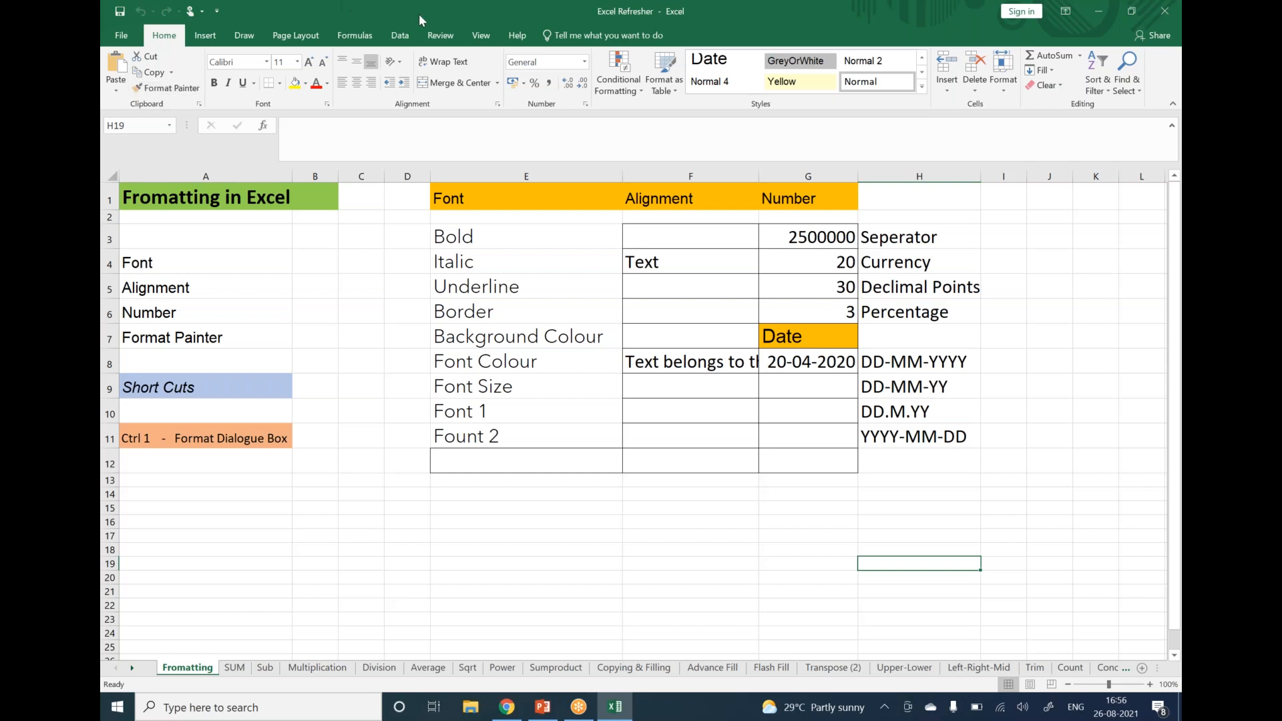
left_click(462, 19)
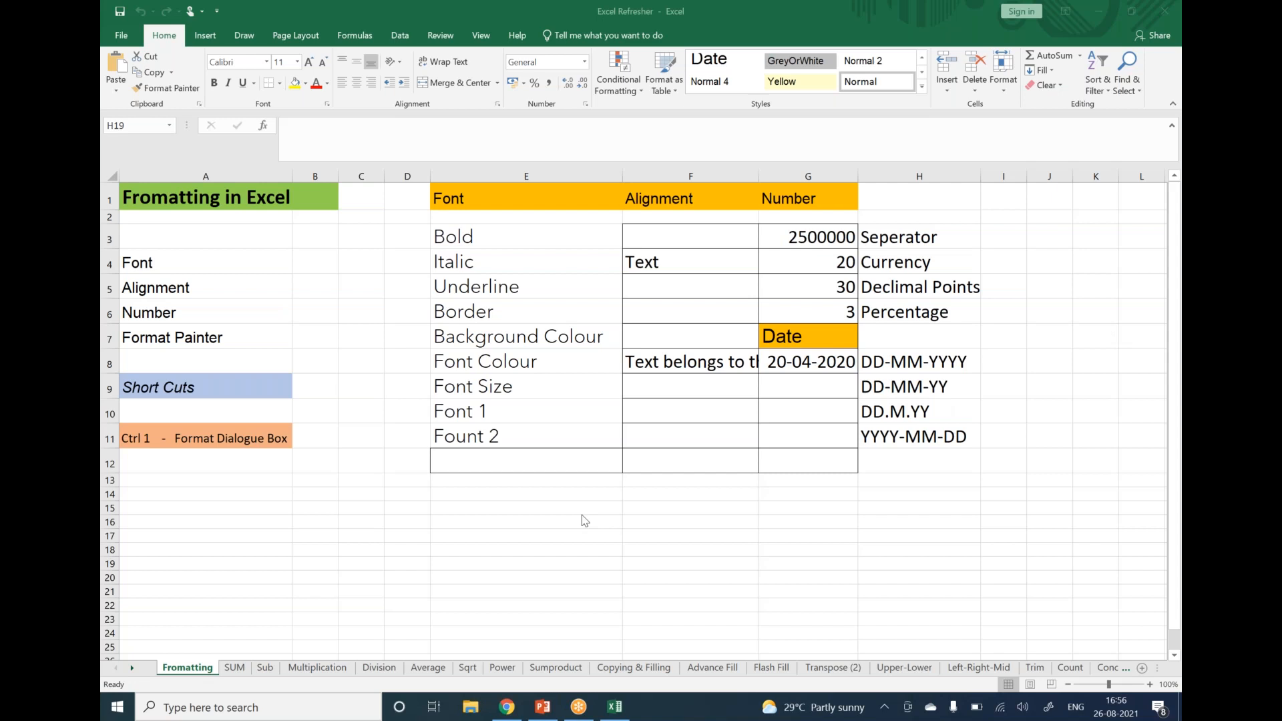
left_click_drag(200, 199, 933, 481)
left_click(665, 558)
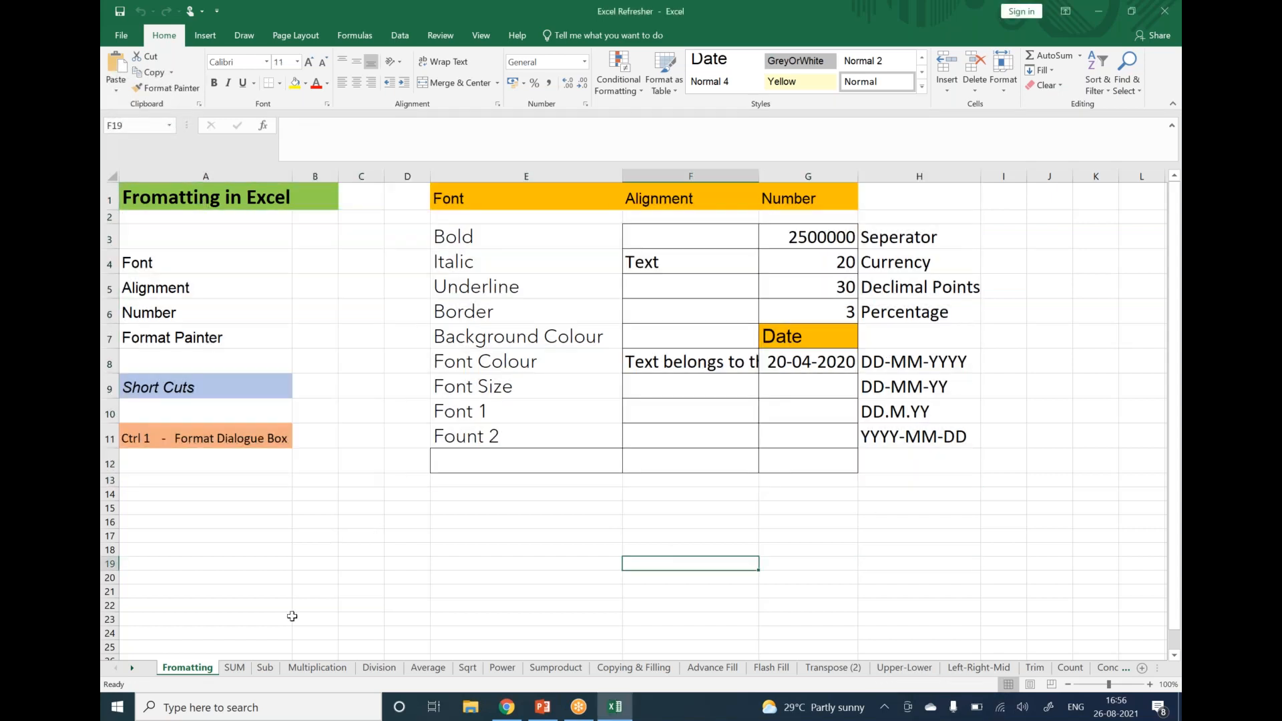
Step: Show the SUM worksheet and switch to Sublime Text through the desktop
left_click(238, 670)
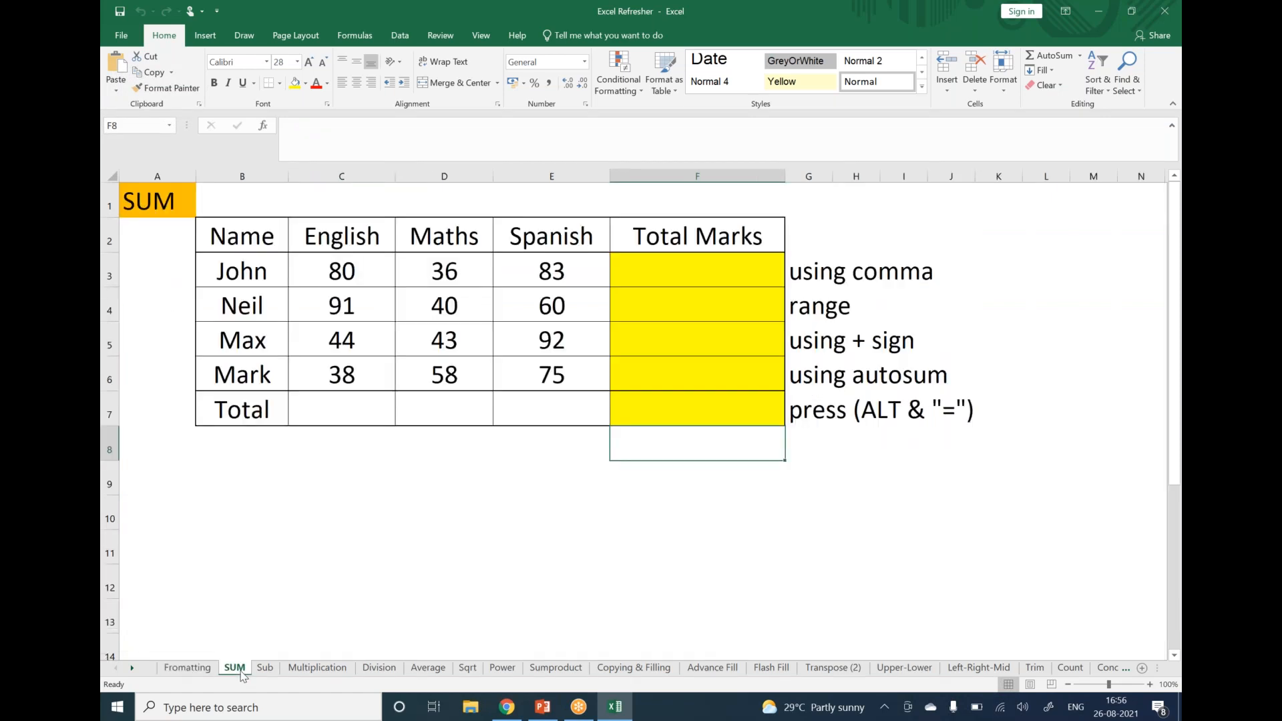
key("super+d")
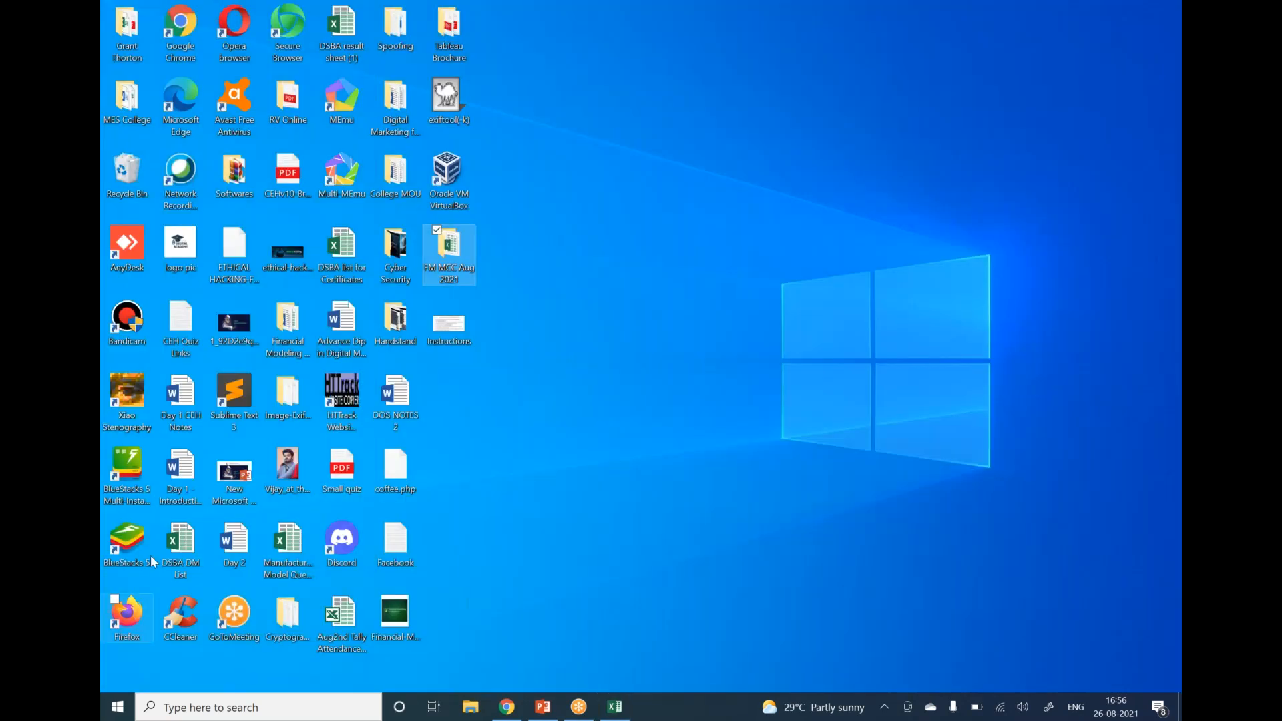
left_click(232, 404)
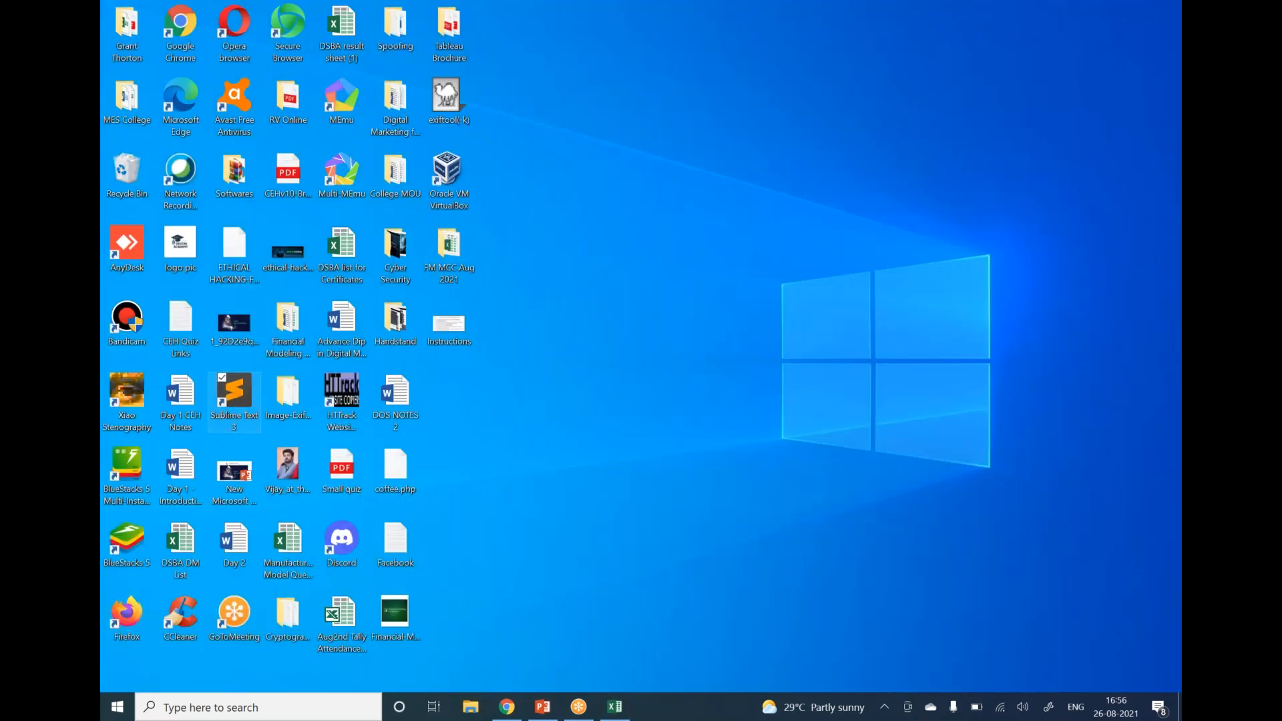
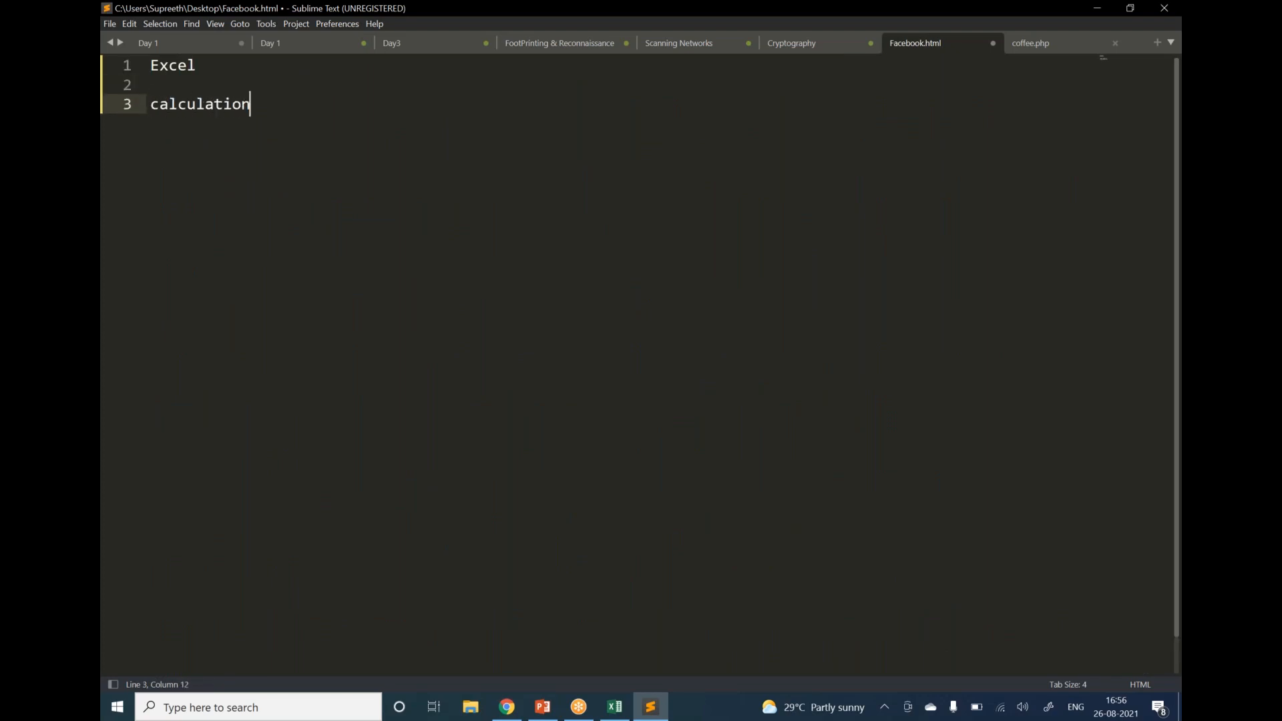
Step: List additon, subtraction and division on separate lines below the calculations heading, leaving a blank line after the heading
key("Return")
key("Return")
type("additon")
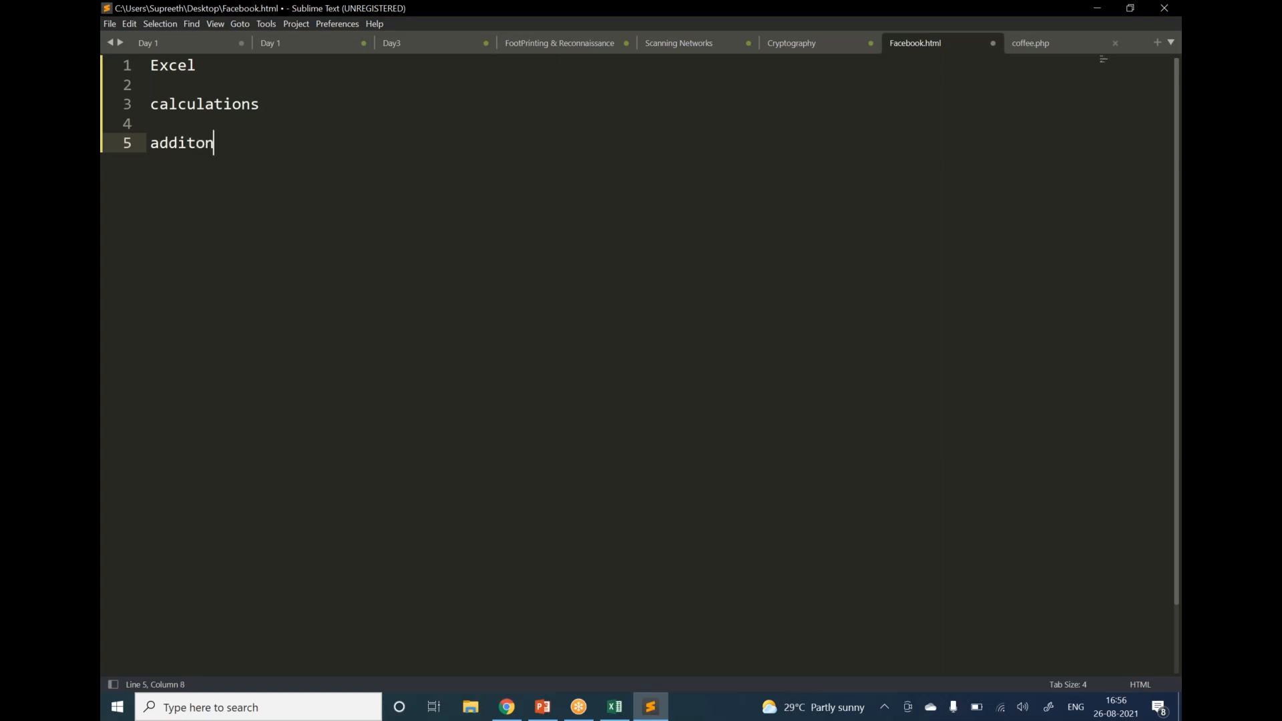
key("Return")
type("subtrac")
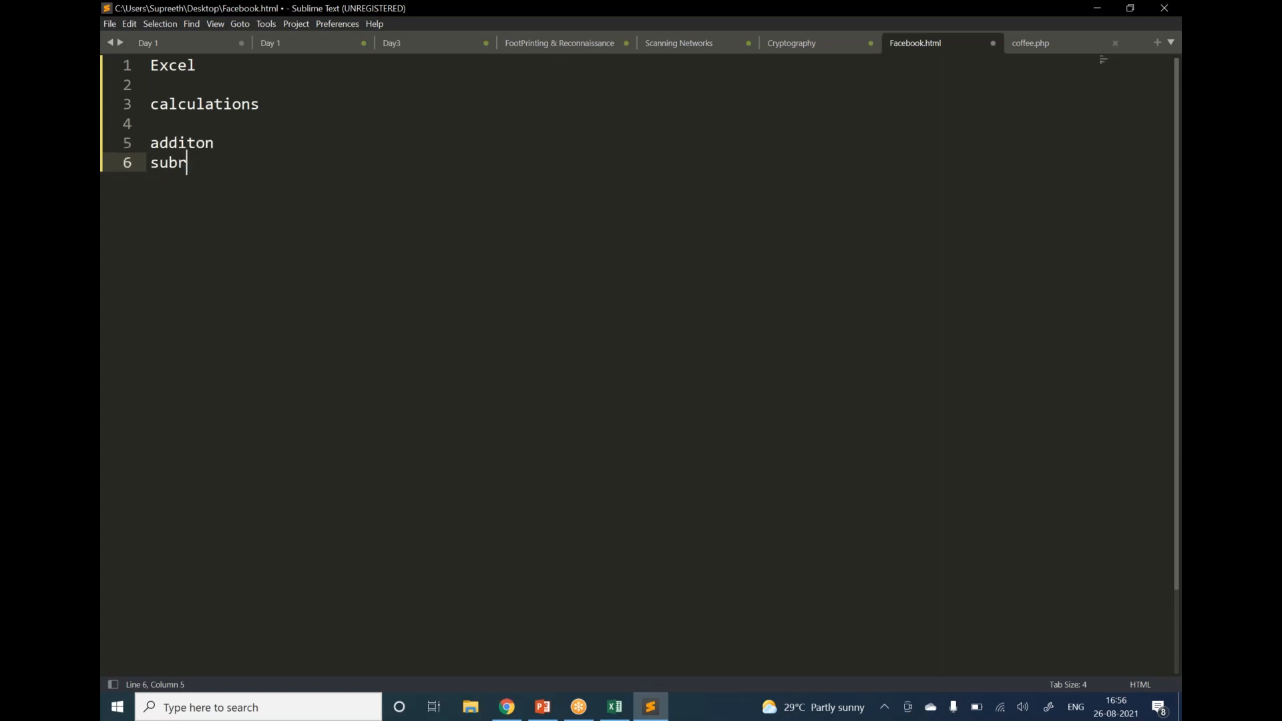
type("tion")
key("Return")
type("division")
key("Return")
Step: Extend the list of calculations with mulitplication, sqr root and power, each on its own line
type("m")
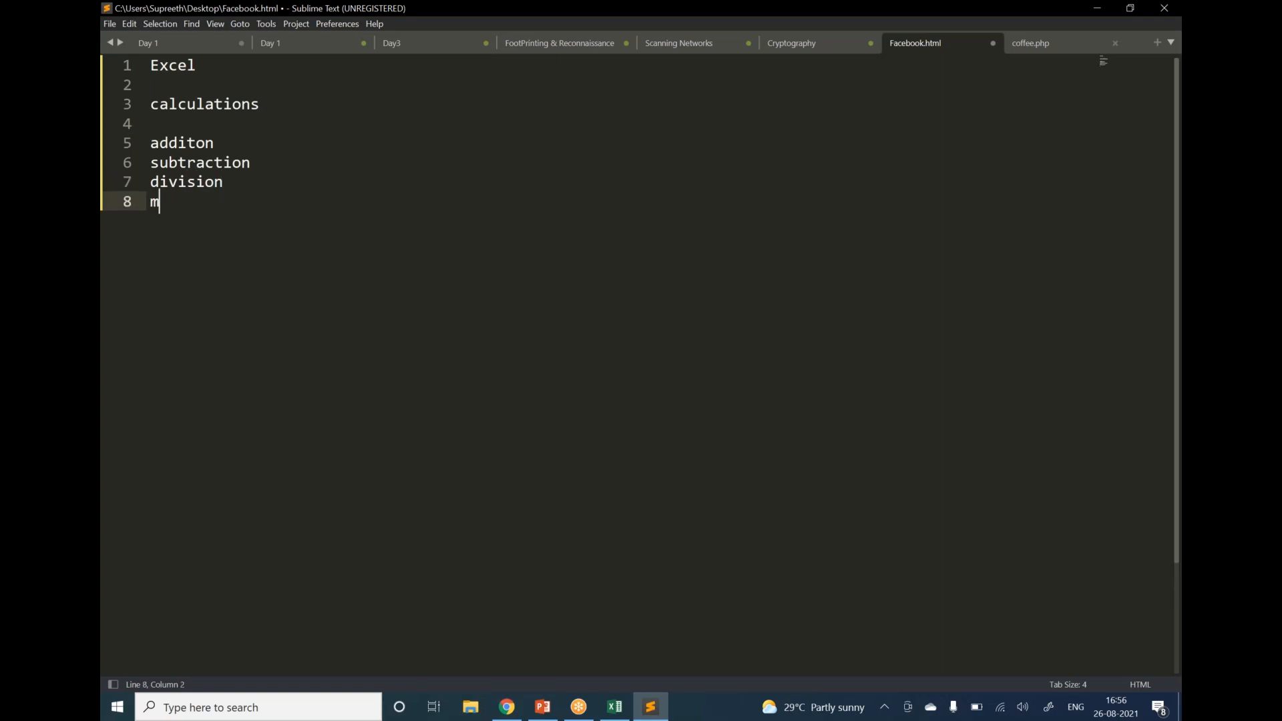
type("ulitplication")
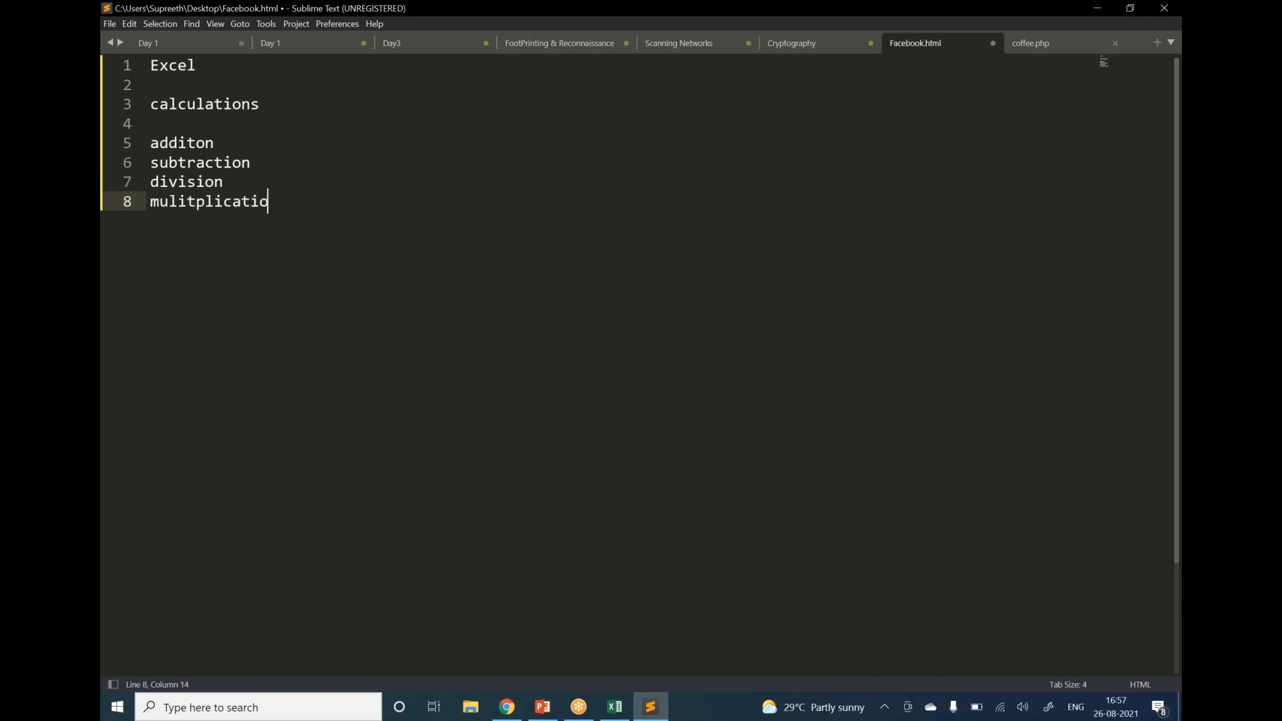
key("Return")
type("sqr root")
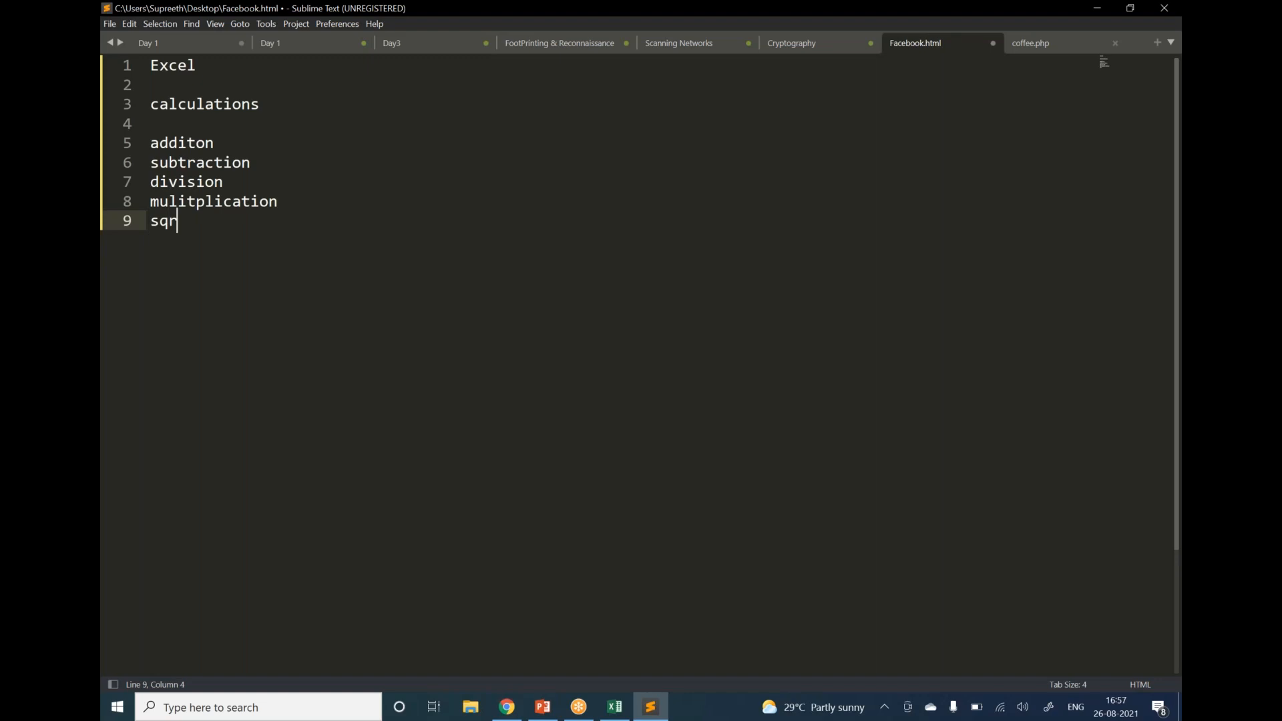
key("Return")
type("power")
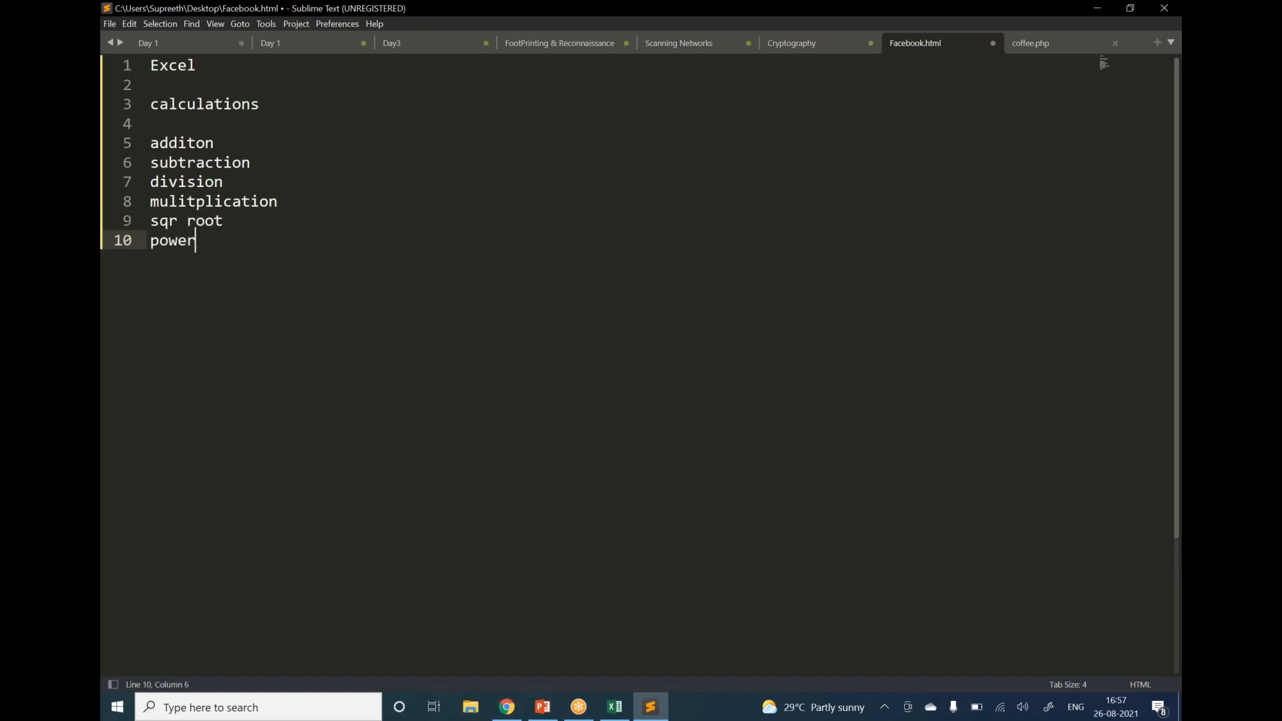
key("Return")
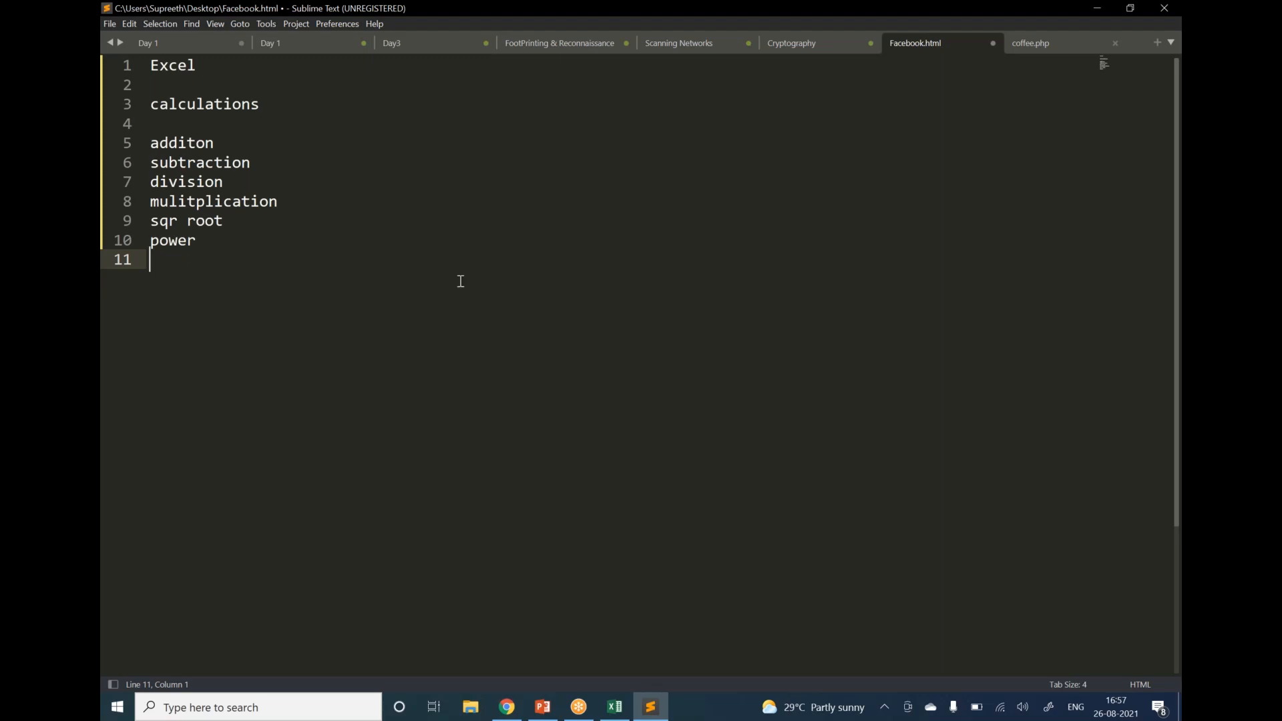
Step: Switch back to Excel and review the summing methods noted beside the Total Marks column on the SUM sheet
left_click(613, 710)
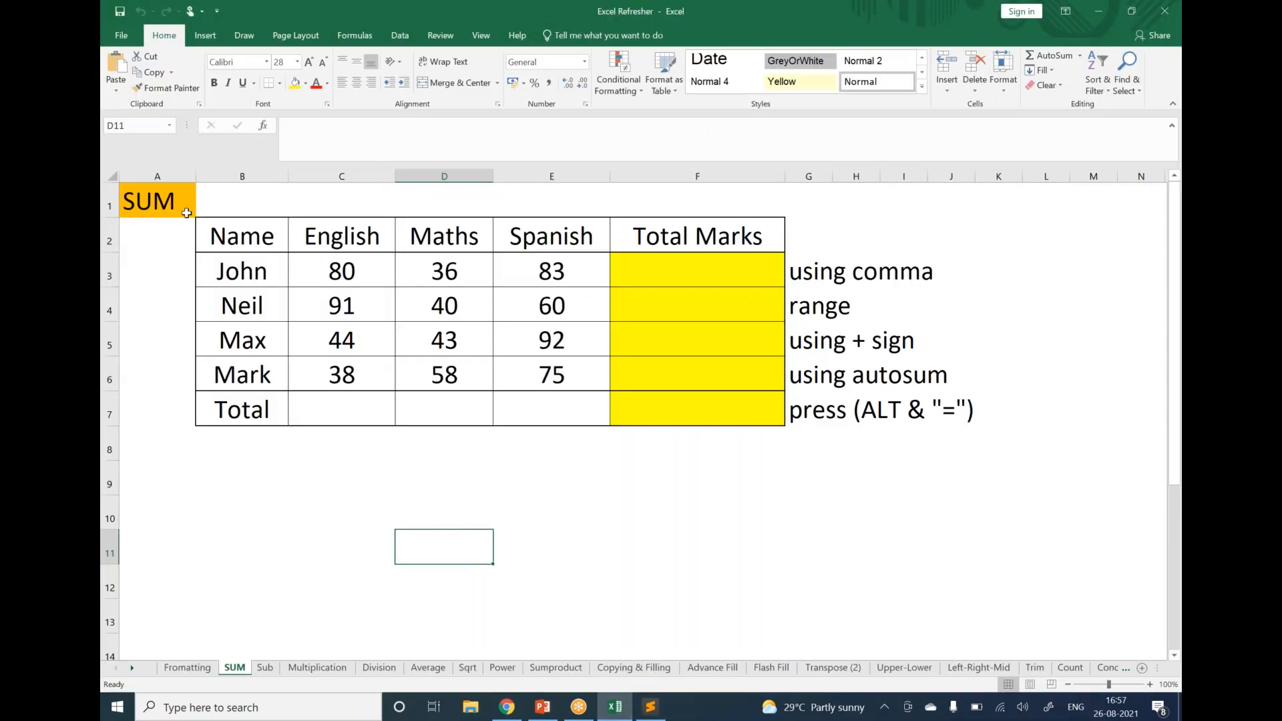
left_click(180, 205)
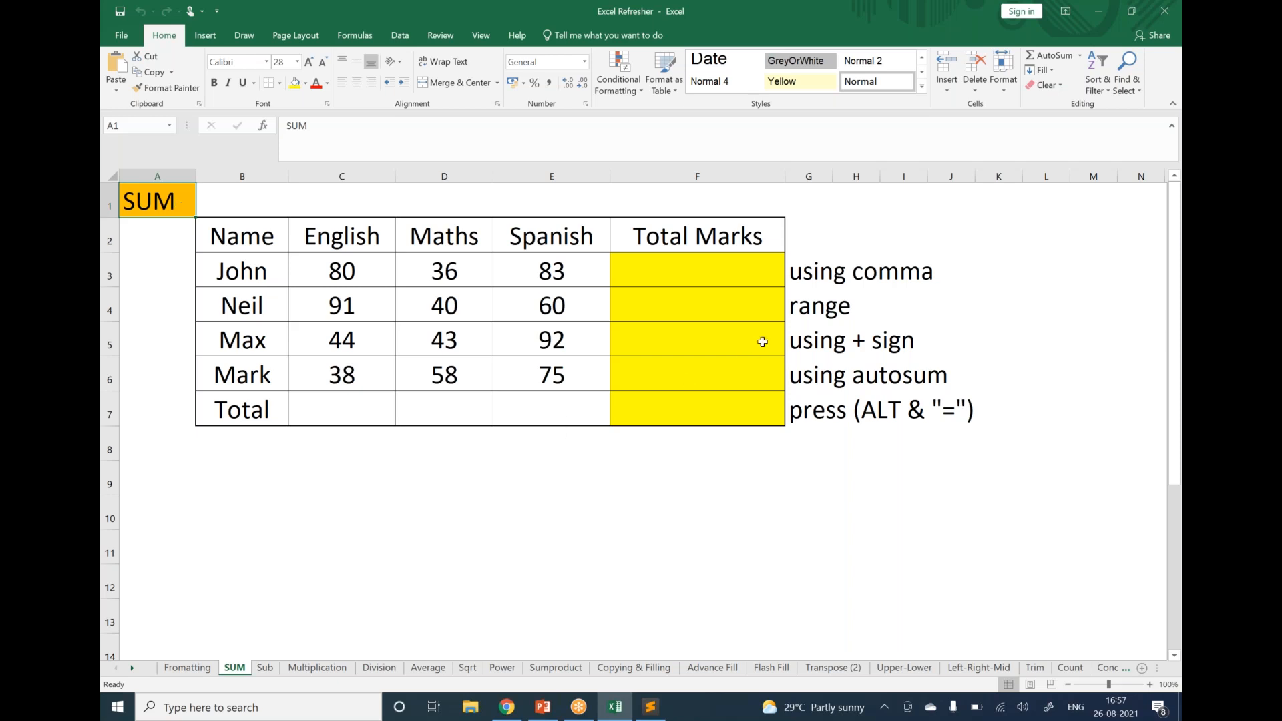
left_click_drag(799, 280, 906, 420)
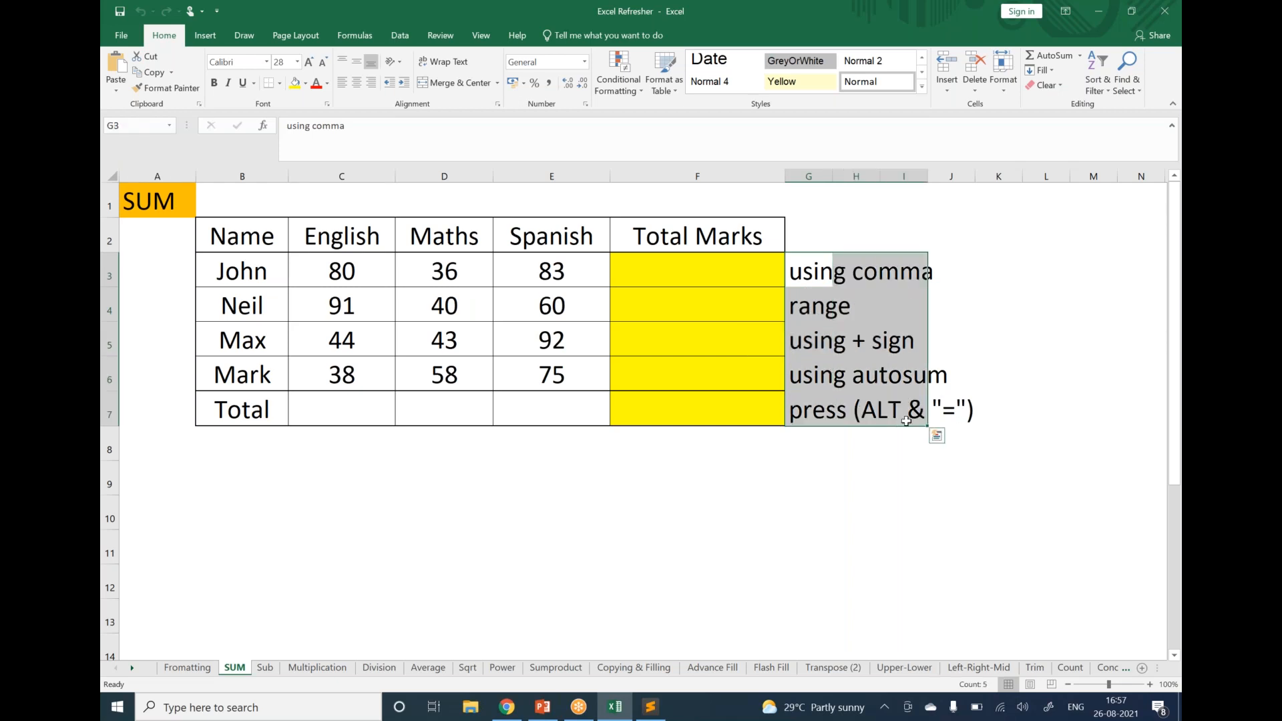
left_click(708, 278)
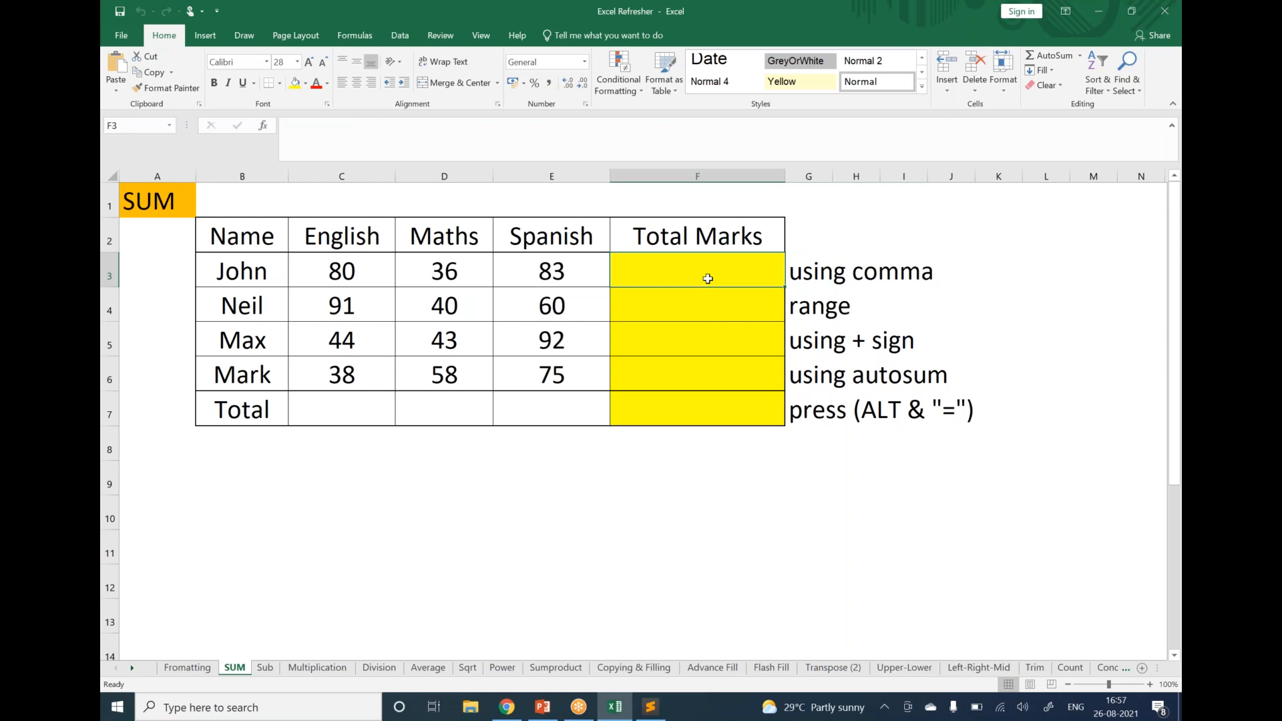
Step: Enter text, or and number in cells F9, F10 and F11 of the SUM sheet
left_click(737, 488)
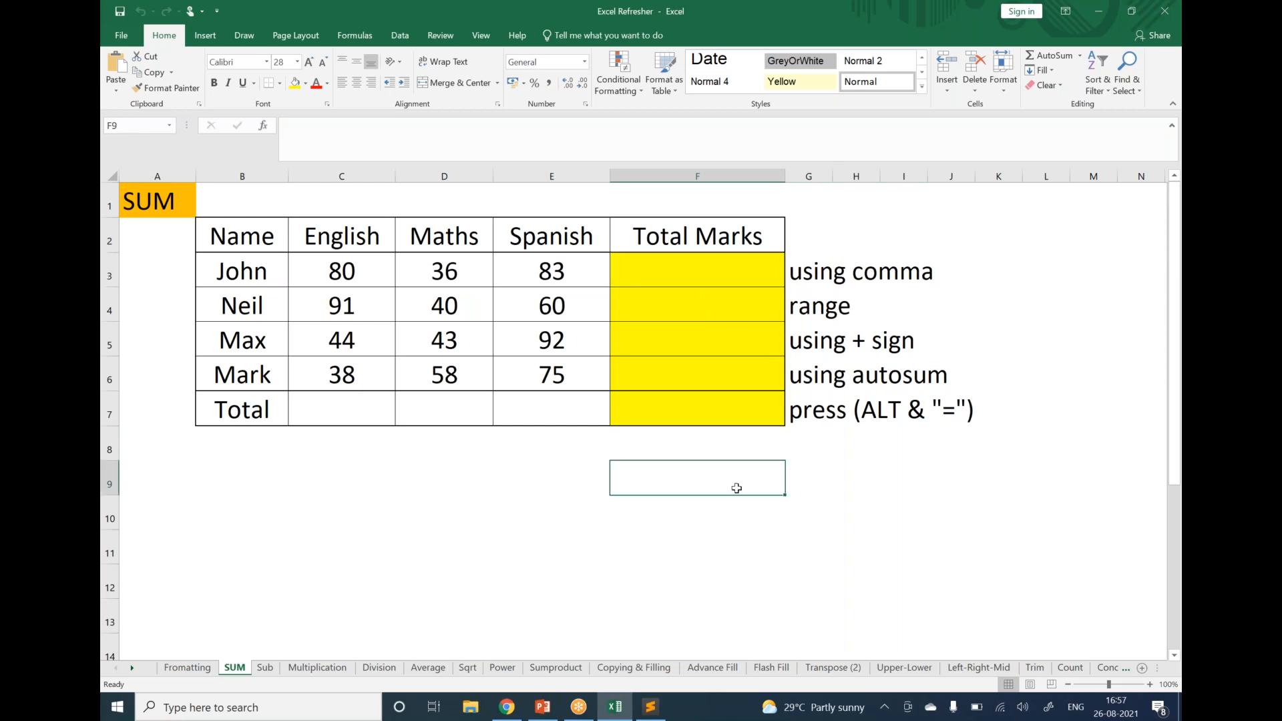
type("=")
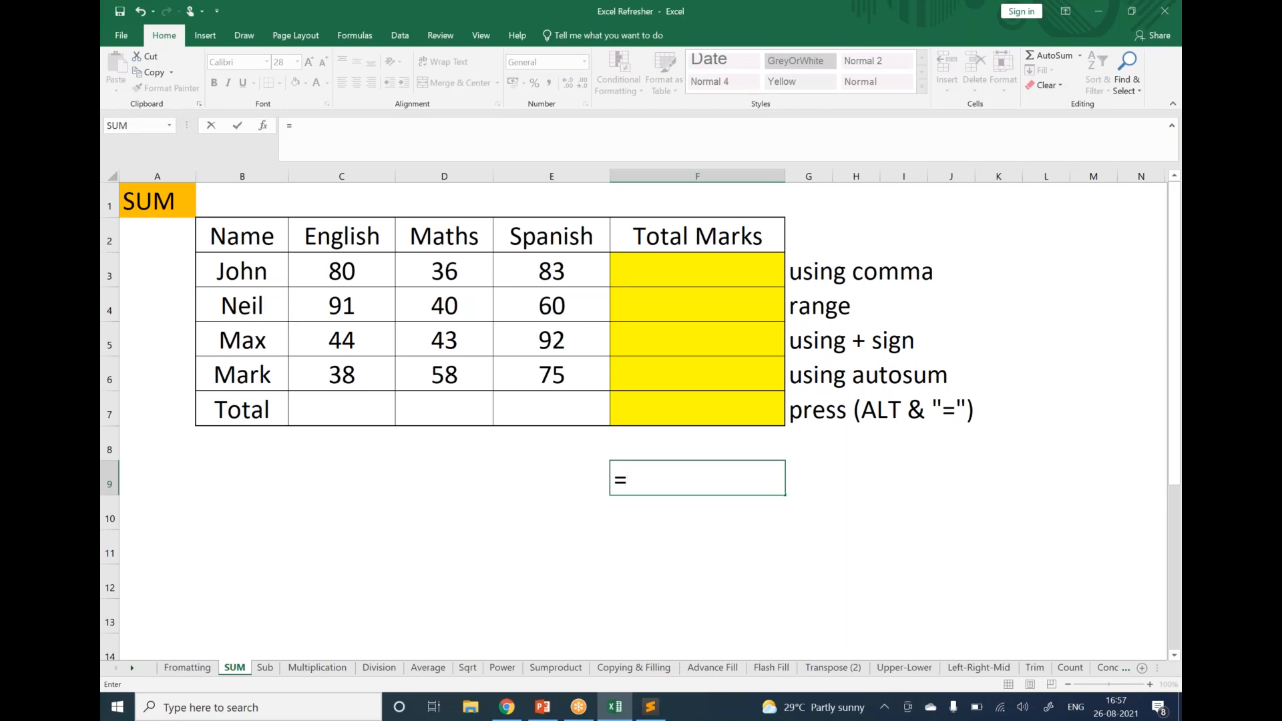
key("BackSpace")
type("text")
key("Return")
type("or")
key("Return")
type("number")
key("Return")
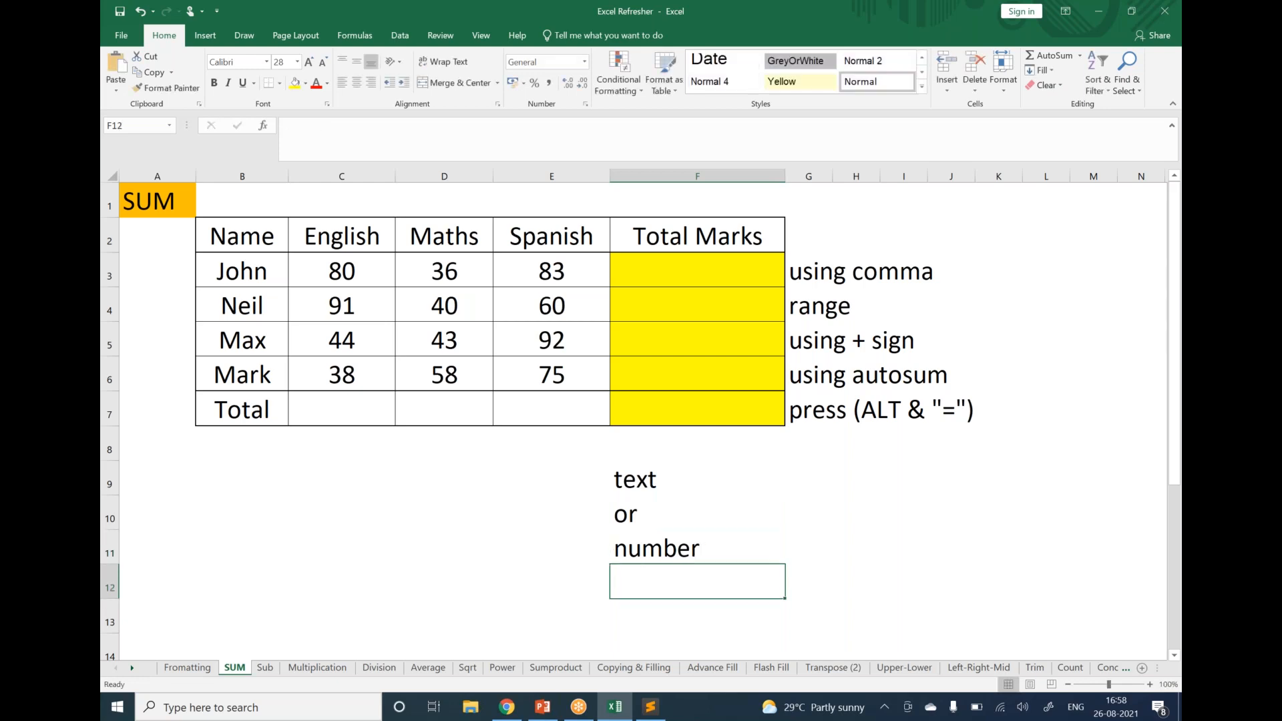
Step: Clear the three entries from cells F9 to F11
key("Up")
key("shift+Up")
key("shift+Up")
key("Delete")
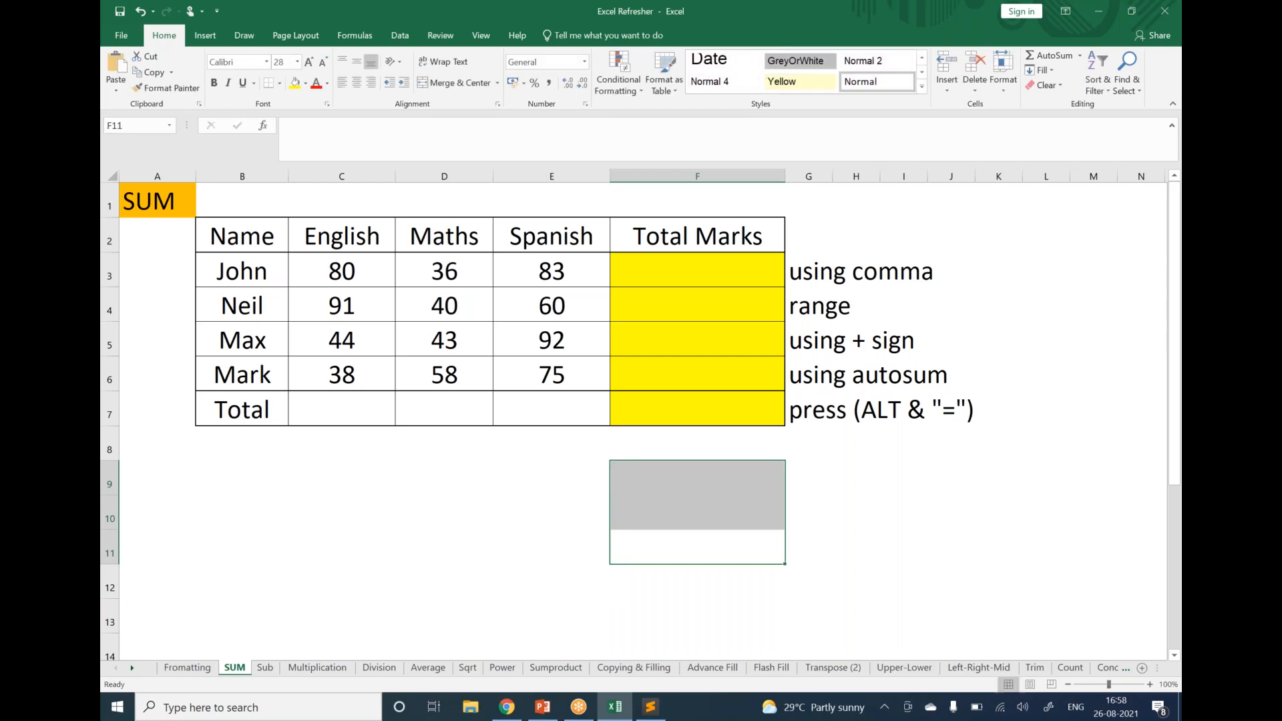
Step: On the Fromatting sheet, enter the labels number in cell D19 and letters in cell D20
left_click(187, 668)
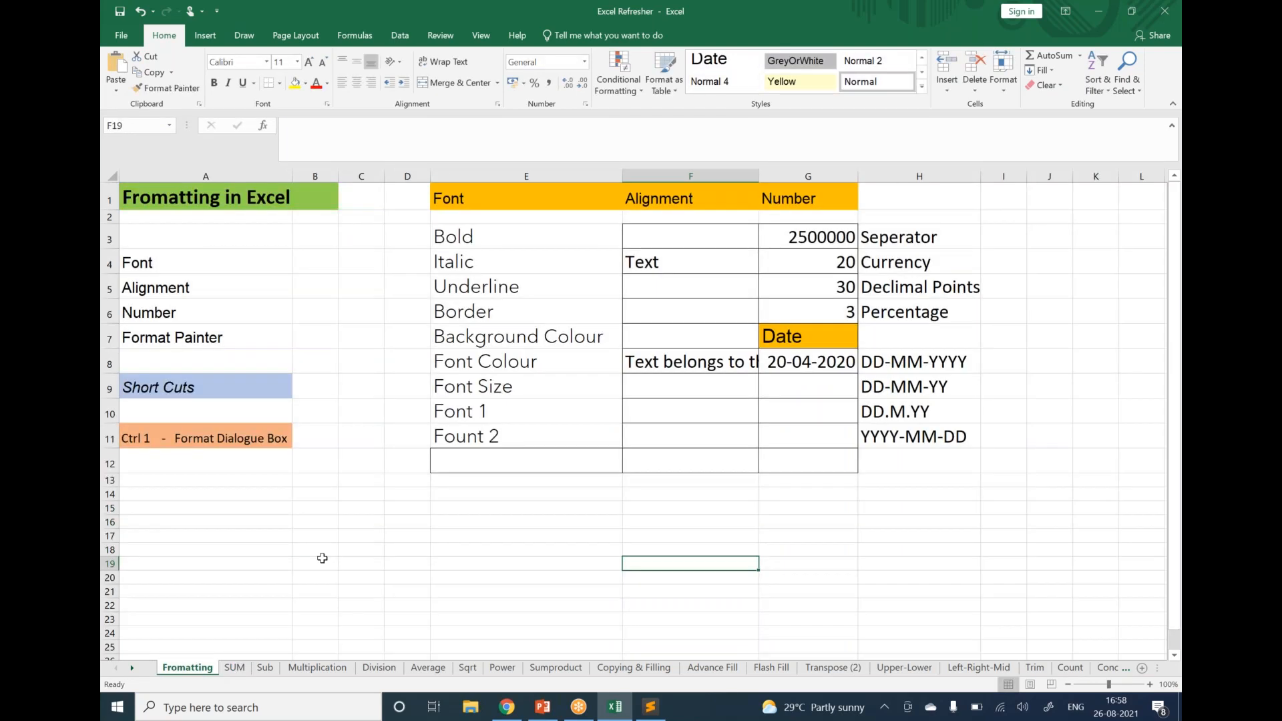
left_click(322, 558)
scroll(387, 461, "down", 2)
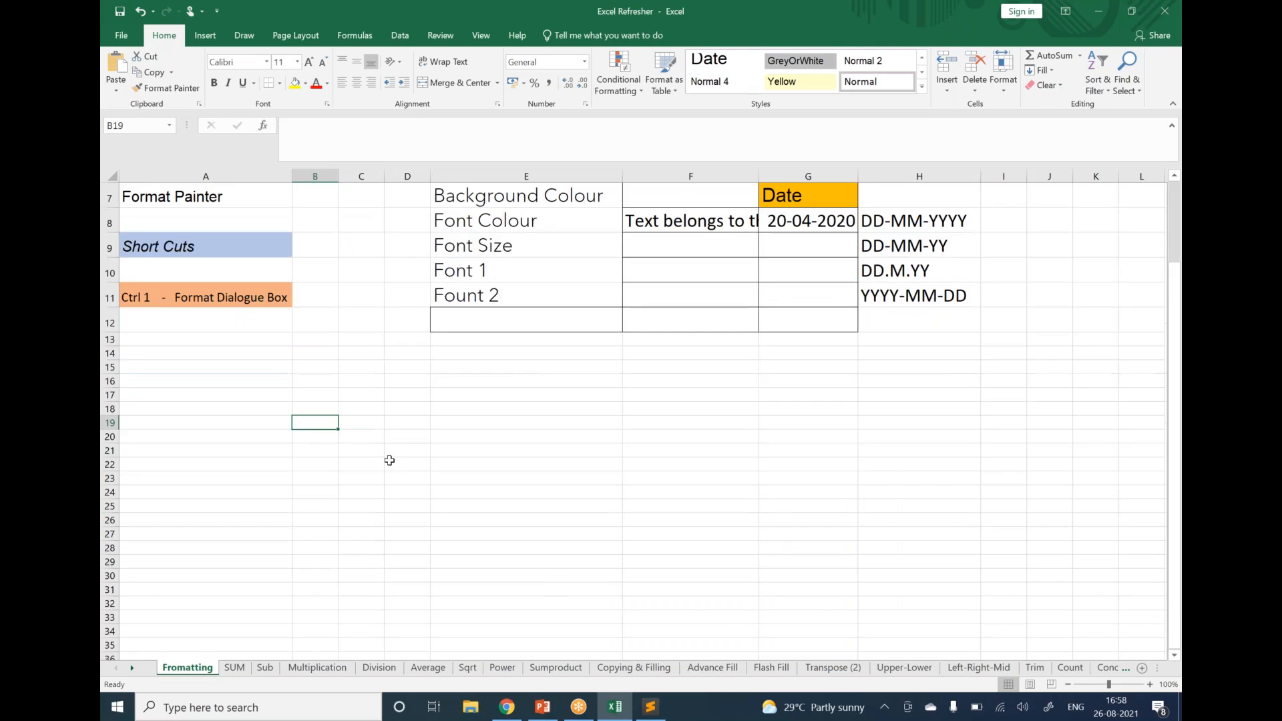
left_click(400, 422)
type("number")
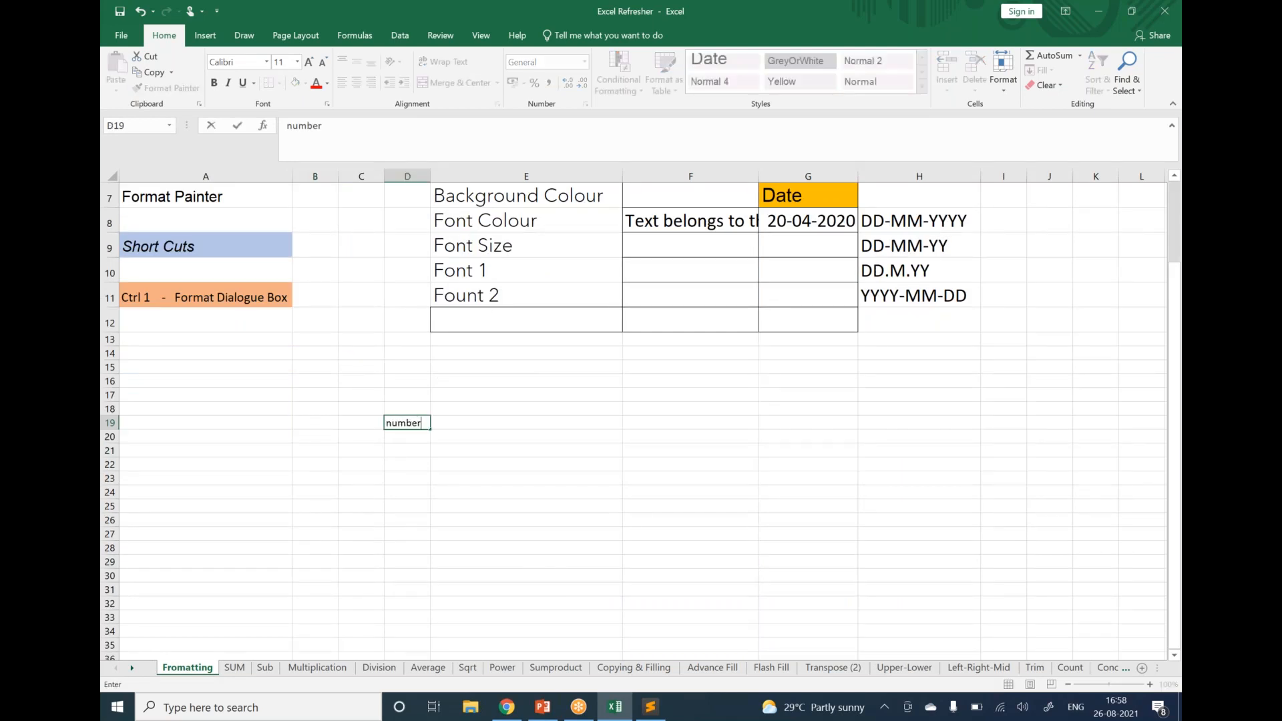
key("Return")
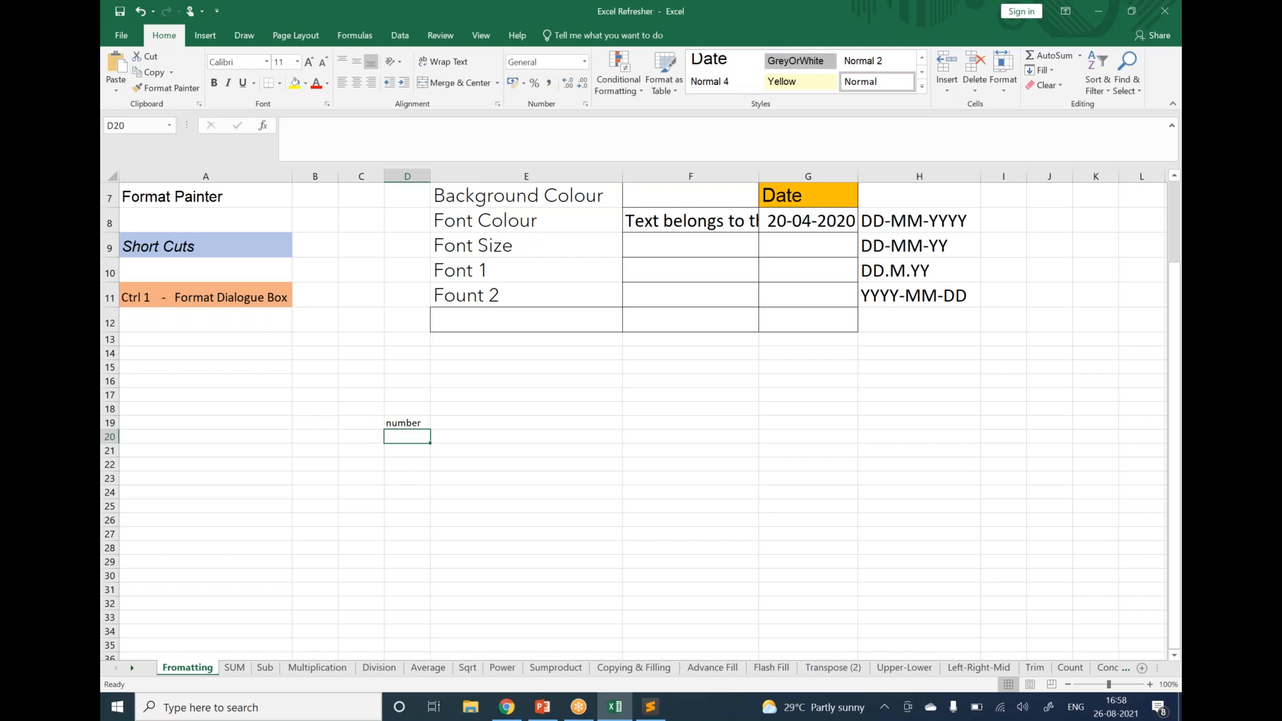
type("letters")
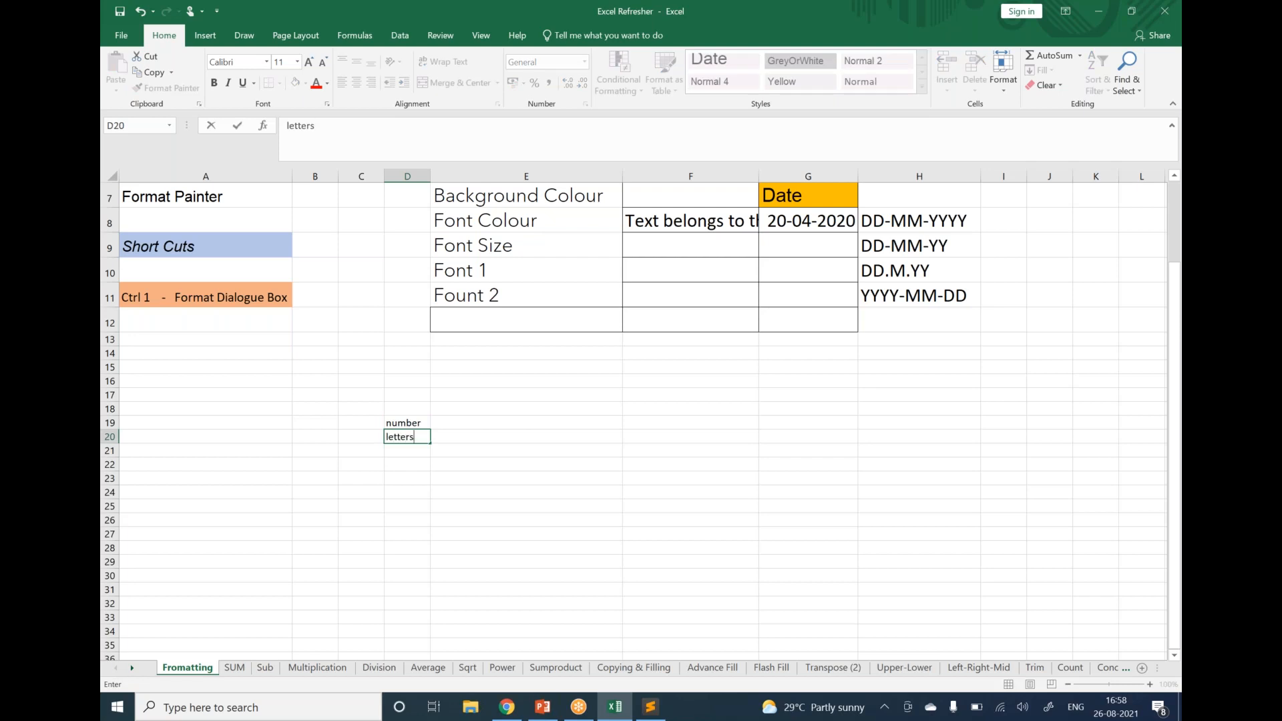
key("Return")
type("symbol")
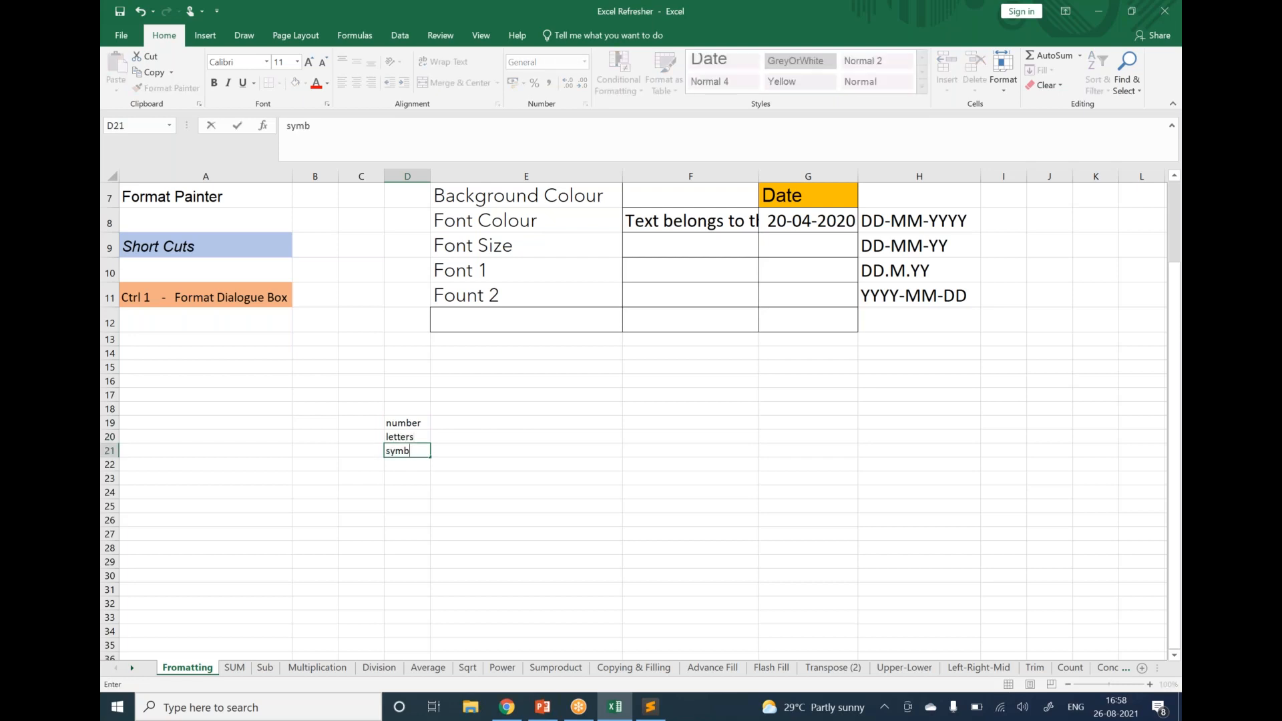
key("BackSpace")
key("BackSpace")
key("BackSpace")
key("BackSpace")
key("BackSpace")
key("BackSpace")
Step: Enter the label logic in cell D21, beneath letters
type("lof")
type("ic")
key("BackSpace")
key("BackSpace")
type("gic")
key("BackSpace")
key("BackSpace")
key("BackSpace")
key("BackSpace")
type("gic")
key("Up")
Step: Fill in the examples 123 beside number in E19 and abc beside letters in E20
key("Up")
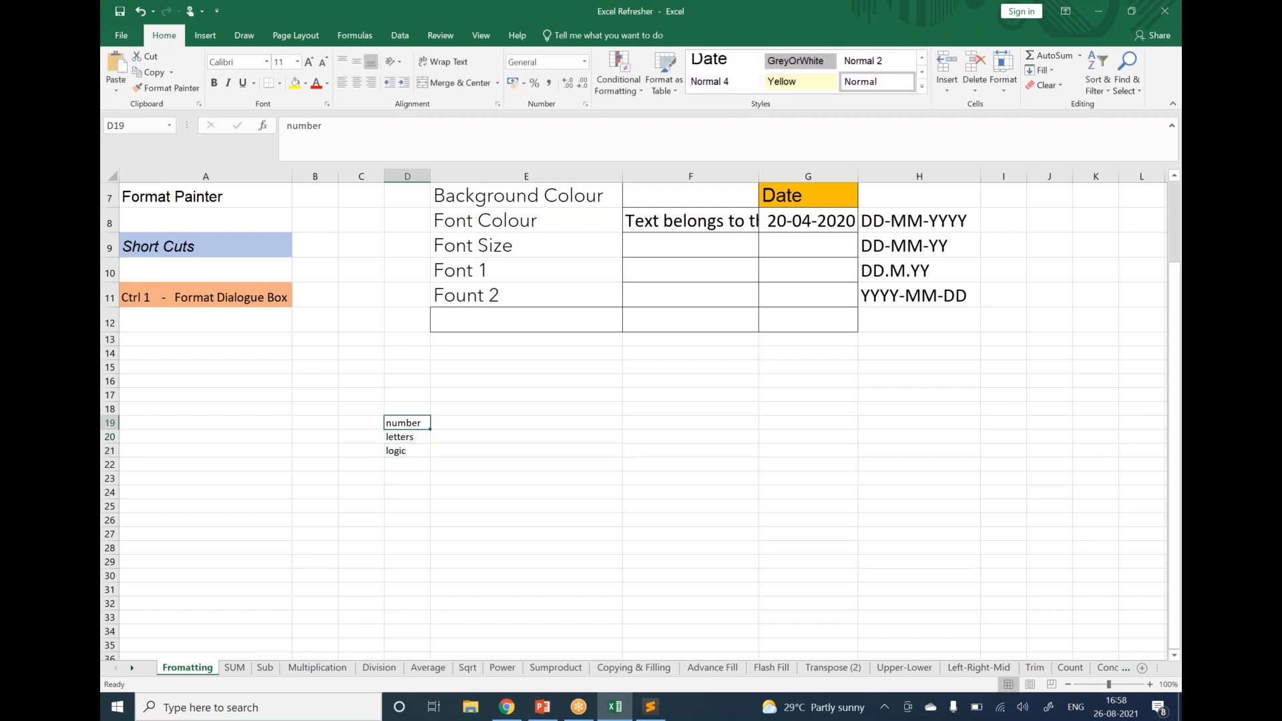
key("Right")
type("123")
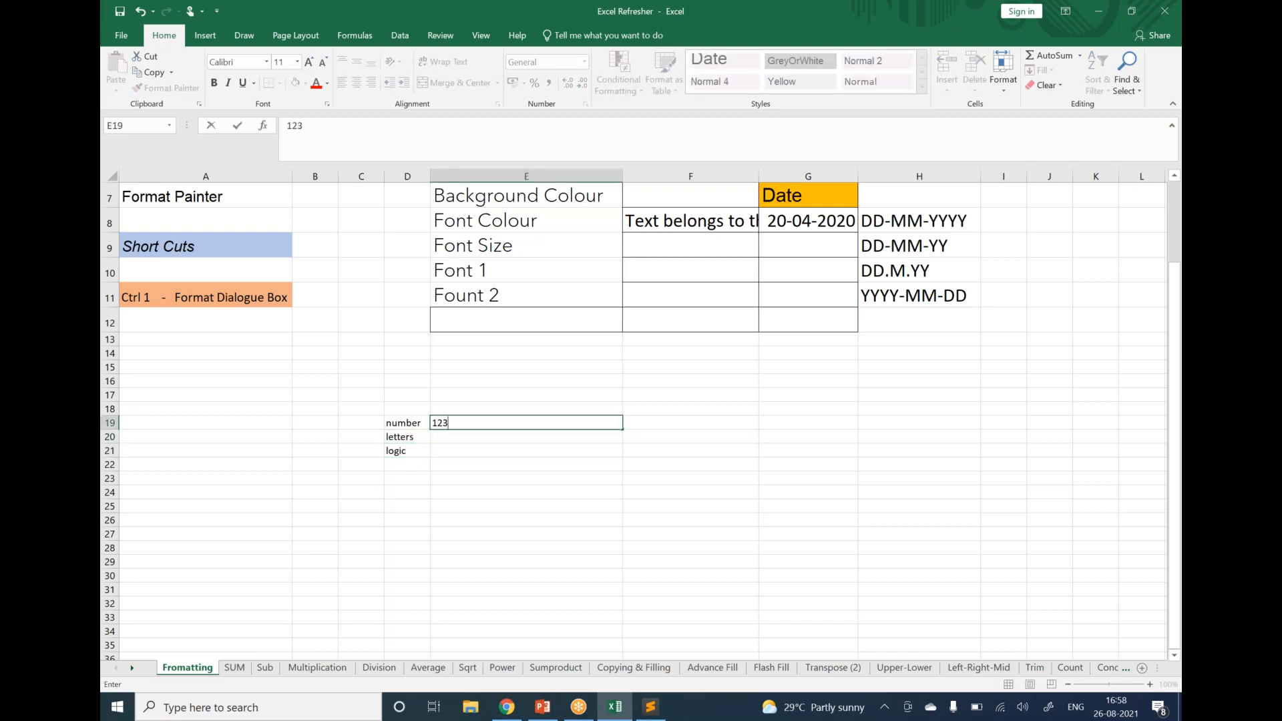
key("Return")
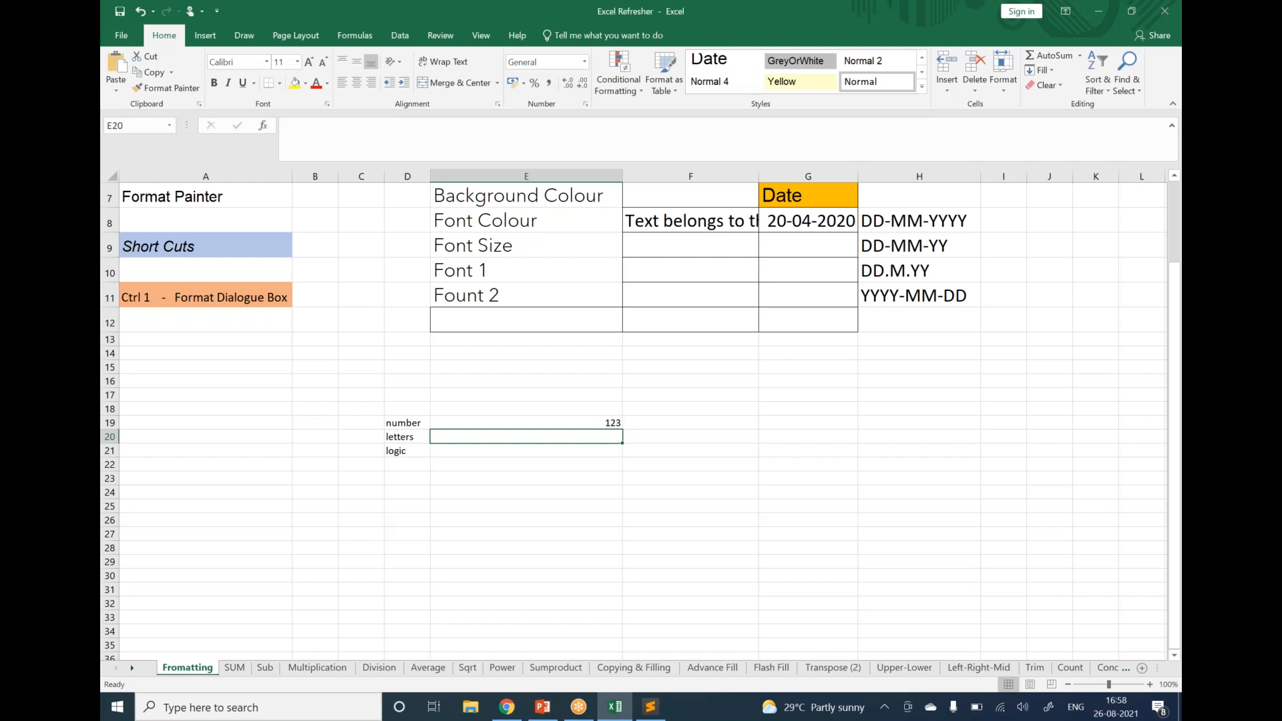
type("abc")
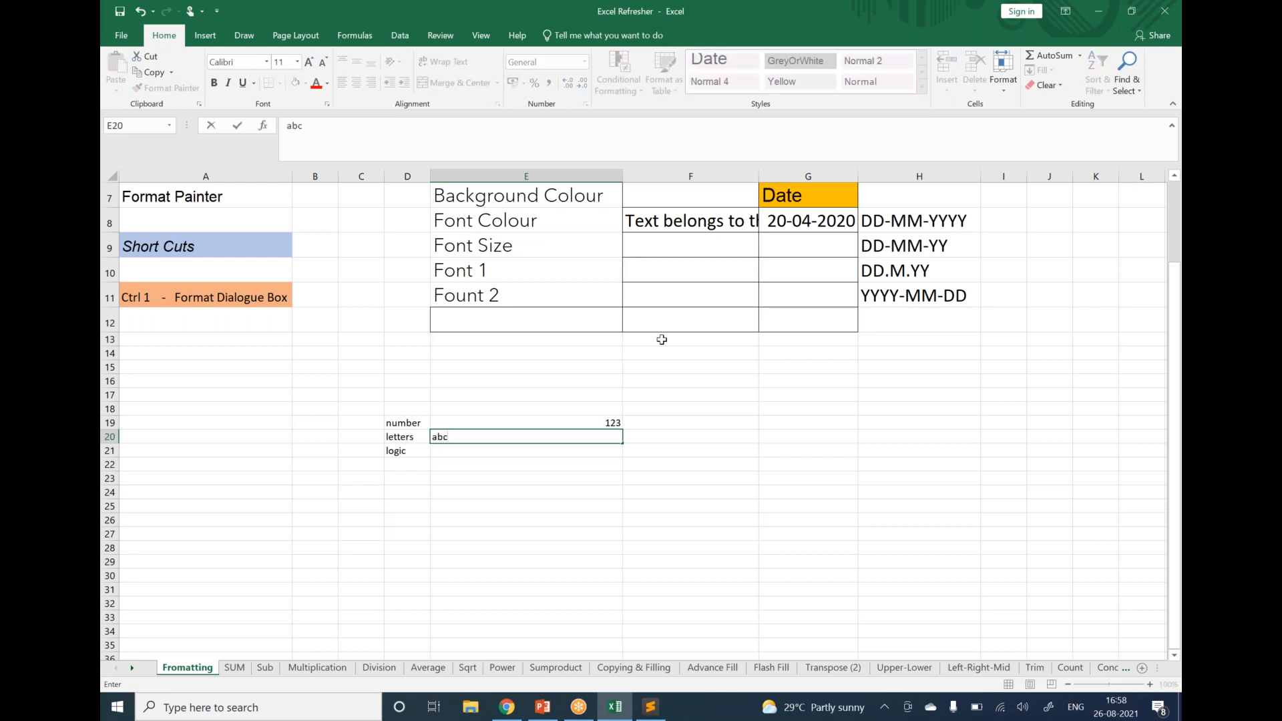
key("Return")
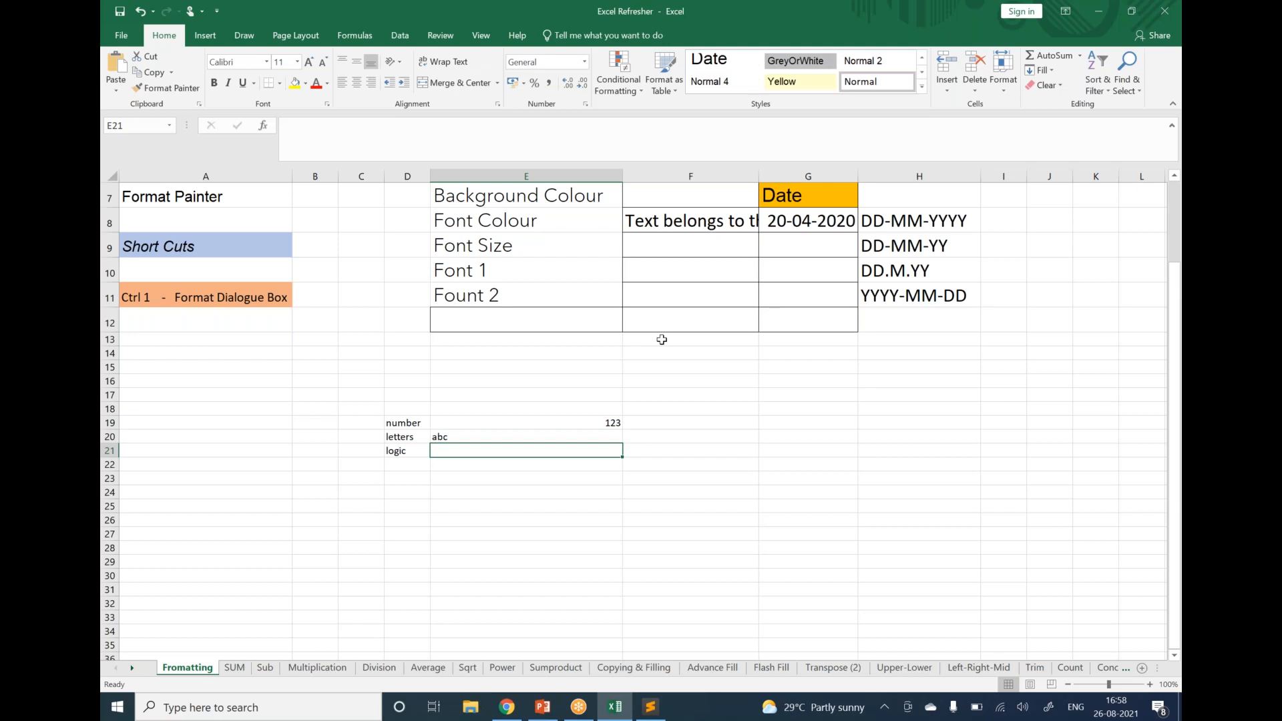
Step: Enter the logical value True beside logic in cell E21
type("Tue")
key("BackSpace")
key("BackSpace")
type("rue")
key("Return")
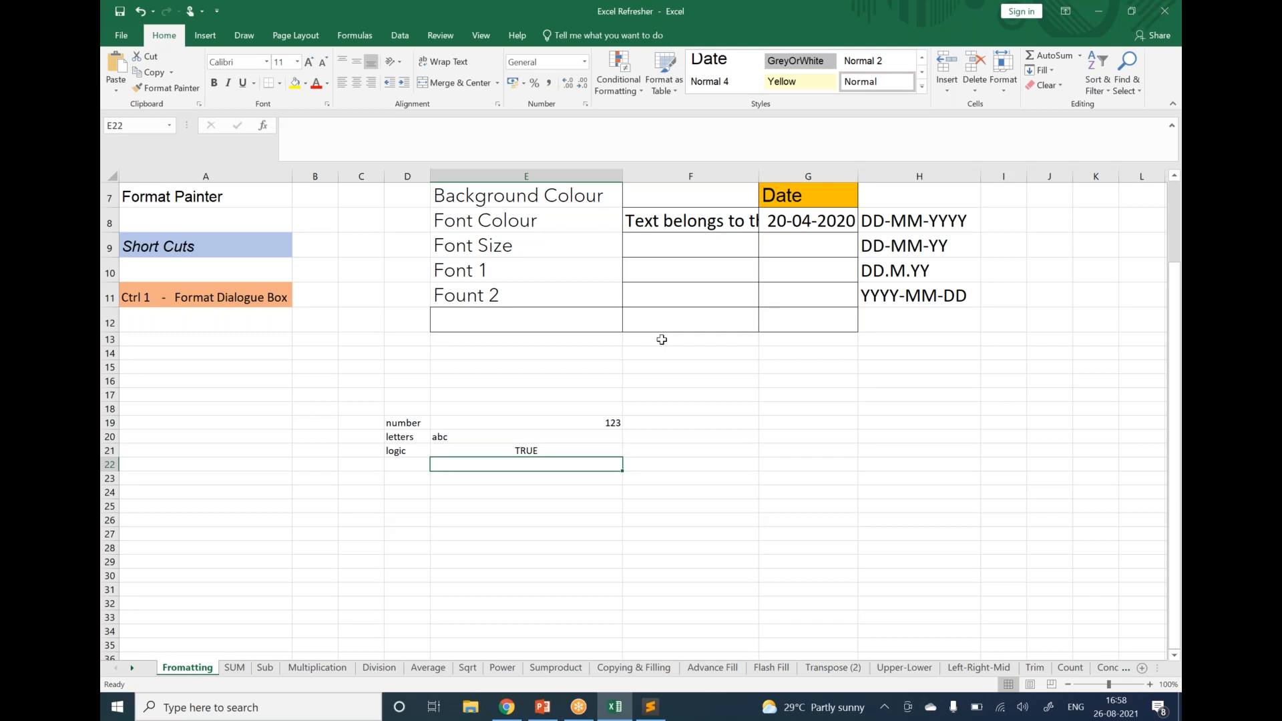
Step: Enter `123 in cell E23 below the examples and clear the cell again
key("Down")
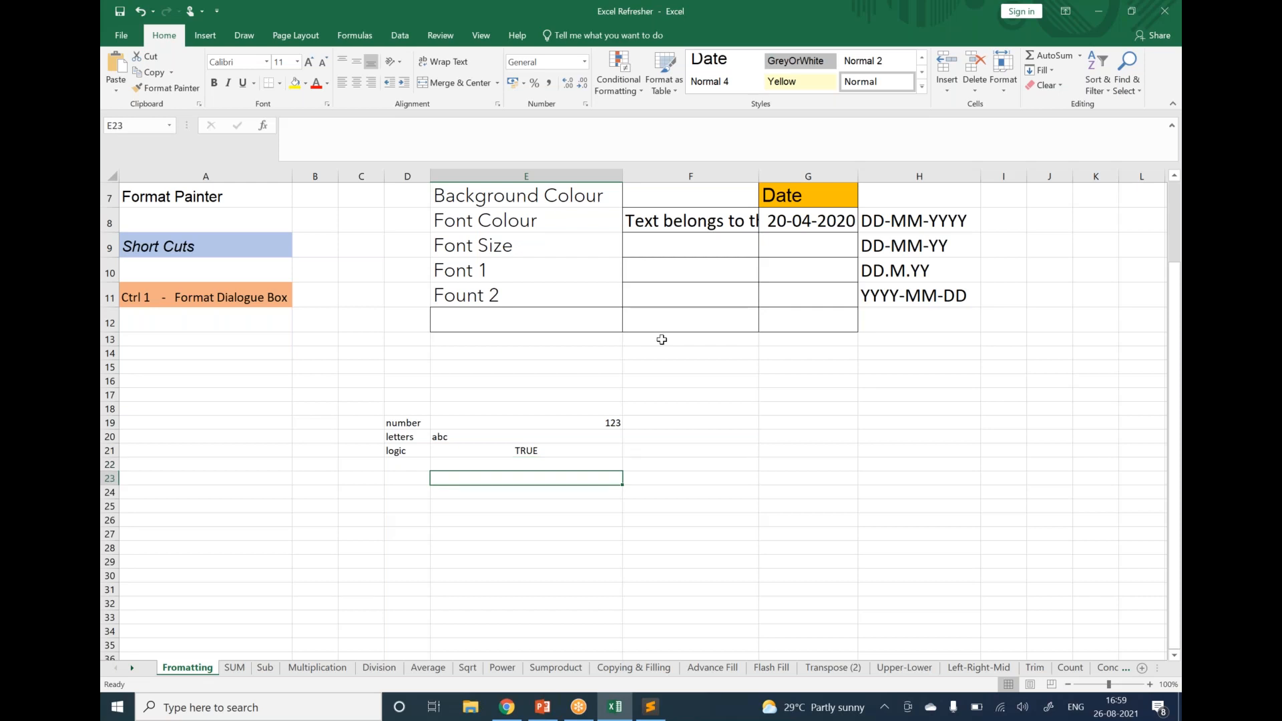
type("1")
key("BackSpace")
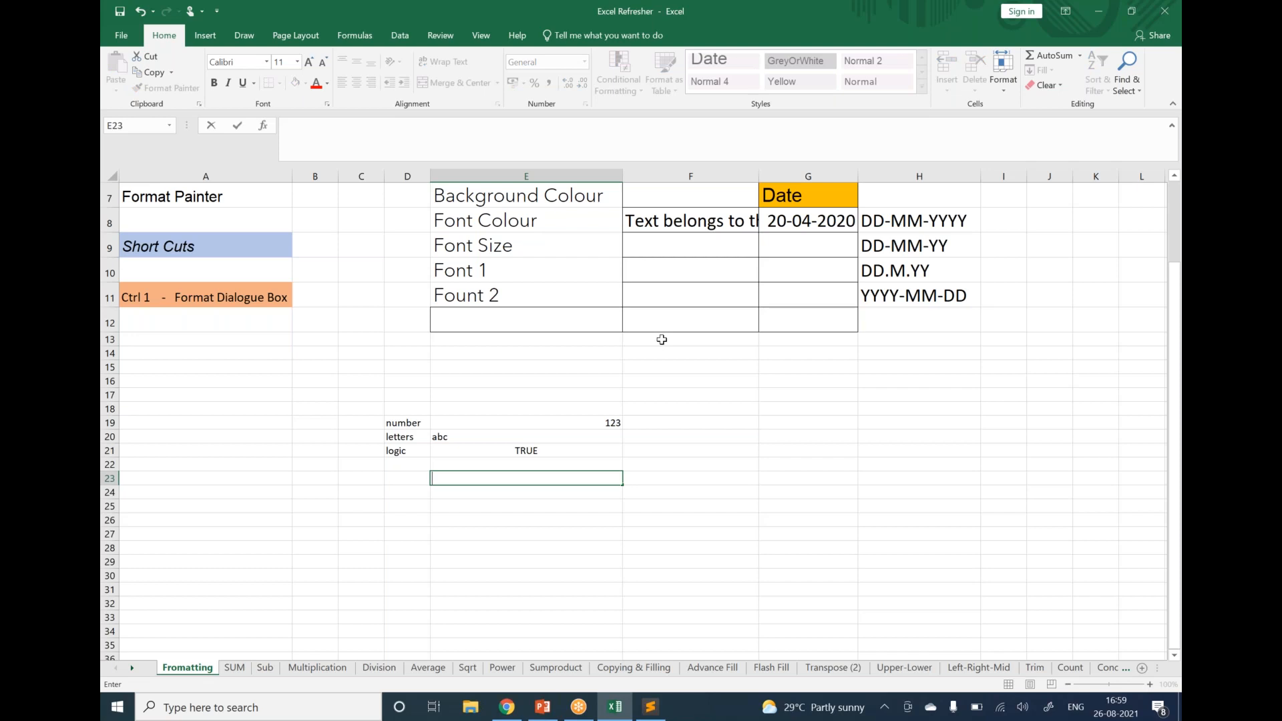
type("`123")
key("Return")
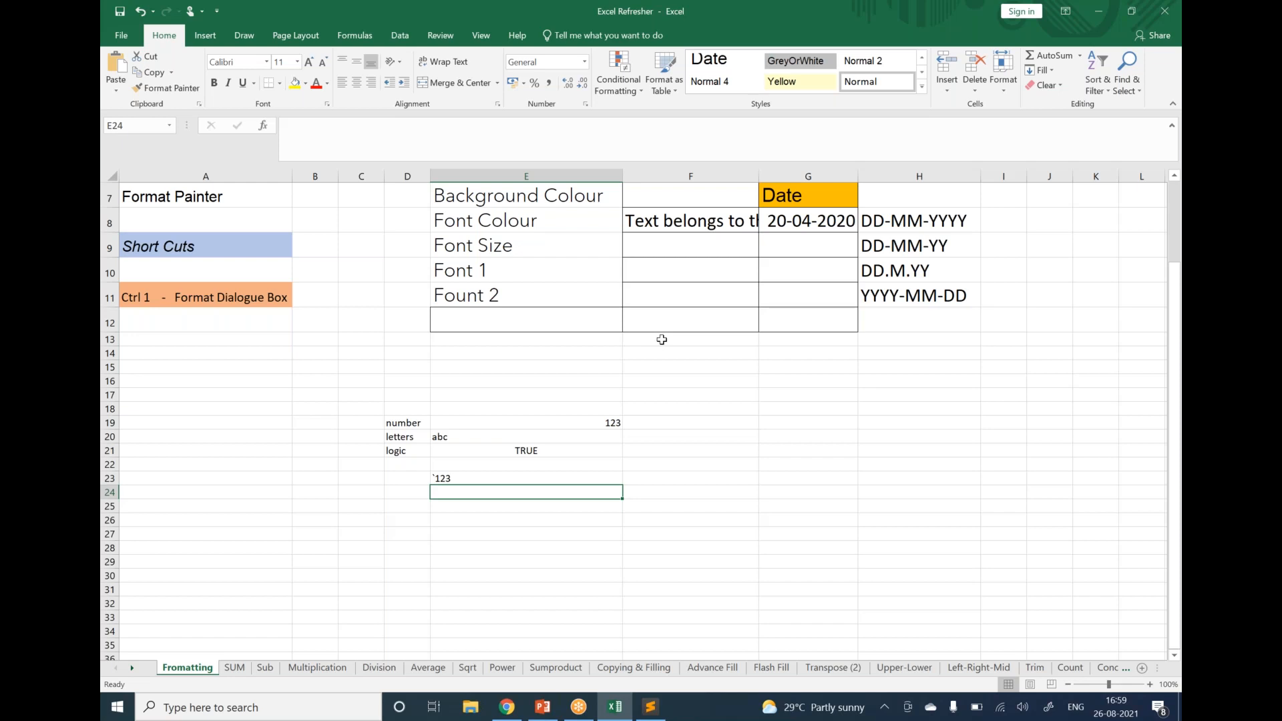
key("Up")
key("Delete")
Step: Enter the labels Column in cell D25 and Row in cell D26
key("Down")
key("Left")
key("Down")
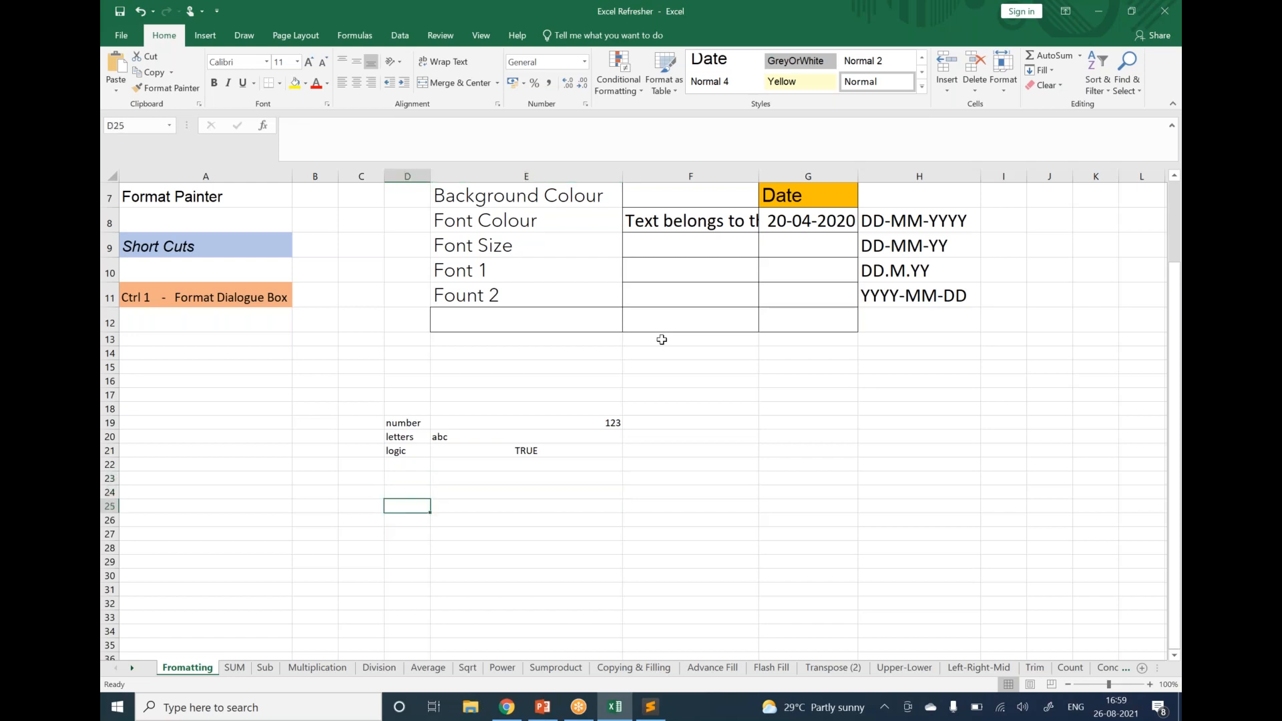
type("Colu")
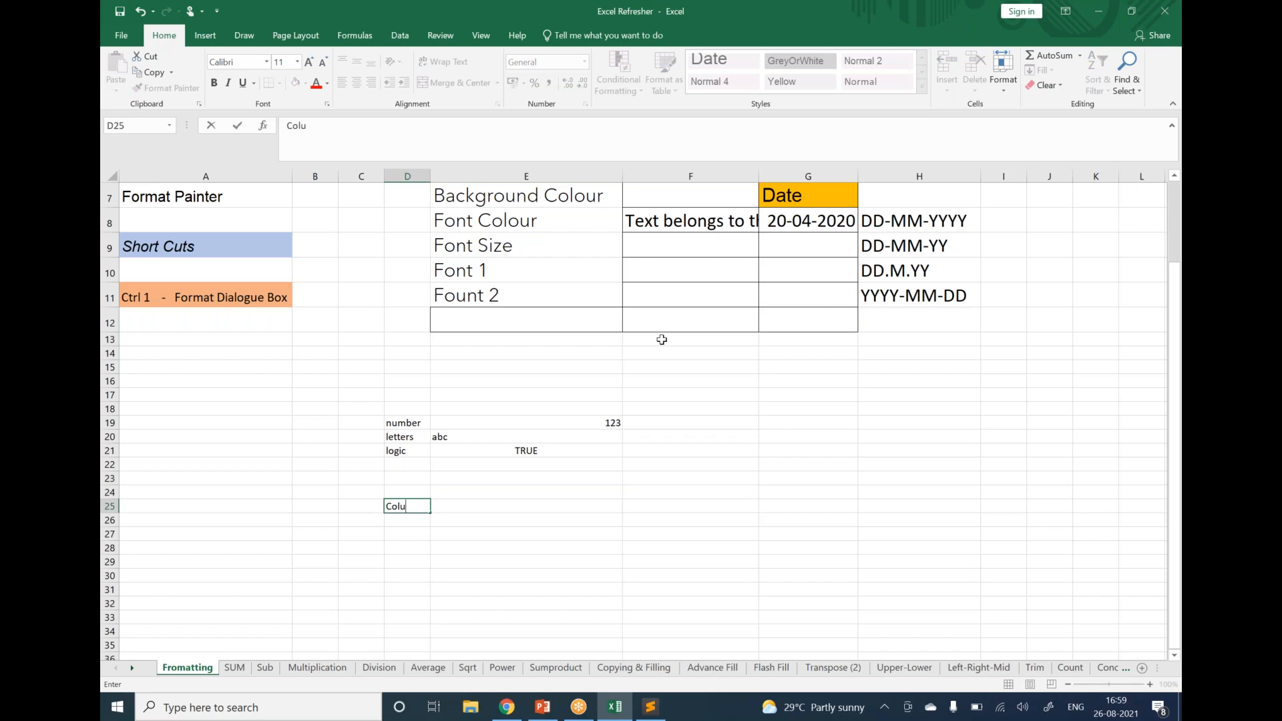
type("mn")
key("Return")
type("Row")
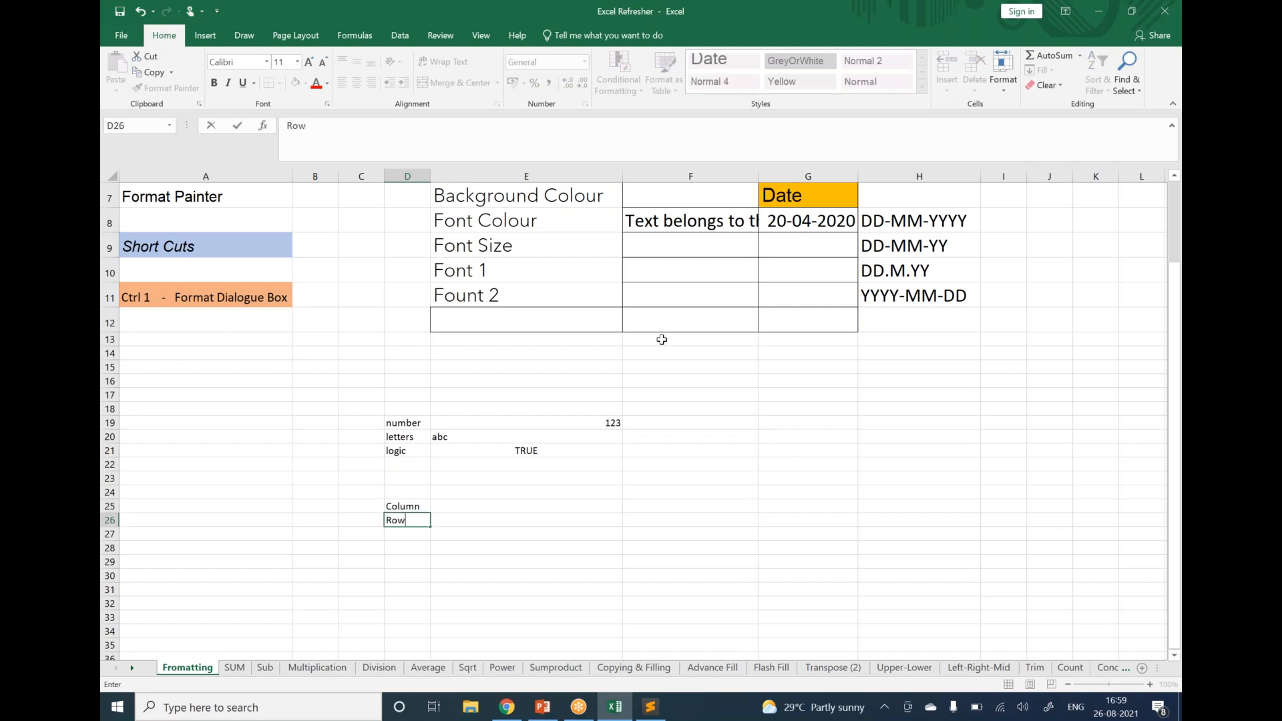
key("Up")
Step: Enter the description "horizontal reprenstation" beside Column in cell E25
key("Right")
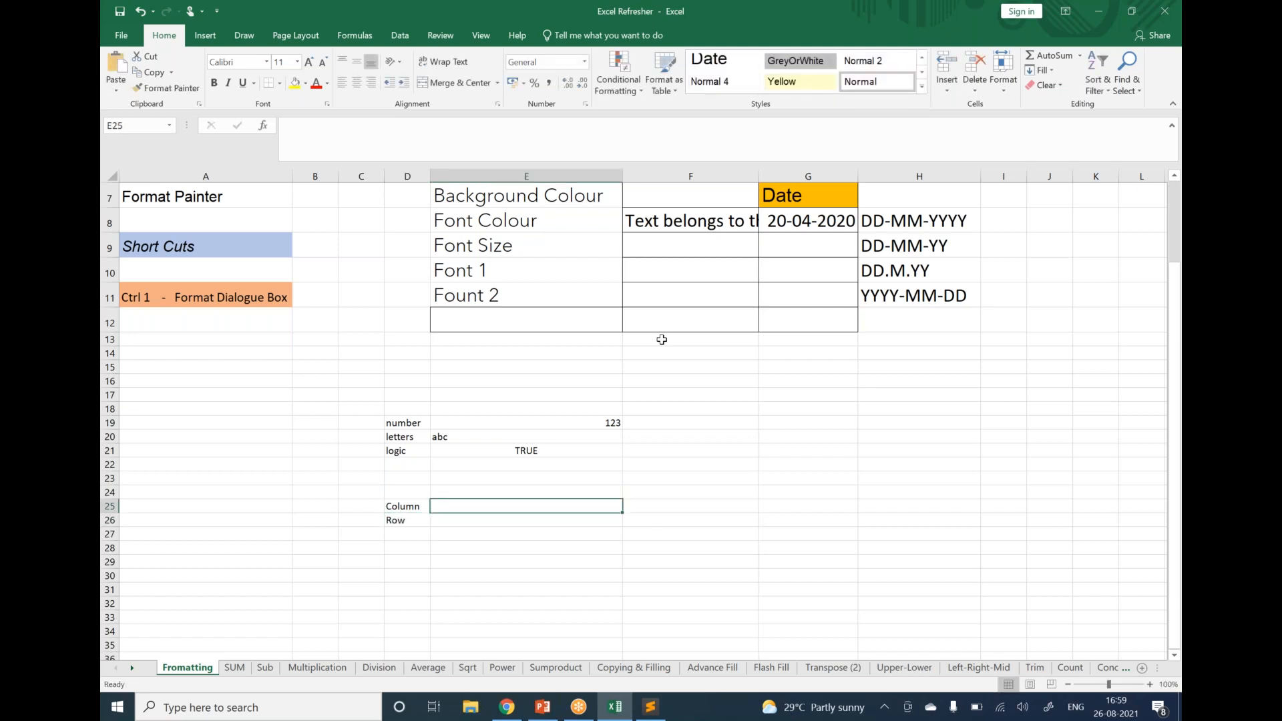
type("horiz")
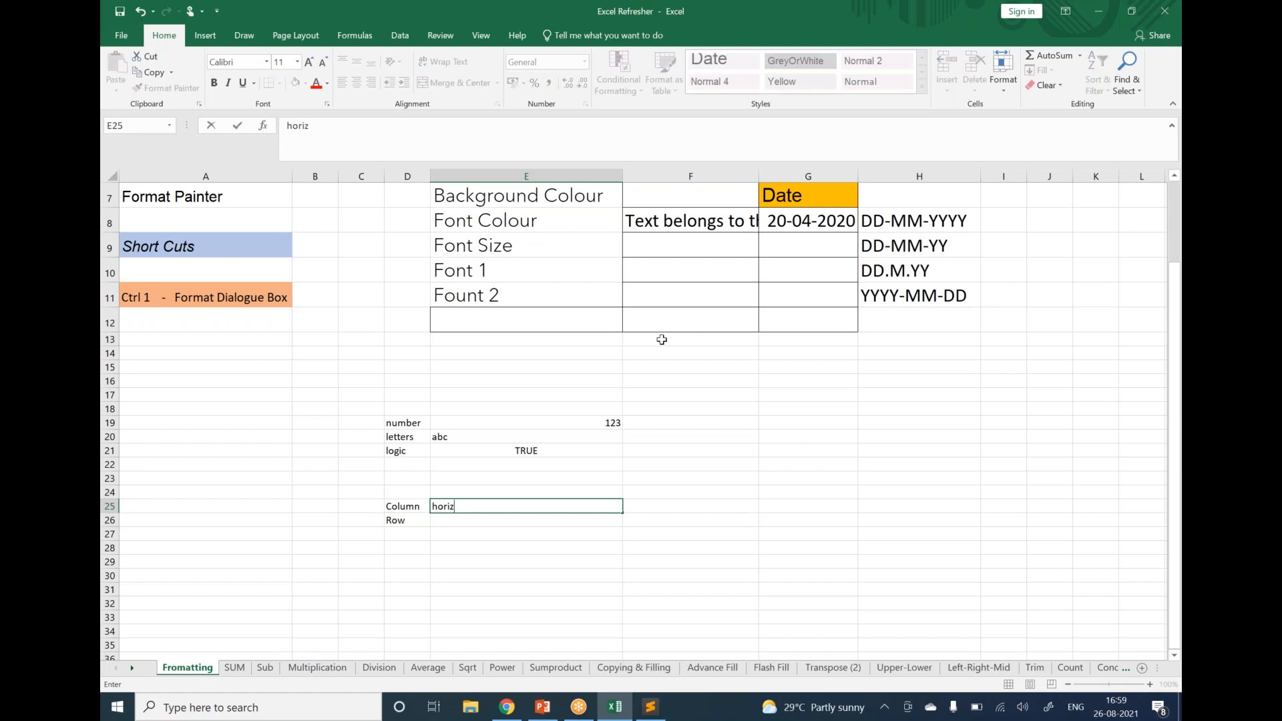
type("ontal reprenstation")
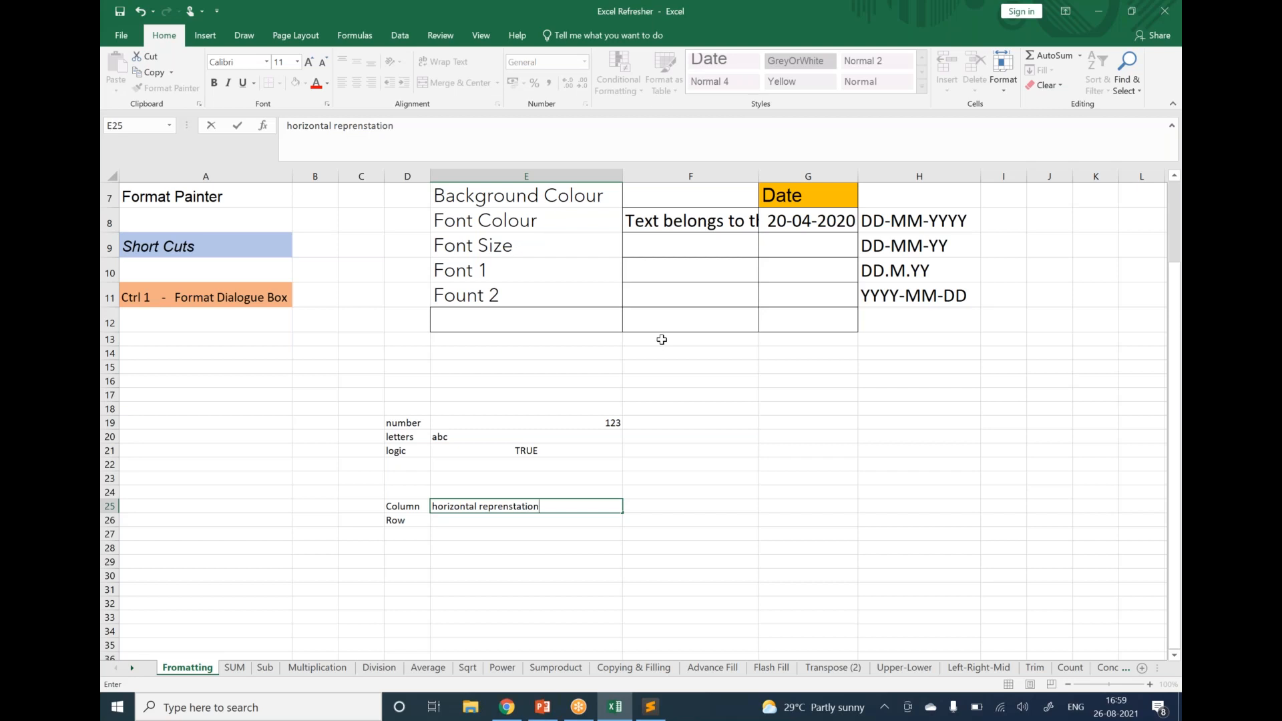
key("Return")
Step: Enter the column letters A,B,C,D,E in cell F25 as examples for Column
key("Up")
key("Right")
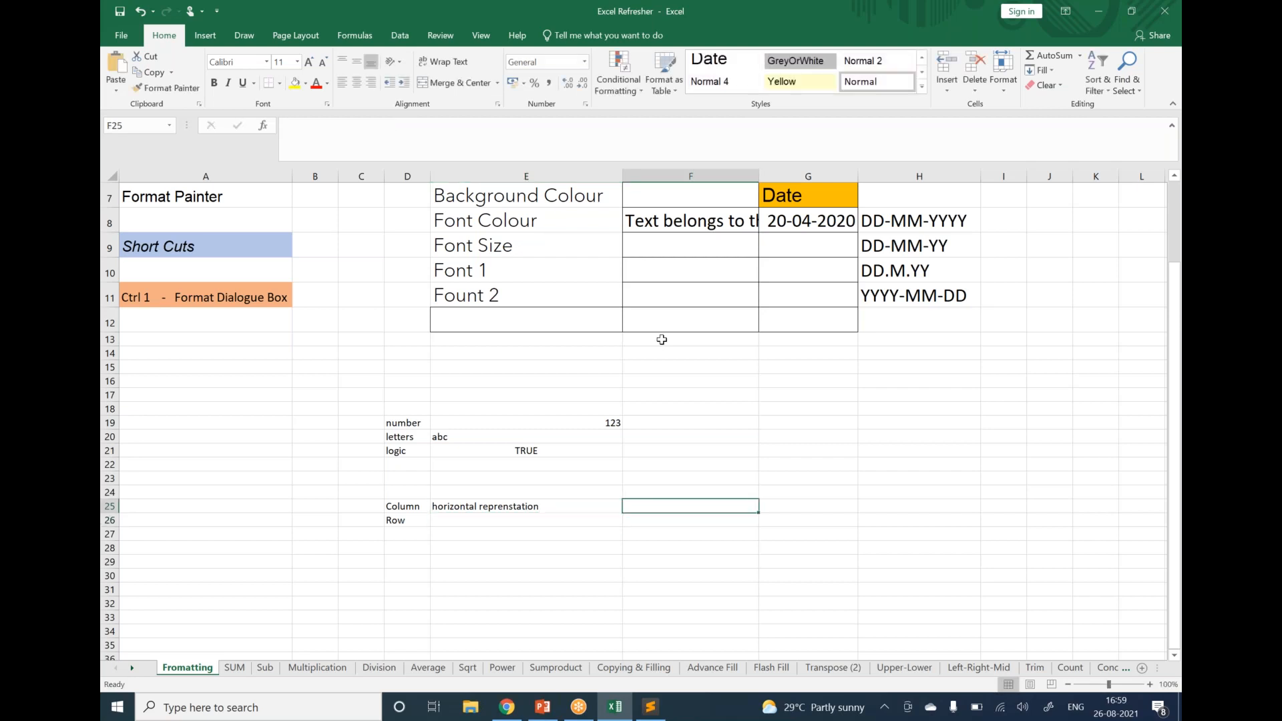
type("a")
key("BackSpace")
type("A")
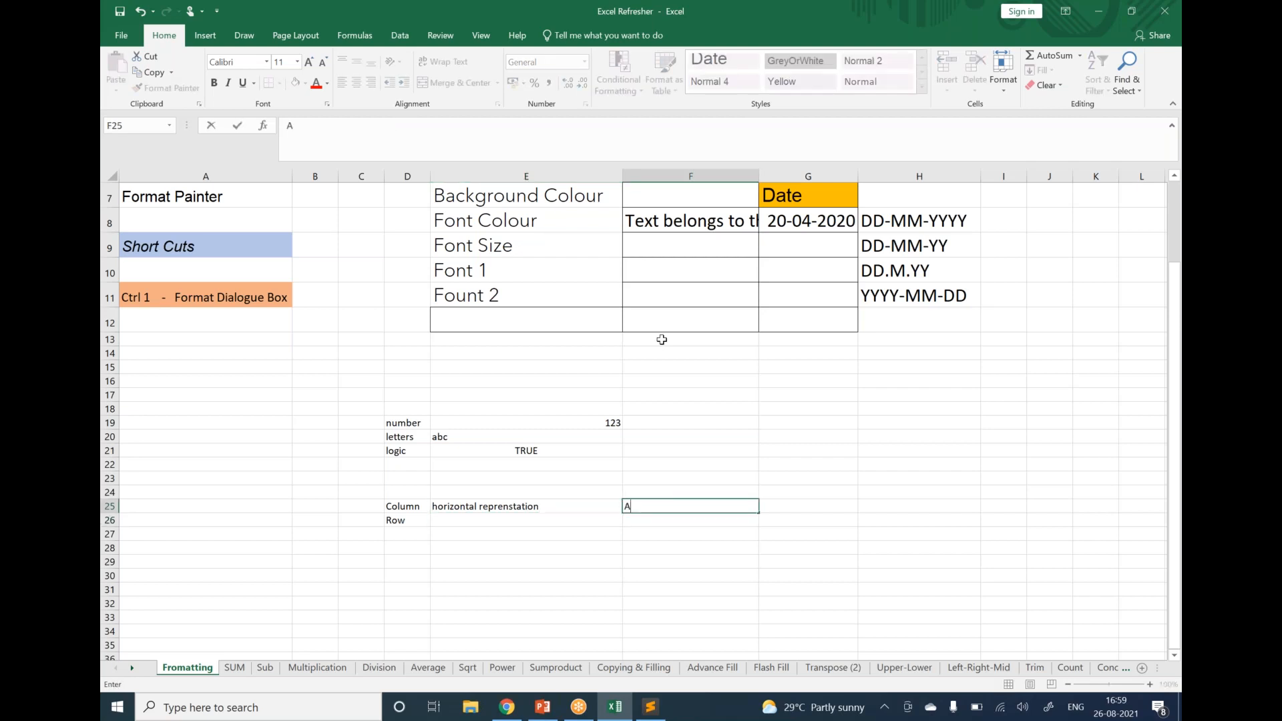
type(",B,C,D,E")
key("Return")
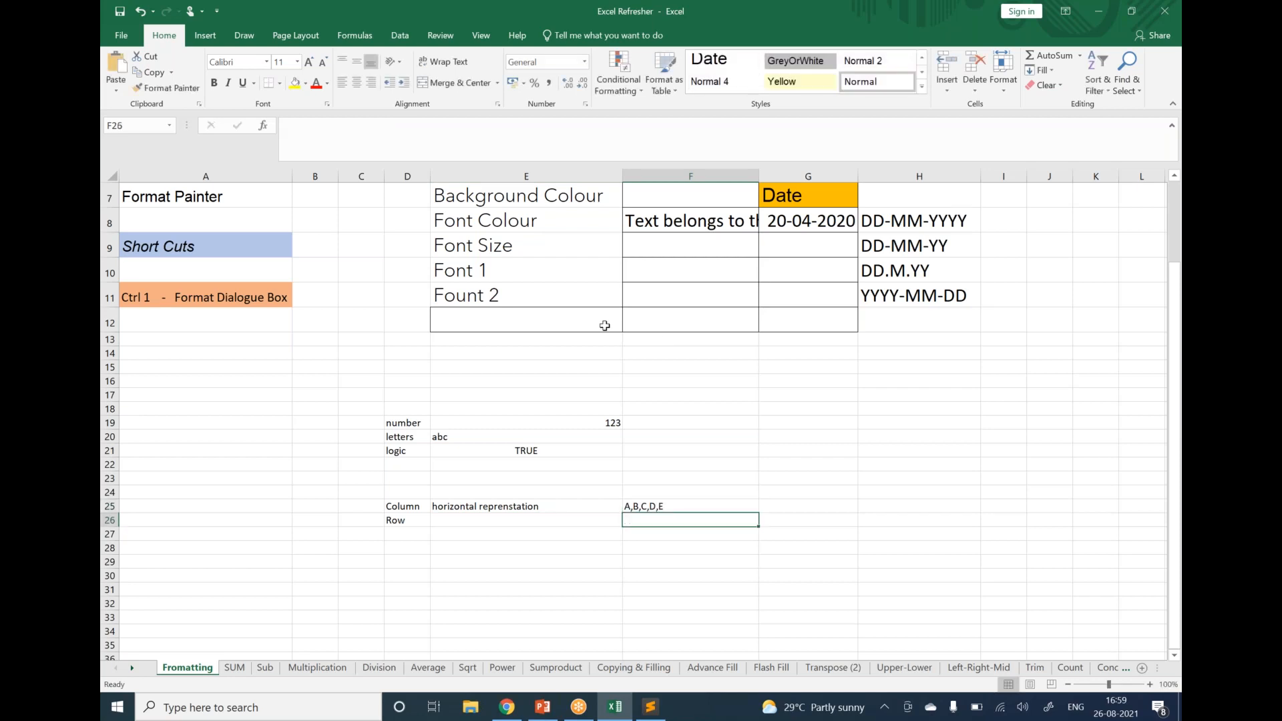
Step: Check column A's orientation and correct the Column description in E25 by replacing "horizontal" with "Vertical"
left_click(184, 175)
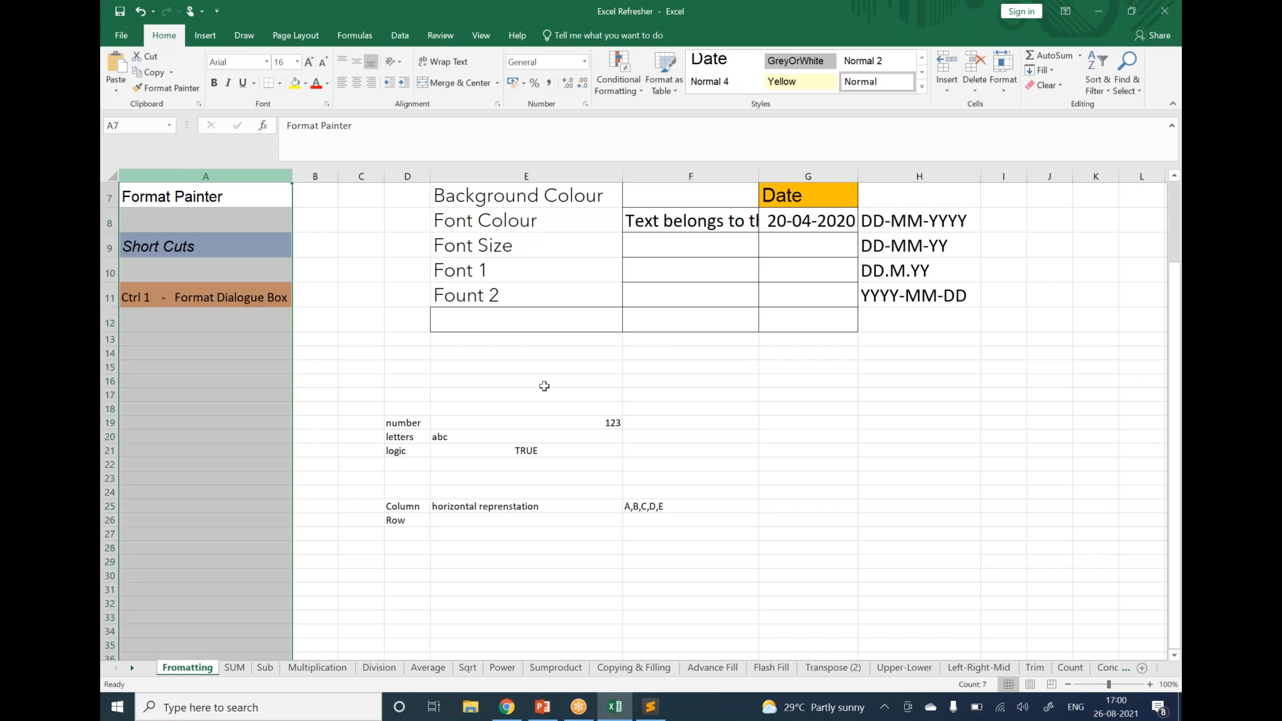
left_click(557, 508)
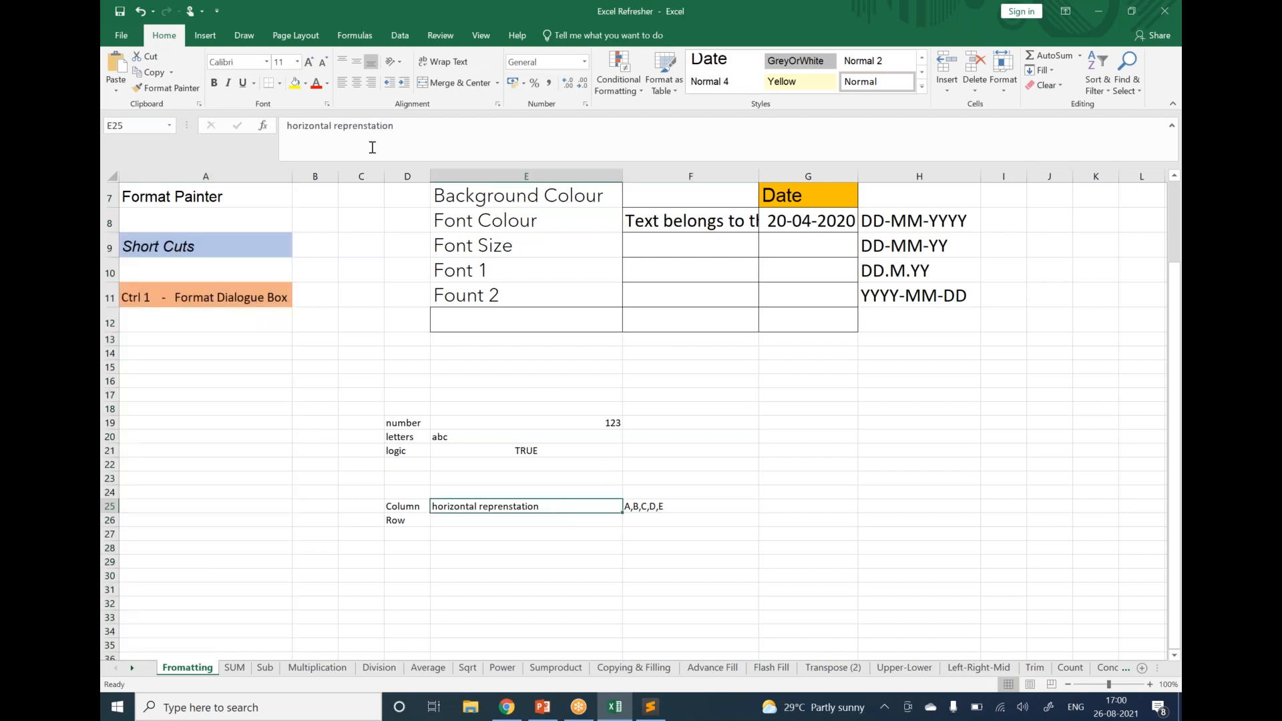
left_click_drag(332, 125, 267, 127)
type("vER")
key("BackSpace")
key("BackSpace")
key("BackSpace")
type("Vertical")
key("Return")
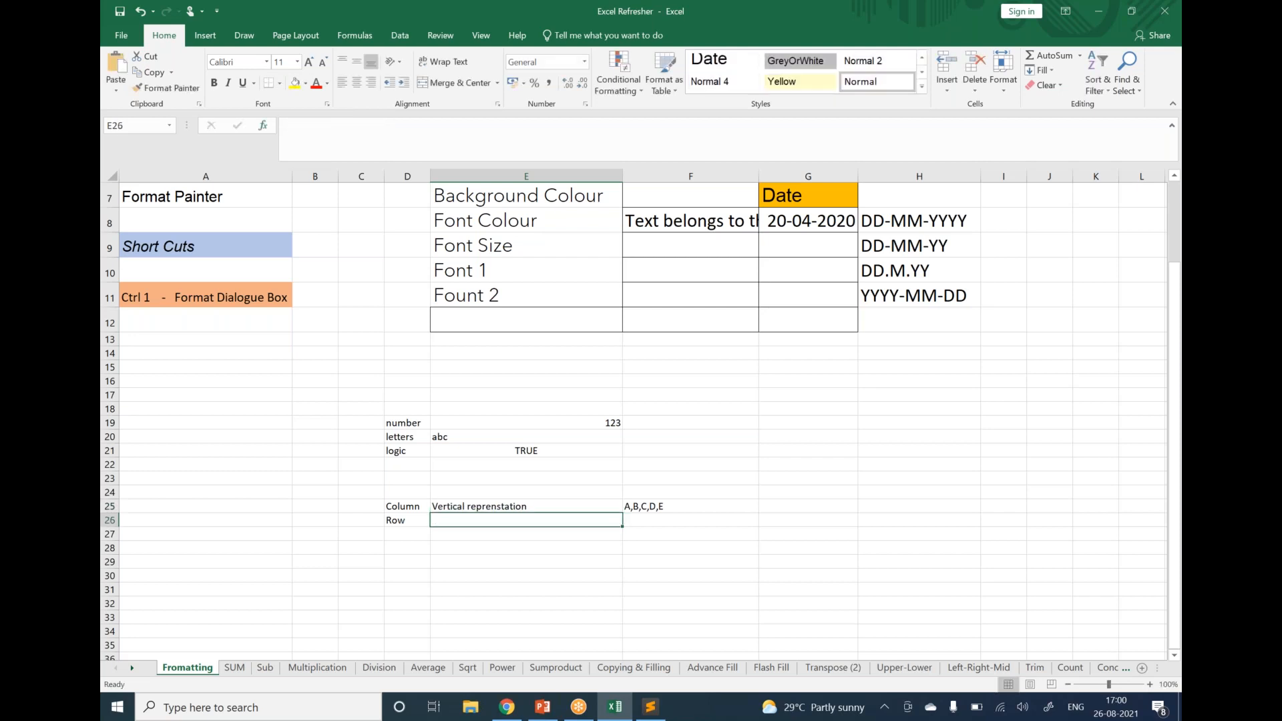
Step: Highlight whole columns one after another from A to G to illustrate the vertical layout
left_click(240, 175)
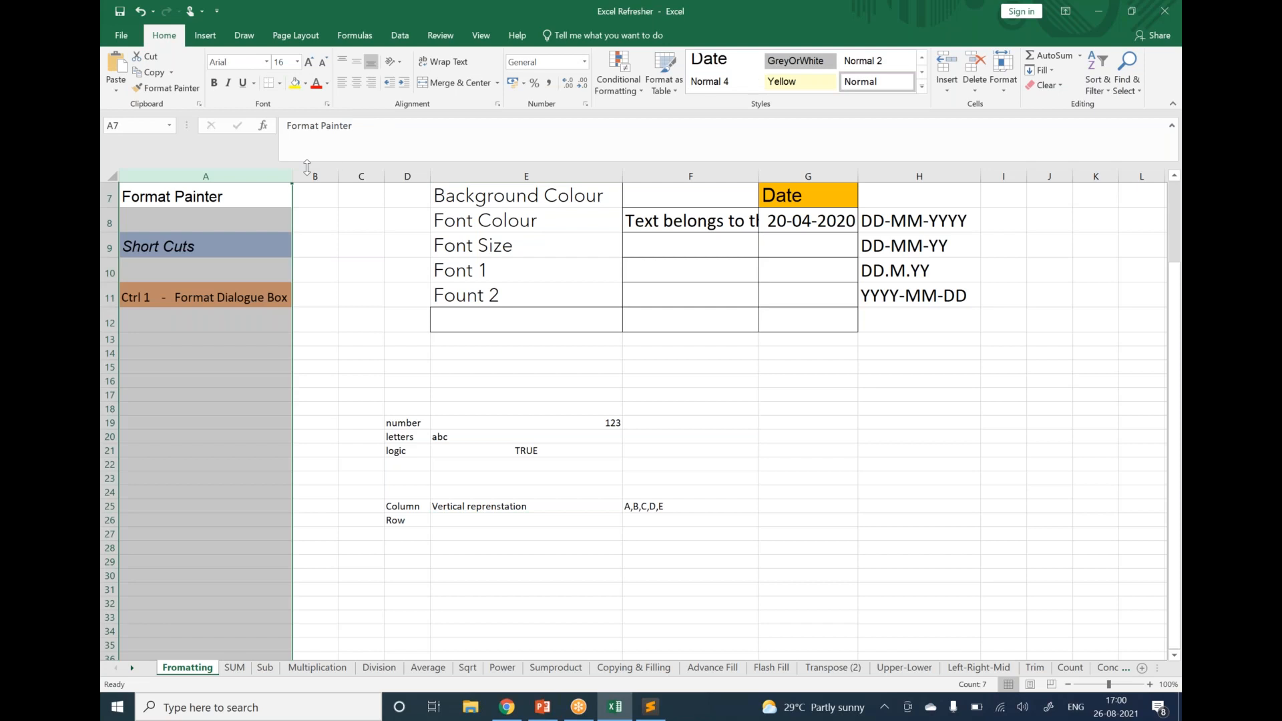
left_click(311, 175)
left_click(361, 176)
left_click(408, 176)
left_click(527, 176)
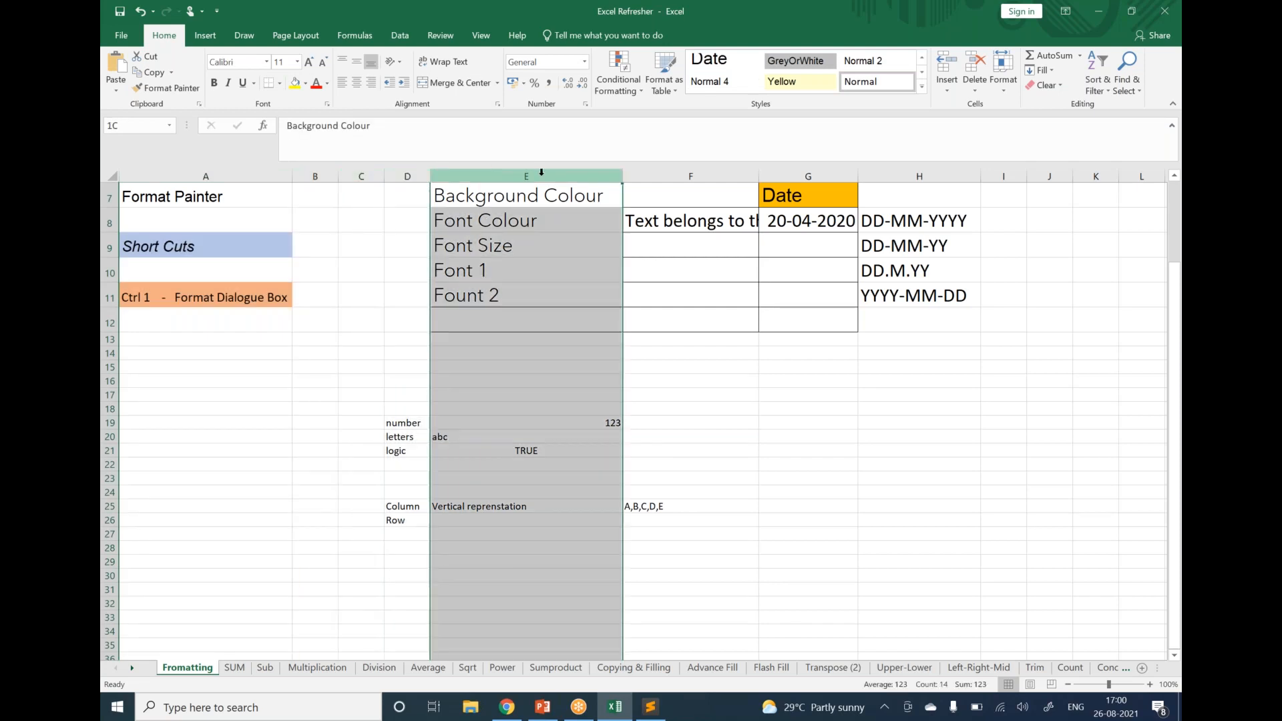
left_click(754, 176)
left_click(768, 176)
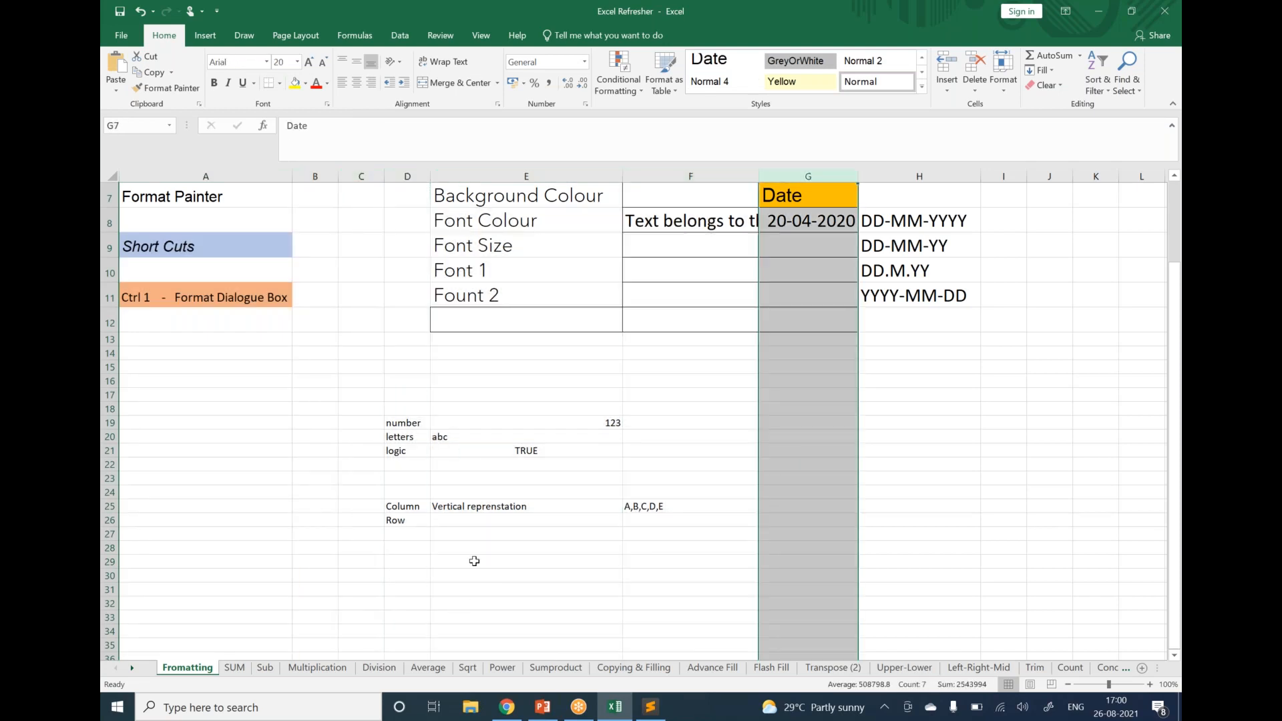
Step: Describe Row as "Horizontal Represntation" in cell E26 and enter the examples 1,2,3,4,56 in F26
left_click(481, 522)
type("Hori")
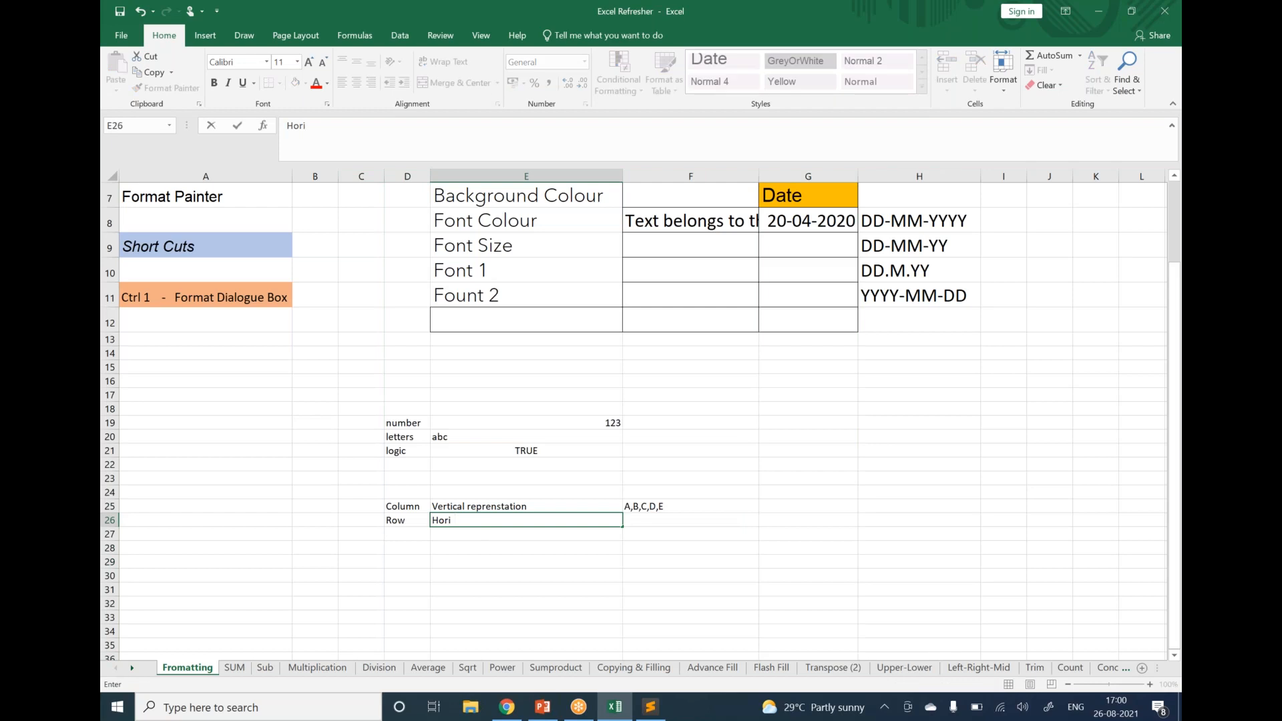
type("zontal Represntation")
key("Tab")
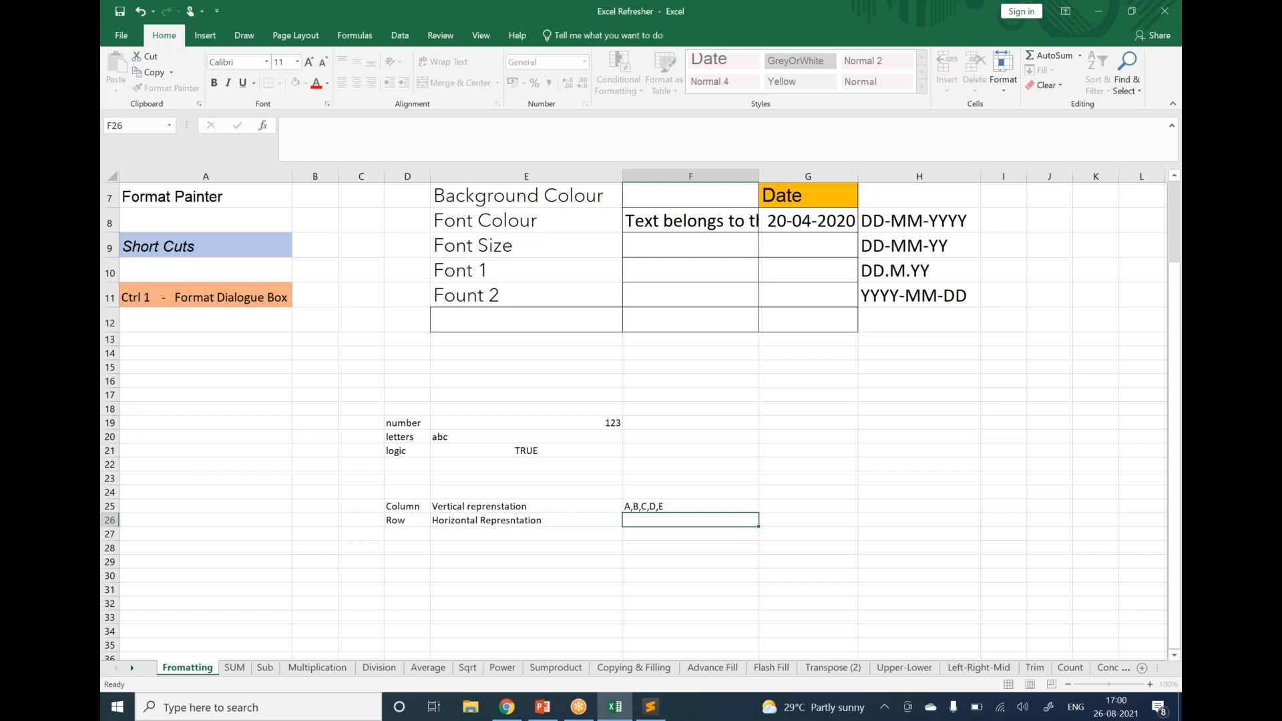
type("1,2,3,4,56")
key("Return")
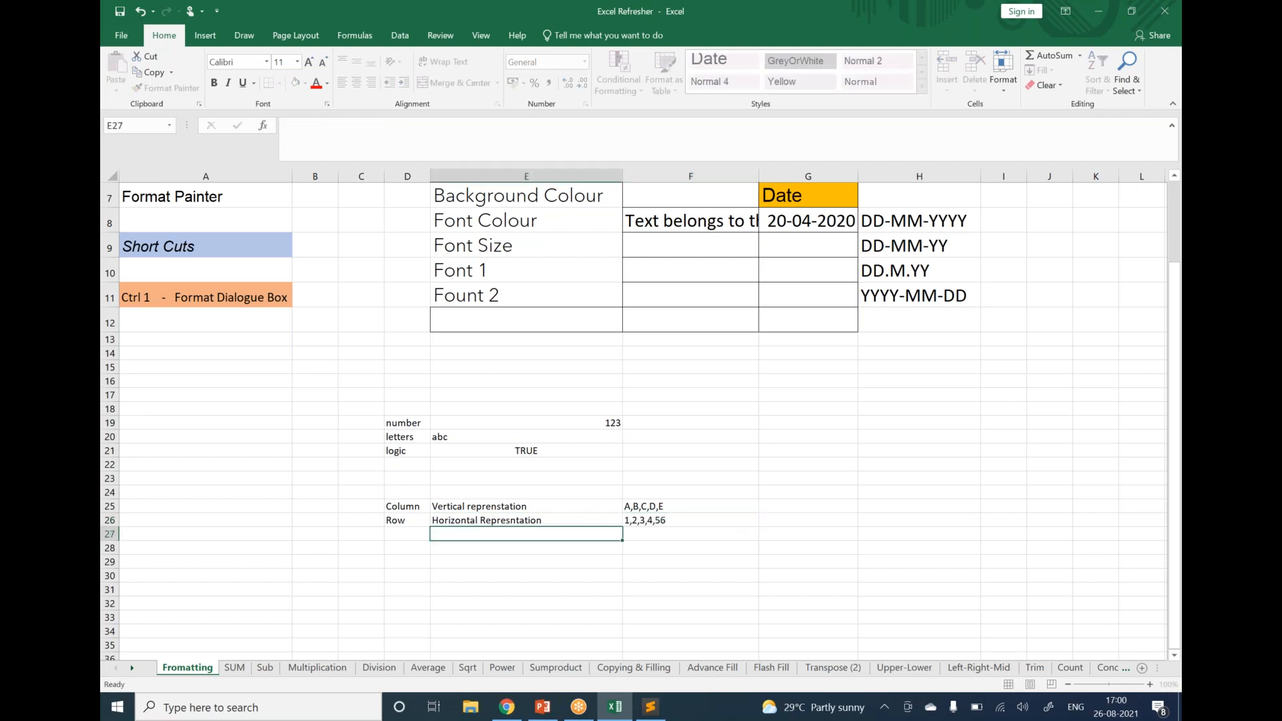
Step: Highlight whole rows 12, 13, 14 and 16 one after another to illustrate the horizontal layout
left_click(110, 322)
left_click(109, 339)
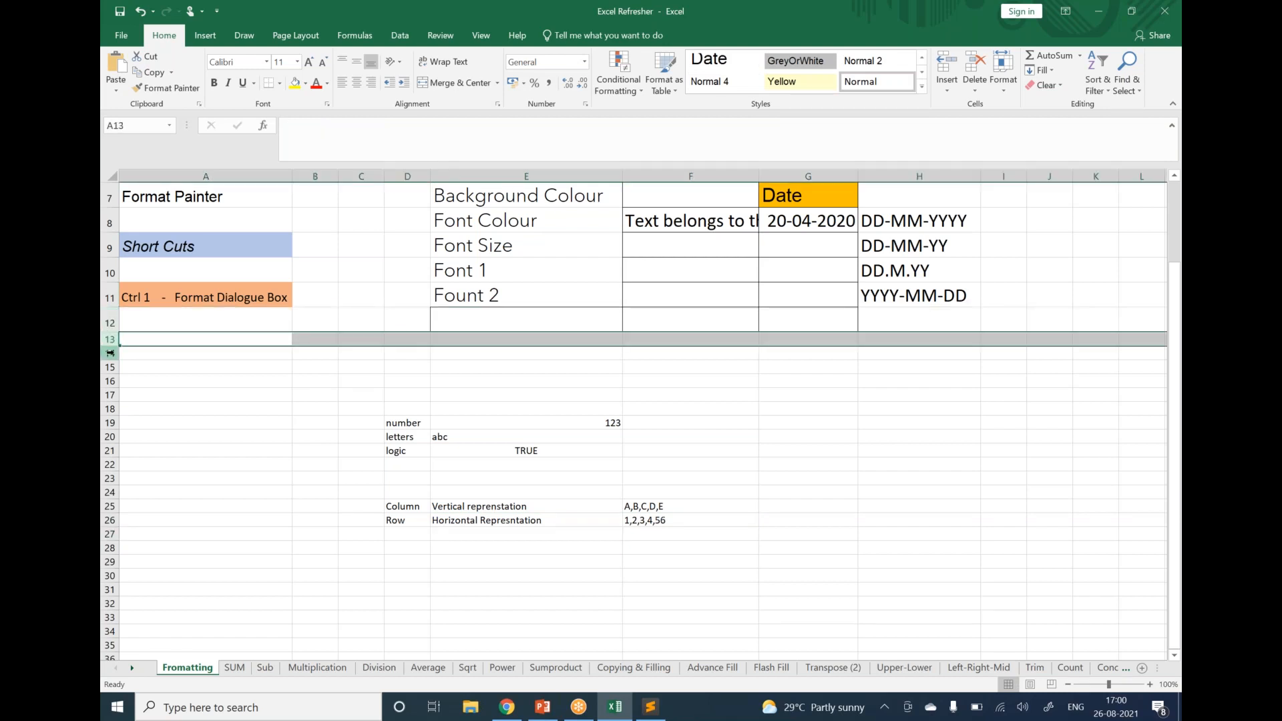
left_click(109, 353)
left_click(109, 381)
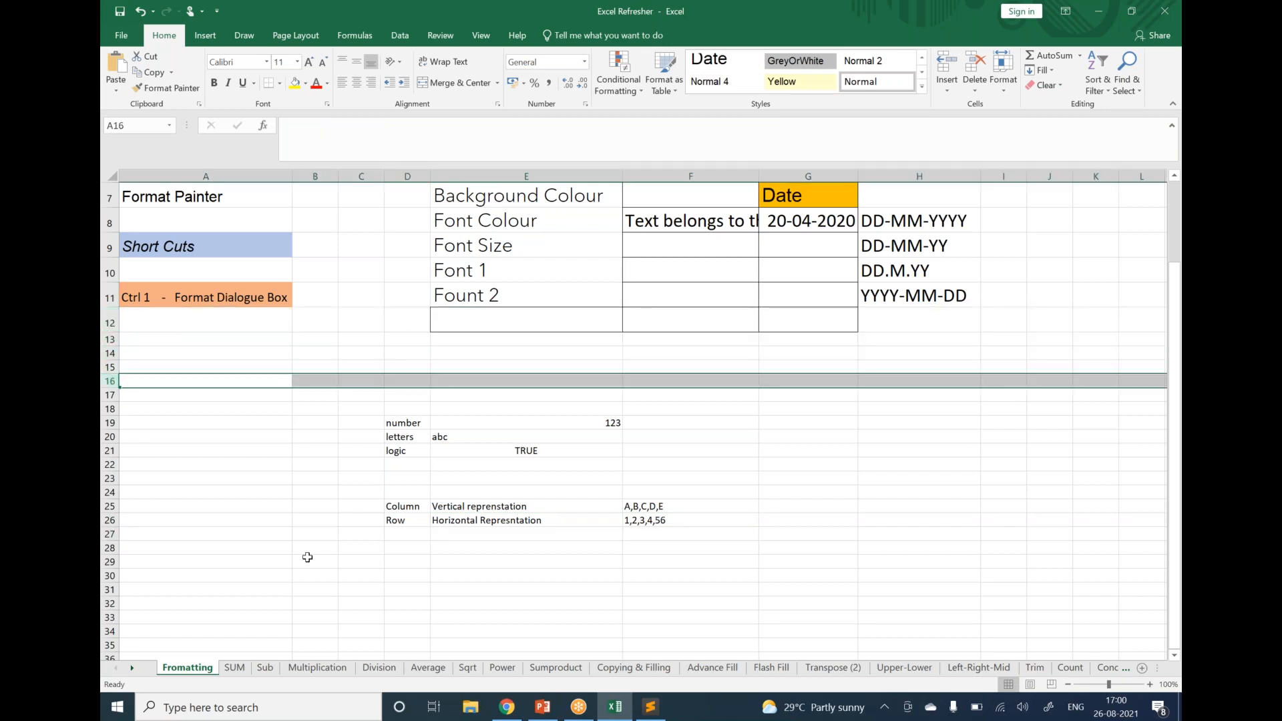
Step: Define cell in D28 with "when row interects with column" in E28, and highlight column D together with row 15 as illustration
left_click(408, 551)
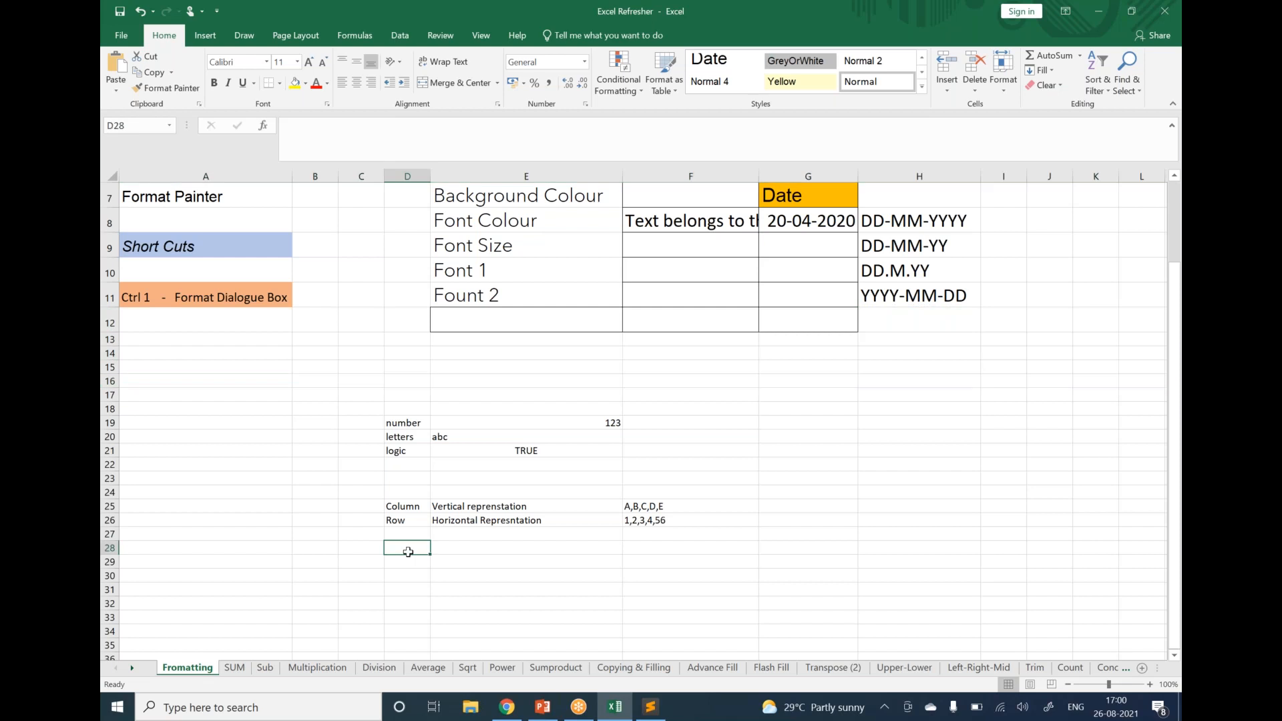
key("Right")
type("when row interec")
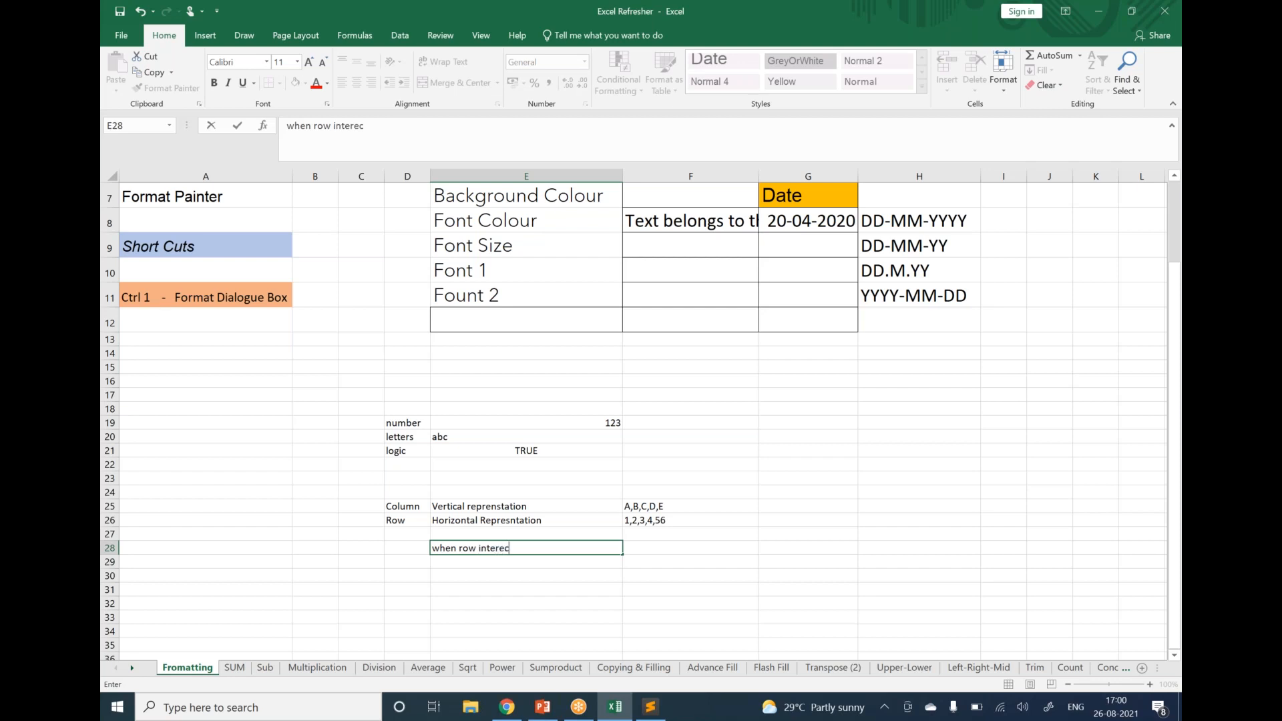
type("ts with column")
key("Left")
type("cell")
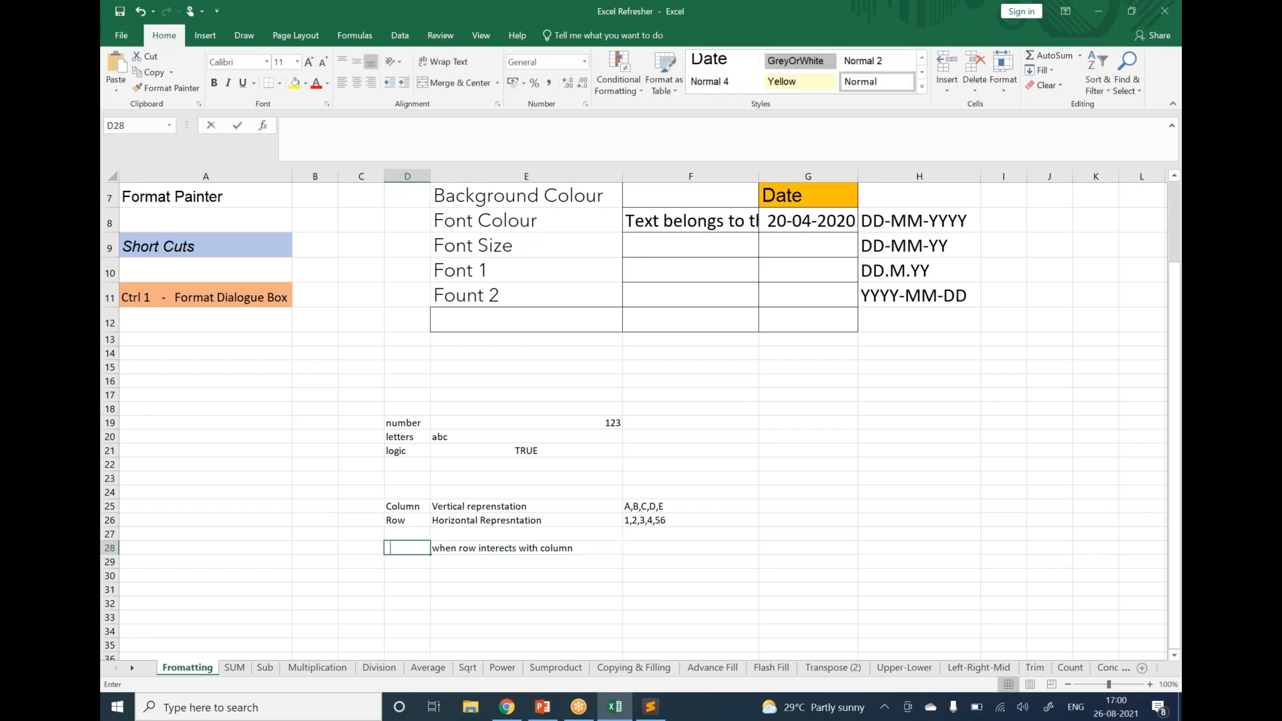
key("Return")
key("Down")
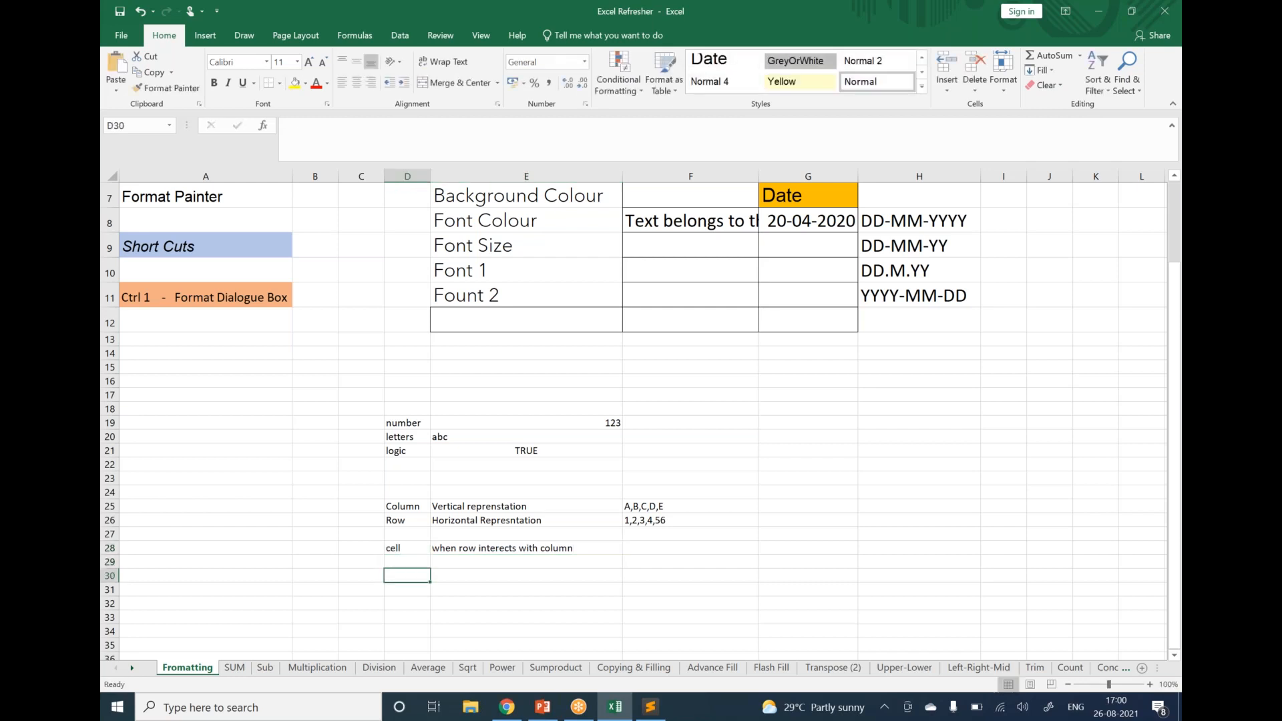
left_click(407, 175)
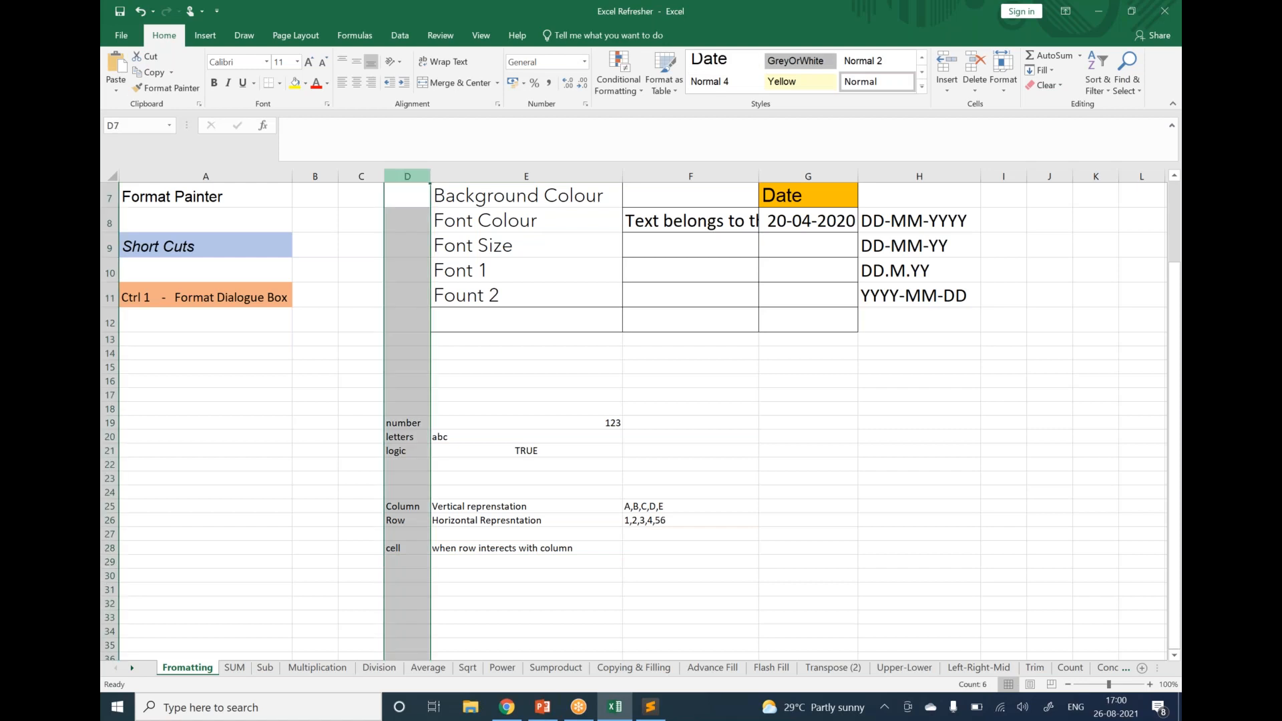
left_click(110, 367, "ctrl")
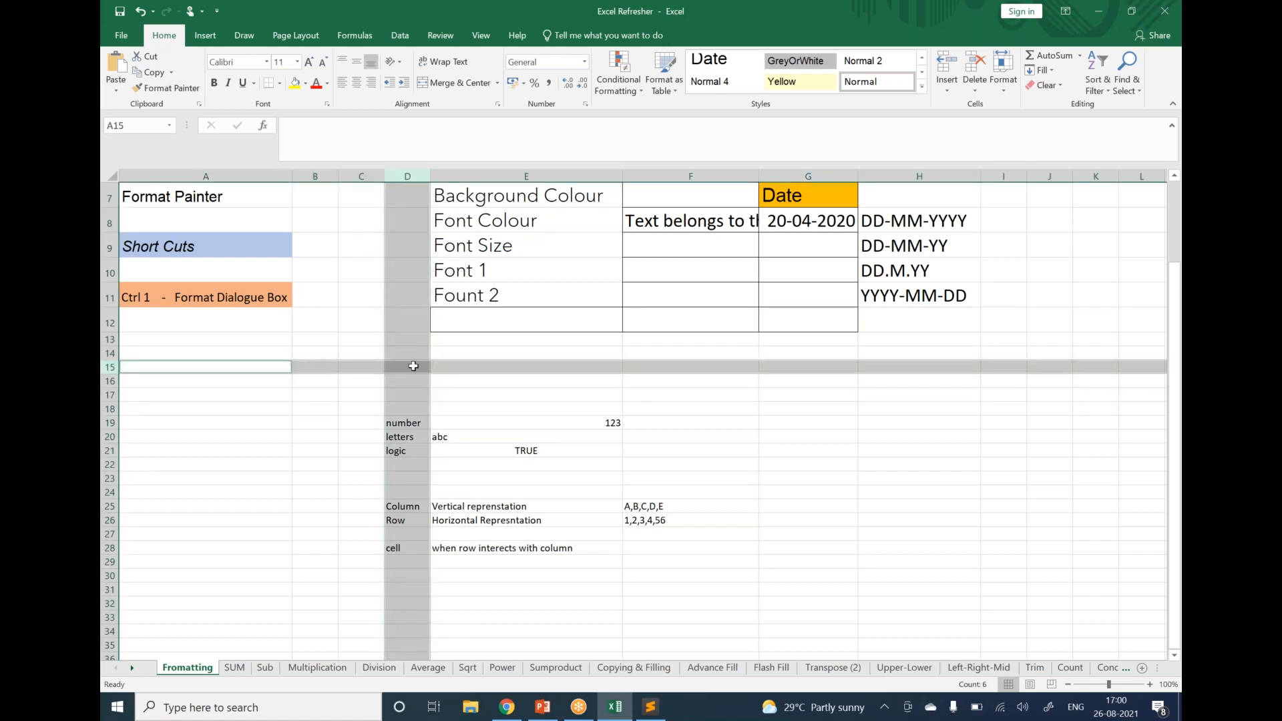
Step: Enter the term Range in cell D30 with the definition "set of cells" in E30
left_click(440, 575)
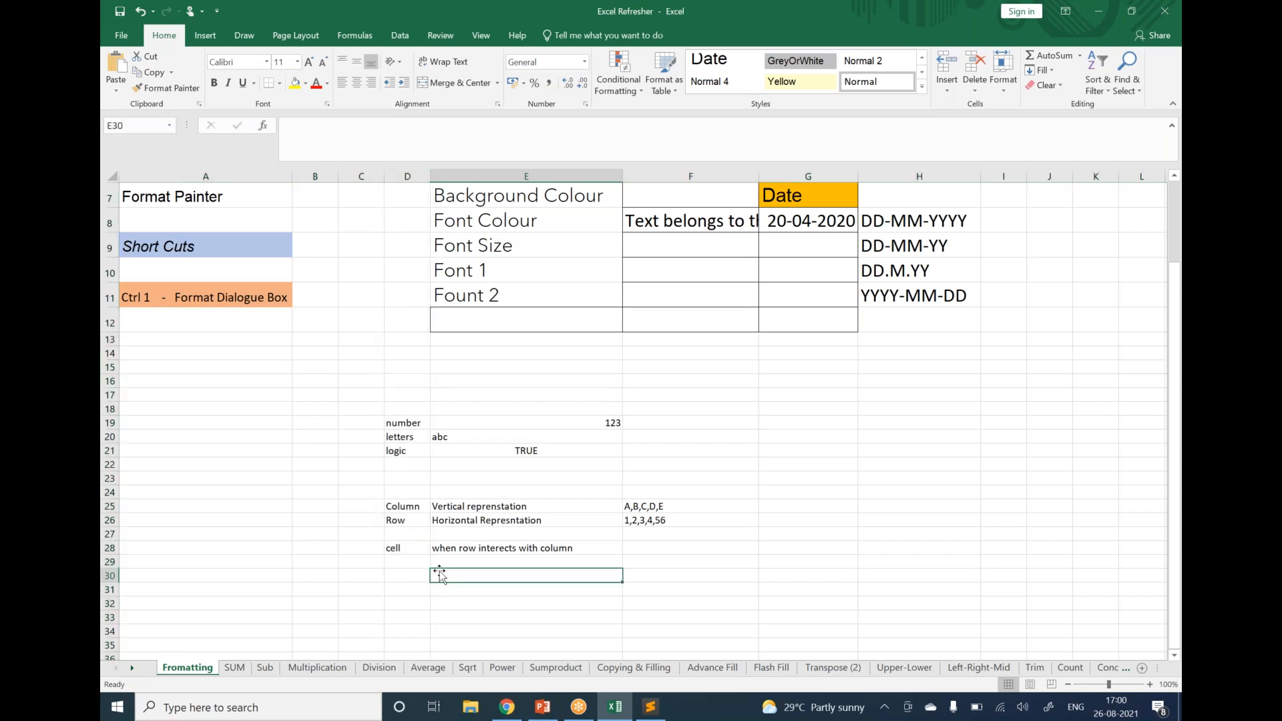
type("set of")
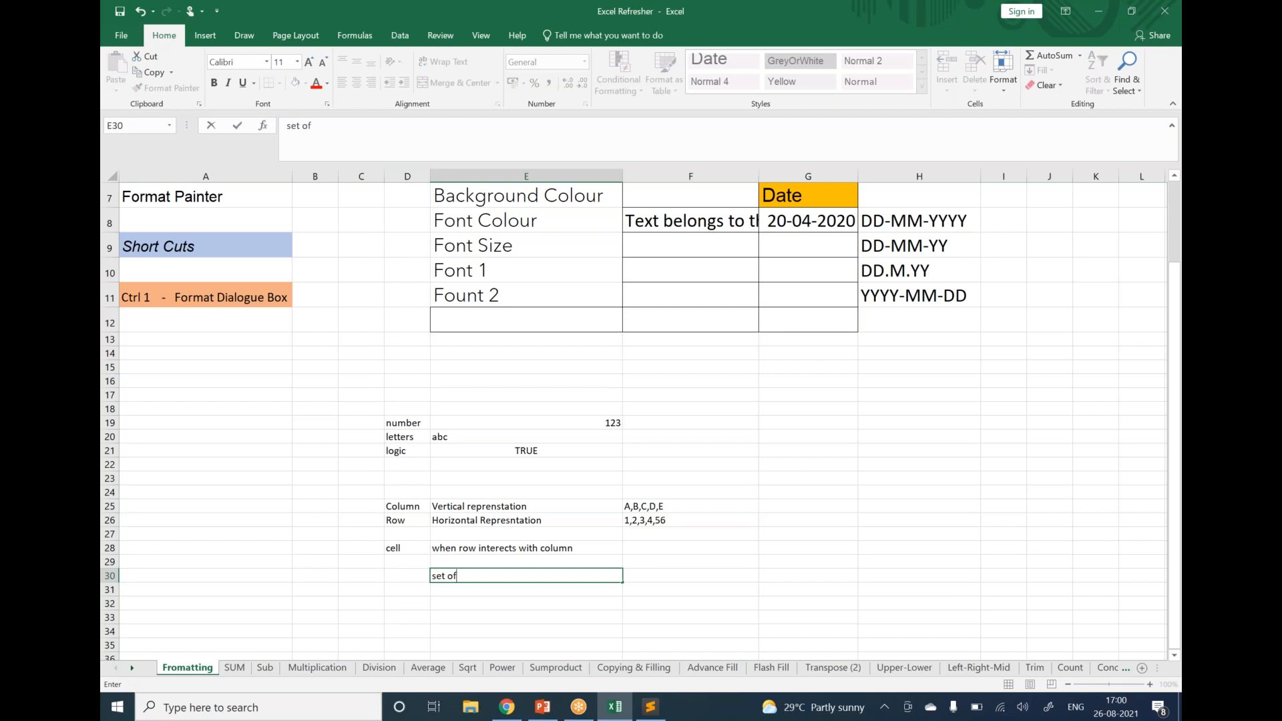
type(" cells")
key("Left")
type("Range")
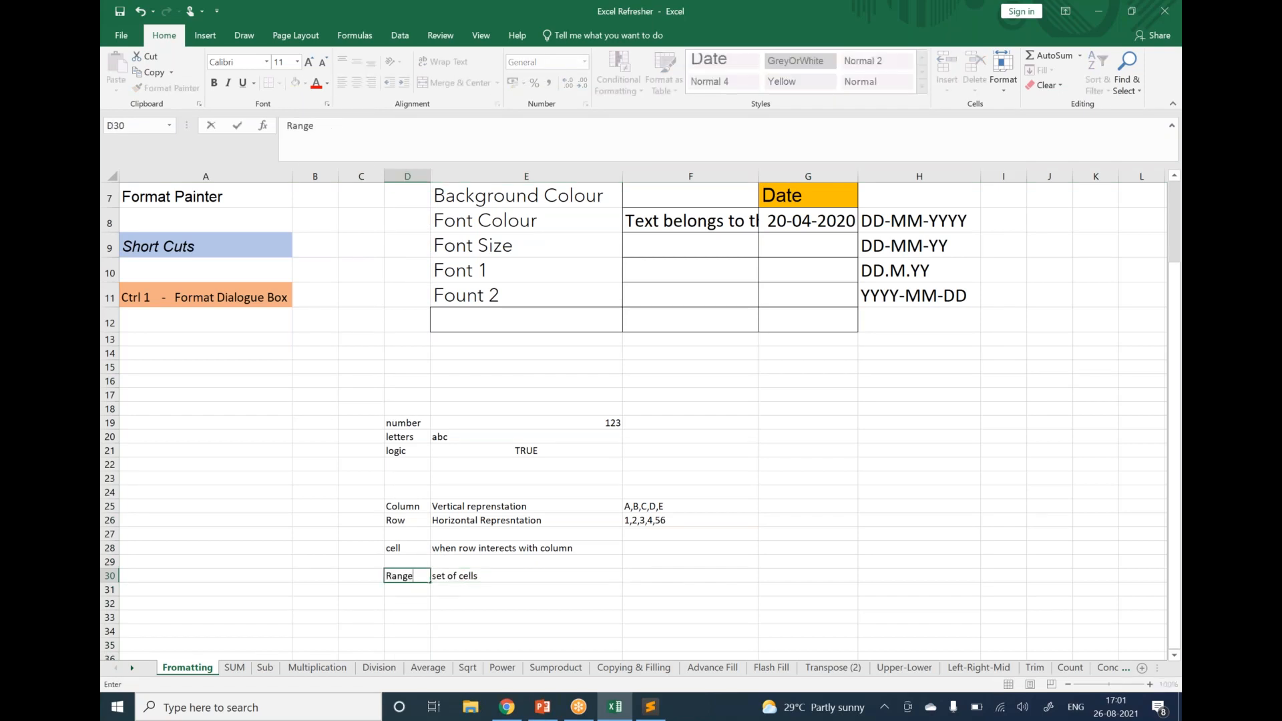
key("Return")
Step: Highlight A17:A21 and G20:H21 in turn as example ranges, and return to the Range label in D30
left_click_drag(188, 392, 194, 455)
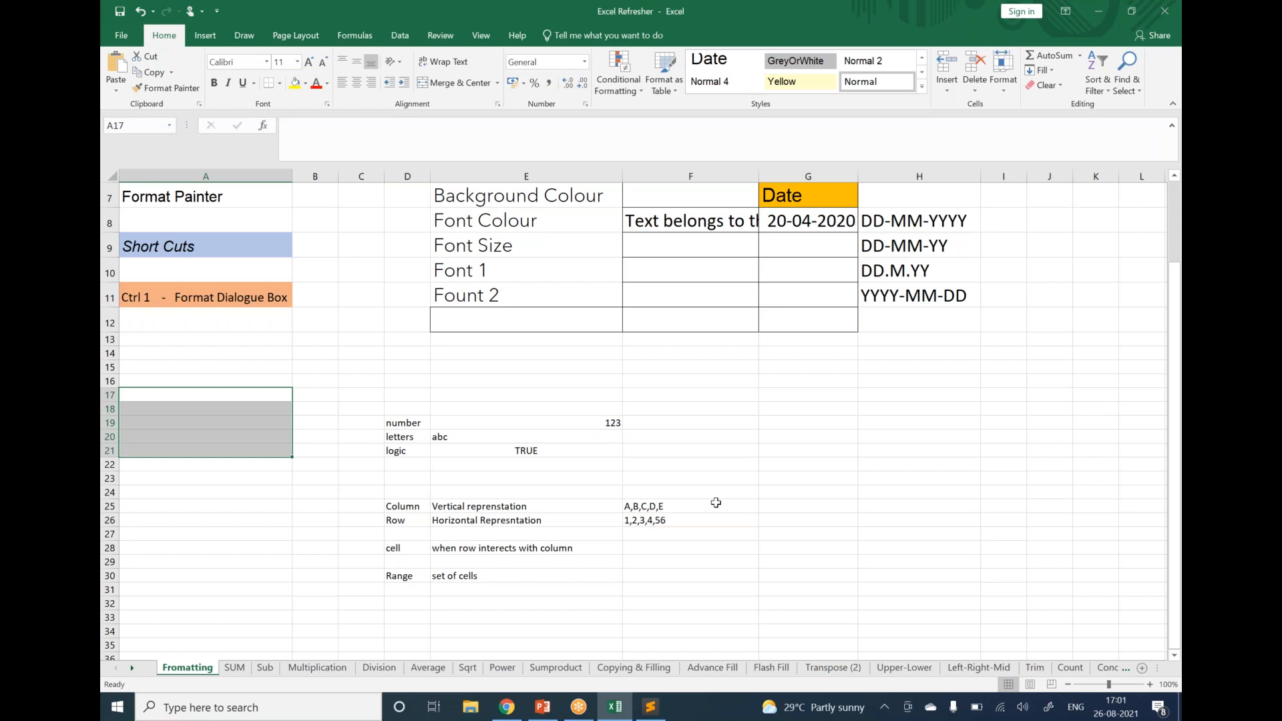
left_click_drag(773, 441, 881, 454)
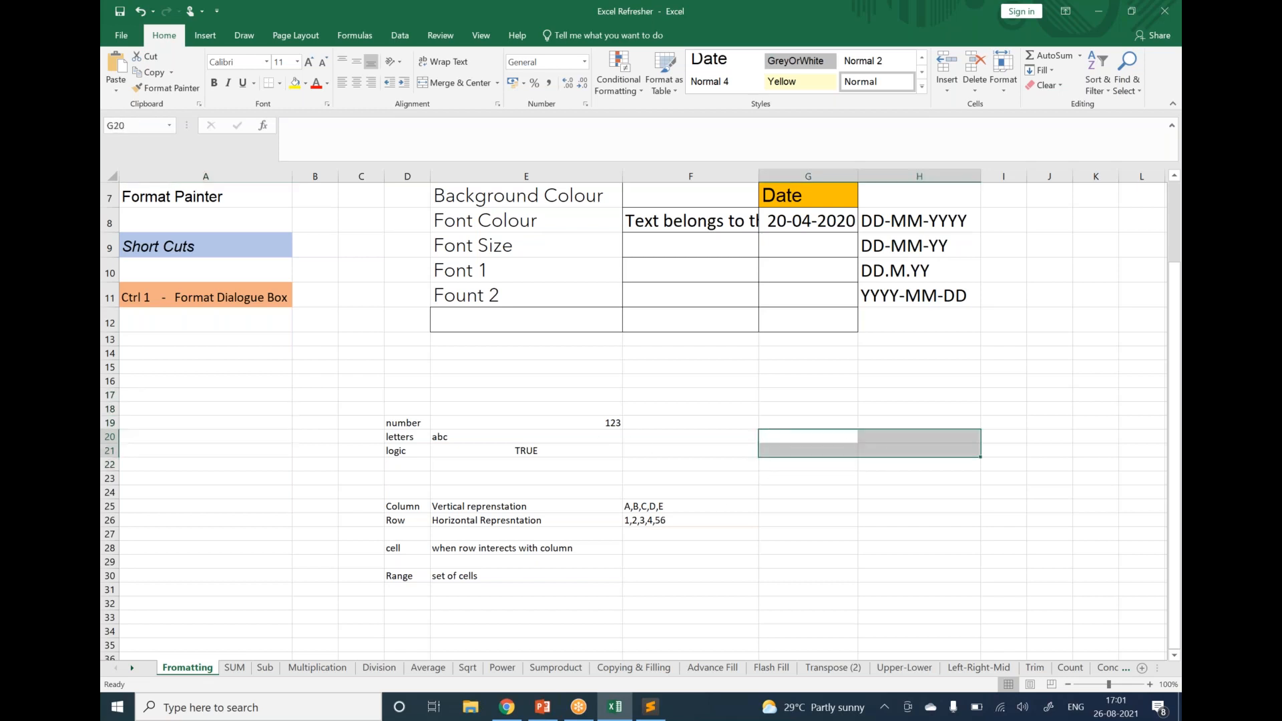
left_click(425, 581)
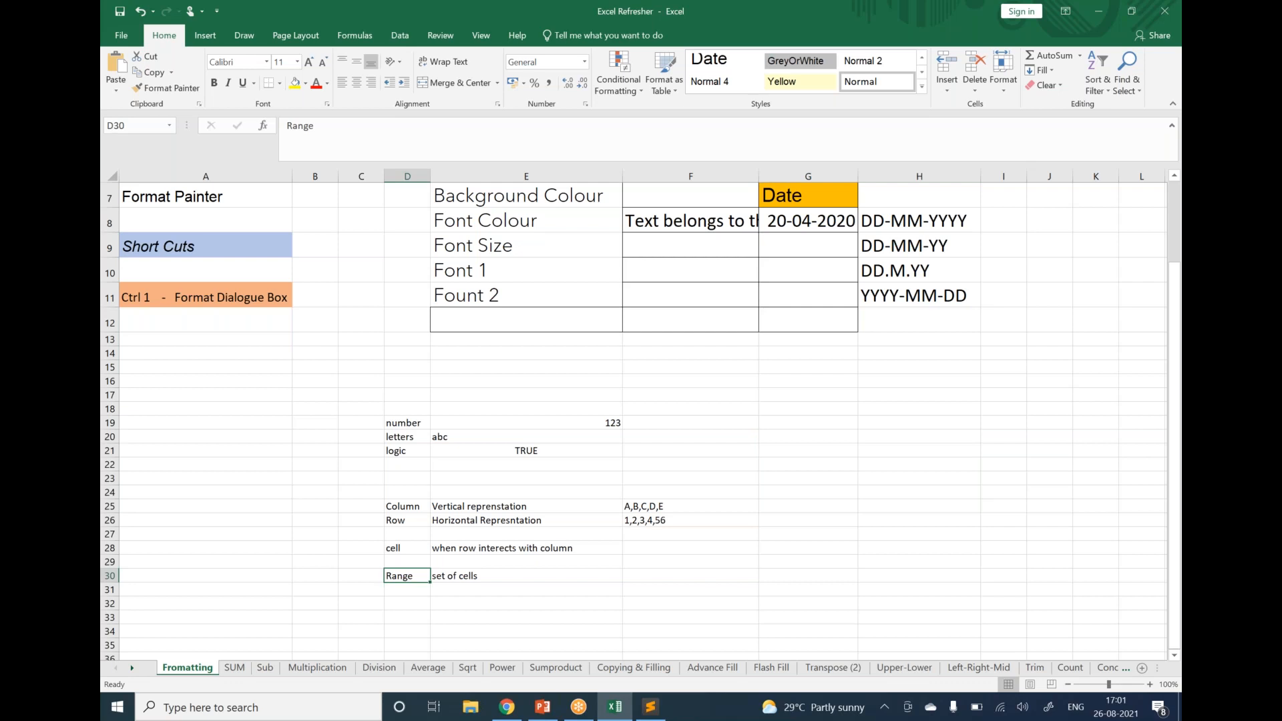
Step: Go through the labels number, letters, logic, Column, Row, cell and Range in column D one by one as a recap
left_click(406, 424)
left_click(411, 438)
left_click(414, 452)
left_click(401, 502)
left_click(406, 521)
left_click(409, 550)
left_click(414, 578)
Step: Open the SUM sheet and select empty cell F9 below the Total Marks column
left_click(230, 674)
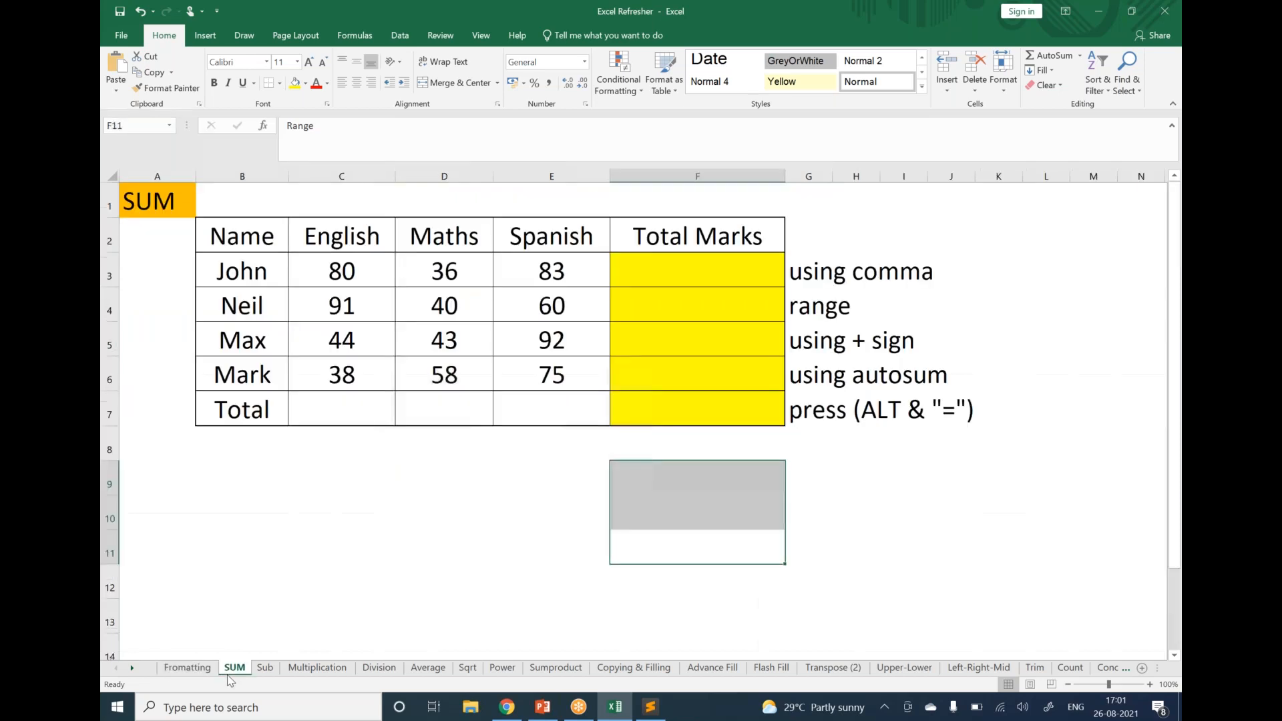
left_click(649, 508)
left_click(661, 466)
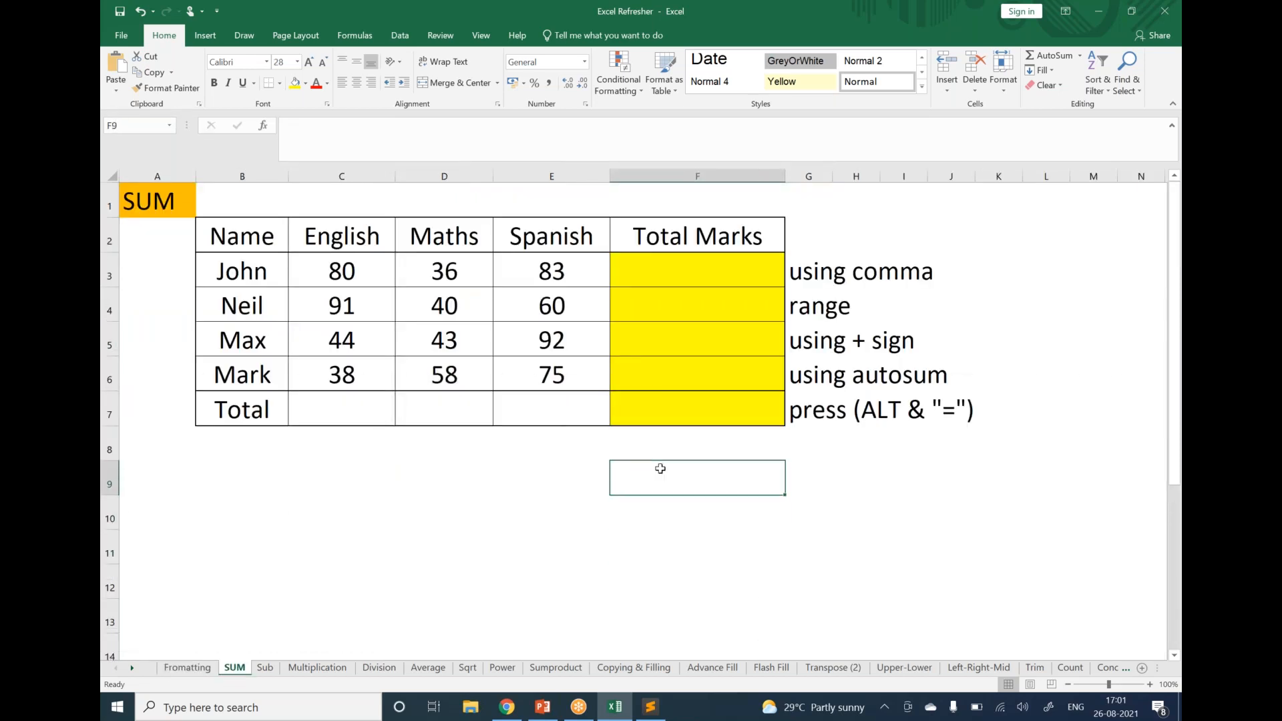
Step: Enter =sum(C3,D3,E3) in F3 to total the first student's marks using comma-separated cells
left_click(693, 286)
type("=")
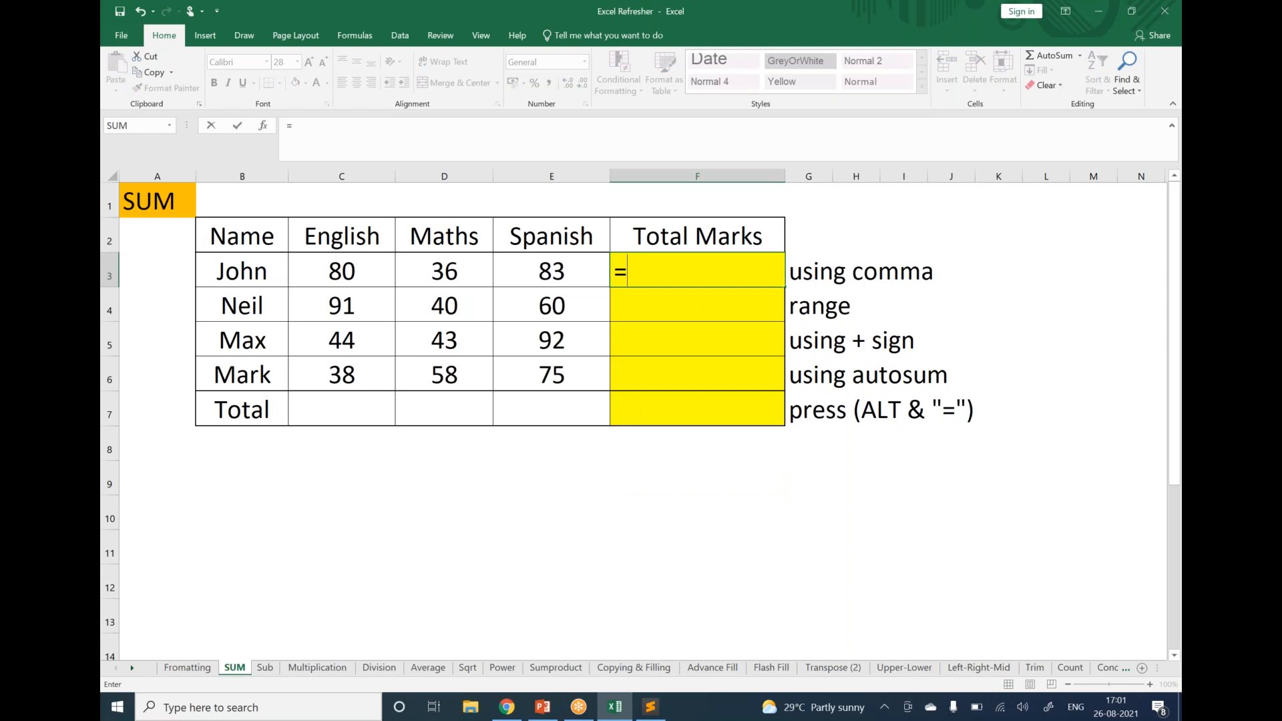
type("su")
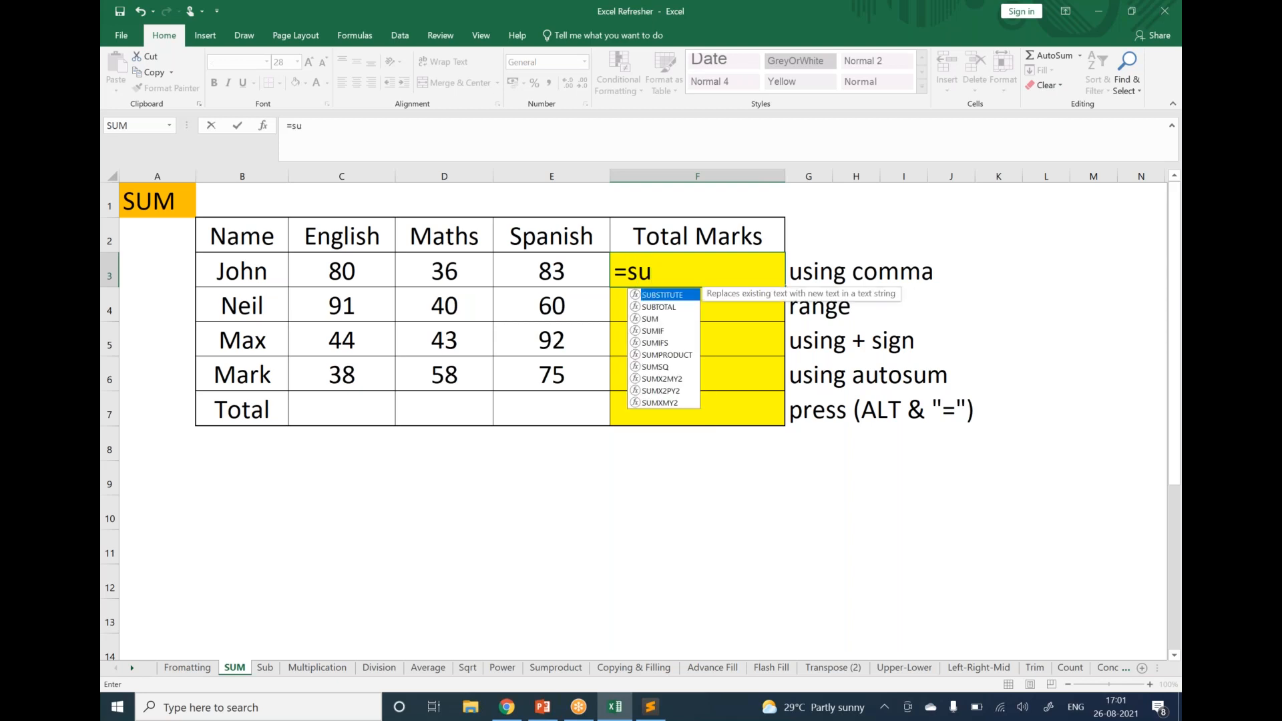
type("m")
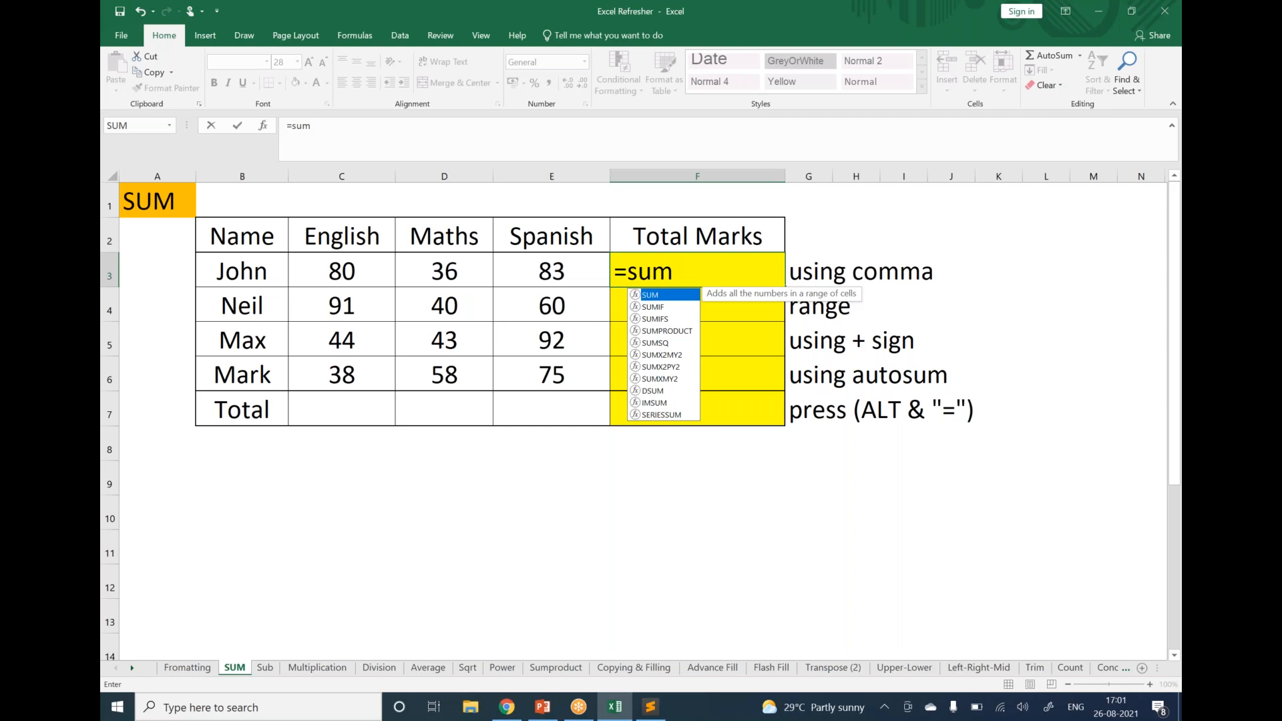
type("(")
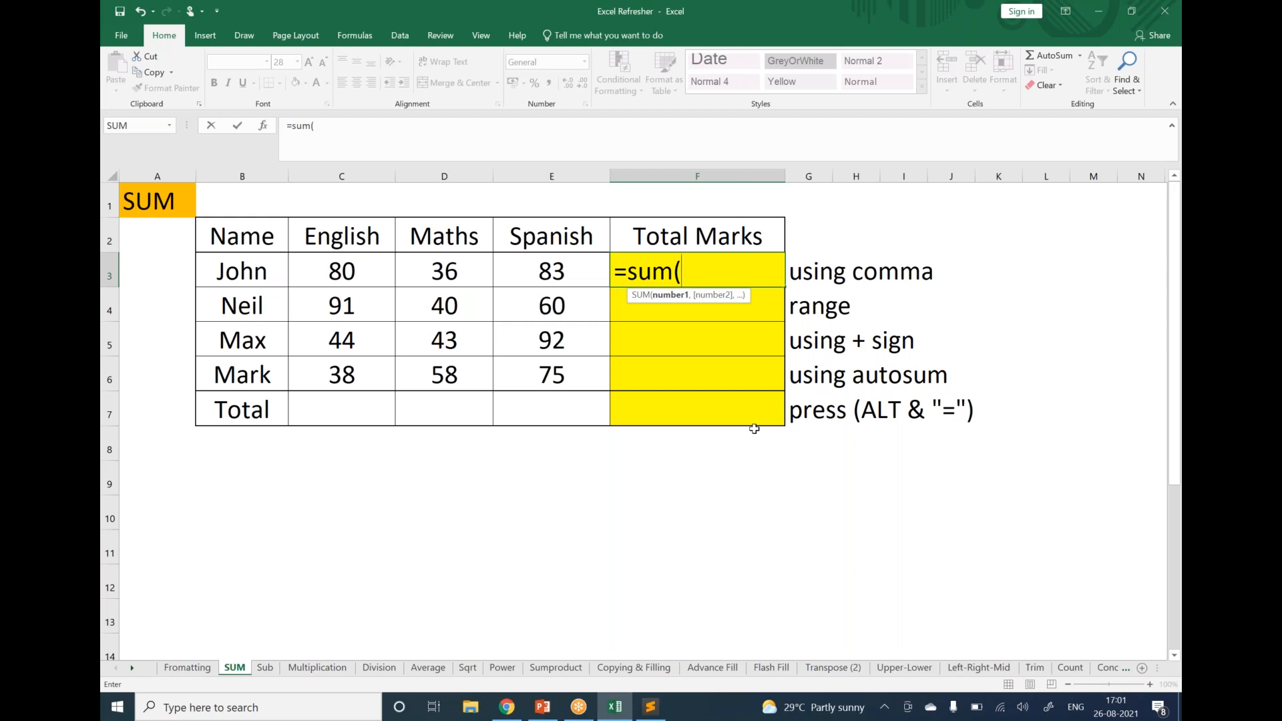
left_click(372, 274)
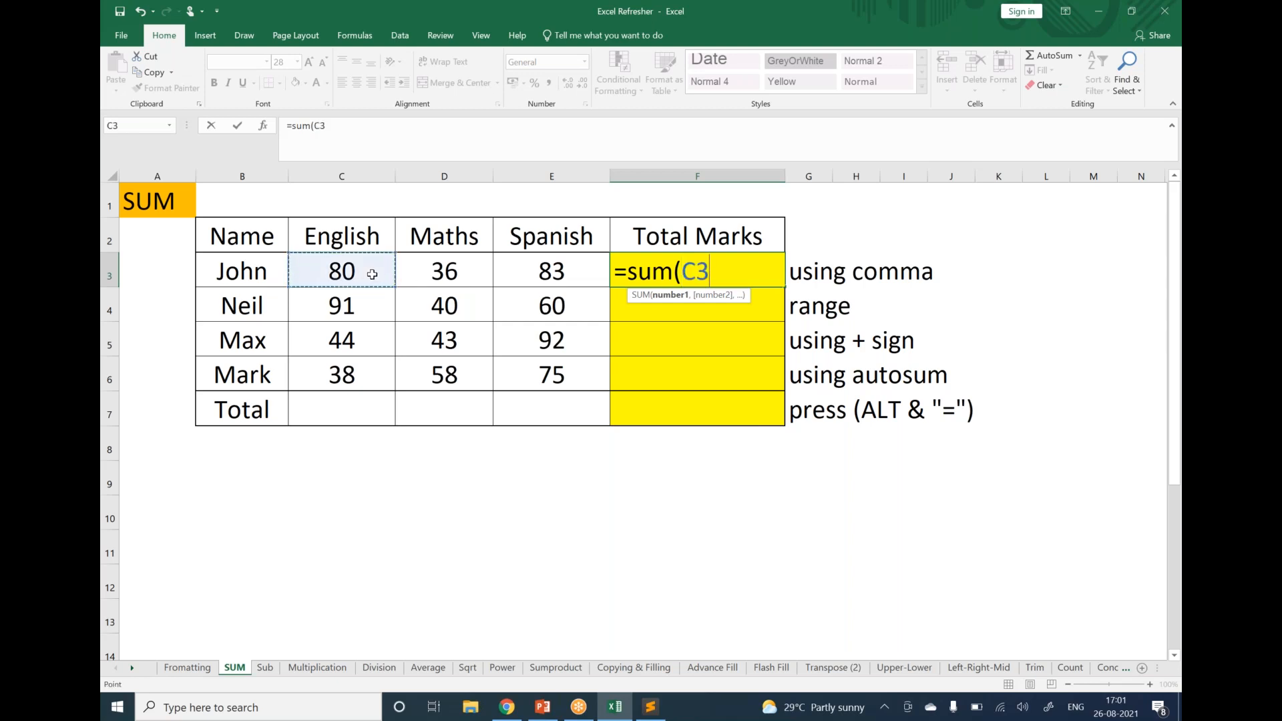
type(",")
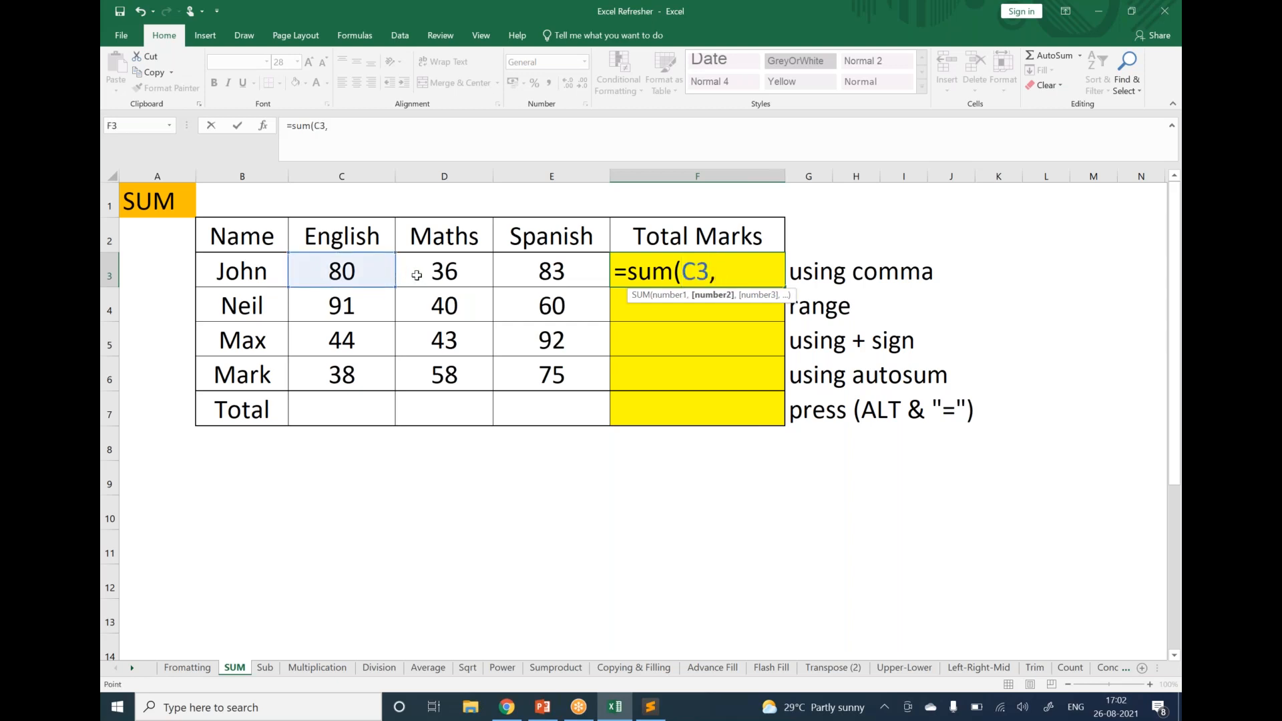
left_click(425, 276)
type(",")
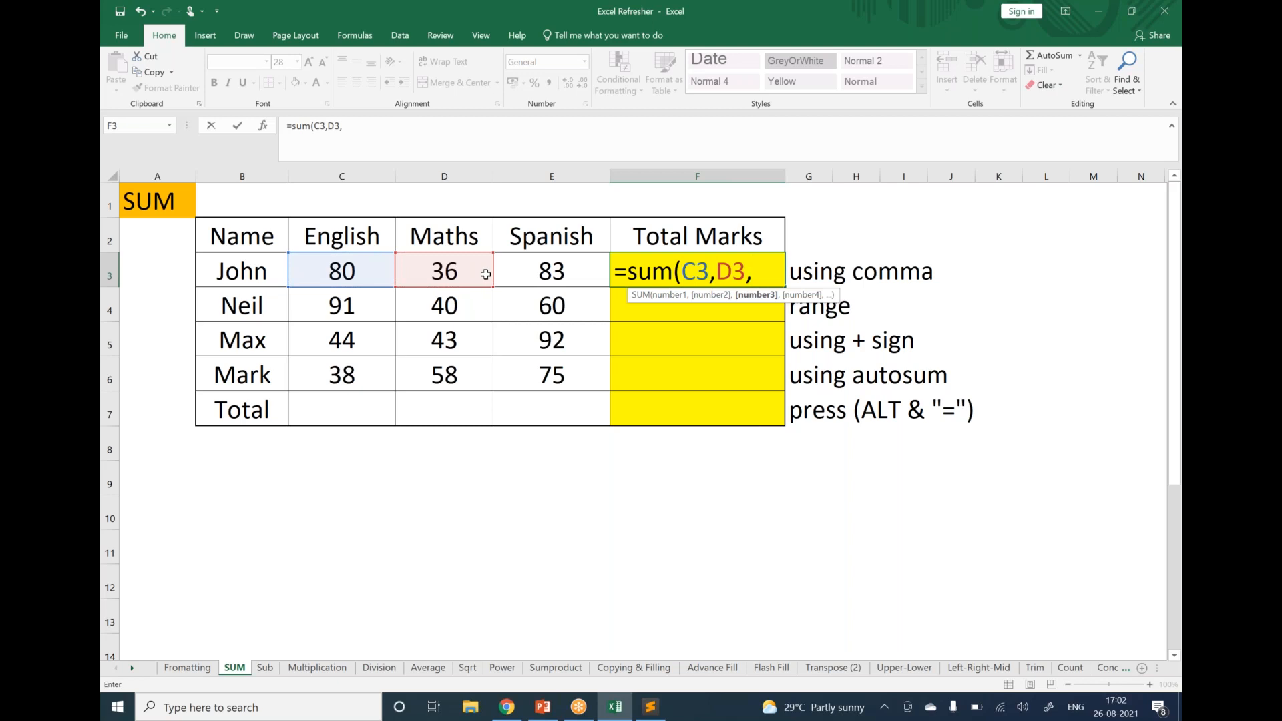
left_click(507, 273)
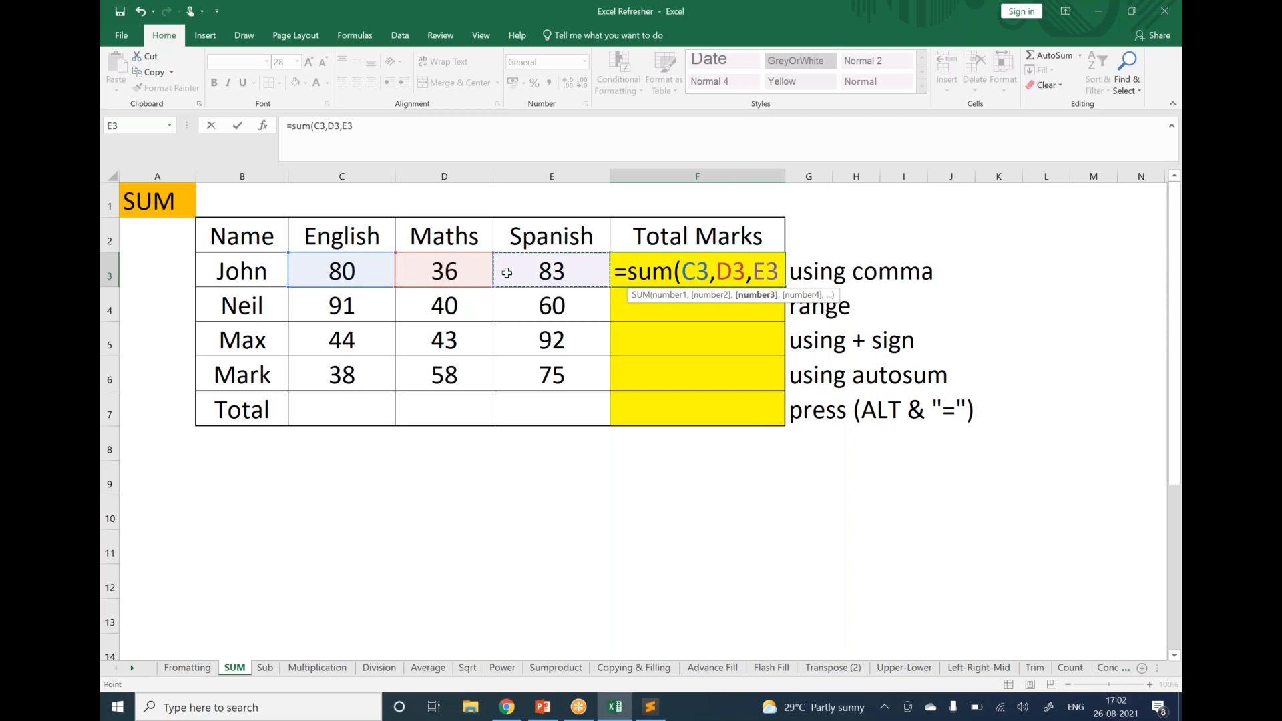
type(")")
key("Return")
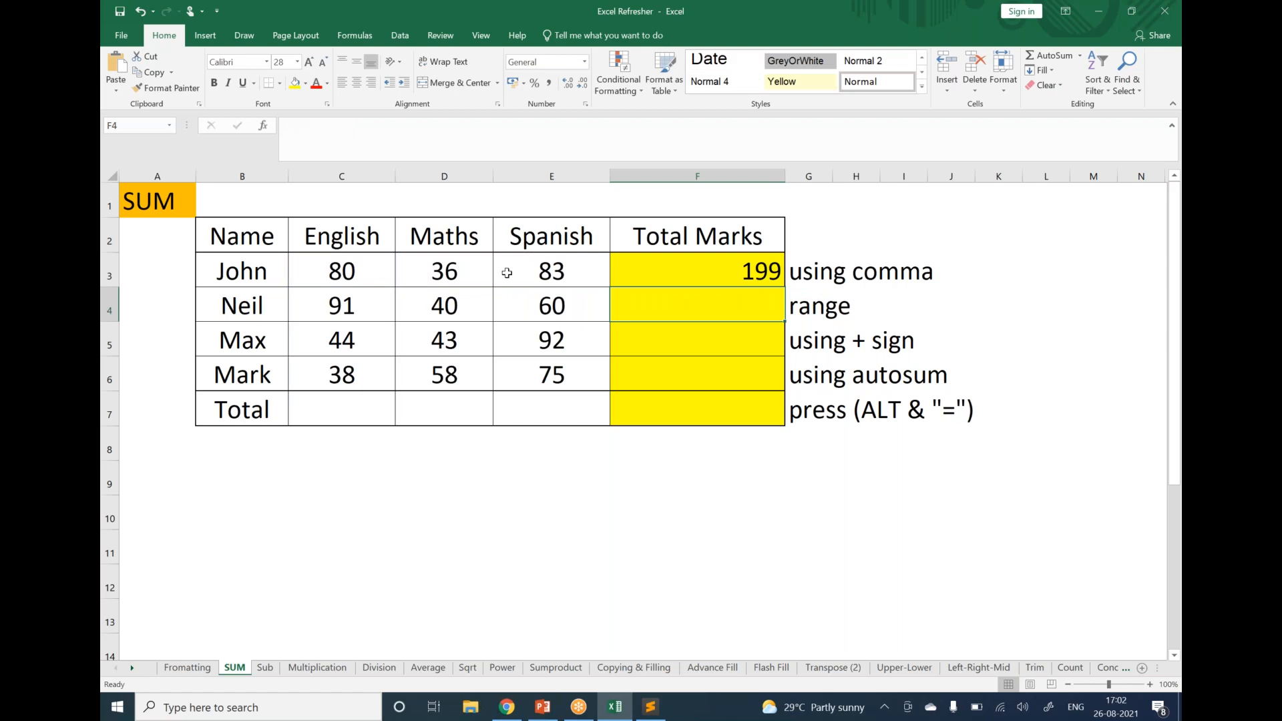
Step: Enter =SUM(C4:E4) in F4 to total the second student's marks using a range
type("=su")
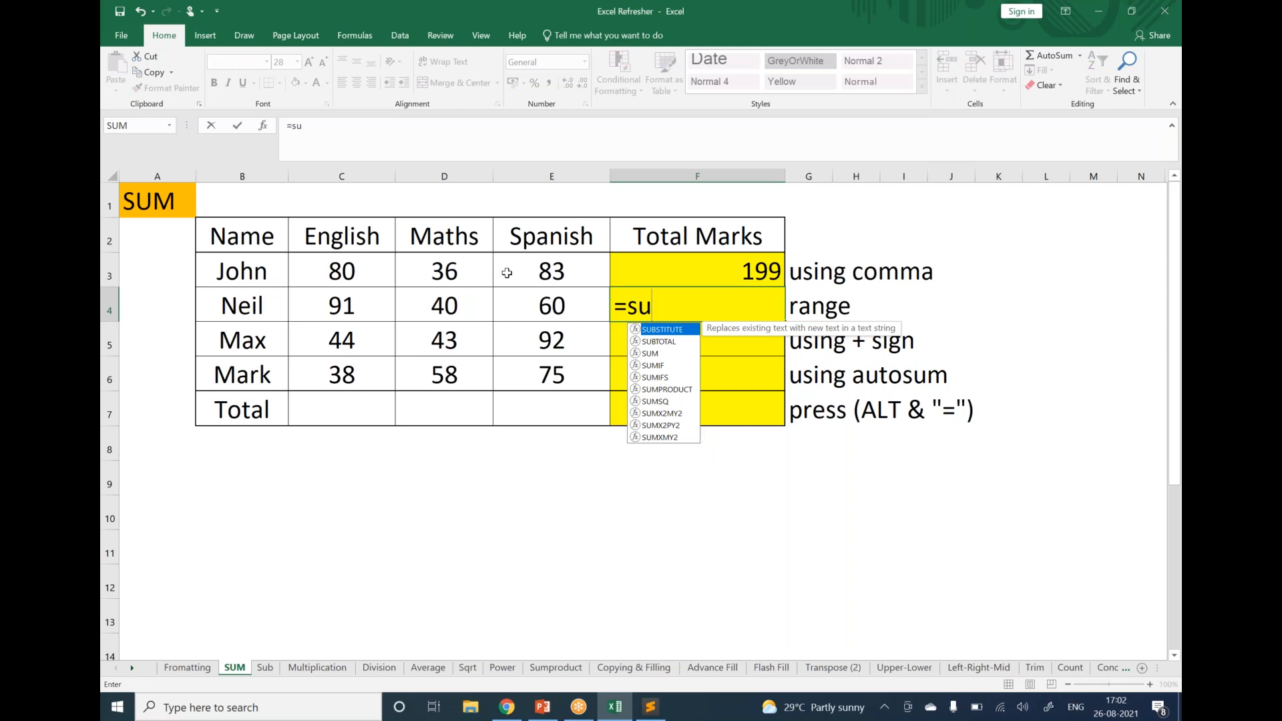
type("m")
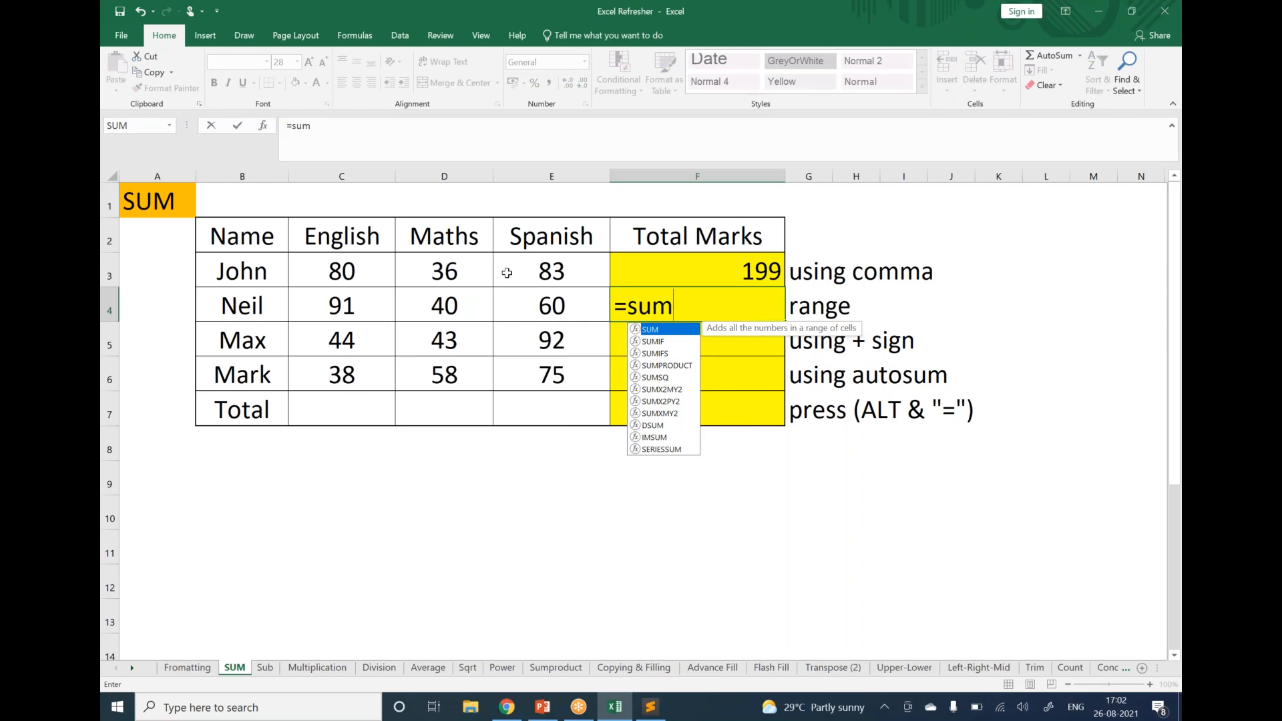
key("Tab")
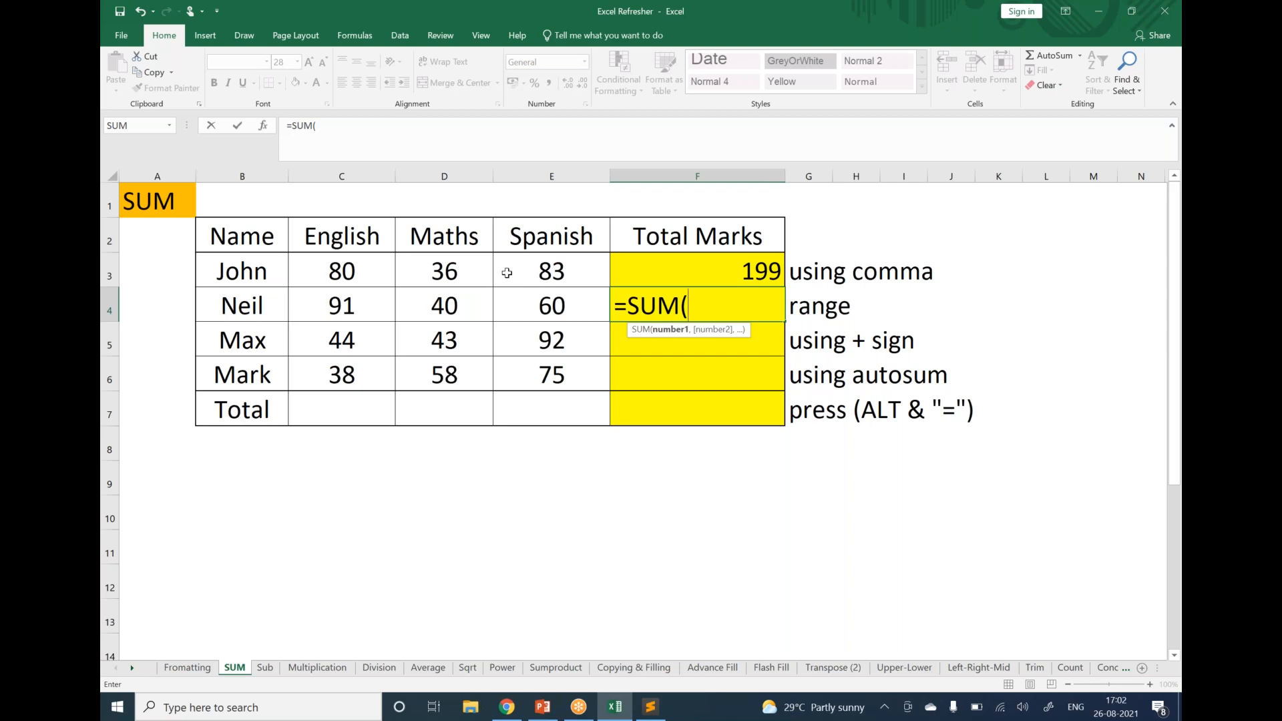
left_click(362, 304)
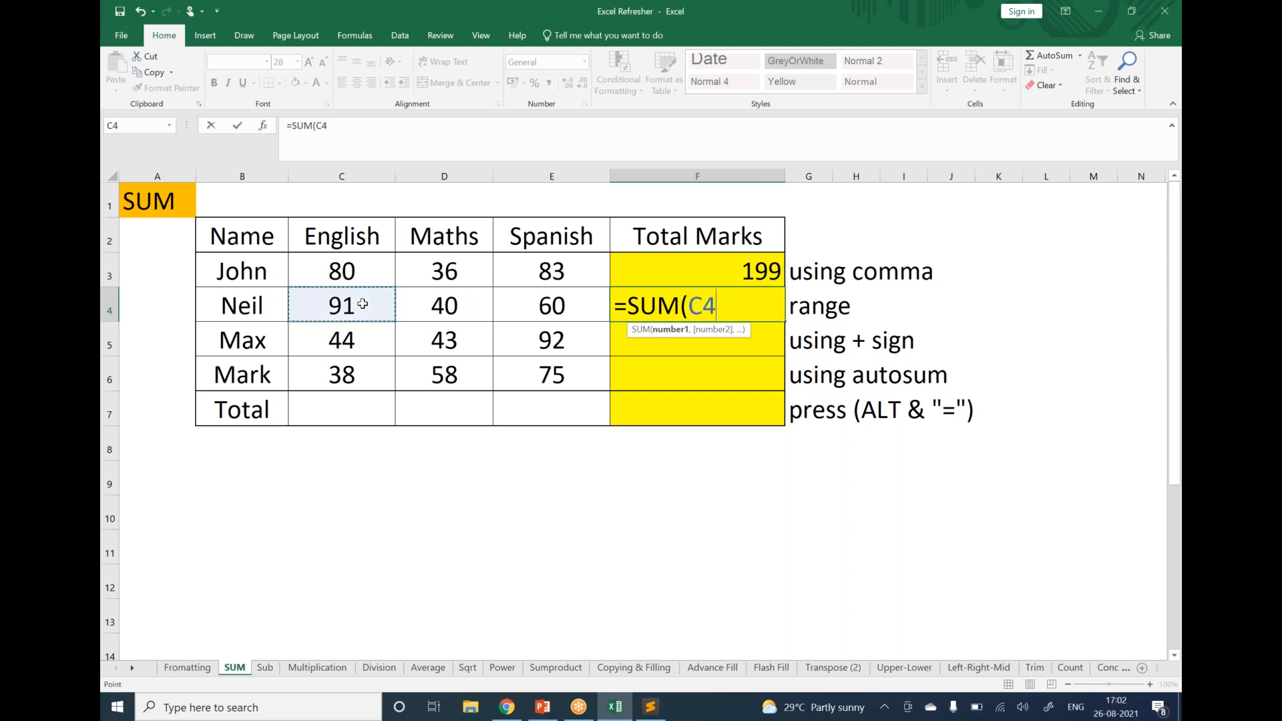
left_click_drag(372, 304, 428, 301)
left_click_drag(489, 300, 512, 302)
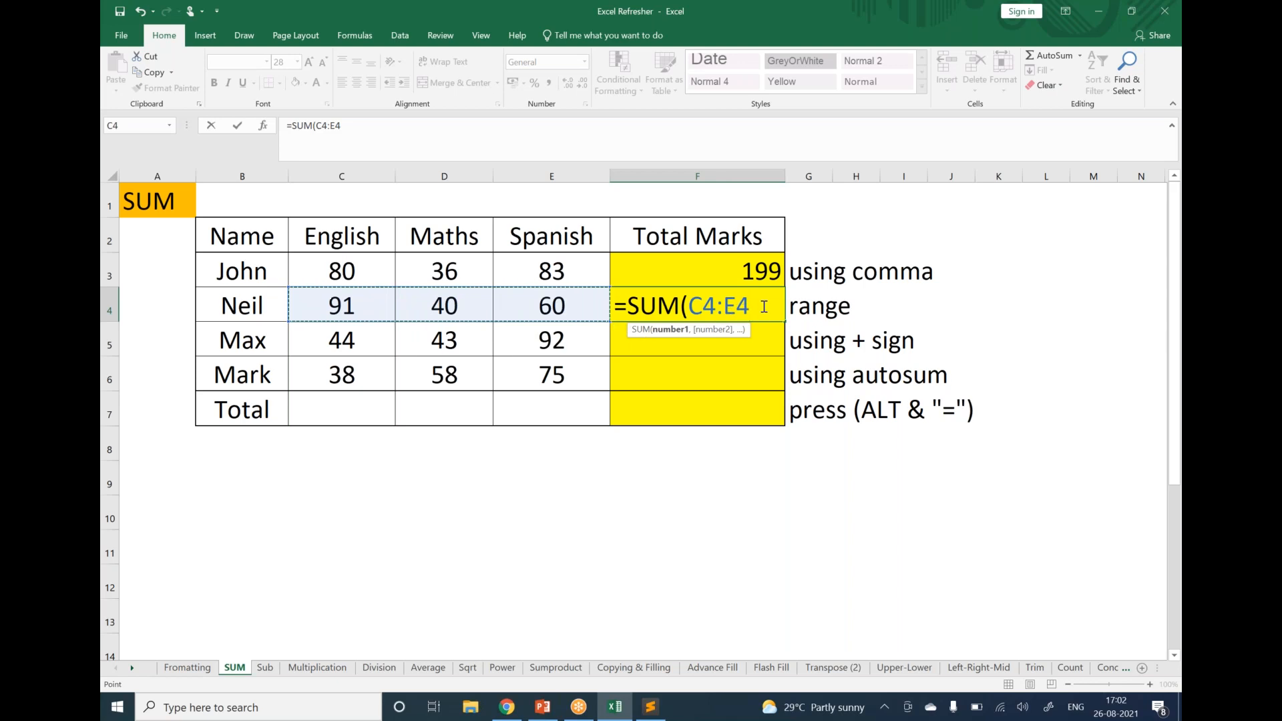
type(")")
key("Return")
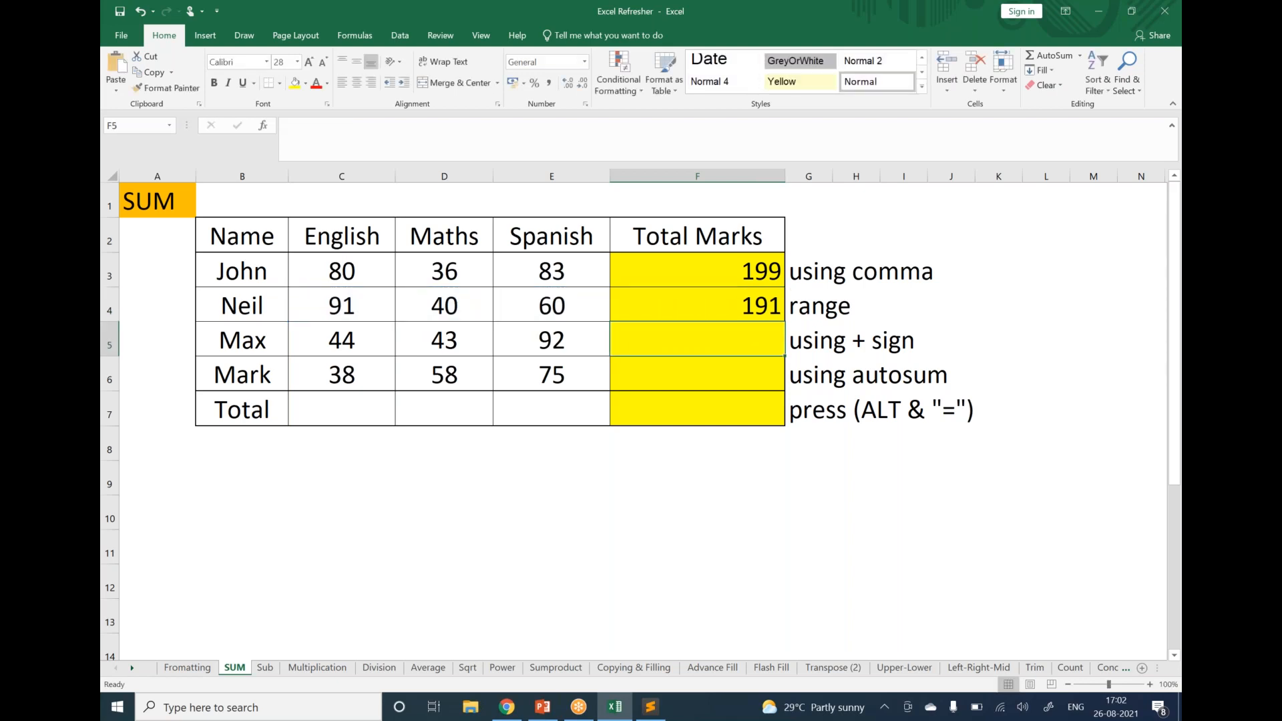
Step: Enter =SUM(C5:E5) in F5 to total the third student's marks
type("=sum")
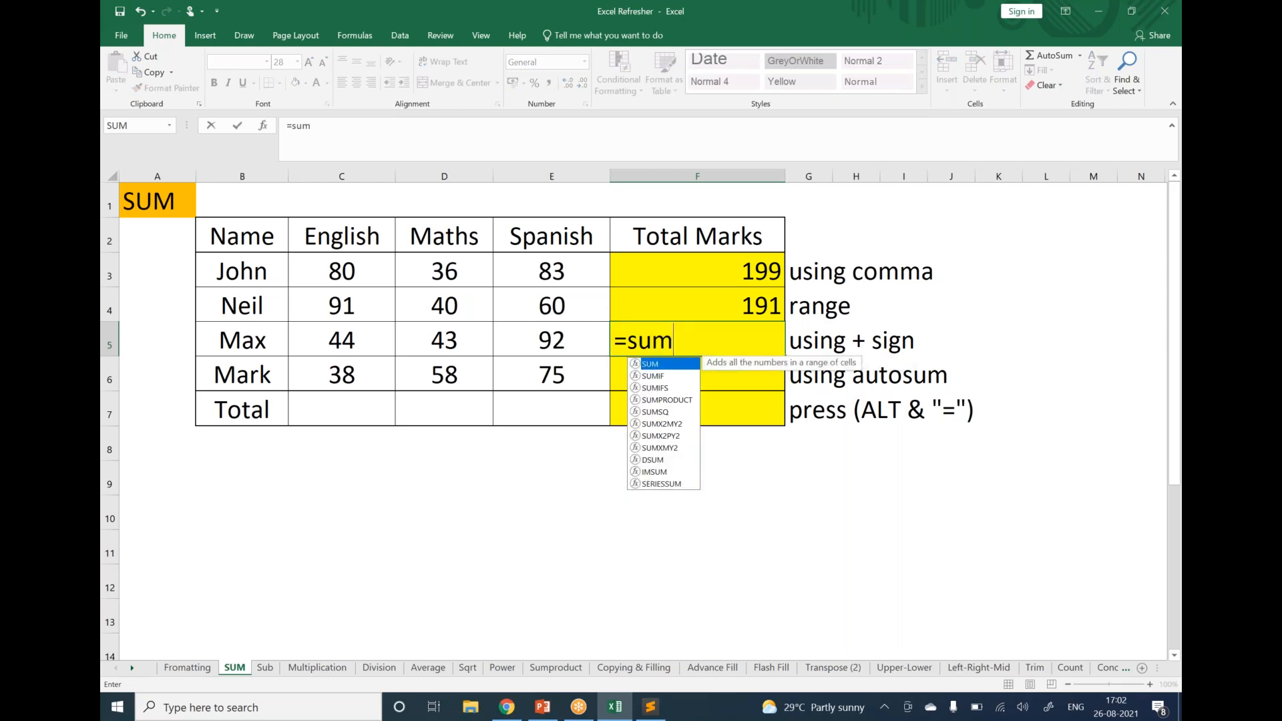
key("Tab")
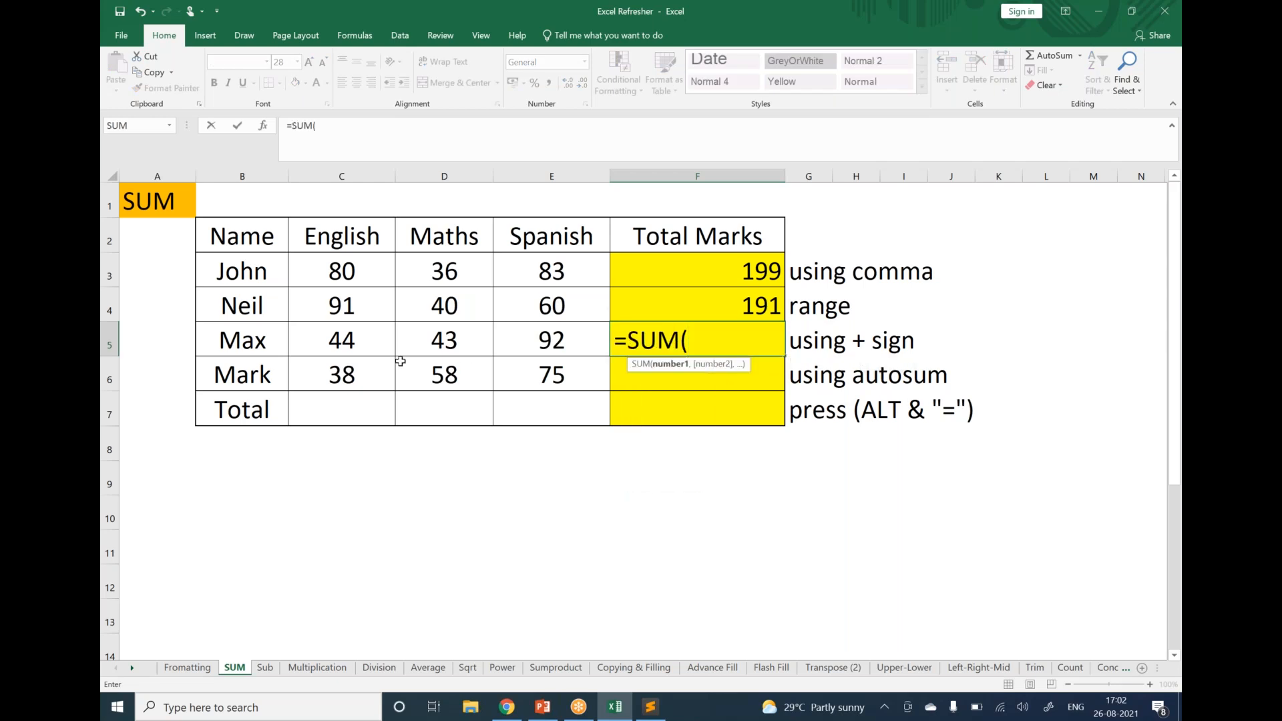
left_click_drag(384, 341, 527, 339)
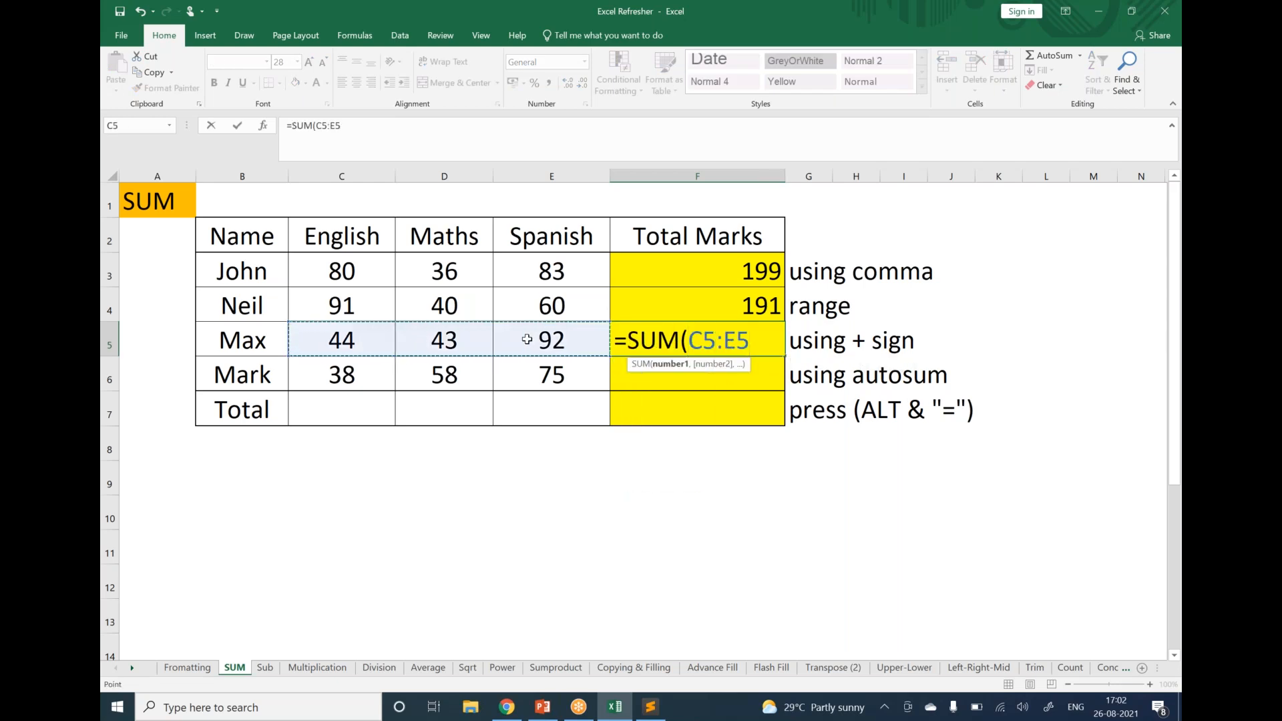
type(")")
key("Return")
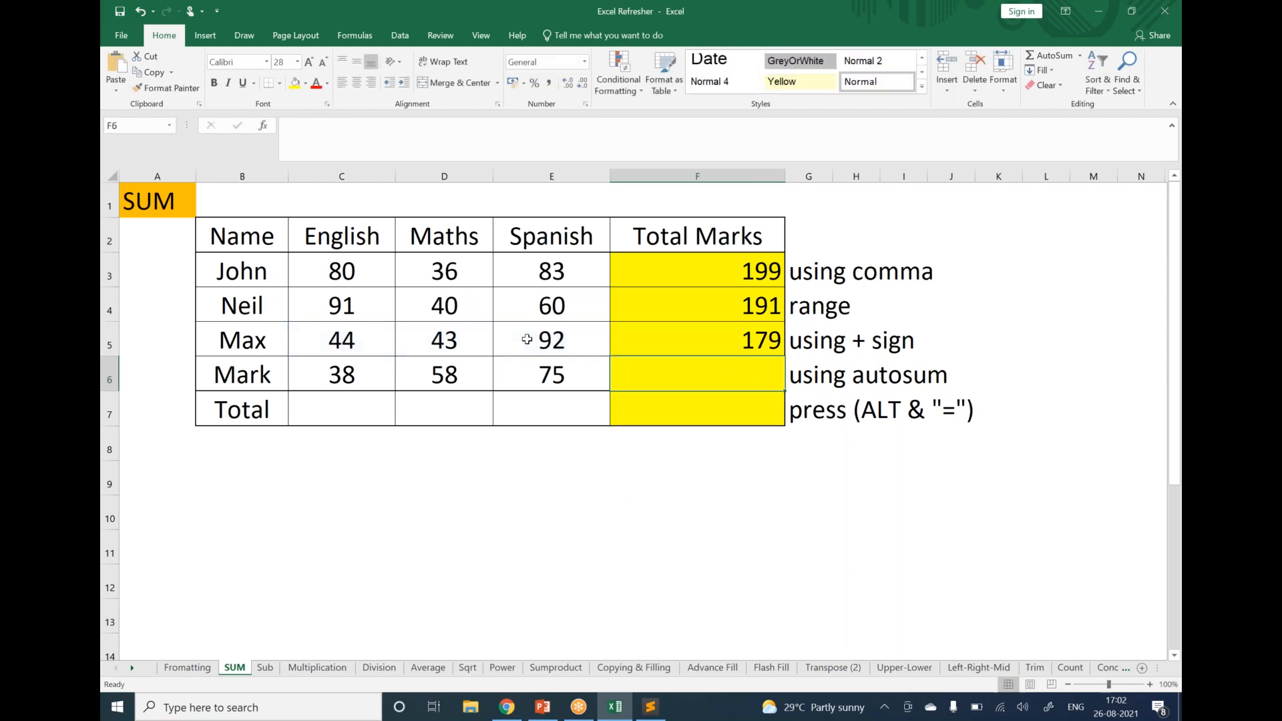
Step: Enter =SUM(C6:E6) in F6 to total the fourth student's marks
type("=sum")
key("Tab")
left_click_drag(362, 380, 501, 372)
type(")")
key("Return")
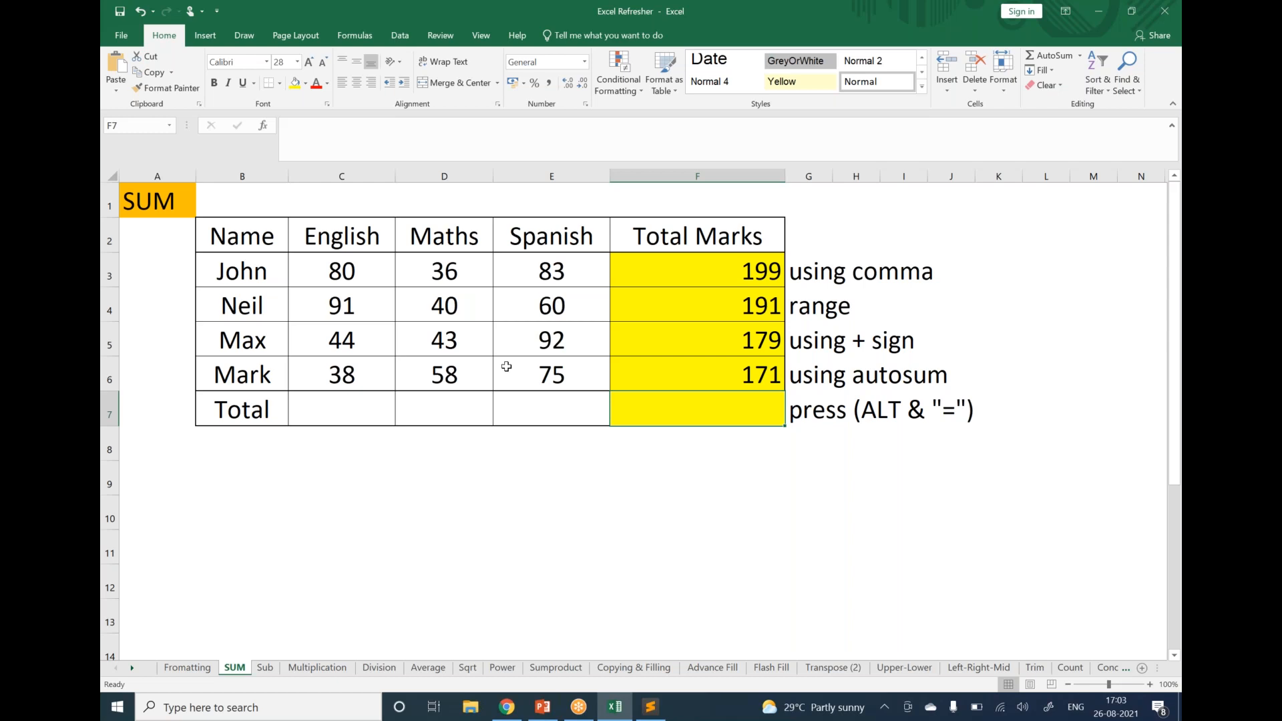
Step: Total F3:F6 in F7 with AutoSum, and clear the method notes beside rows 3 to 6
key("alt+equal")
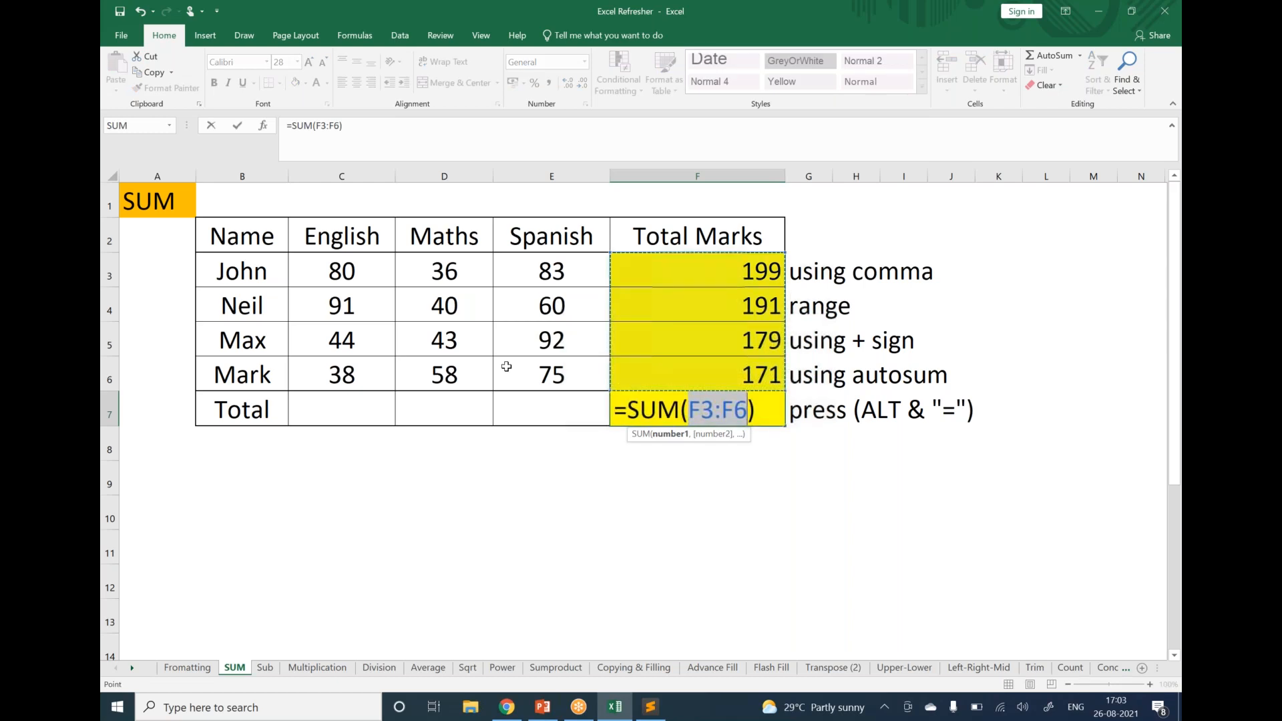
key("Return")
left_click_drag(828, 281, 843, 359)
key("Delete")
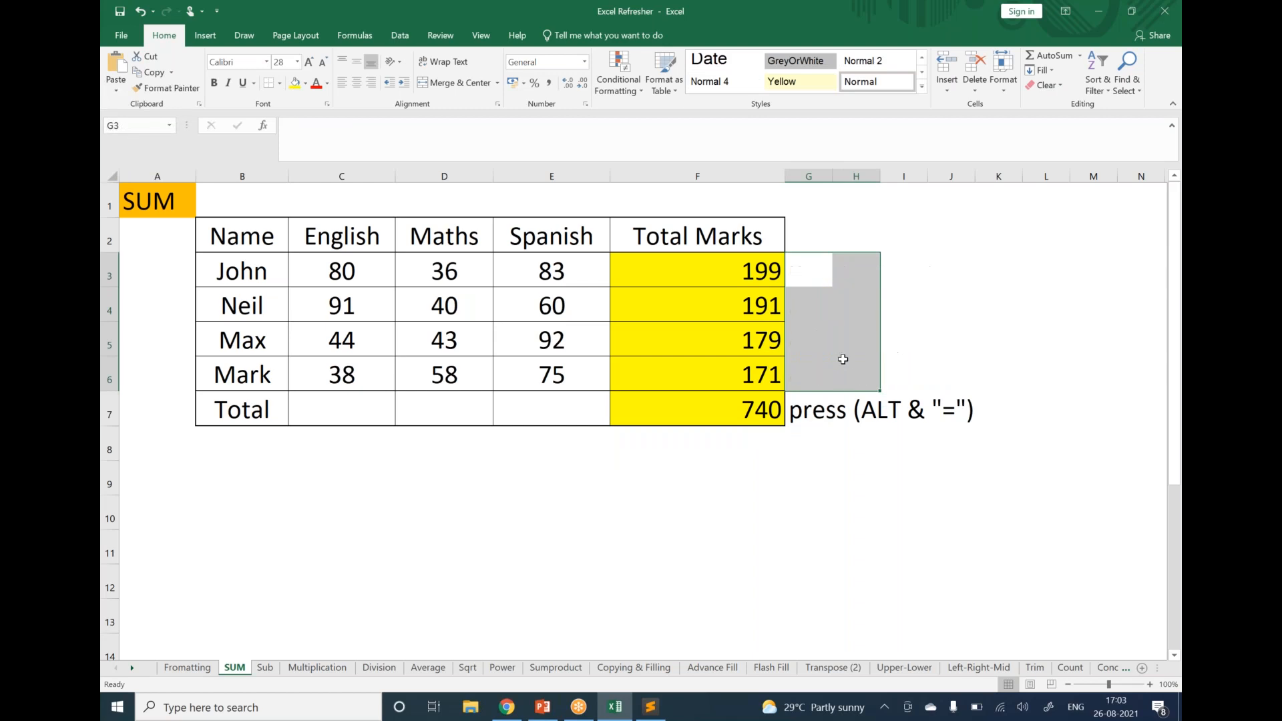
Step: Try to enter =sum(a,b,c) in G3 as an example of the SUM syntax, and discard the entry
key("Up")
key("Down")
type("=s")
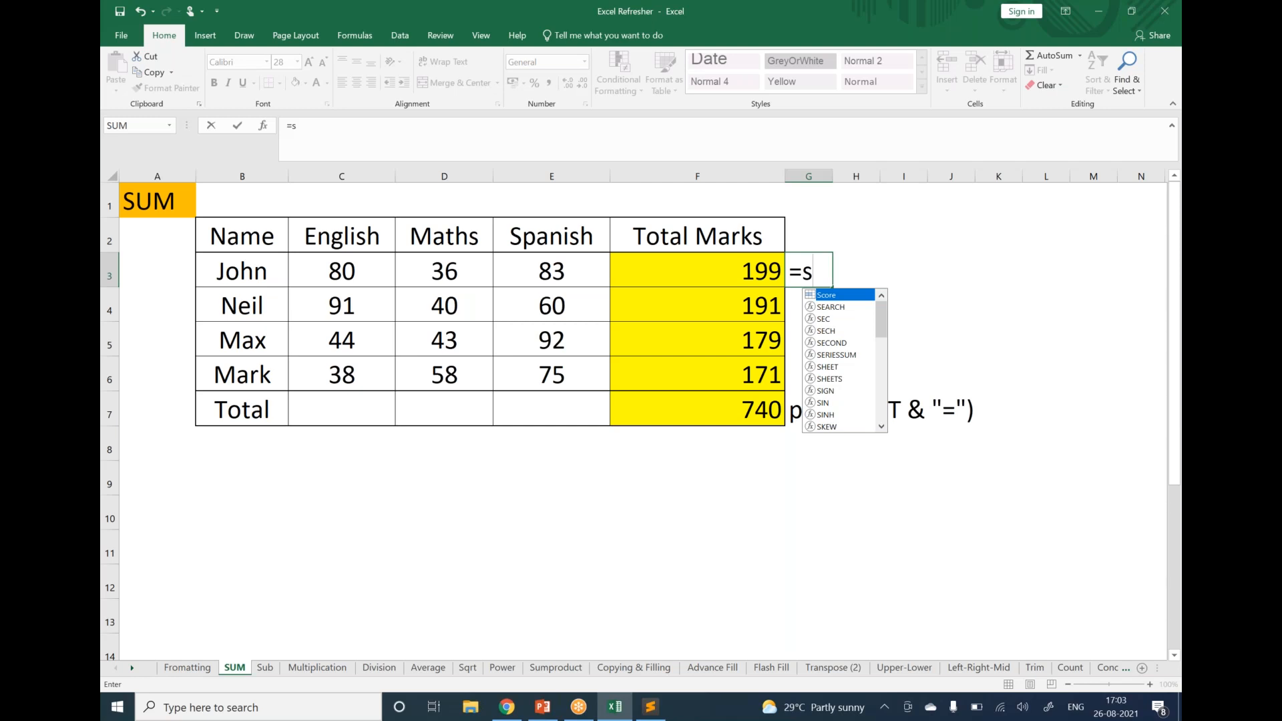
type("u")
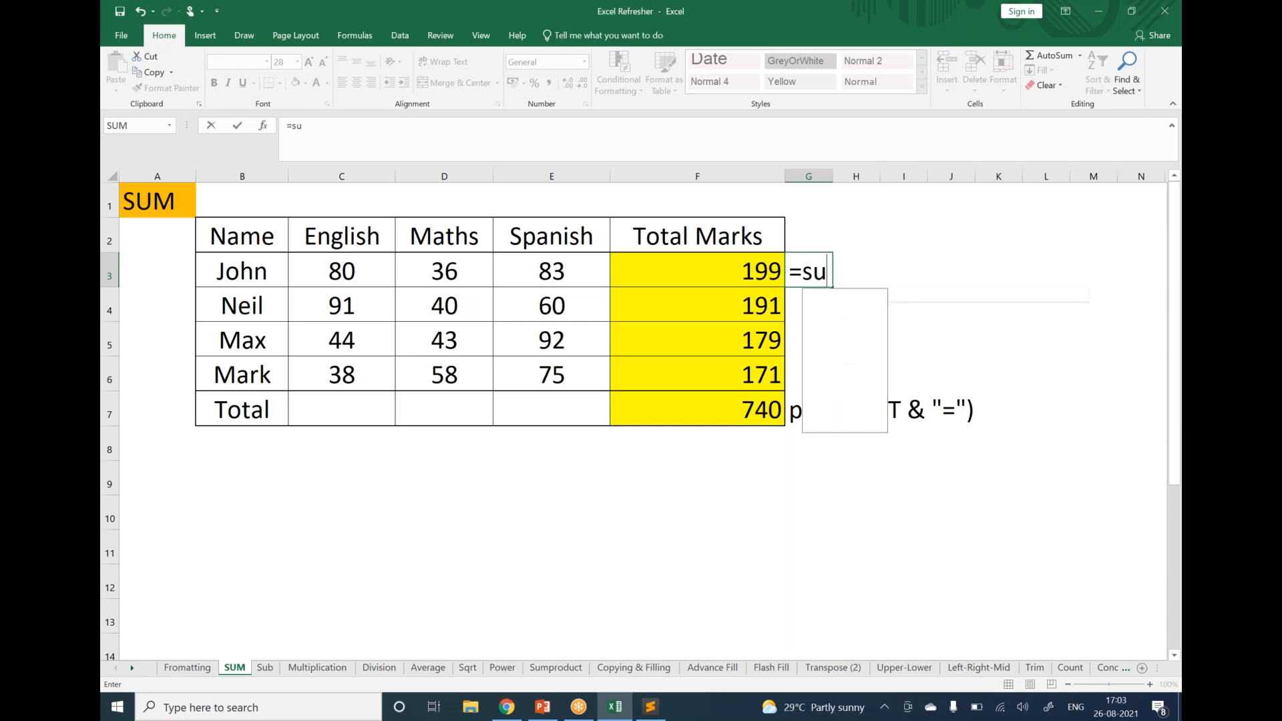
type("m")
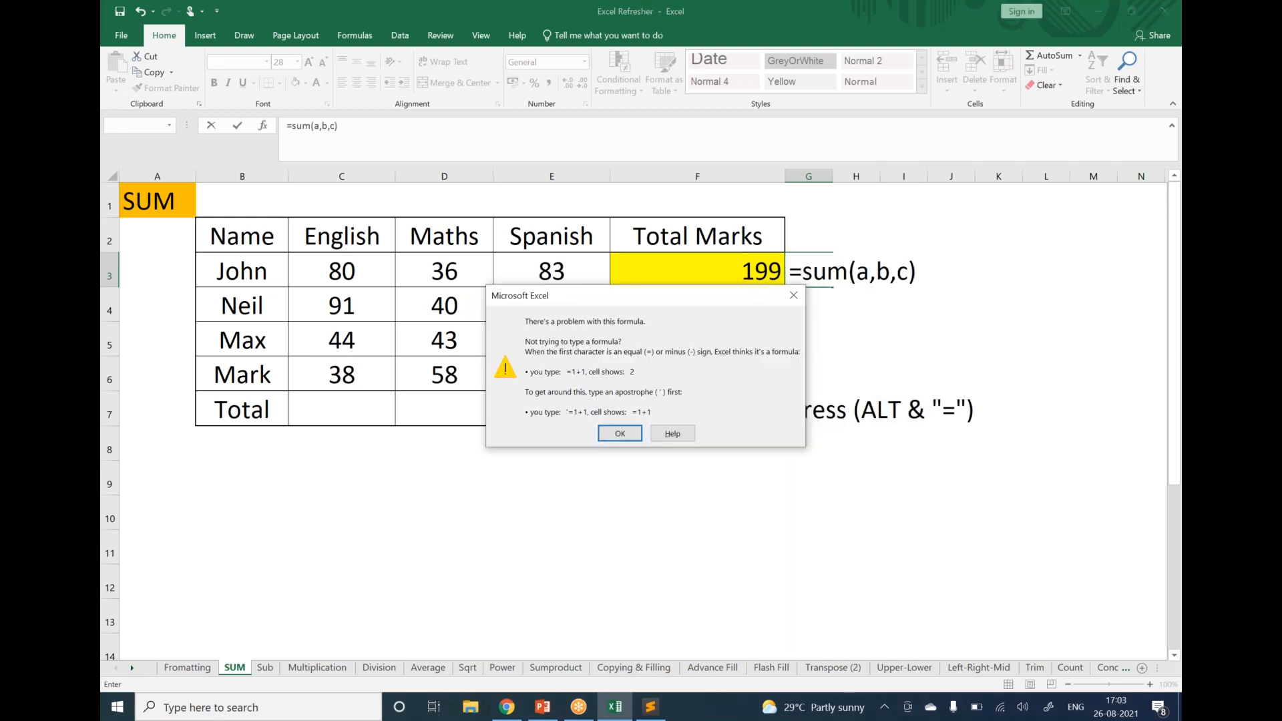
key("Escape")
key("Escape")
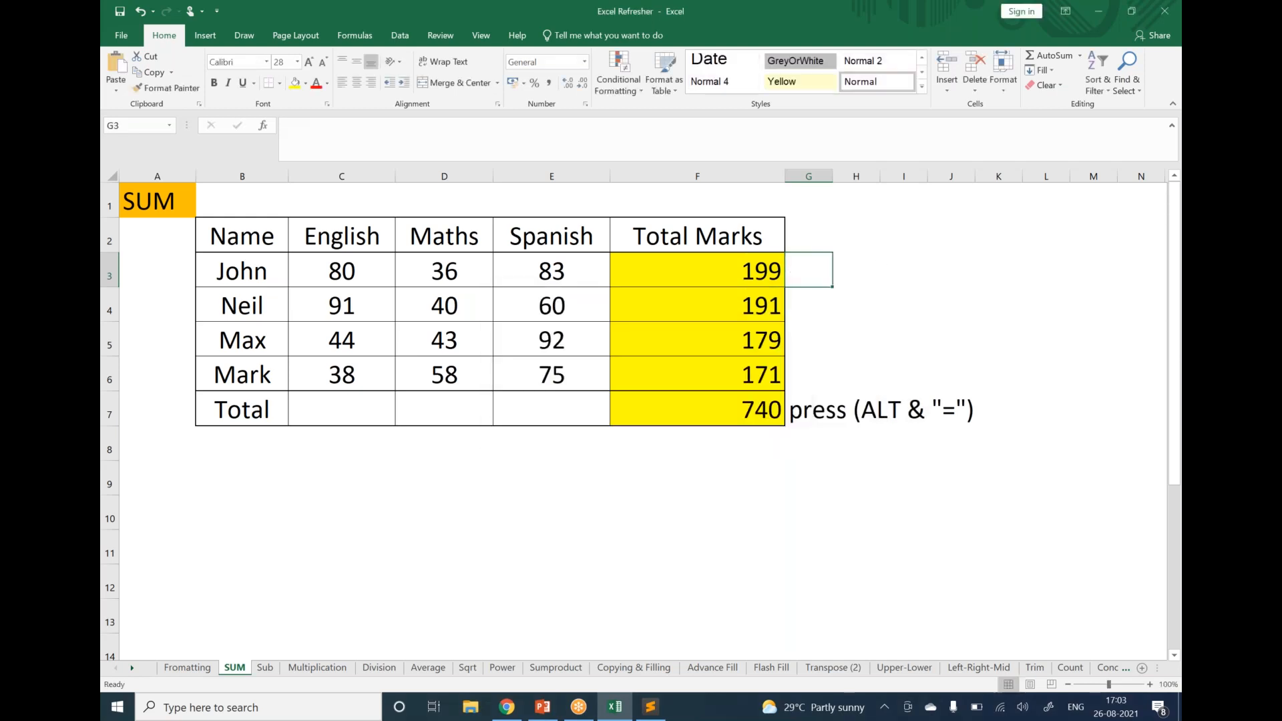
Step: Highlight F3:F6 as the values to add, clear the grand total in F7 and recreate it there with AutoSum
left_click_drag(701, 278, 715, 377)
left_click(900, 429)
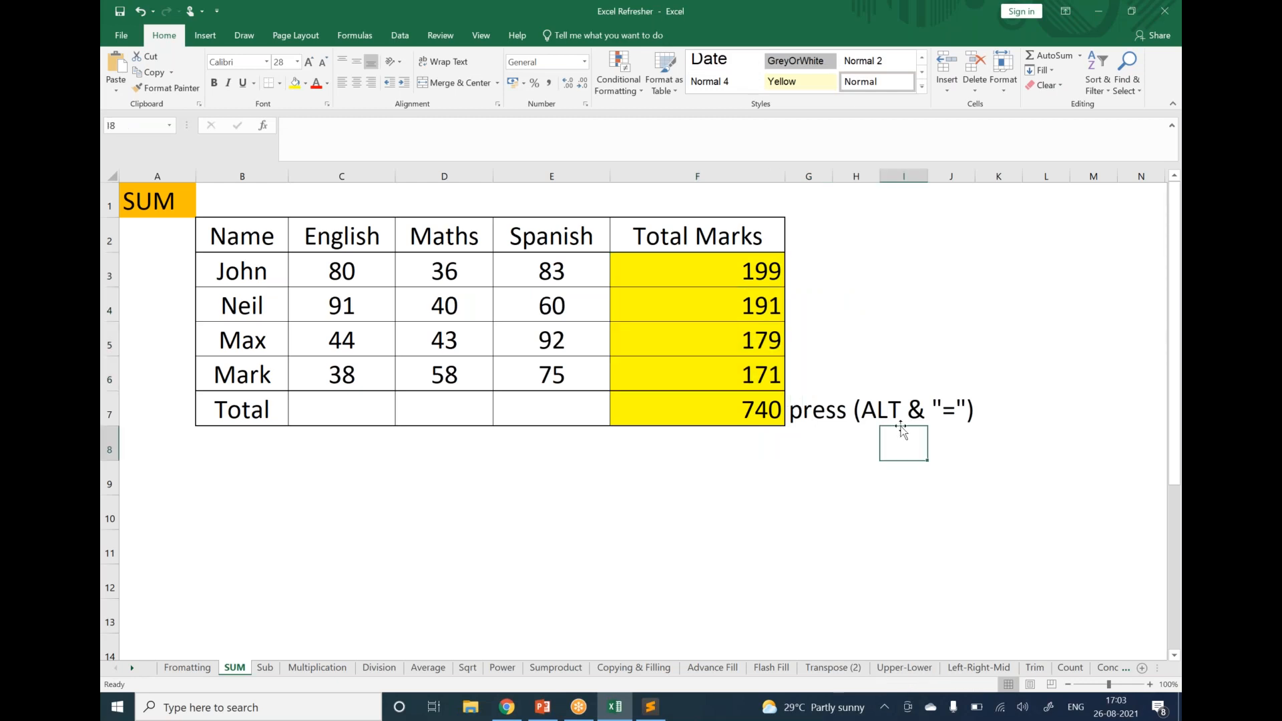
left_click(765, 402)
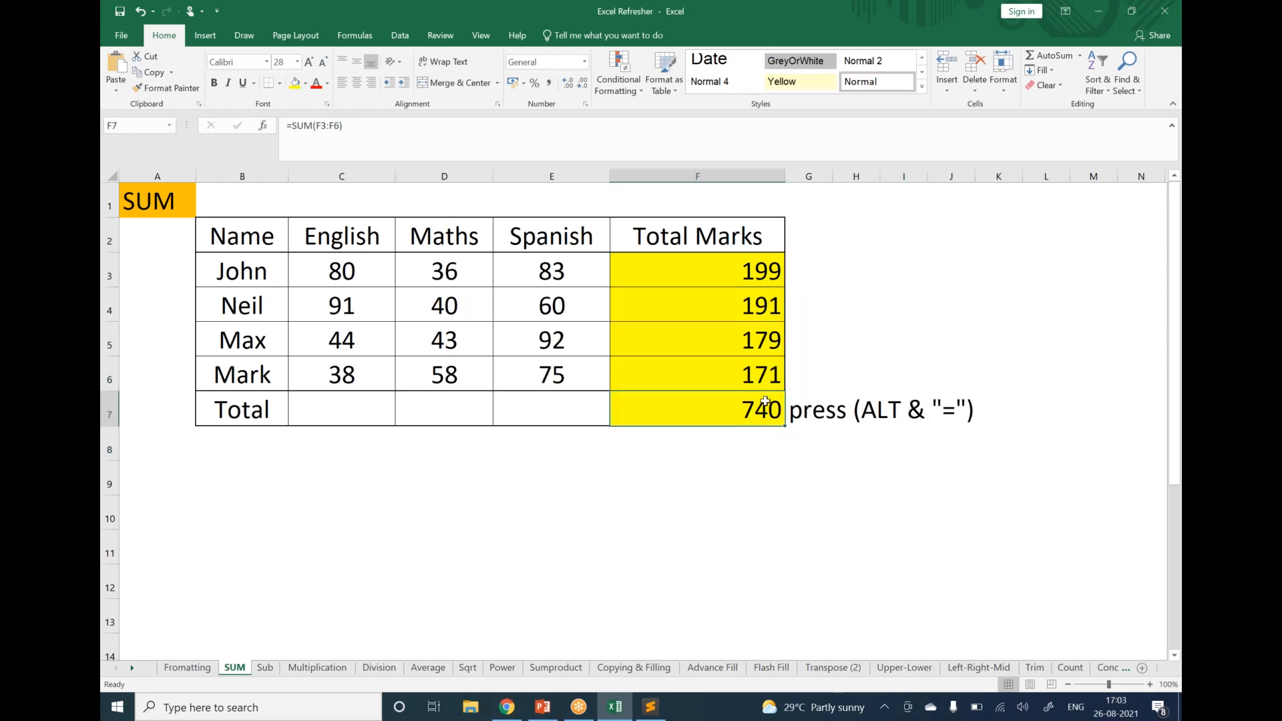
key("Delete")
key("alt+equal")
key("Return")
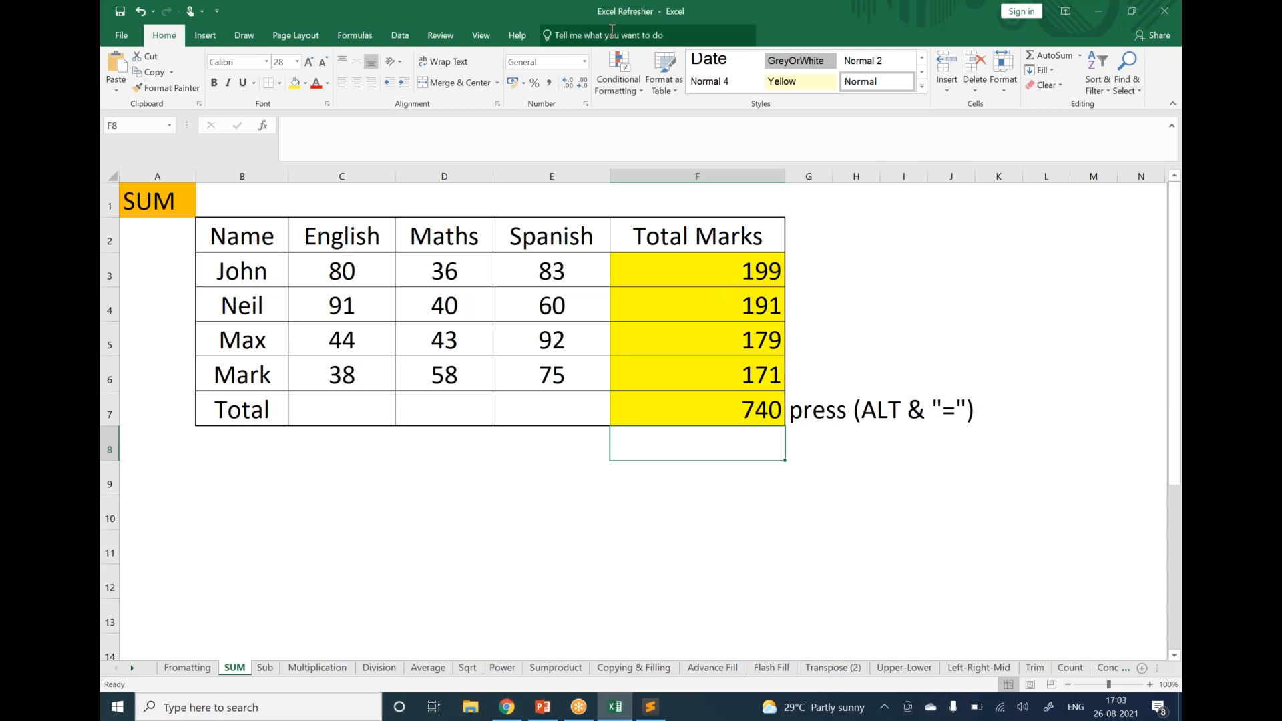
left_click_drag(607, 11, 593, 36)
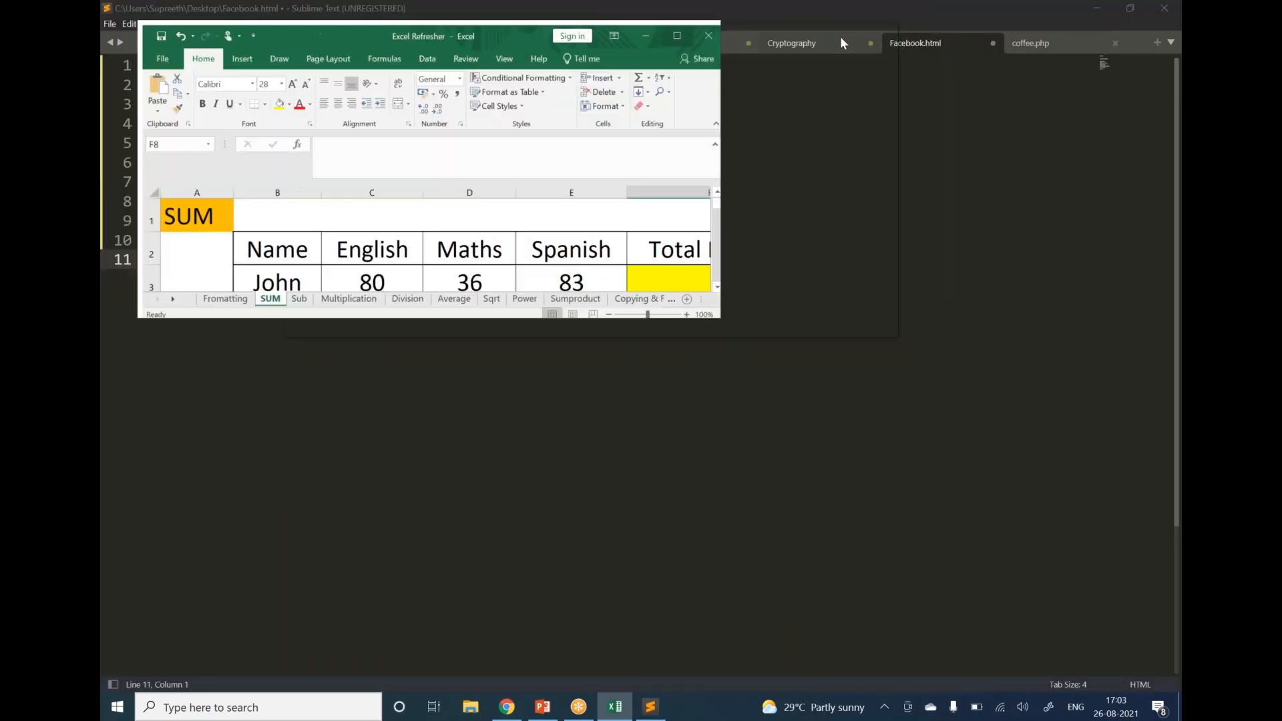
left_click(843, 35)
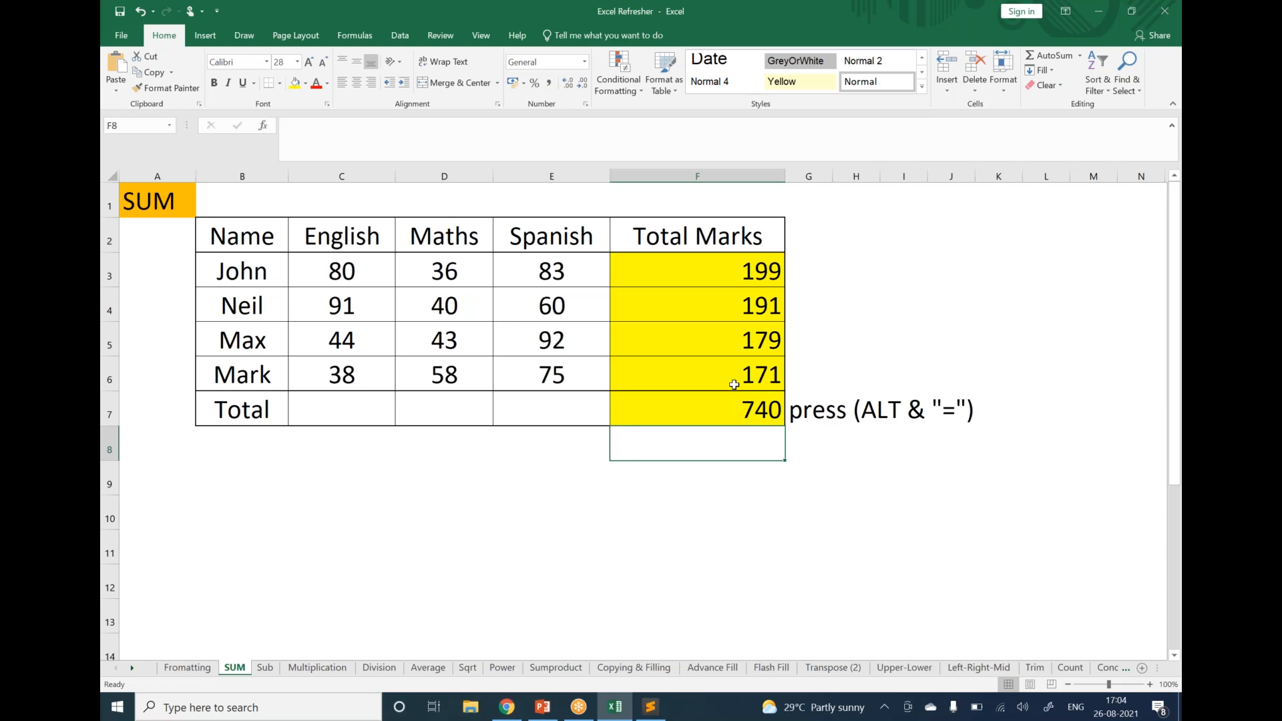
Step: Open the Sub sheet and select cell F5 beside the Profit/Loss column
left_click(275, 676)
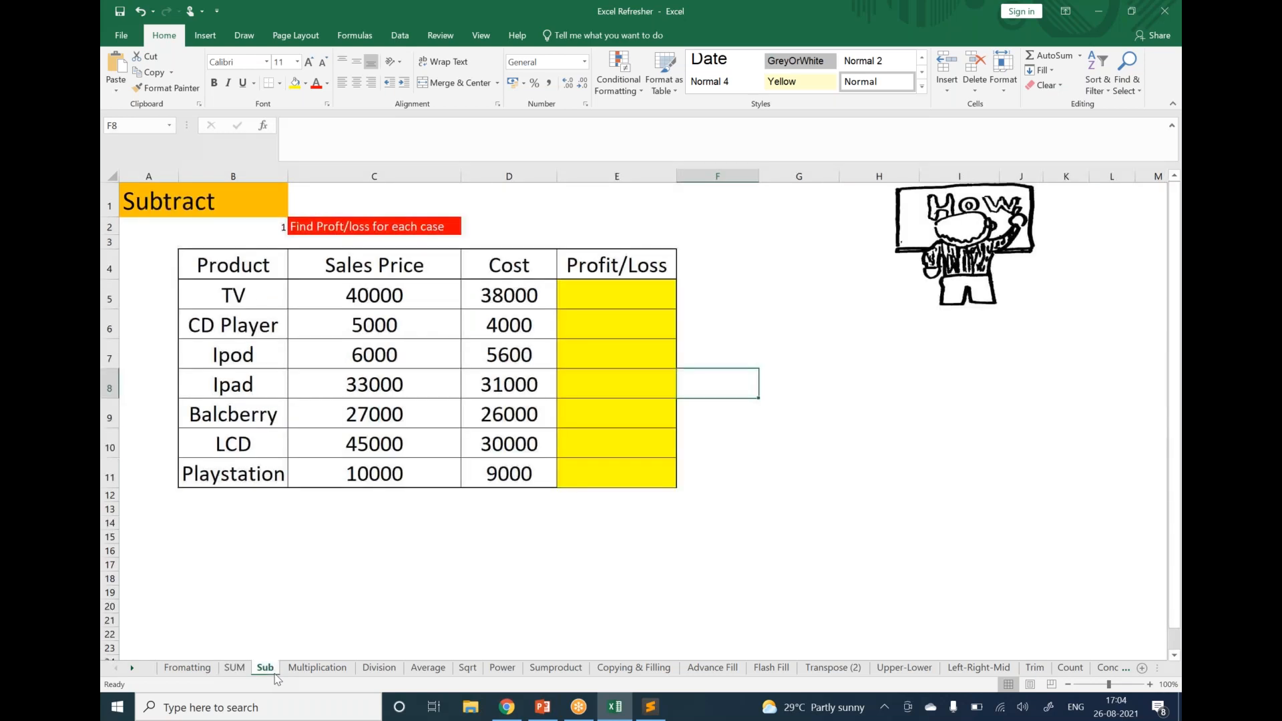
left_click(730, 306)
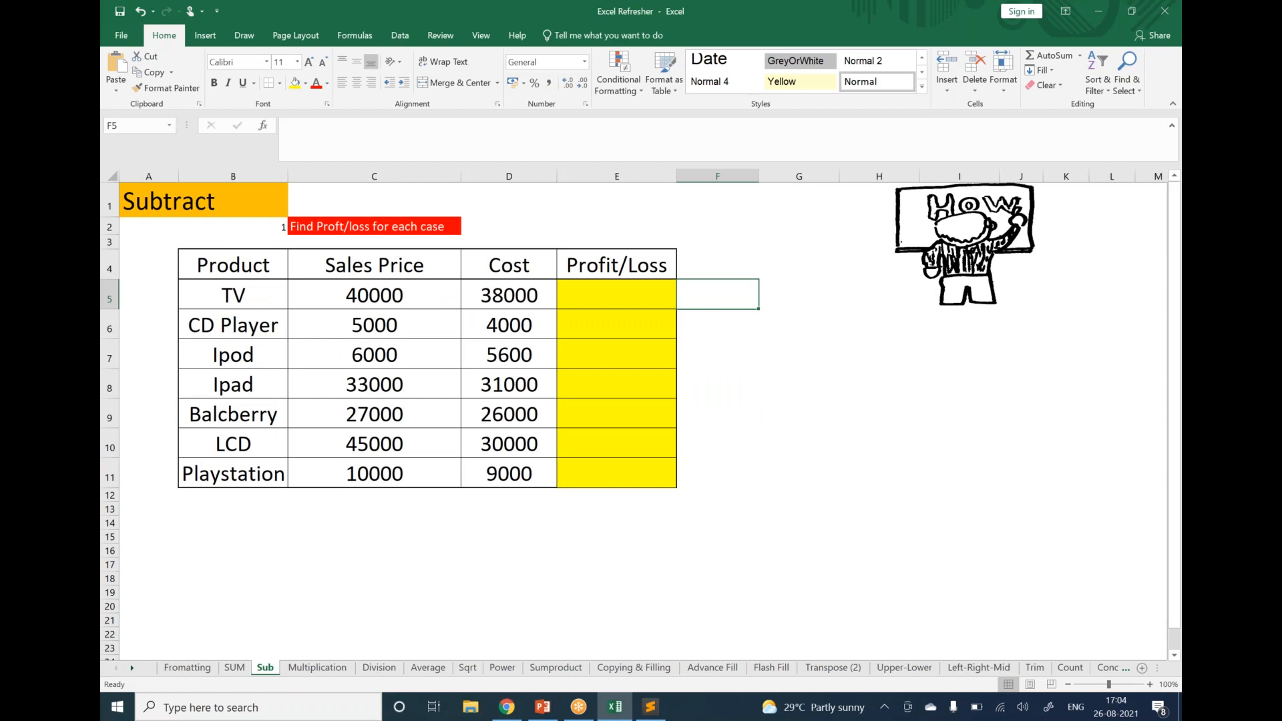
Step: Try to find a subtraction function in F5 by entering =sub and =minu, erasing each name
type("=sub")
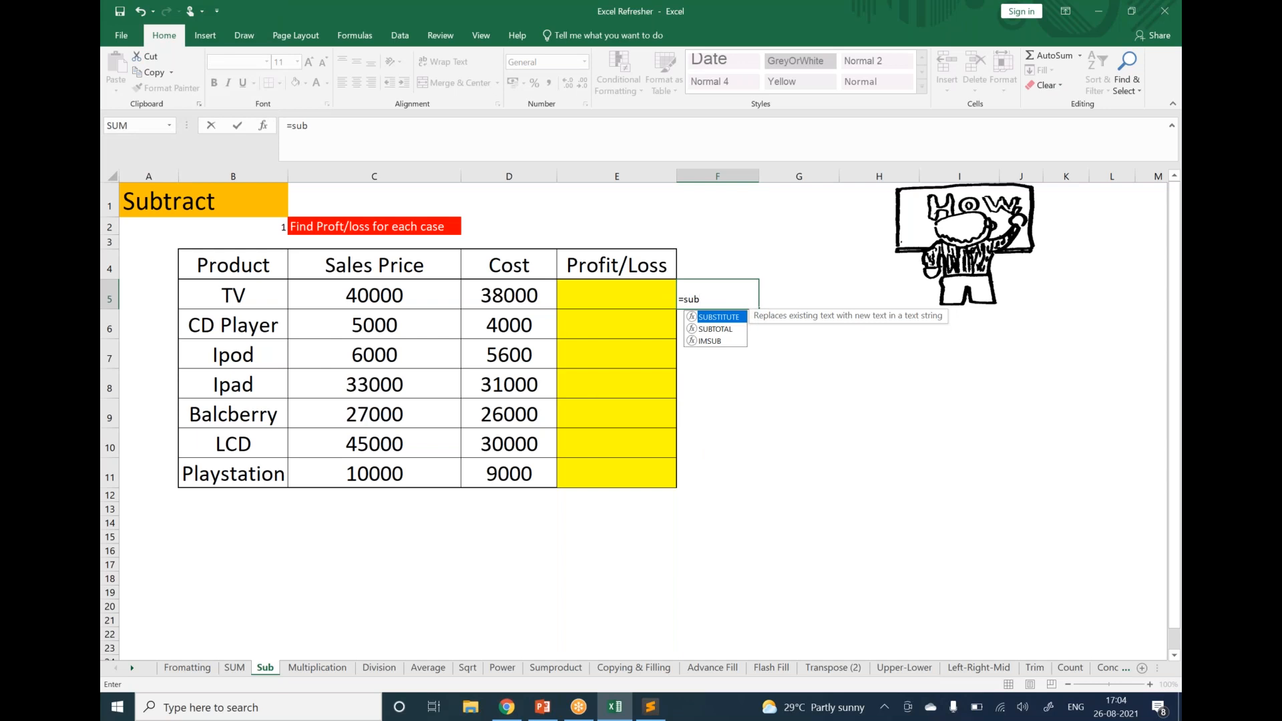
key("BackSpace")
key("BackSpace")
key("BackSpace")
type("minu")
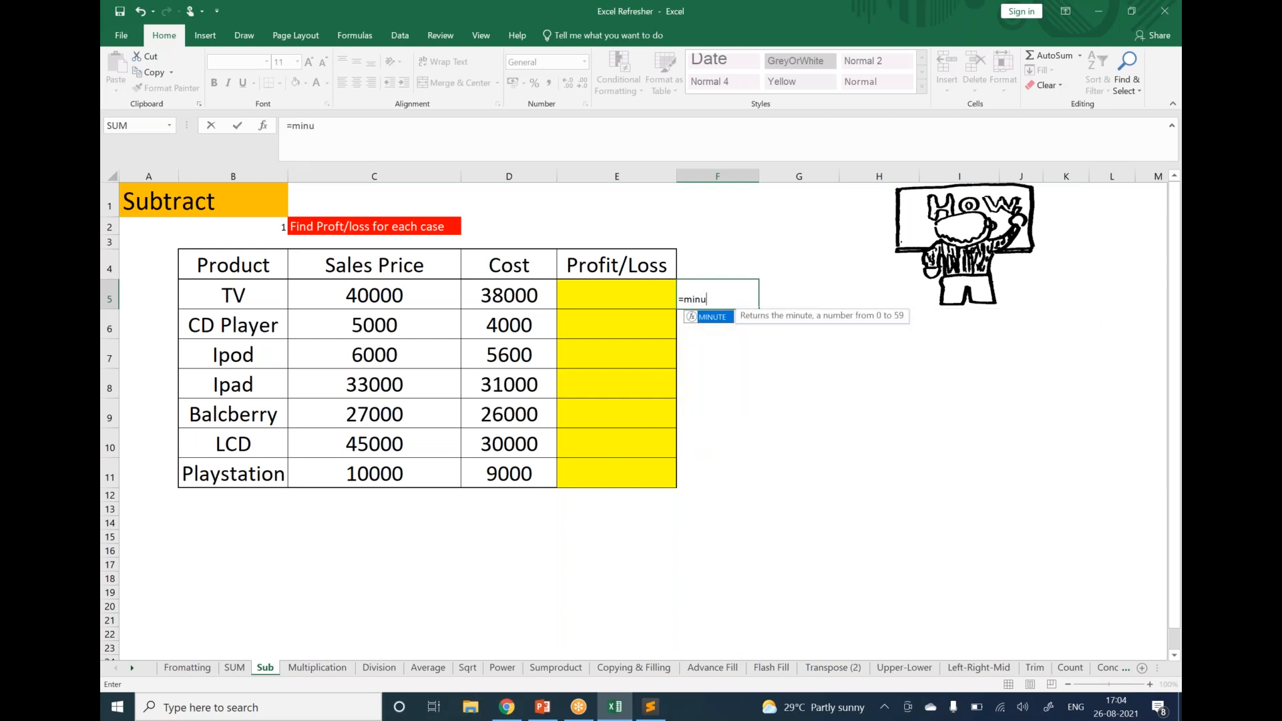
key("BackSpace")
key("BackSpace")
key("BackSpace")
key("BackSpace")
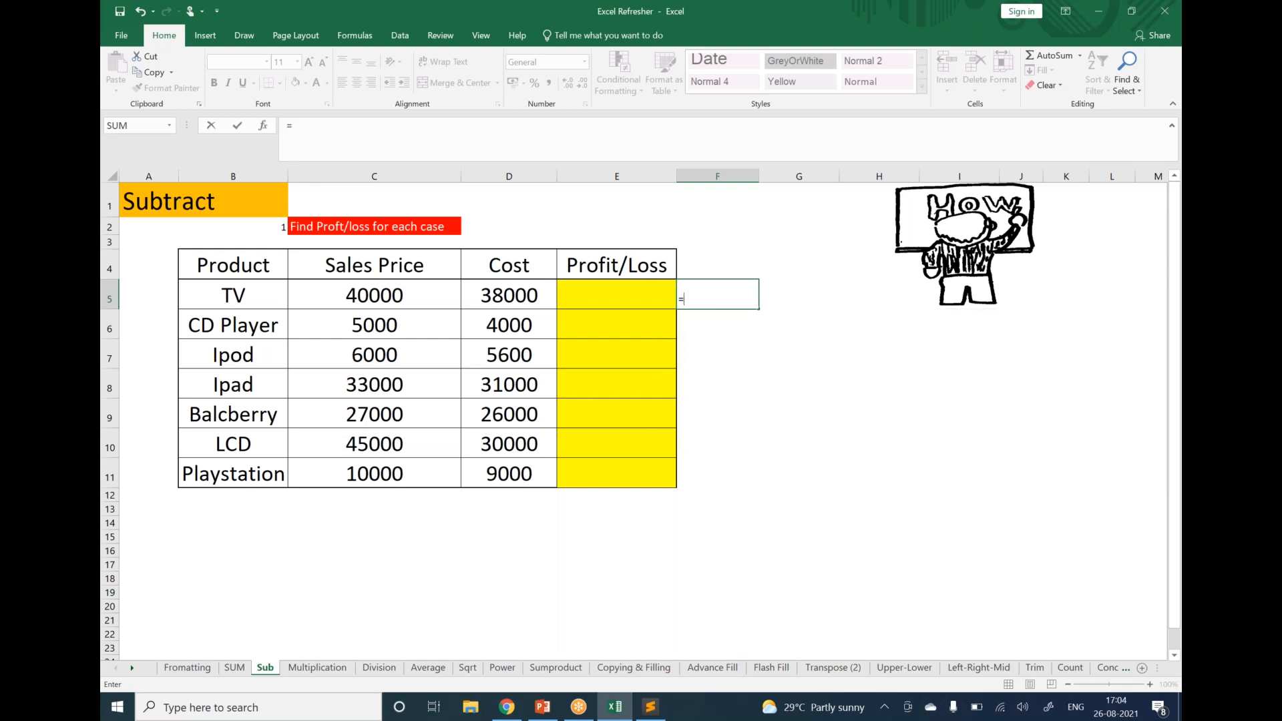
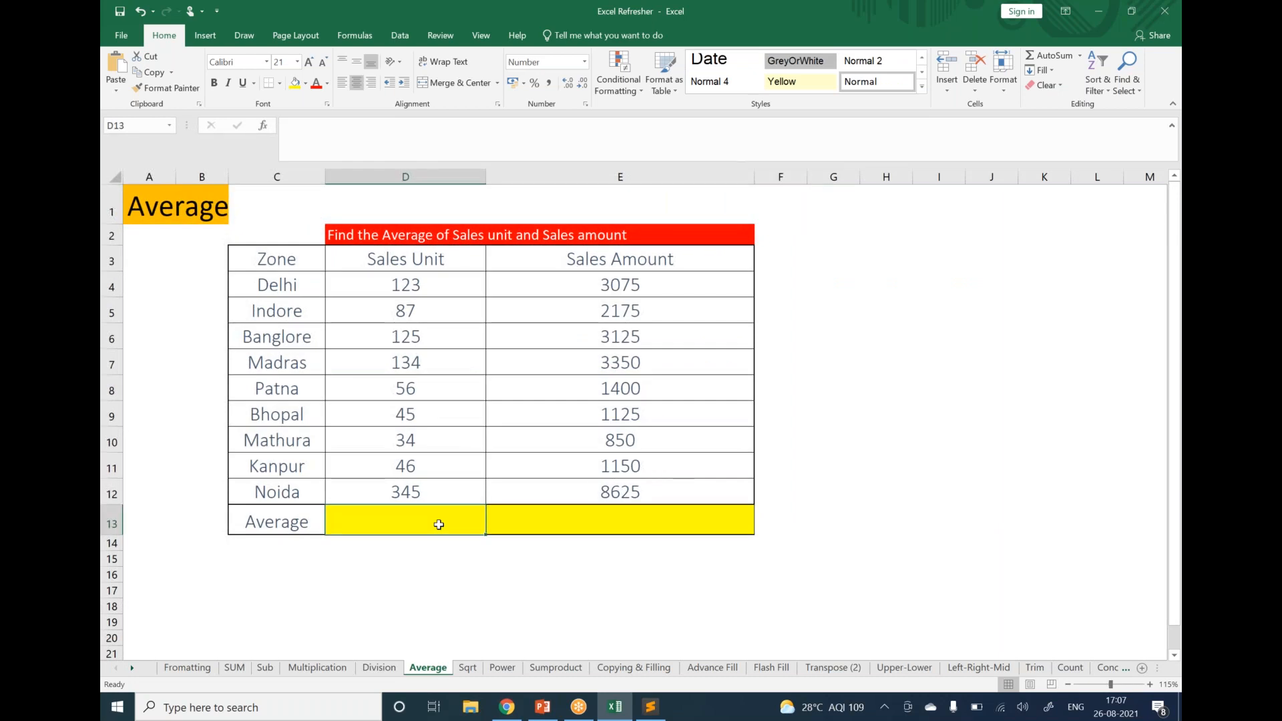
Step: Calculate the average Sales Unit in D13 of the Average sheet with =AVERAGE(D4:D12)
type("=")
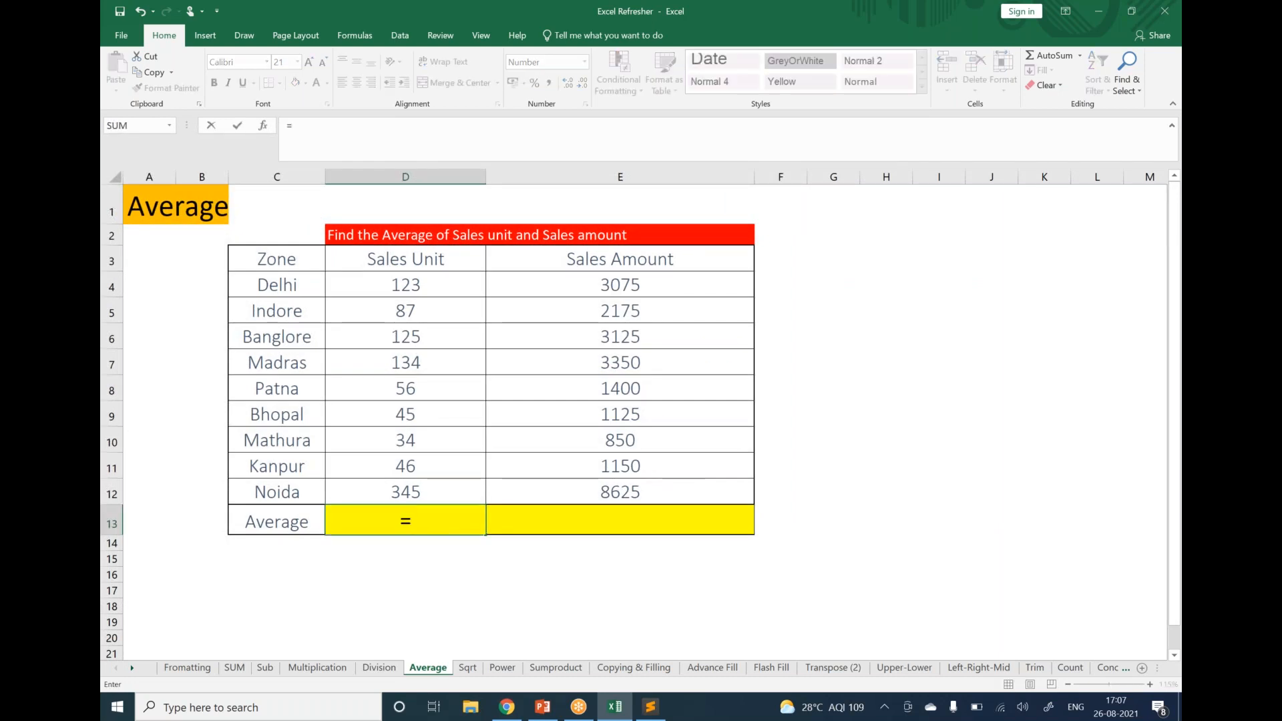
type("a")
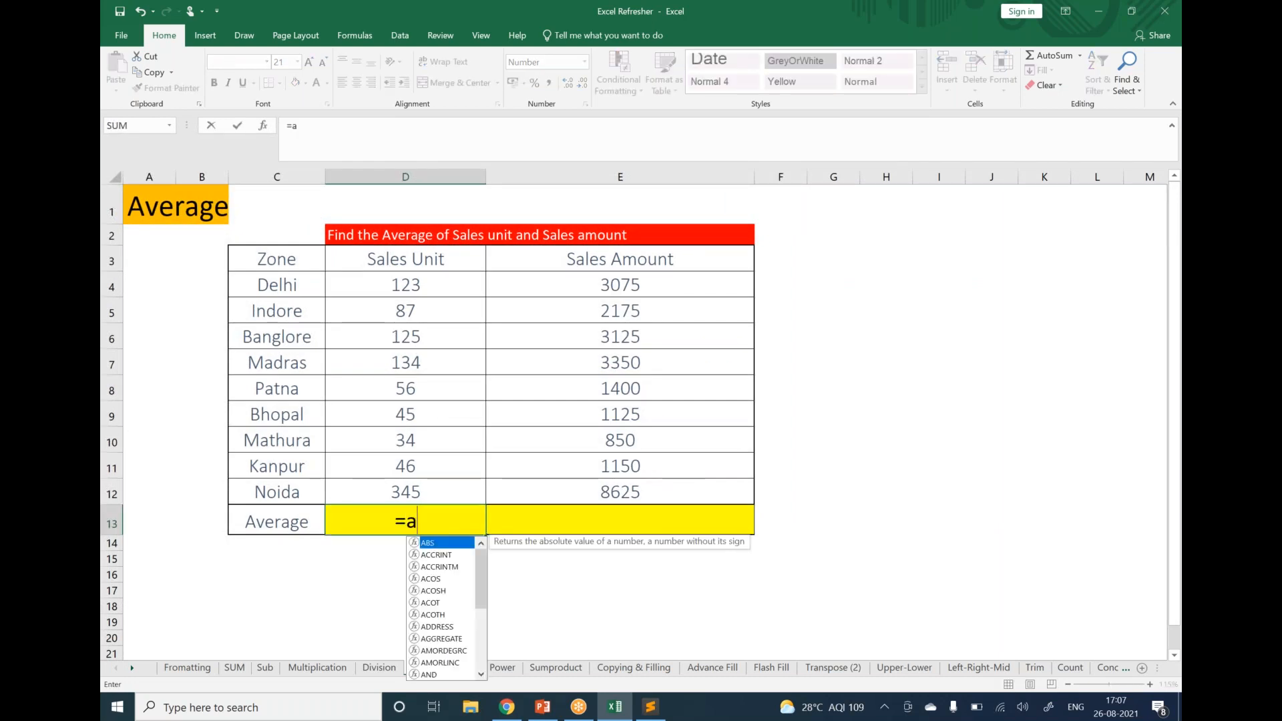
type("verage")
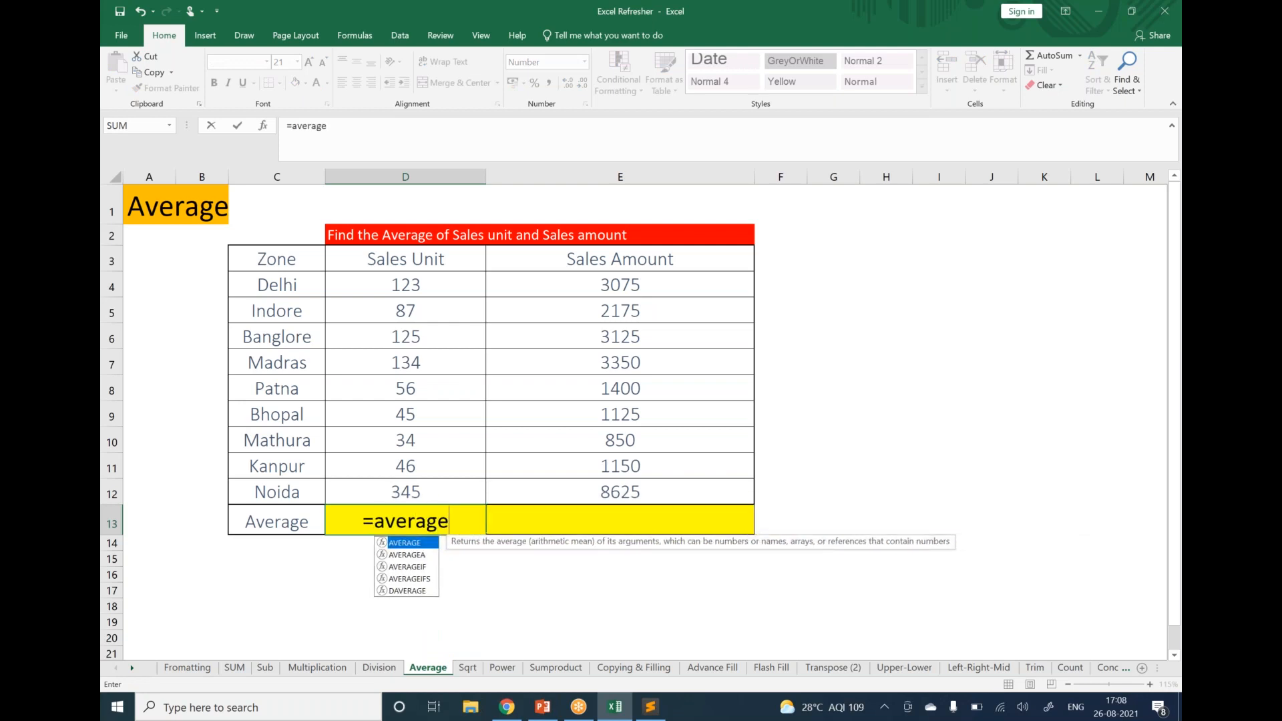
key("Tab")
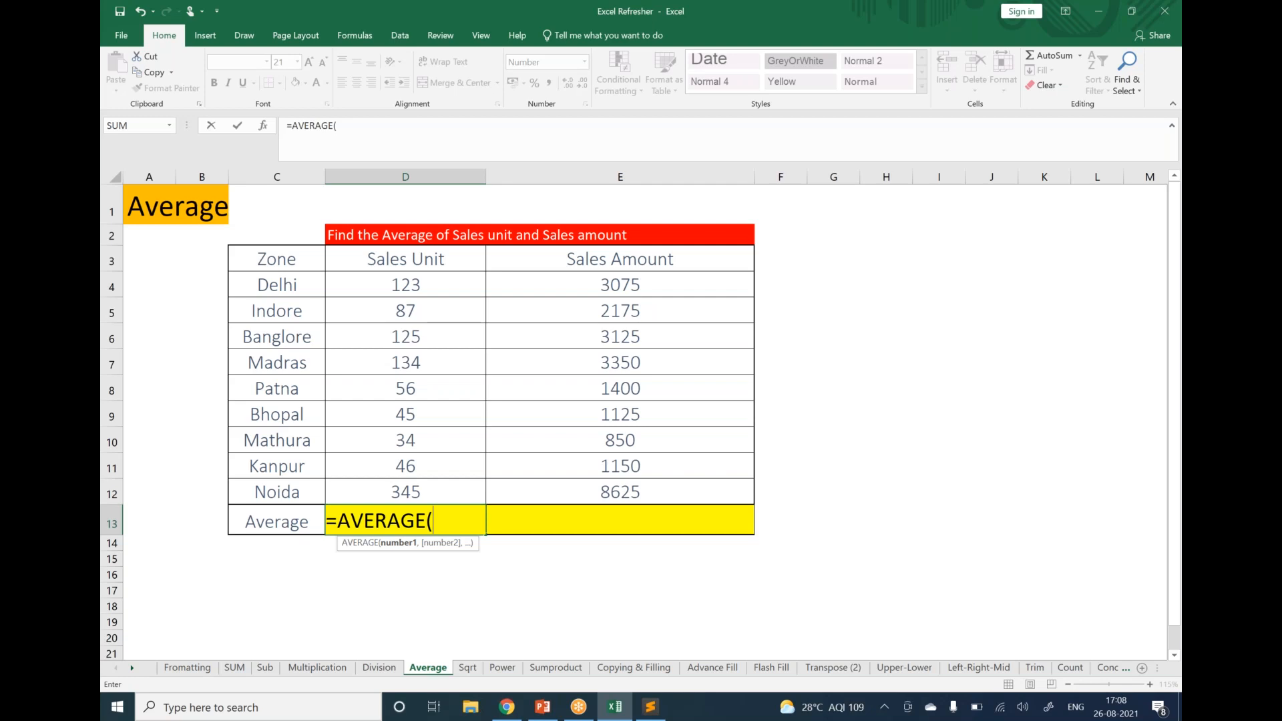
left_click_drag(401, 290, 403, 491)
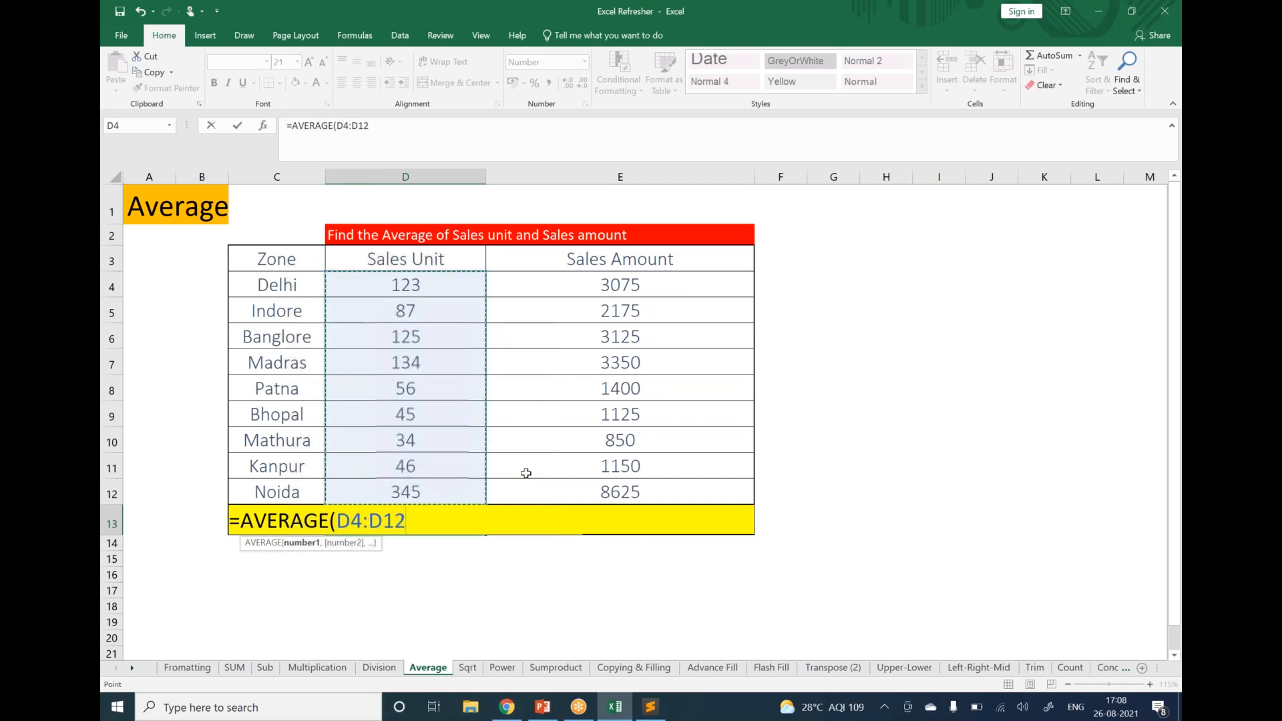
type(")")
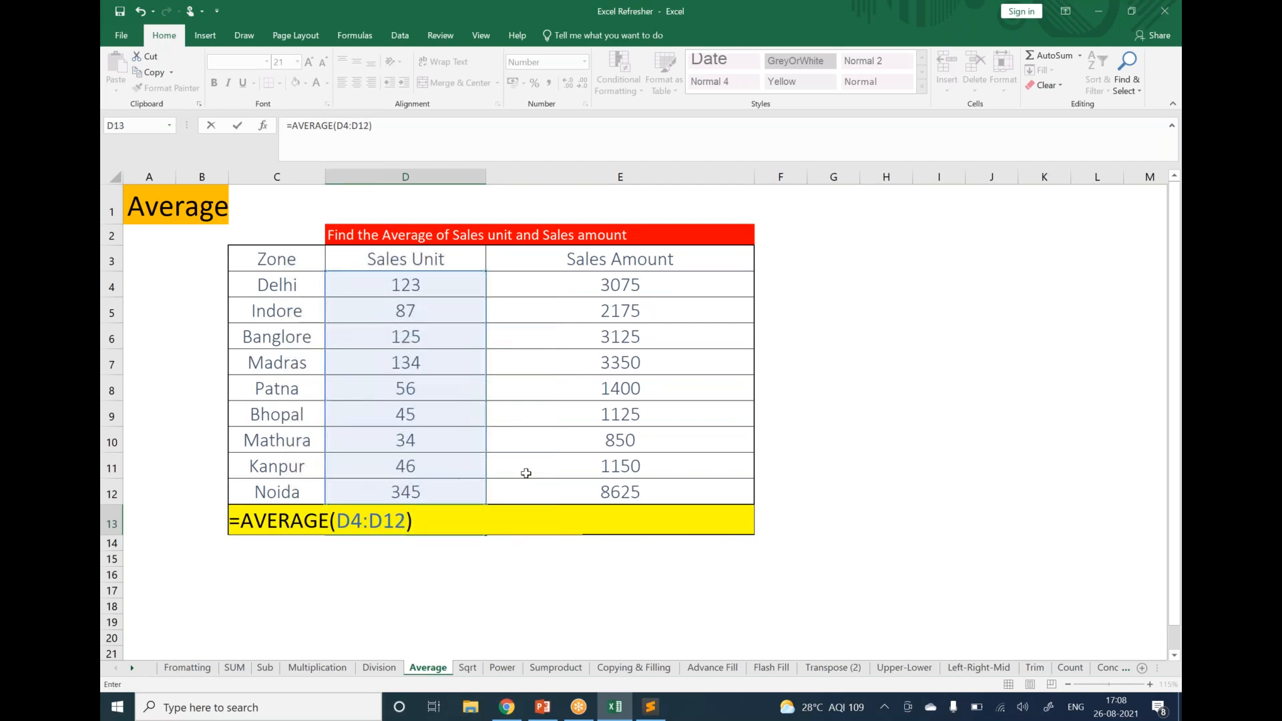
key("Return")
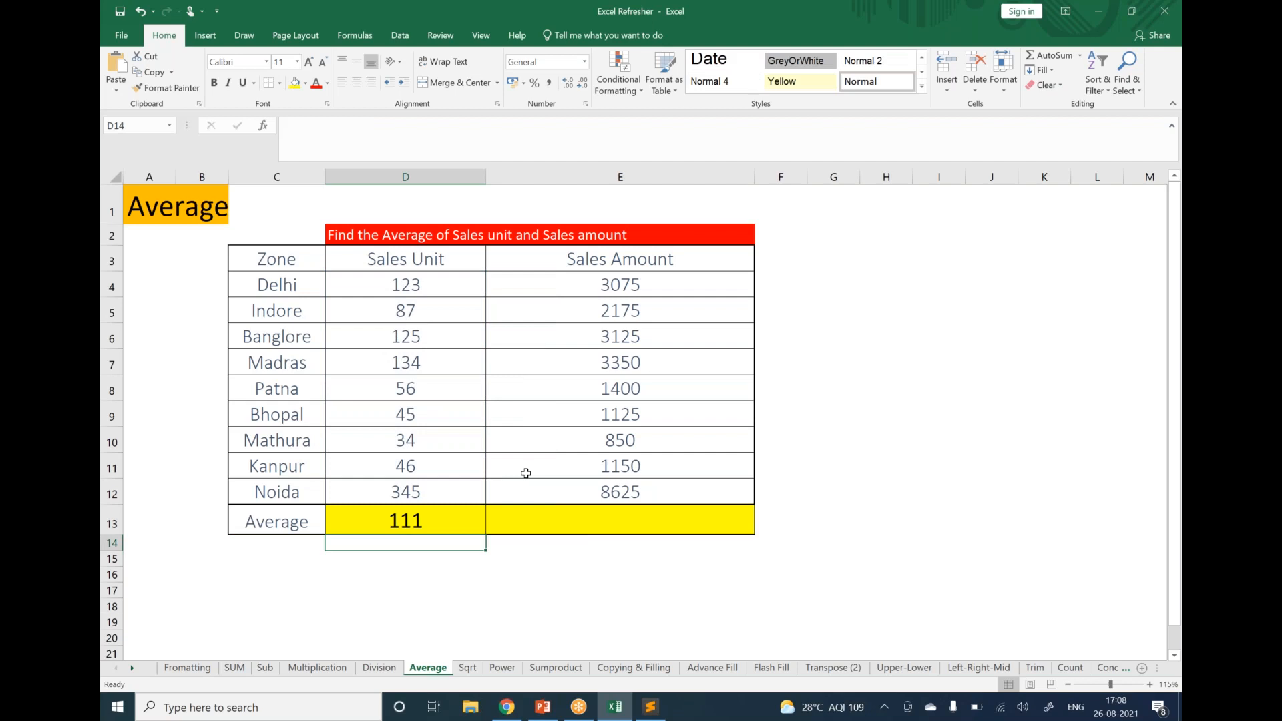
Step: Add the note "average= sum of numbers/count of numbers" in D16, below the table
key("Down")
key("Down")
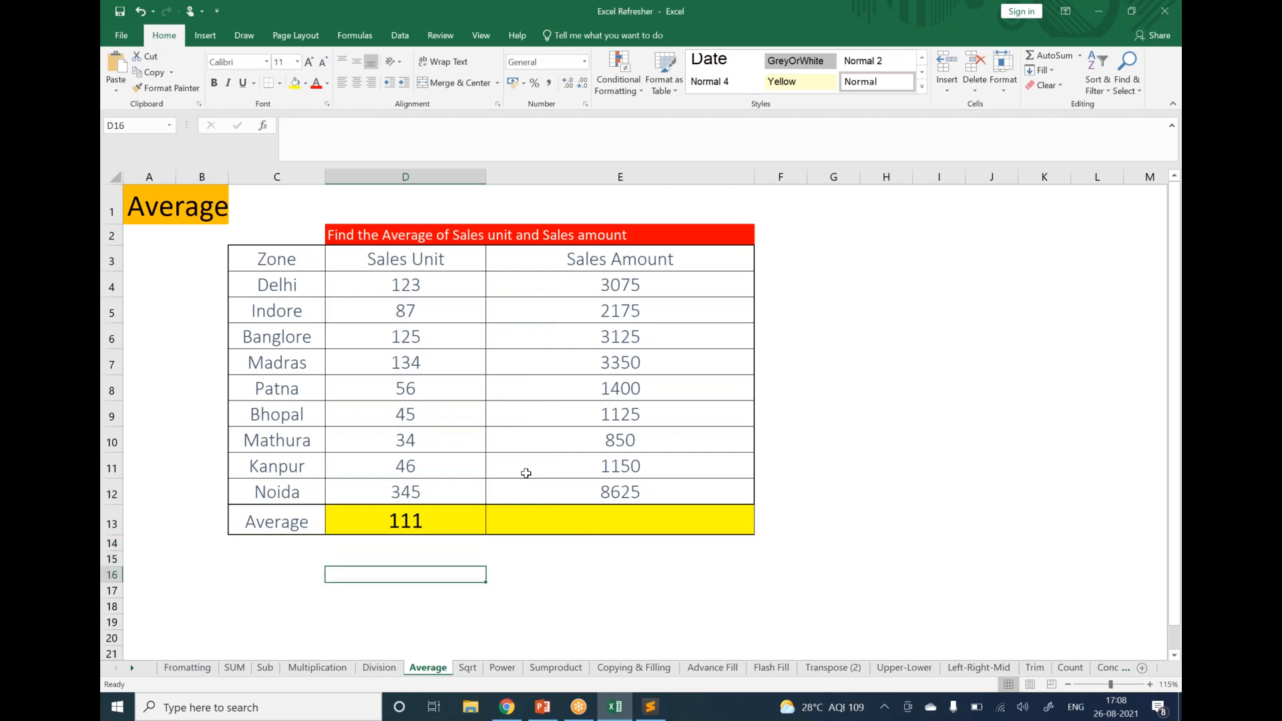
type("average= sum of numbers/count of numbers")
key("Return")
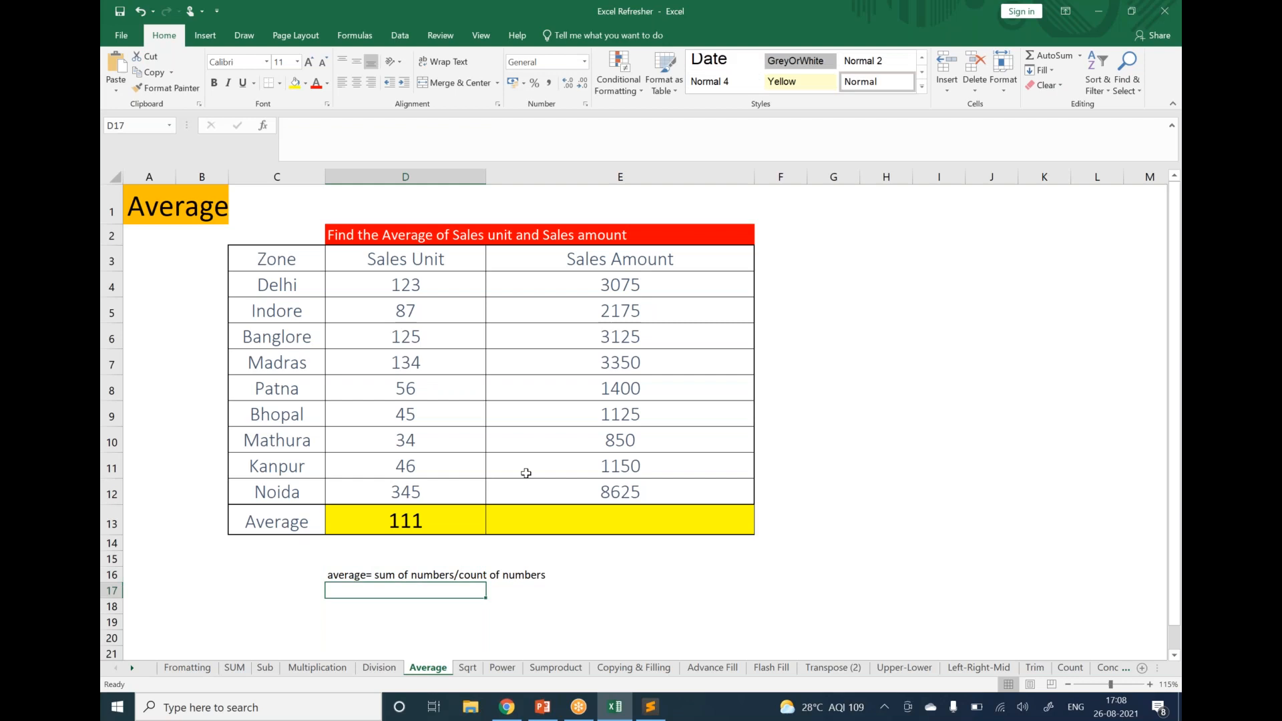
Step: Calculate the average Sales Amount in E13 with =AVERAGE(E4:E12)
left_click(579, 513)
type("=average")
key("Tab")
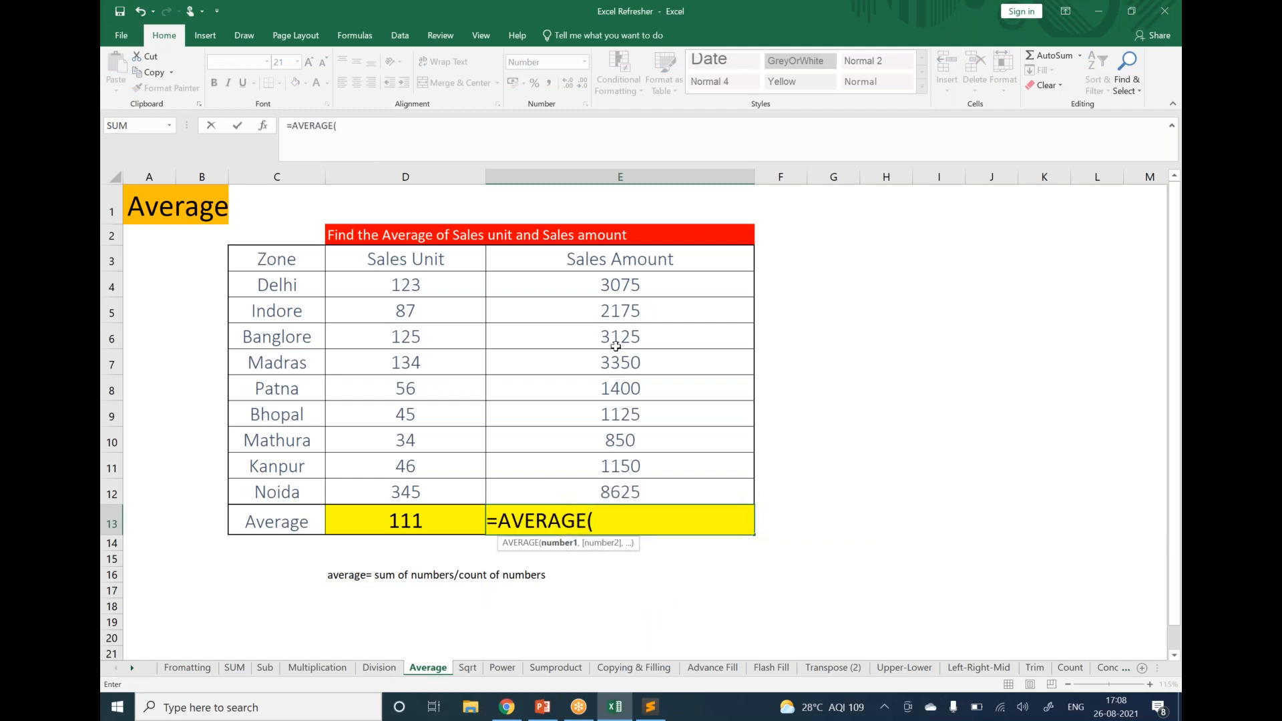
left_click_drag(603, 279, 617, 488)
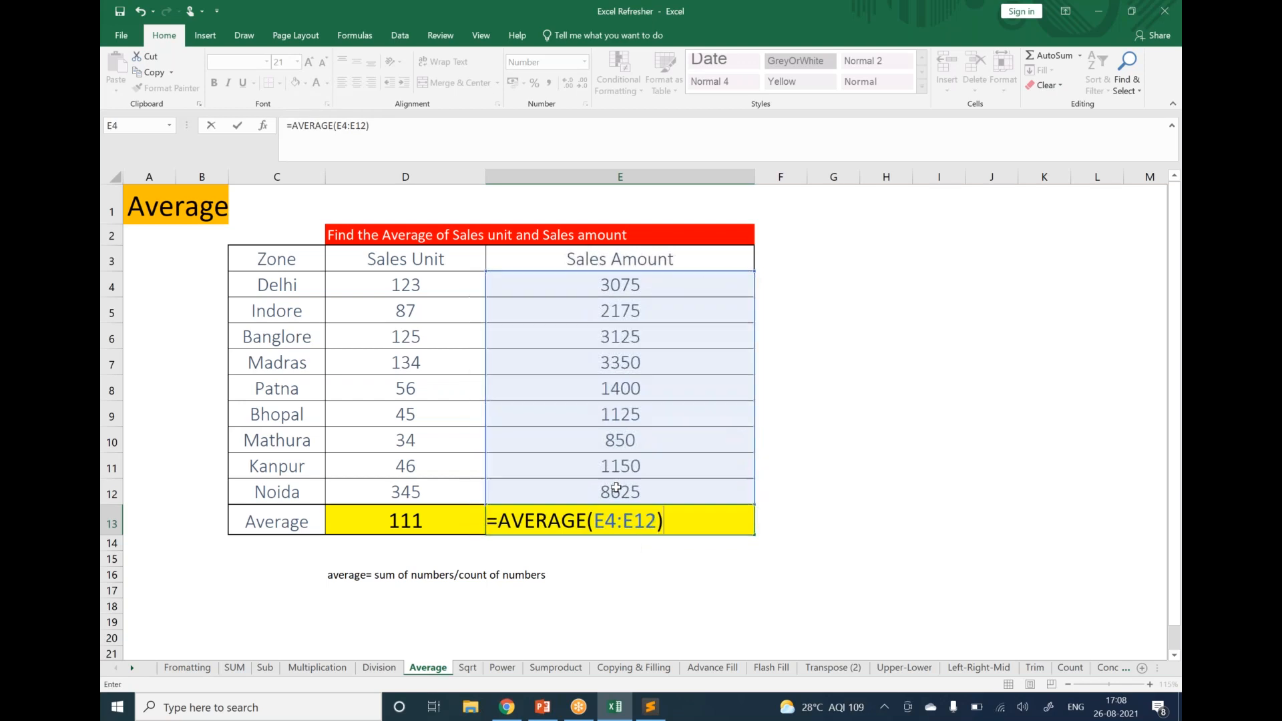
key("Return")
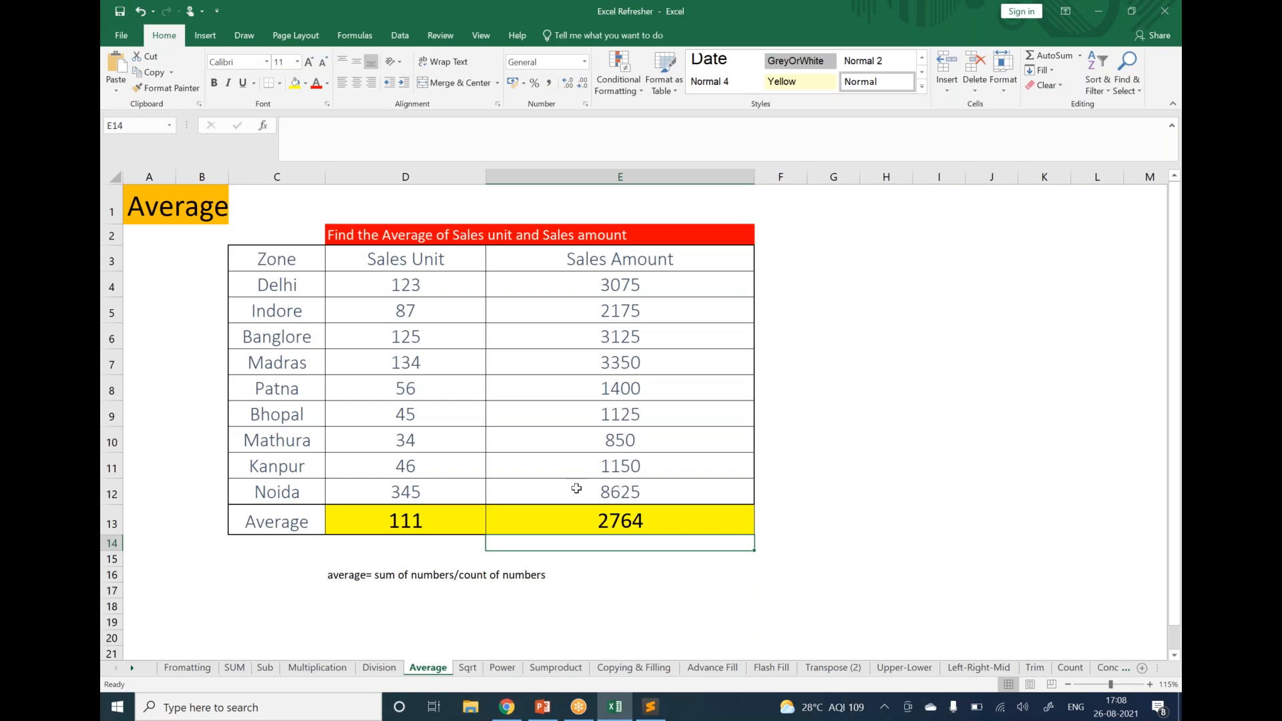
Step: Open the Sqrt sheet and calculate the first number's square root in F5 with =SQRT(E5)
left_click(468, 669)
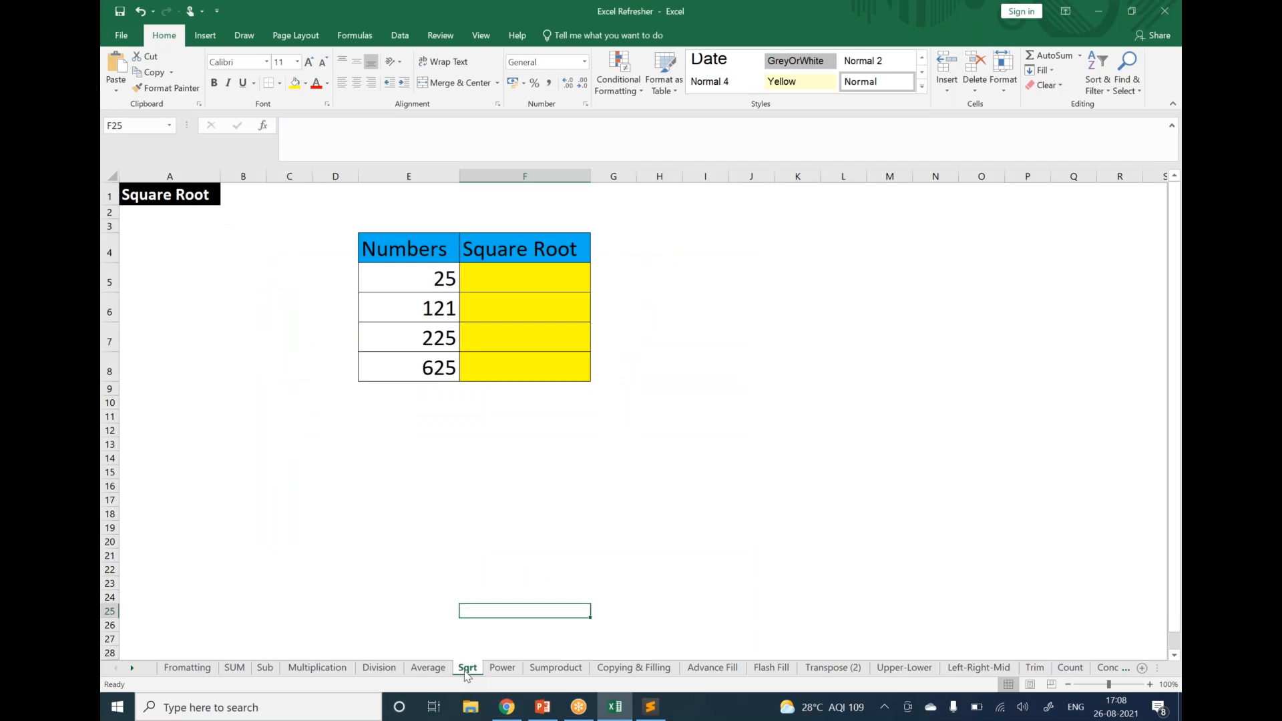
left_click(503, 287)
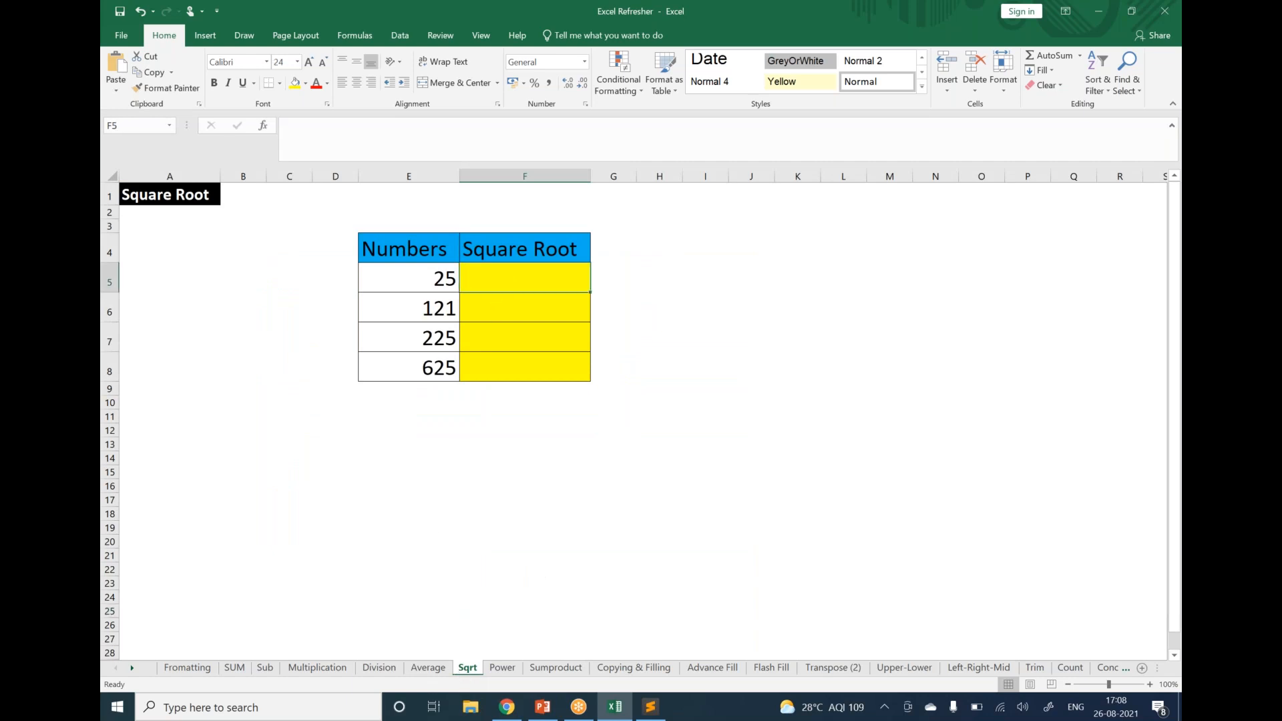
type("=s")
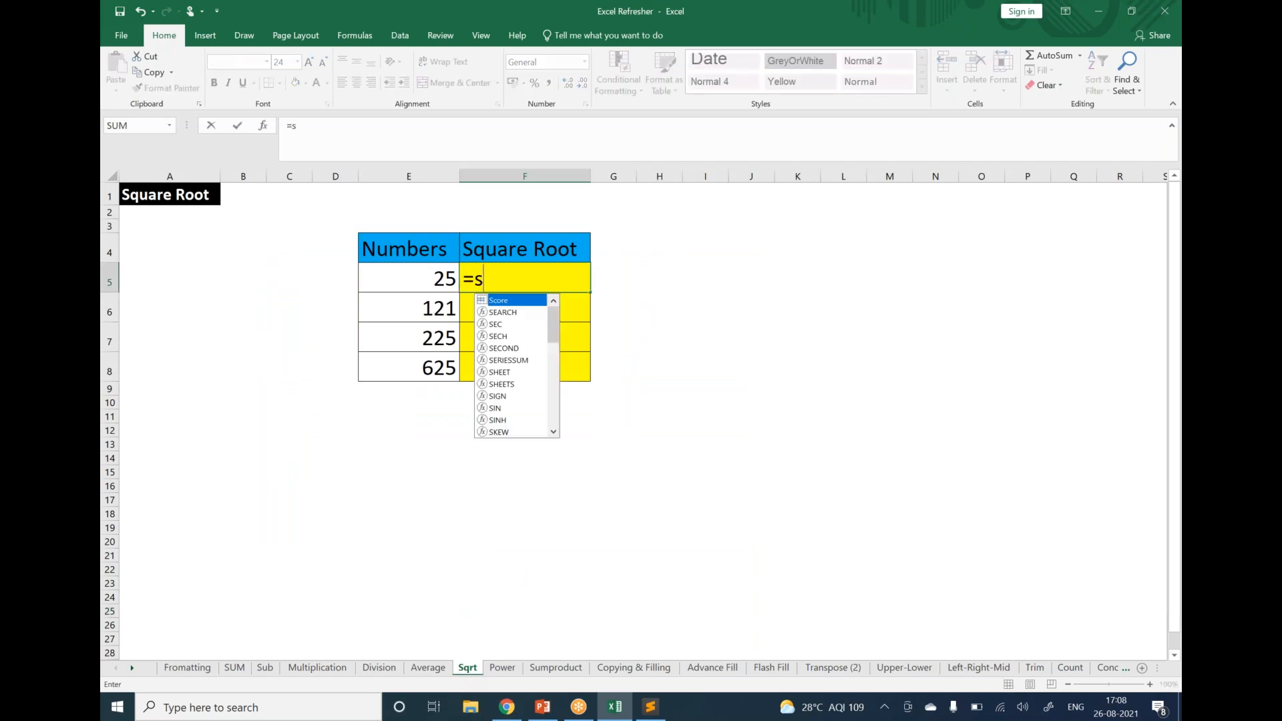
type("q")
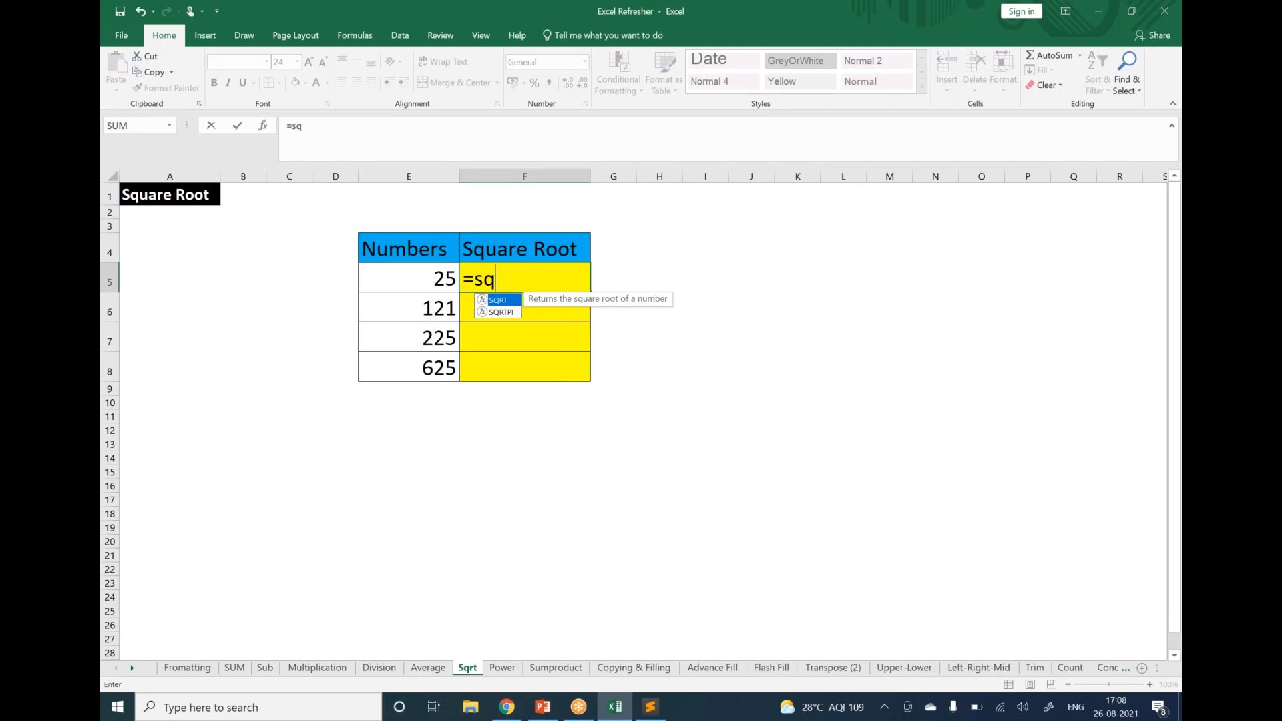
key("Tab")
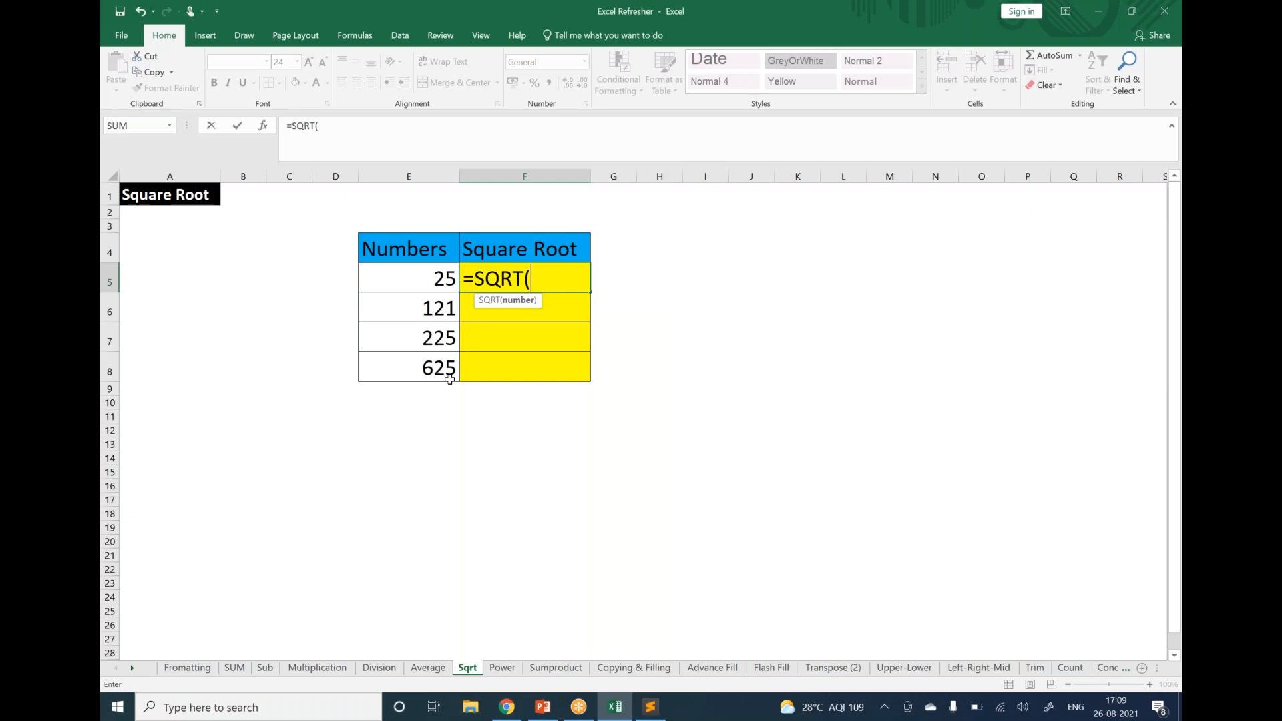
left_click(413, 272)
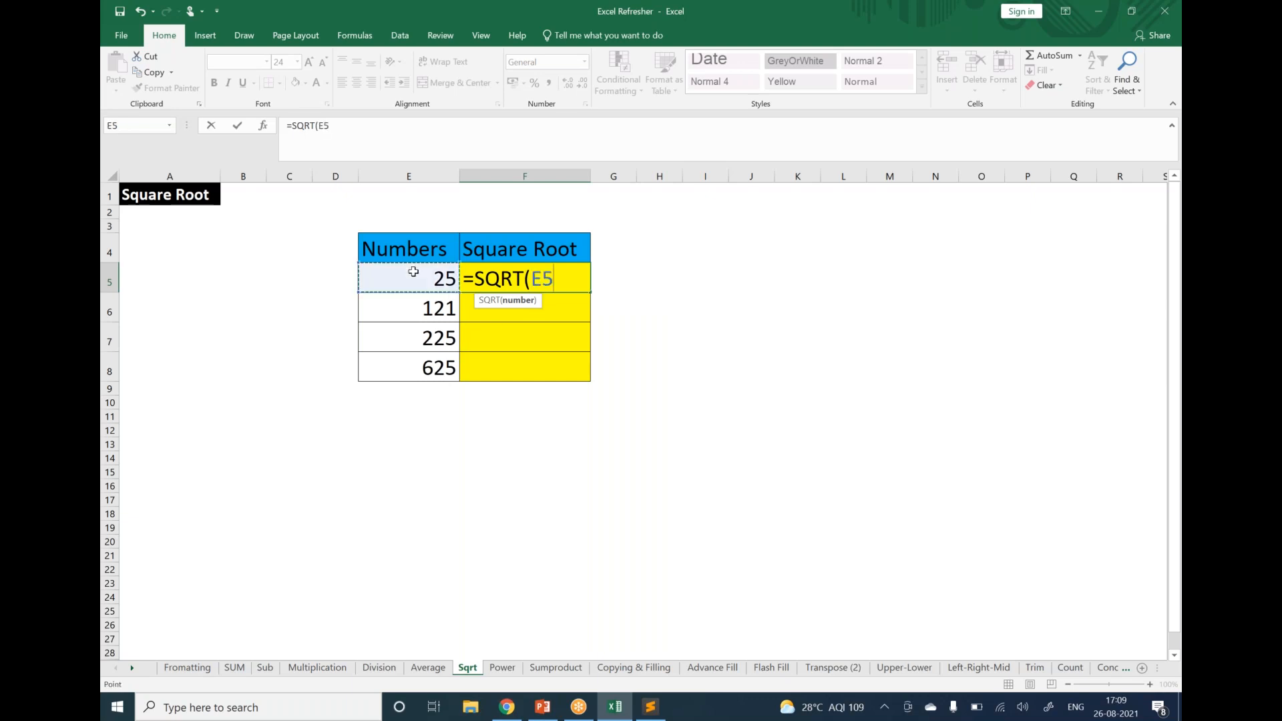
type(")")
key("Return")
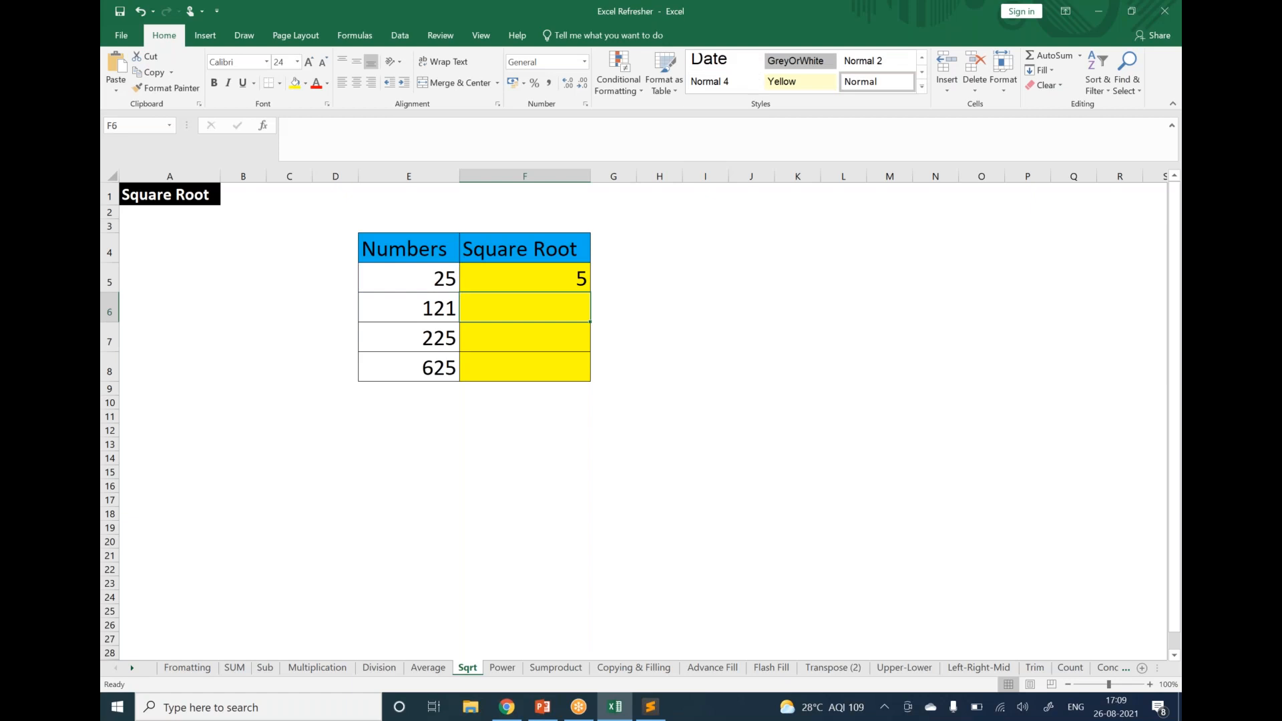
Step: Calculate the second number's square root in F6 with =SQRT(E6)
type("=sq")
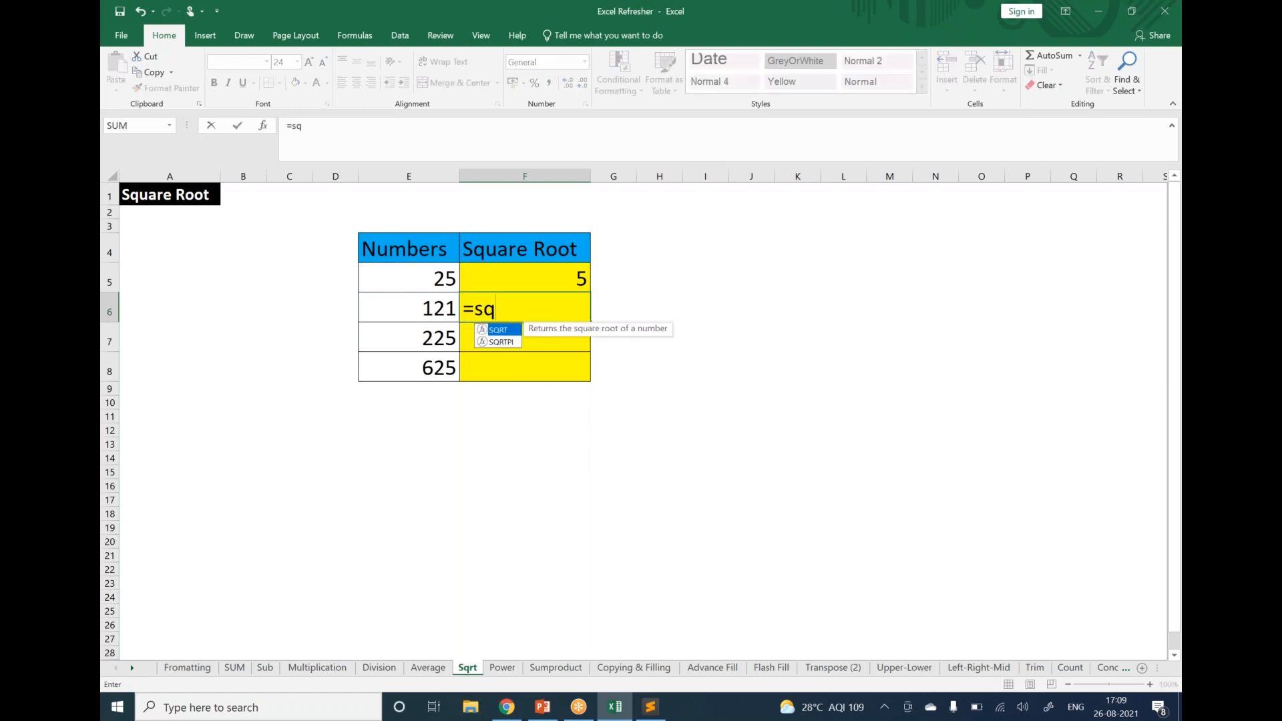
key("Tab")
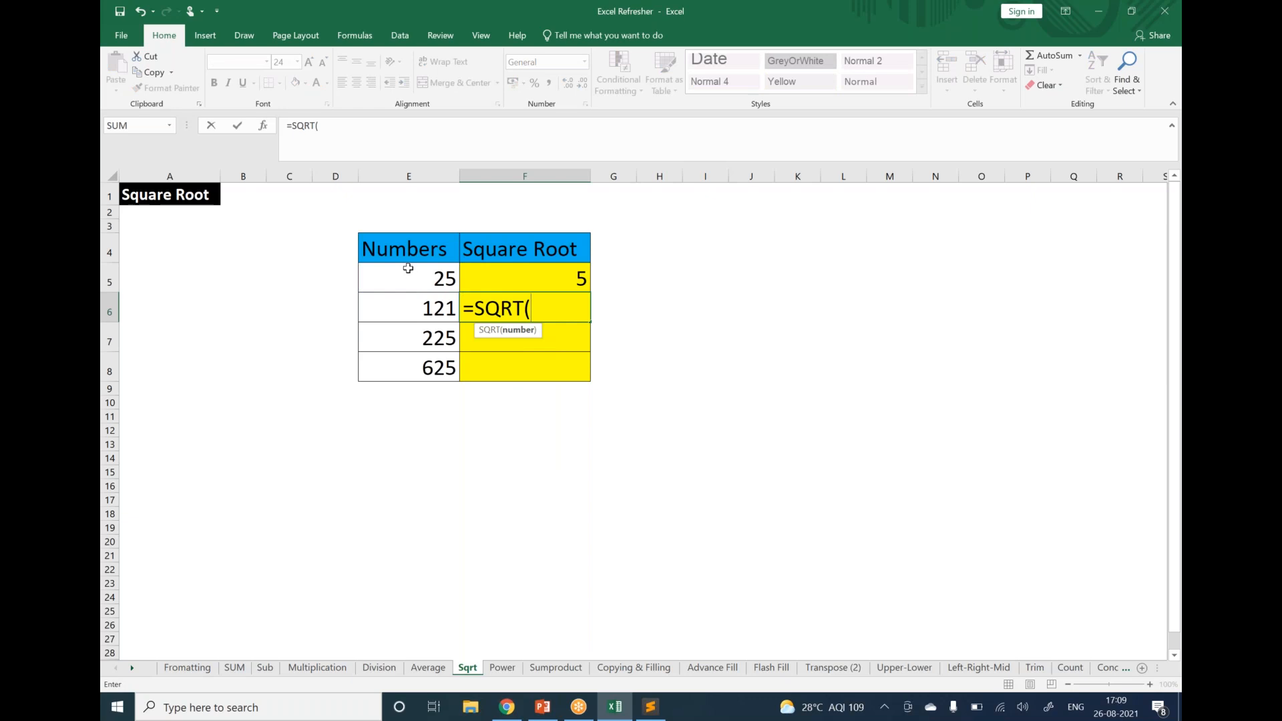
left_click(420, 309)
type(")")
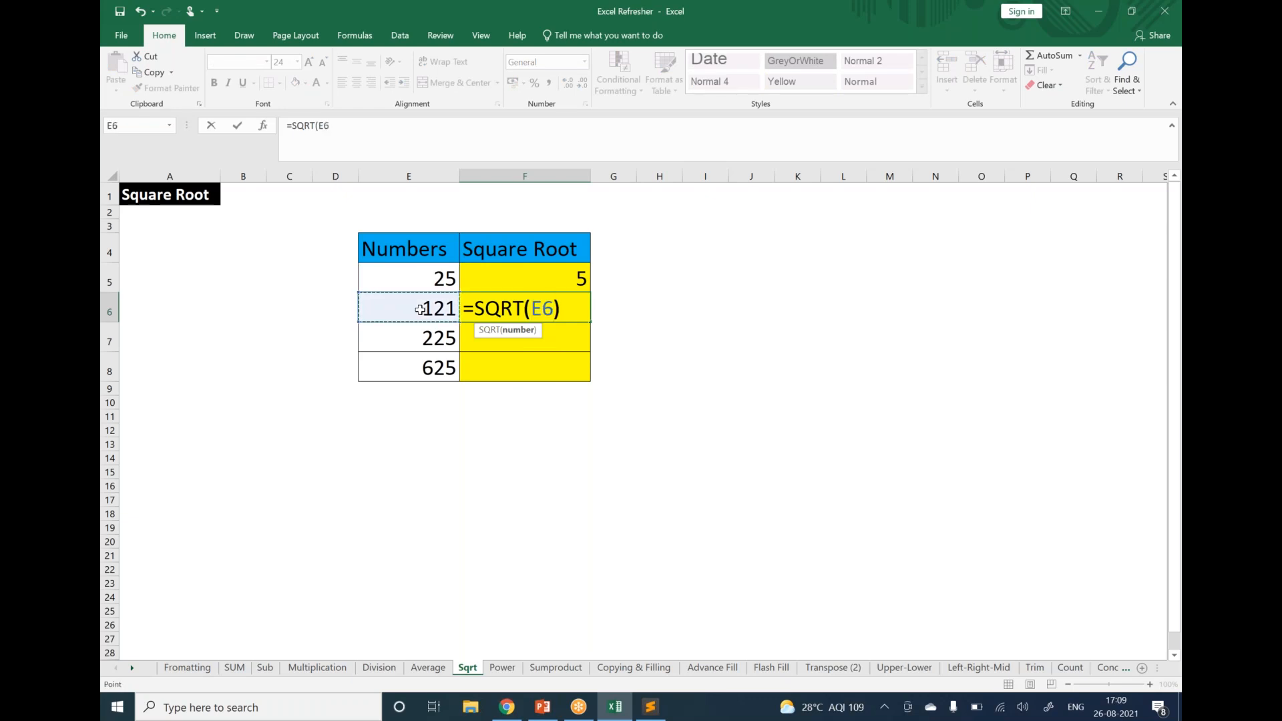
key("Return")
Step: Calculate the third number's square root in F7 with =SQRT(E7)
type("=")
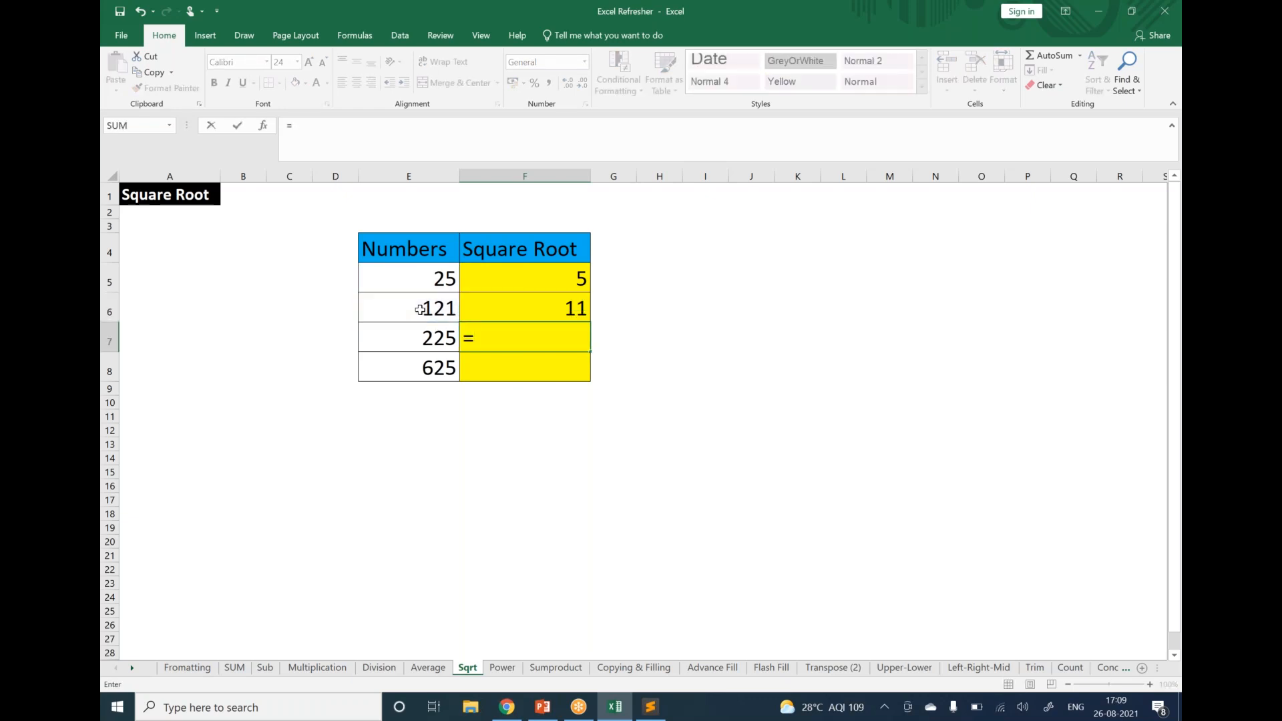
type("sq")
key("Tab")
left_click(434, 347)
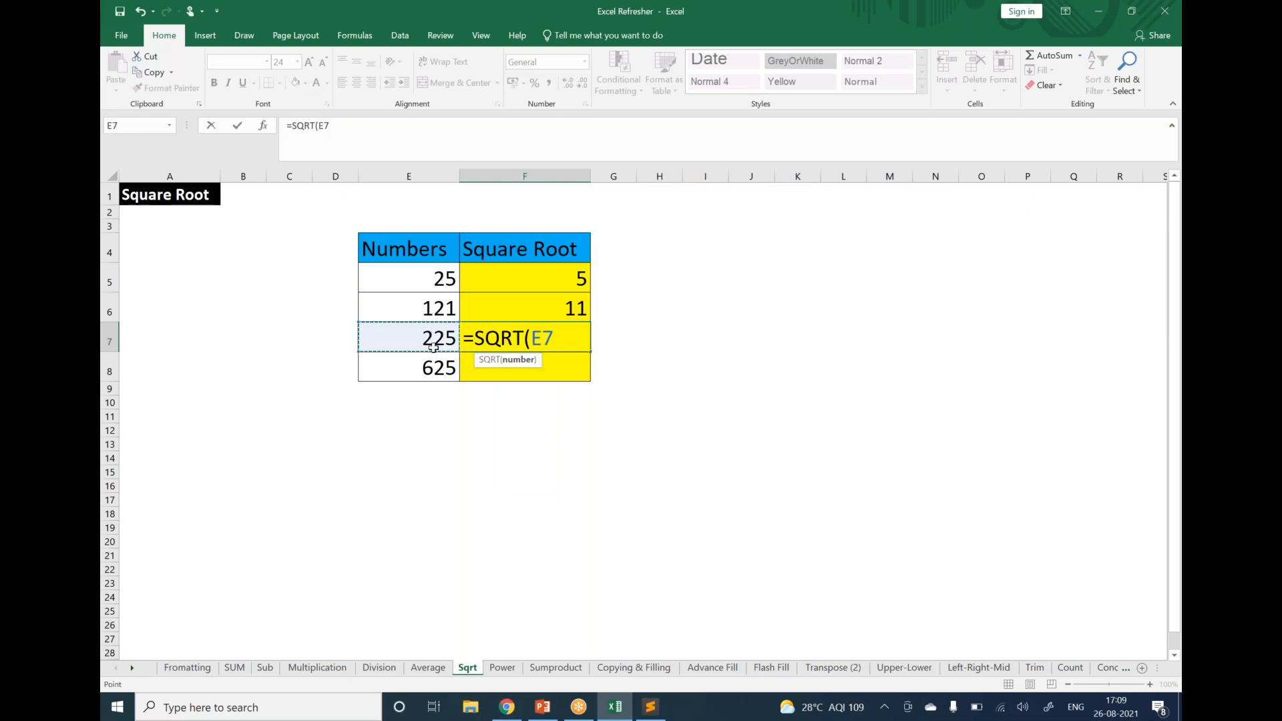
type(")")
key("Return")
Step: Calculate the last number's square root in F8 with =SQRT(E8), and highlight the results in F5:F8
type("=")
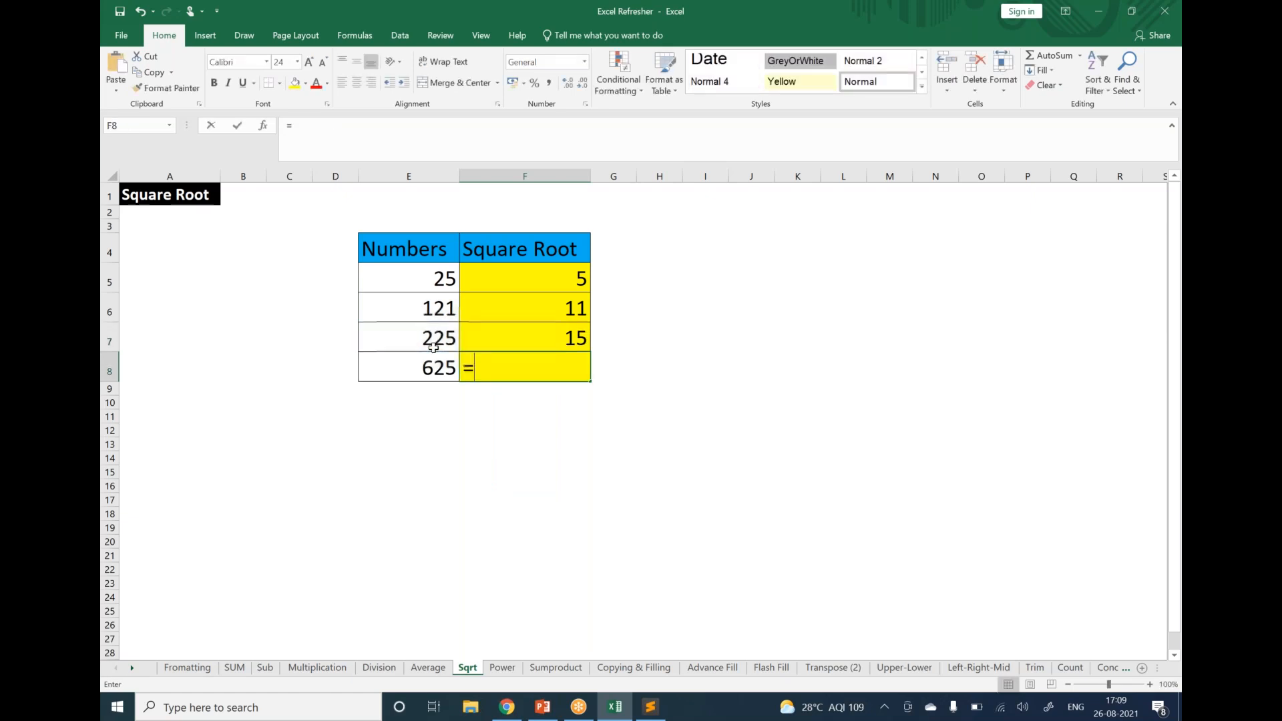
type("sq")
key("Tab")
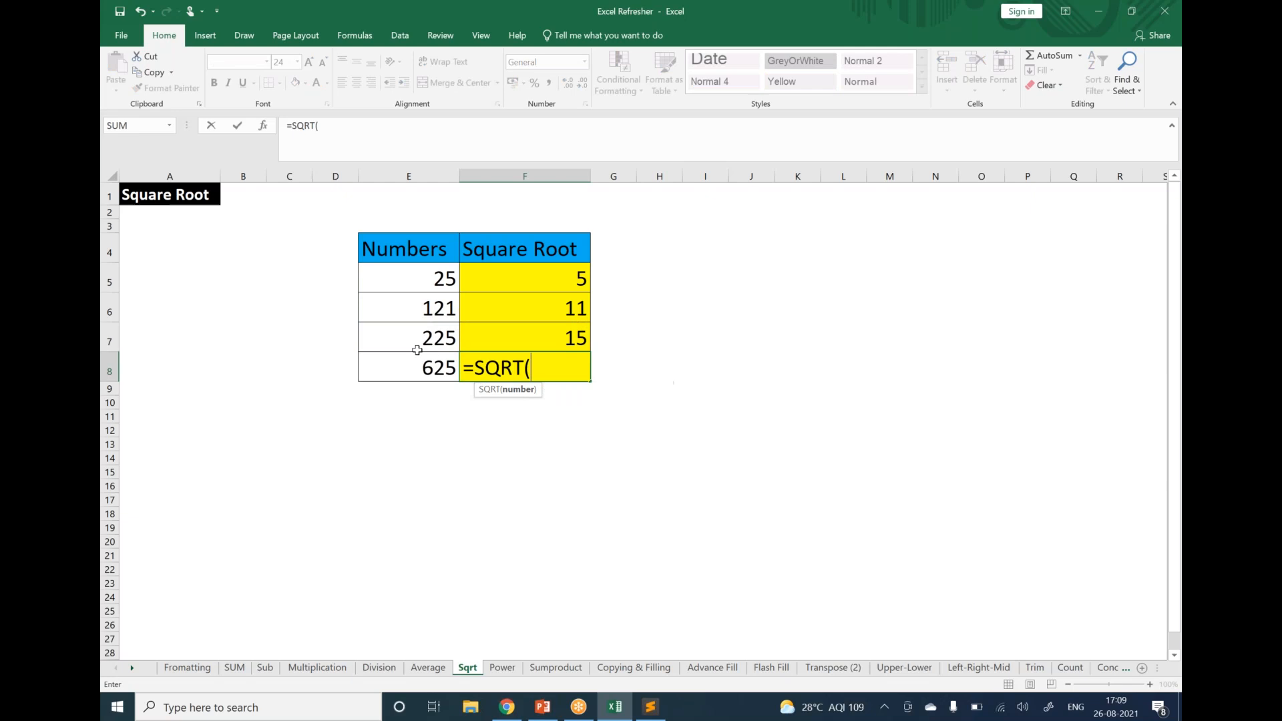
left_click(423, 359)
type(")")
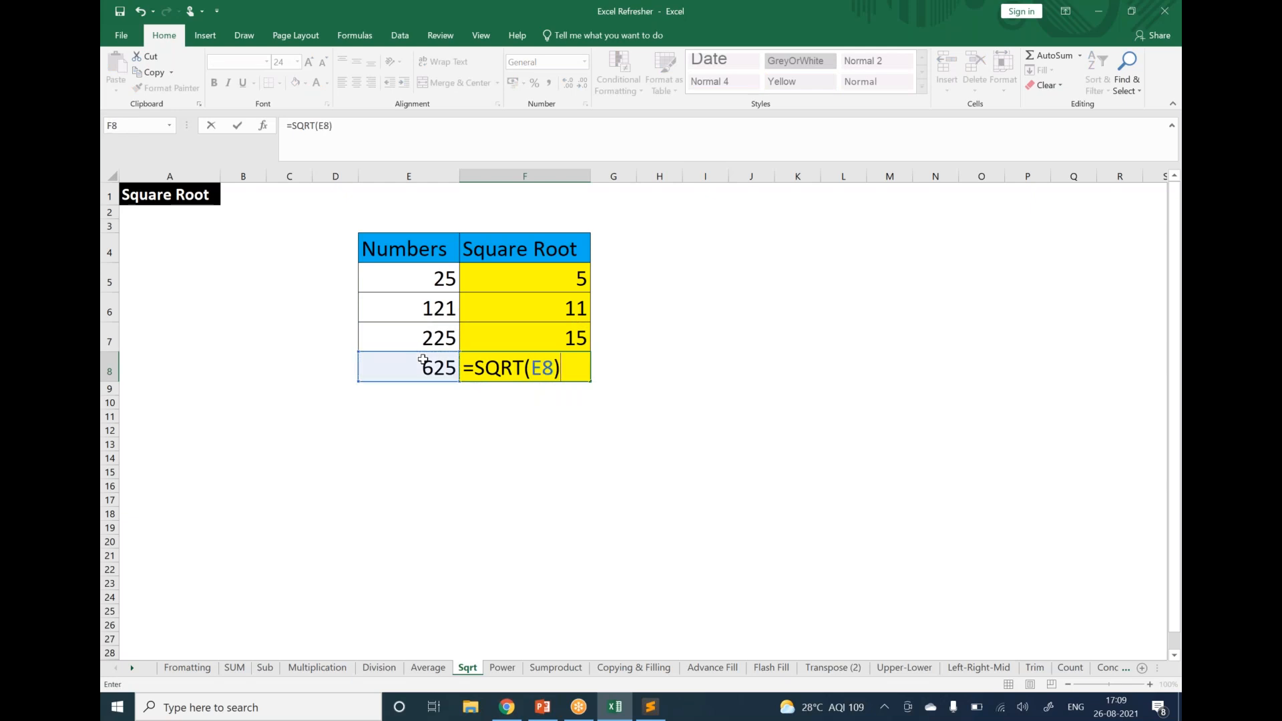
key("Return")
left_click_drag(549, 279, 551, 367)
left_click(702, 391)
Step: Enter =sqrt as a plain-text note in I6 beside the square root table, and reselect that cell
left_click(682, 309)
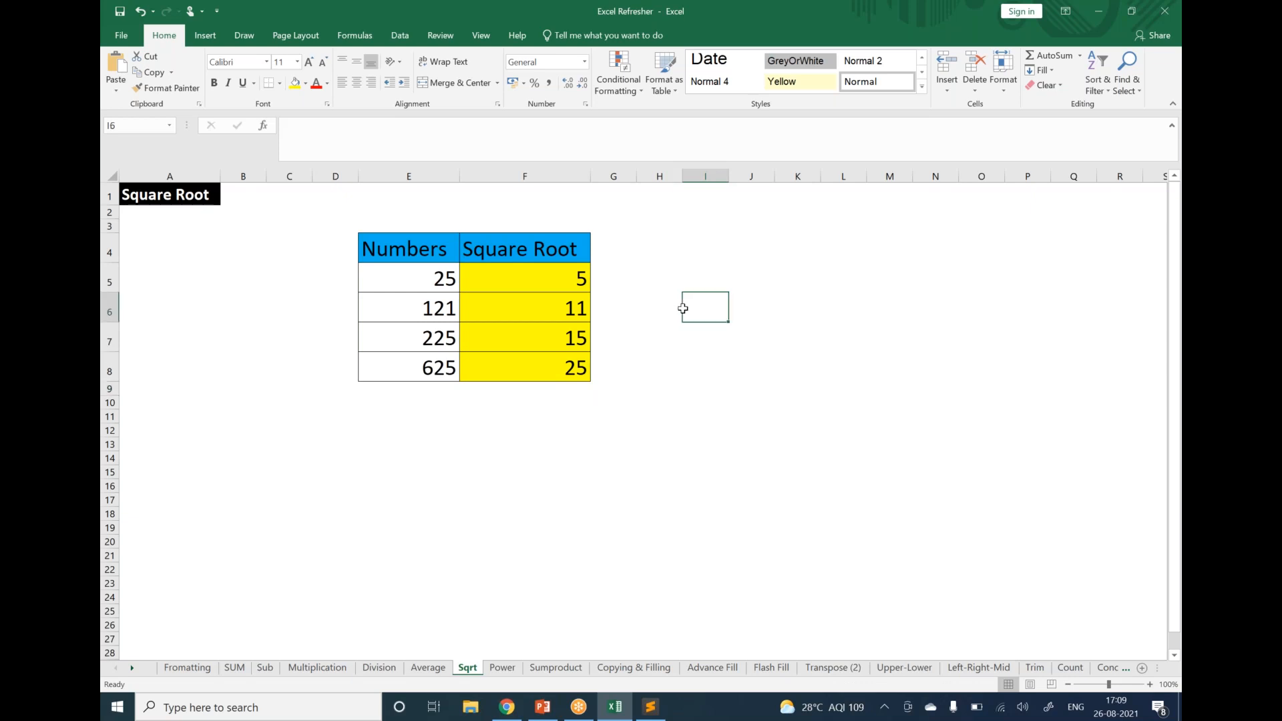
type("'=")
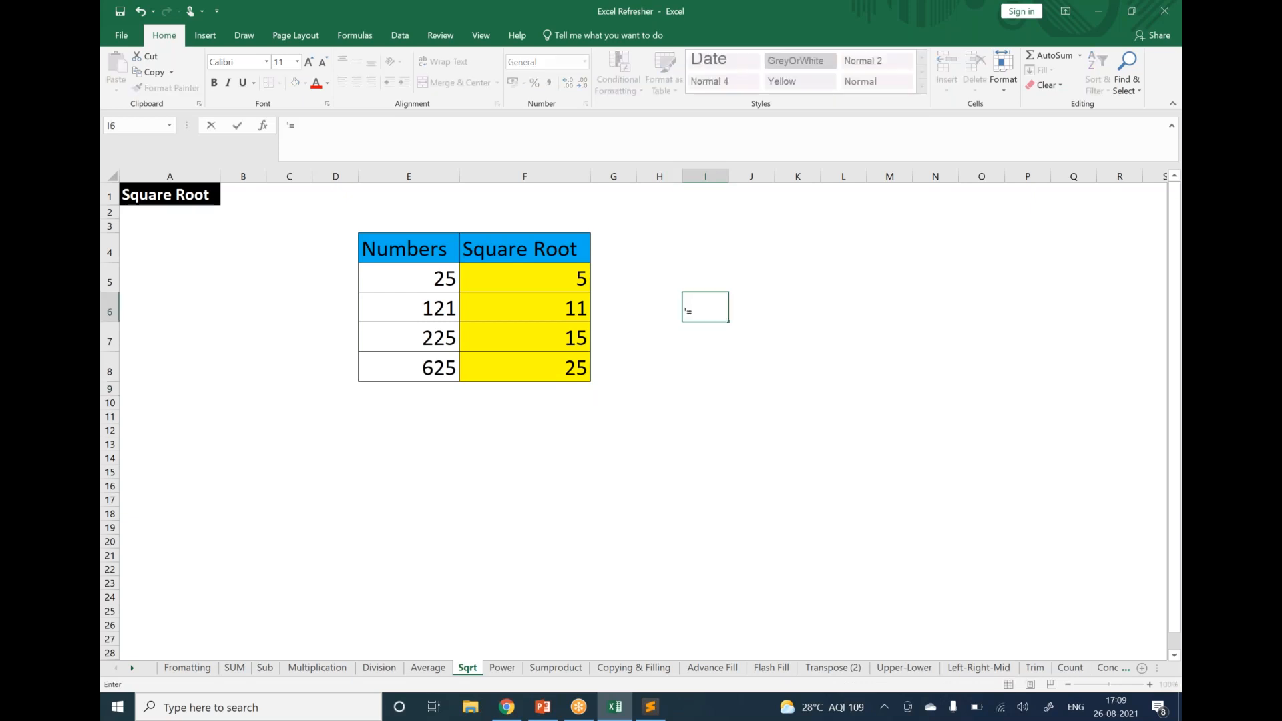
type("sqrt")
key("Tab")
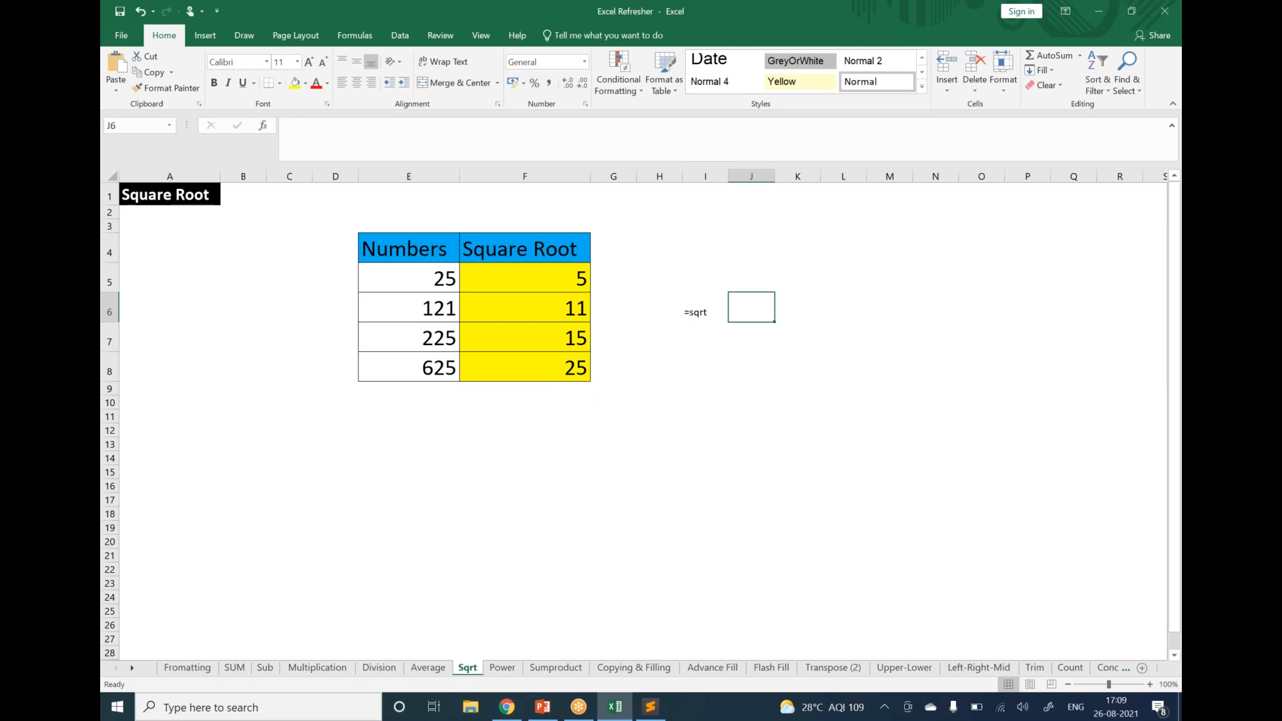
left_click(697, 312)
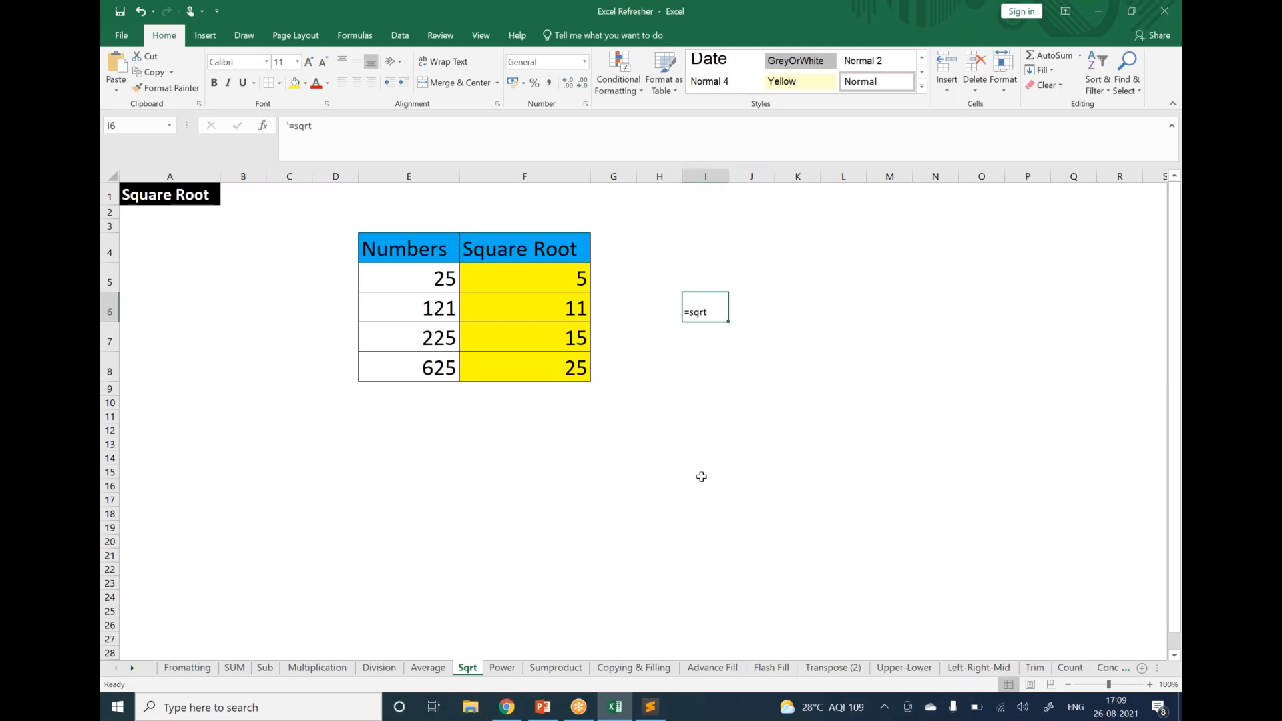
Step: On the Power sheet, calculate 5 to the fourth power in D5 with the caret formula =5^4
left_click(503, 668)
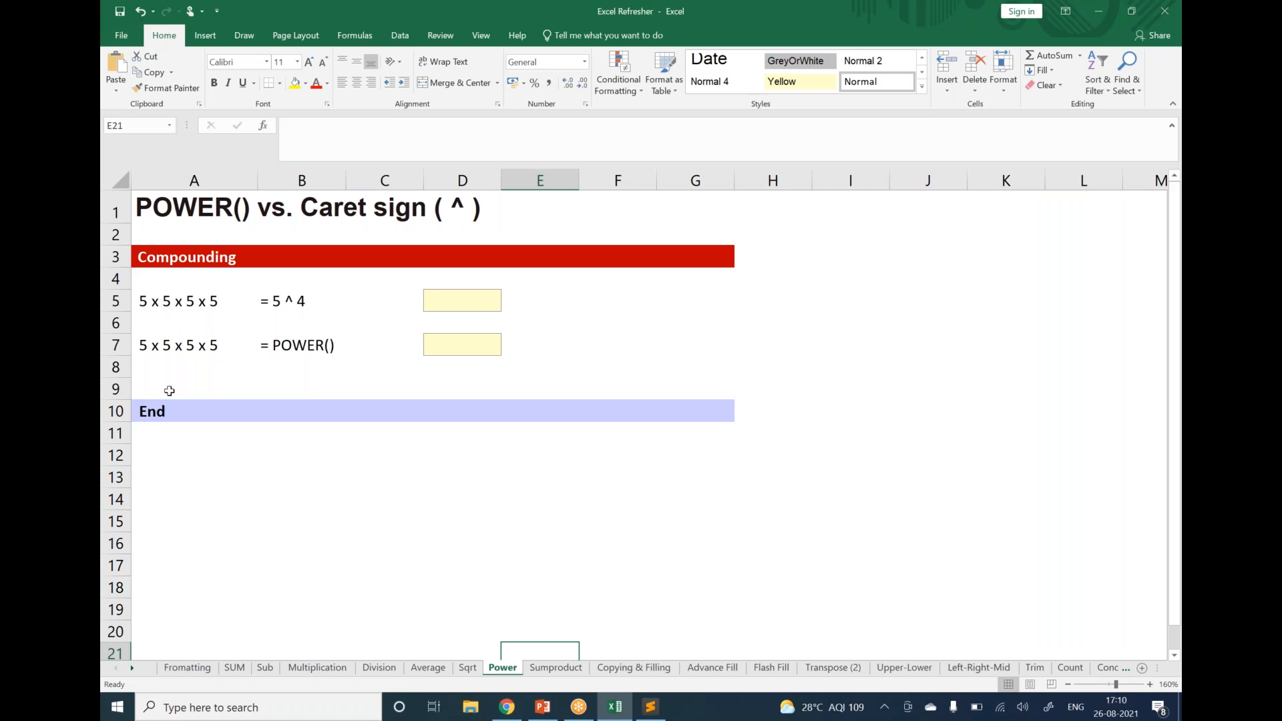
left_click(431, 308)
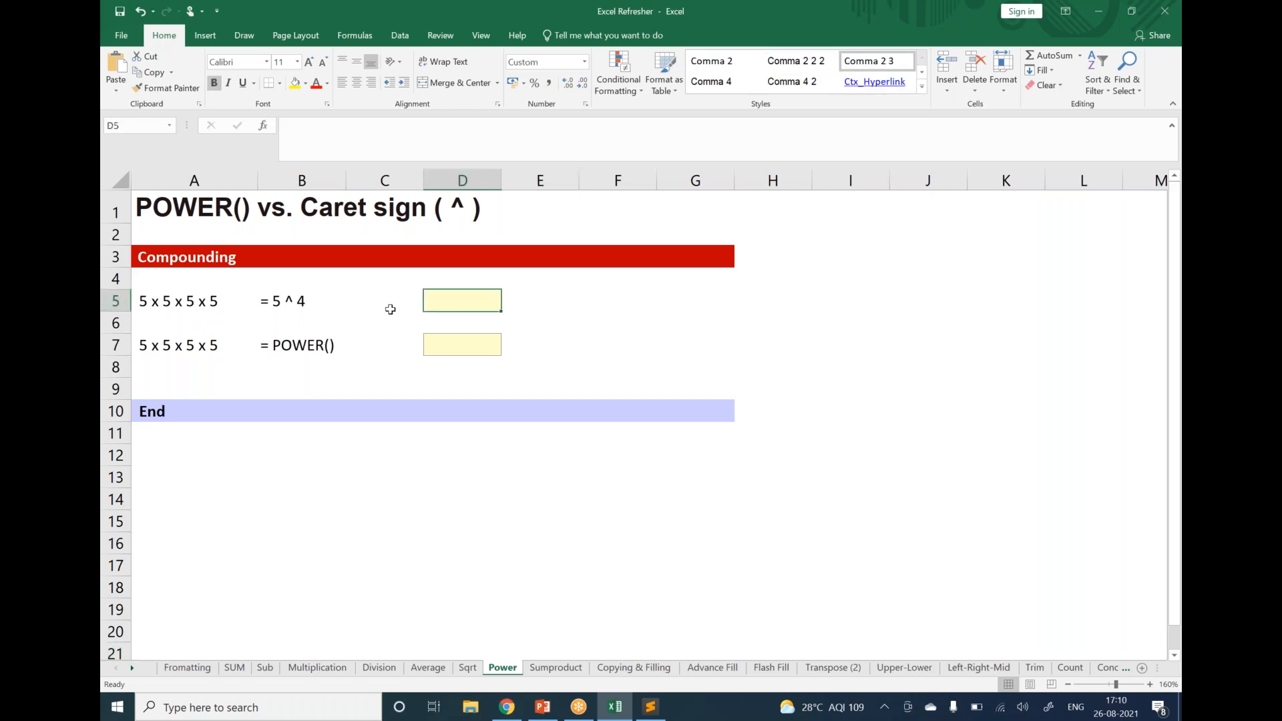
type("=5")
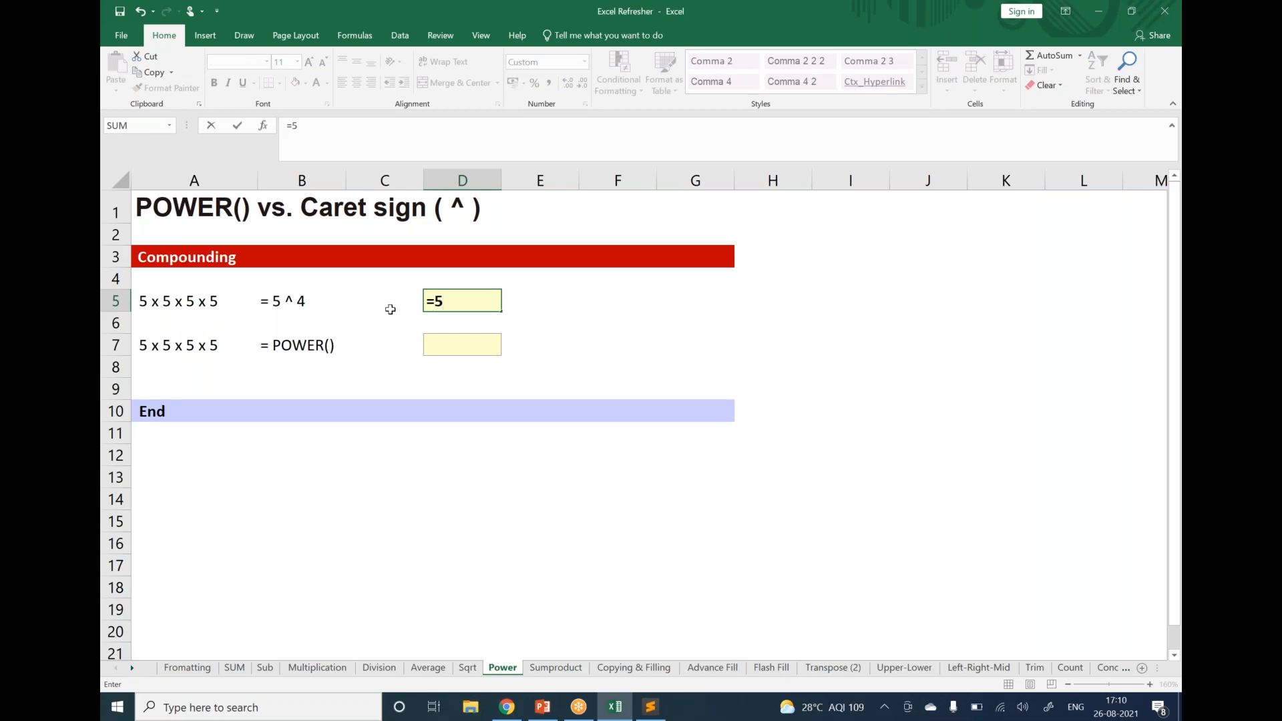
type("^4")
key("Return")
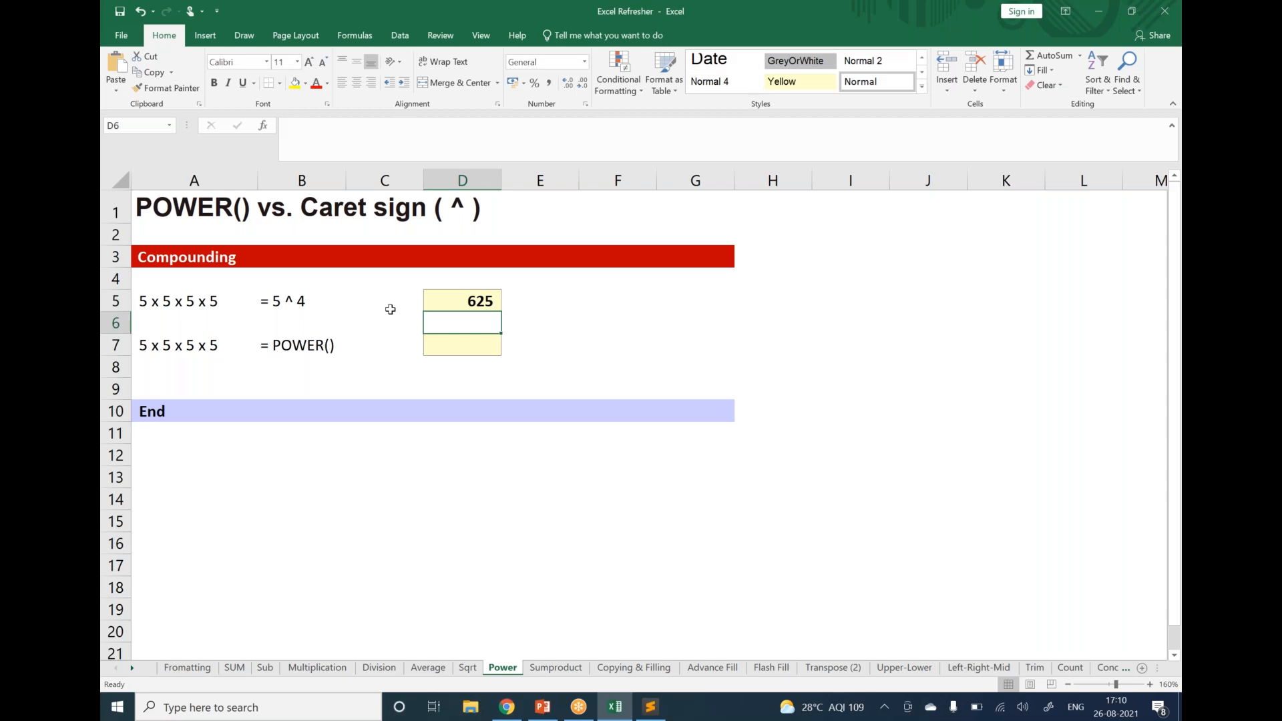
Step: Calculate the same power in D7 with =POWER(5,4), and review the formulas in D5 and D7
key("Down")
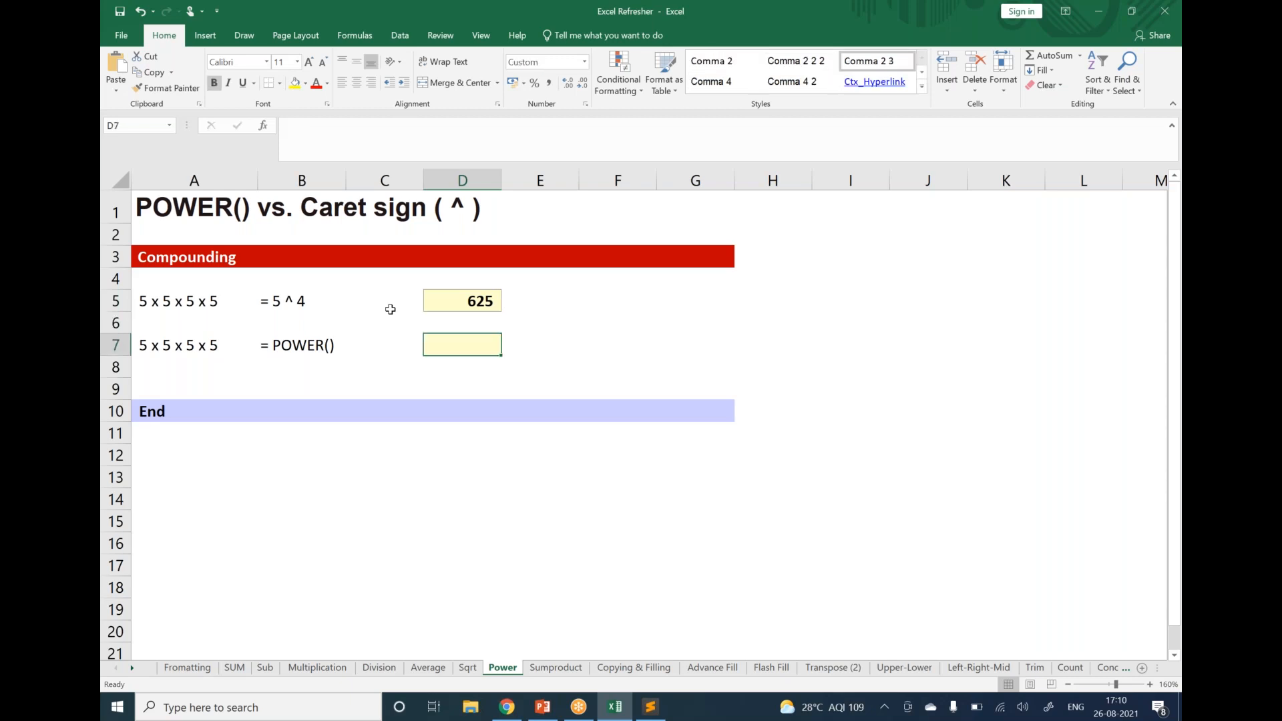
type("=power")
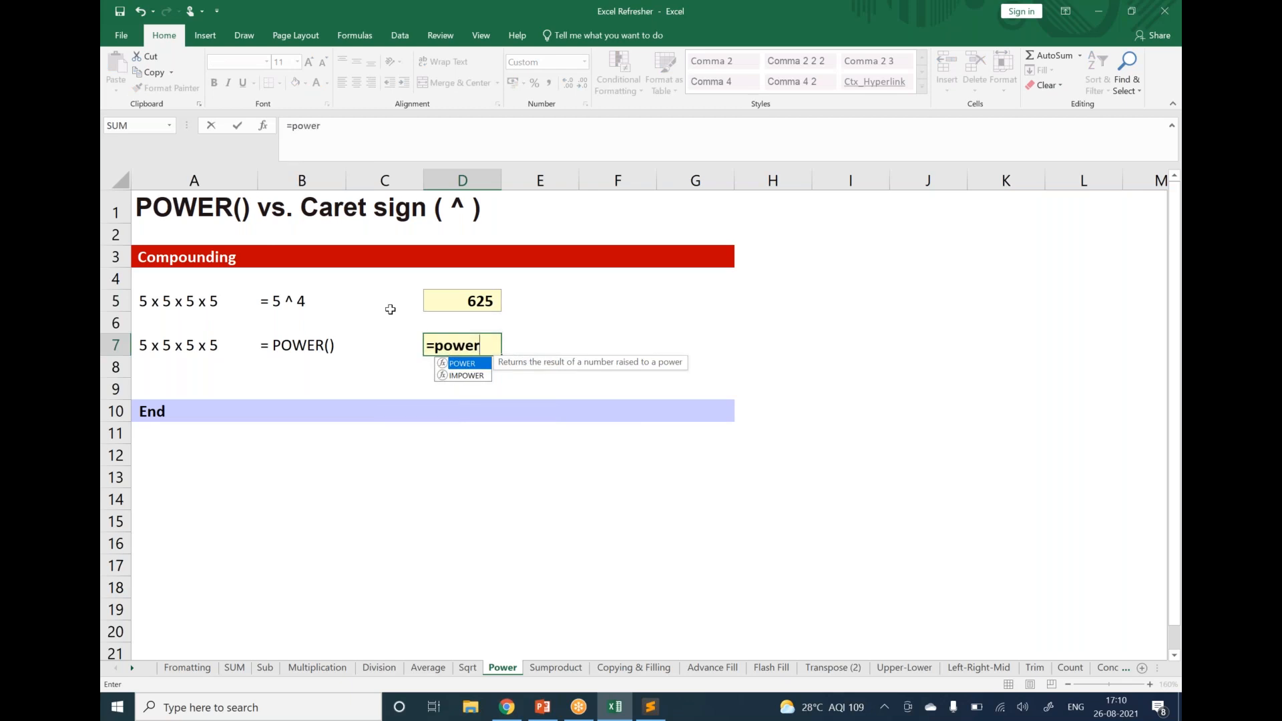
key("Tab")
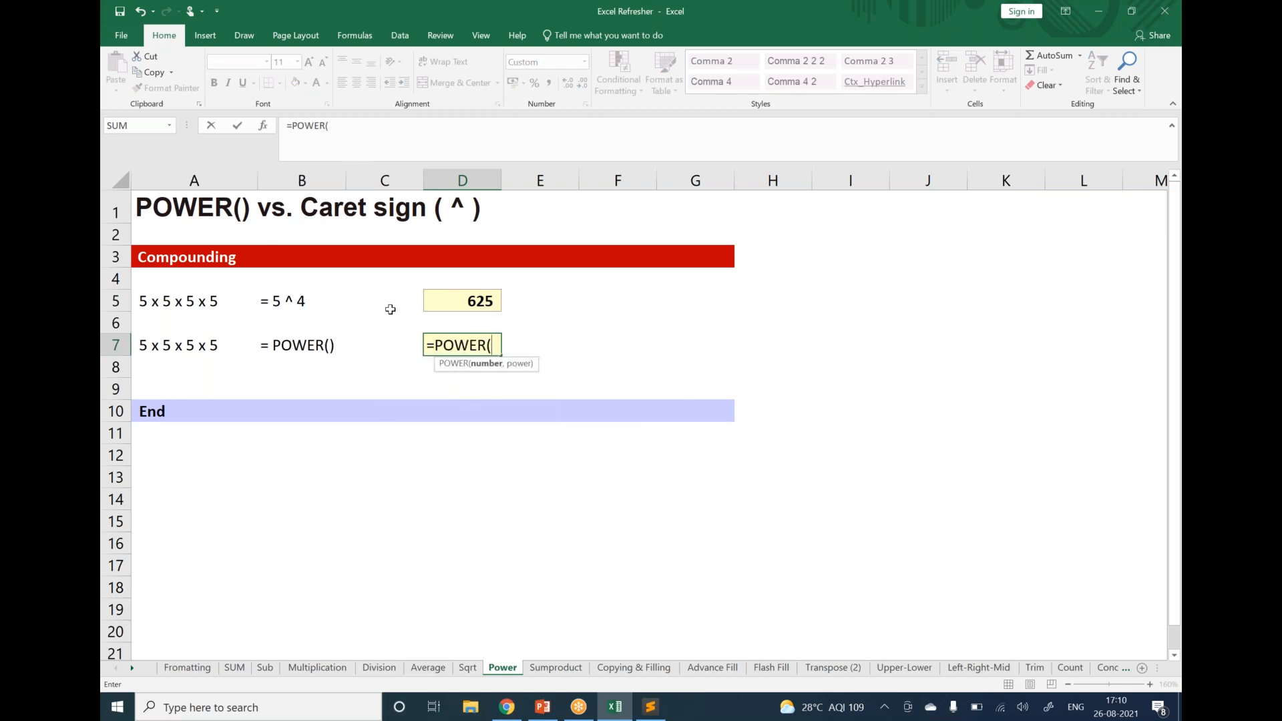
type("5")
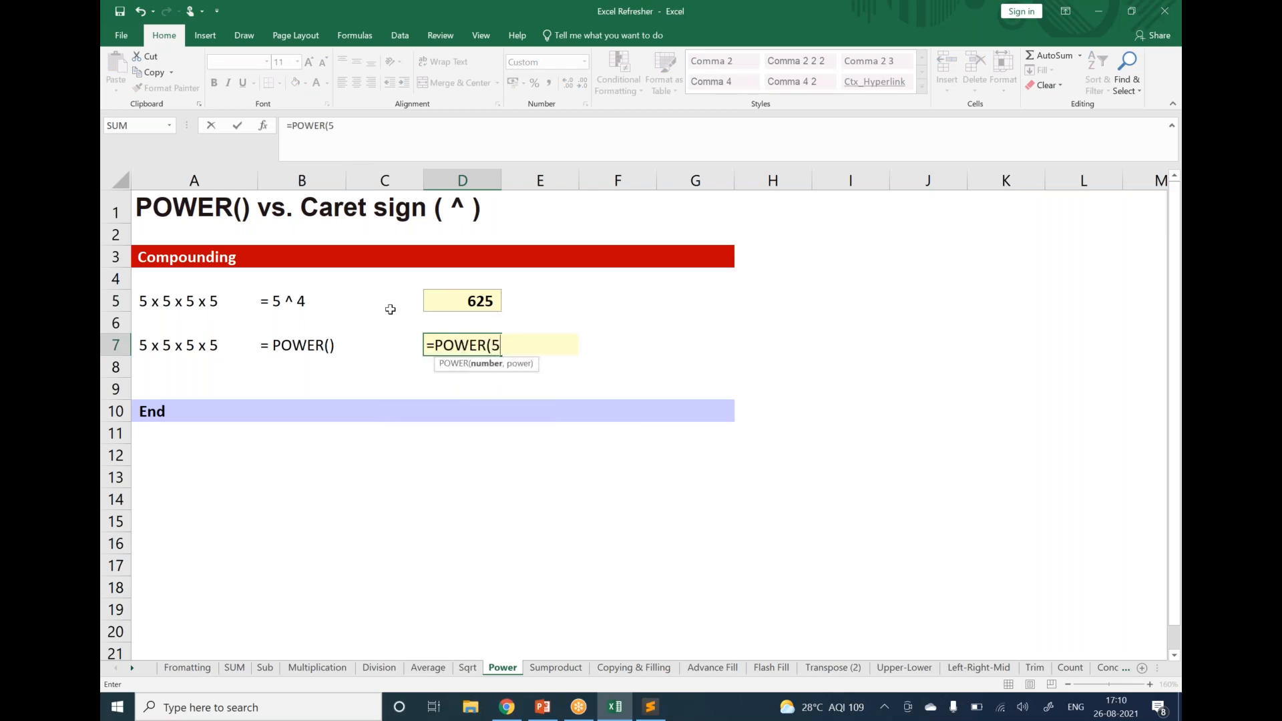
type(",4)")
key("Return")
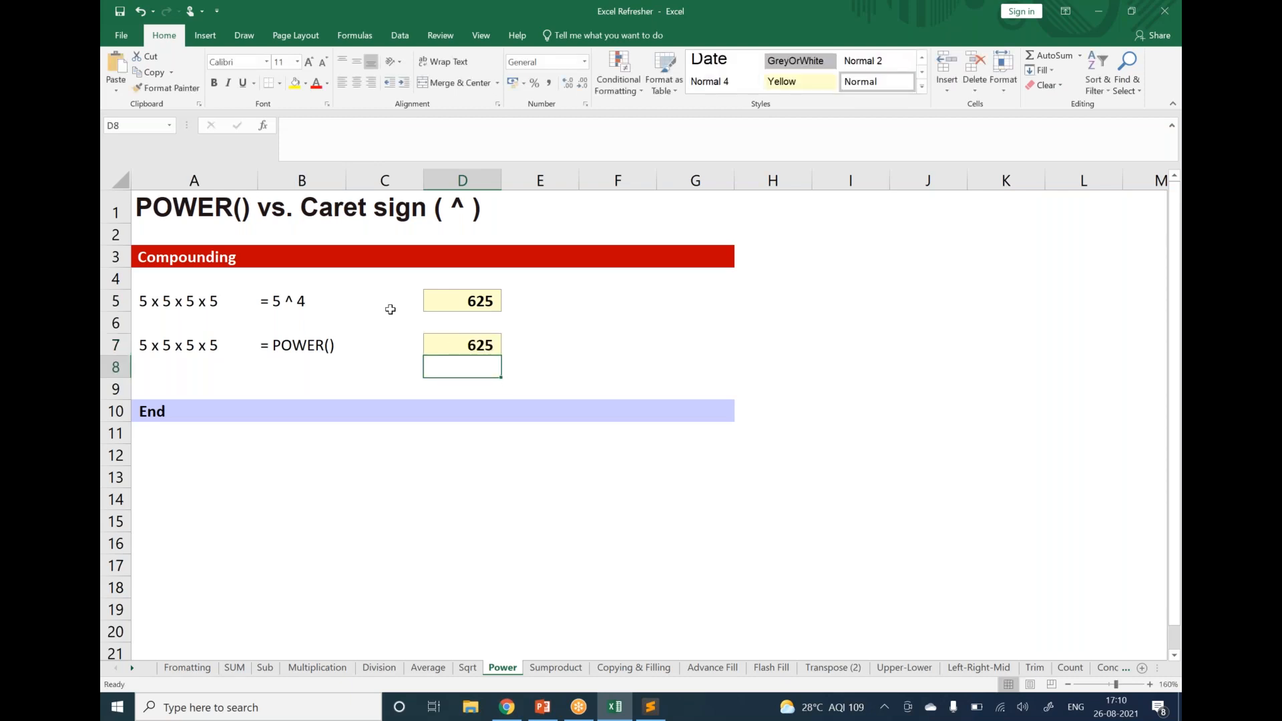
left_click(435, 305)
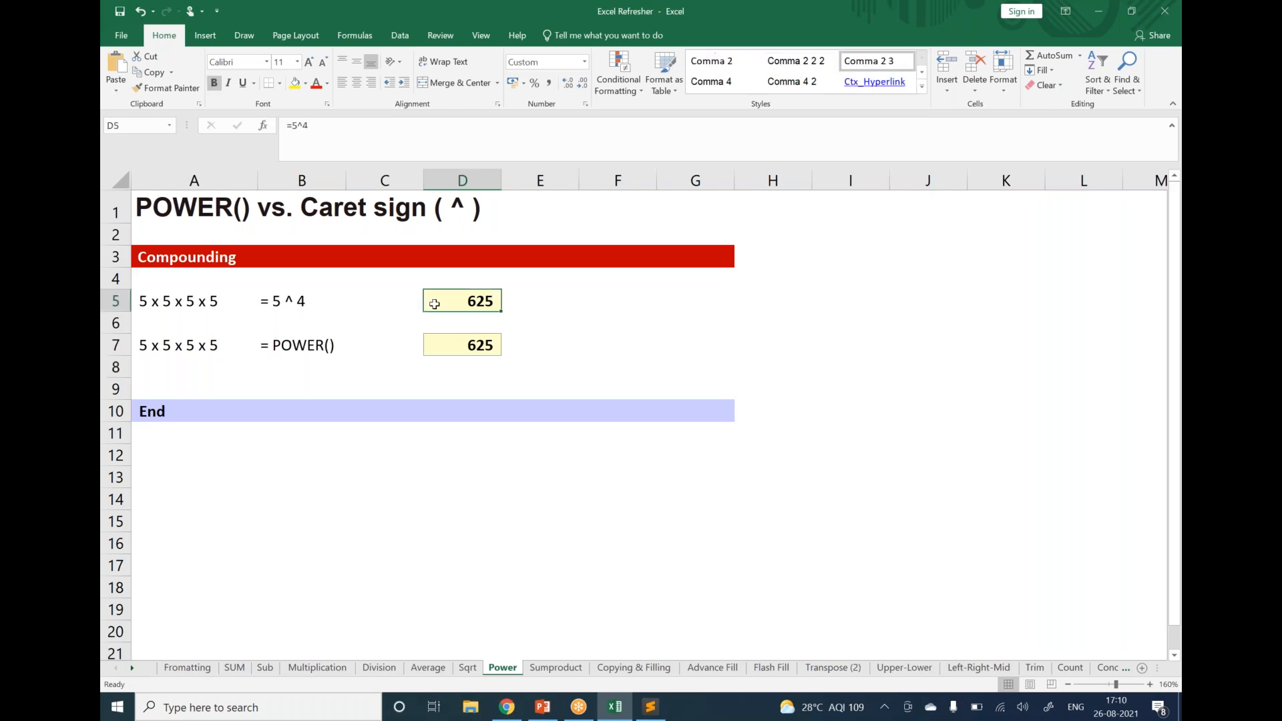
left_click(442, 336)
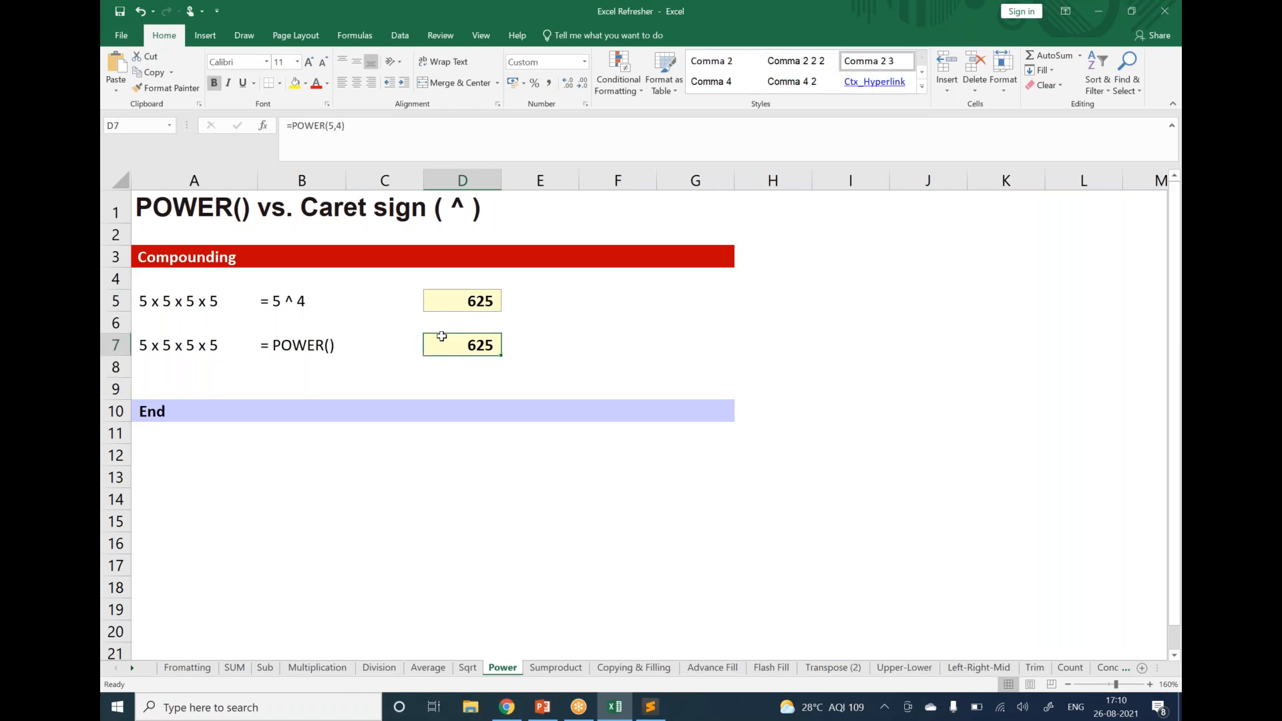
Step: Open the Sumproduct sheet, and switch to Sublime Text to add a sumproduct line a few lines below the calculations list
left_click(554, 667)
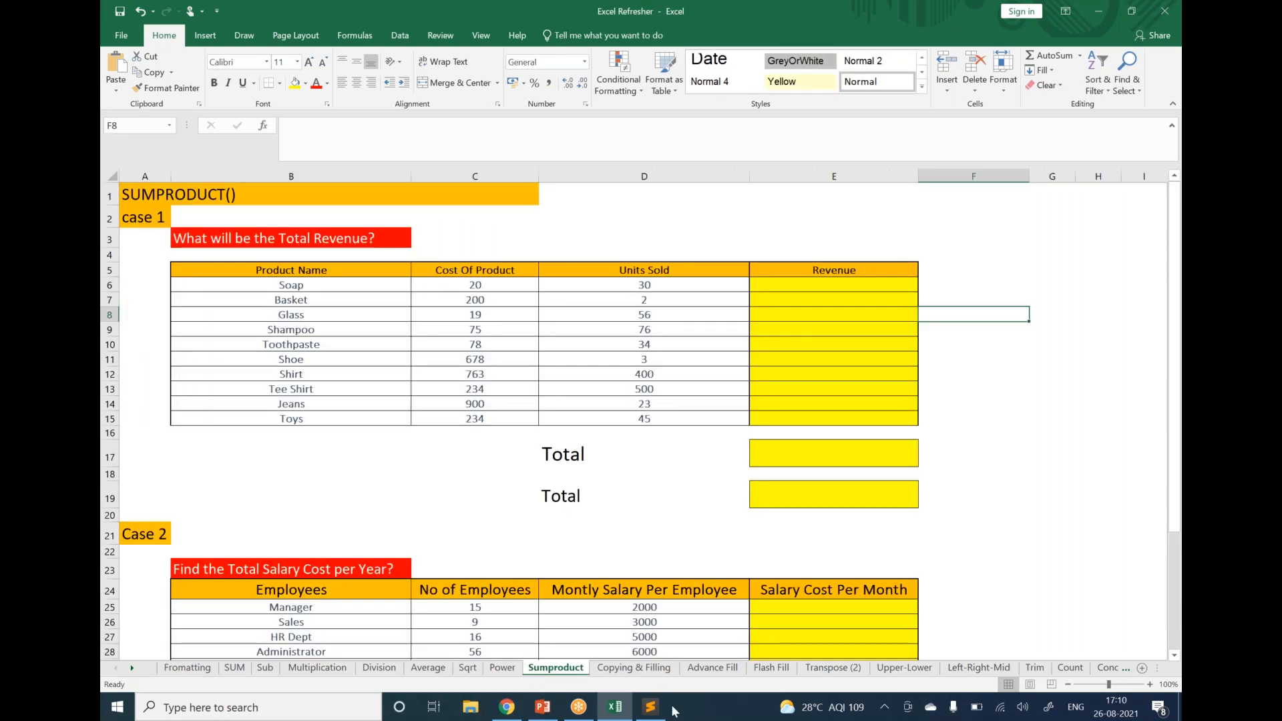
left_click(651, 706)
key("Return")
key("Return")
key("Return")
type("sumproduct")
key("Return")
key("Return")
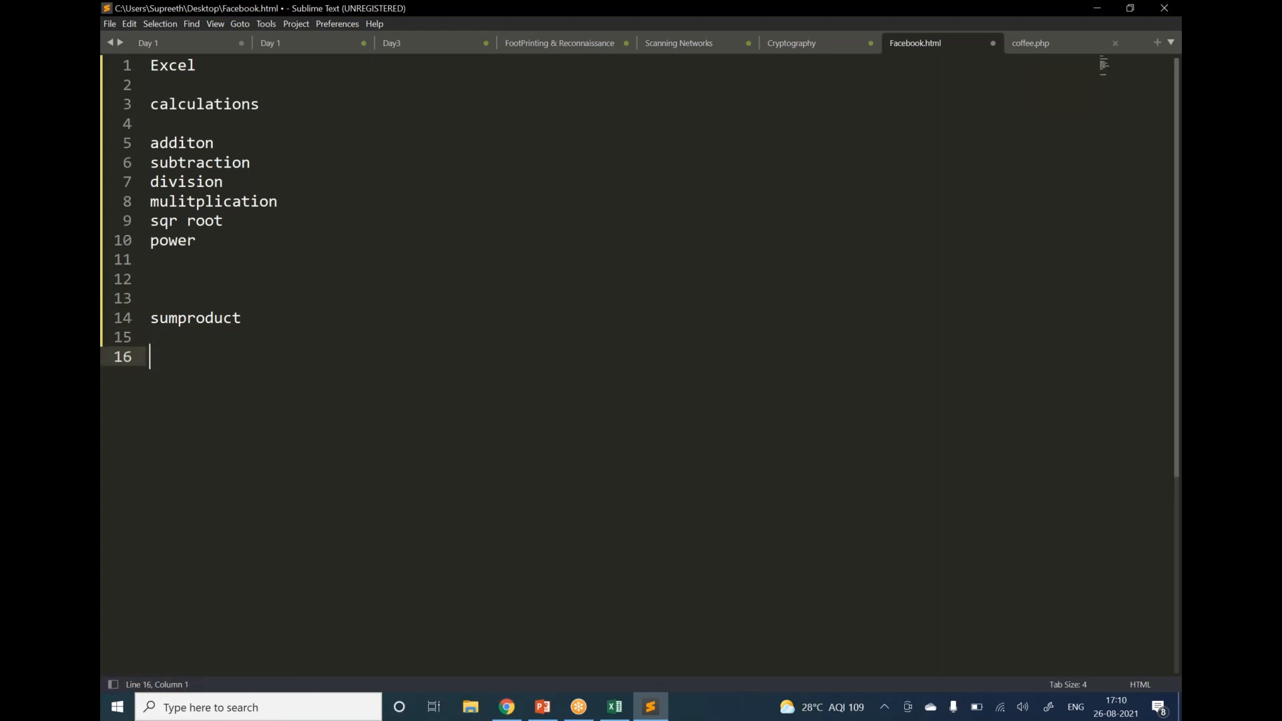
Step: Write the explanation "sum and product" in the notes, two lines below the sumproduct line
type("sum")
key("Return")
key("BackSpace")
type("and product")
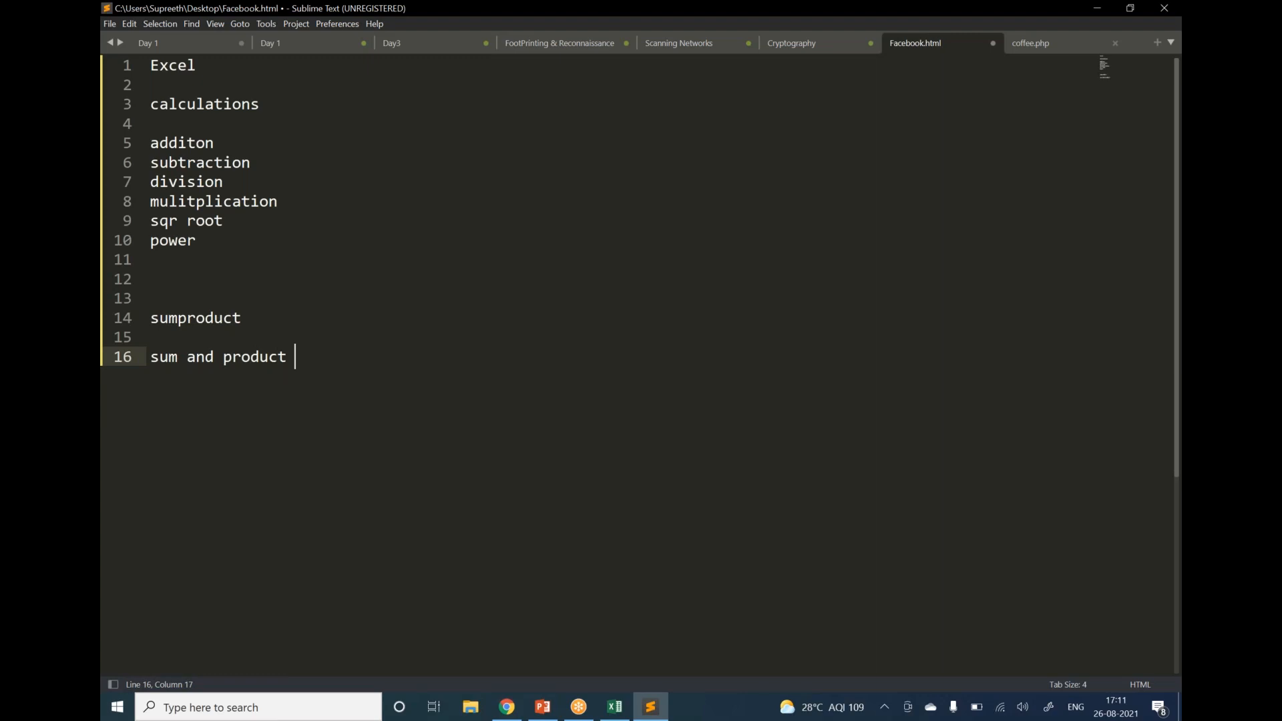
Step: Return to Excel and calculate the soap revenue in E6 with =C6*D6, multiplying product cost by units sold
left_click(615, 707)
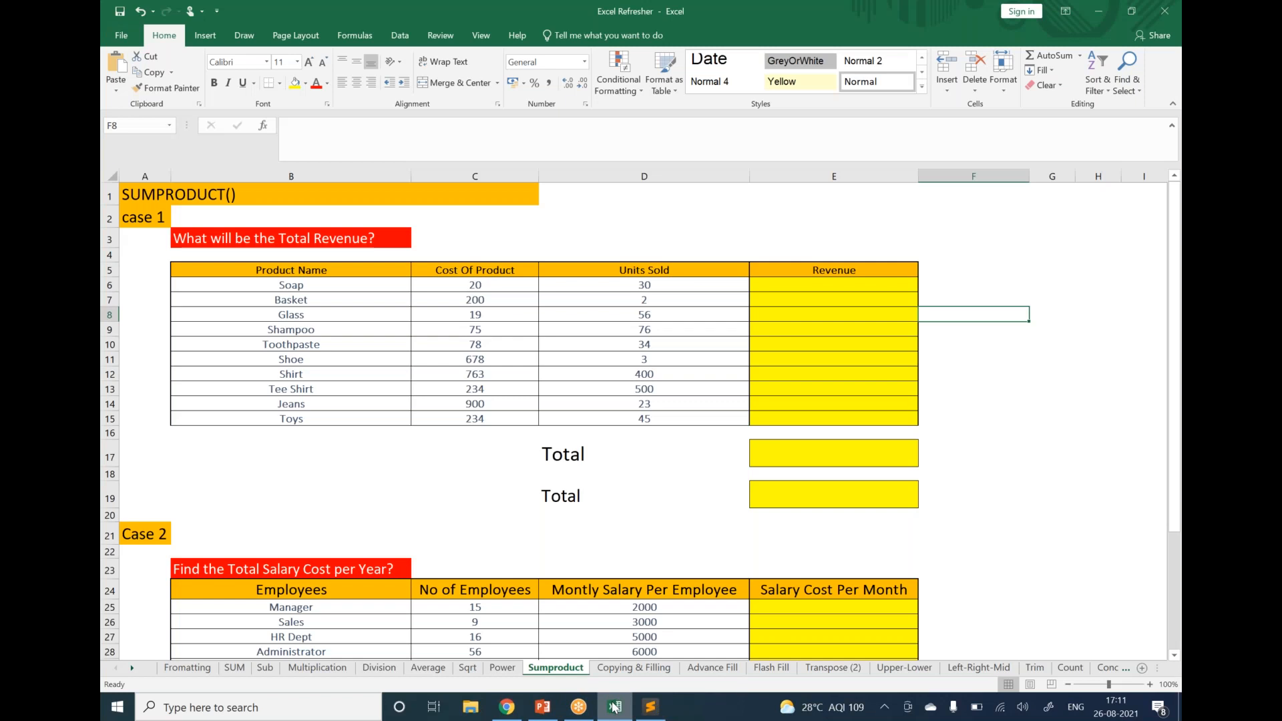
left_click(588, 457)
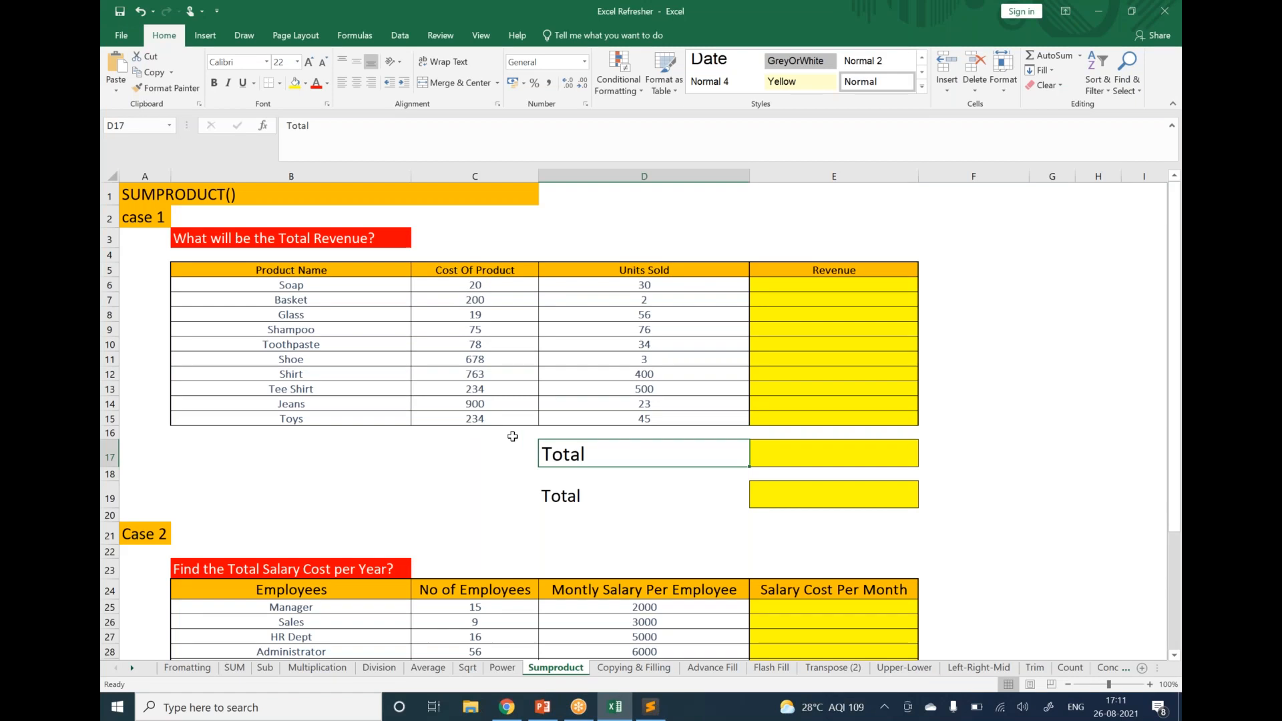
left_click_drag(477, 324, 486, 412)
left_click_drag(645, 270, 646, 418)
left_click(795, 287)
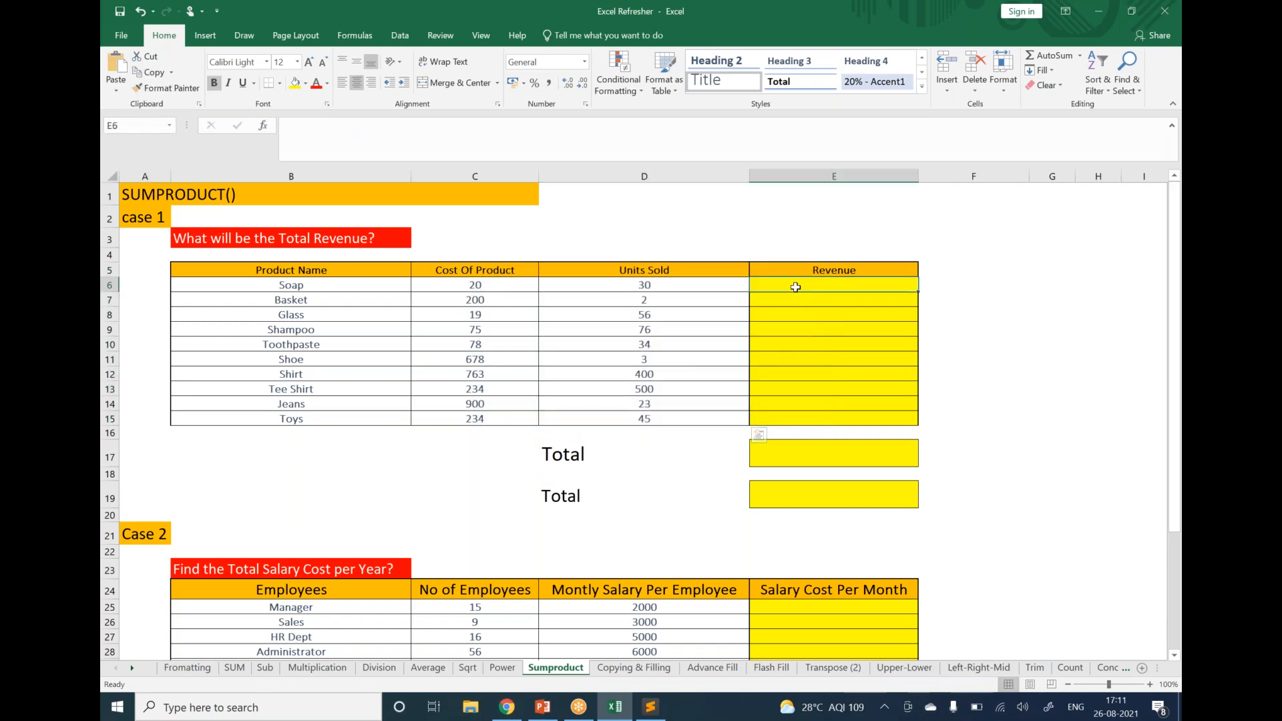
type("=")
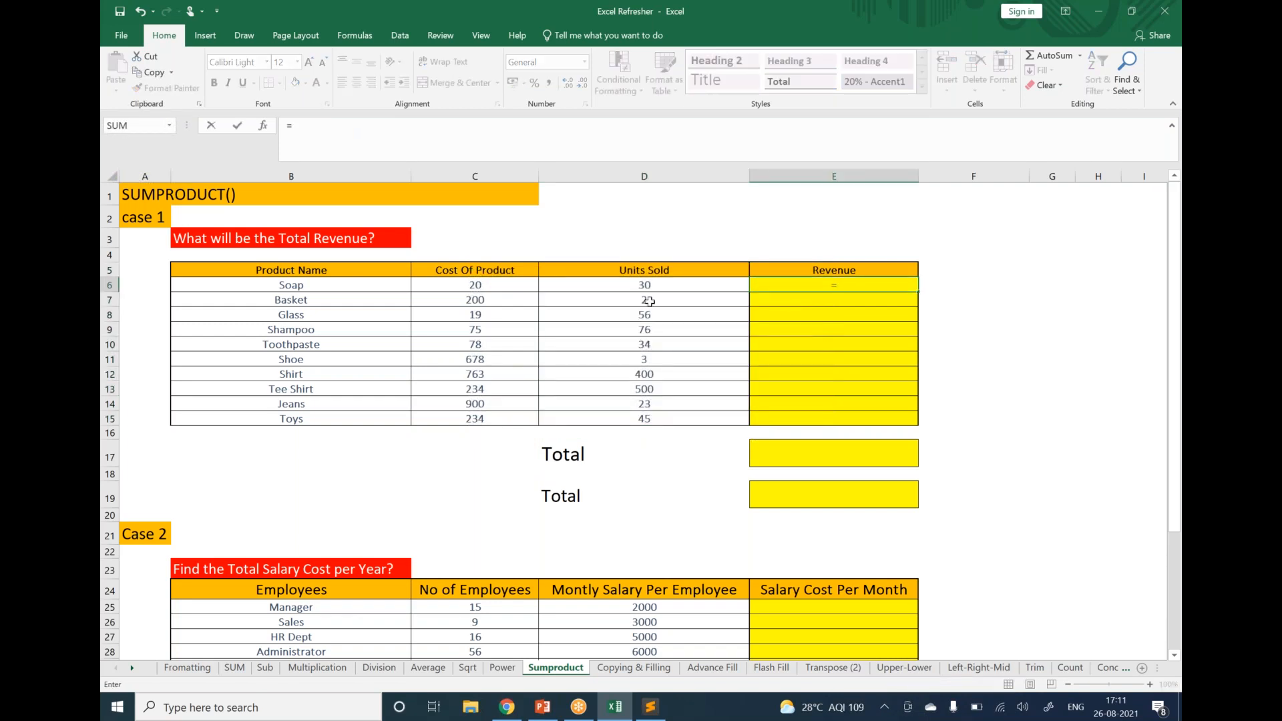
left_click(513, 287)
type("*")
left_click(613, 288)
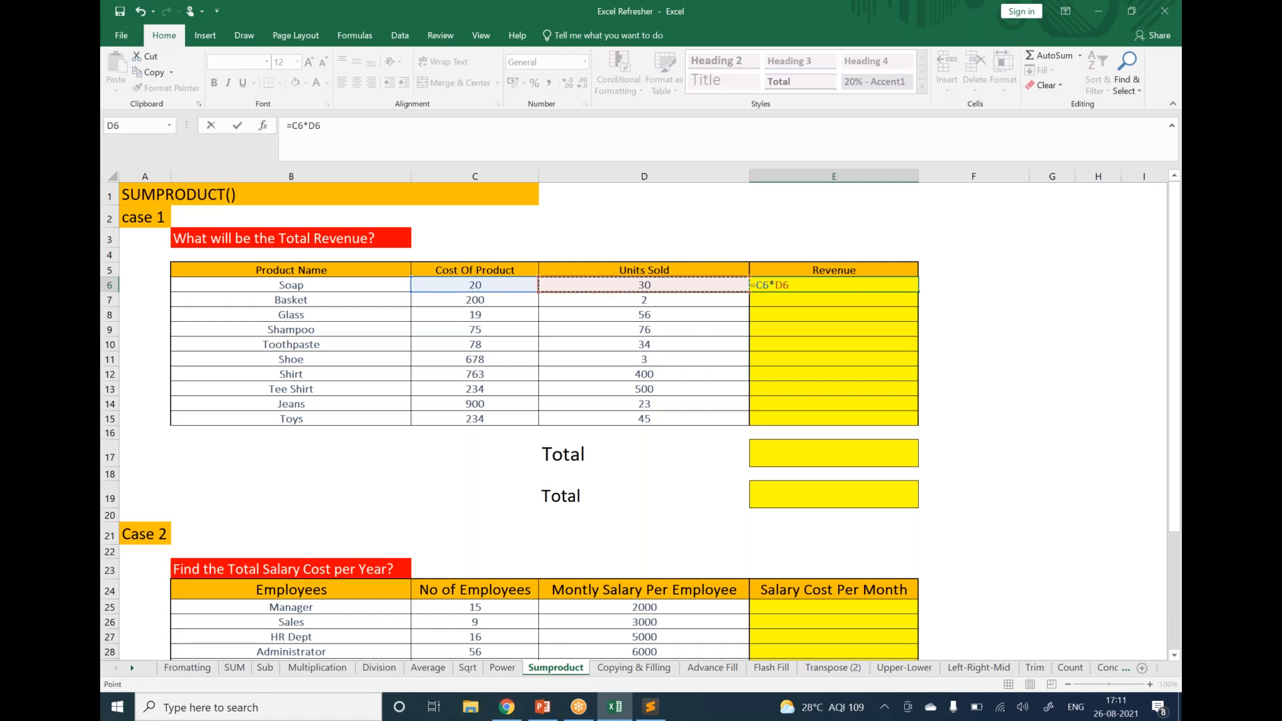
key("Return")
Step: Calculate the basket revenue in E7 with =C7*D7
type("=")
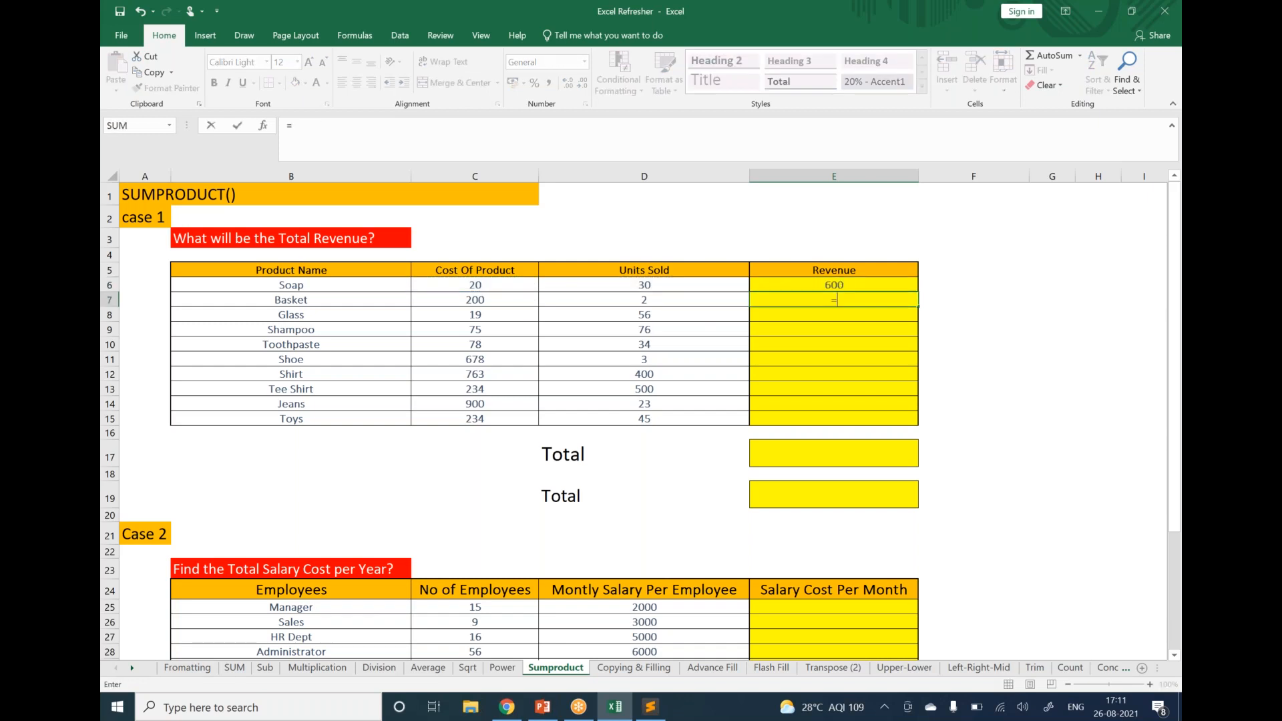
left_click(506, 299)
type("*")
left_click(560, 297)
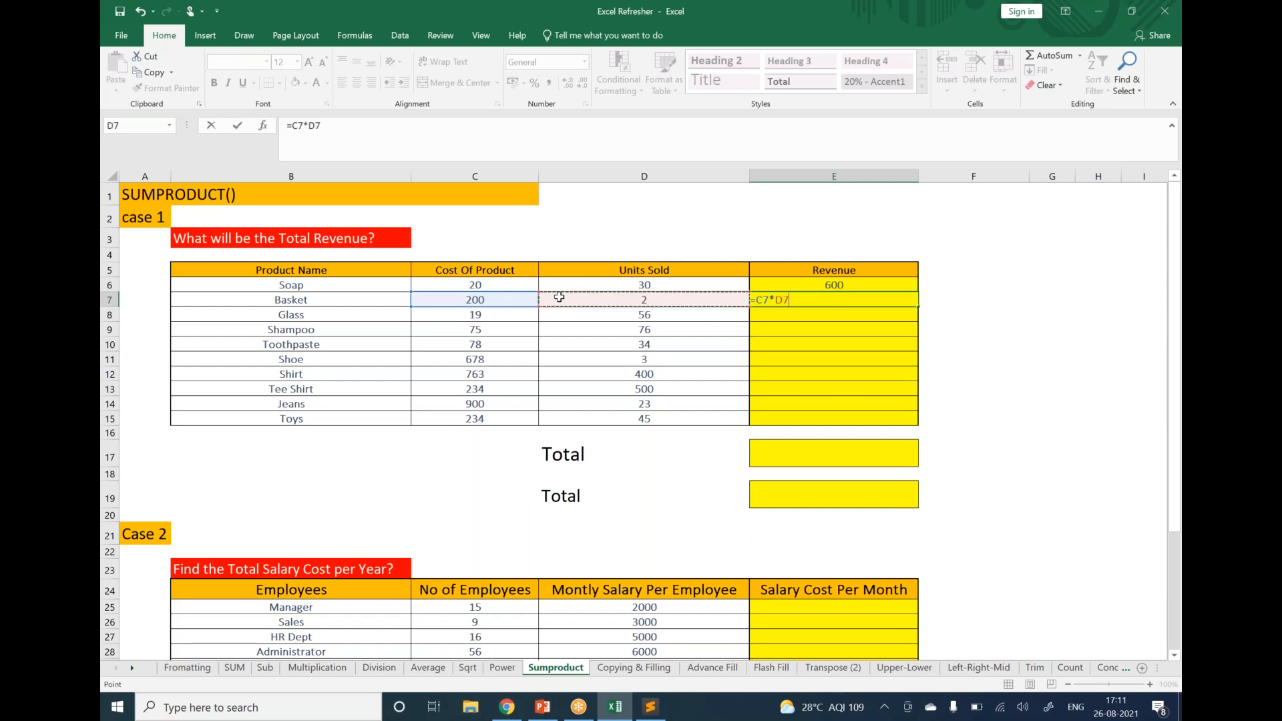
key("Return")
Step: Calculate the glass revenue in E8 with =C8*D8, and fill the revenue formula down the column to E15
type("=")
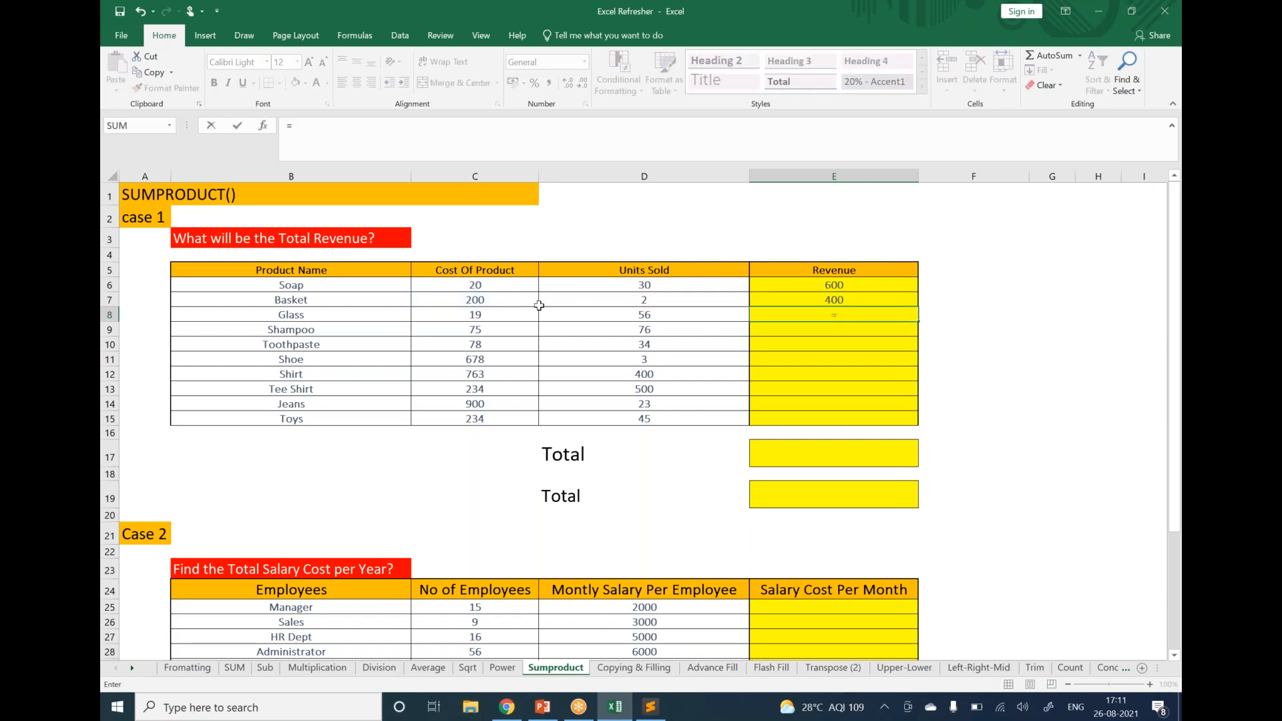
left_click(503, 317)
type("*")
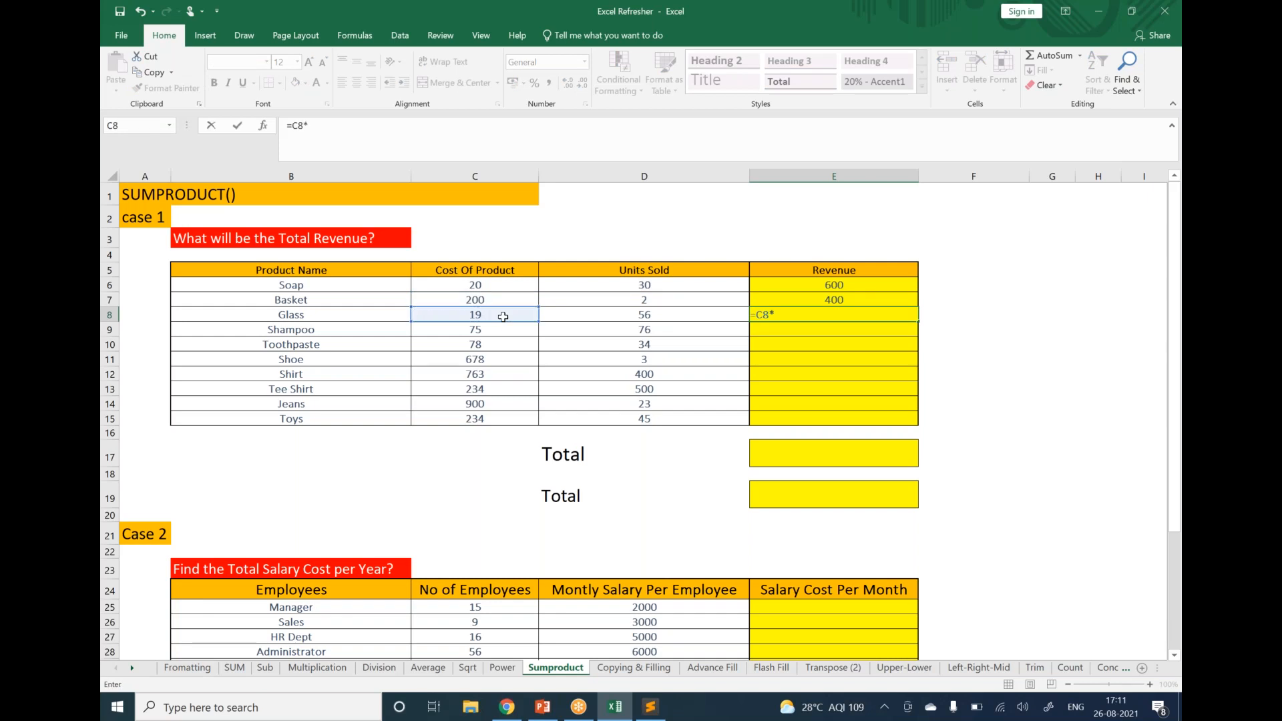
left_click(585, 321)
key("Return")
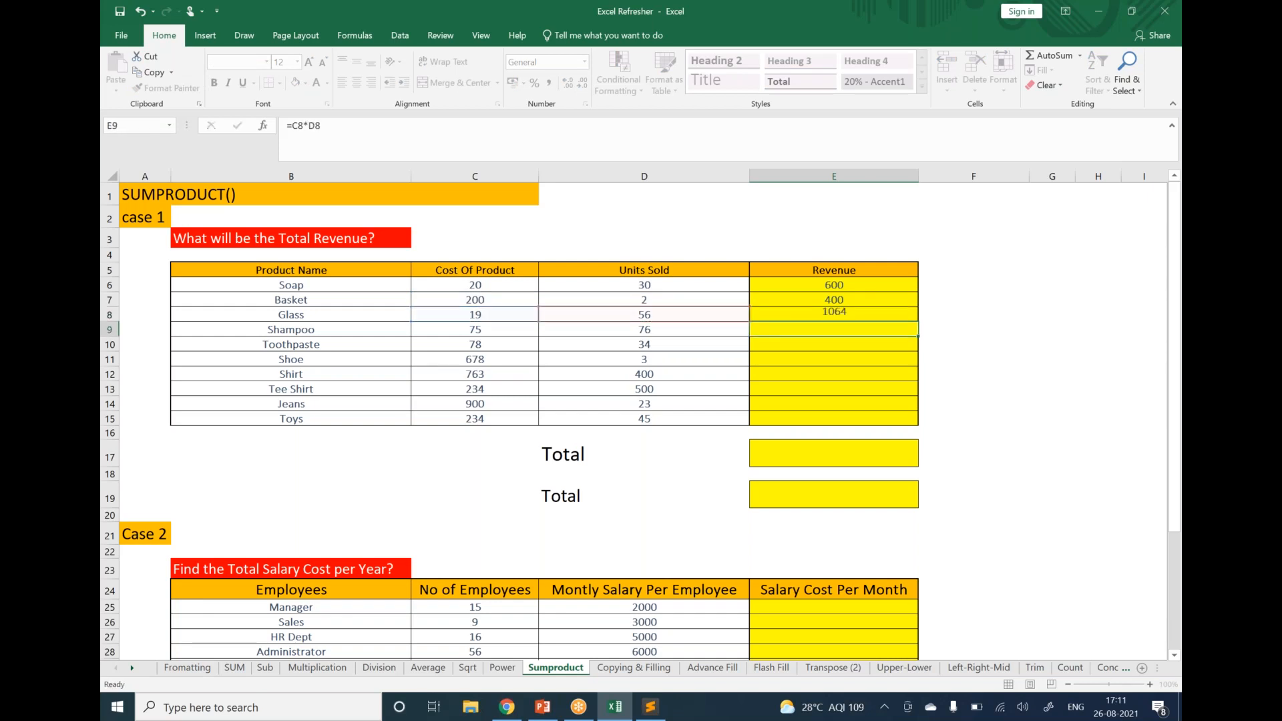
left_click_drag(874, 292, 905, 425)
left_click_drag(851, 286, 847, 421)
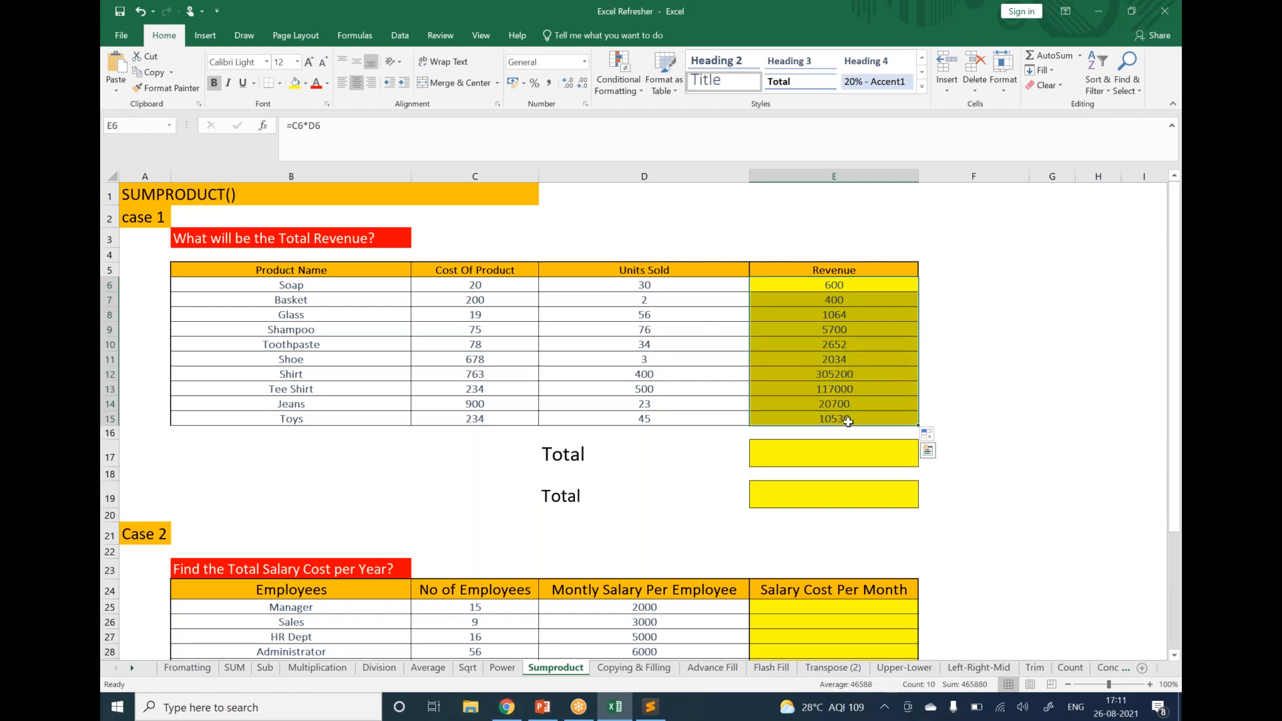
Step: Total the revenue column in E17 with =SUM(E6:E15)
left_click(846, 451)
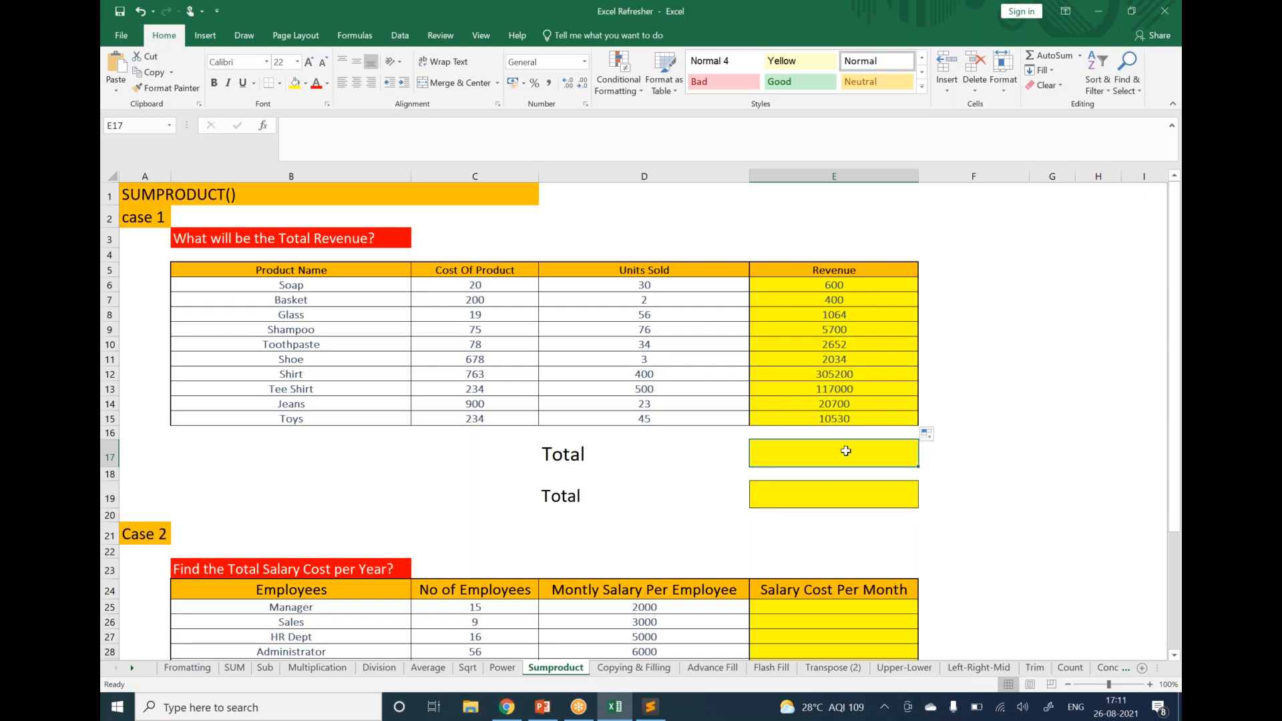
type("=sum")
key("Tab")
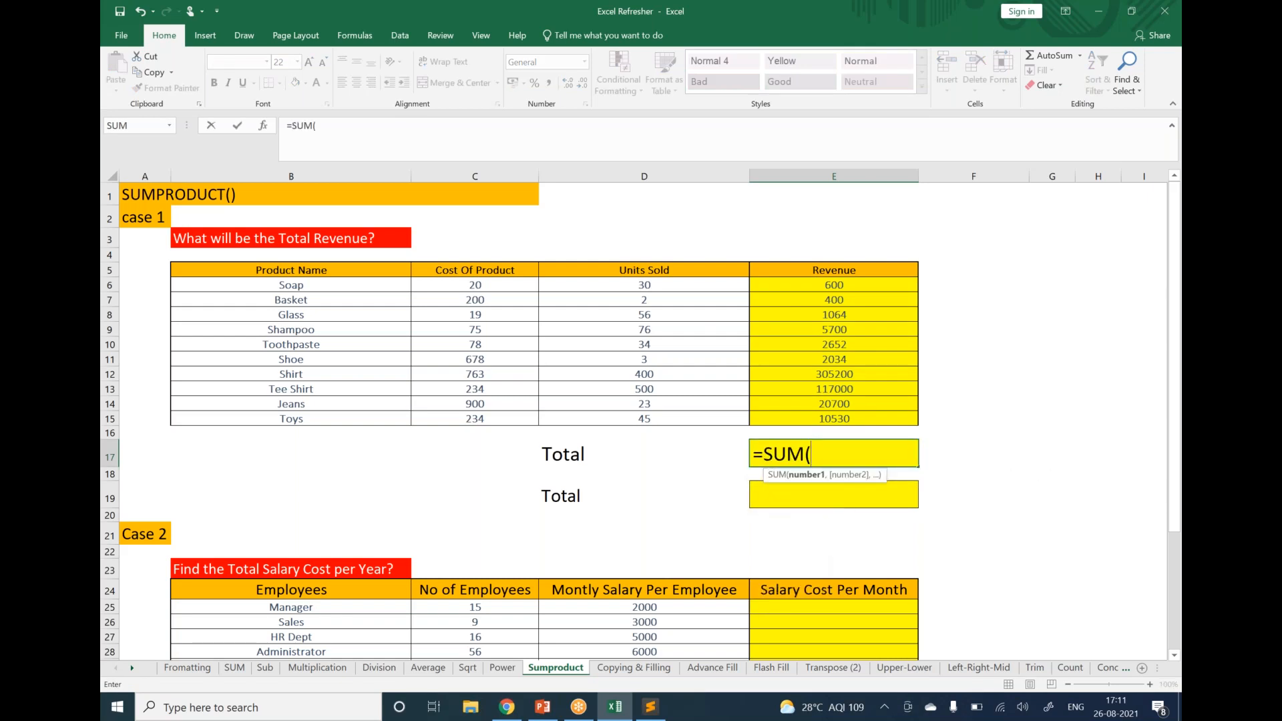
left_click_drag(821, 287, 807, 417)
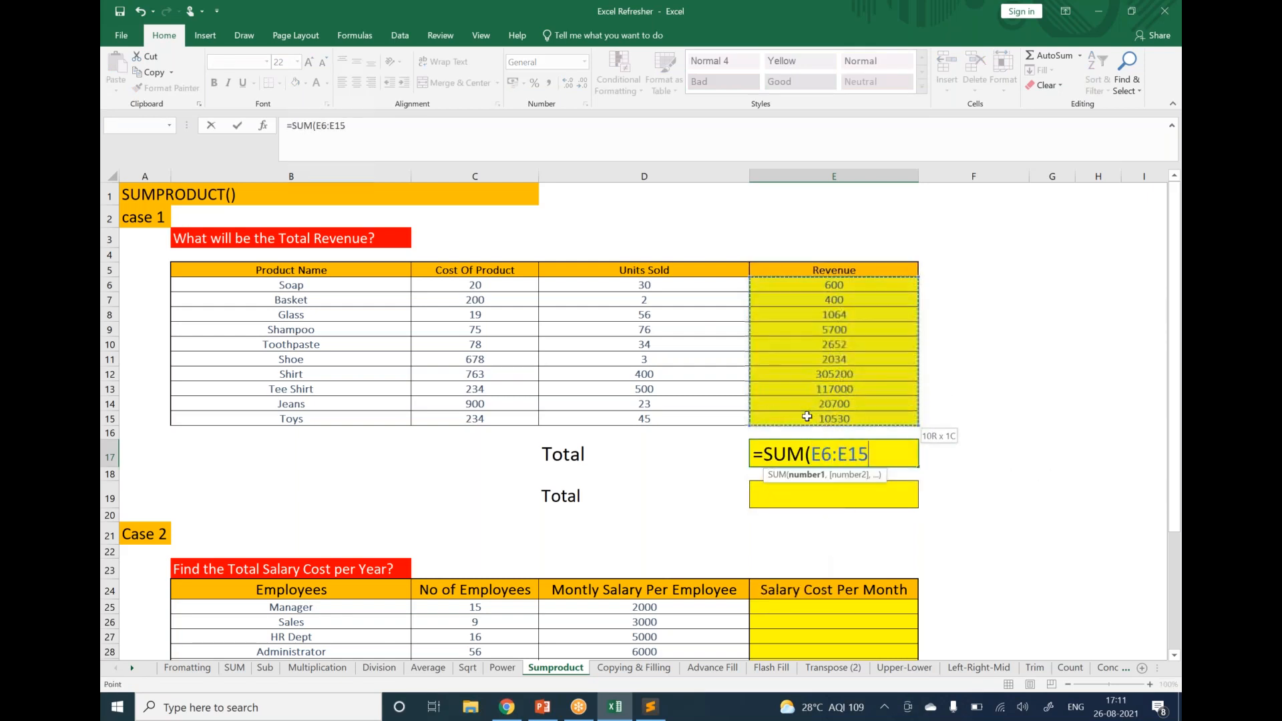
key("ctrl+Return")
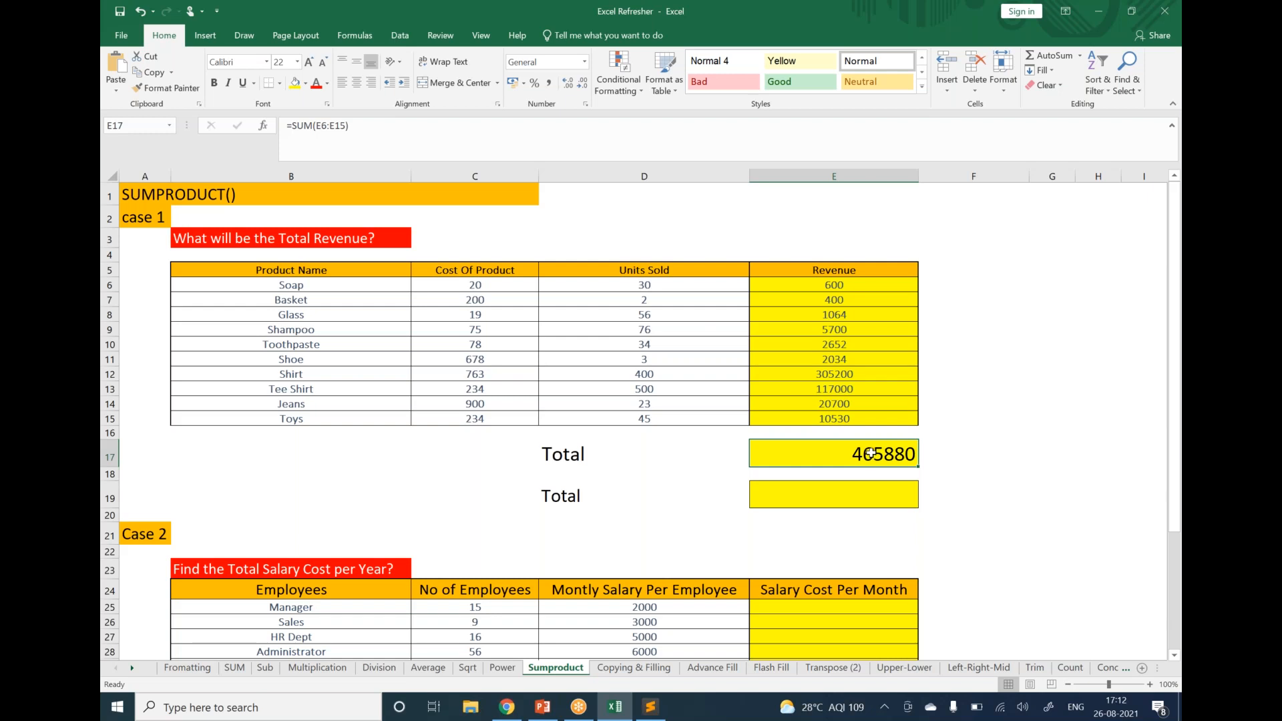
Step: Calculate the total revenue directly from cost and units in E19 with =SUMPRODUCT(C6:C15,D6:D15)
left_click(859, 502)
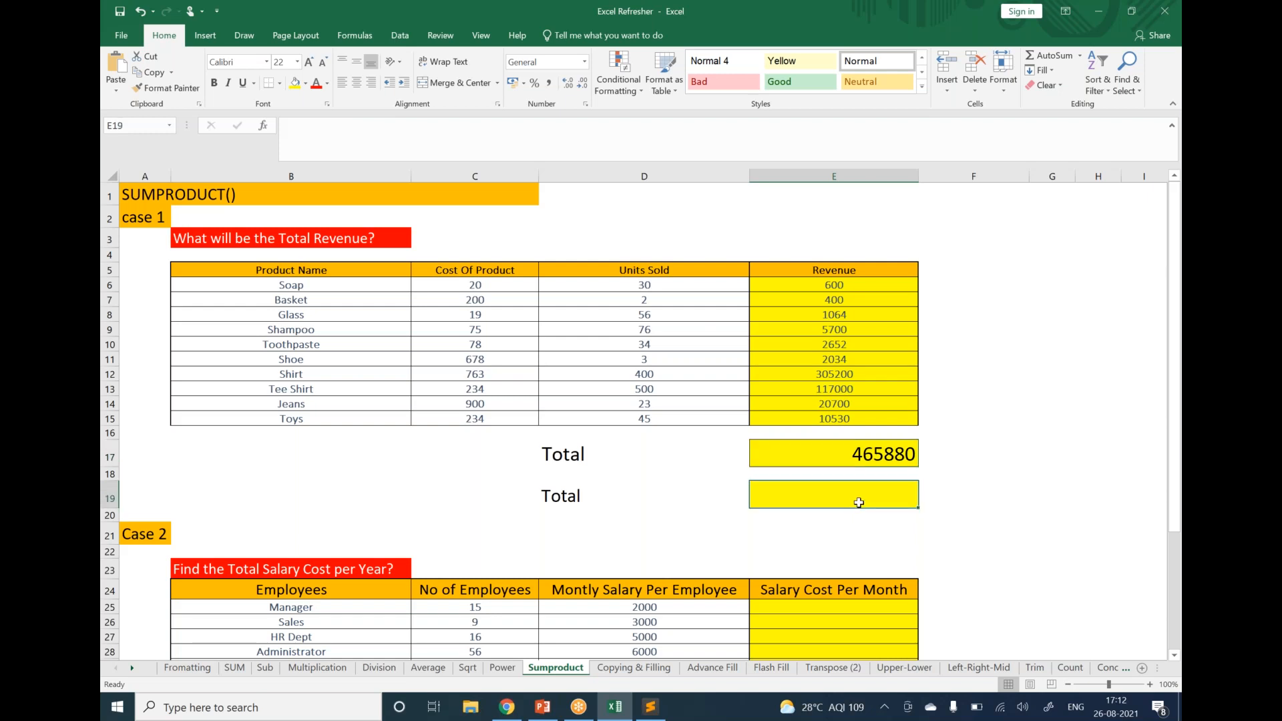
type("=sumpr")
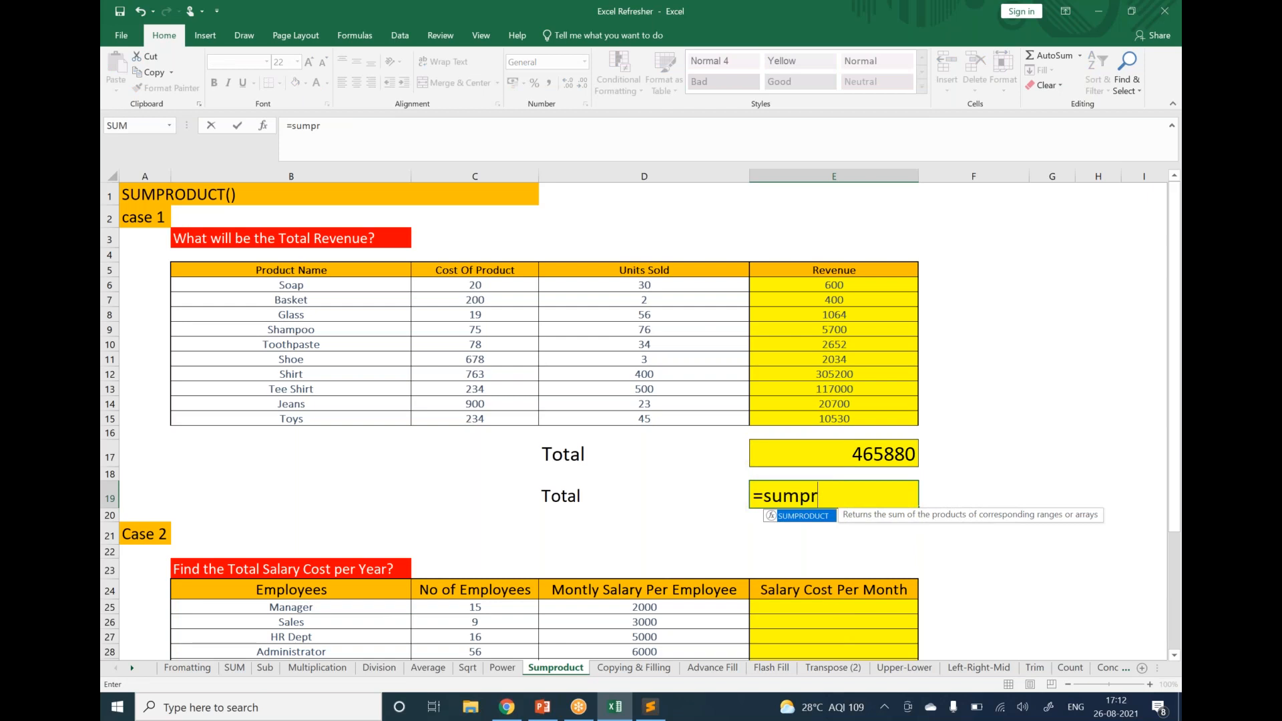
key("Tab")
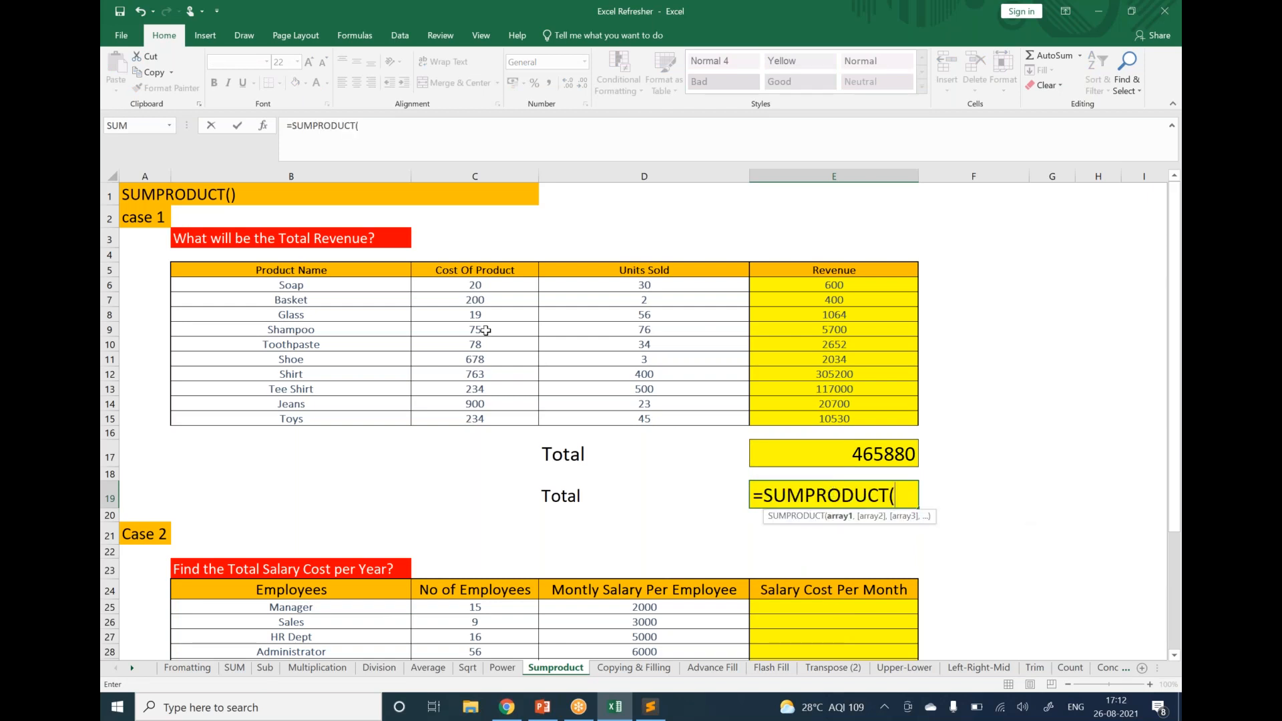
left_click_drag(478, 289, 473, 416)
type(",")
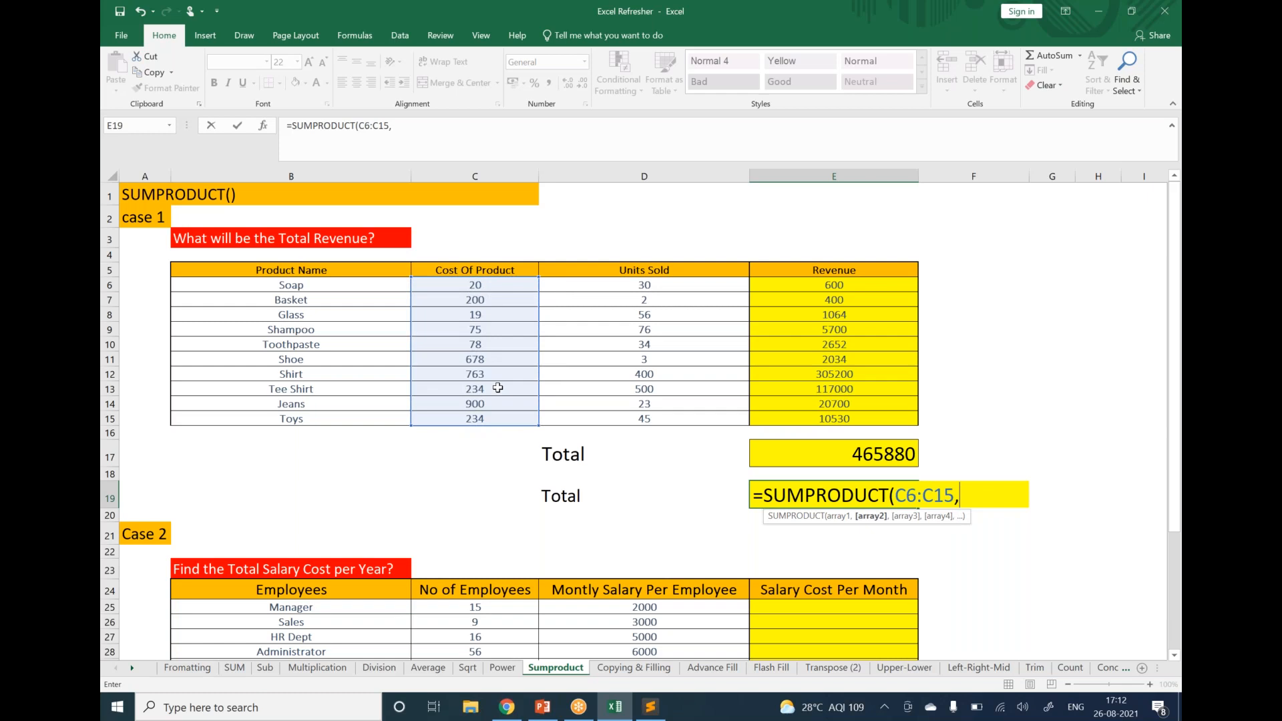
left_click_drag(594, 287, 583, 414)
type(")")
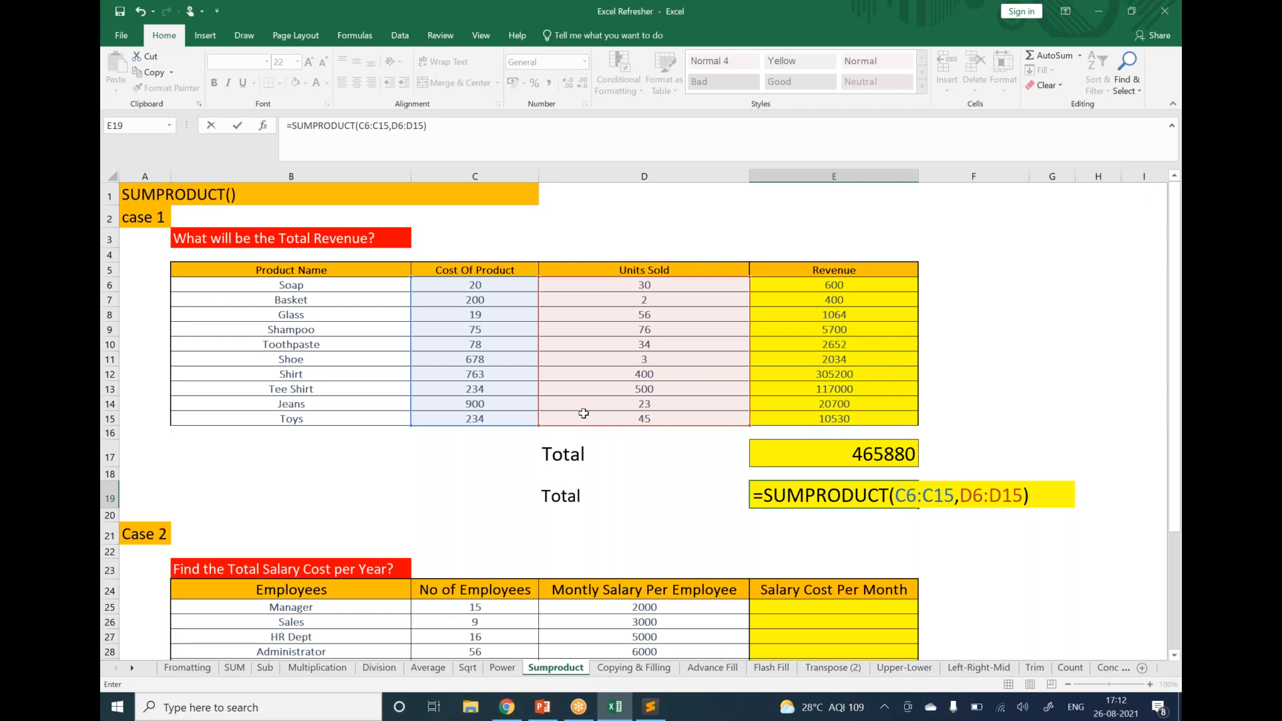
key("Return")
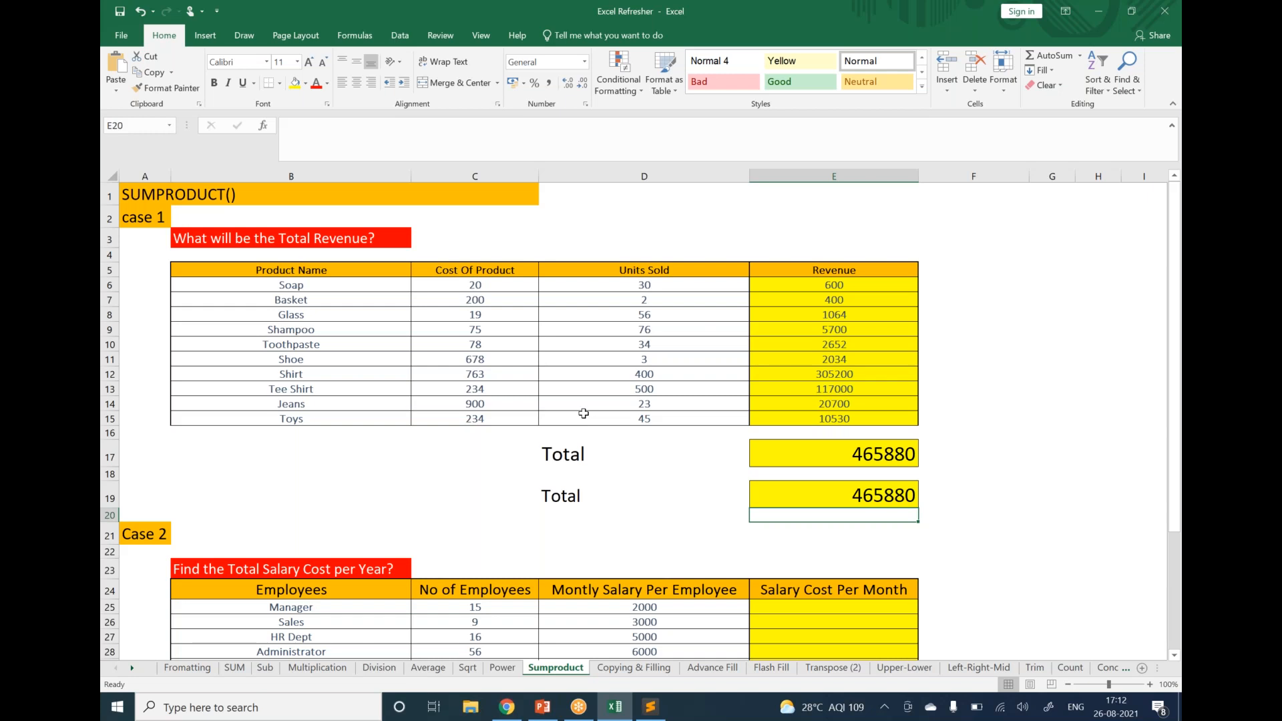
Step: Calculate the total salary per month for Case 2 in E34 with =SUMPRODUCT(C25:C32,D25:D32)
scroll(619, 425, "down", 5)
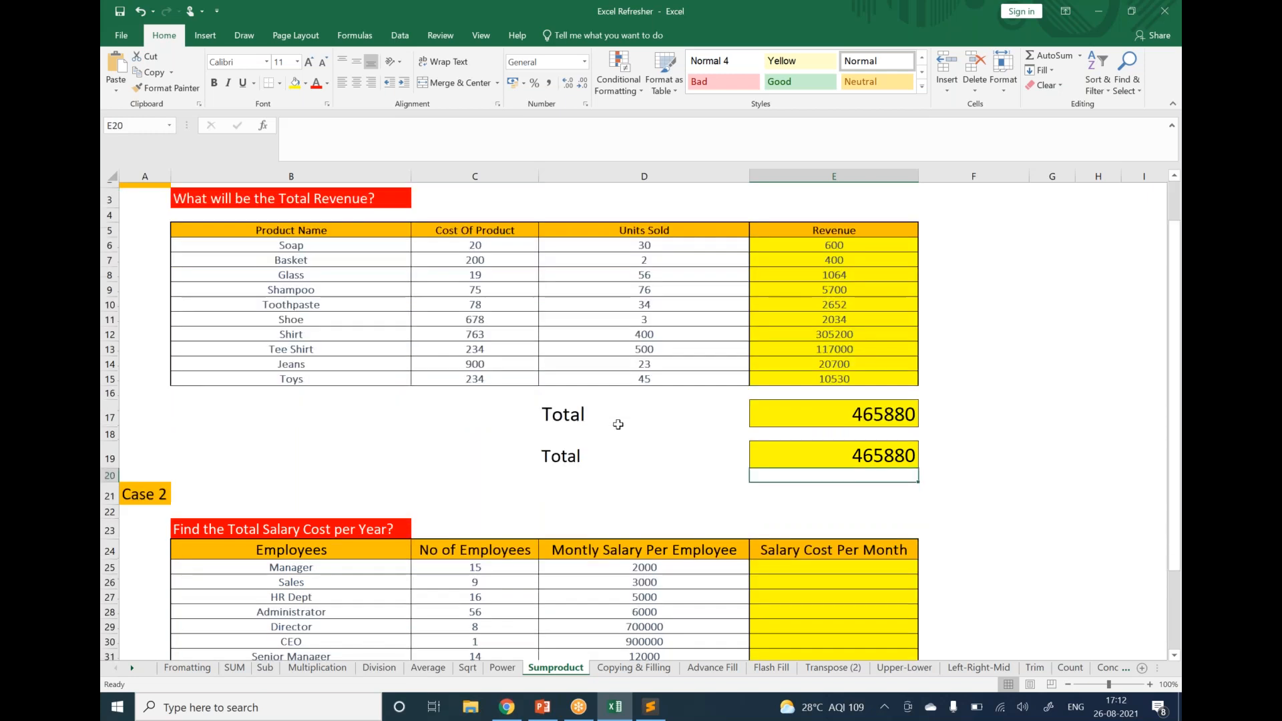
left_click(158, 297)
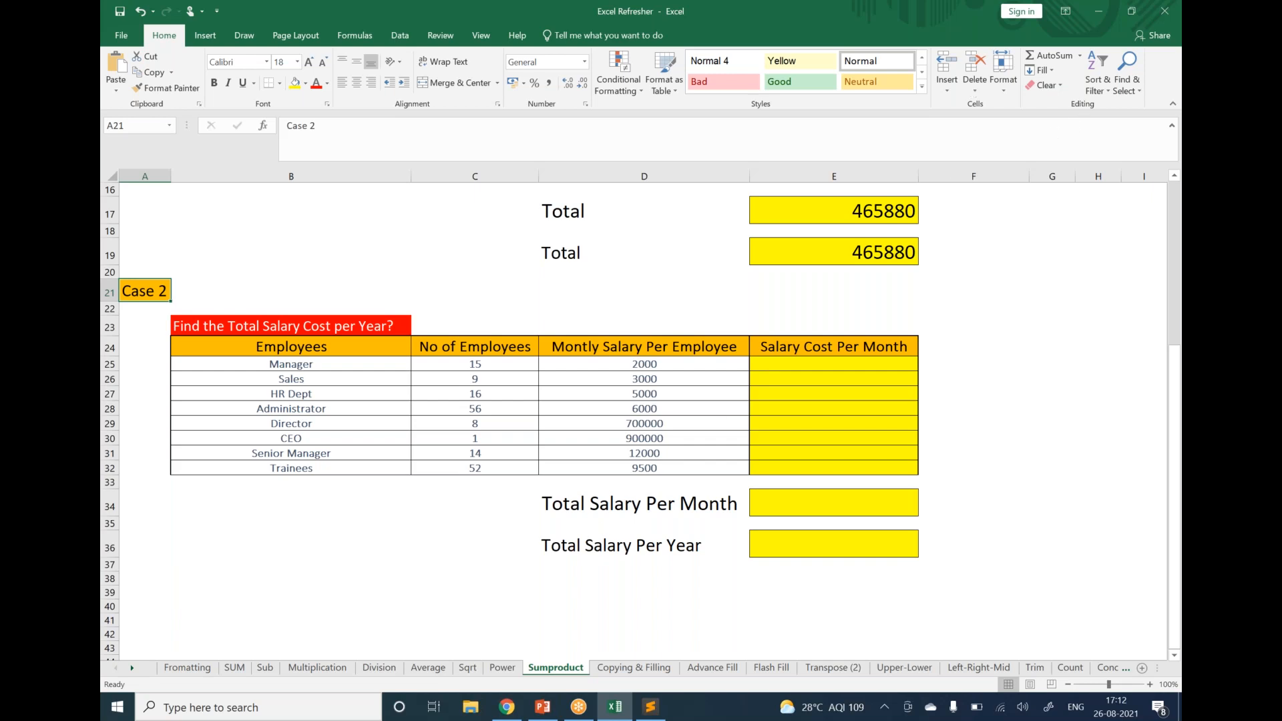
left_click(863, 681)
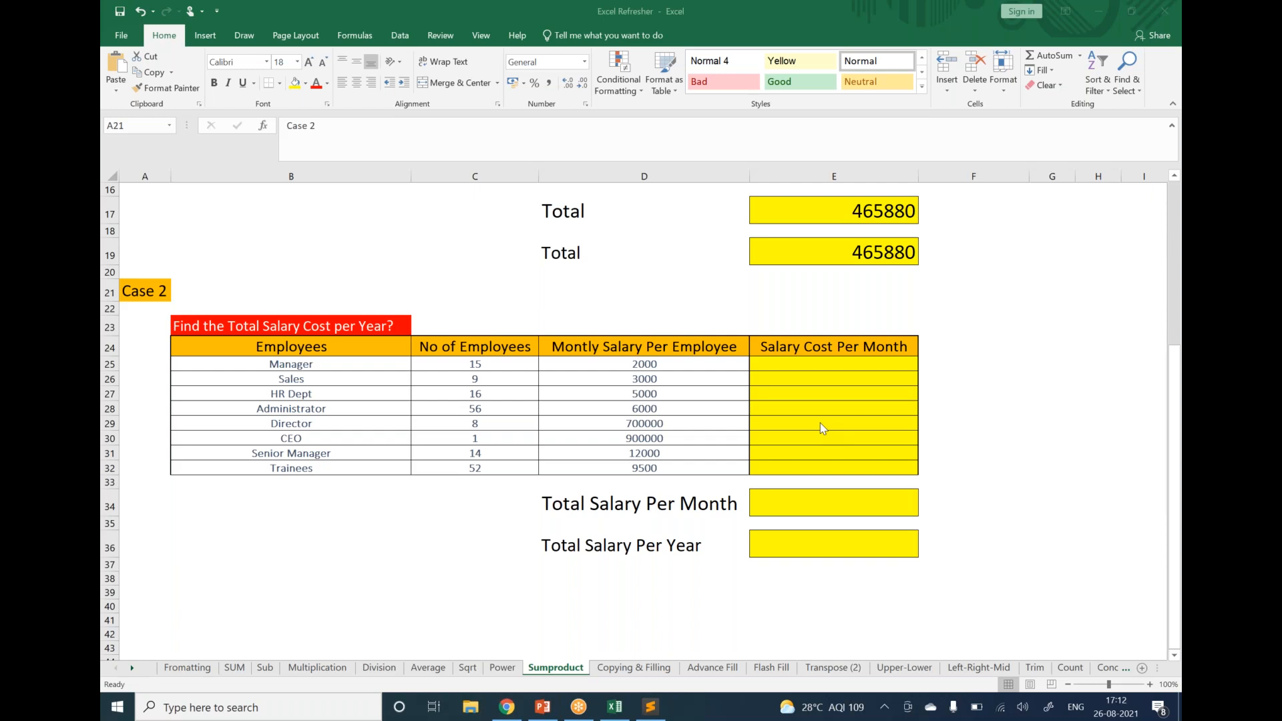
left_click(793, 374)
left_click_drag(793, 373, 803, 466)
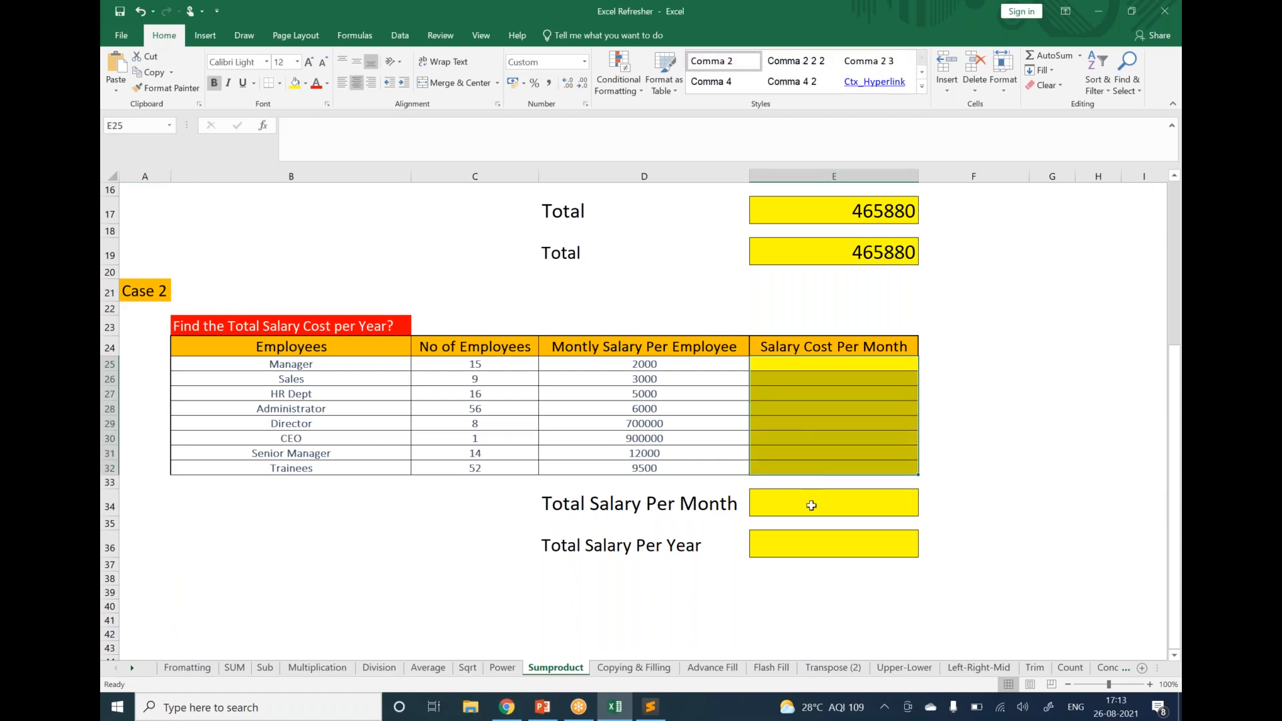
left_click(786, 506)
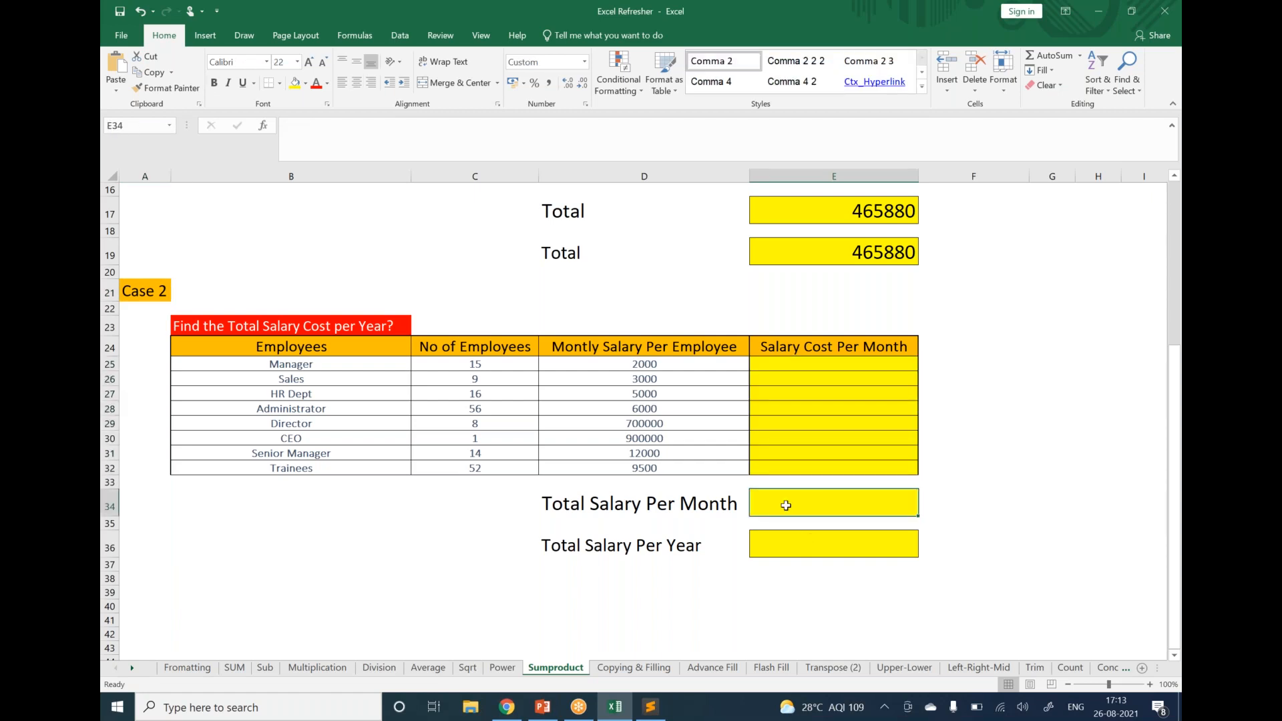
type("=sumpr")
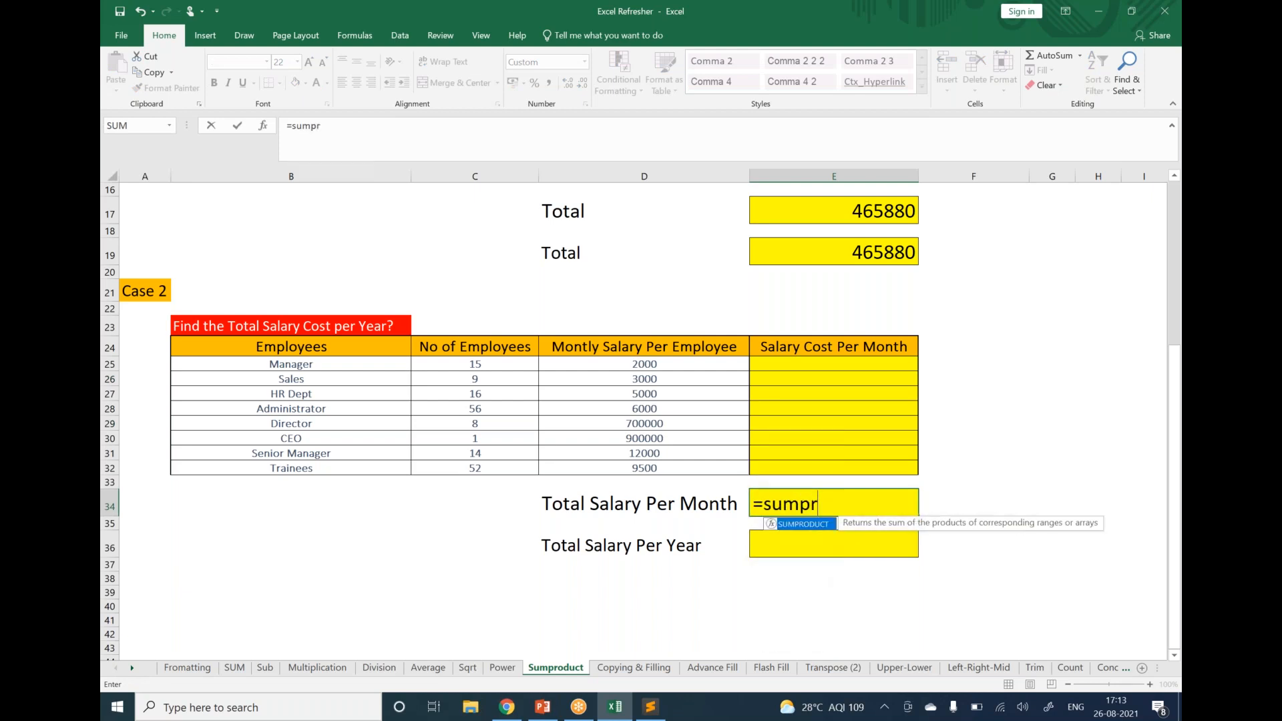
key("Tab")
left_click_drag(474, 366, 473, 464)
type(",")
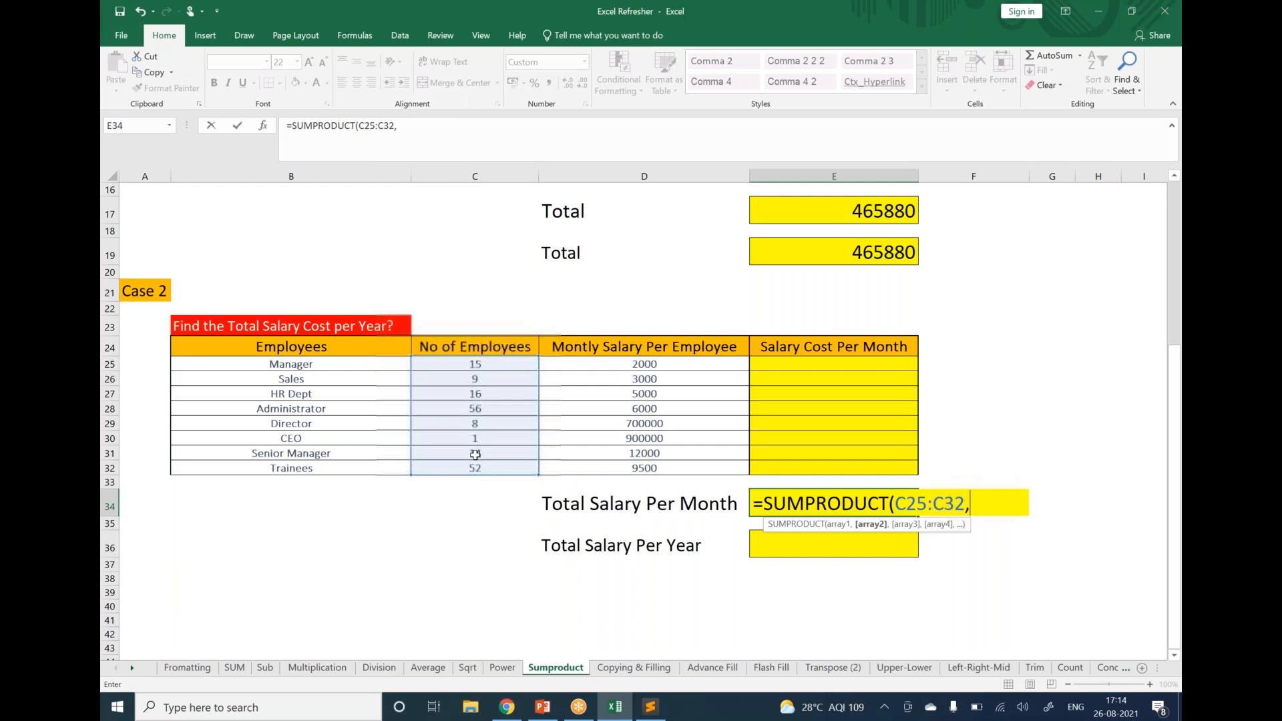
left_click_drag(634, 364, 625, 469)
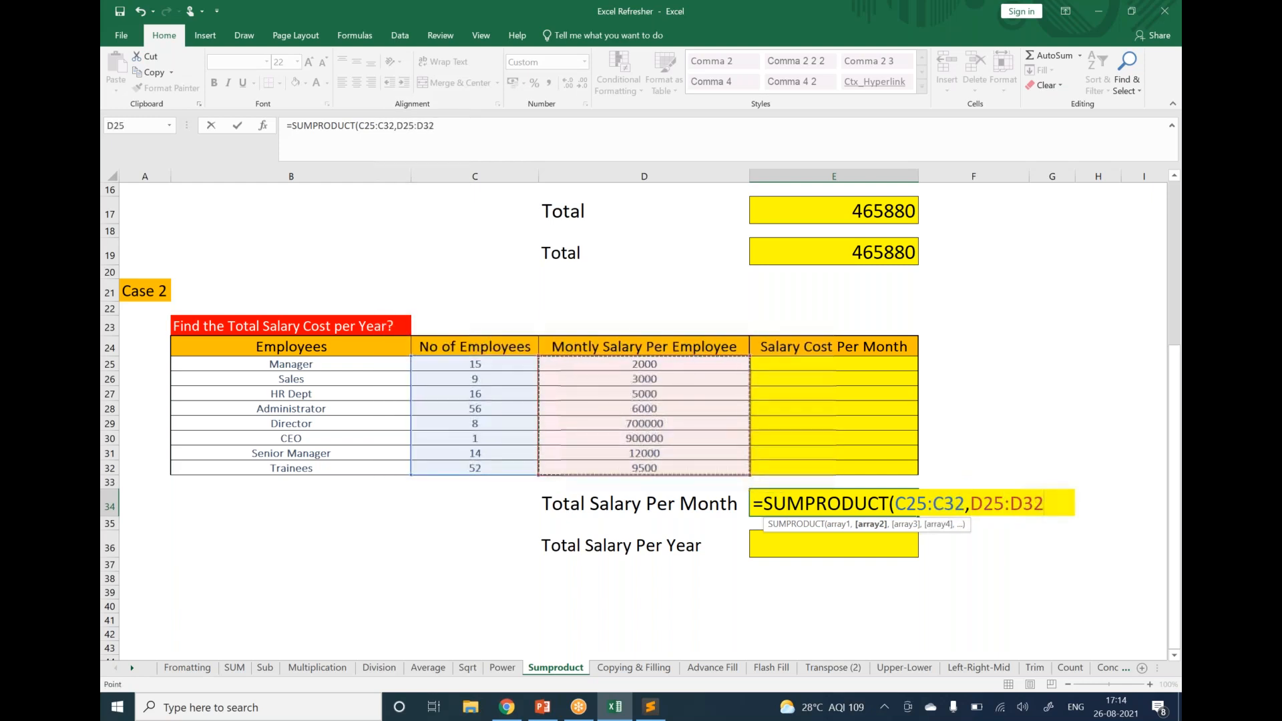
type(")")
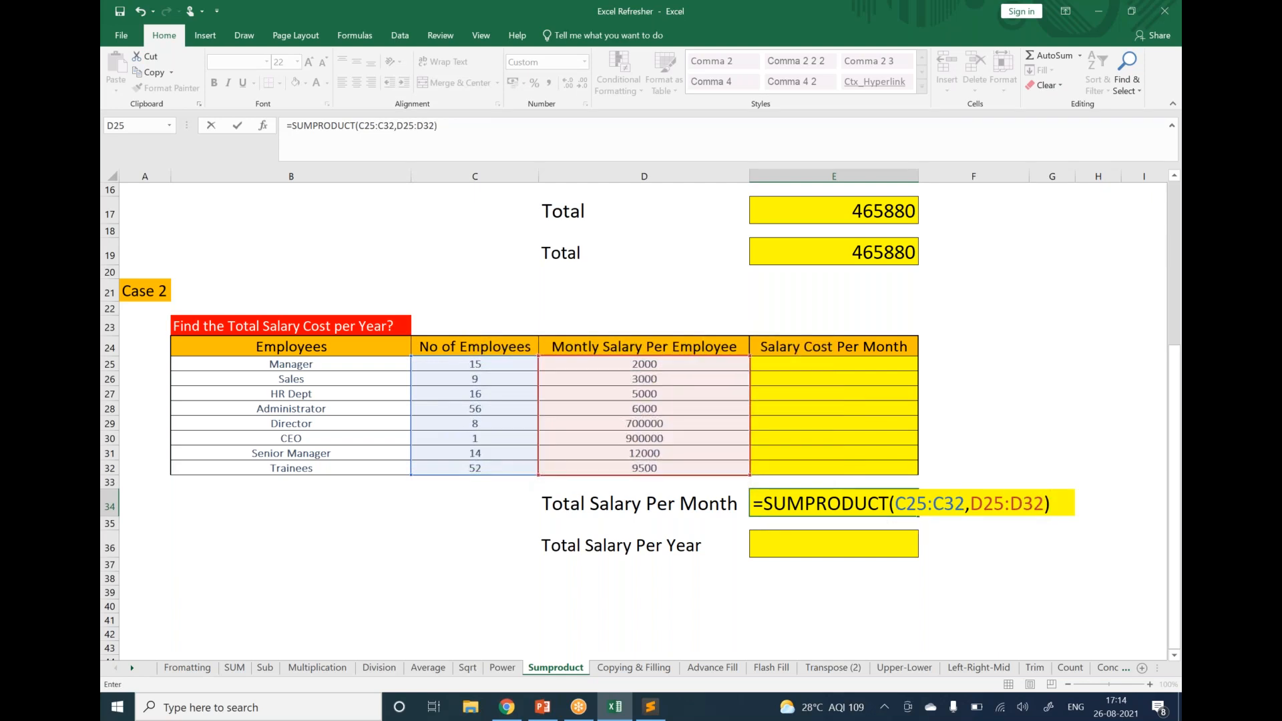
key("Return")
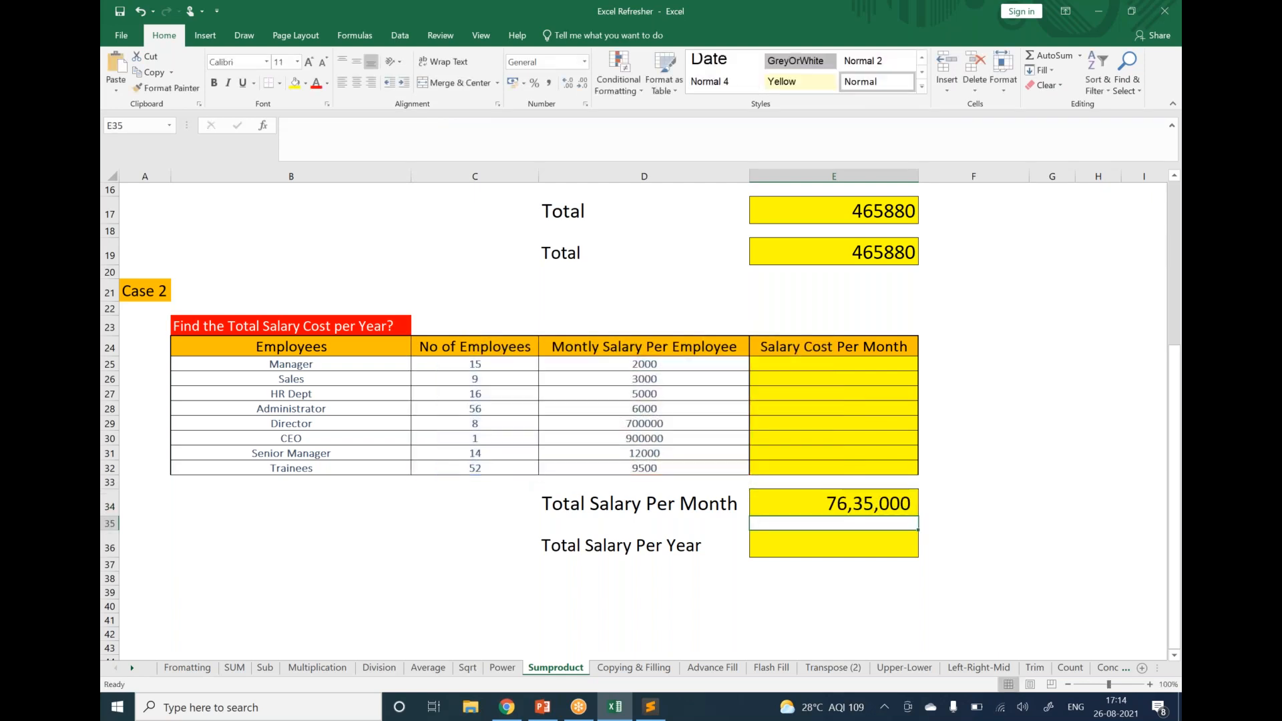
Step: Calculate the total salary per year in E36 with =E34*12
left_click(643, 547)
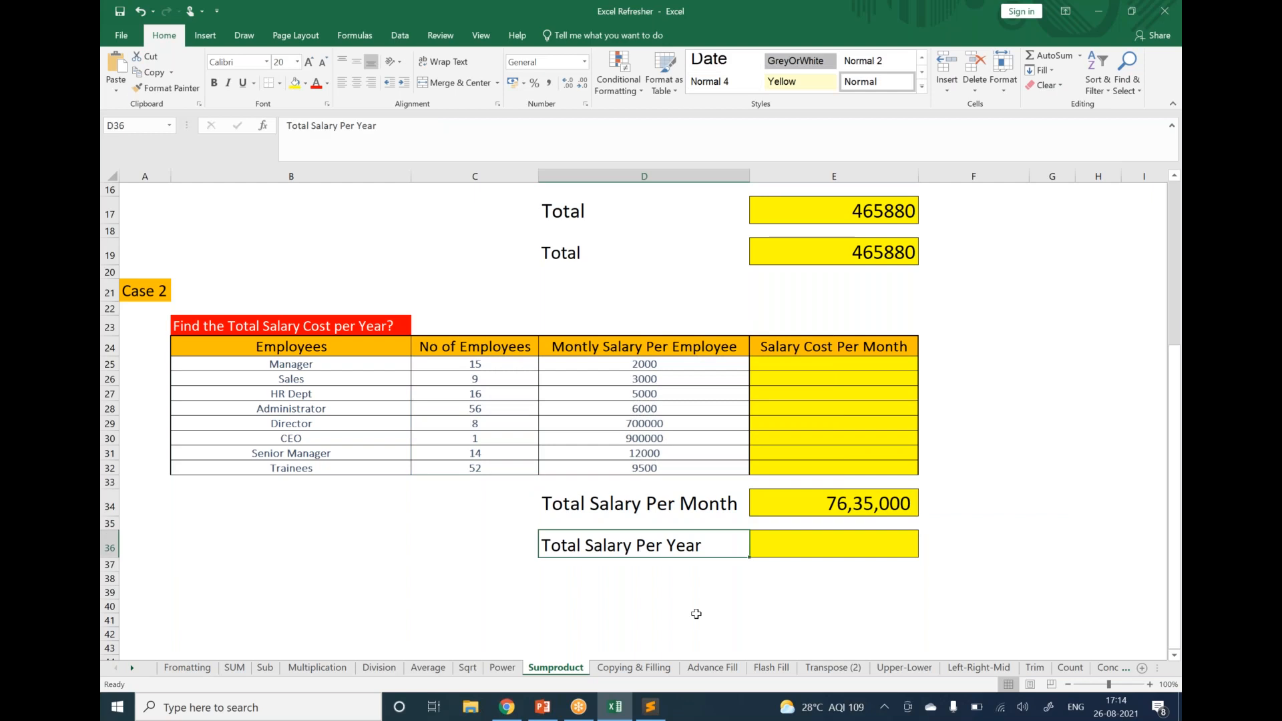
left_click(777, 551)
type("=")
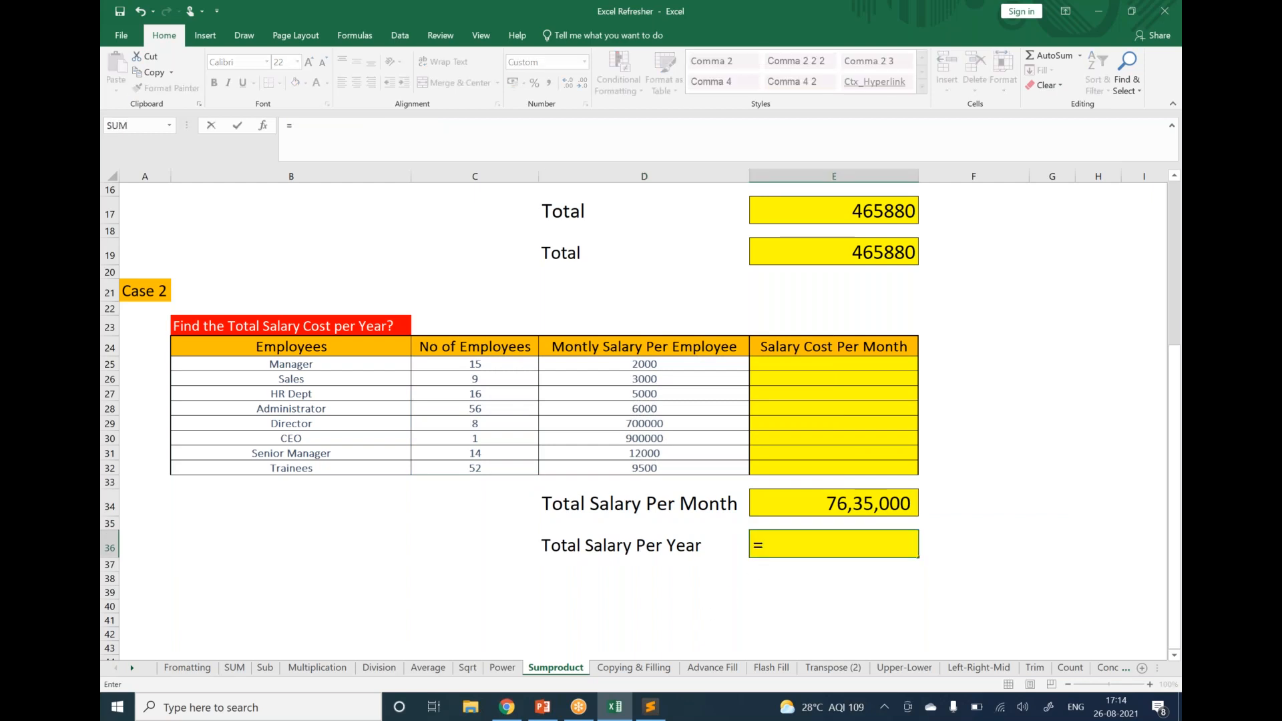
left_click(808, 500)
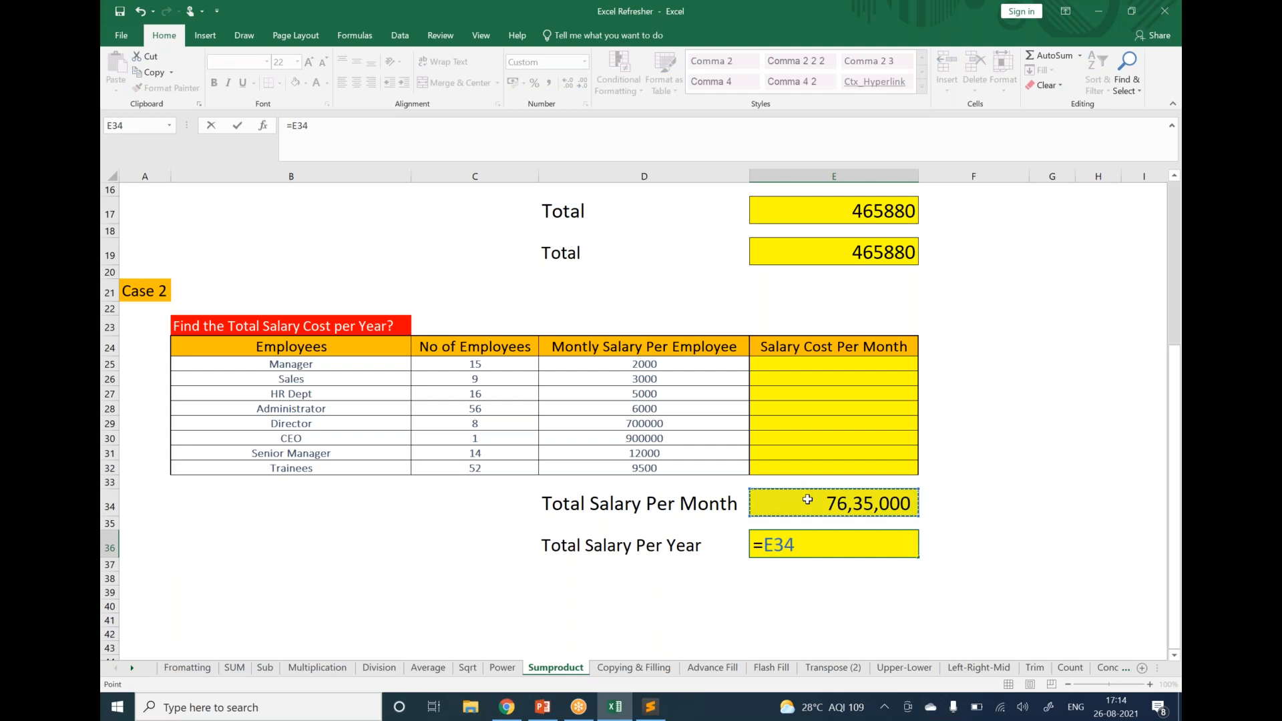
type("*12")
key("Return")
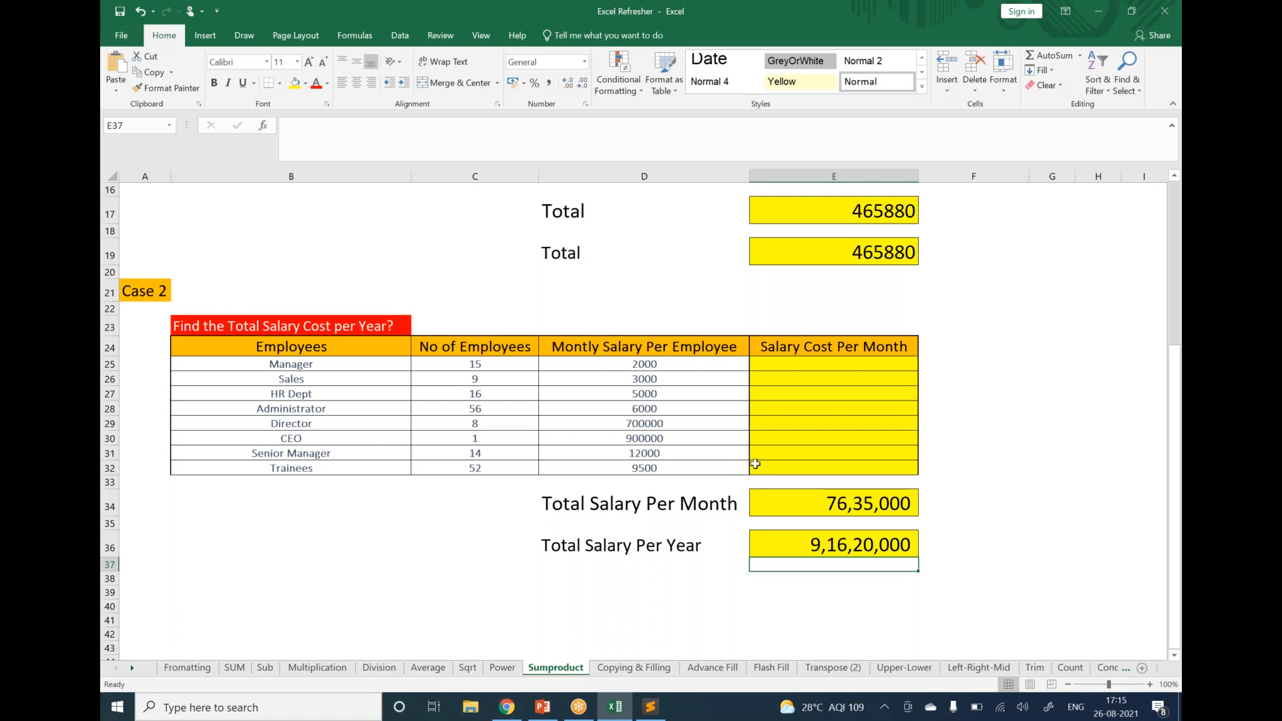
Step: Clear the yearly salary total in E36 and re-enter it as =E34*12
left_click(810, 544)
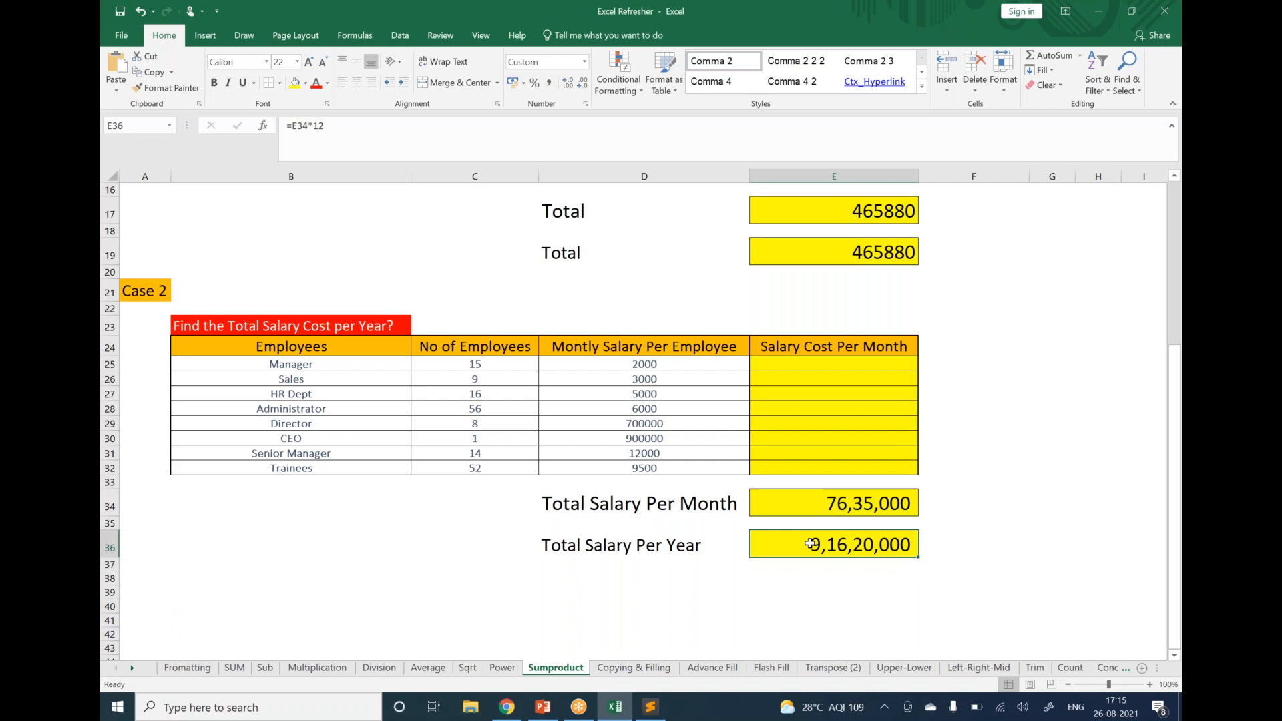
key("Delete")
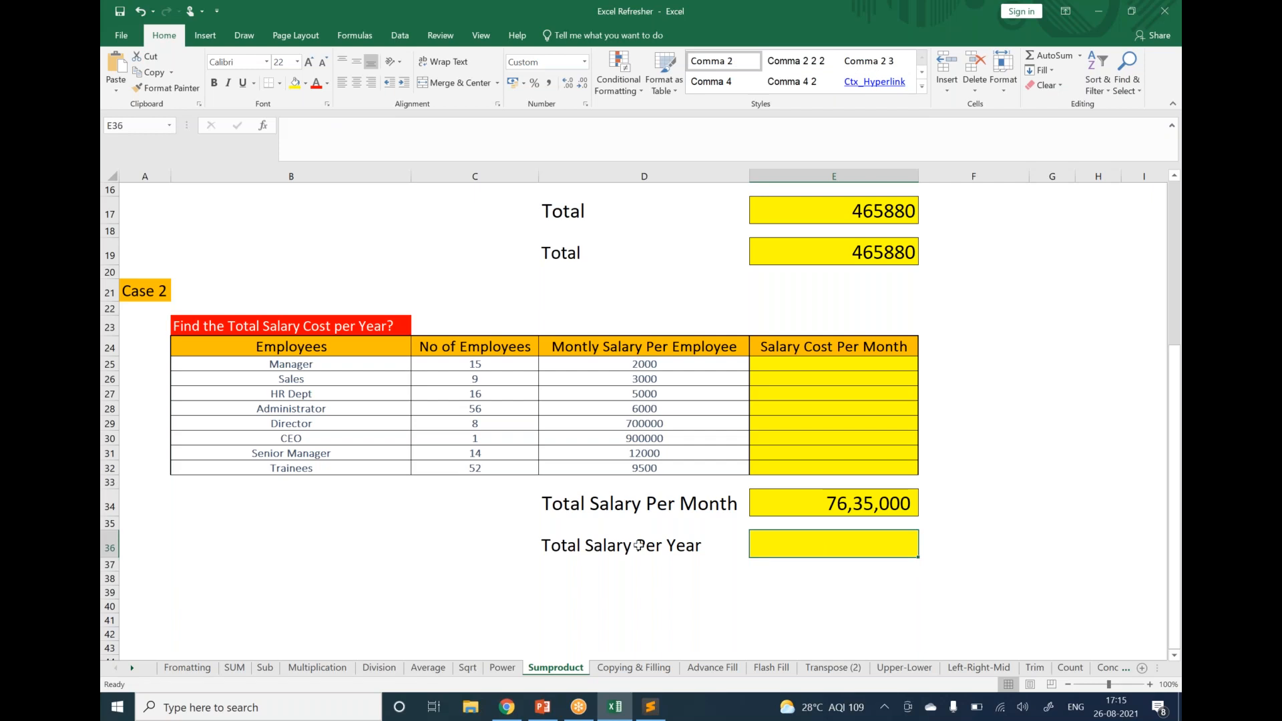
left_click(663, 506)
key("Right")
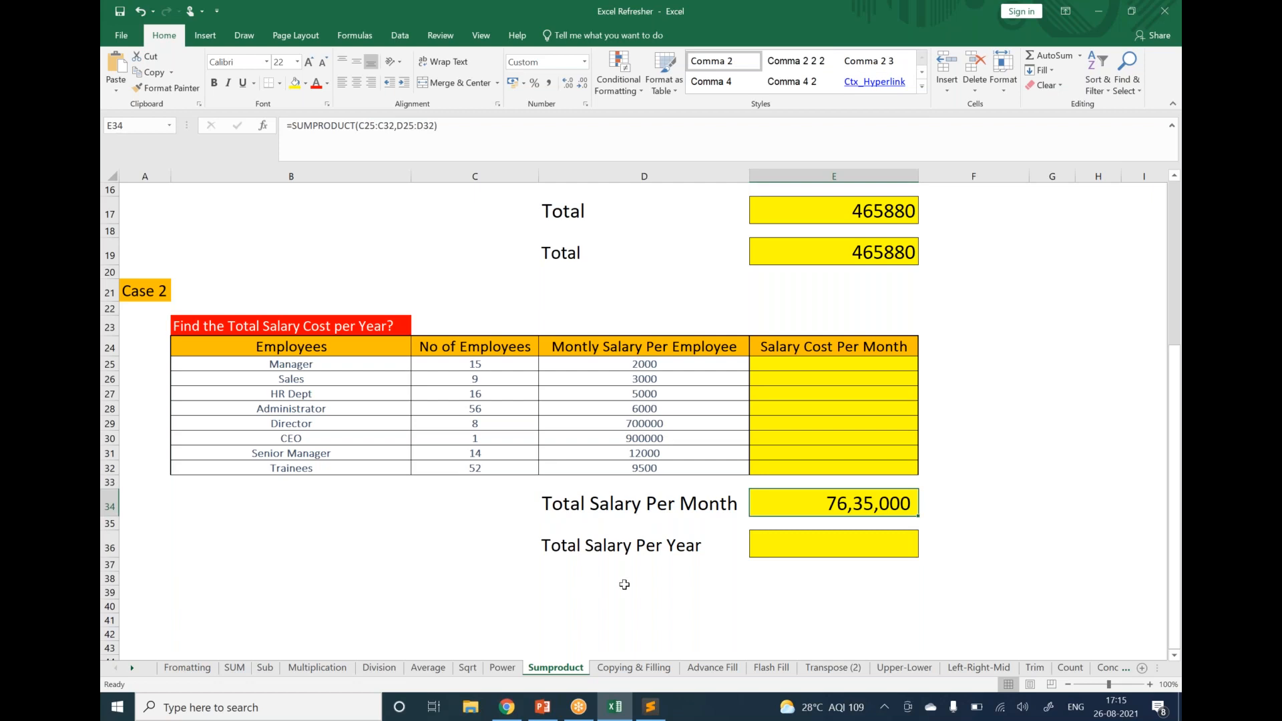
left_click(766, 545)
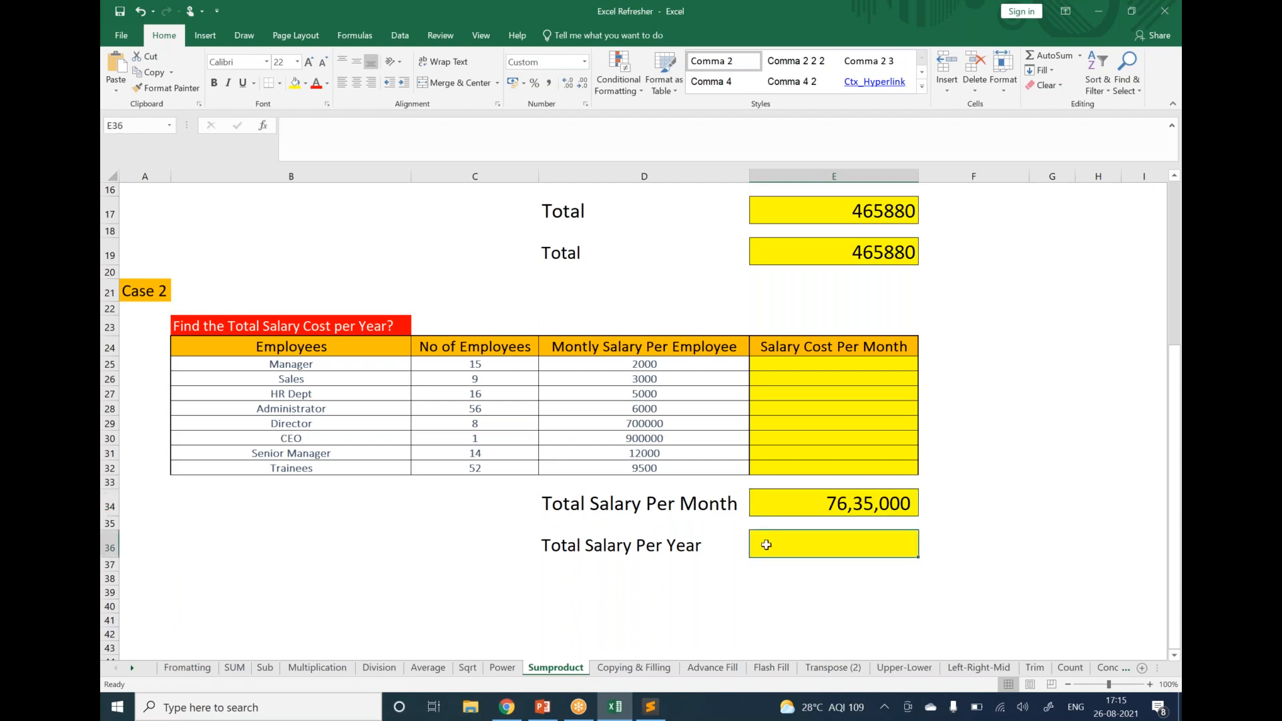
type("=")
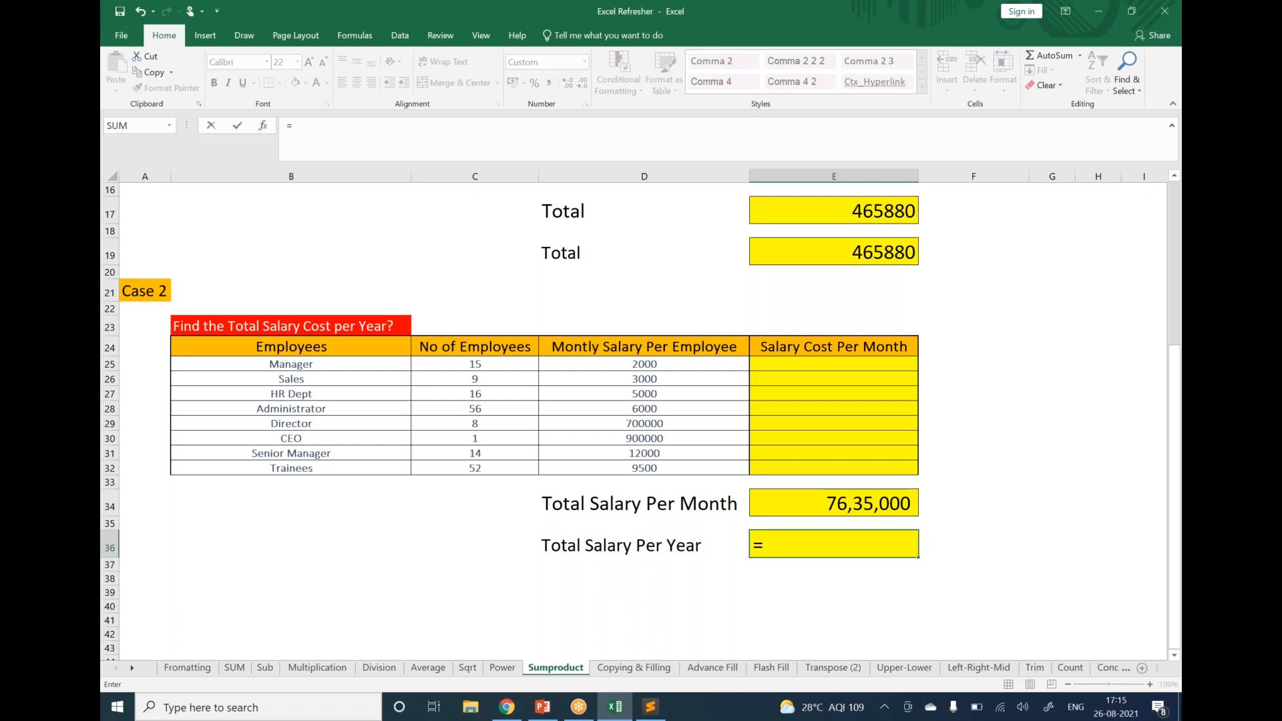
left_click(770, 506)
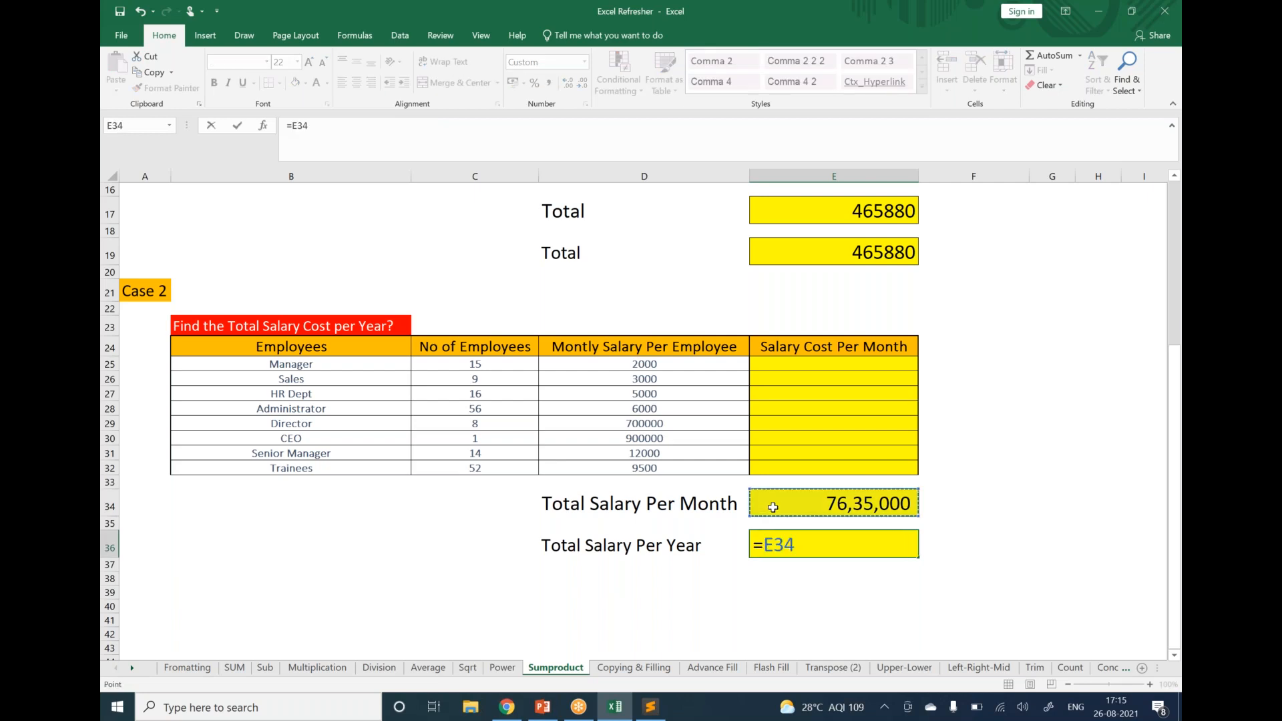
type("*12")
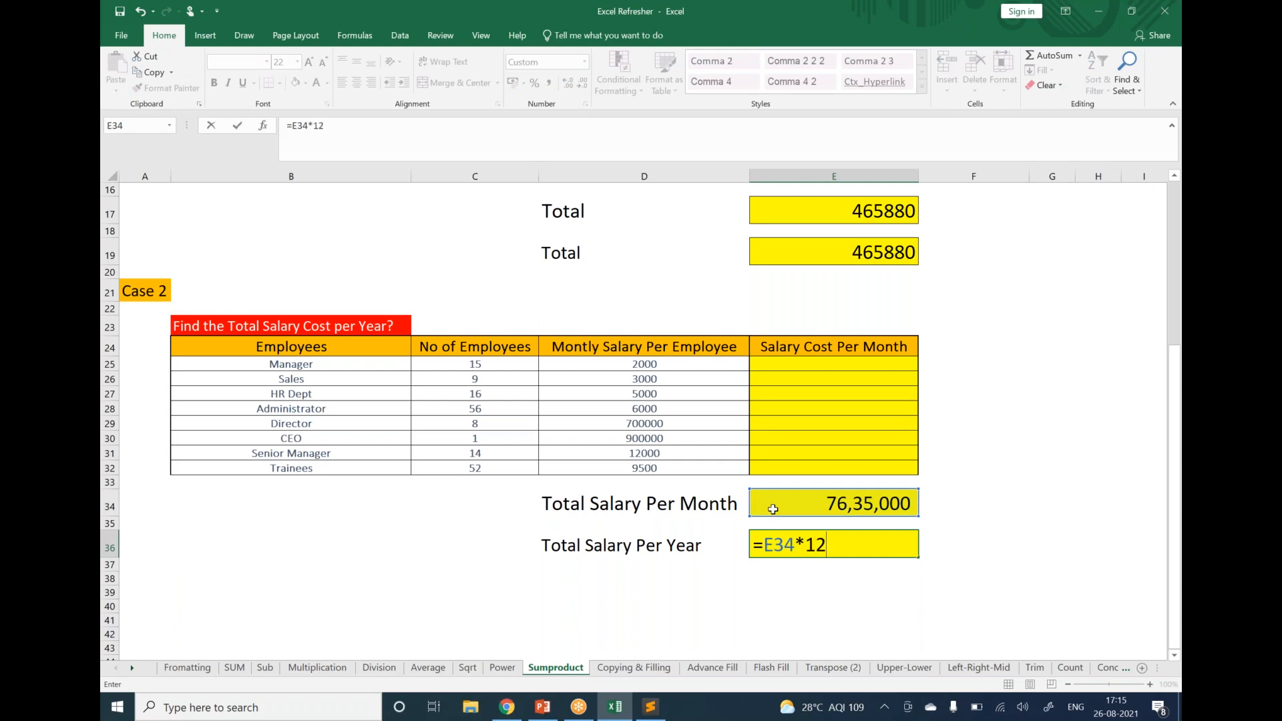
key("Return")
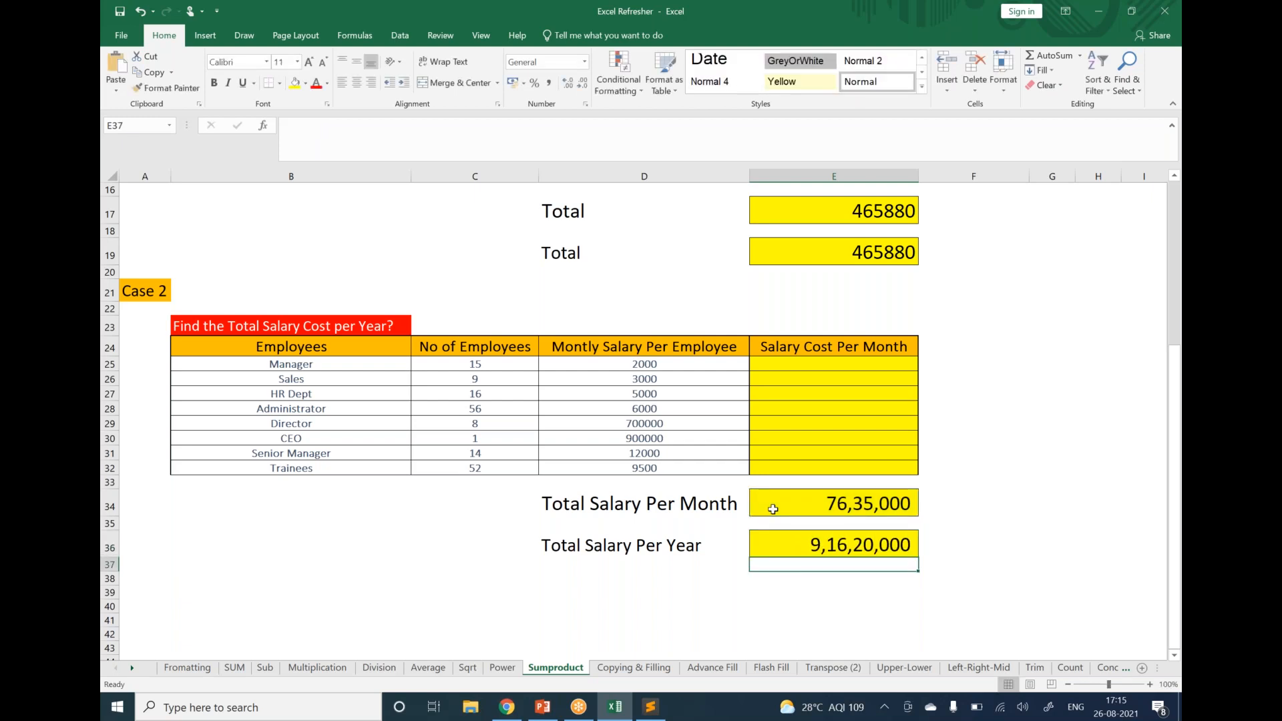
Step: Clear both the monthly salary total in E34 and the yearly salary total in E36
left_click(931, 56)
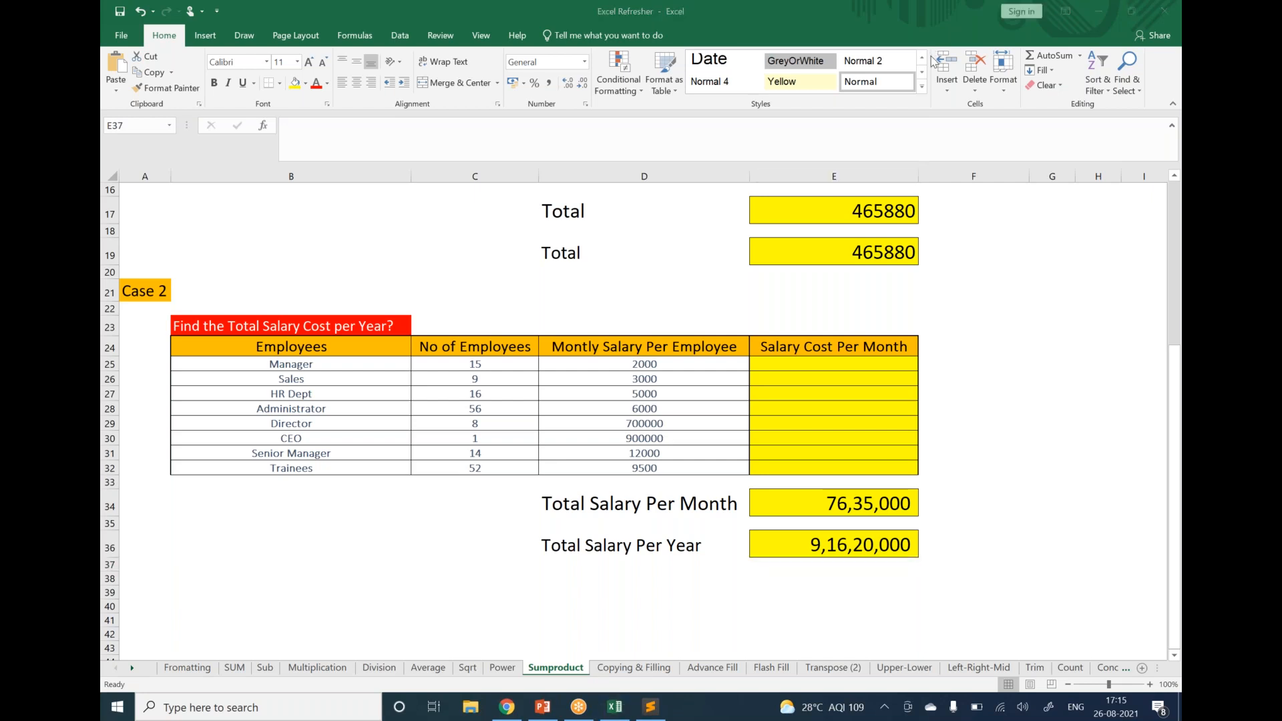
scroll(588, 323, "up", 5)
scroll(588, 323, "down", 1)
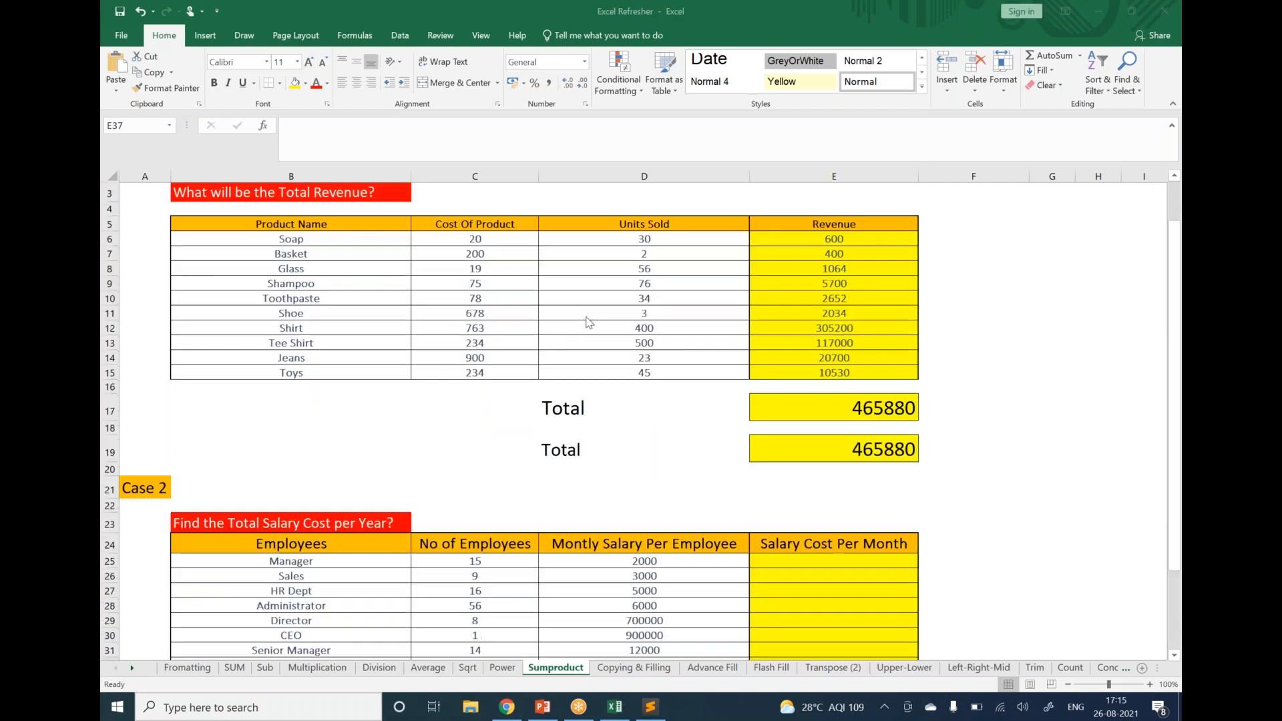
scroll(588, 323, "down", 4)
mouse_move(482, 366)
left_mouse_down()
mouse_move(481, 387)
mouse_move(484, 364)
left_mouse_up()
left_click(636, 350)
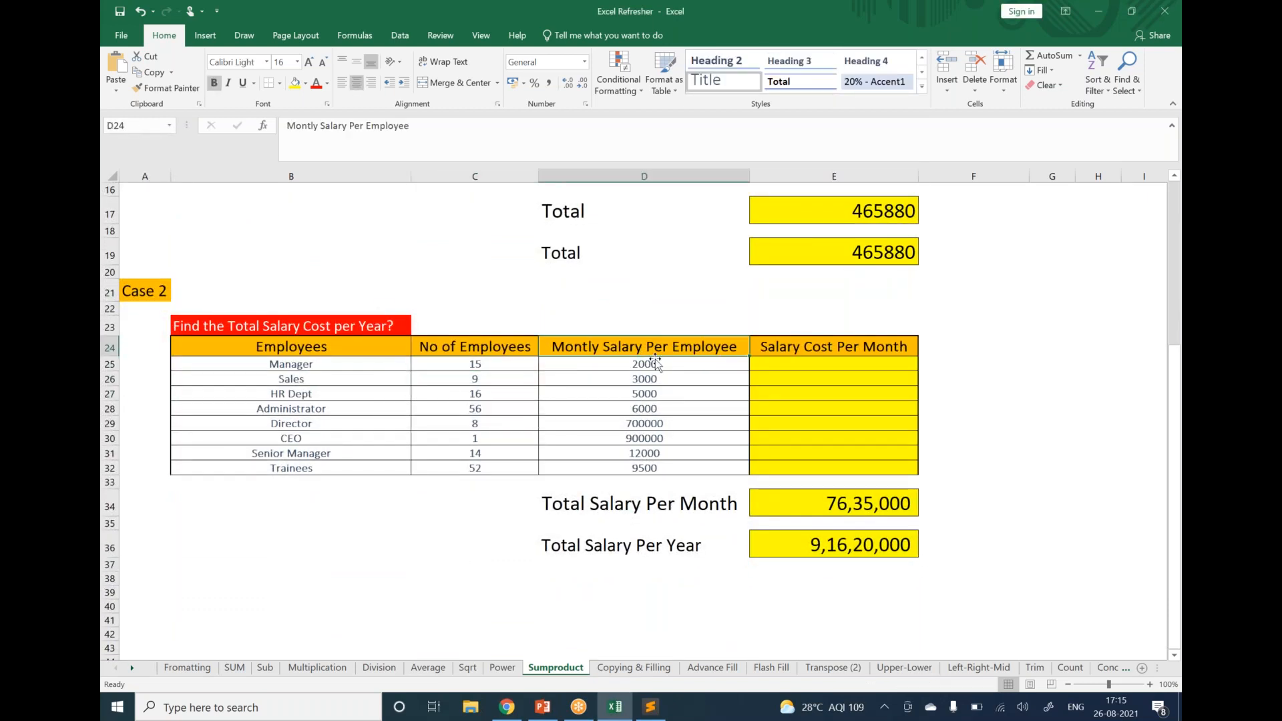
left_click(853, 504)
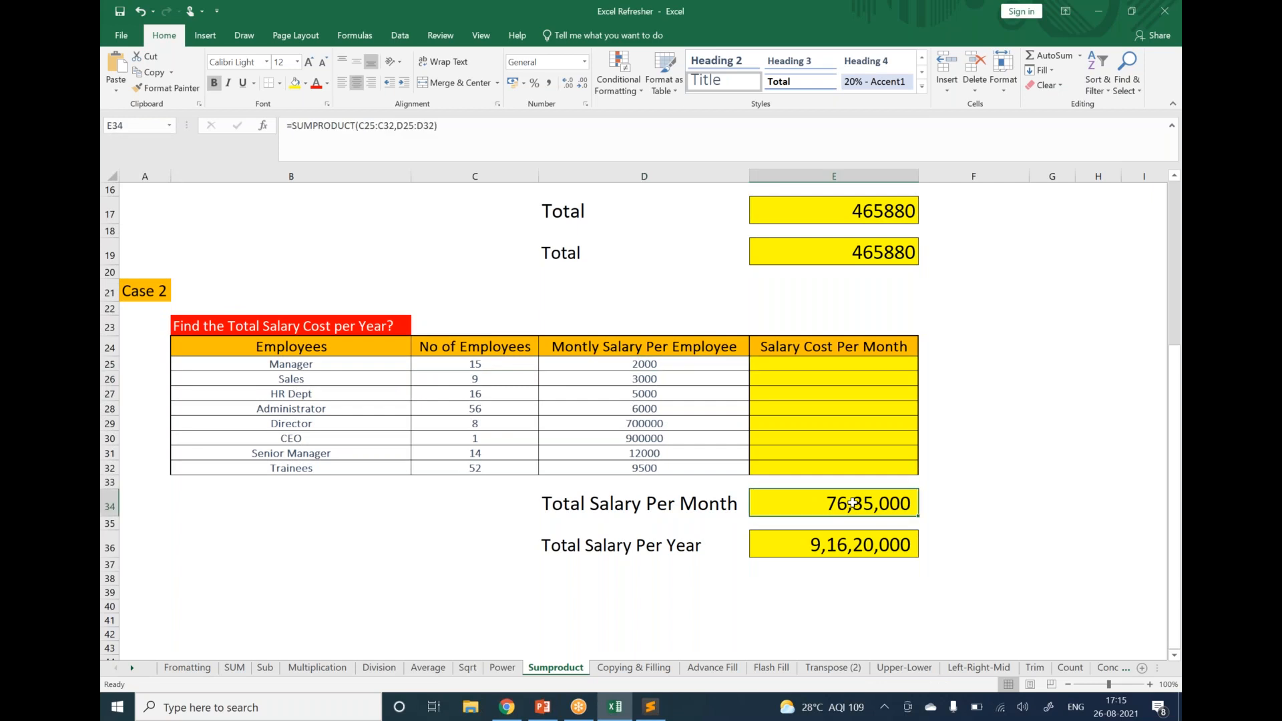
key("Delete")
left_click(824, 544)
key("Delete")
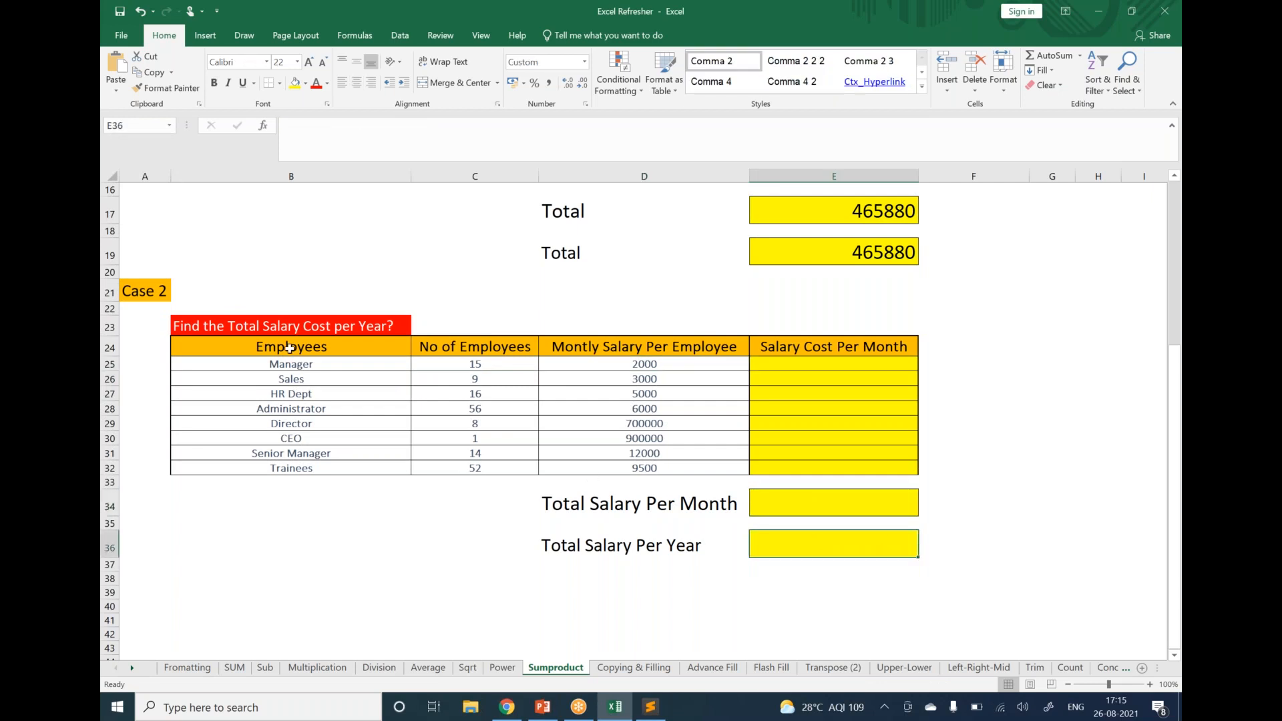
Step: Calculate the Manager row's monthly salary cost in E25 with =D25*C25, and fill the formula down the column to E32
left_click(302, 361)
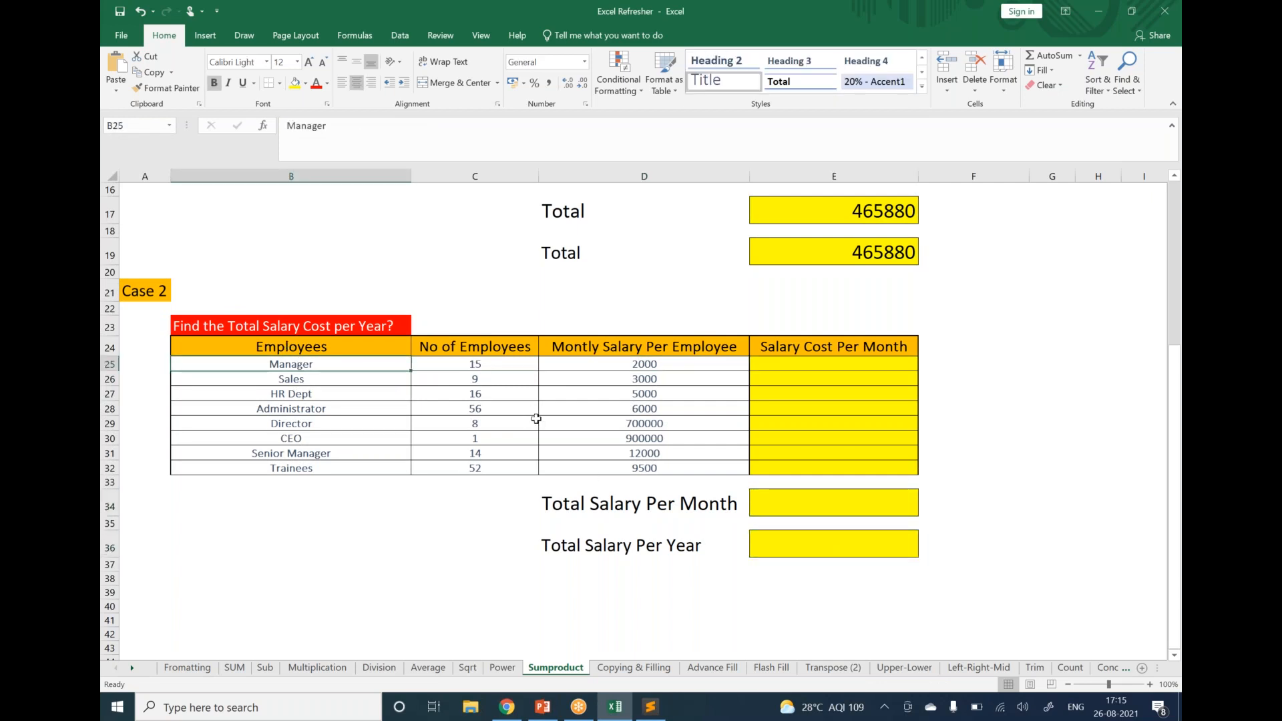
scroll(536, 418, "up", 1)
key("Right")
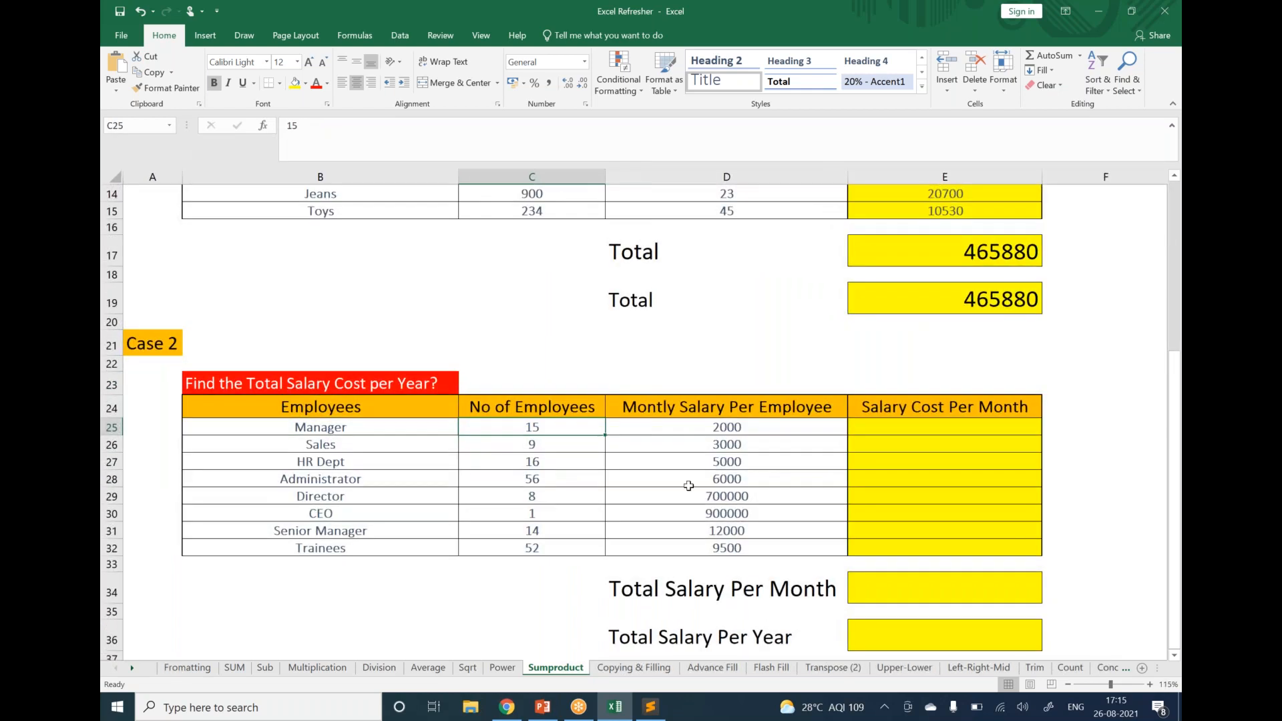
left_click(780, 428)
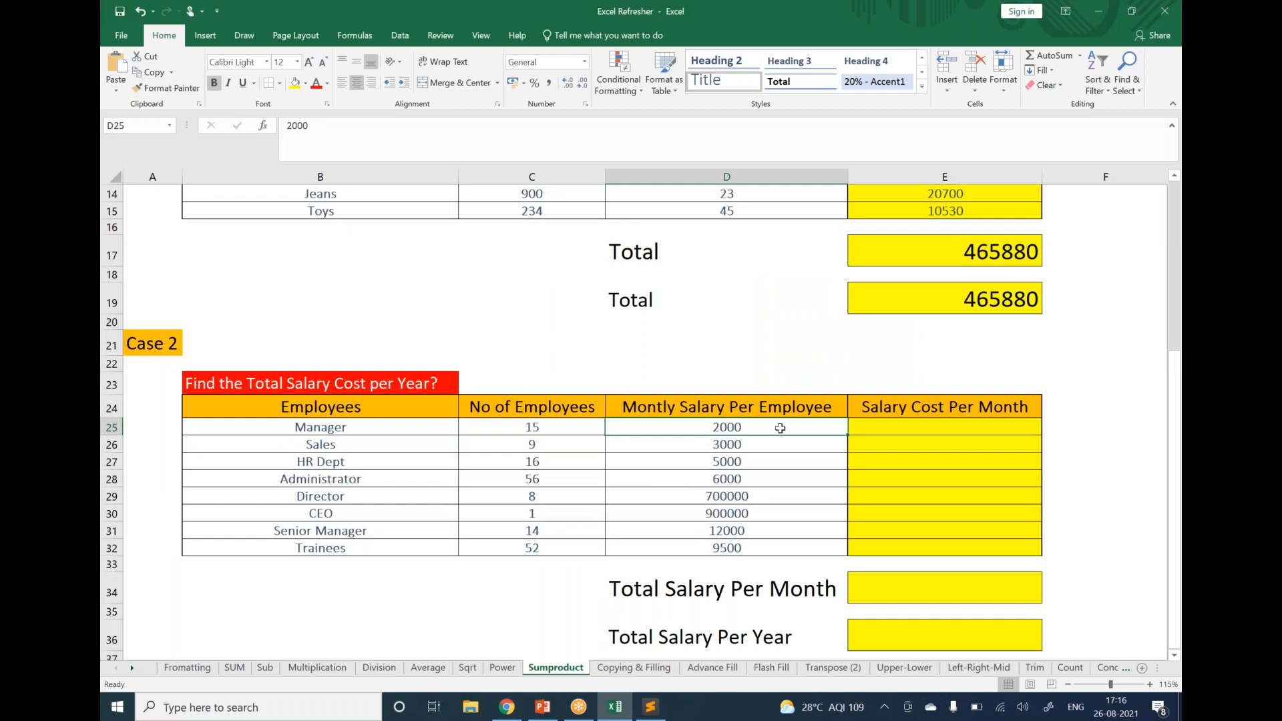
key("Right")
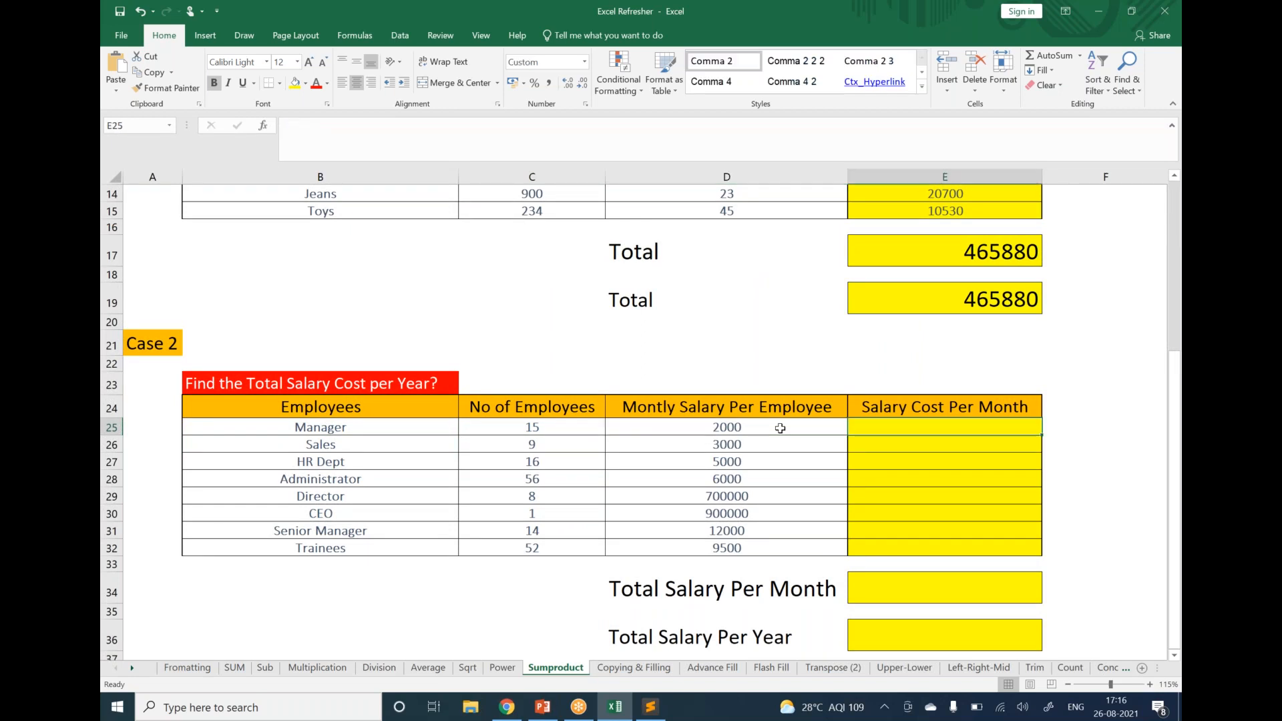
type("=")
left_click(779, 428)
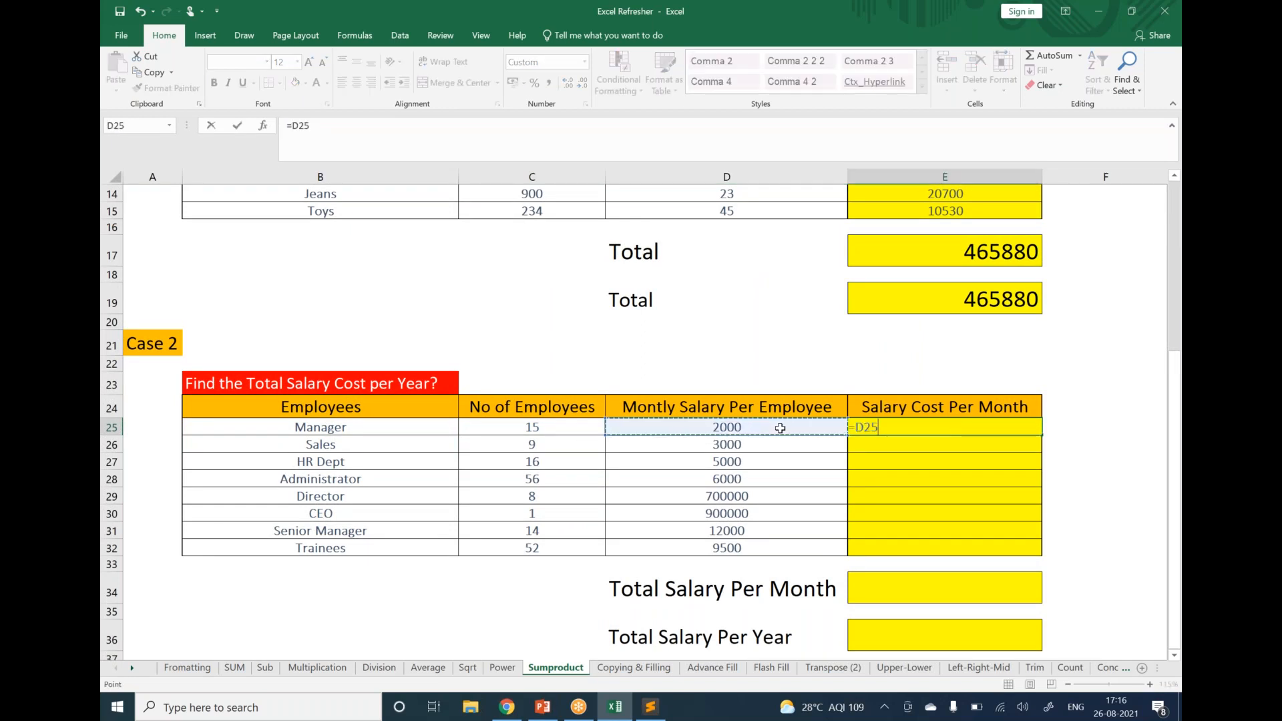
type("*")
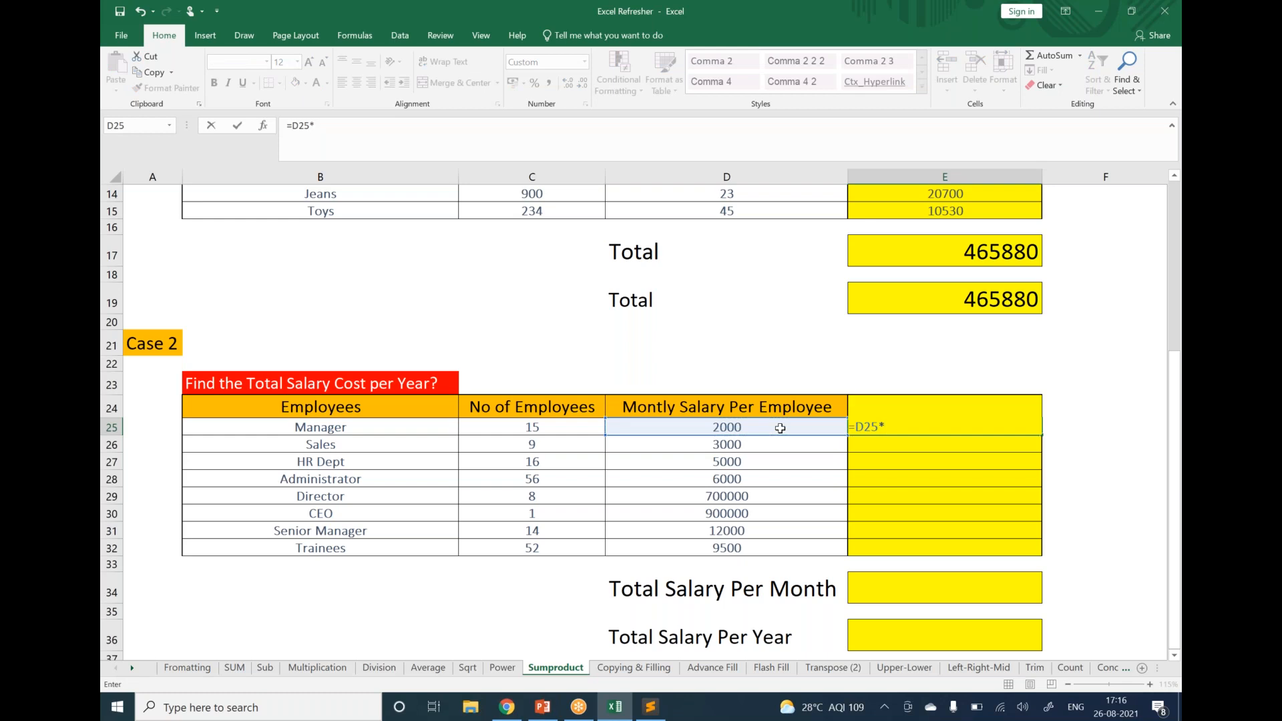
left_click(584, 428)
key("Return")
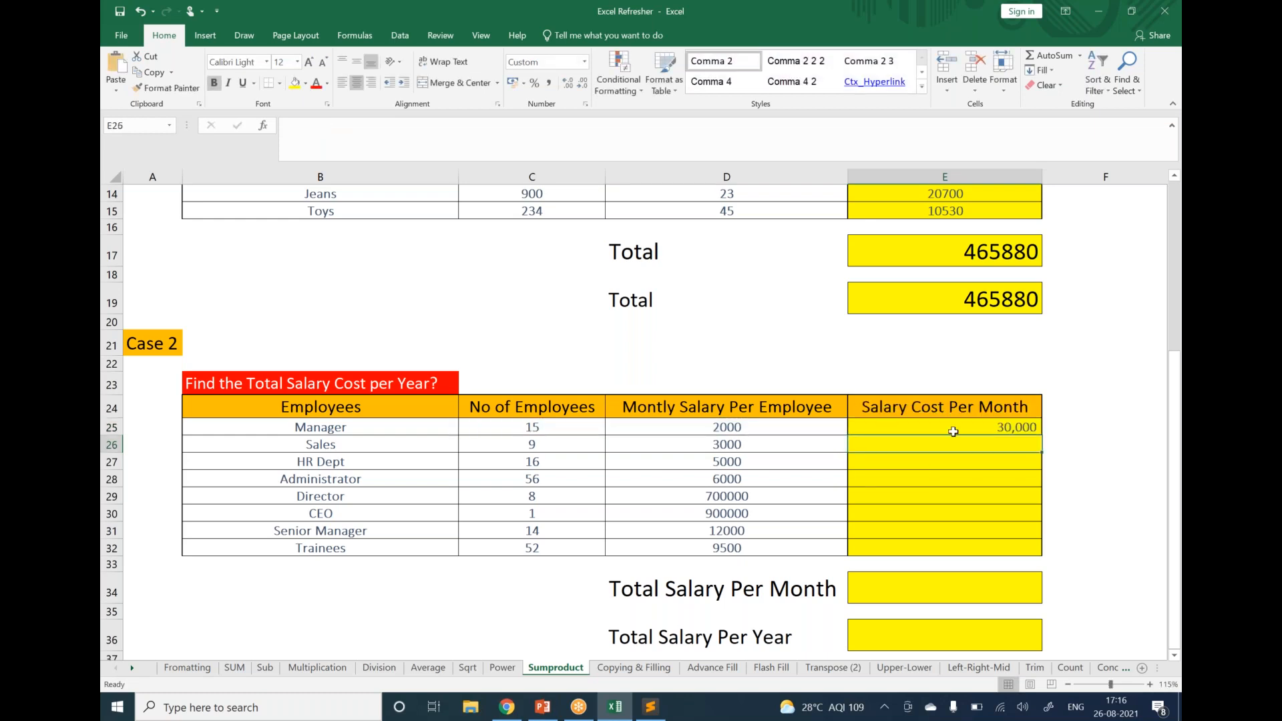
left_click(1024, 427)
left_click_drag(1041, 435, 1028, 551)
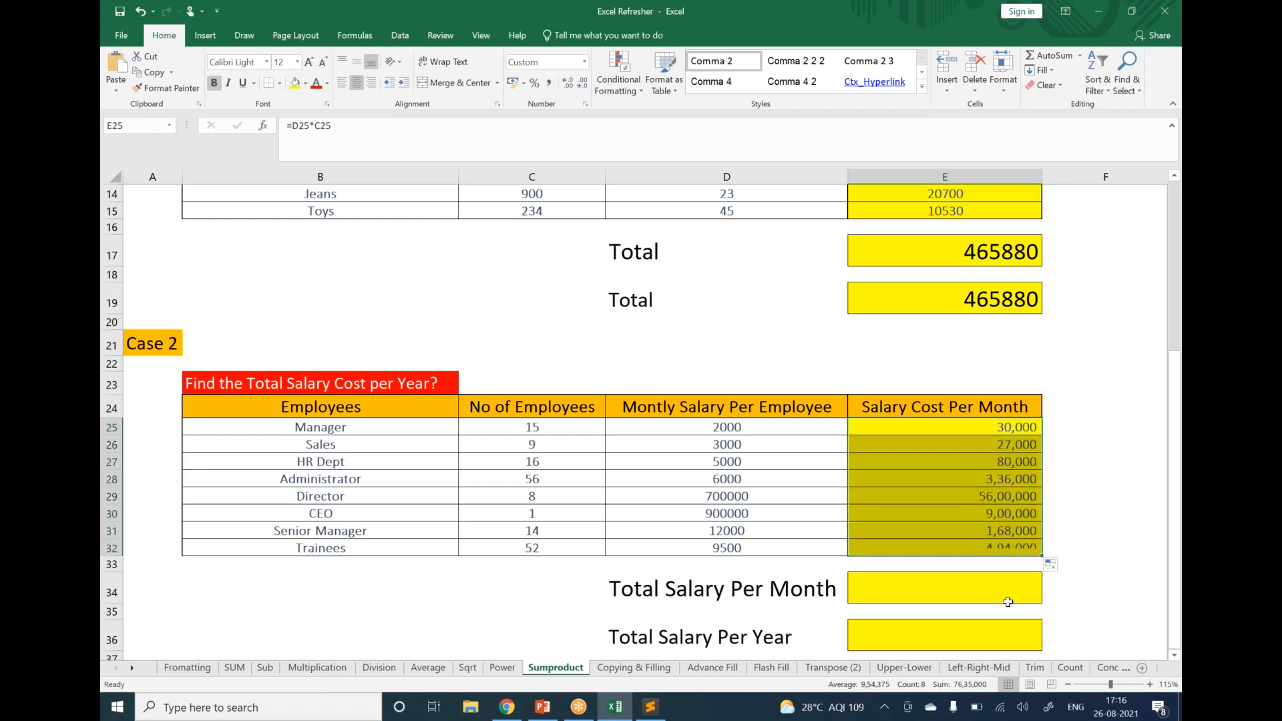
Step: Total the monthly salary costs in E34 with =SUM(E25:E32)
left_click(1007, 597)
type("=sum")
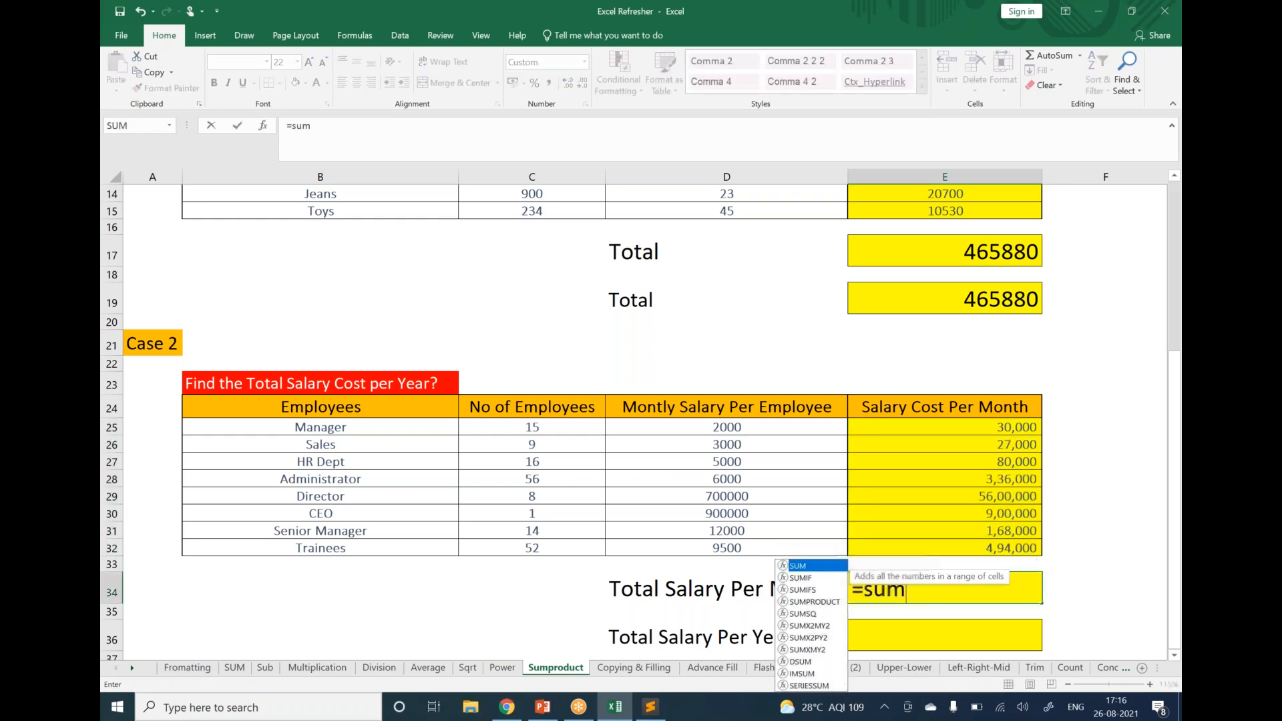
key("Tab")
left_click_drag(1002, 433, 1001, 550)
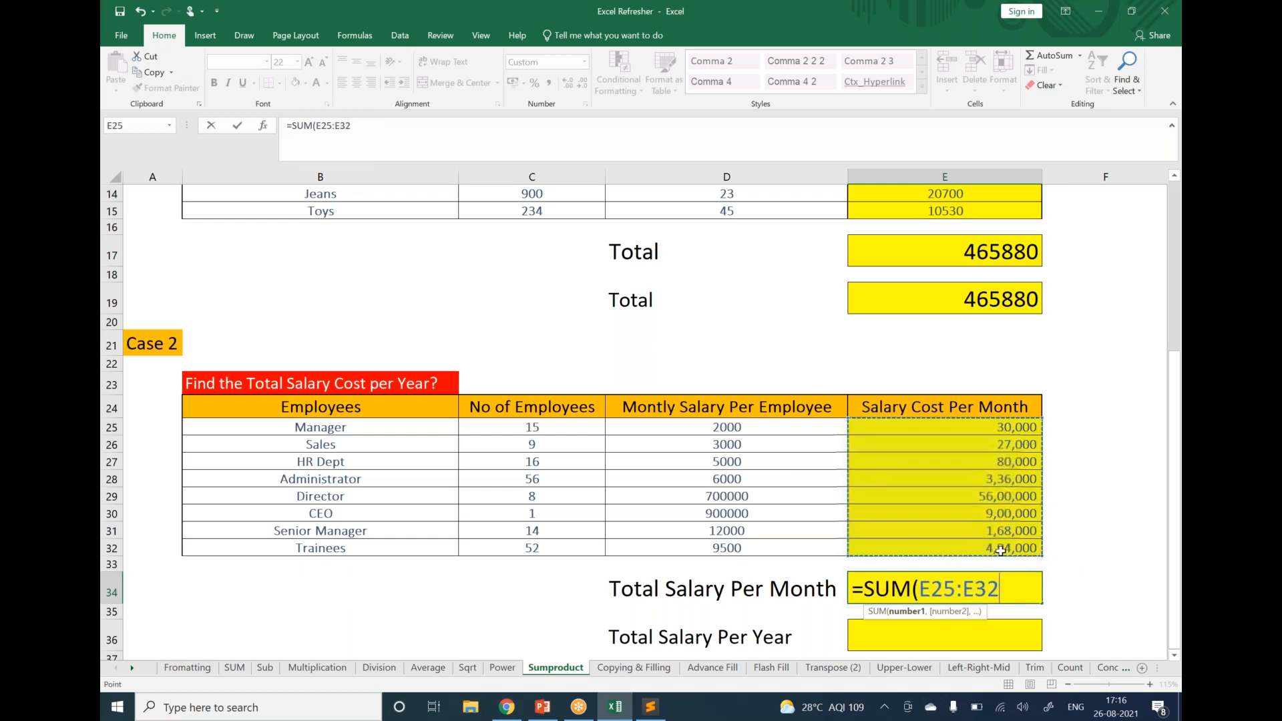
type(")")
key("Return")
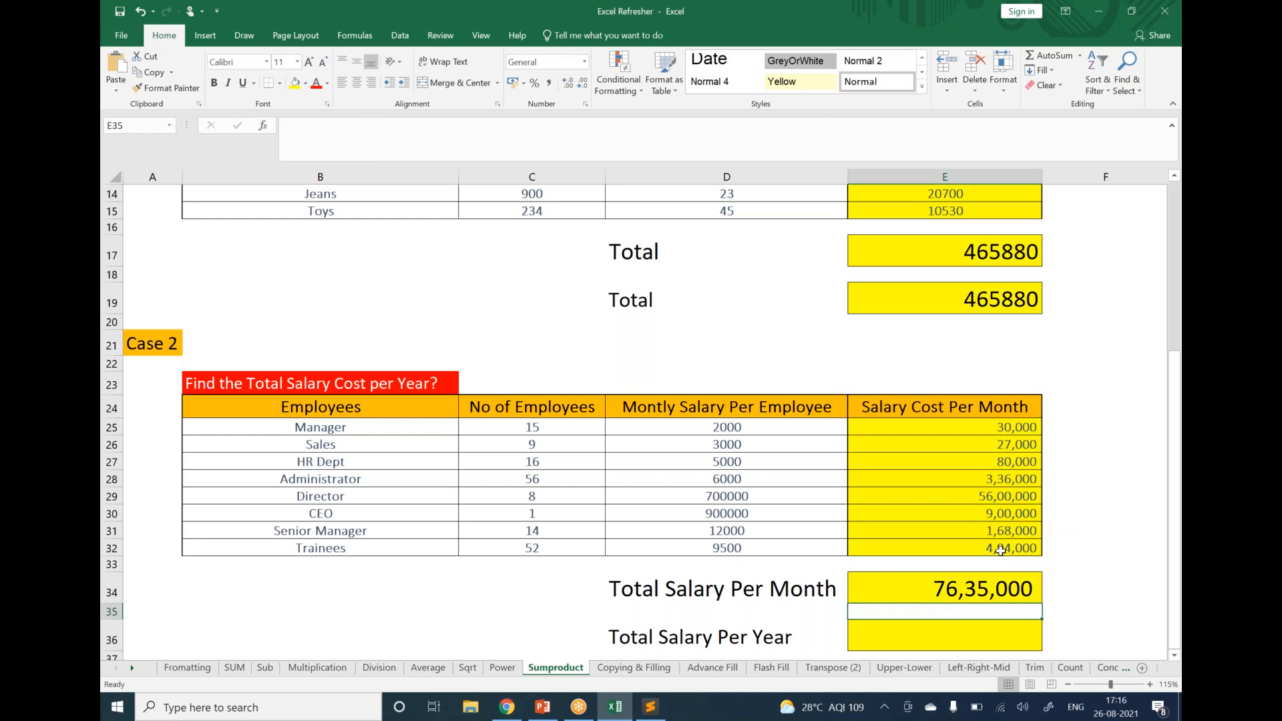
Step: Clear the Salary Cost Per Month values in E25:E32 and the monthly total in E34
scroll(1001, 551, "down", 1)
left_click_drag(1001, 378, 993, 499)
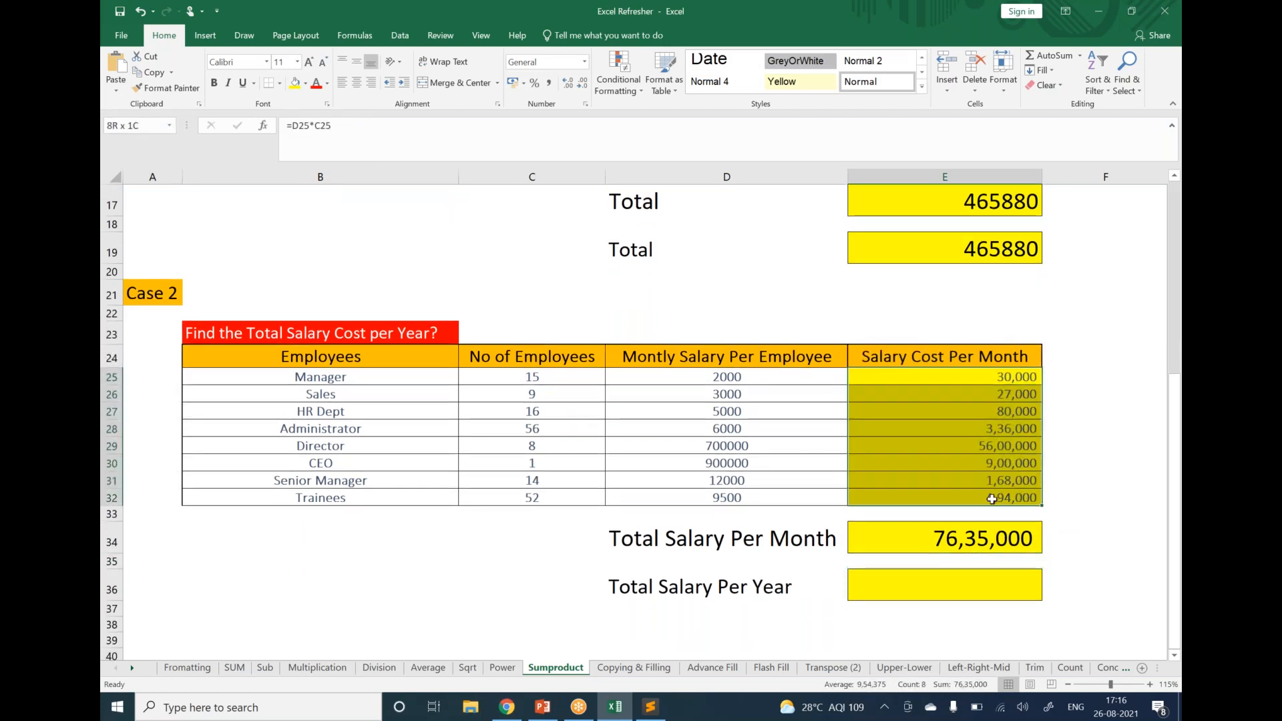
key("Delete")
left_click(976, 533)
key("Delete")
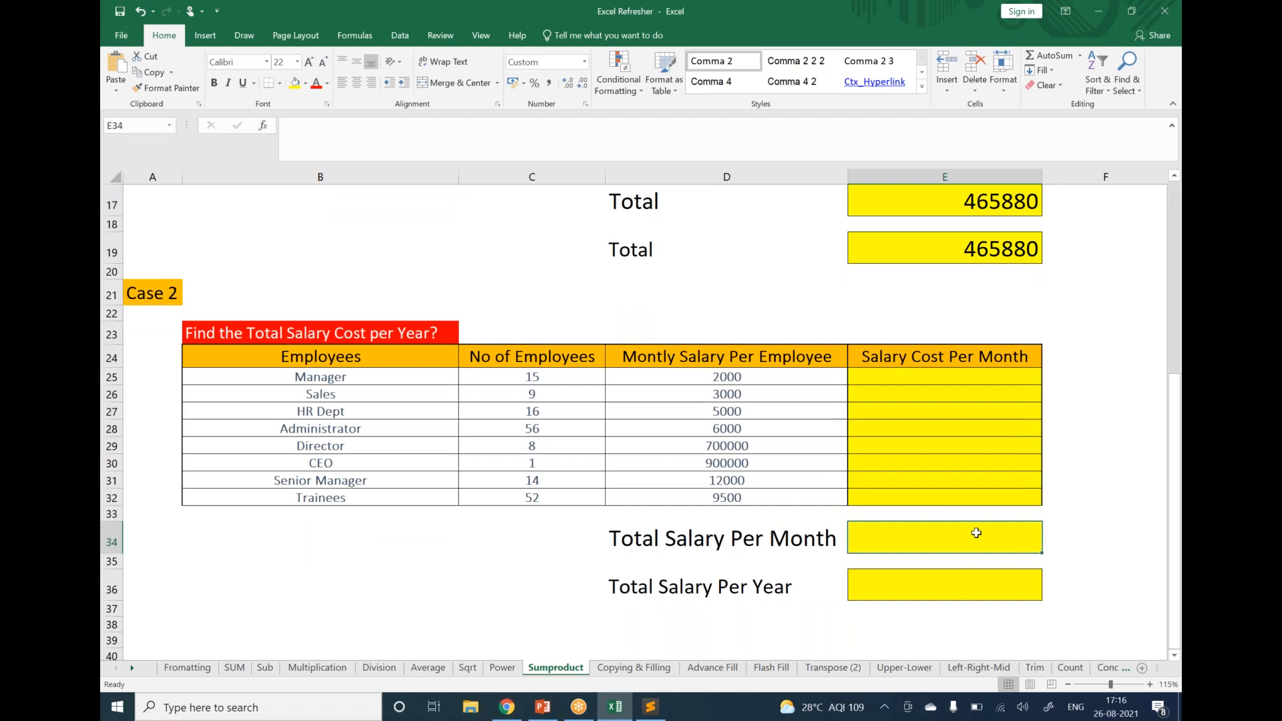
Step: Calculate the total salary per month in E34 with =SUMPRODUCT(C25:C32,D25:D32)
type("=su")
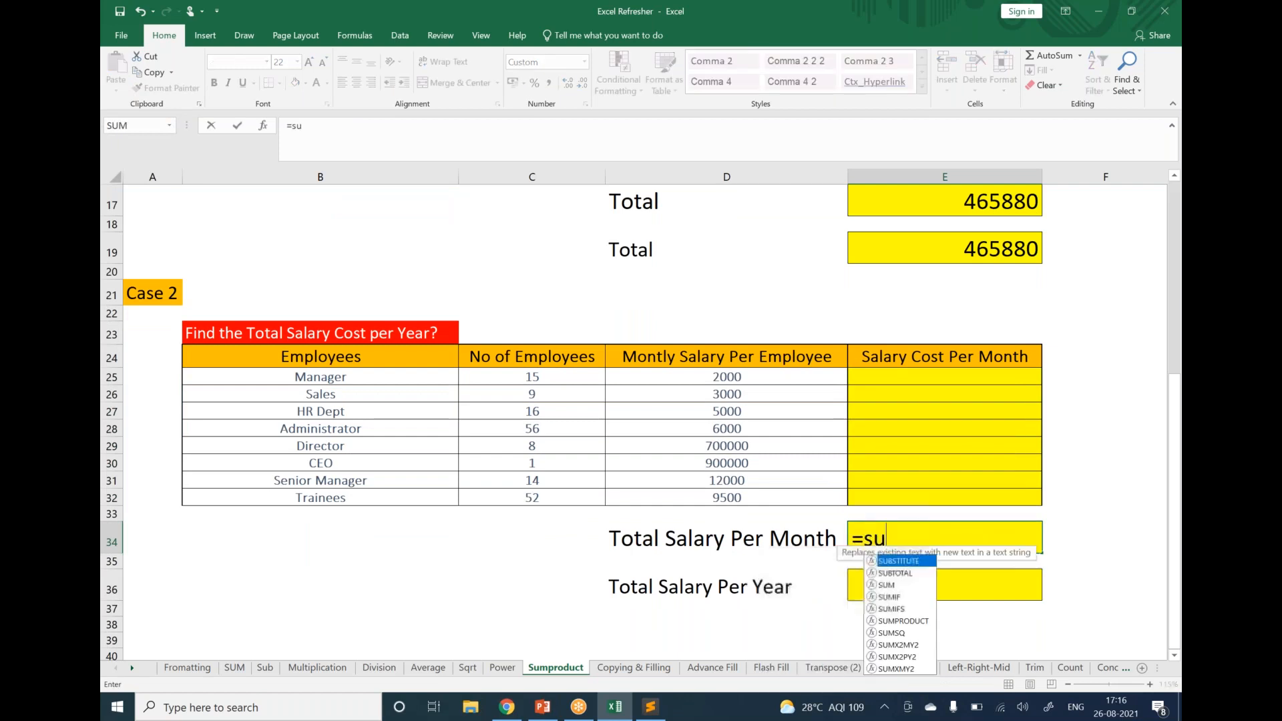
type("mpro")
key("Tab")
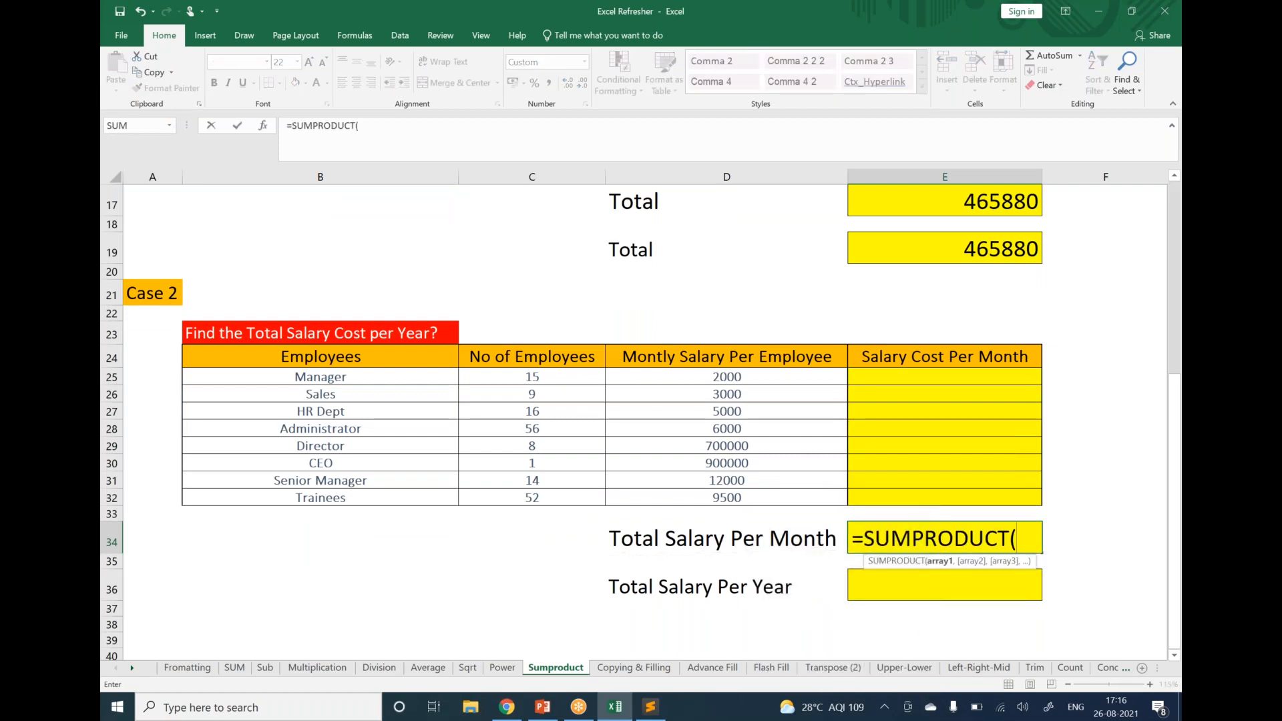
left_click_drag(550, 377, 550, 495)
type(",")
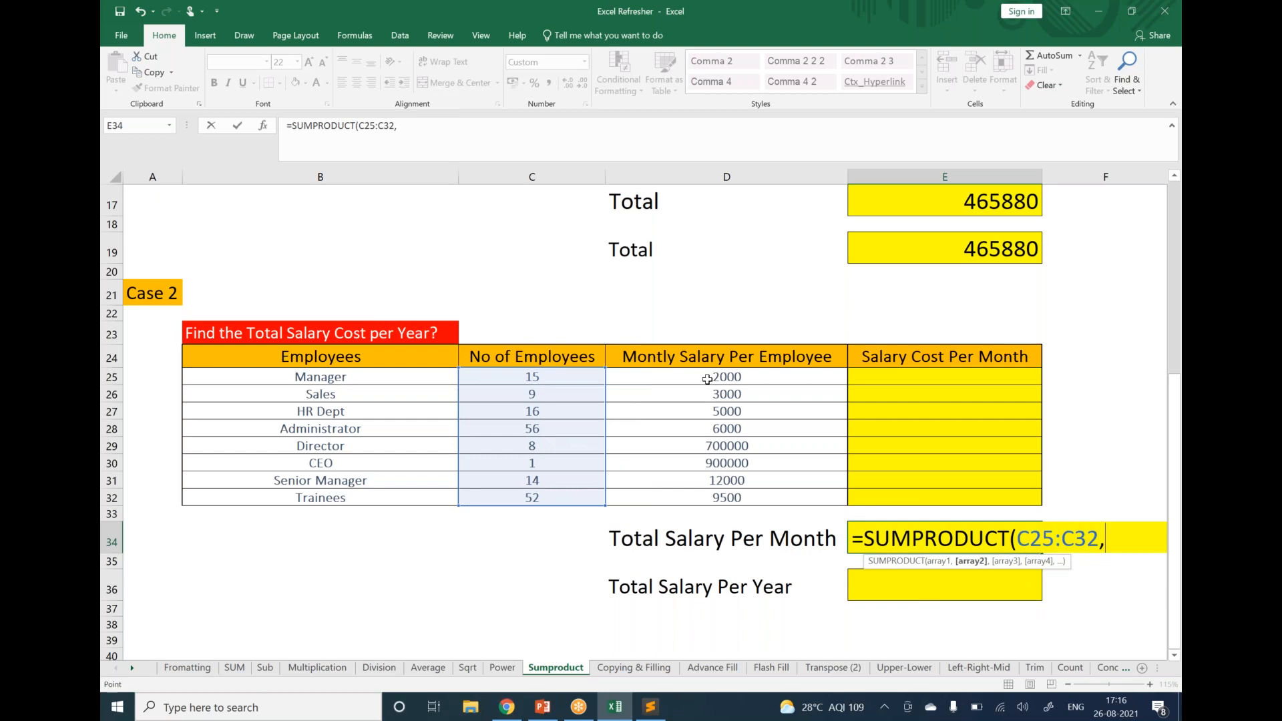
left_click(707, 379)
left_click_drag(705, 391, 682, 496)
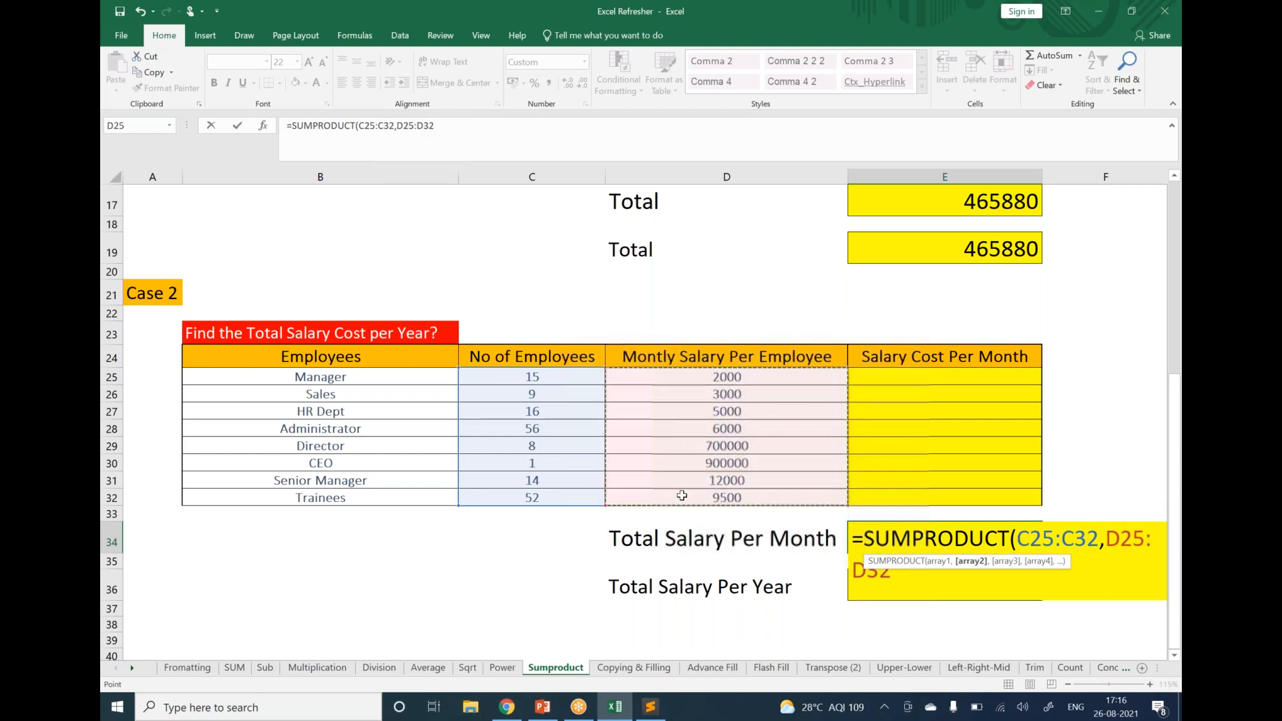
type(")")
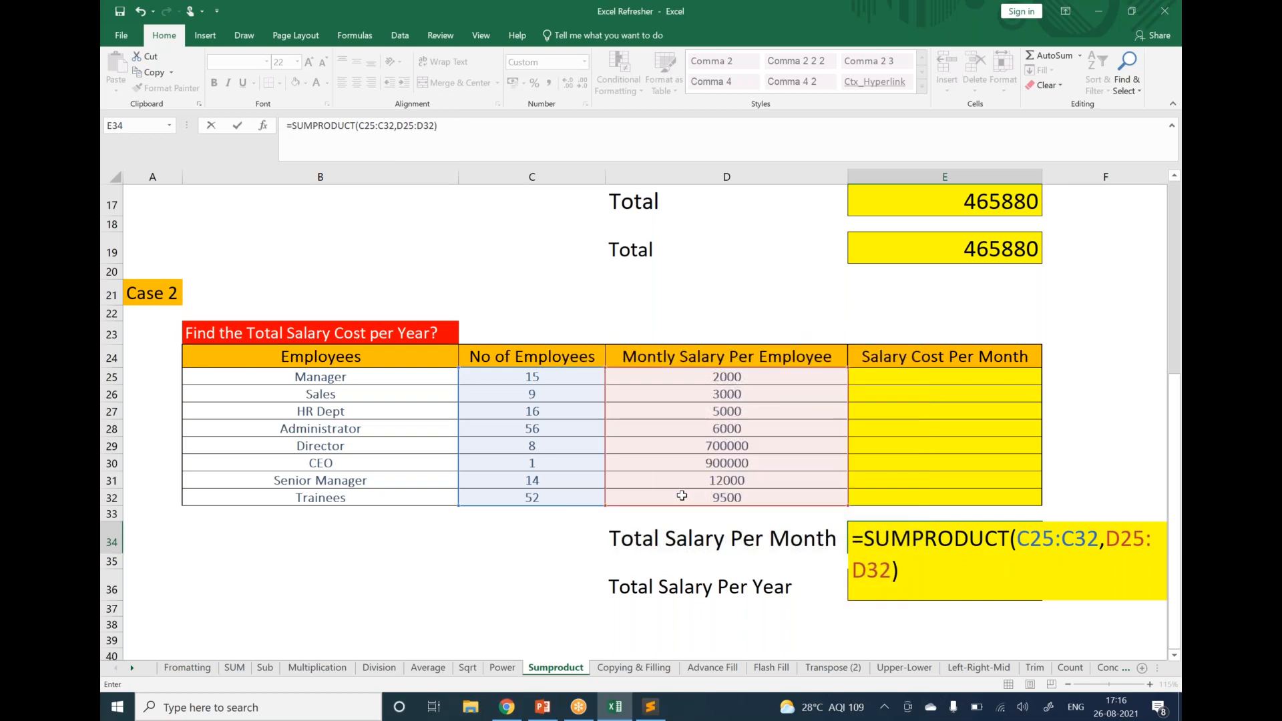
key("Return")
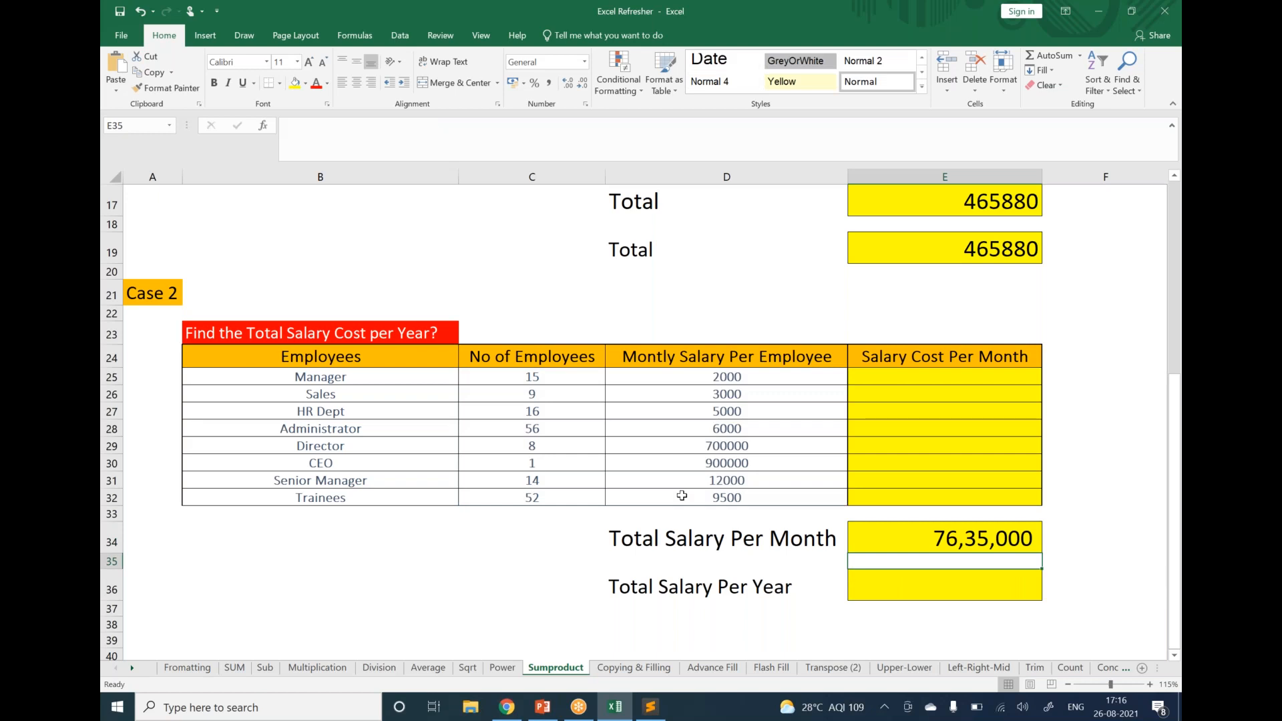
Step: Calculate the total salary per year in E36 by multiplying the monthly total by 12 with =E34*12
left_click(752, 541)
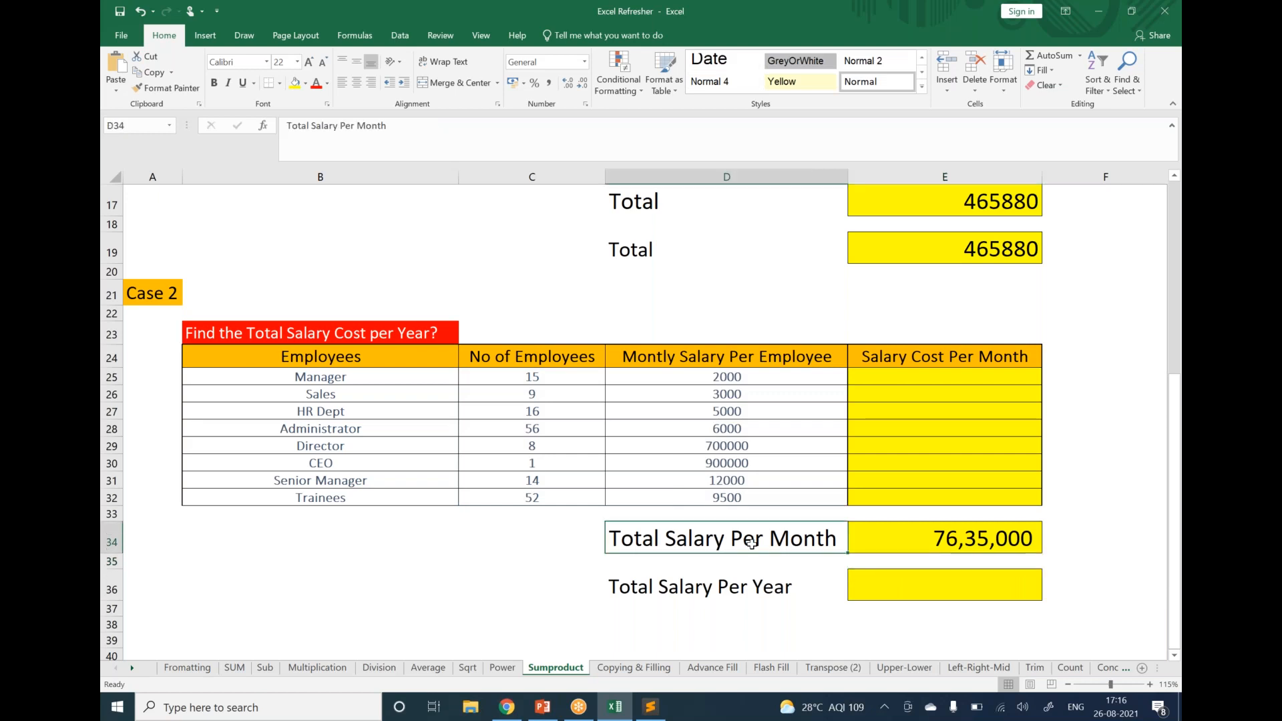
left_click(739, 585)
left_click(879, 589)
type("=")
key("Up")
key("Up")
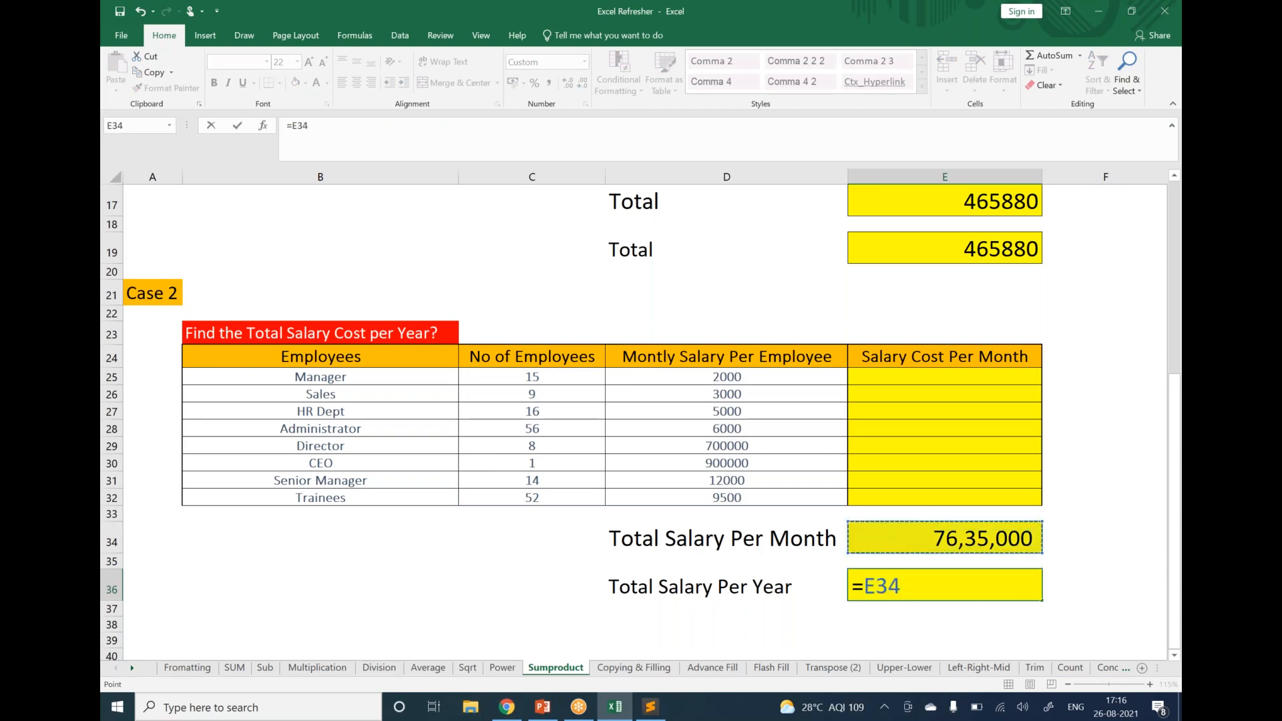
type("*12")
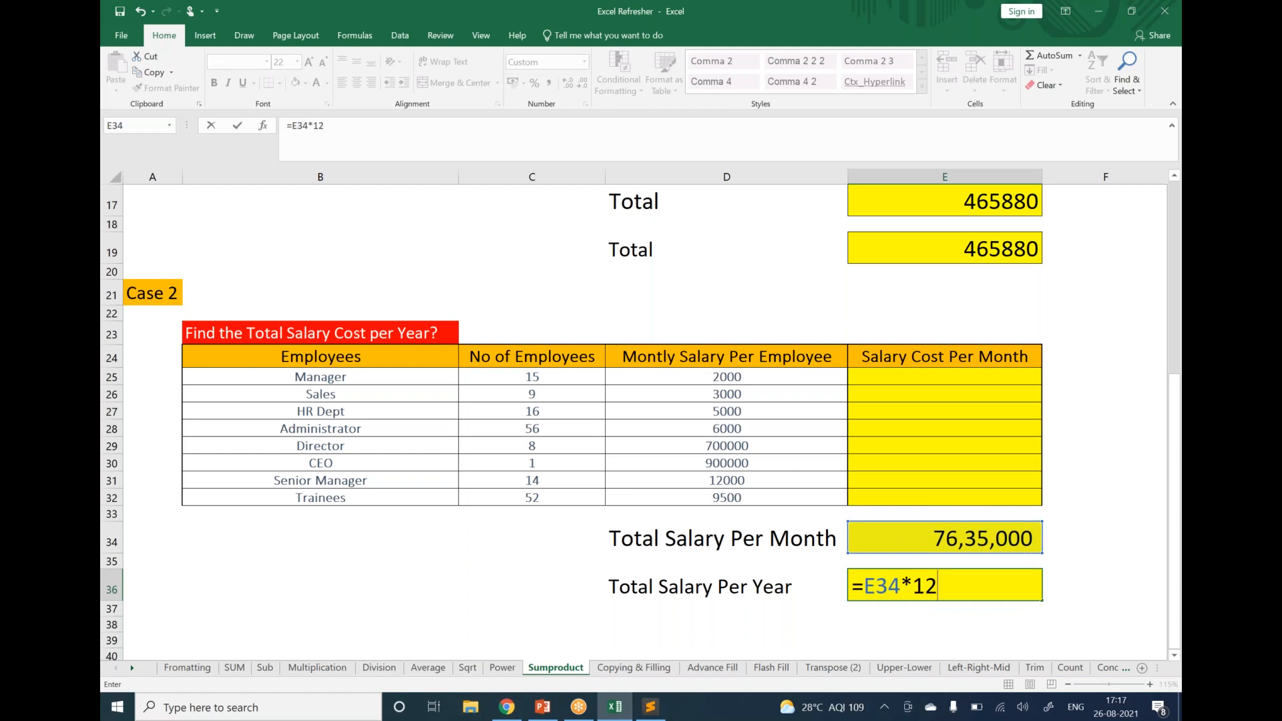
key("Return")
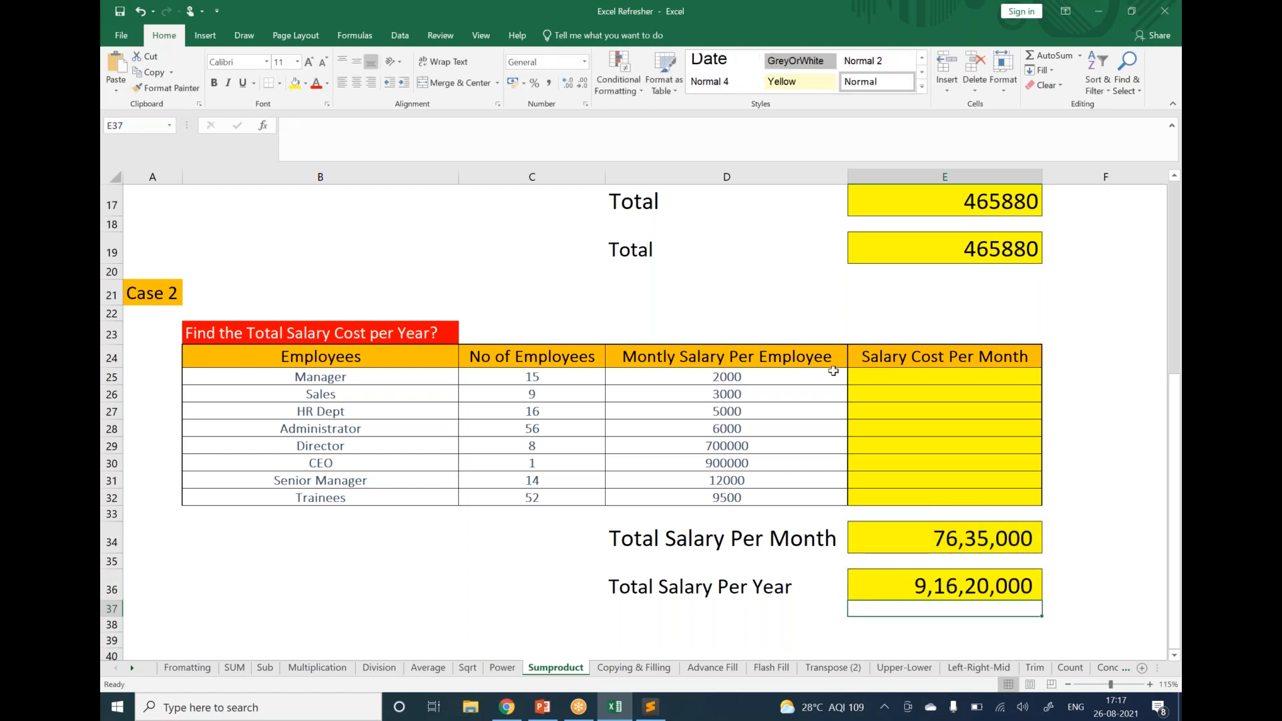
left_click(895, 26)
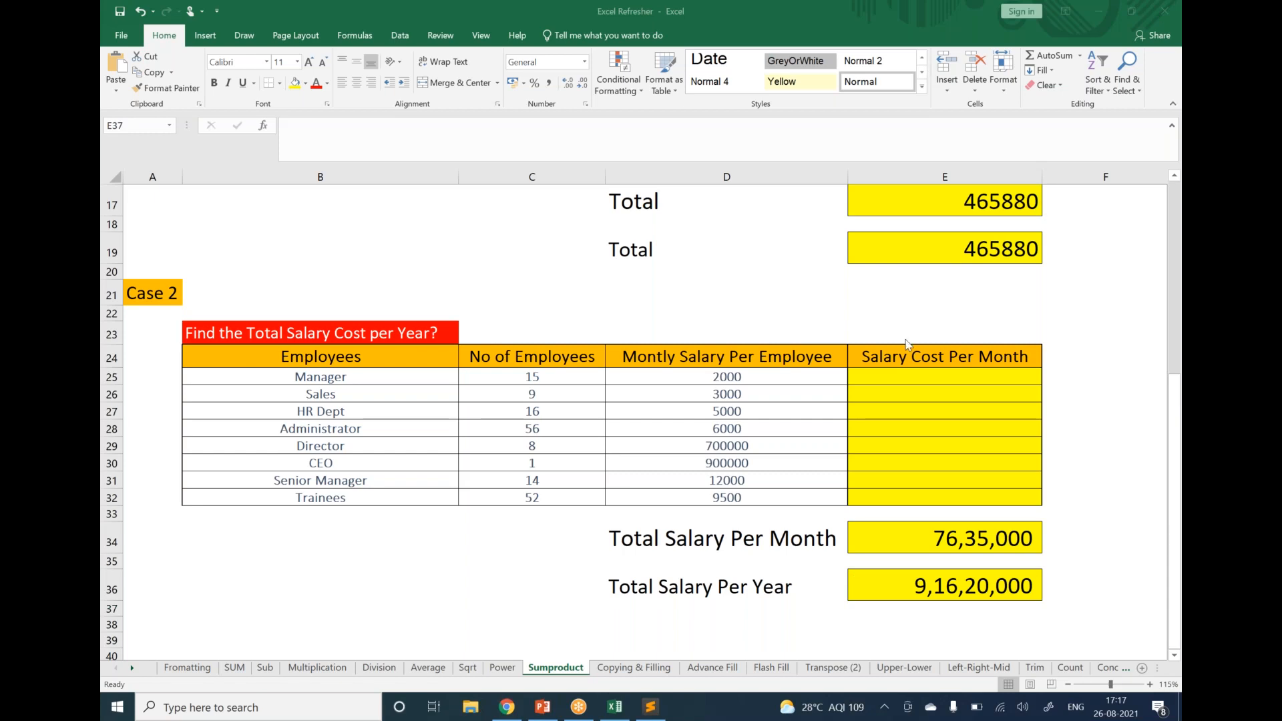
scroll(906, 345, "down", 2)
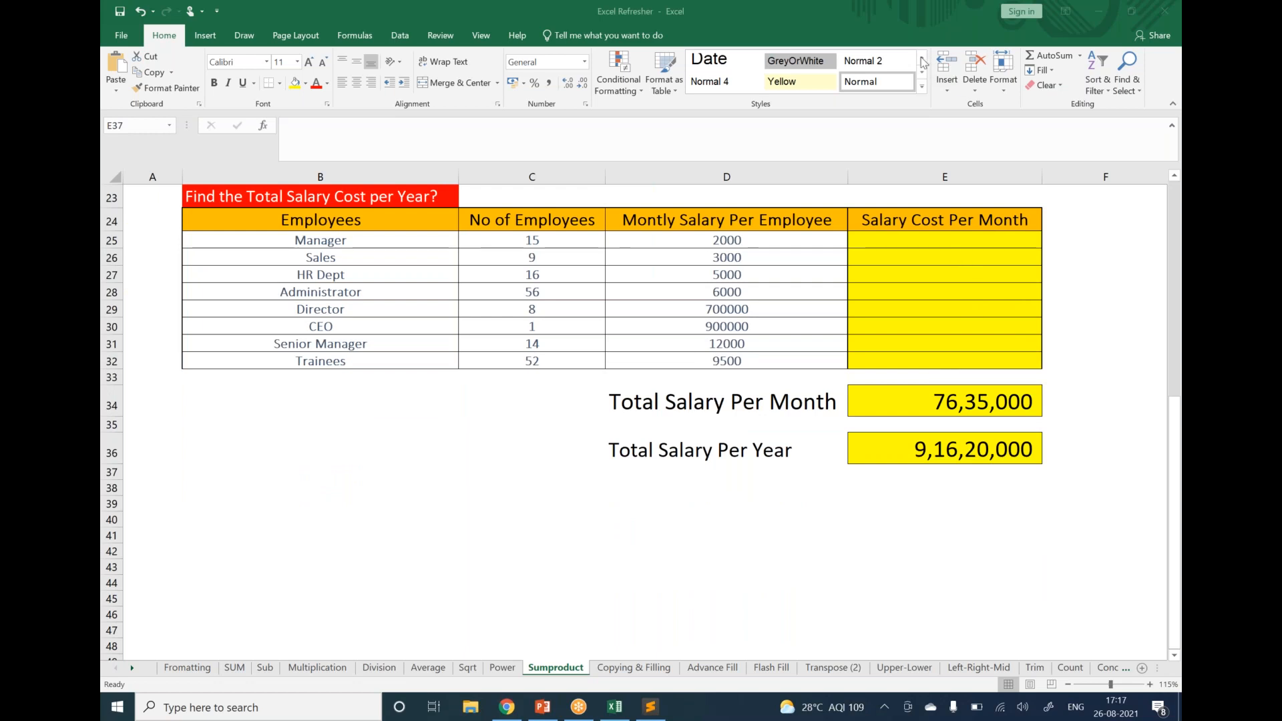
left_click(570, 577)
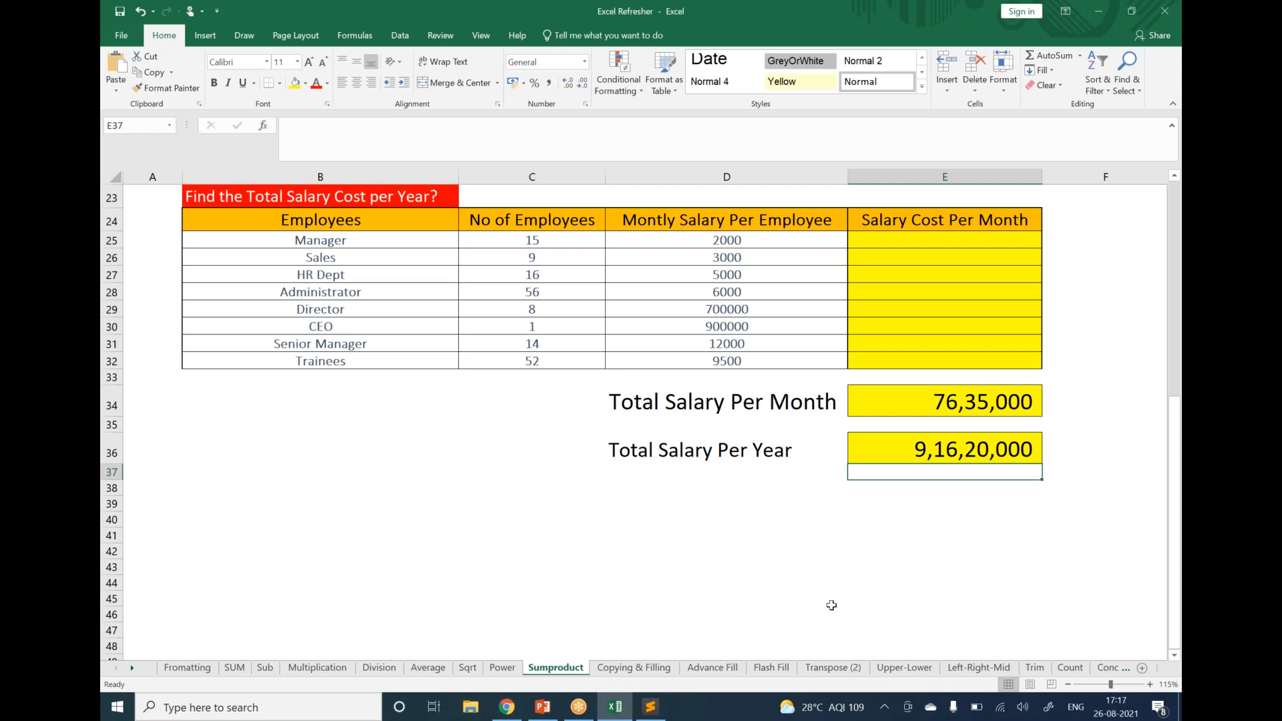
Step: Switch to the Copying & Filling sheet and go to the empty area under Same as Original Data
left_click(629, 669)
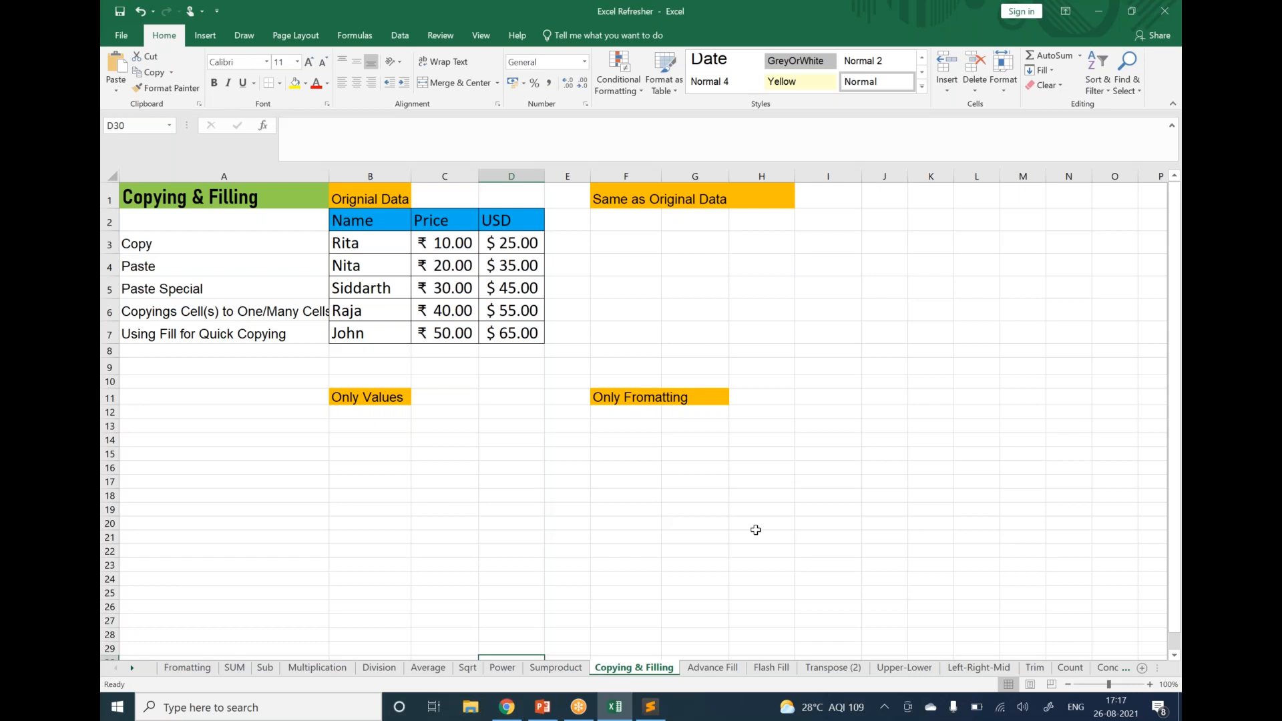
scroll(756, 531, "down", 5)
scroll(756, 530, "up", 5)
left_click(621, 203)
left_click(740, 221)
left_click(744, 247)
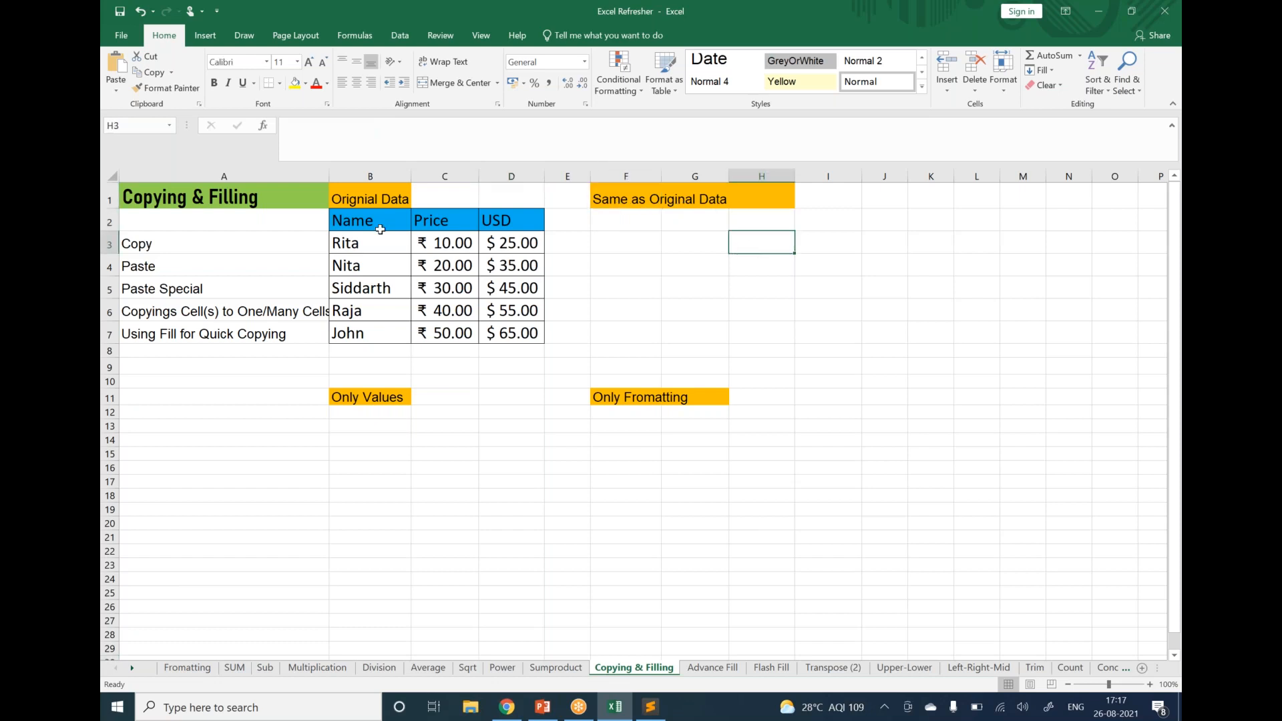
Step: Copy the original data table B2:D7 and paste it with its formatting at F2, under Same as Original Data
left_click_drag(380, 230, 508, 334)
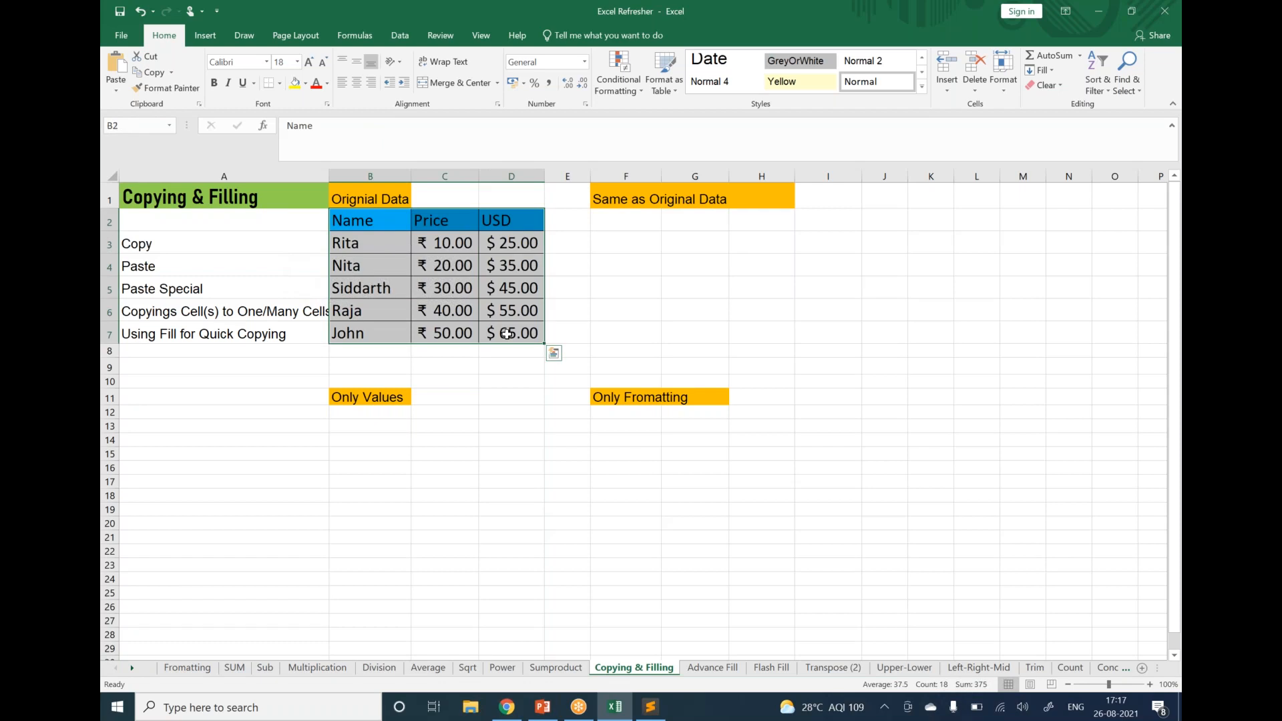
key("ctrl+c")
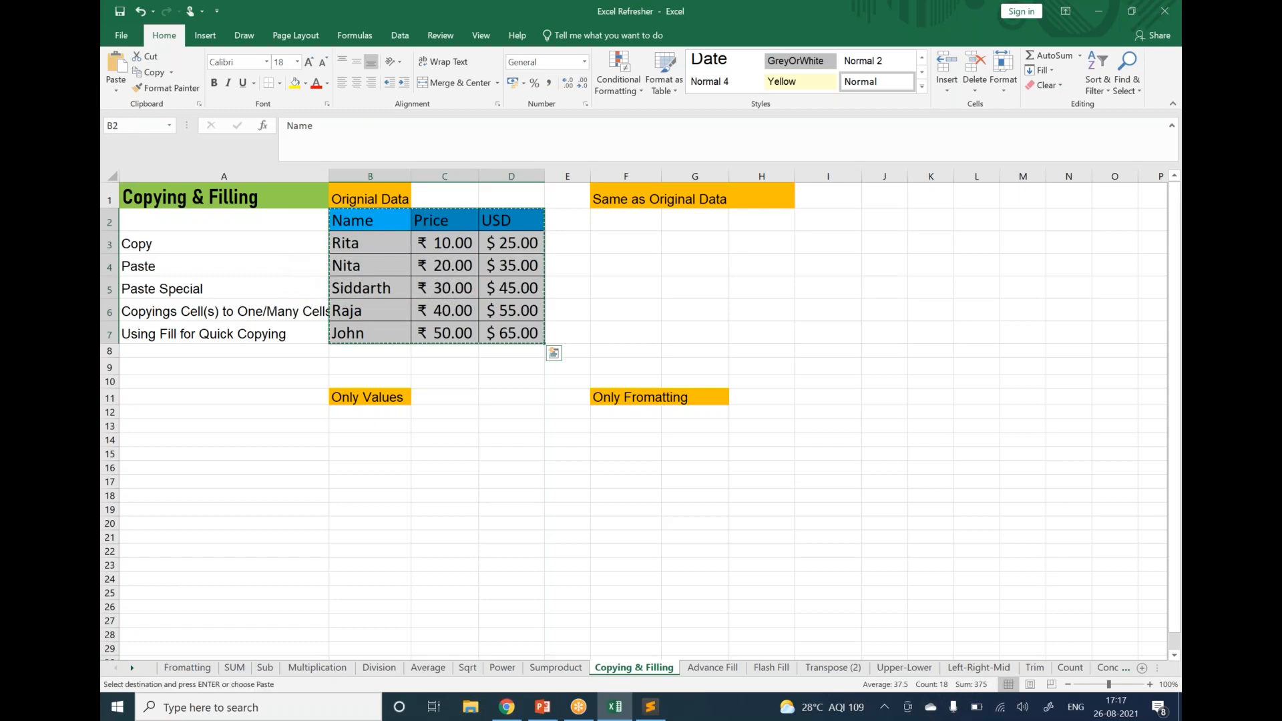
left_click(636, 225)
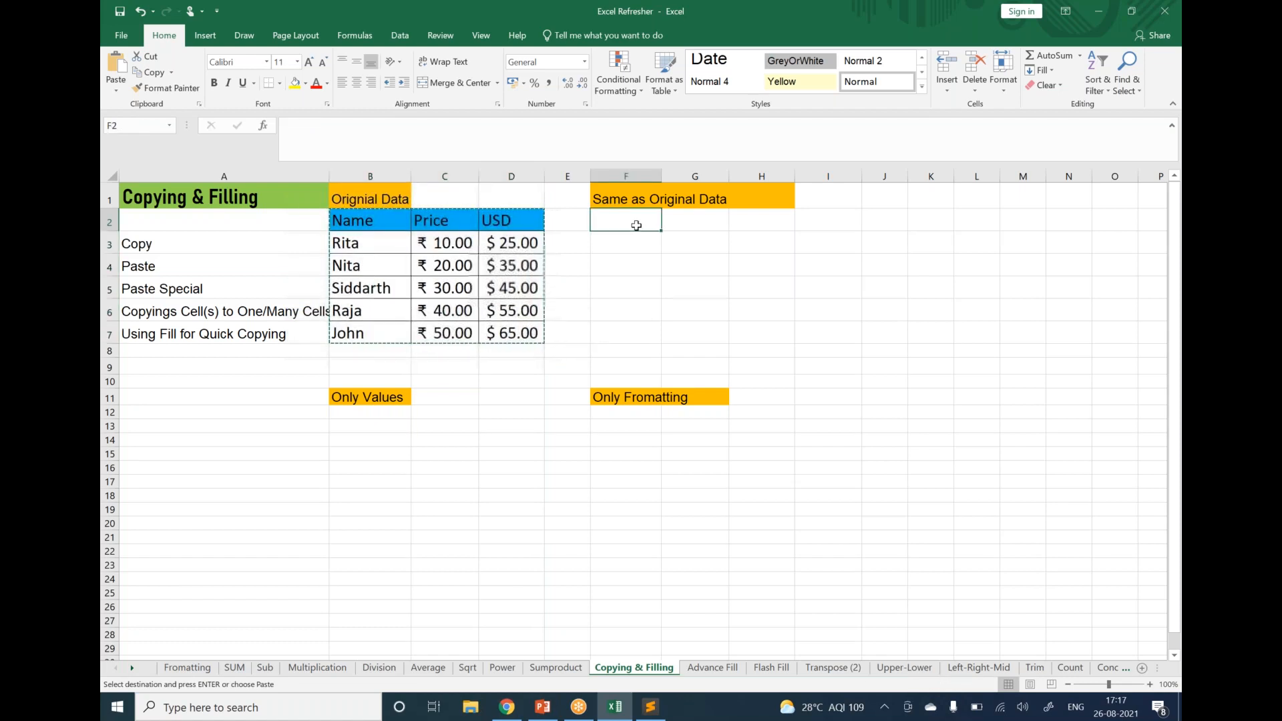
key("ctrl+v")
left_click(172, 480)
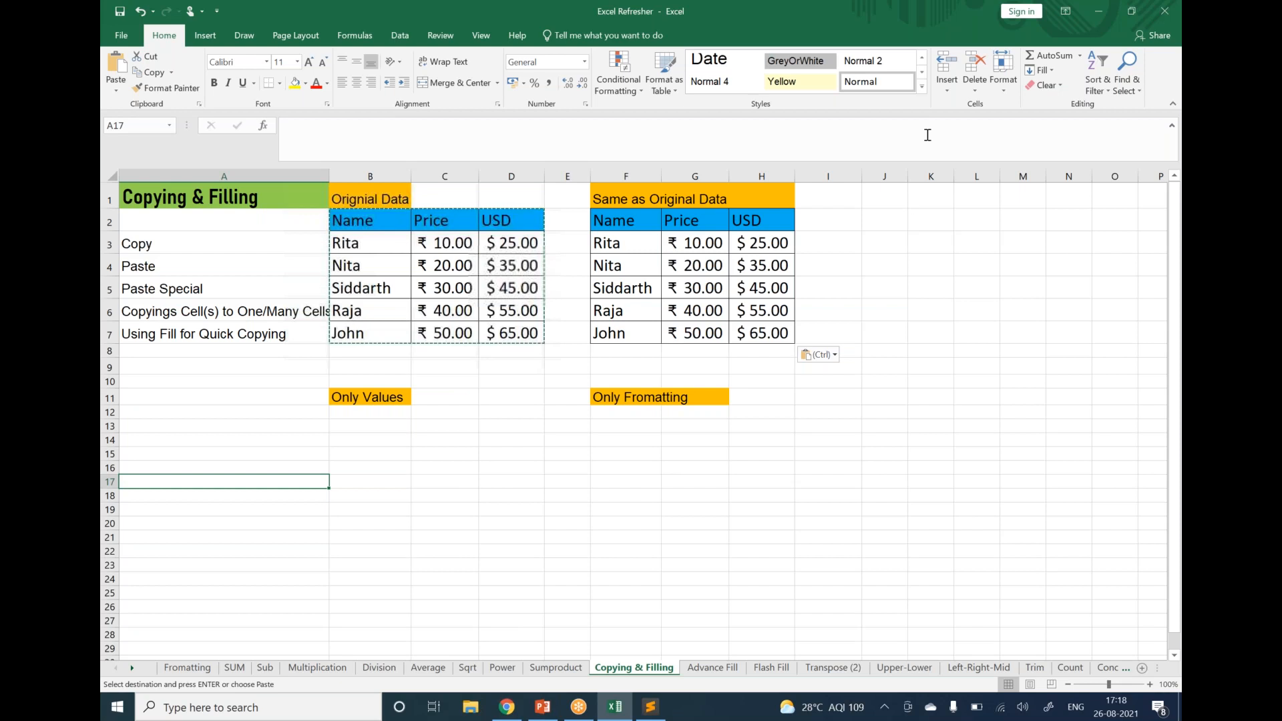
Step: Examine the original table's headers and rows and the Only Values area meant for a values-only copy
left_click(757, 189)
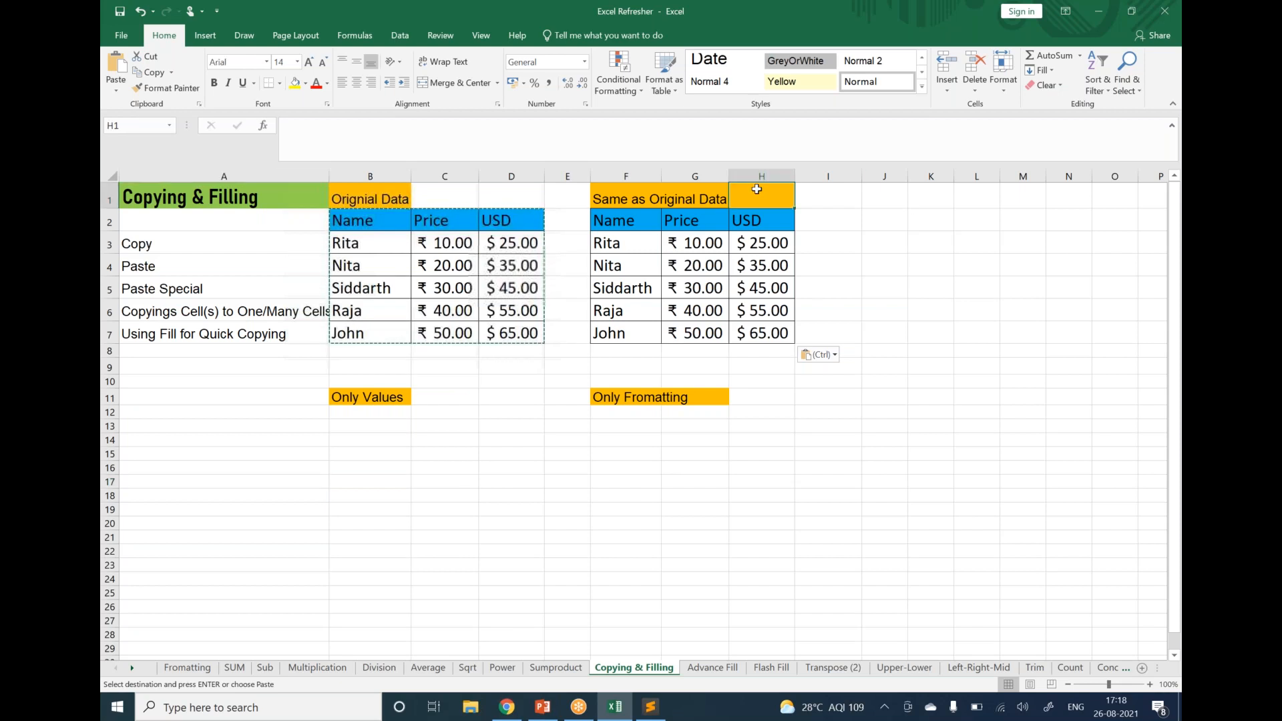
left_click(364, 401)
left_click(406, 465)
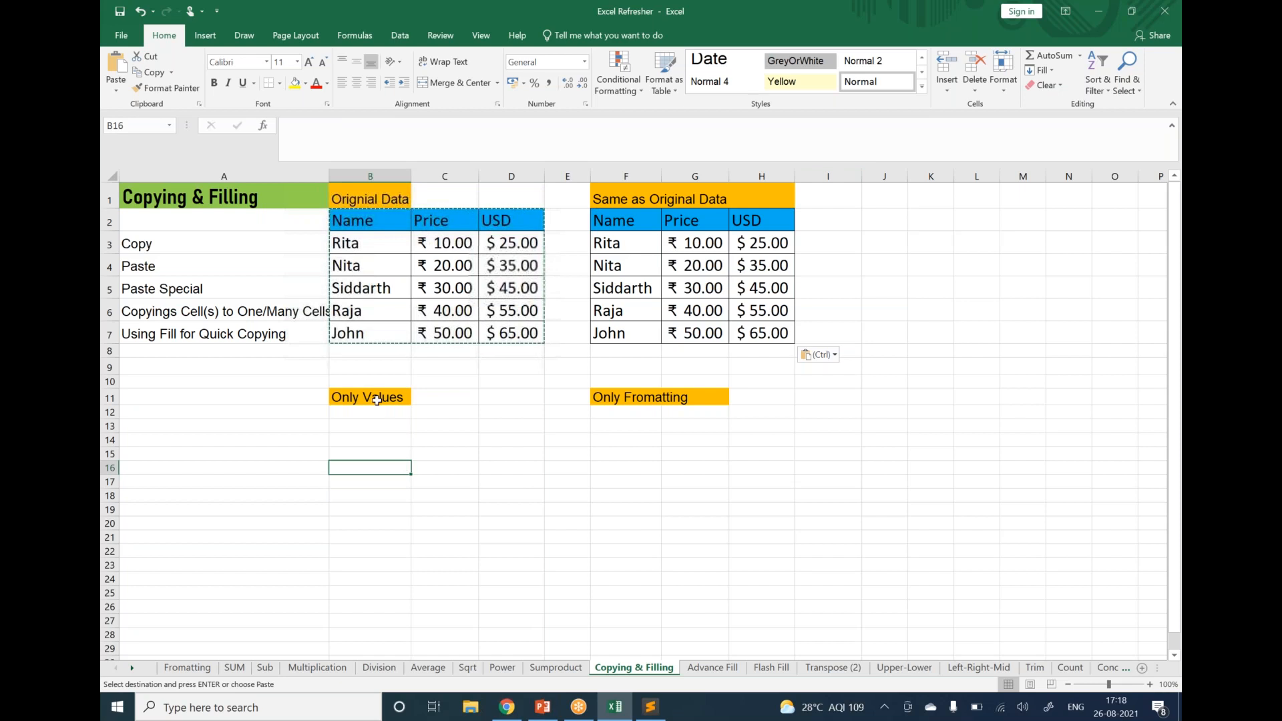
left_click(369, 227)
left_click(440, 224)
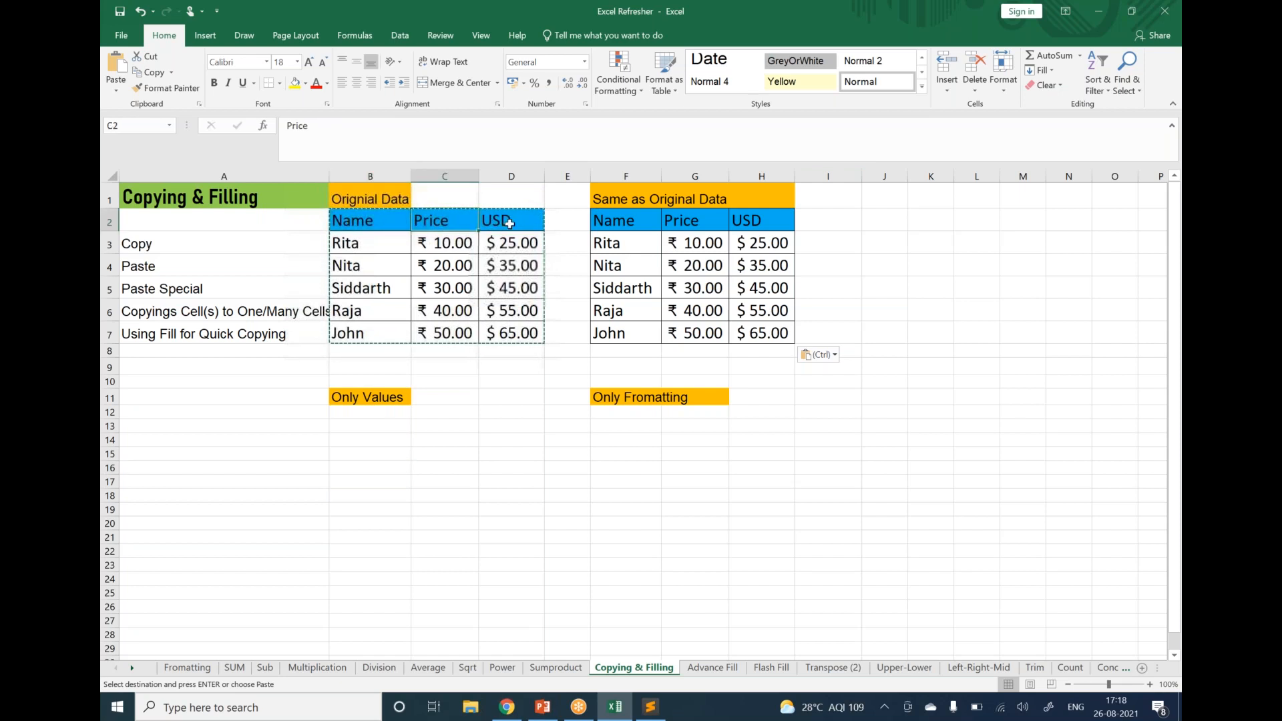
left_click(509, 224)
left_click_drag(348, 225, 527, 337)
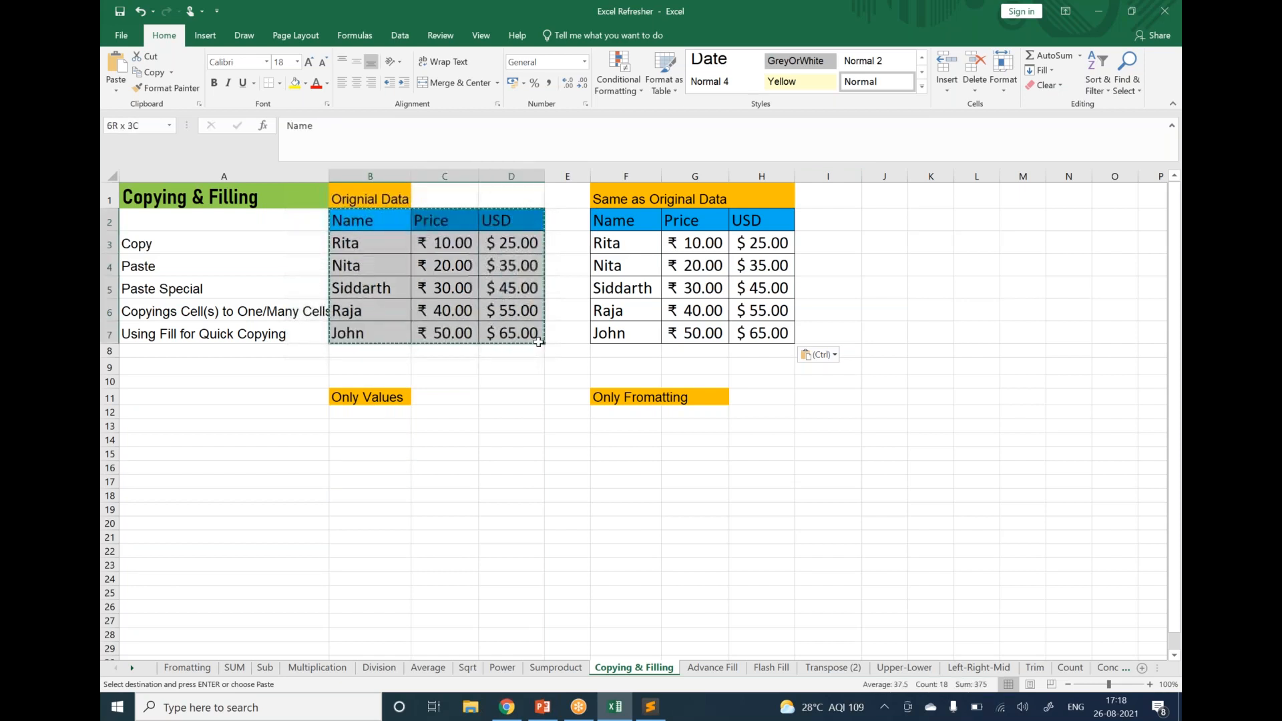
left_click(524, 397)
mouse_move(372, 243)
left_mouse_down()
mouse_move(368, 288)
mouse_move(380, 247)
left_mouse_up()
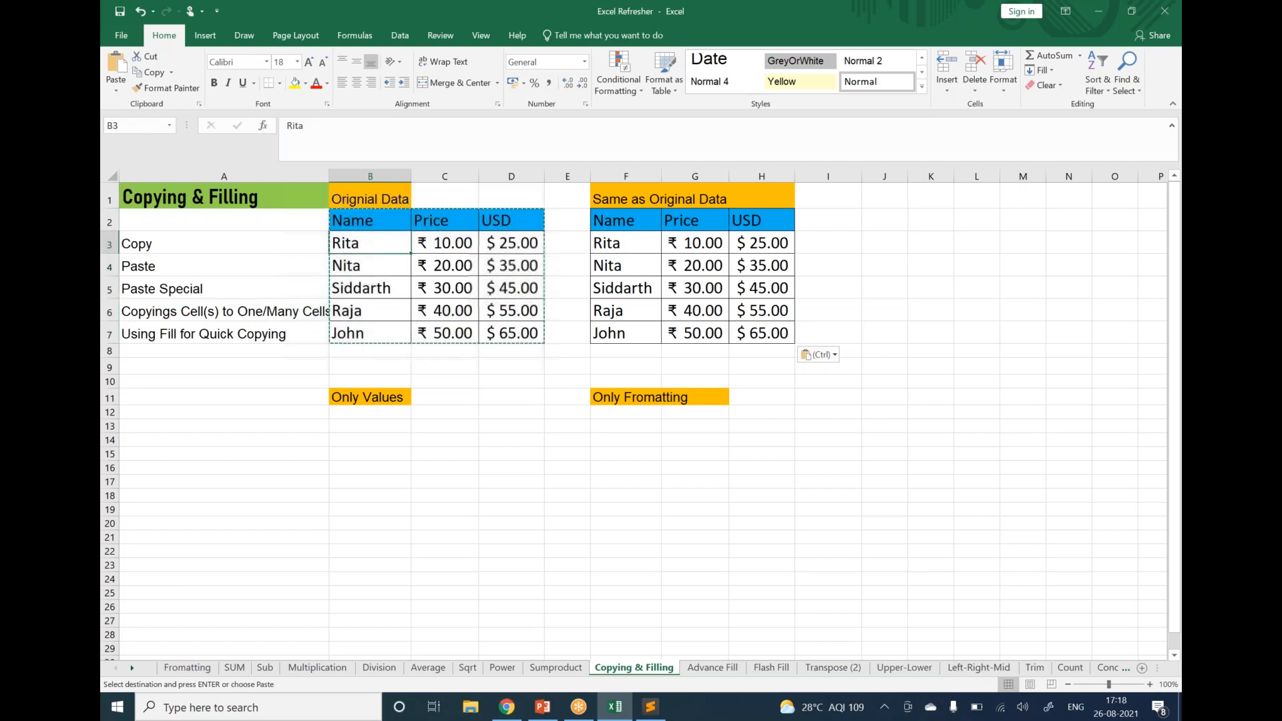
left_click(425, 244)
left_click(355, 265)
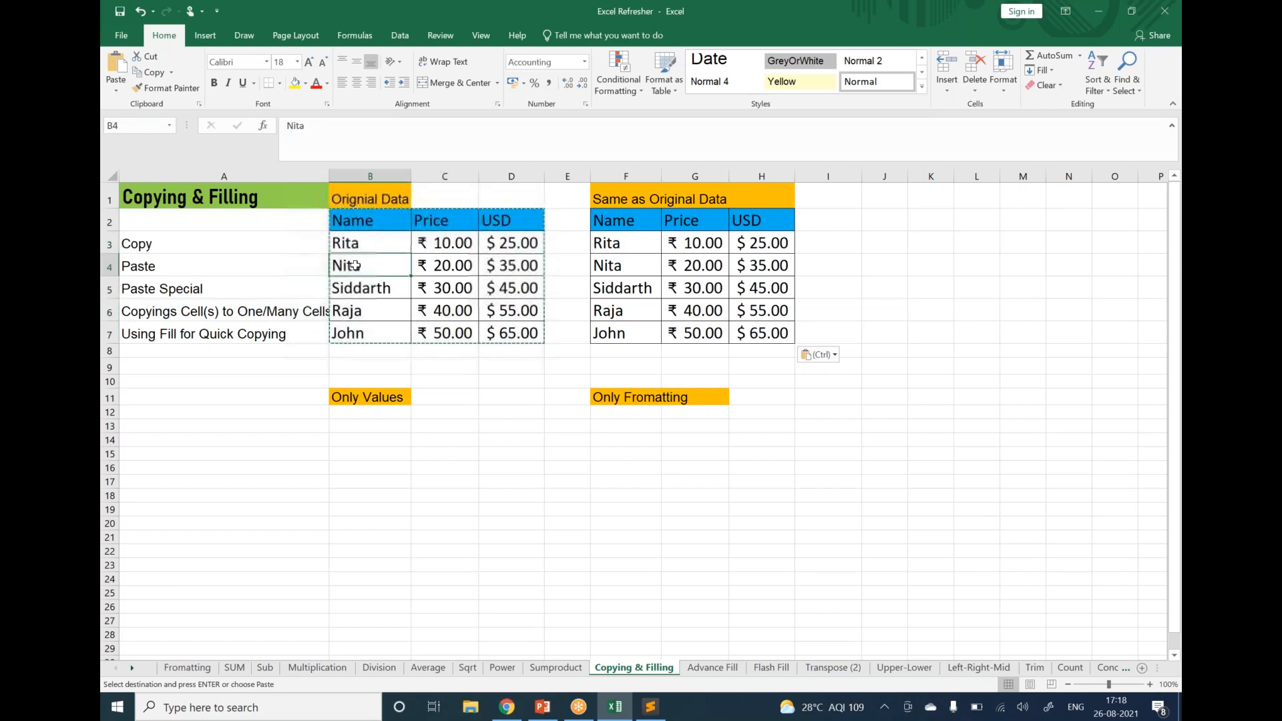
left_click(528, 266)
left_click_drag(357, 220, 506, 333)
left_click(496, 398)
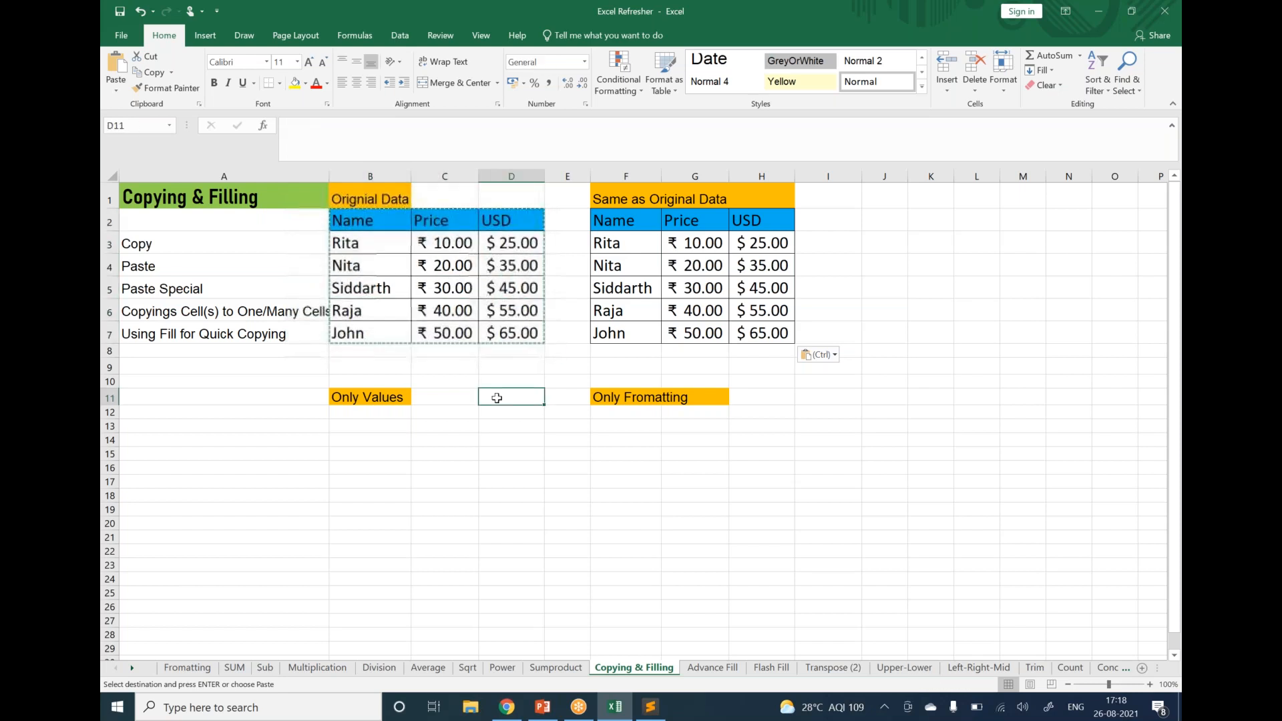
left_click(389, 397)
left_click(501, 440)
Step: Copy the original data table B2:D7 and paste only its values at B15, under Only Values
key("Escape")
left_click_drag(355, 221, 506, 332)
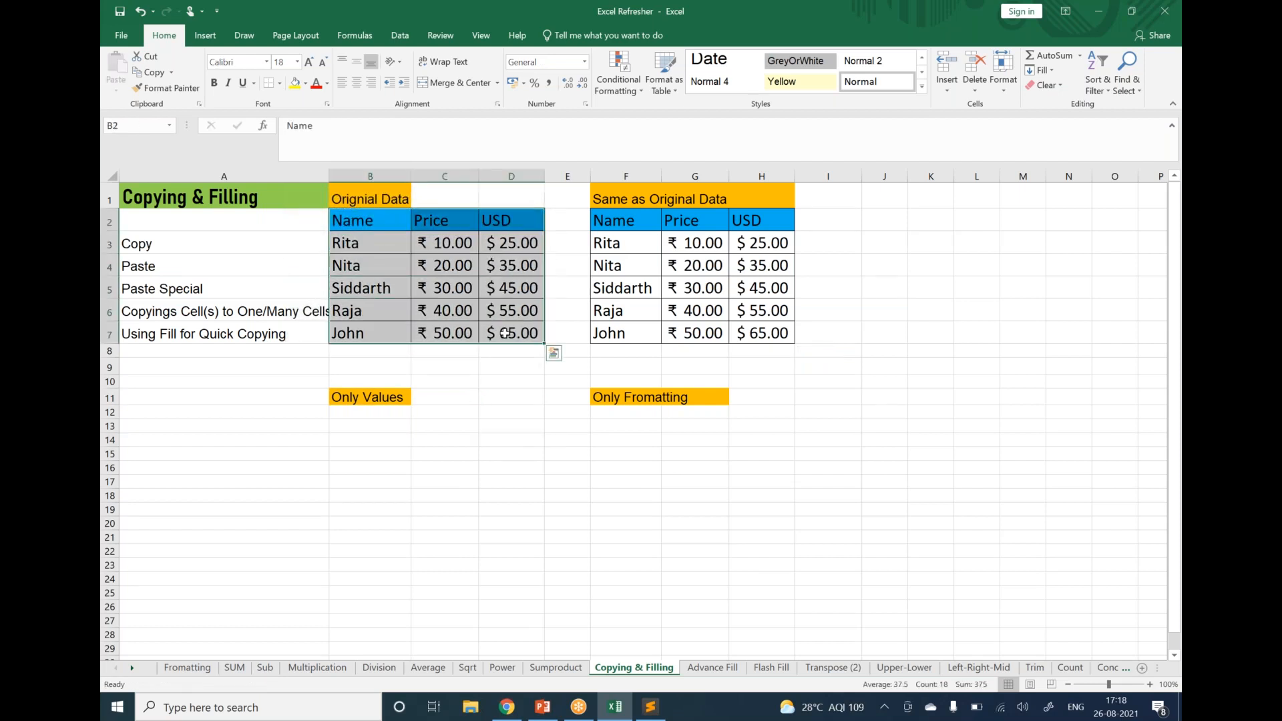
key("ctrl+c")
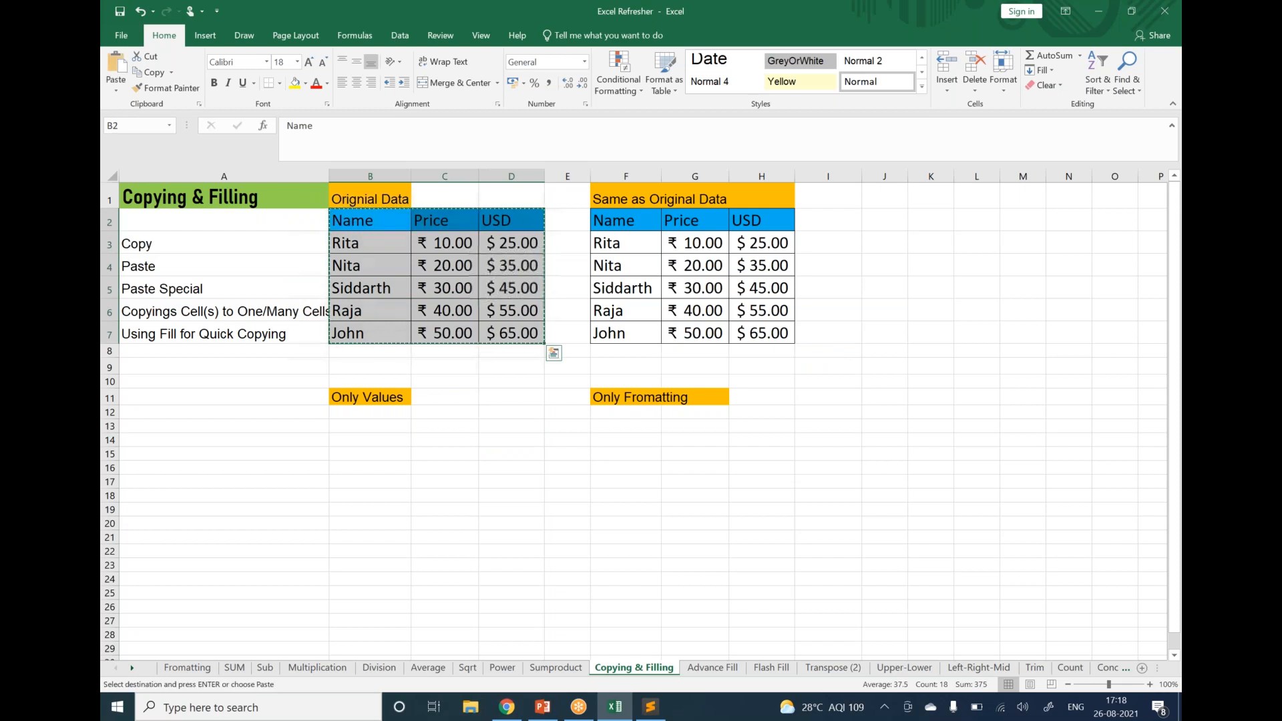
left_click(357, 453)
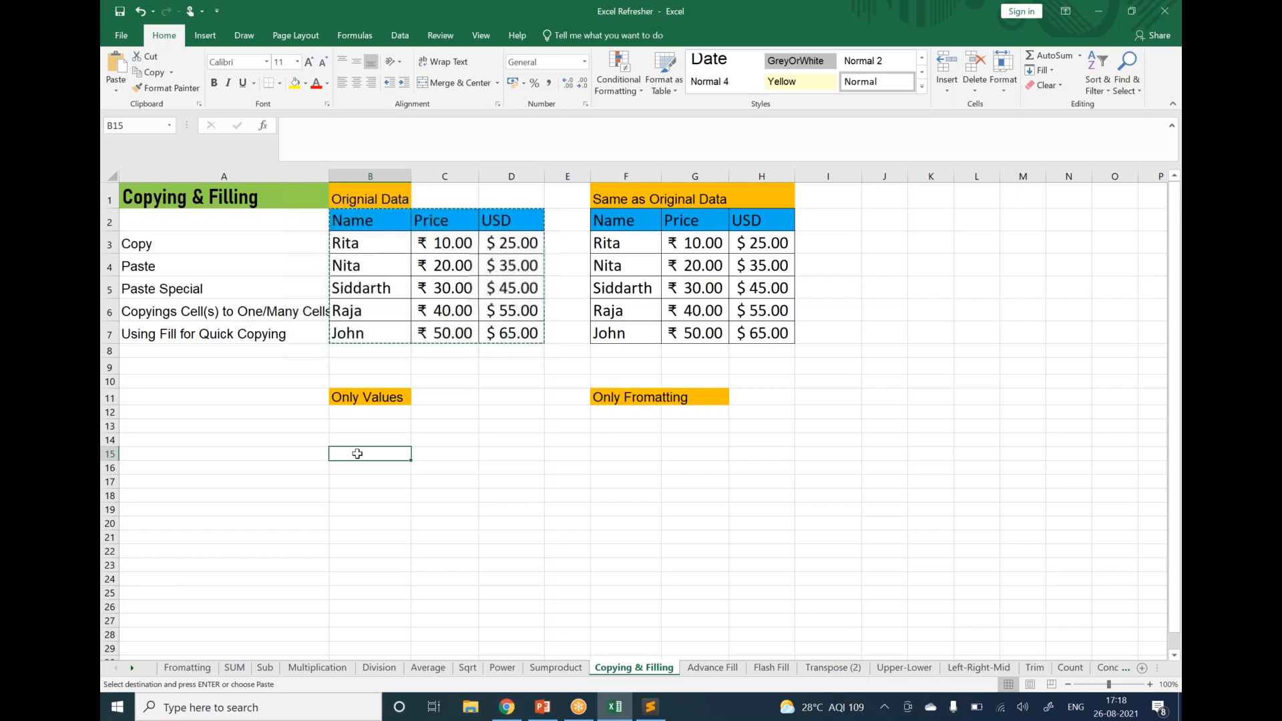
right_click(357, 454)
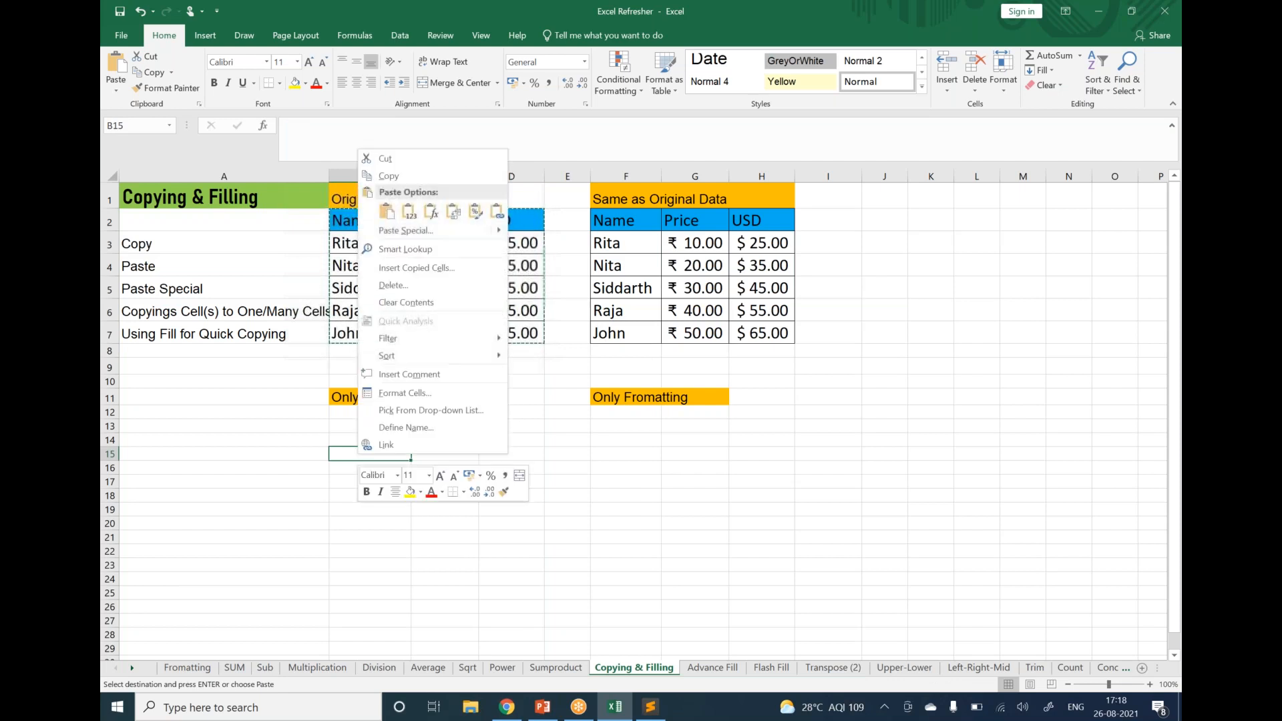
left_click(408, 231)
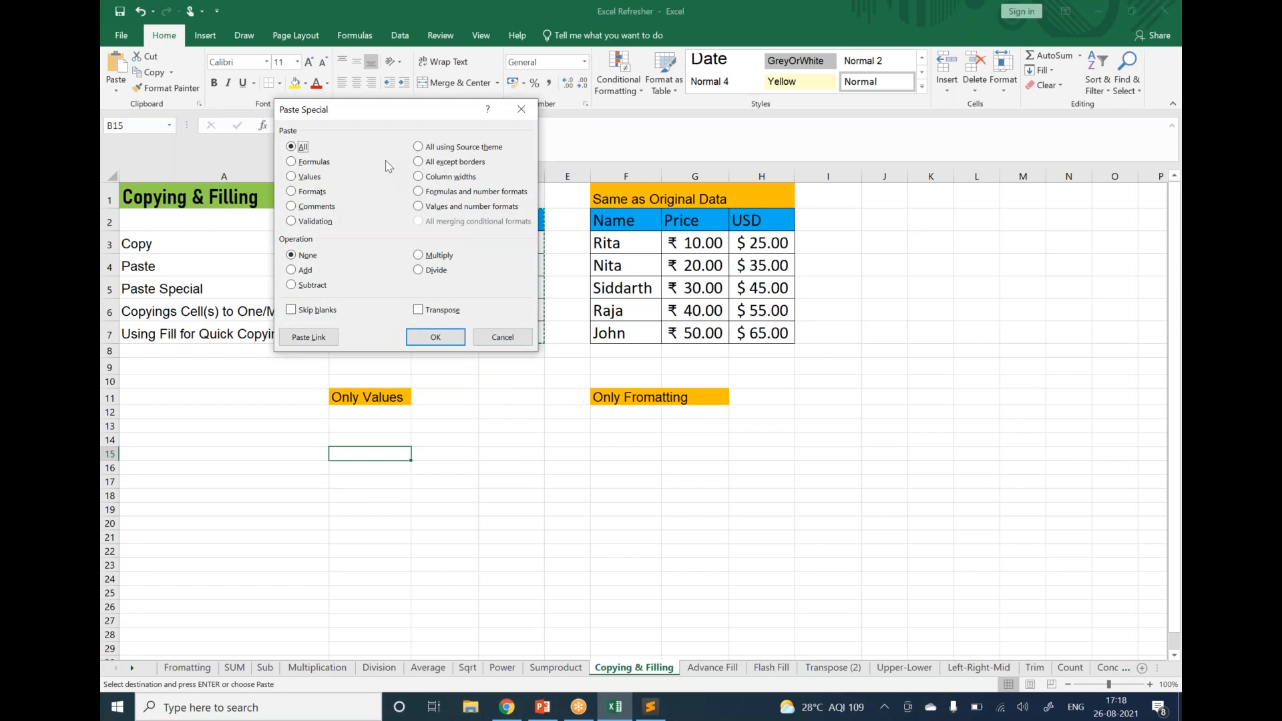
left_click_drag(400, 110, 554, 230)
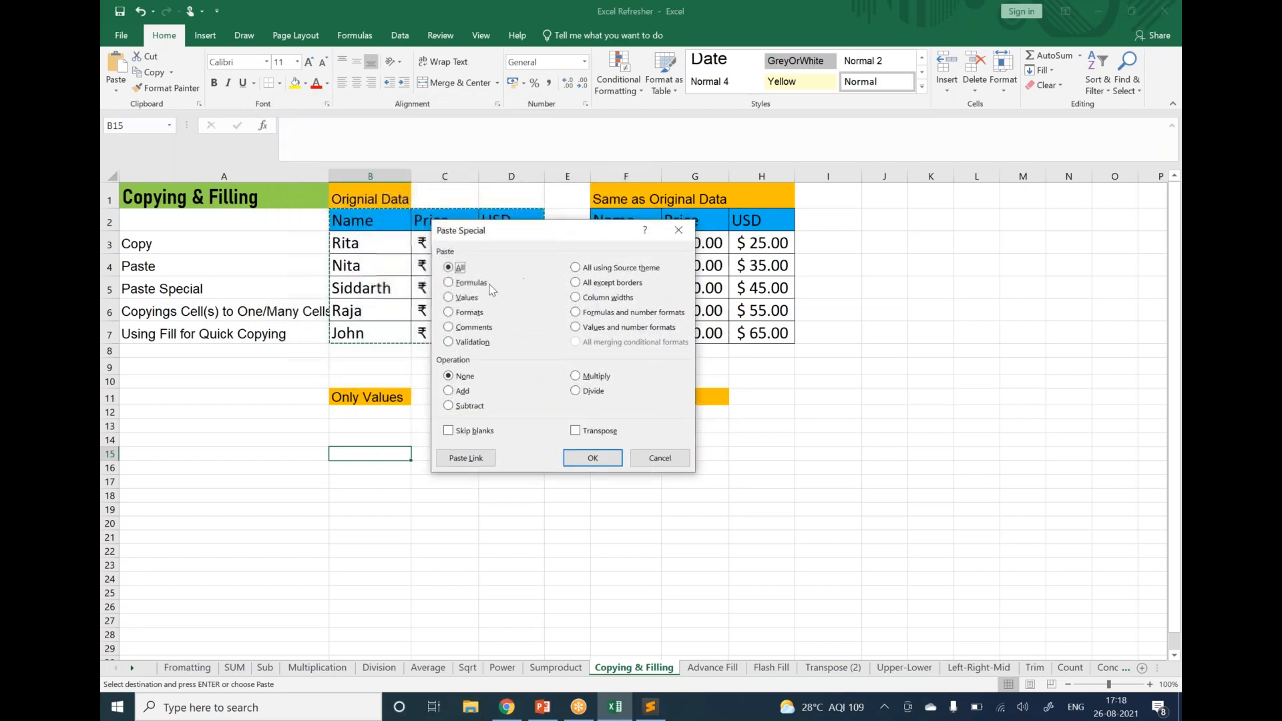
left_click(460, 300)
left_click(592, 458)
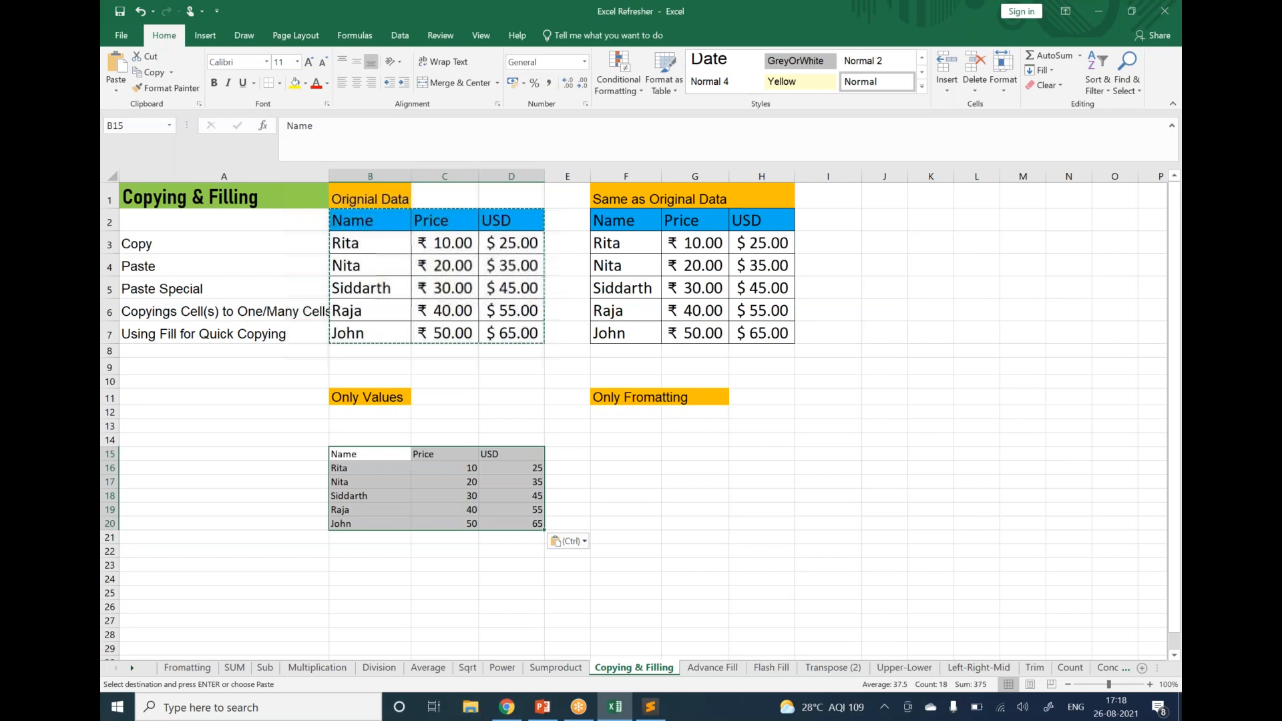
left_click(626, 454)
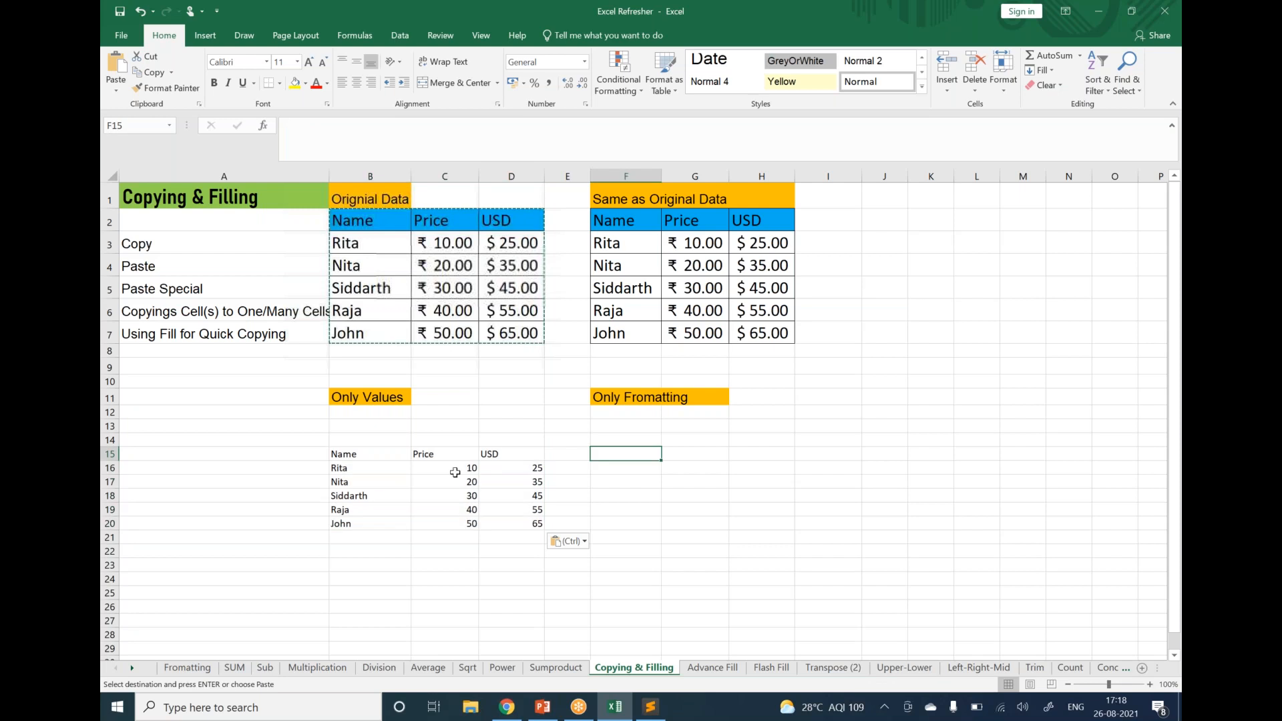
Step: Clear the pasted values from B15:D20
left_click_drag(360, 442, 519, 523)
key("Delete")
left_click(519, 523)
Step: Copy B2:D7 again, paste it as values only at B15 with Paste Special, and compare the copy with the original
left_click_drag(360, 225, 507, 332)
key("ctrl+c")
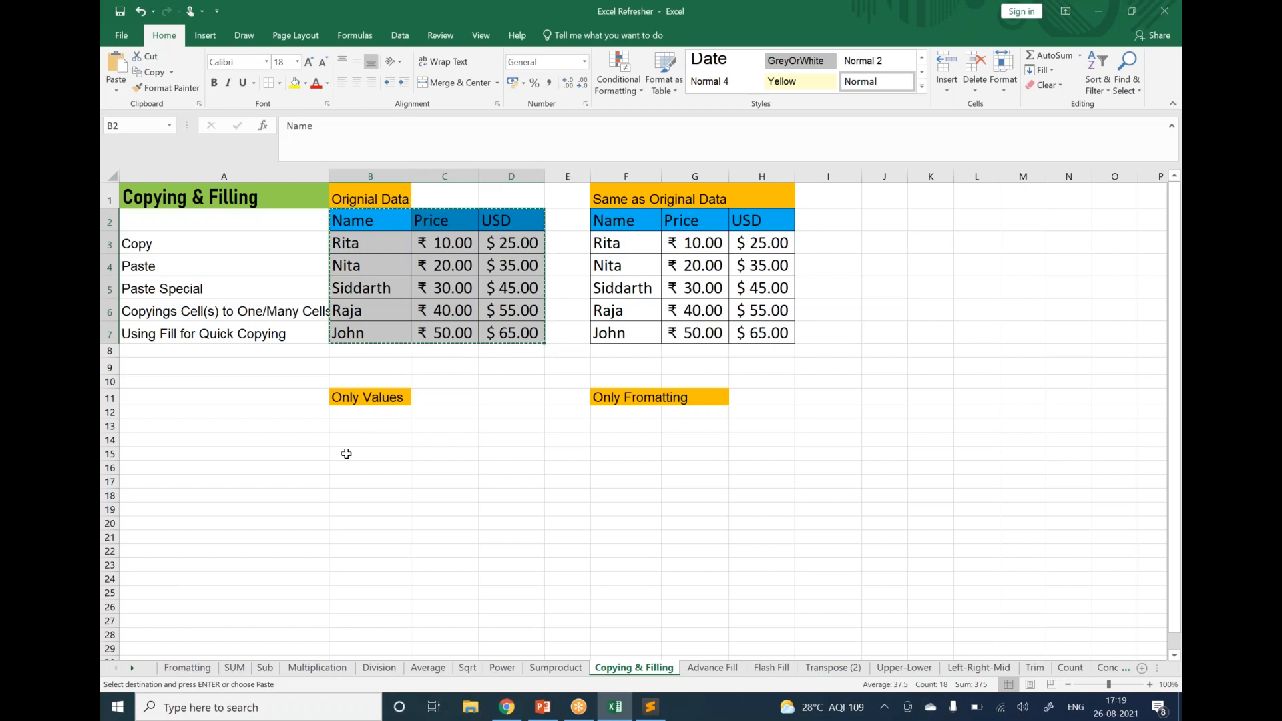
left_click(346, 455)
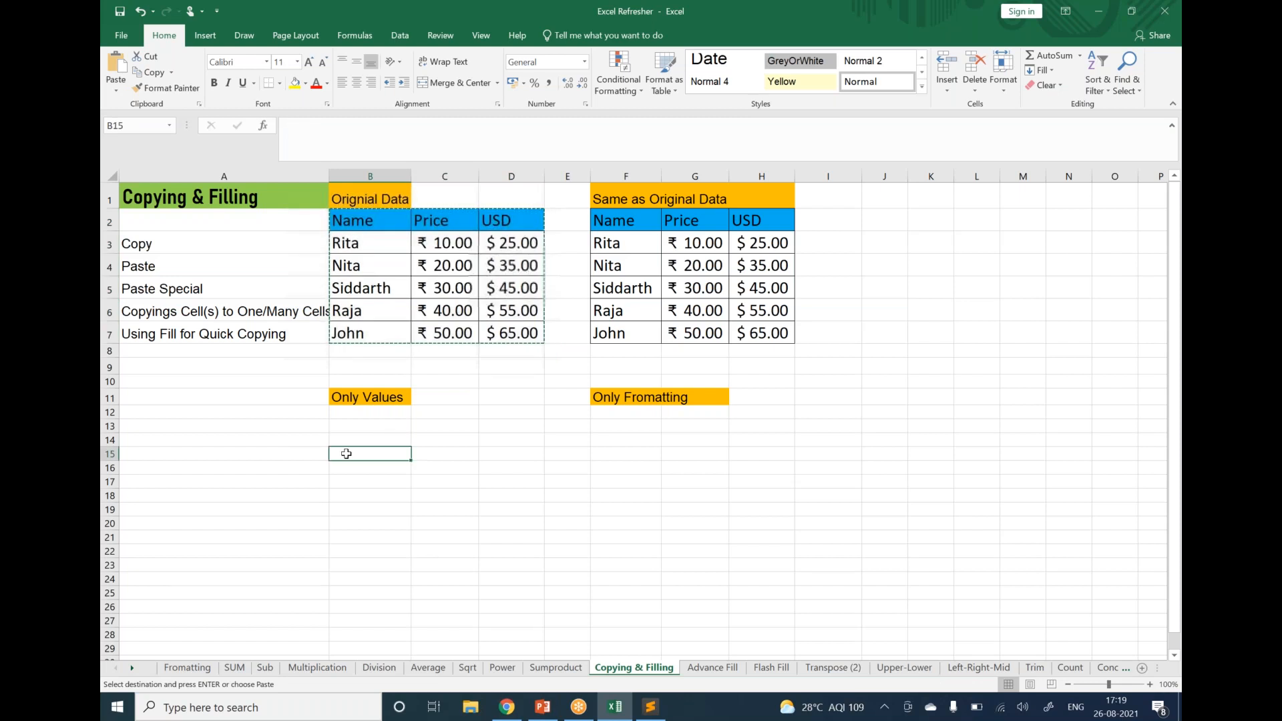
right_click(346, 454)
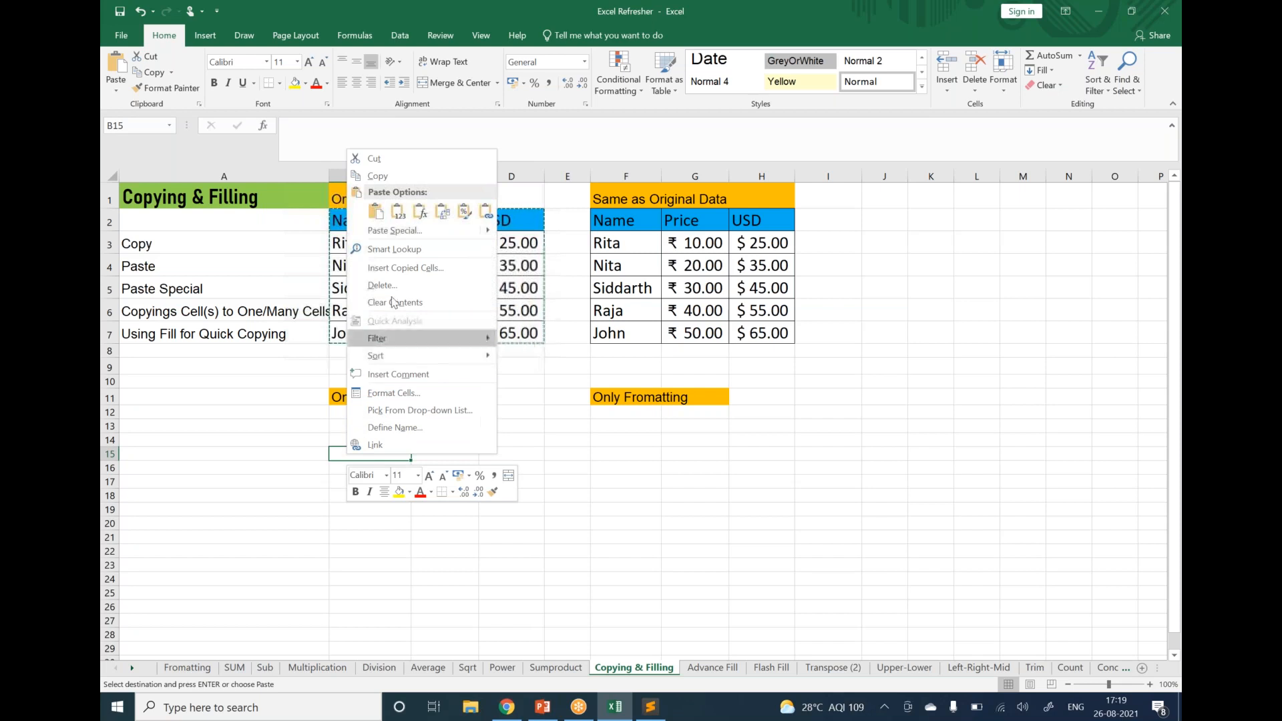
left_click(405, 234)
left_click(310, 179)
left_click(434, 340)
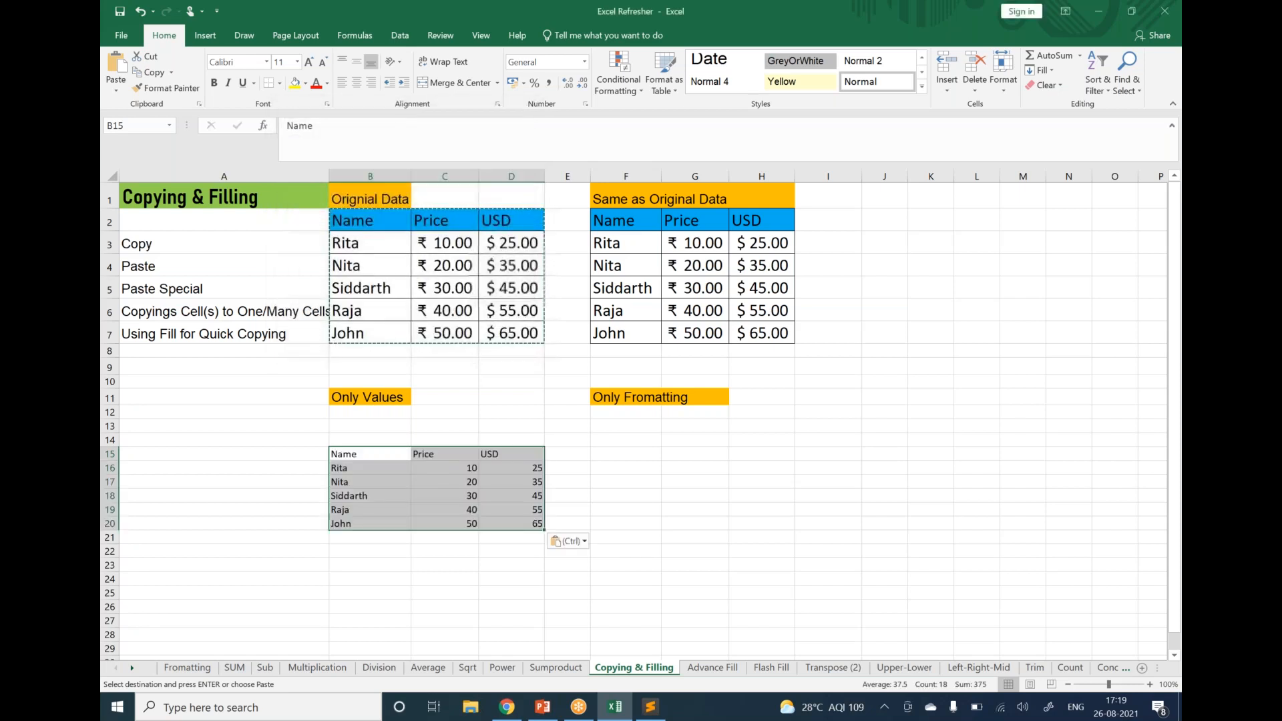
left_click(615, 455)
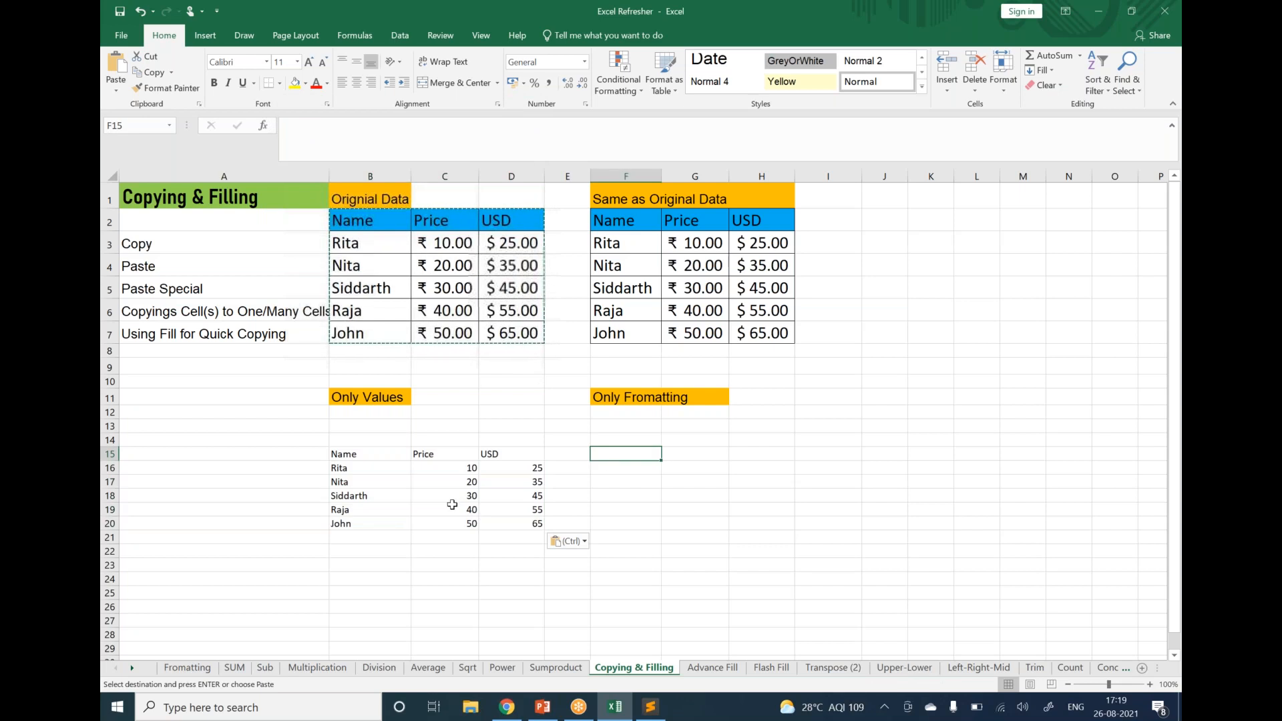
left_click_drag(364, 222, 499, 334)
left_click_drag(374, 454, 539, 523)
Step: Paste only the formats of the copied original table B2:D7 at F13, under Only Fromatting
left_click(665, 394)
left_click(681, 437)
left_click_drag(336, 221, 516, 336)
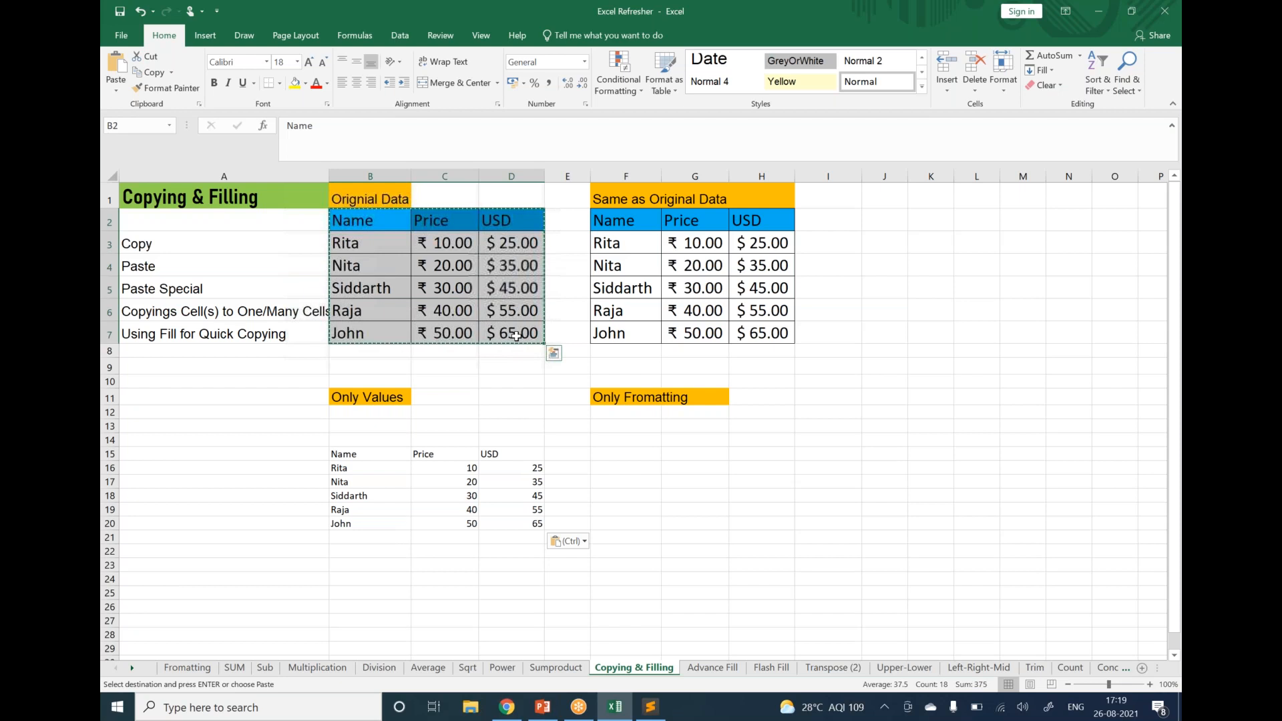
left_click(611, 425)
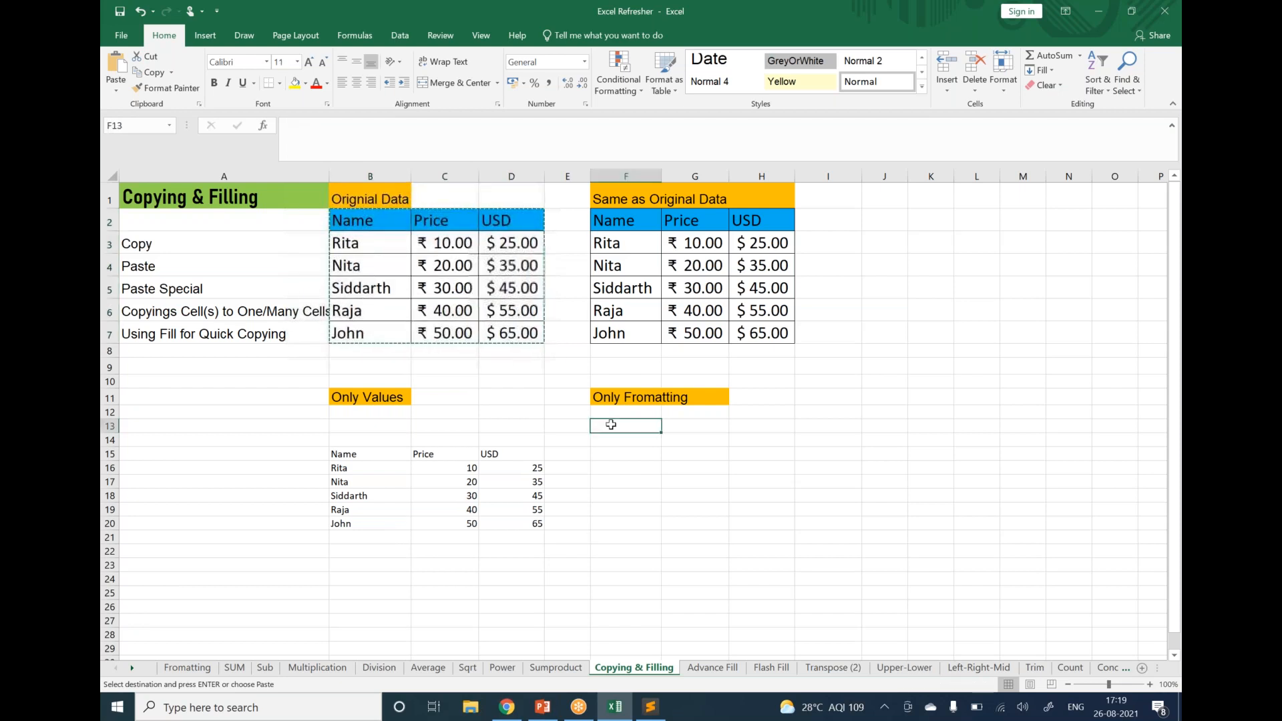
right_click(611, 424)
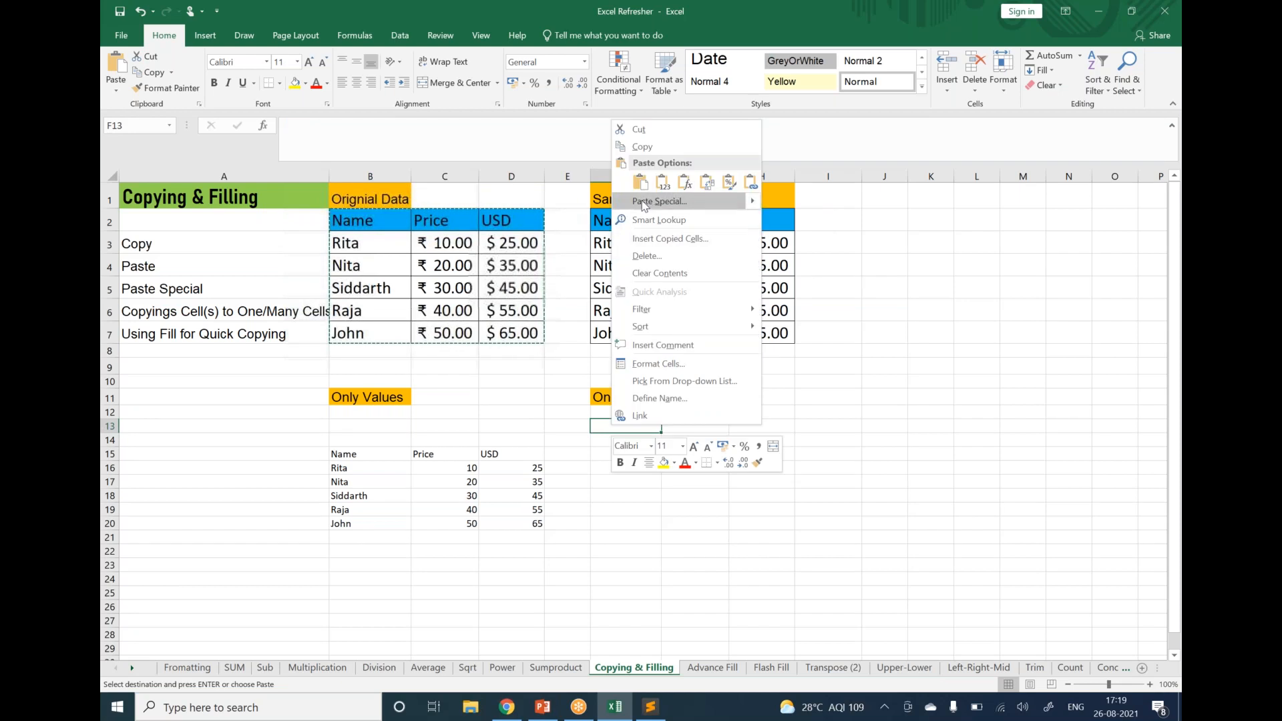
left_click(645, 203)
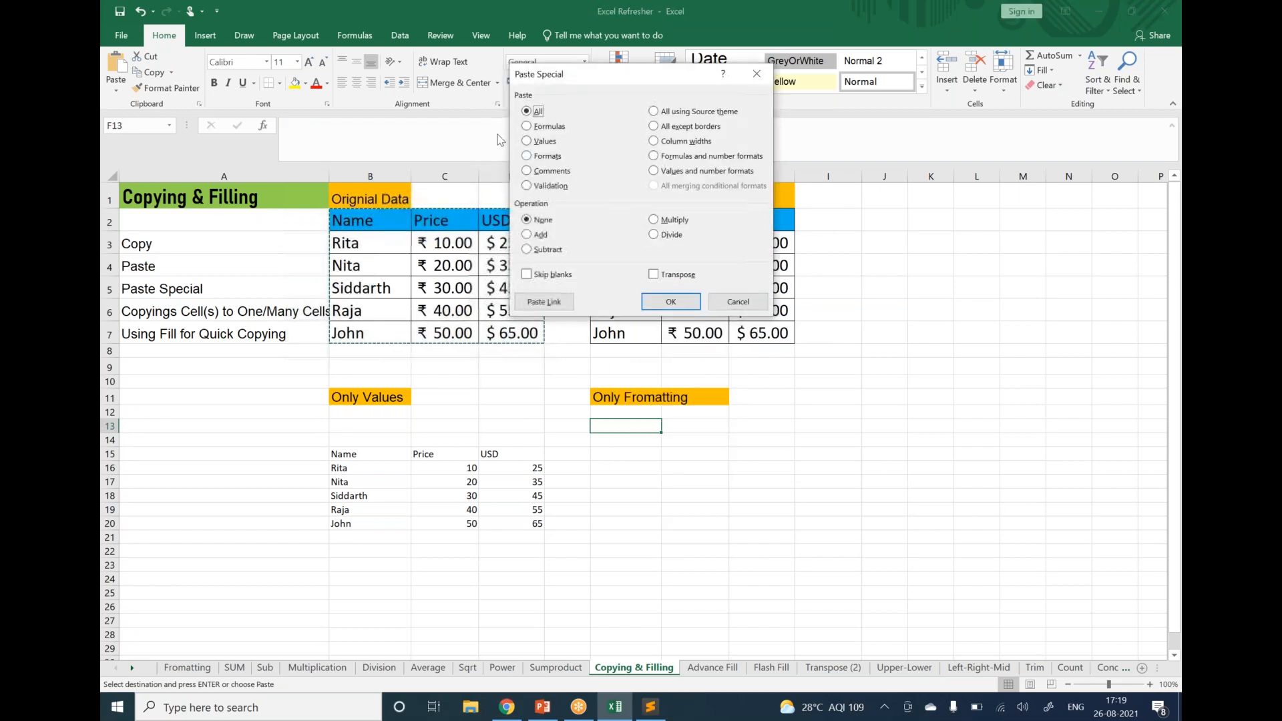
left_click(544, 160)
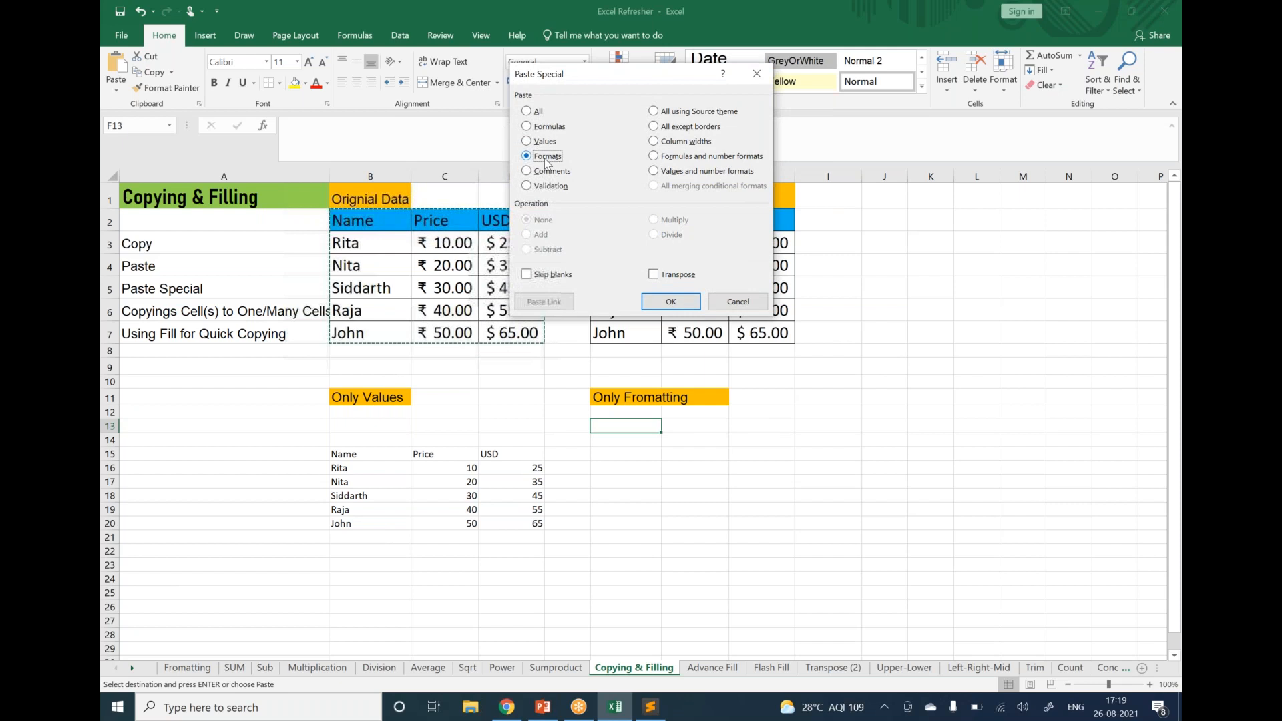
left_click(671, 302)
Step: Check the formatted empty cells against the values-only copy, undo the formatting paste at F13, and end copy mode
left_click_drag(621, 423, 770, 537)
left_click_drag(372, 480, 513, 576)
left_click_drag(626, 433, 759, 539)
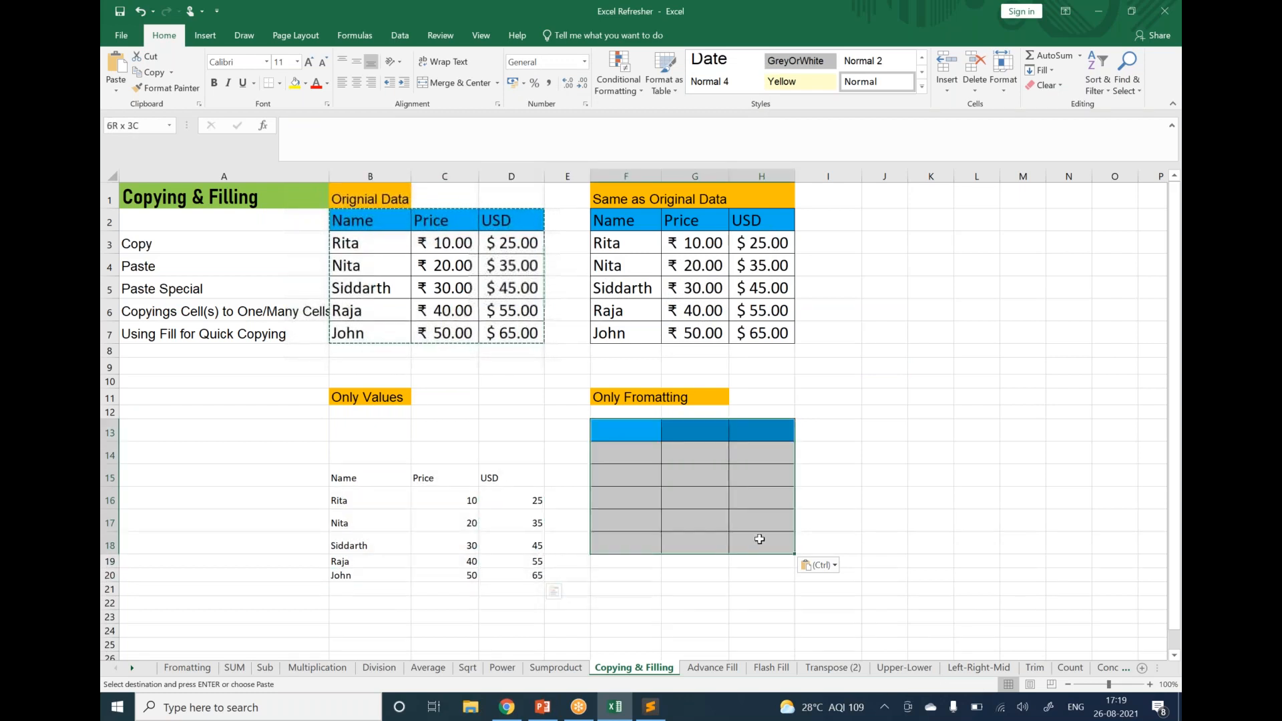
left_click(877, 452)
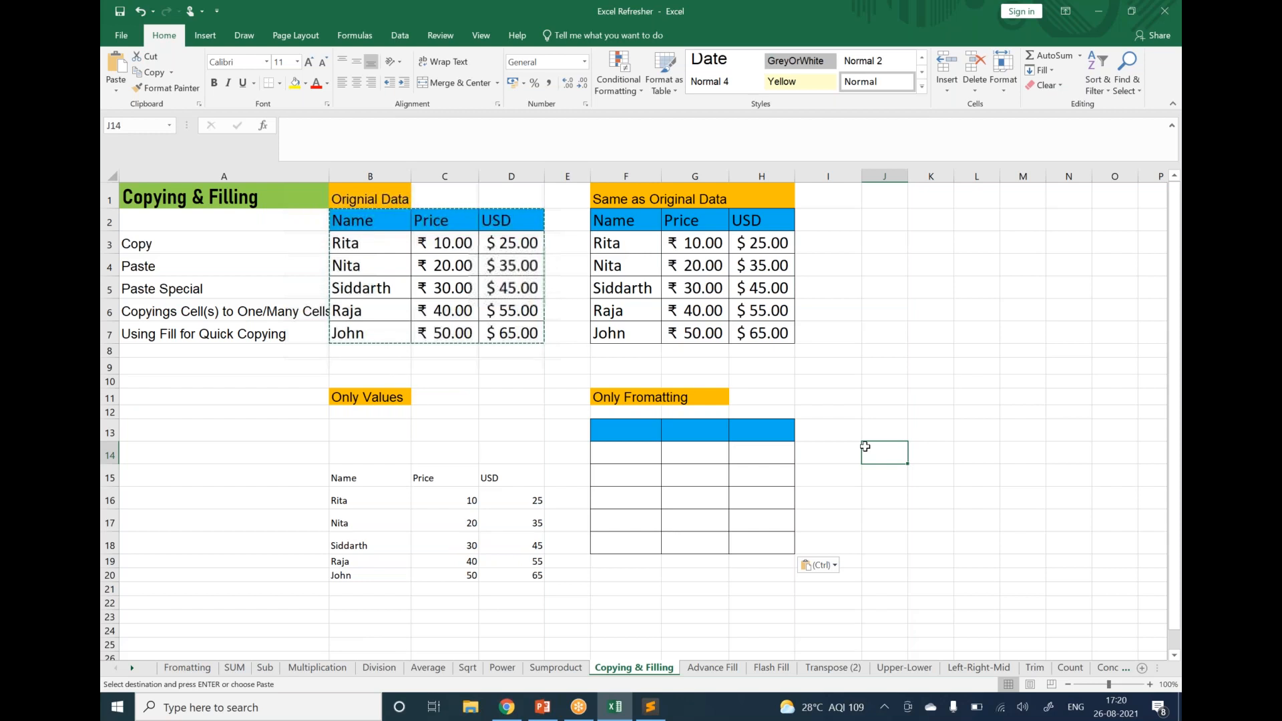
left_click(891, 17)
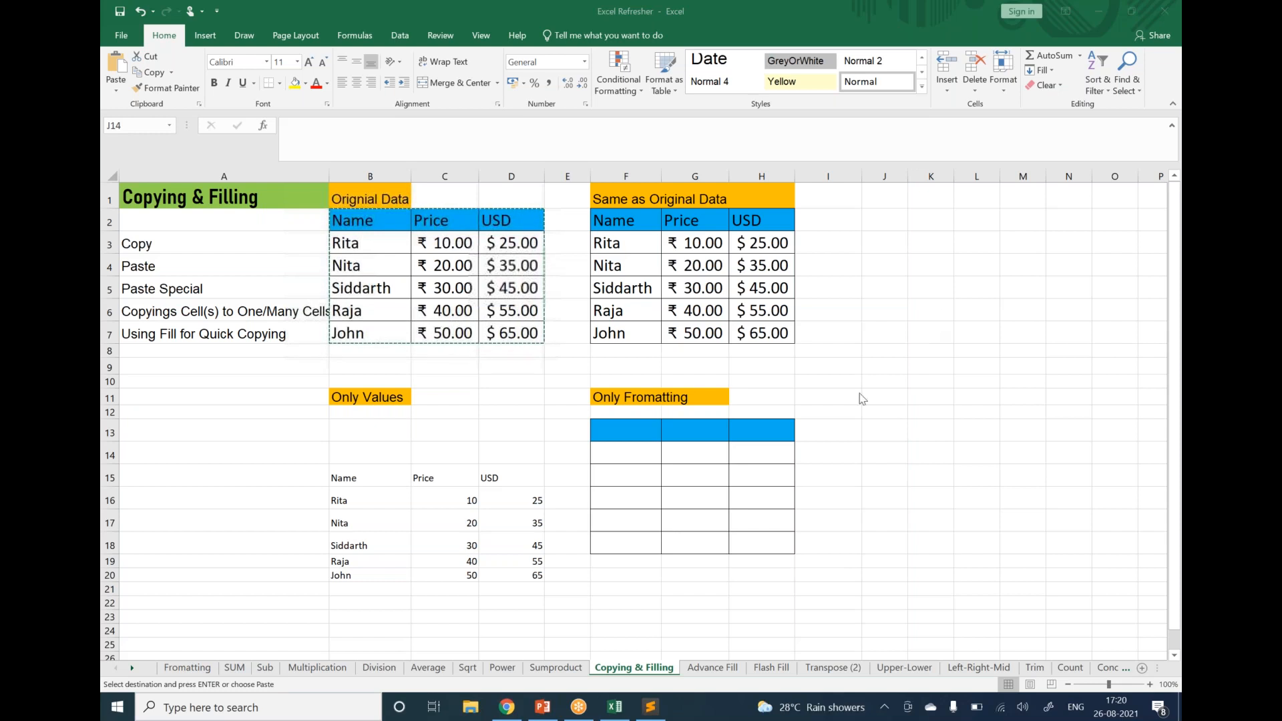
key("alt+Tab")
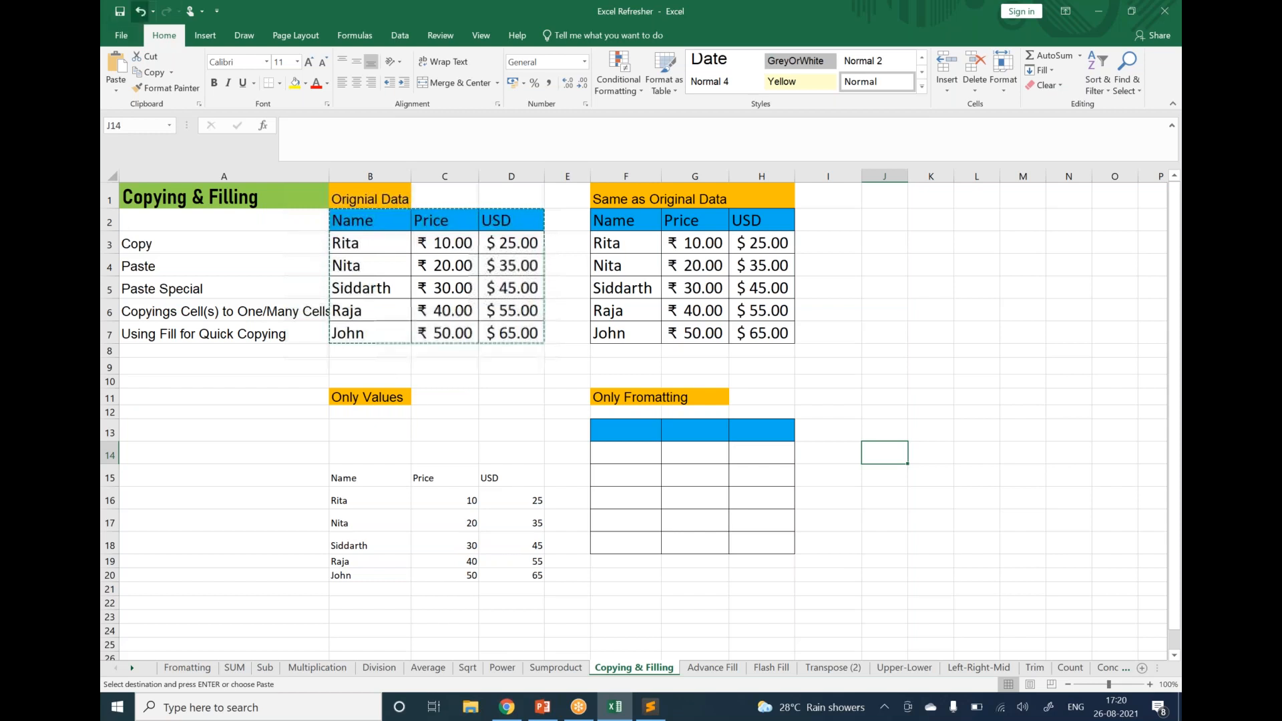
left_click(141, 11)
left_click(140, 11)
left_click(759, 499)
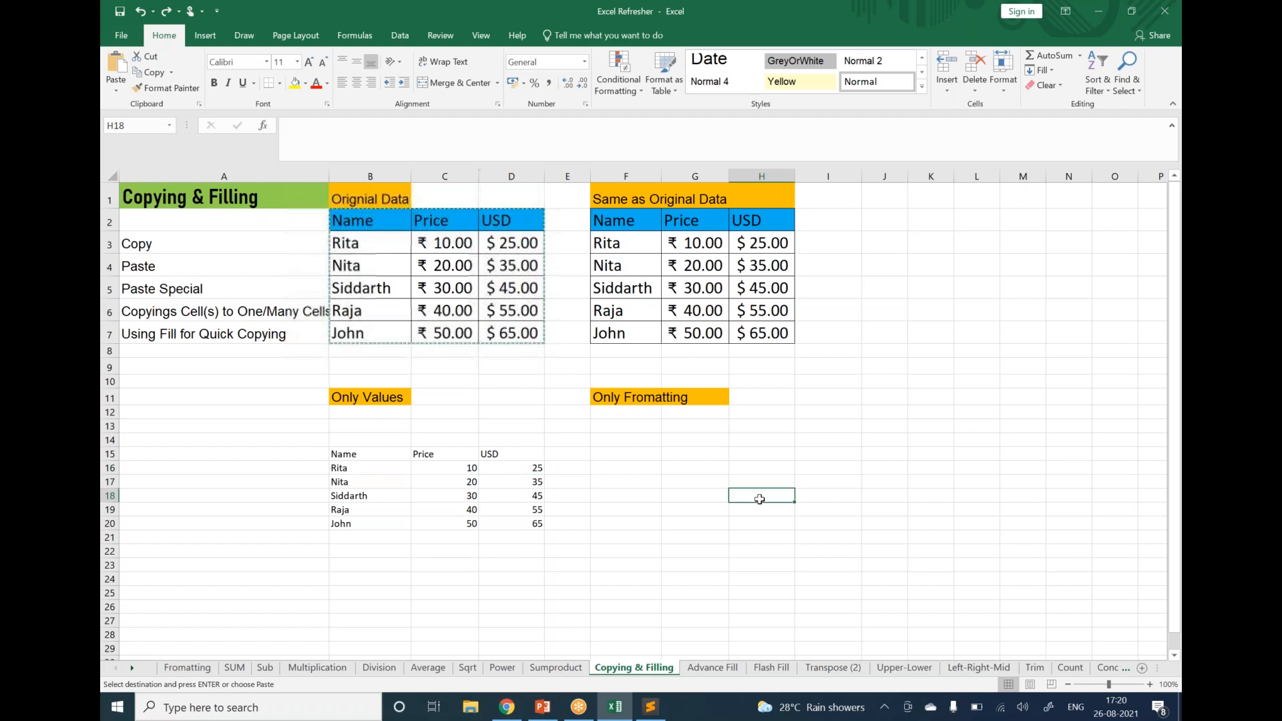
key("Escape")
Step: Examine the formatting of the original table's header row and data cells in B2:D7
left_click_drag(373, 211, 528, 338)
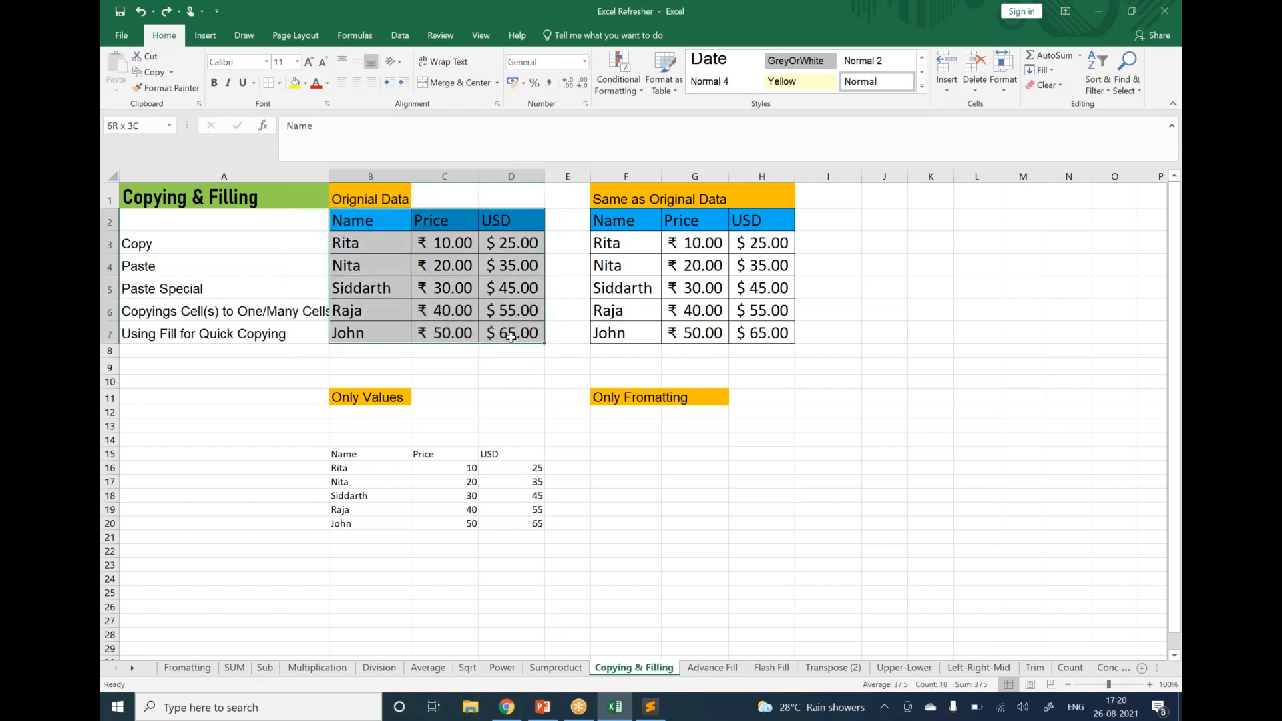
left_click(387, 225)
left_click_drag(388, 223, 514, 334)
left_click(362, 214)
left_click_drag(361, 214, 498, 217)
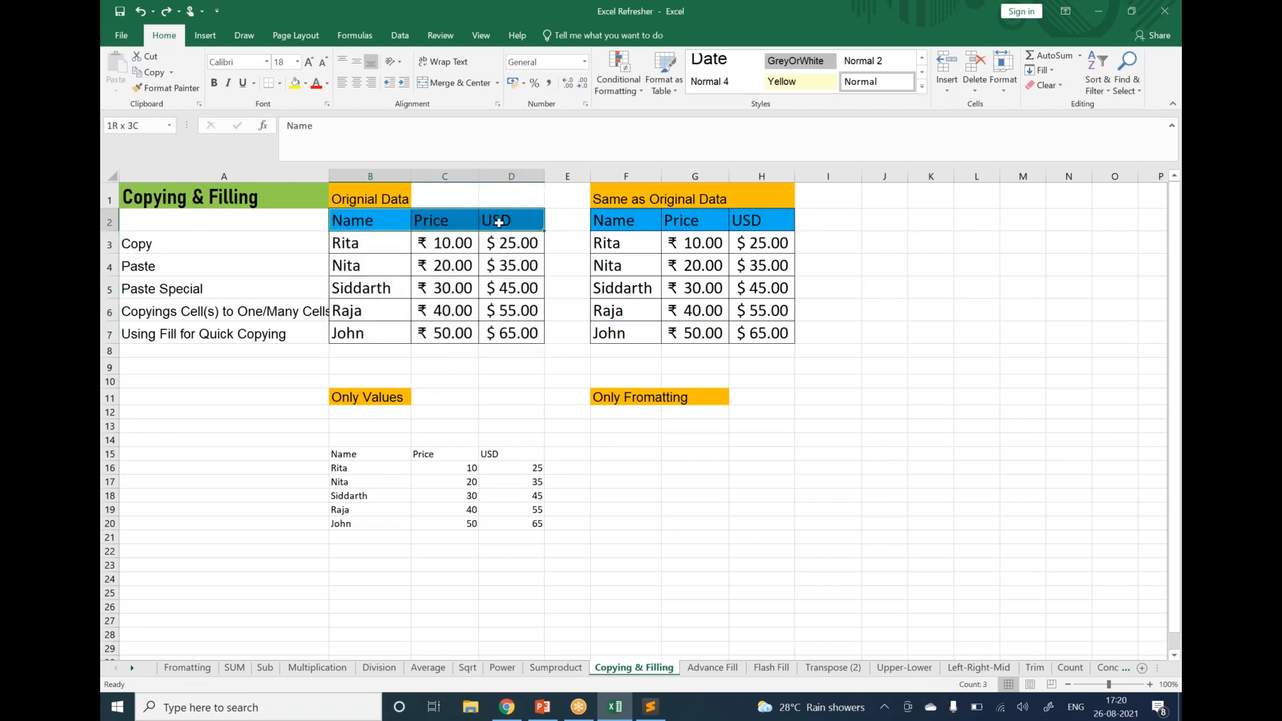
left_click(519, 308)
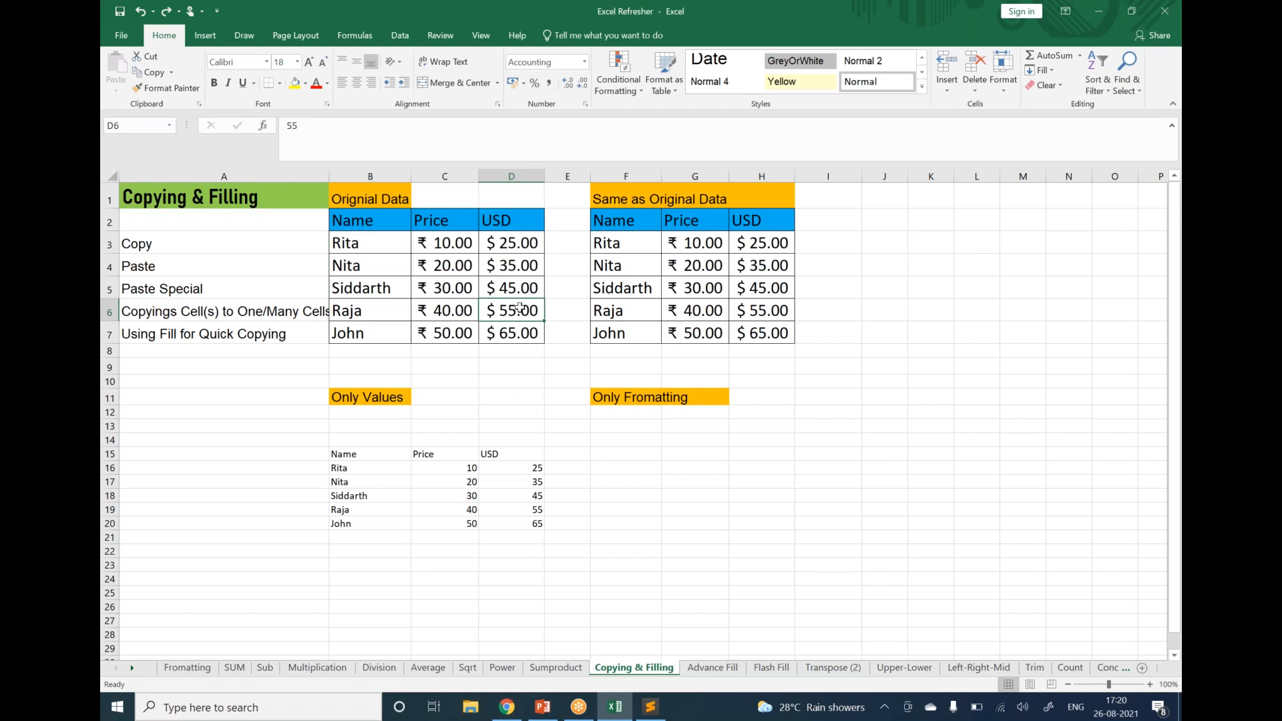
Step: Copy the original data table B2:D7 and paste only its formats at F14 with Paste Special
left_click_drag(365, 223, 421, 310)
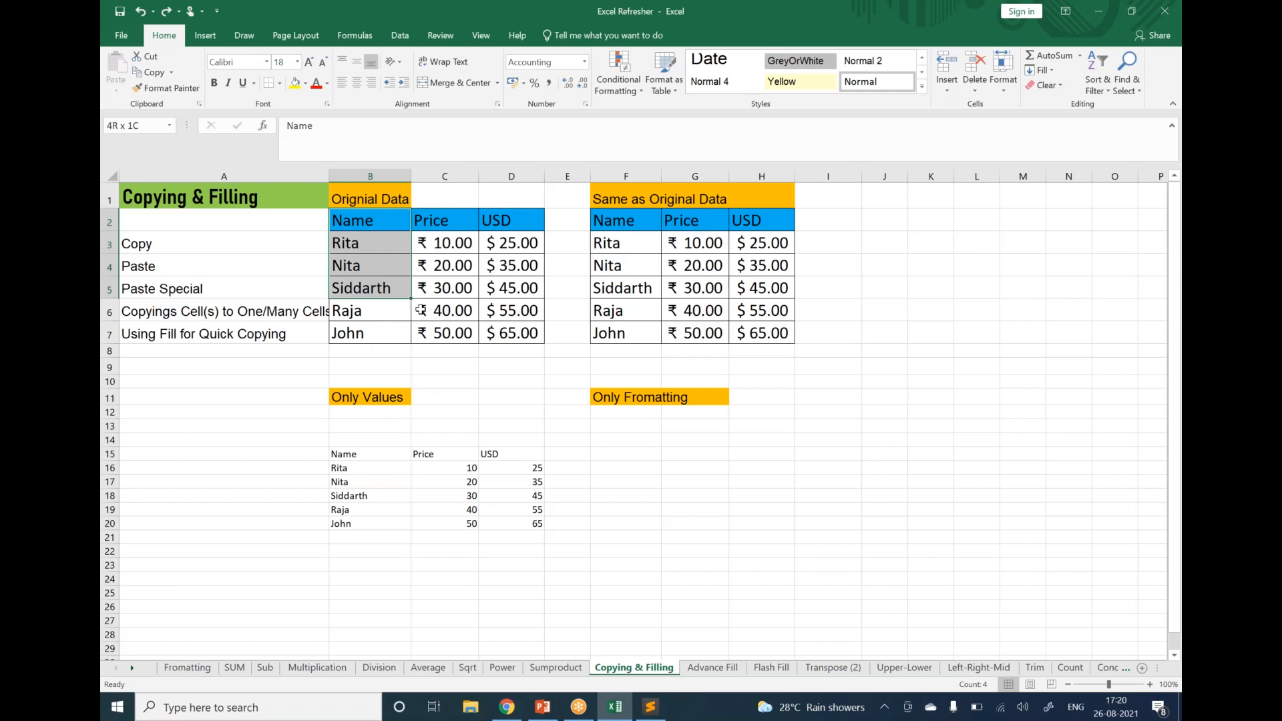
left_click_drag(421, 310, 514, 334)
key("ctrl+c")
right_click(625, 440)
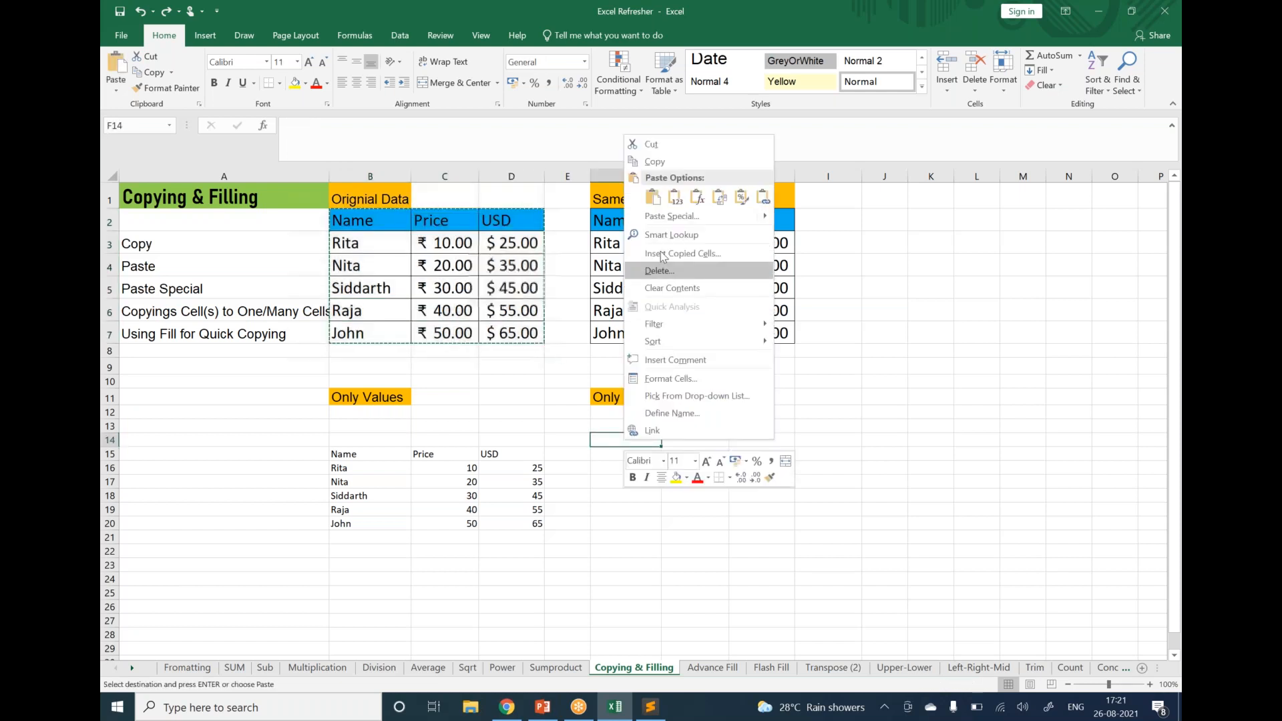
left_click(676, 217)
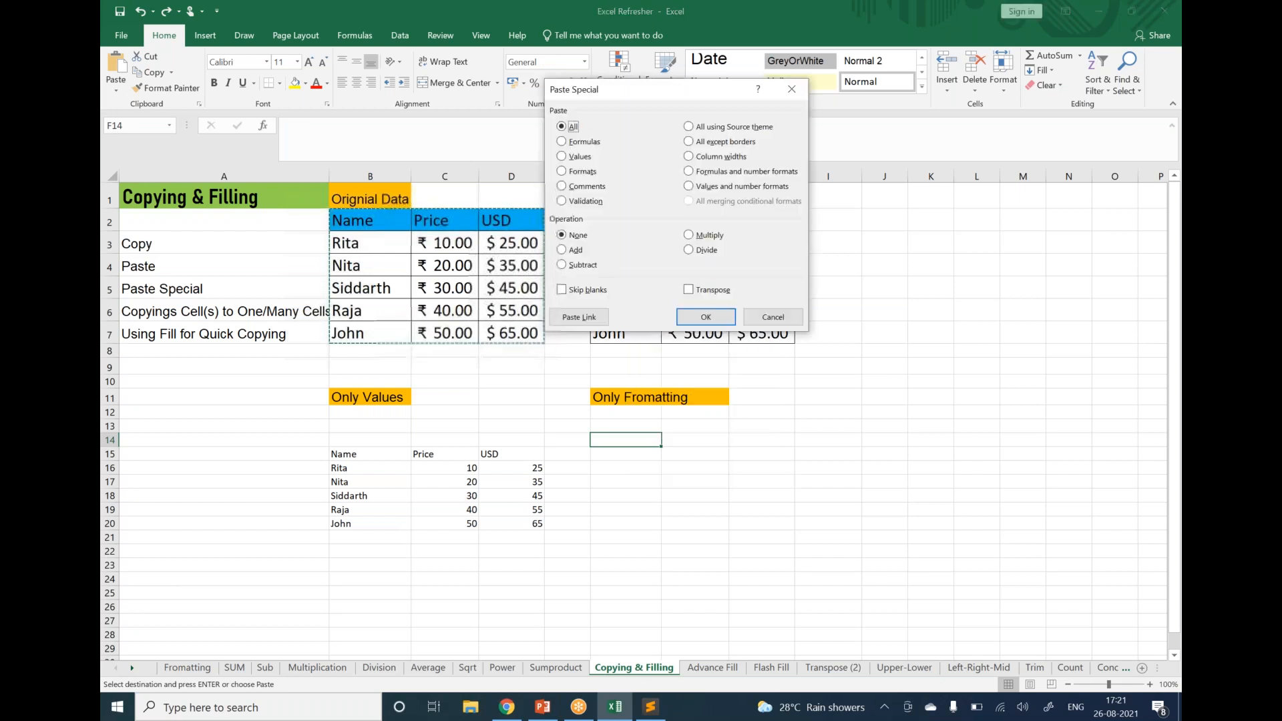
left_click(579, 173)
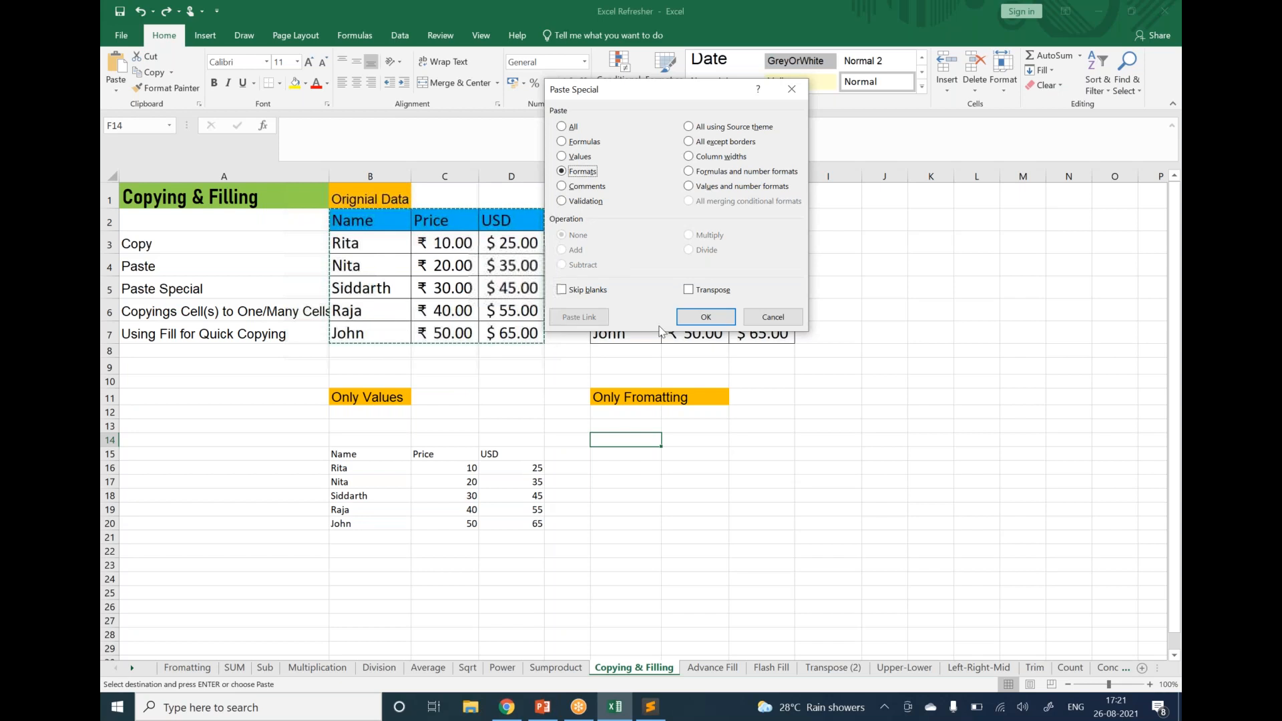
left_click(706, 317)
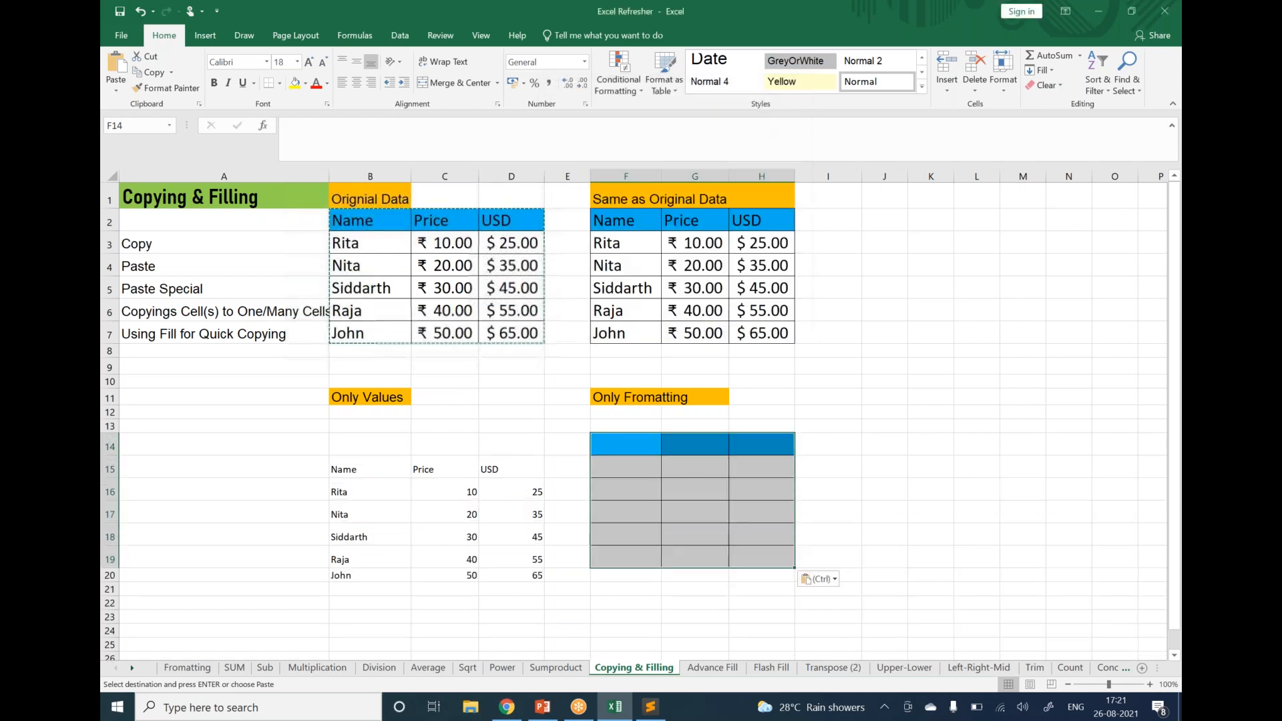
Step: Inspect the pasted table and header formatting in F14:H19, and undo the formatting paste
left_click(895, 449)
left_click_drag(624, 447, 768, 552)
left_click_drag(650, 454, 776, 452)
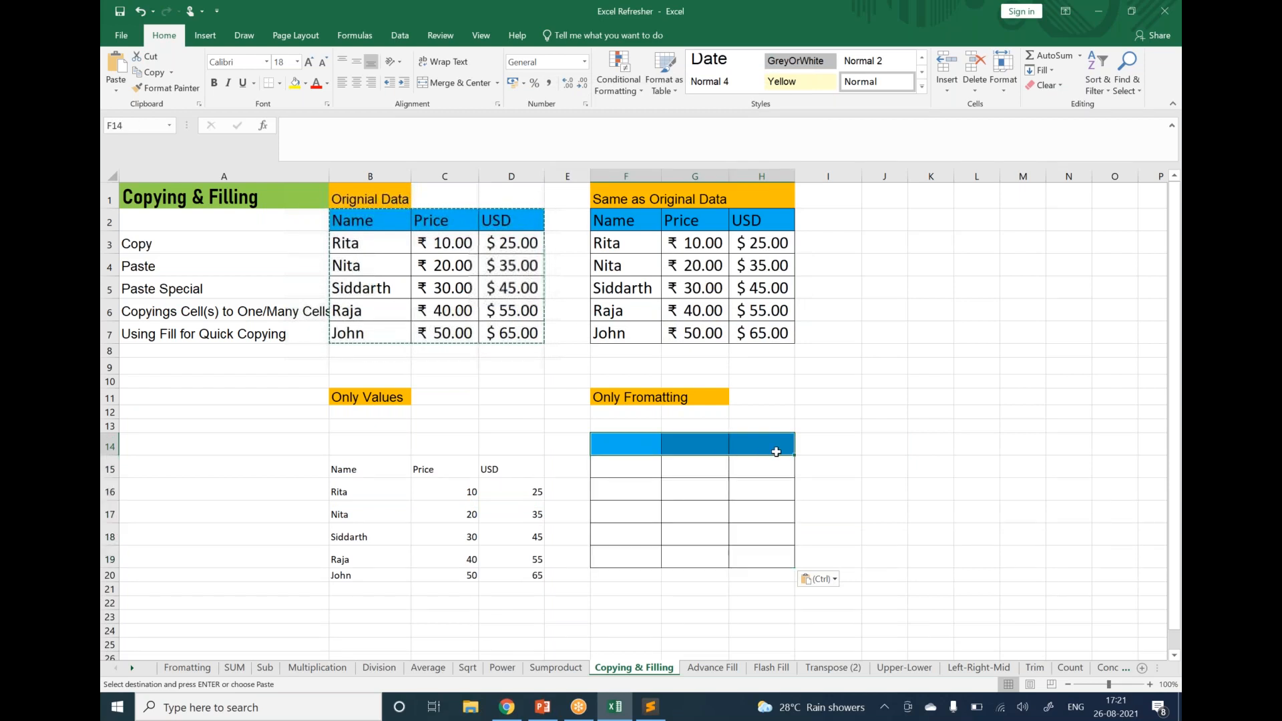
left_click(851, 495)
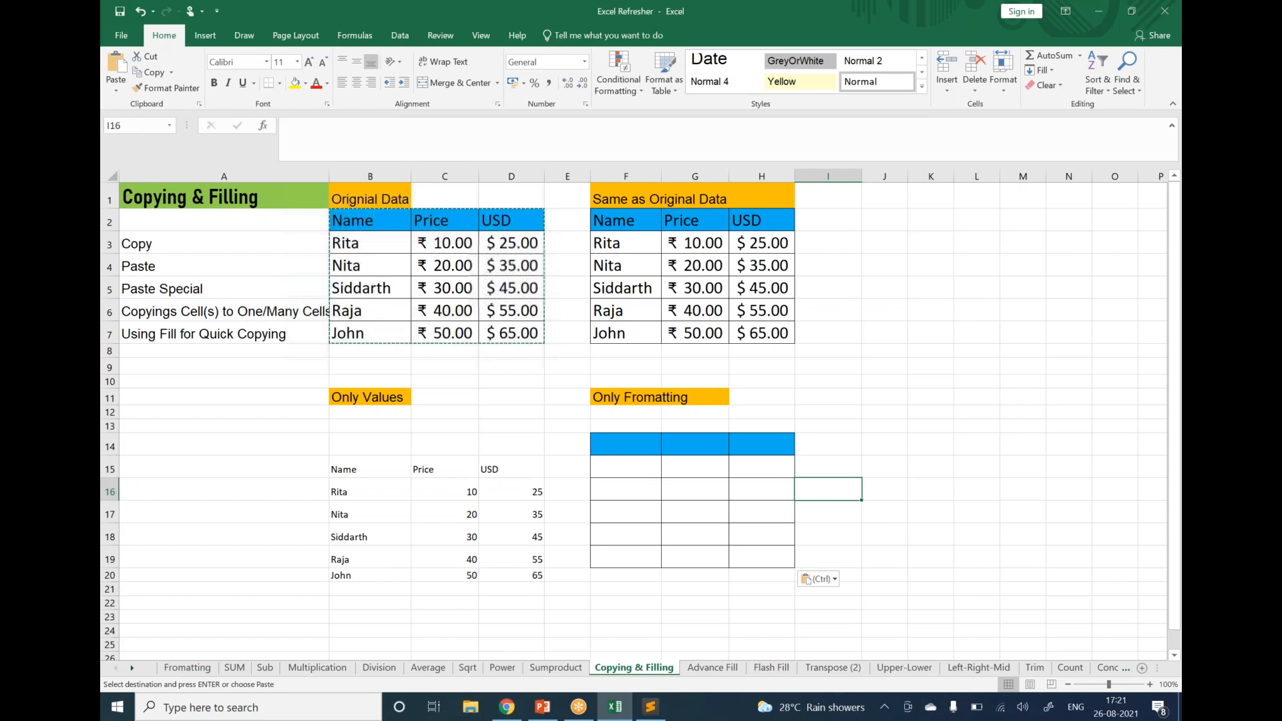
left_click(140, 11)
Step: In the original data table, fill cells B5:D5 with yellow and cells B7:D7 with green
left_click_drag(361, 283, 513, 288)
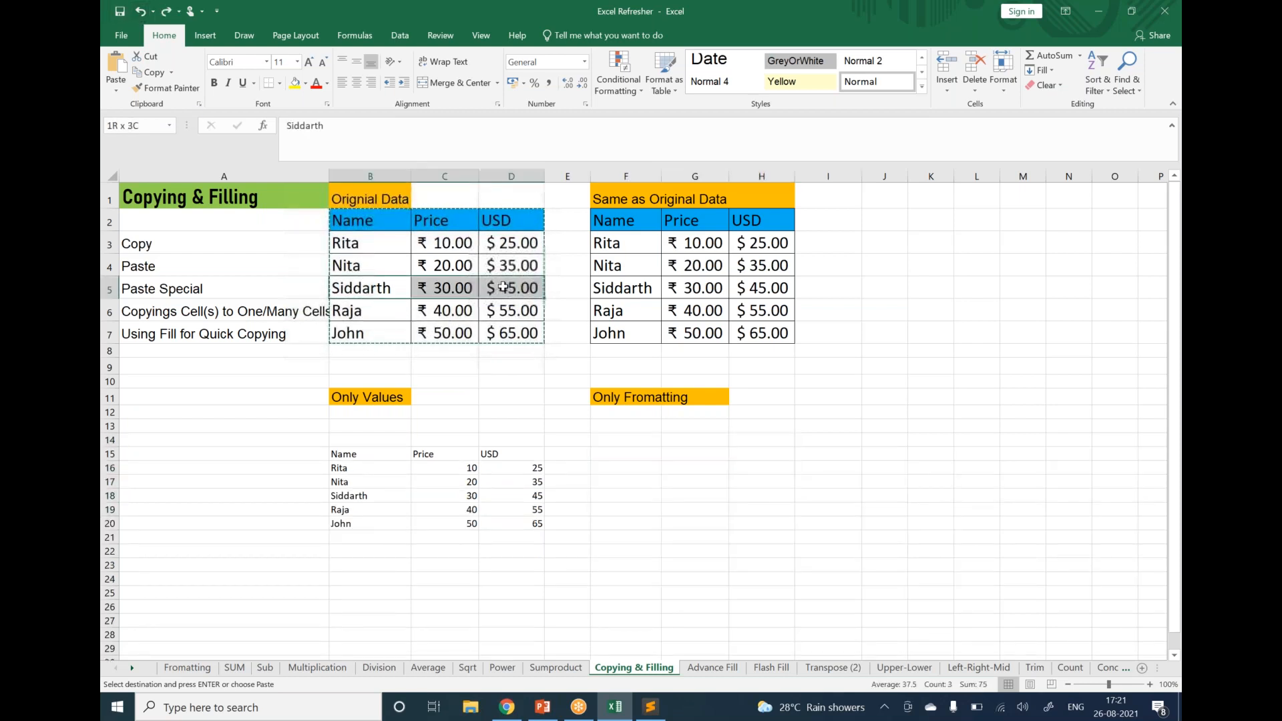
left_click(295, 83)
left_click_drag(361, 333, 513, 333)
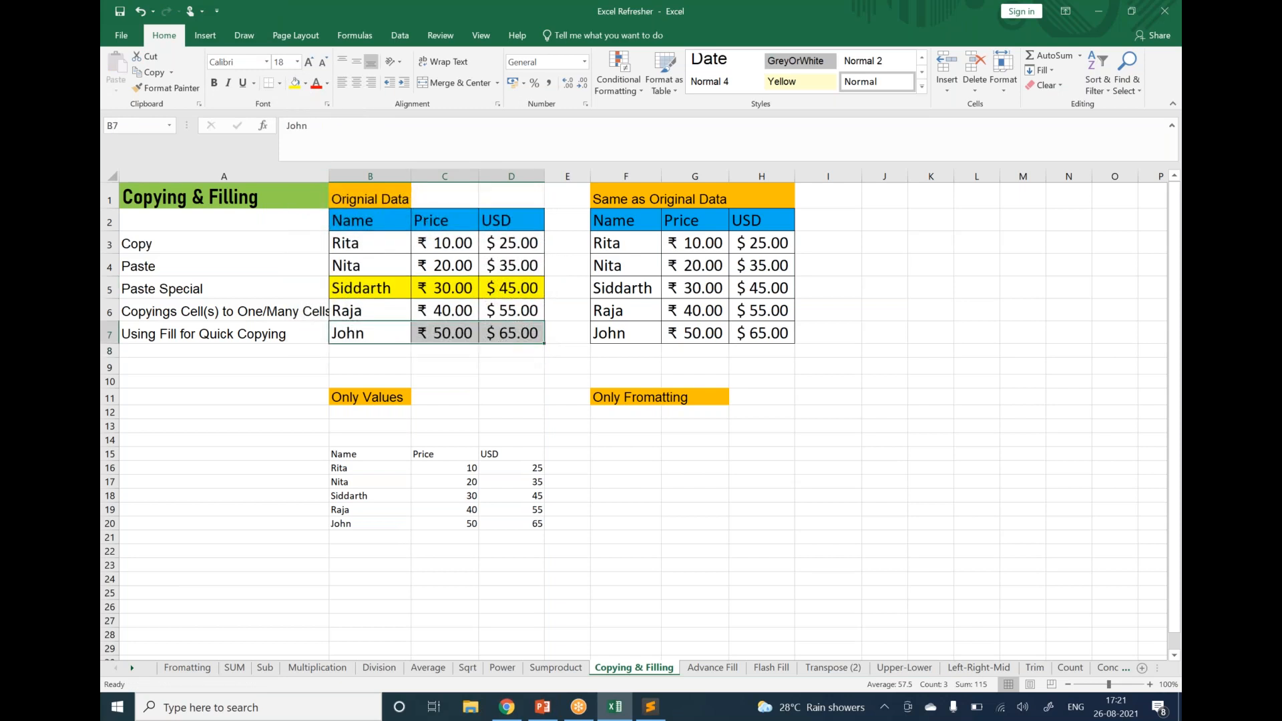
left_click(305, 83)
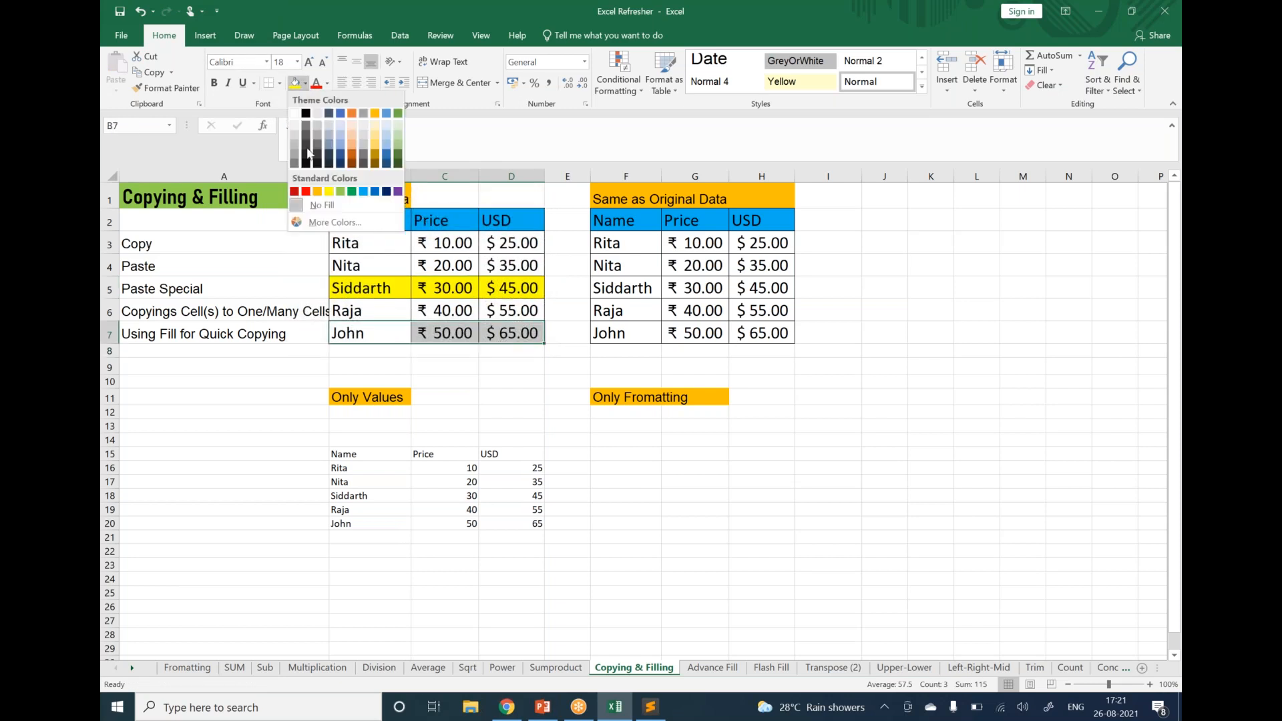
left_click(340, 191)
left_click(695, 523)
Step: Copy the original table B2:D7 and paste only its formats at F13 with Paste Special
left_click_drag(379, 221, 513, 330)
key("ctrl+c")
left_click(618, 426)
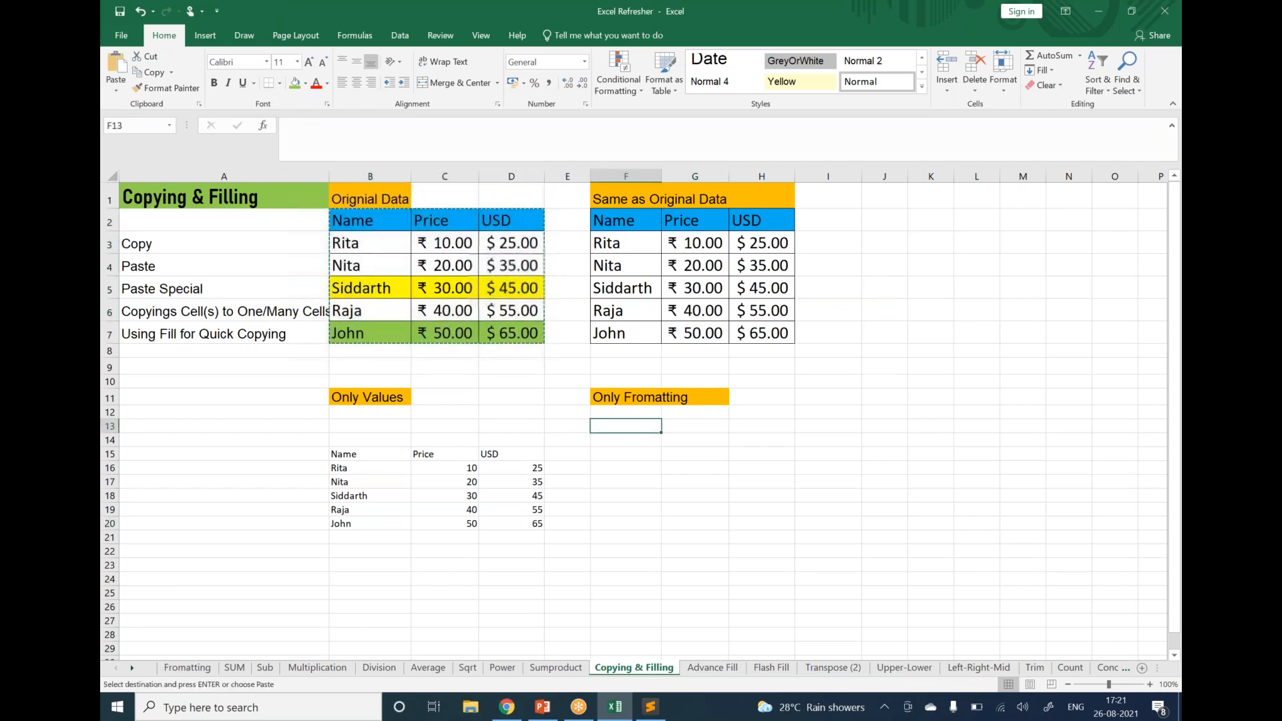
right_click(618, 426)
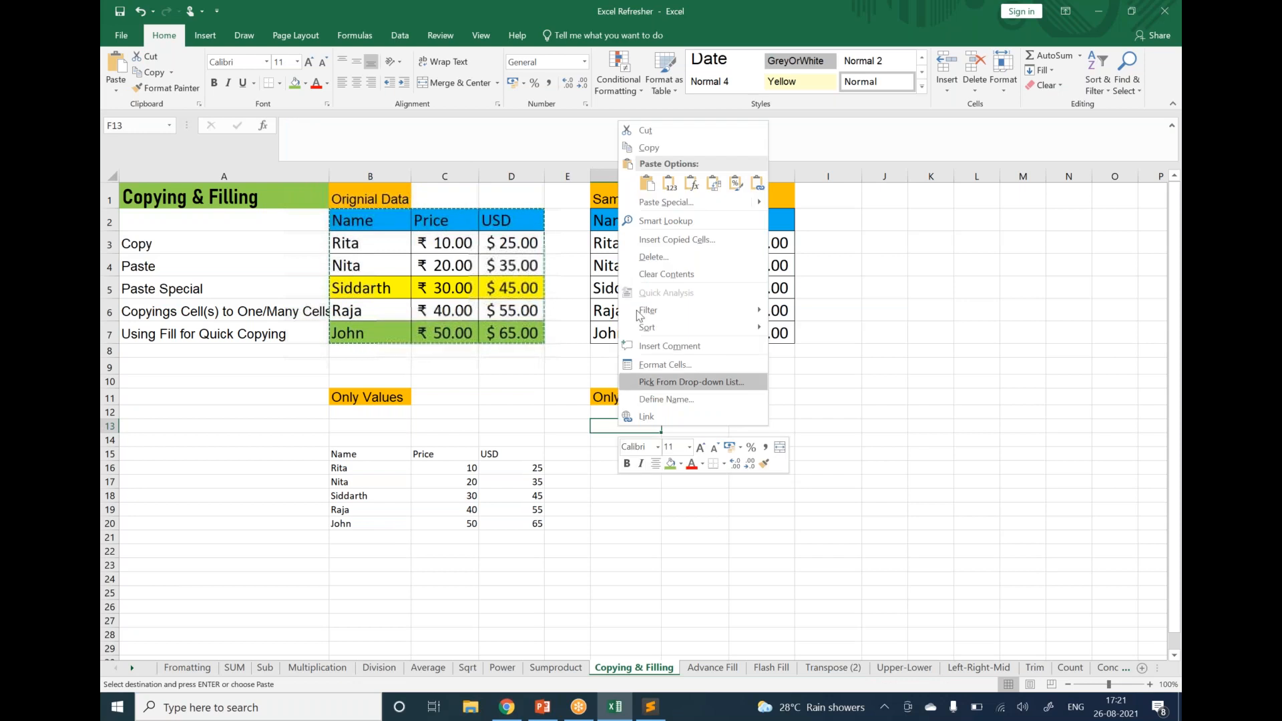
left_click(665, 203)
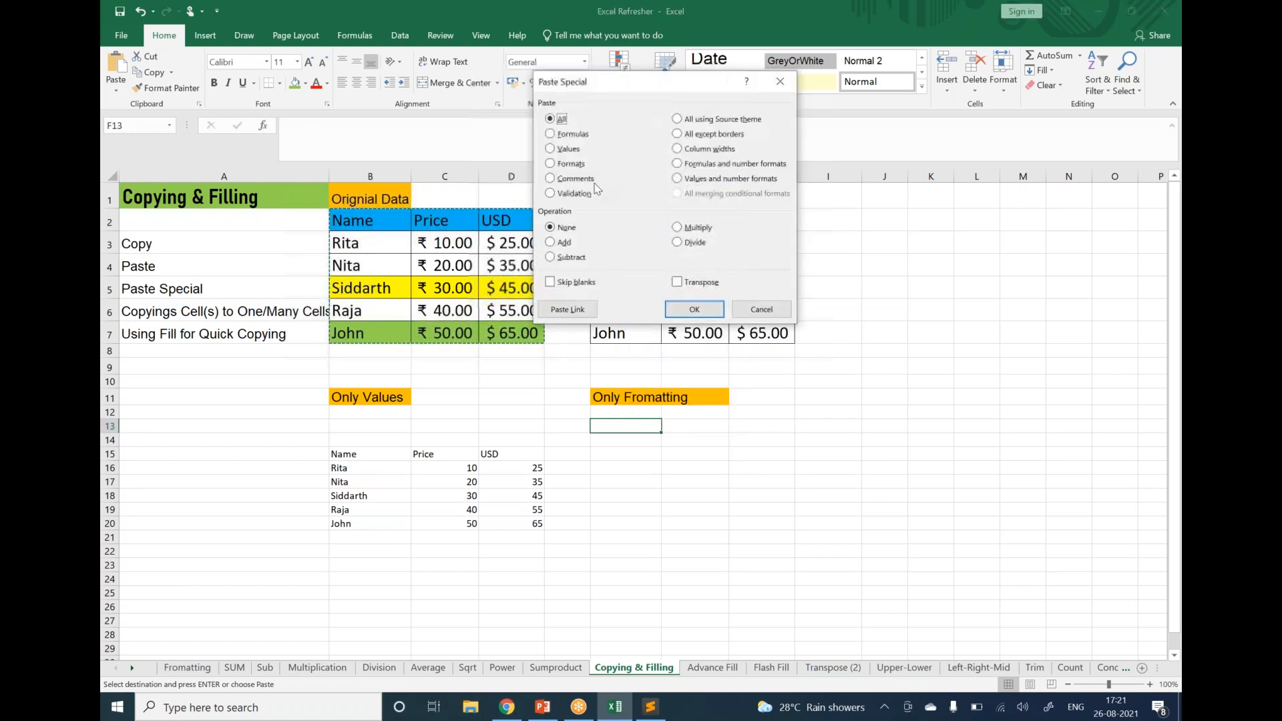
left_click(569, 163)
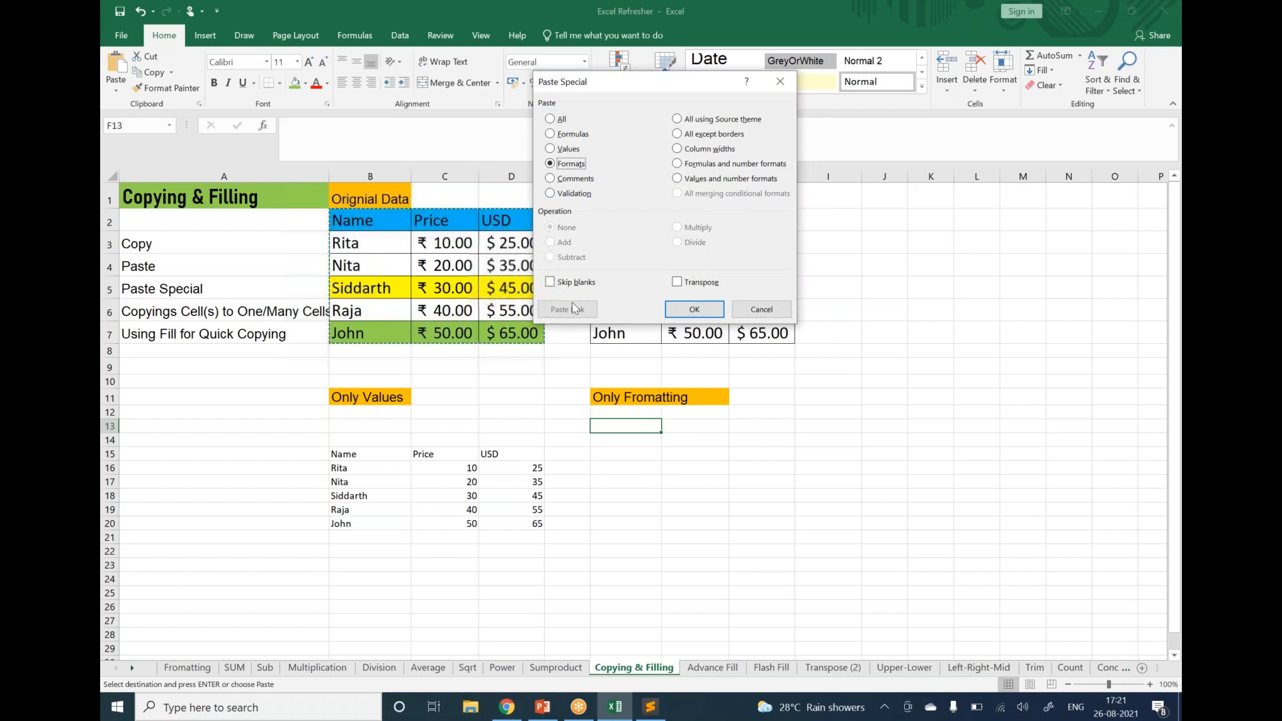
left_click(694, 309)
left_click(829, 397)
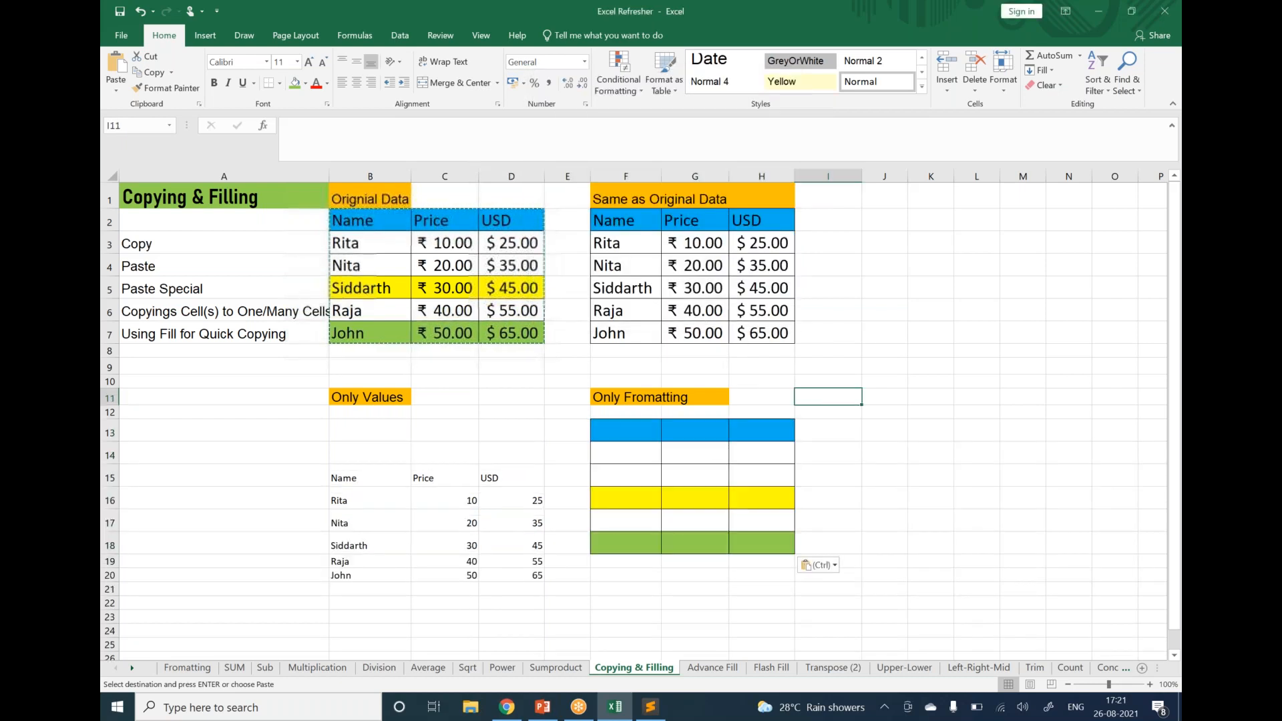
left_click_drag(648, 429, 767, 538)
left_click(870, 482)
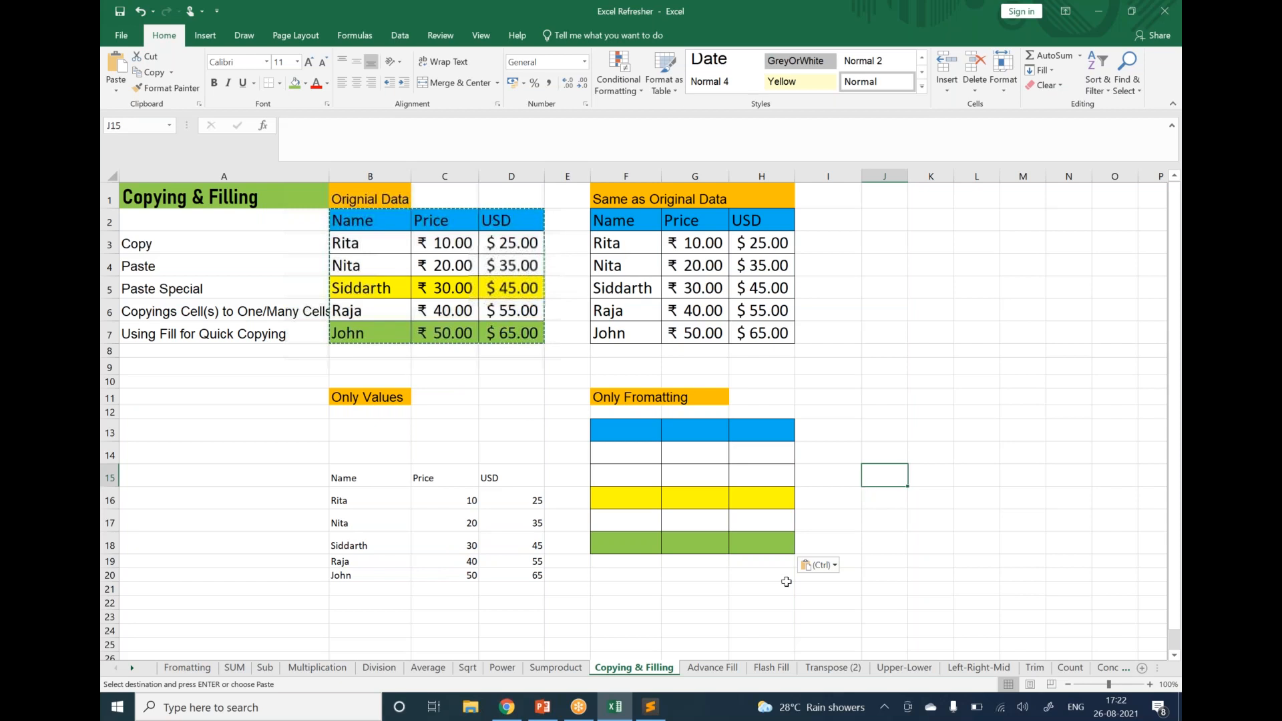
Step: Open the Advance Fill sheet and examine its Flash Fill and Copy Cells headings
left_click(716, 668)
left_click(561, 491)
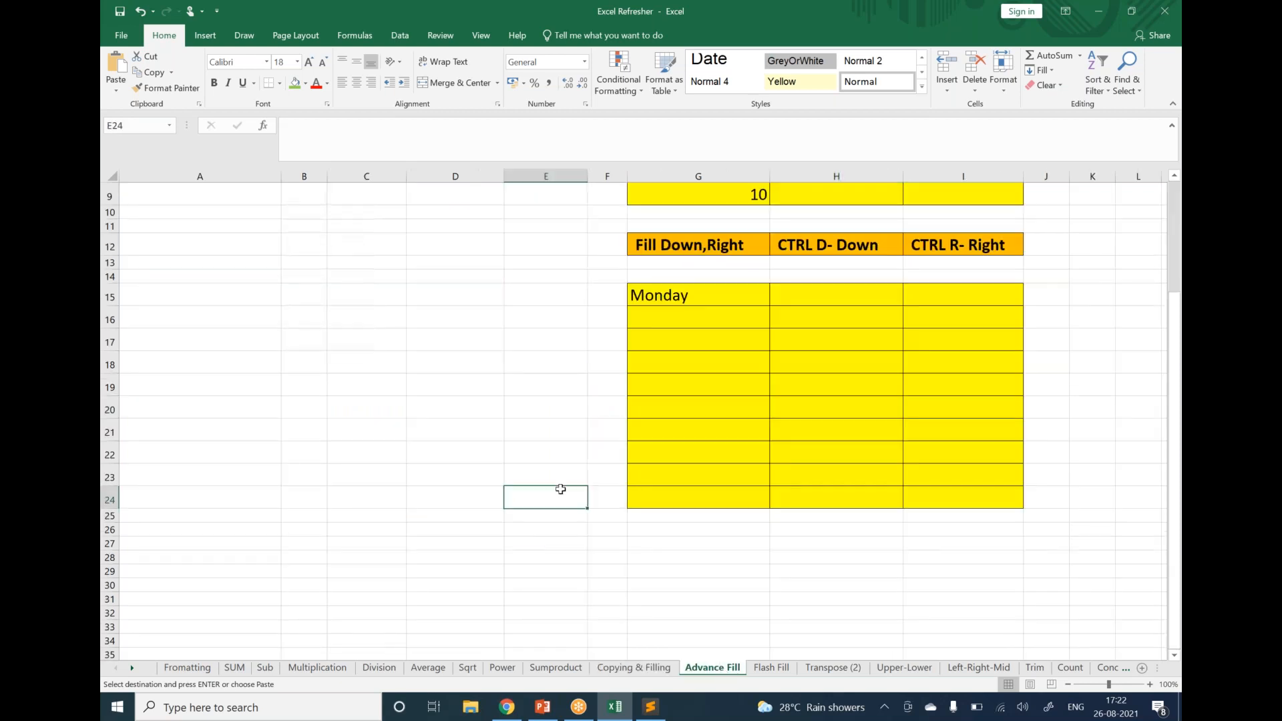
scroll(561, 488, "up", 3)
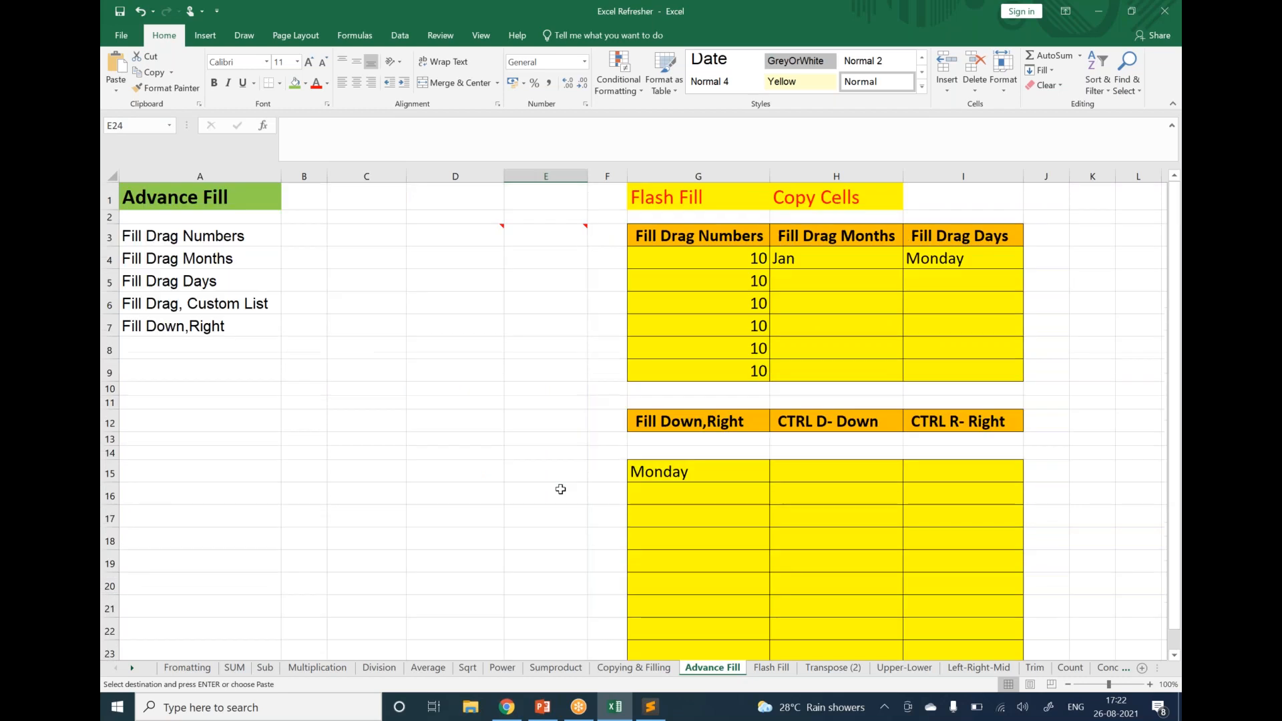
left_click(929, 61)
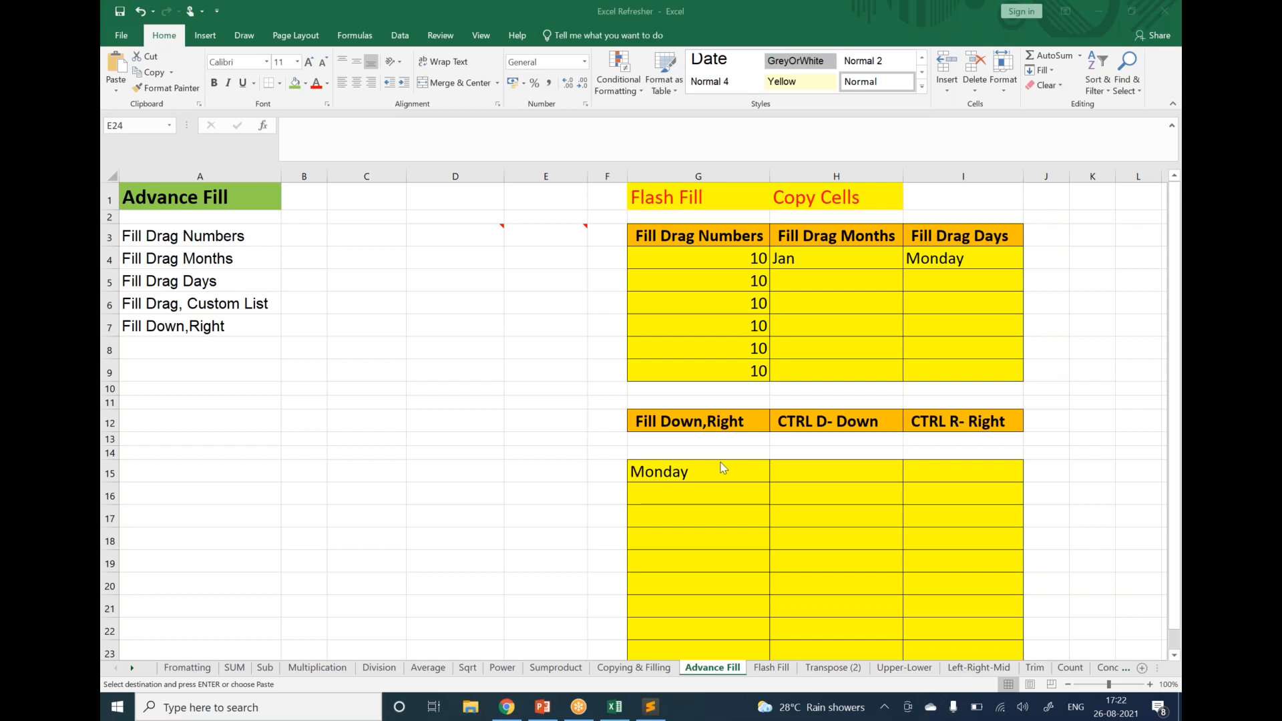
left_click(714, 194)
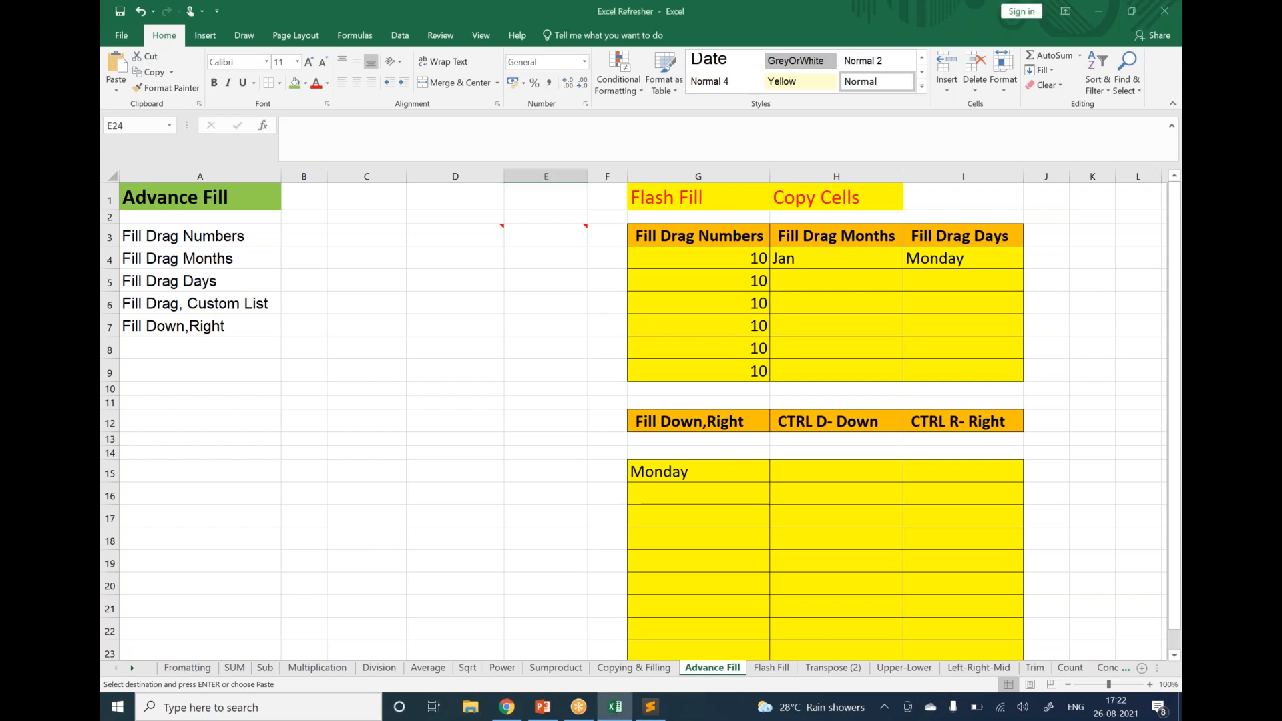
left_click(726, 197)
left_click(870, 190)
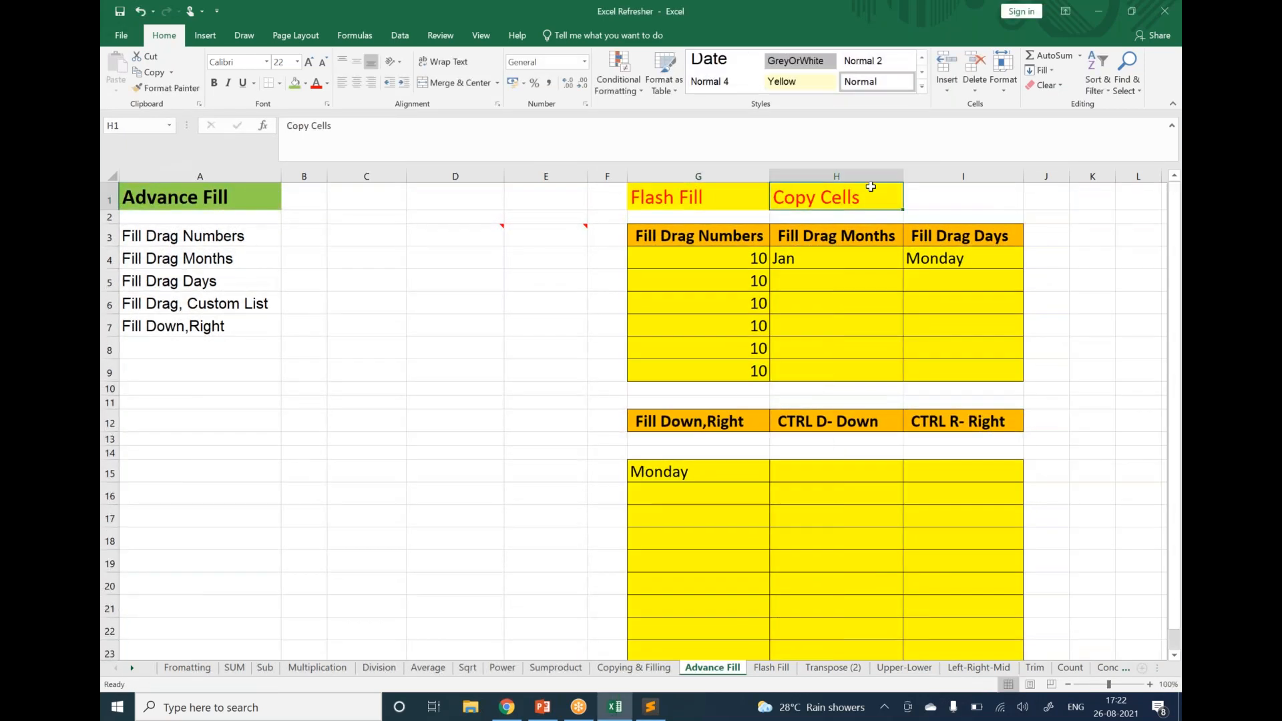
Step: Clear the sample entries in G4:I9 and enter 10 in G4 under Fill Drag Numbers
left_click(739, 262)
left_click_drag(752, 279, 968, 364)
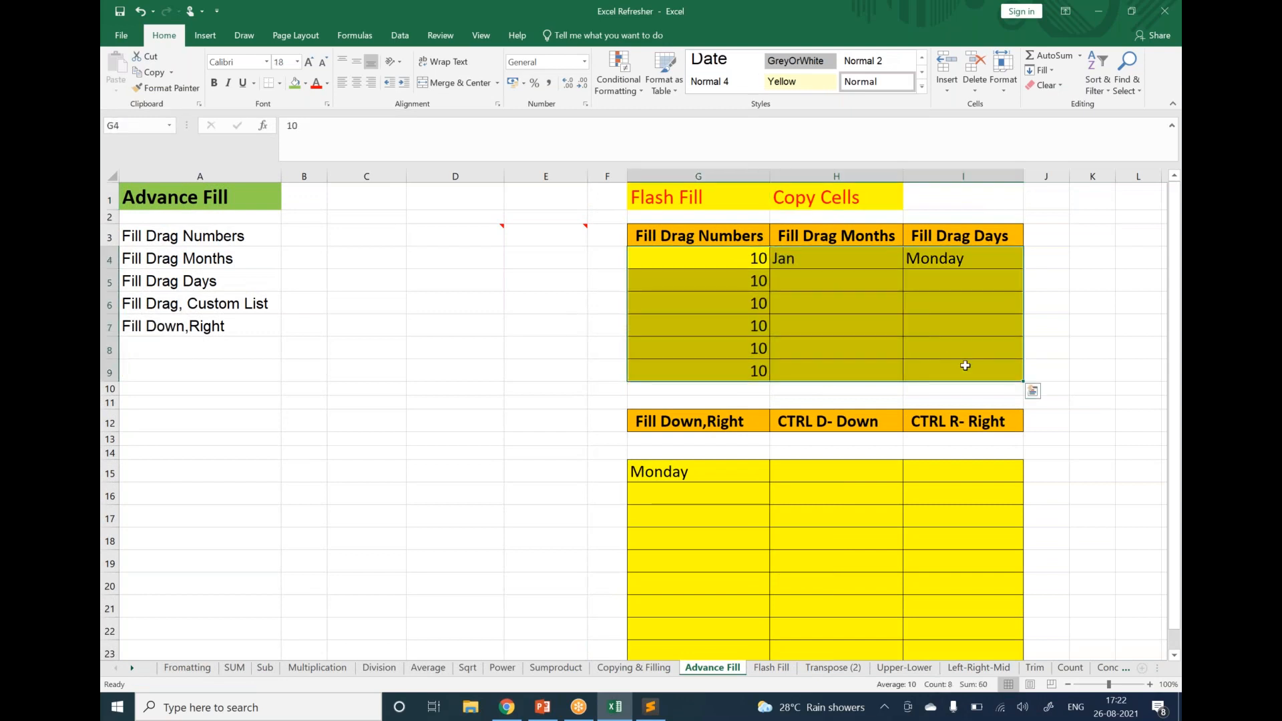
key("Delete")
left_click(711, 257)
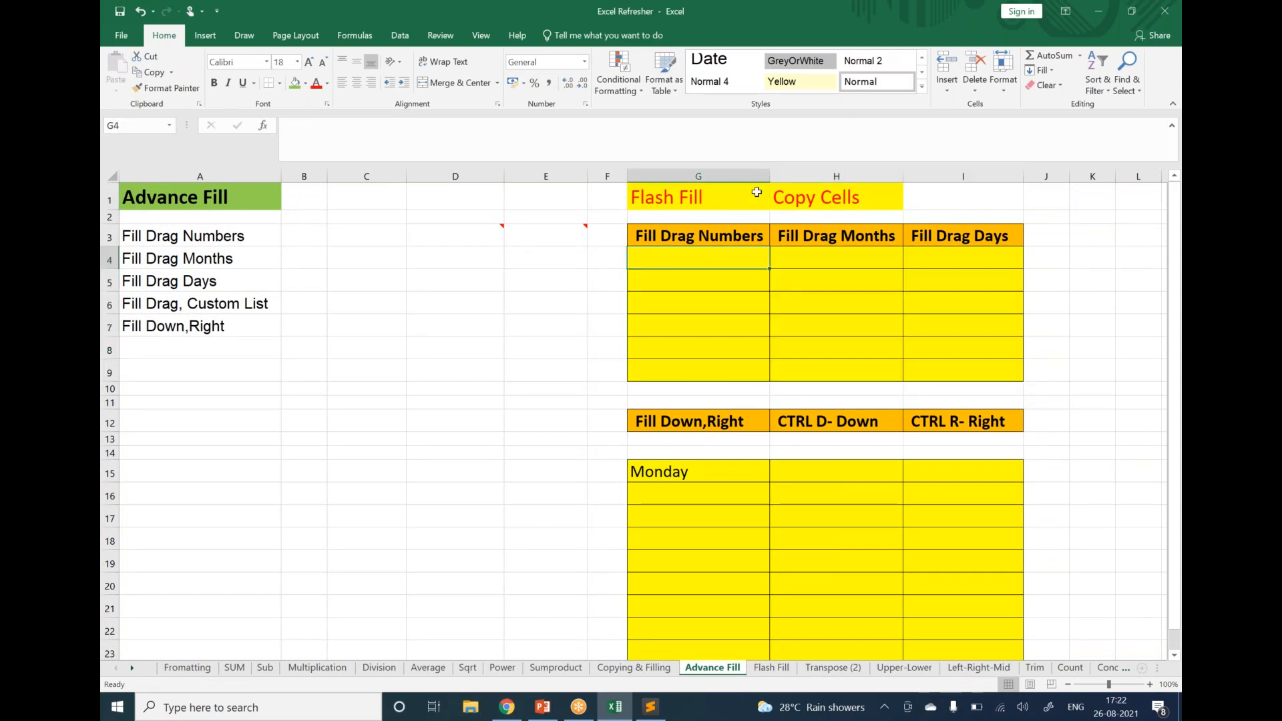
type("10")
key("Return")
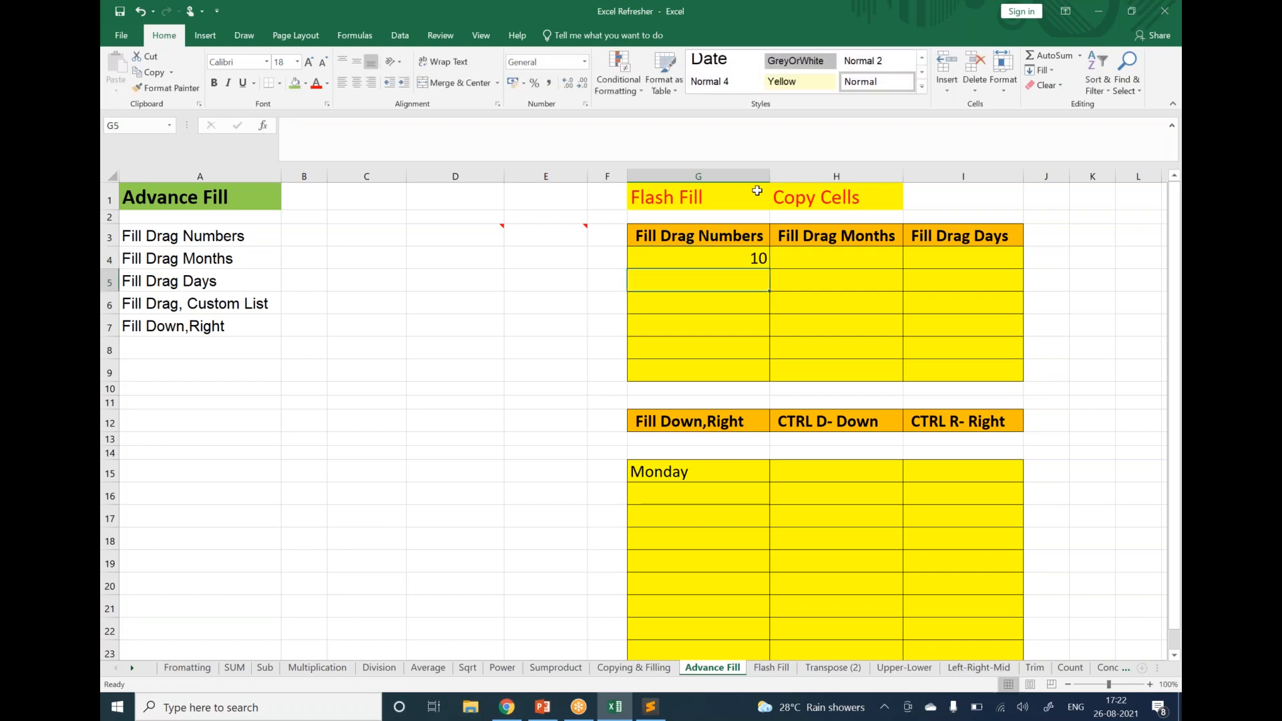
Step: Fill the number in G4 down to G9 and set the fill option to Fill Series
left_click(738, 258)
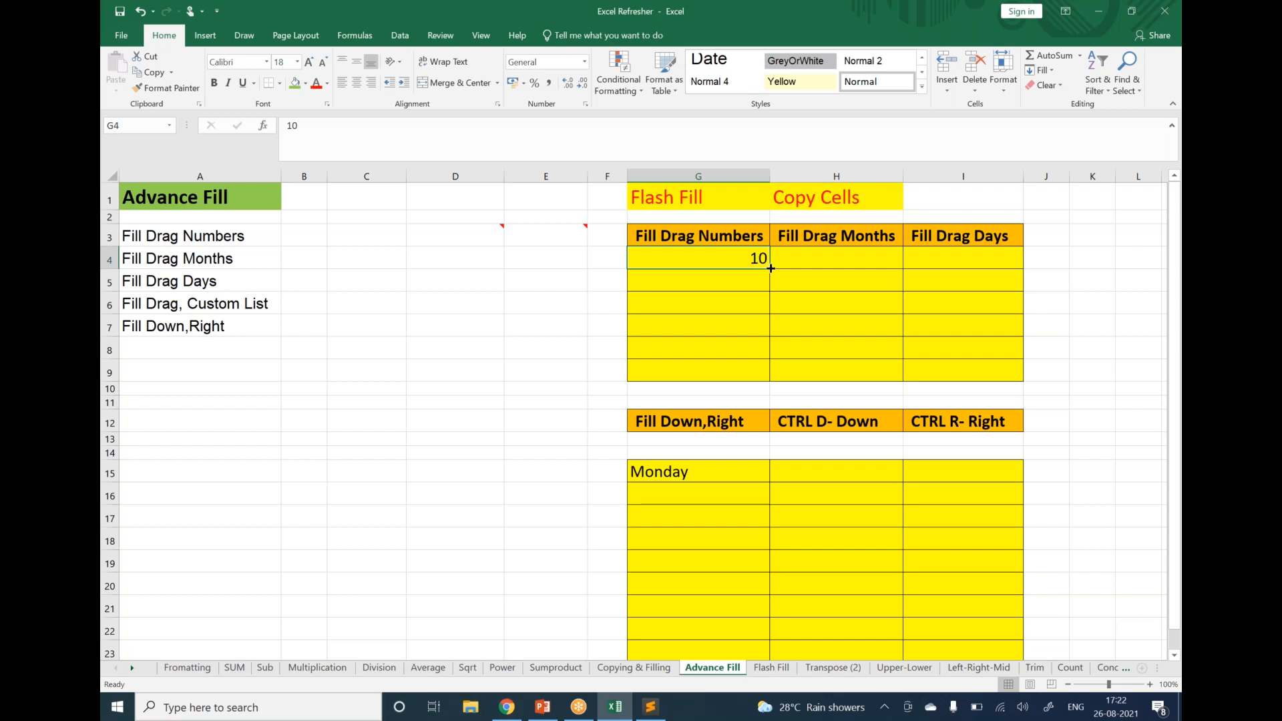
left_click_drag(771, 268, 770, 269)
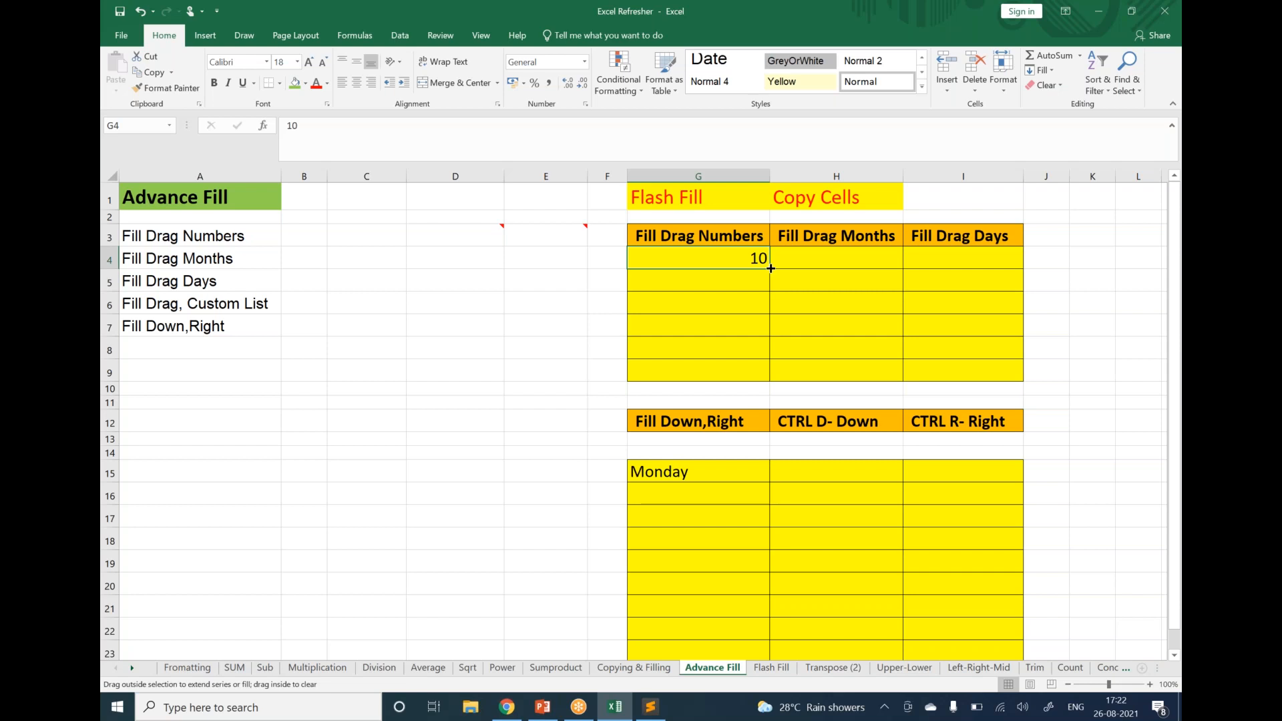
left_click_drag(771, 269, 764, 378)
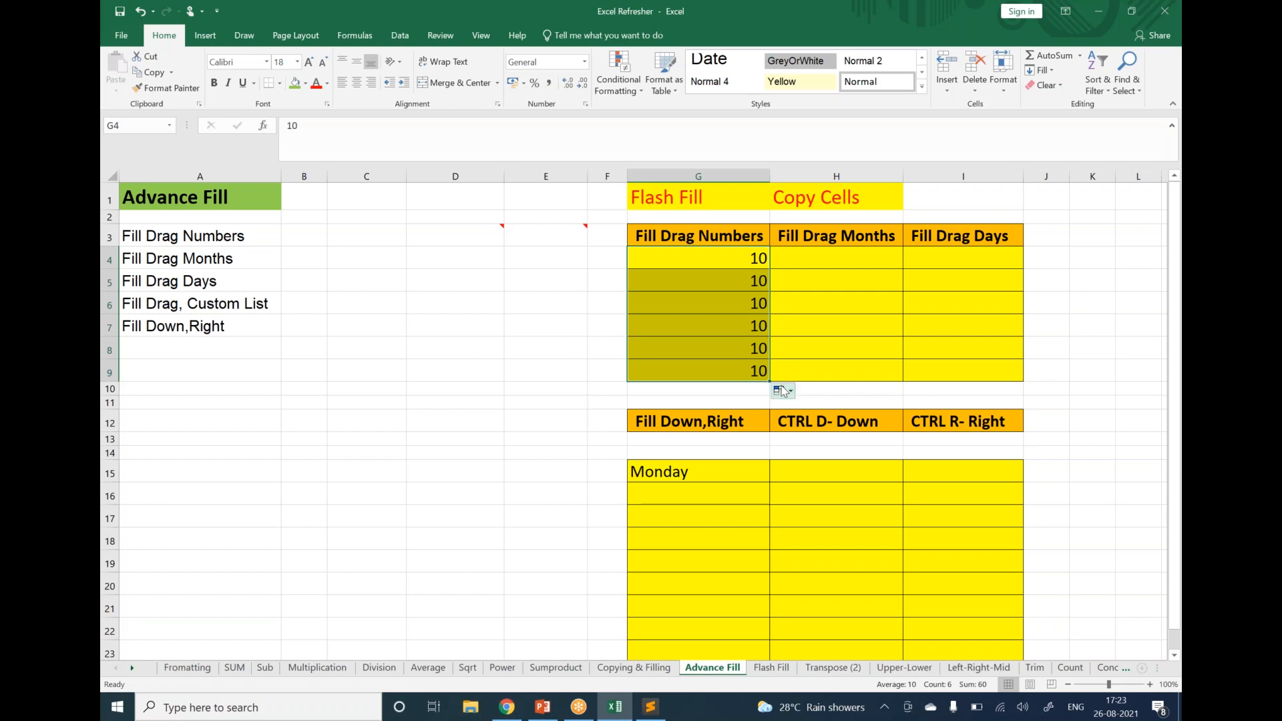
left_click(781, 393)
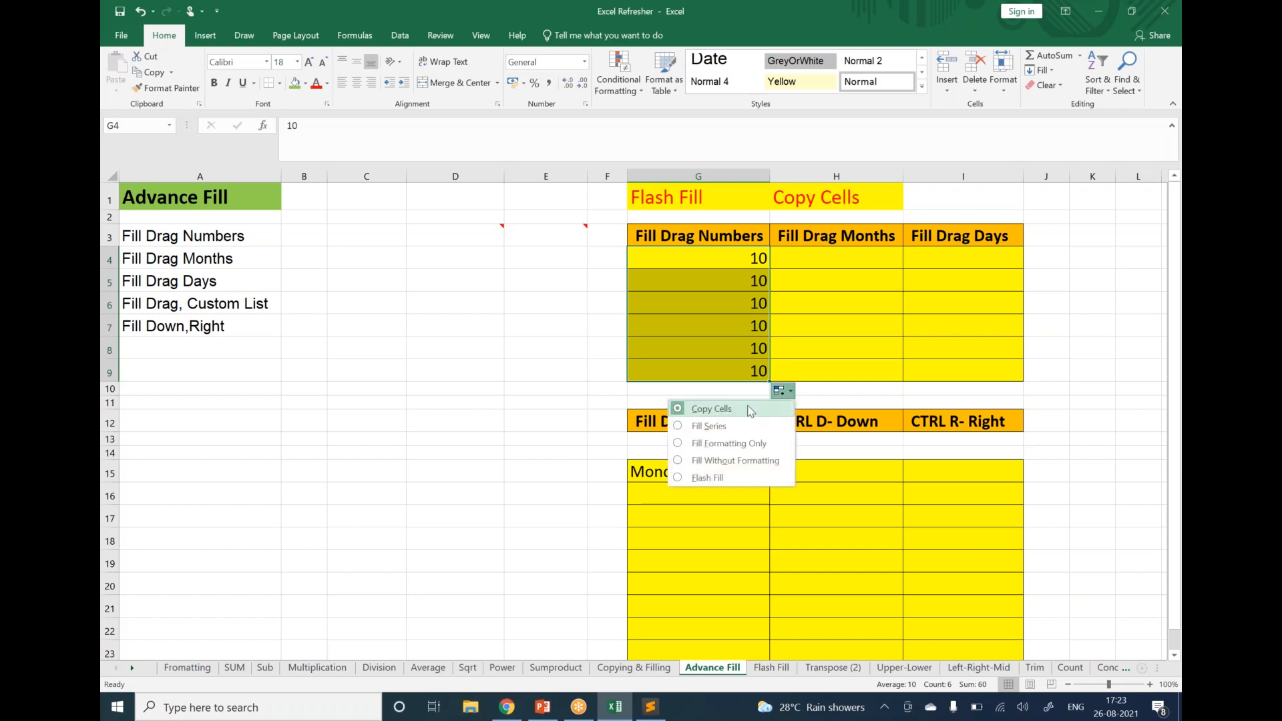
left_click(721, 428)
left_click(648, 343)
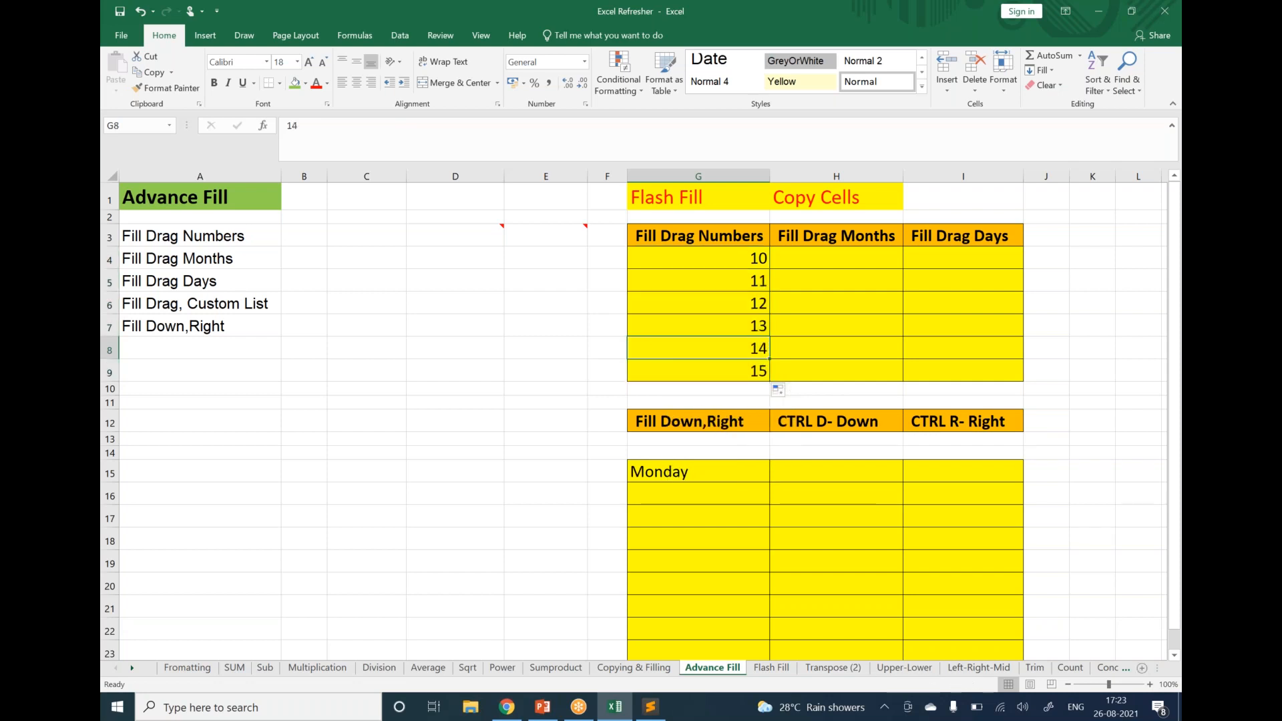
Step: Enter Jan in H4 under Fill Drag Months and fill the months down to H9
left_click(791, 265)
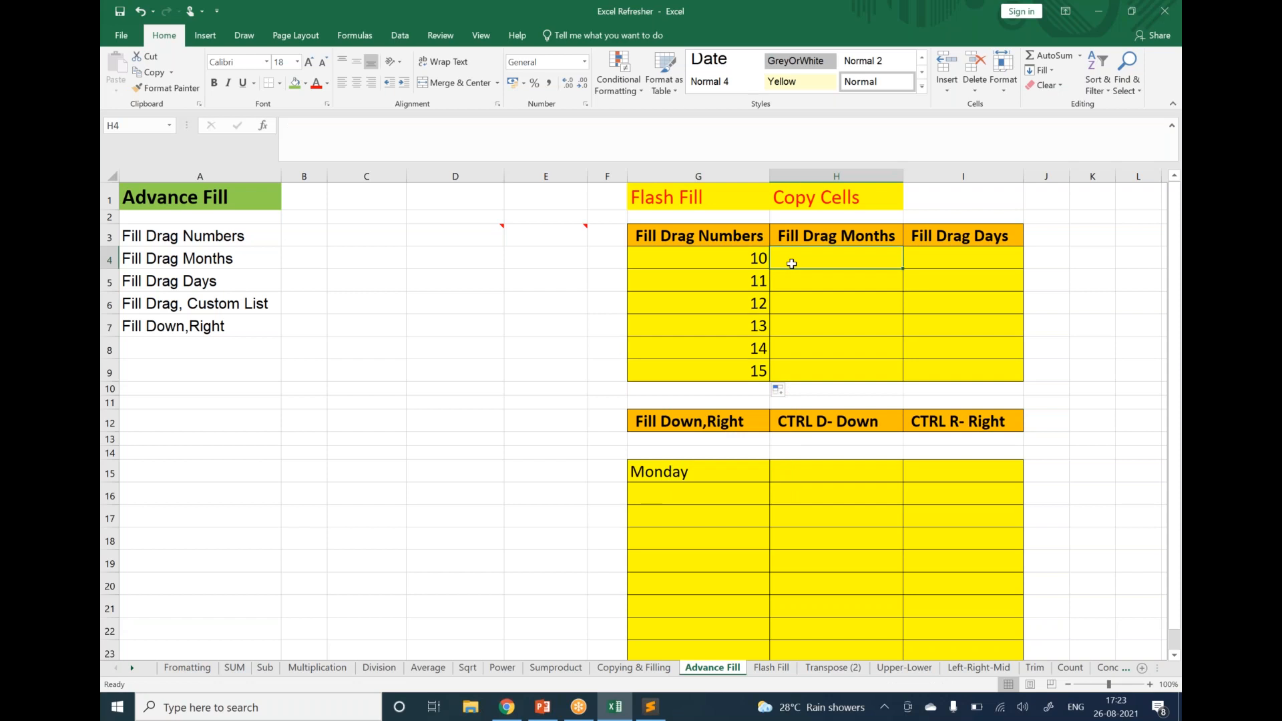
type("Jan")
key("Return")
type("Feb")
key("Return")
left_click_drag(846, 261, 900, 379)
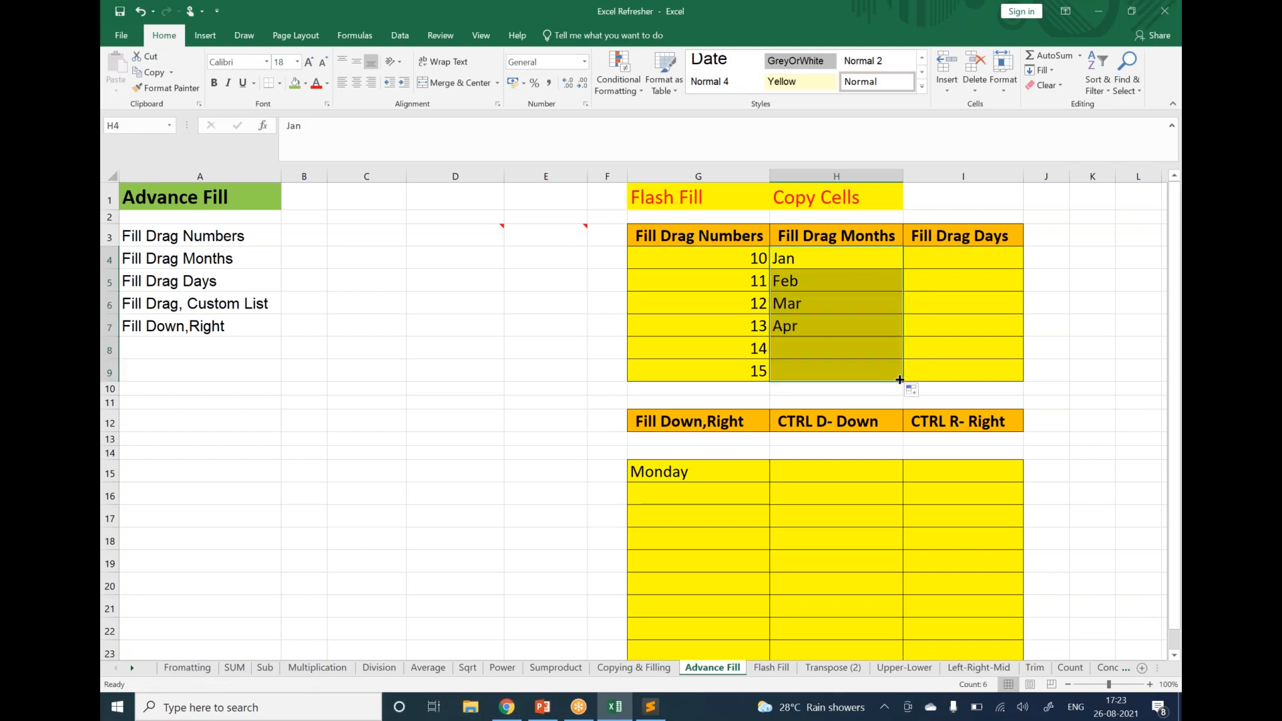
Step: Clear H5:H9 and refill the range from H4 using the Copy Cells fill option
left_click_drag(847, 283, 843, 371)
key("Delete")
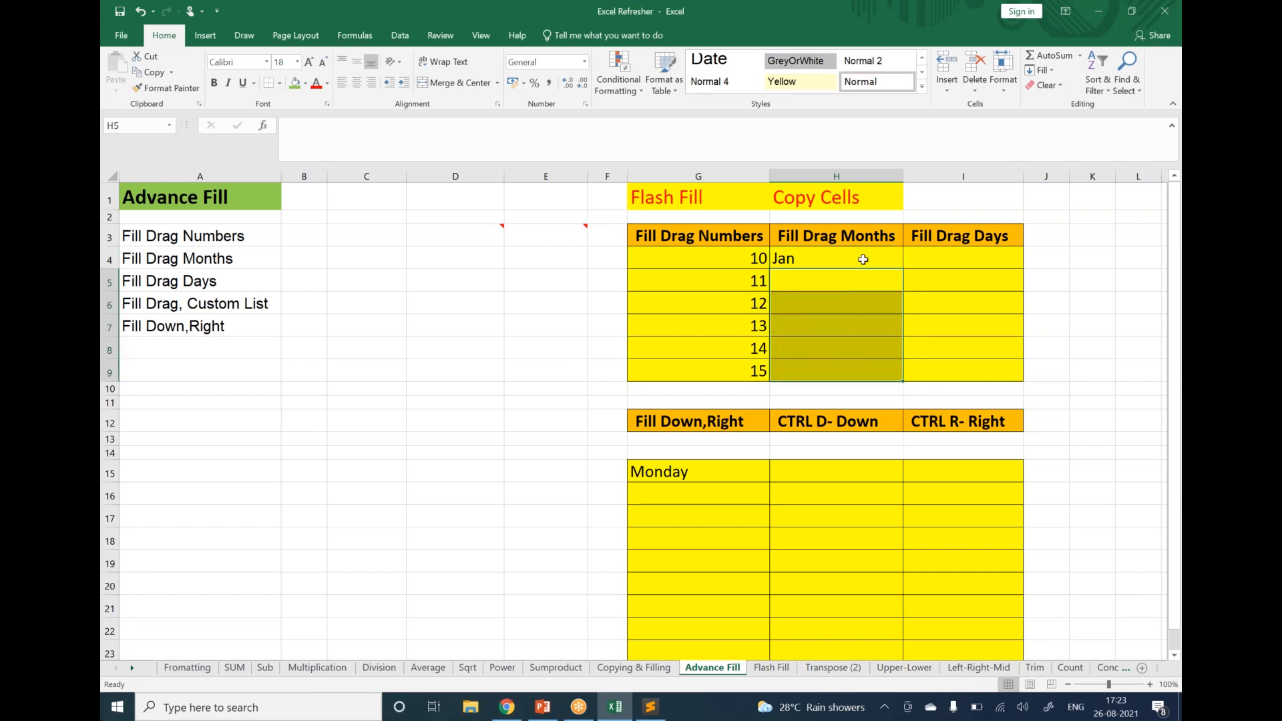
left_click(862, 261)
left_click_drag(902, 270, 895, 384)
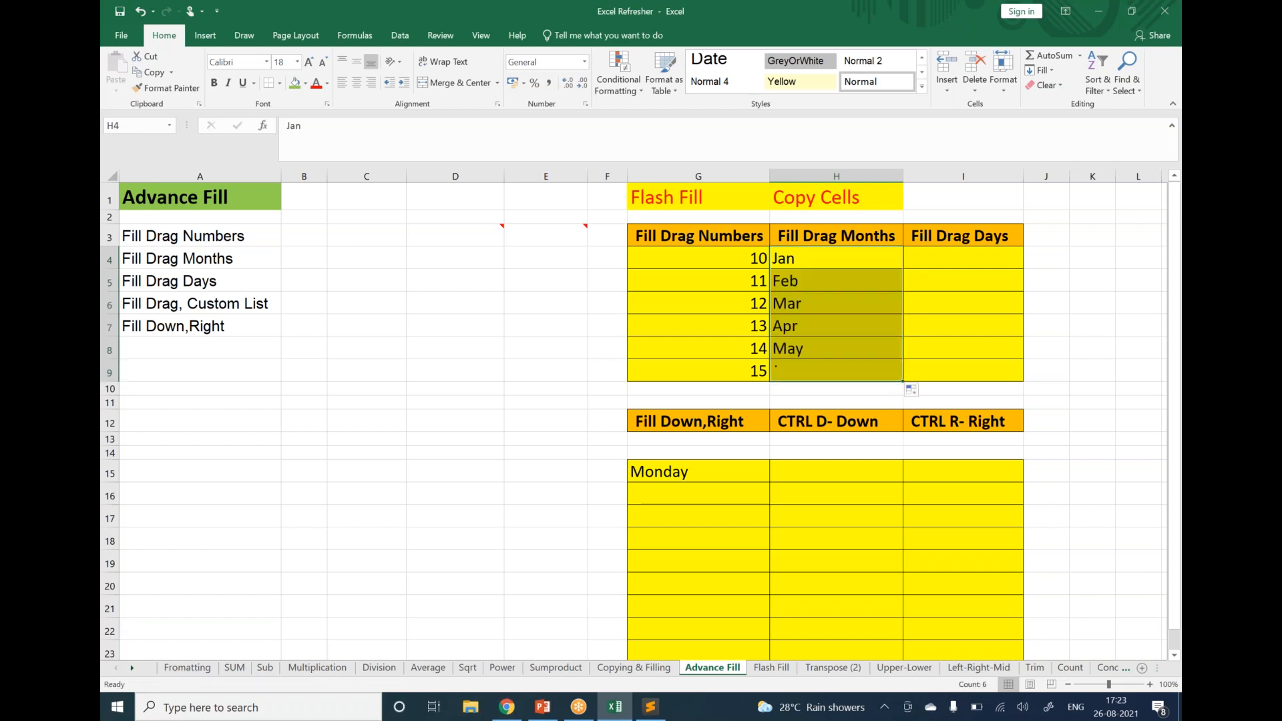
left_click(917, 393)
left_click(852, 413)
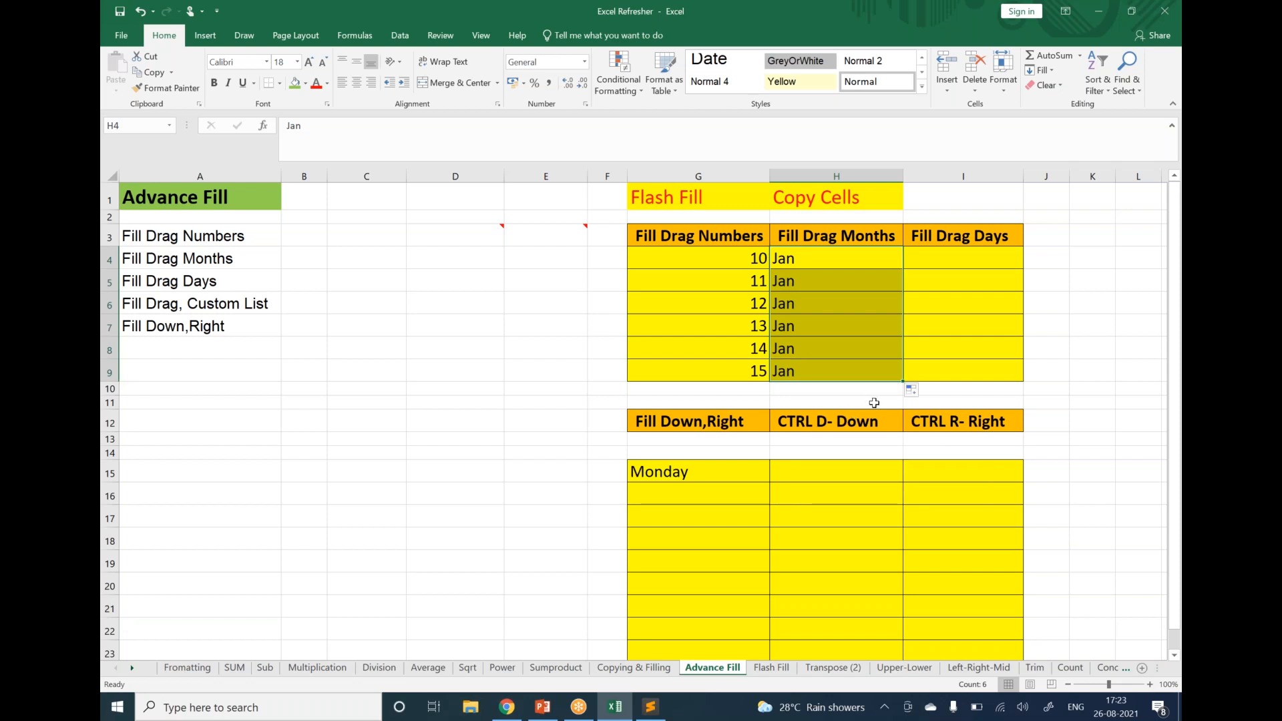
Step: Change the fill option of the months in H4:H9 to Fill Series
left_click(913, 391)
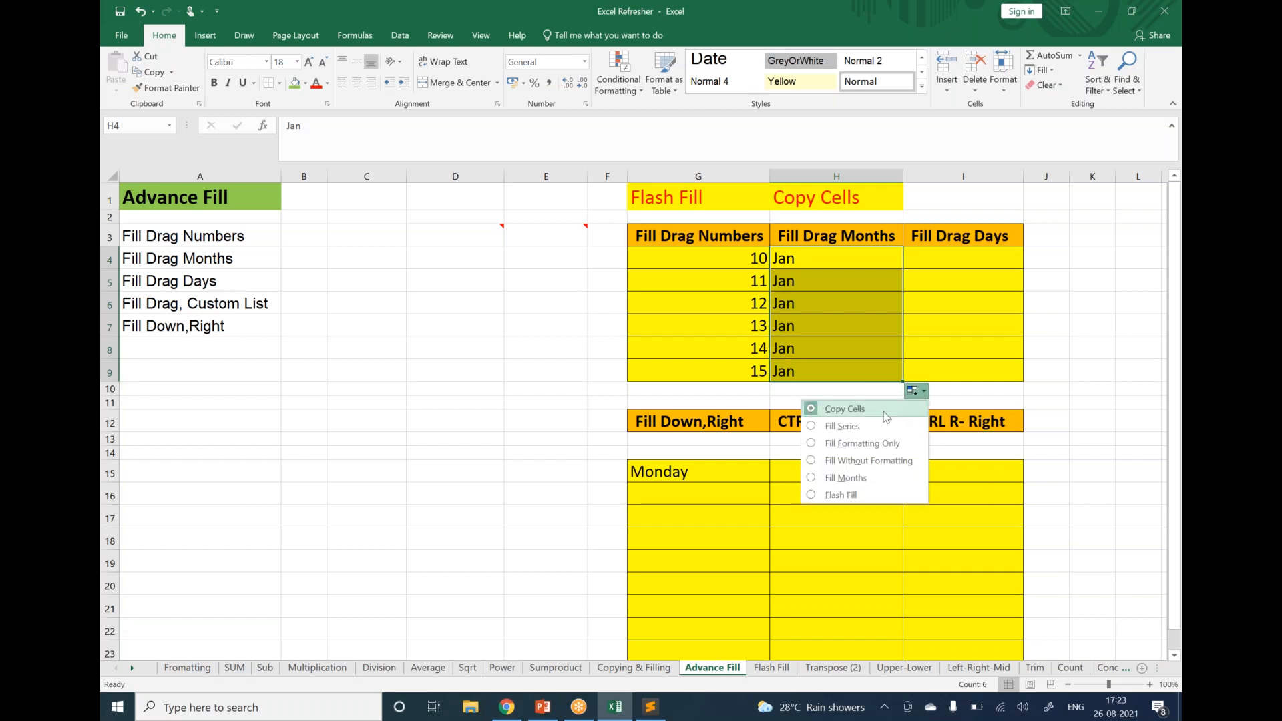
left_click(843, 427)
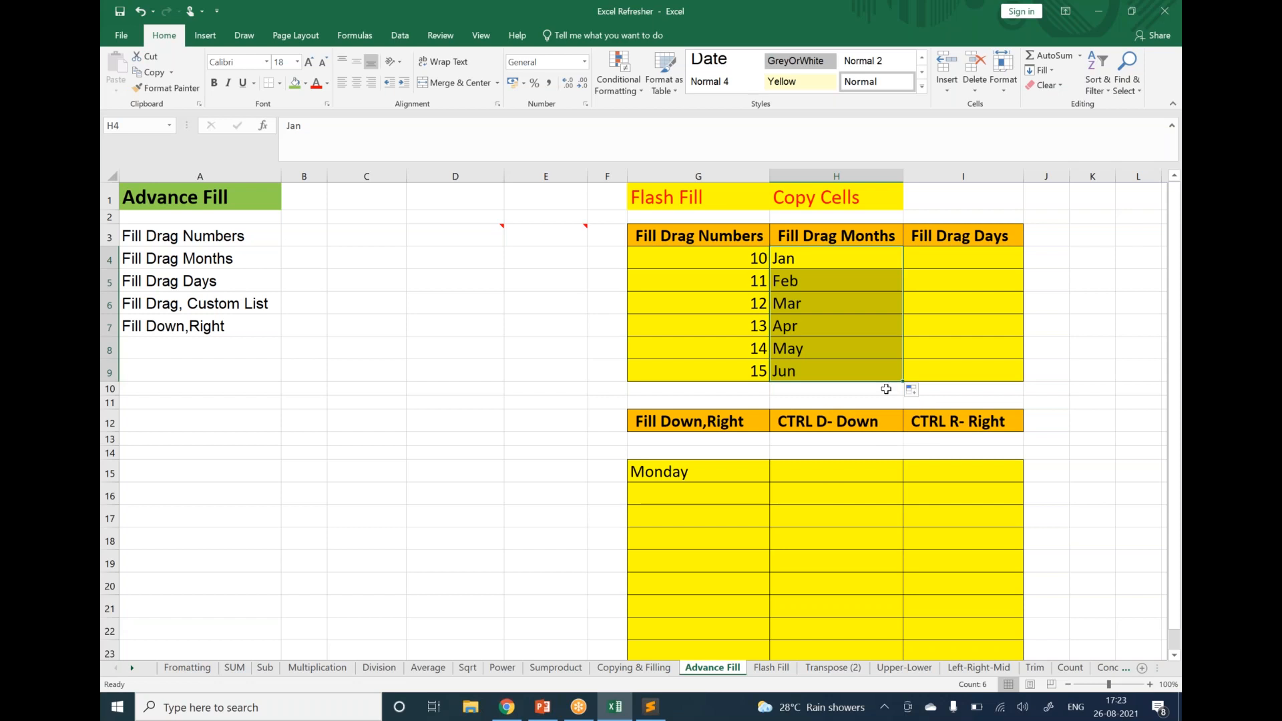
left_click(940, 368)
Step: Enter Monday in I4 under Fill Drag Days, fill it down to I9, and apply the Copy Cells fill option
left_click(917, 268)
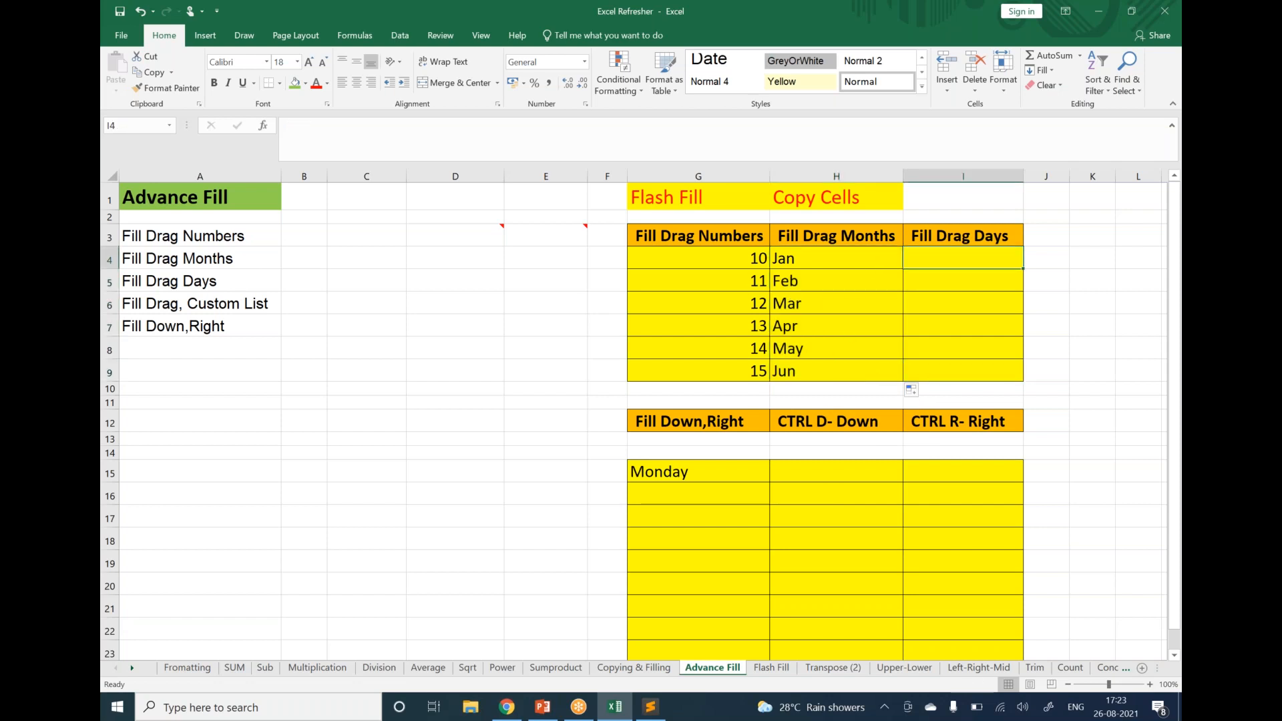
type("Monday")
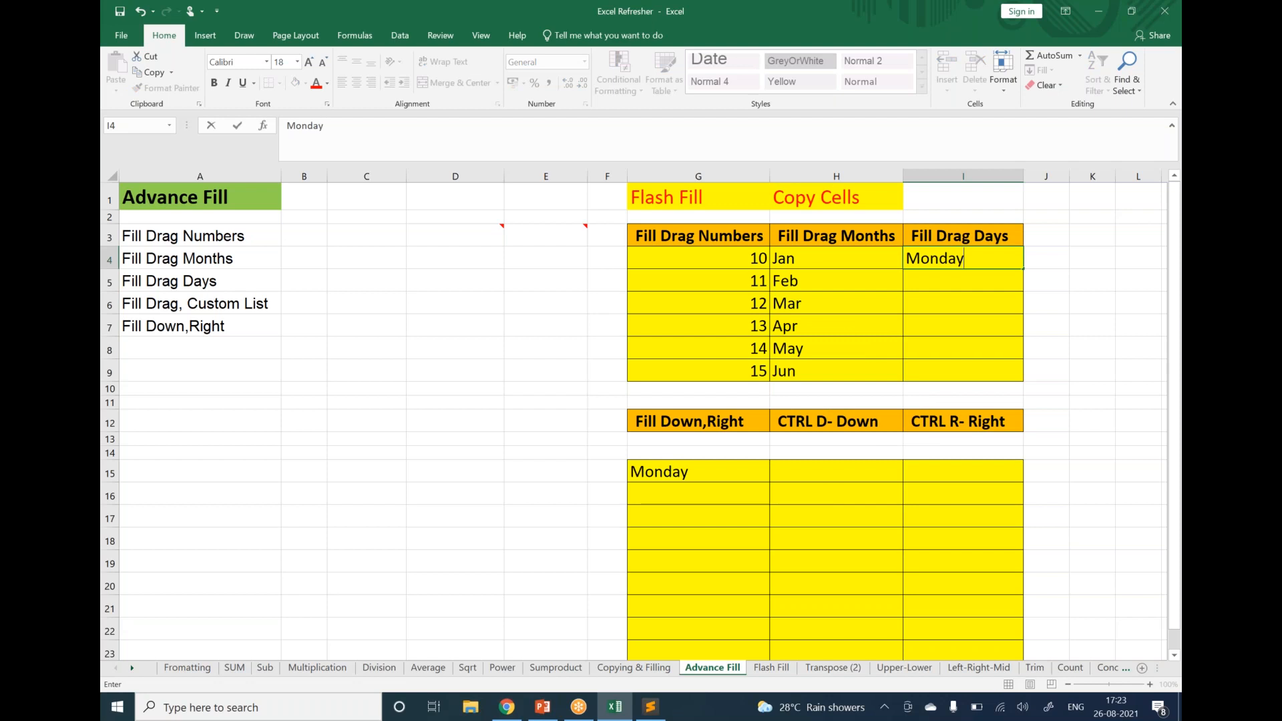
key("Return")
left_click(935, 263)
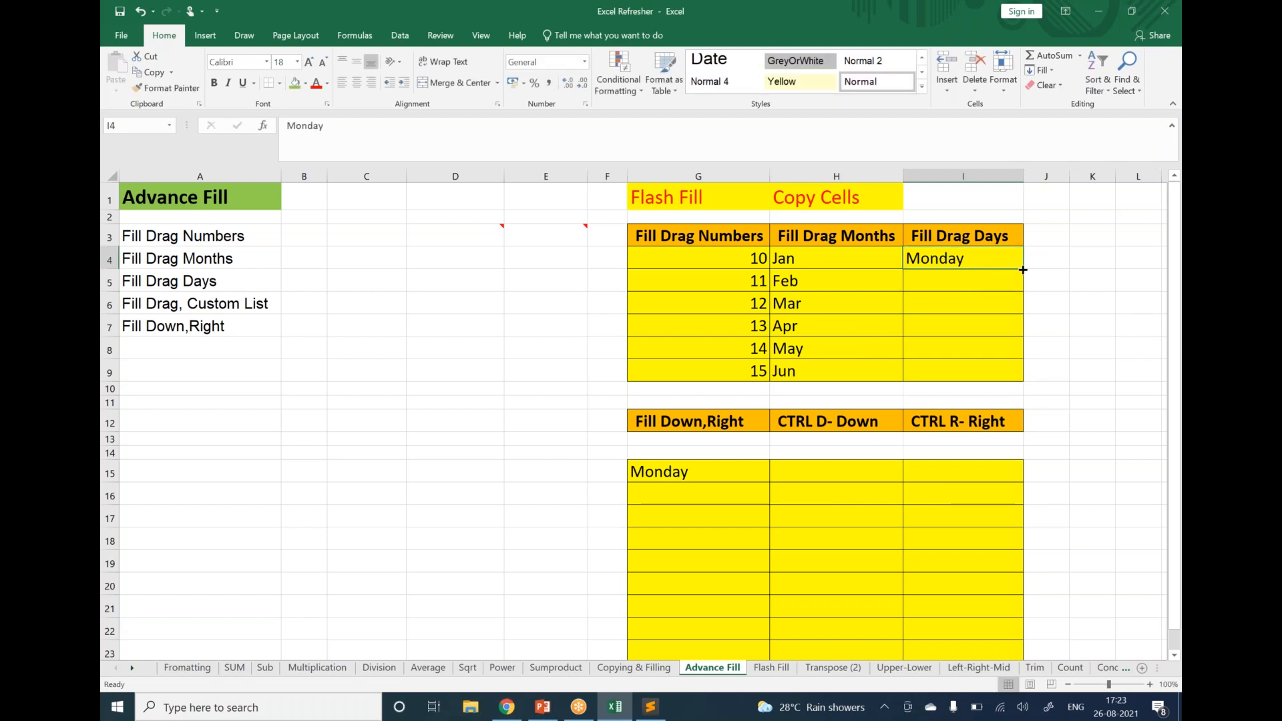
left_click_drag(1024, 271, 1020, 379)
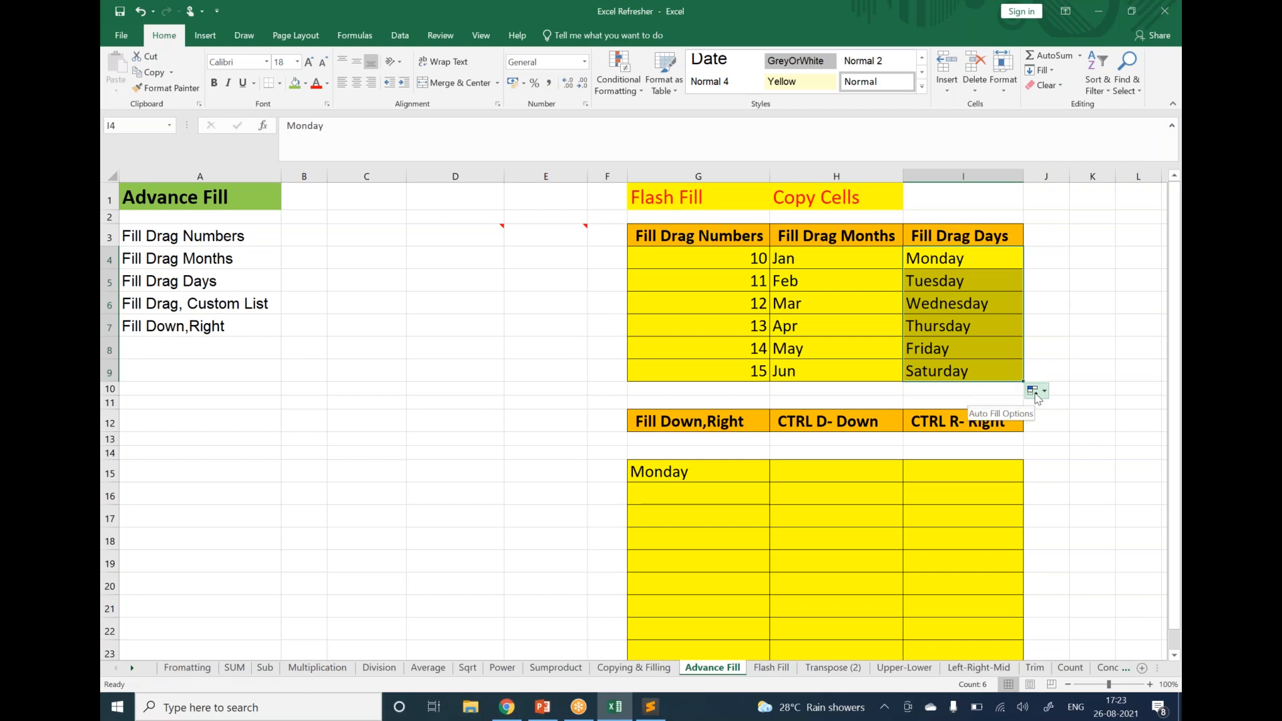
left_click(1040, 395)
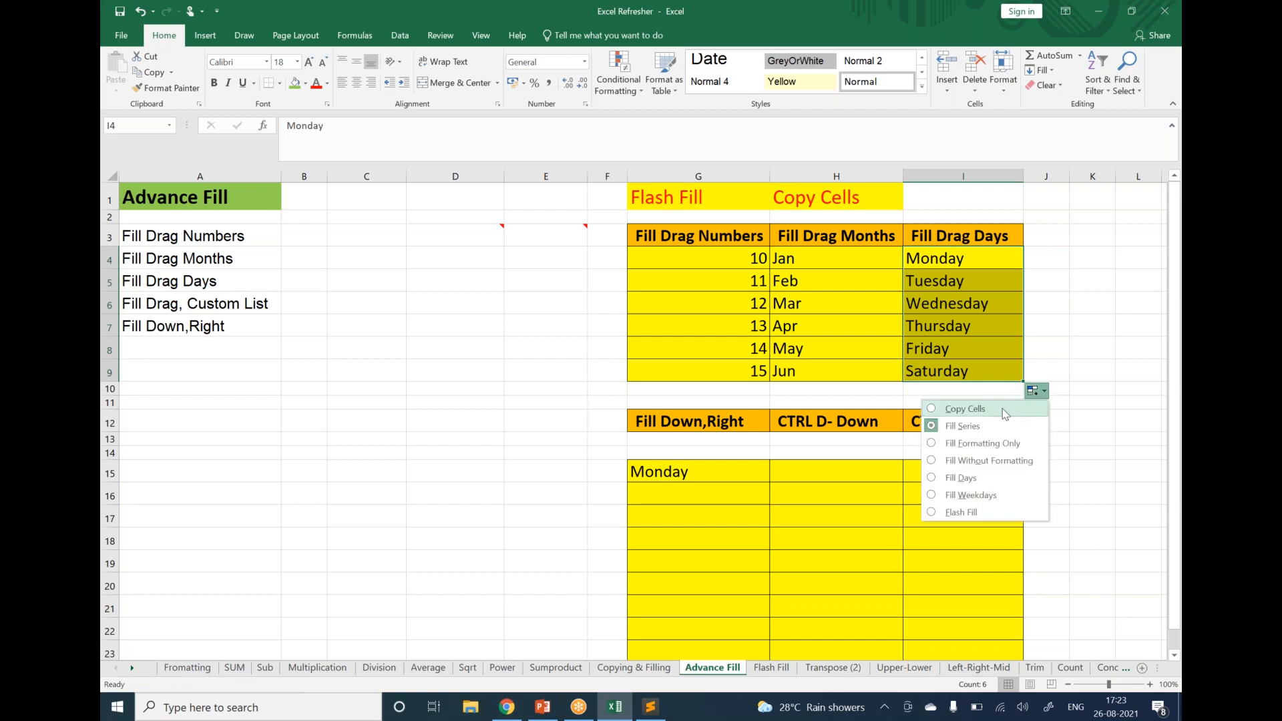
left_click(955, 409)
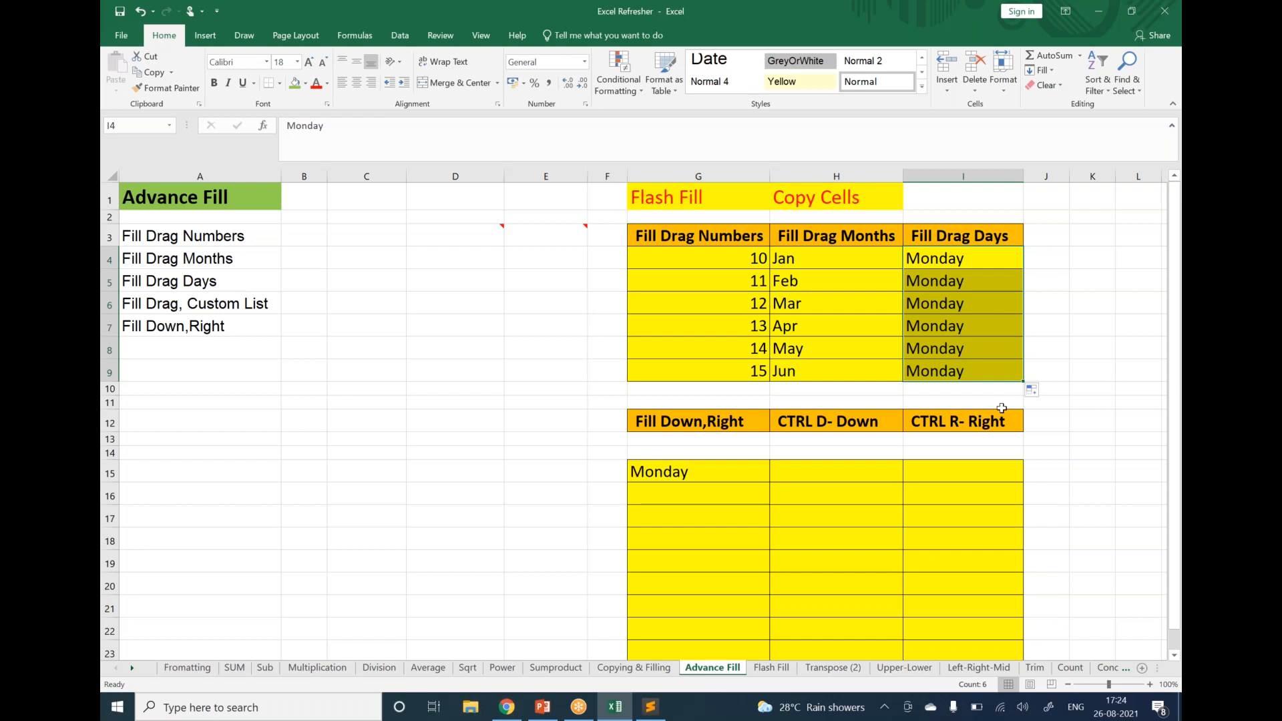
Step: Review the Fill Down,Right practice table with its CTRL D and CTRL R headings on the Advance Fill sheet
scroll(768, 300, "down", 1)
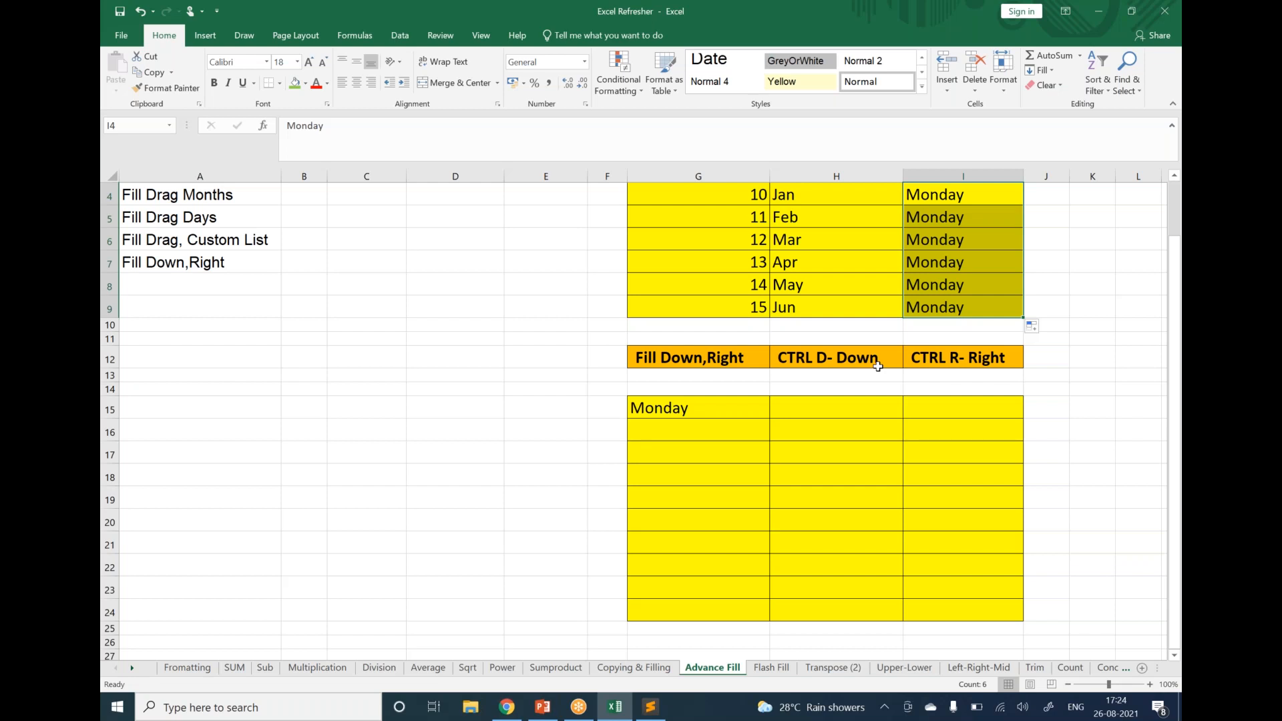
scroll(875, 417, "down", 2)
scroll(745, 380, "up", 2)
left_click_drag(726, 363, 976, 589)
left_click(762, 439)
left_click_drag(659, 361, 987, 597)
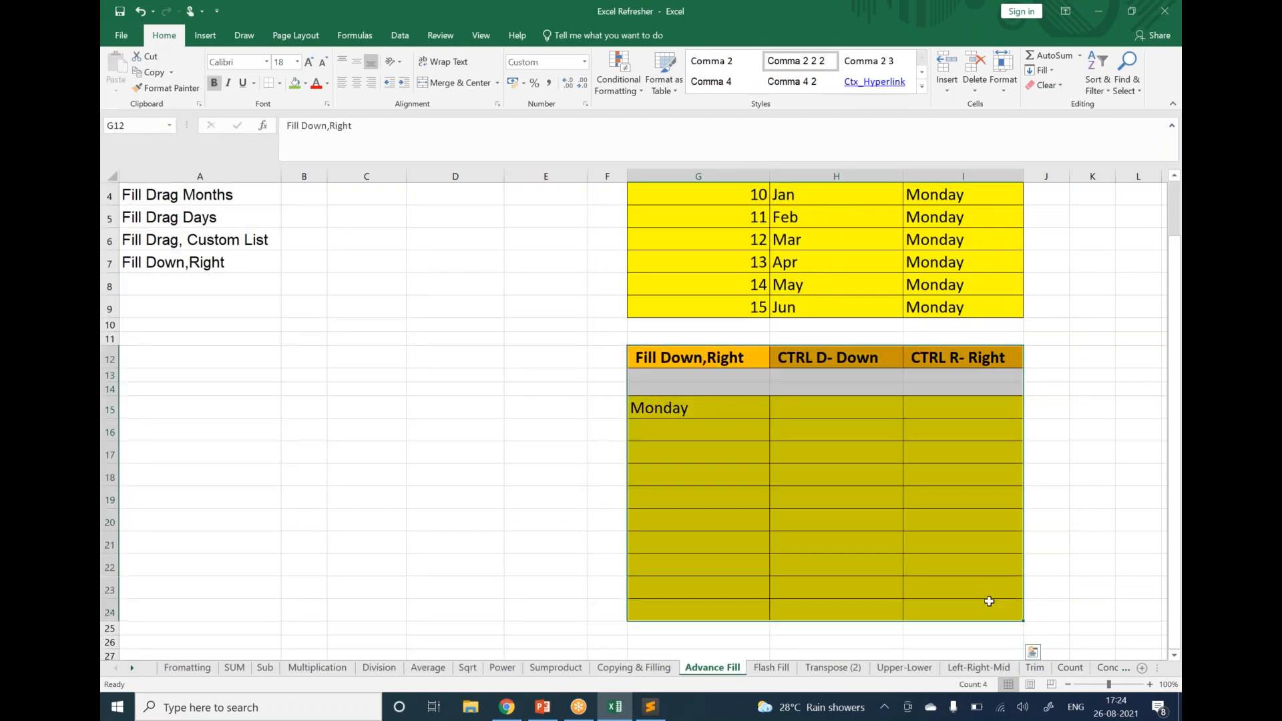
scroll(987, 598, "up", 1)
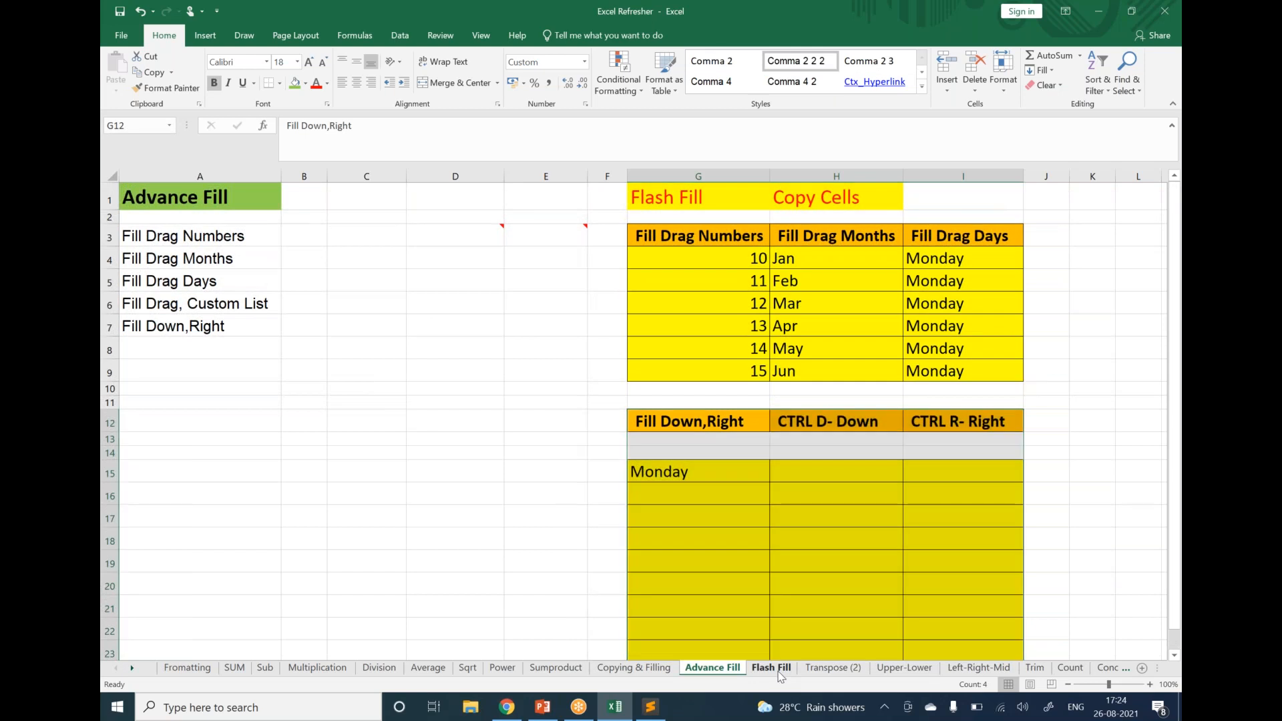
Step: Open the Flash Fill sheet and clear the existing values in B4:B5 beside the first product codes
left_click(774, 668)
left_click(200, 205)
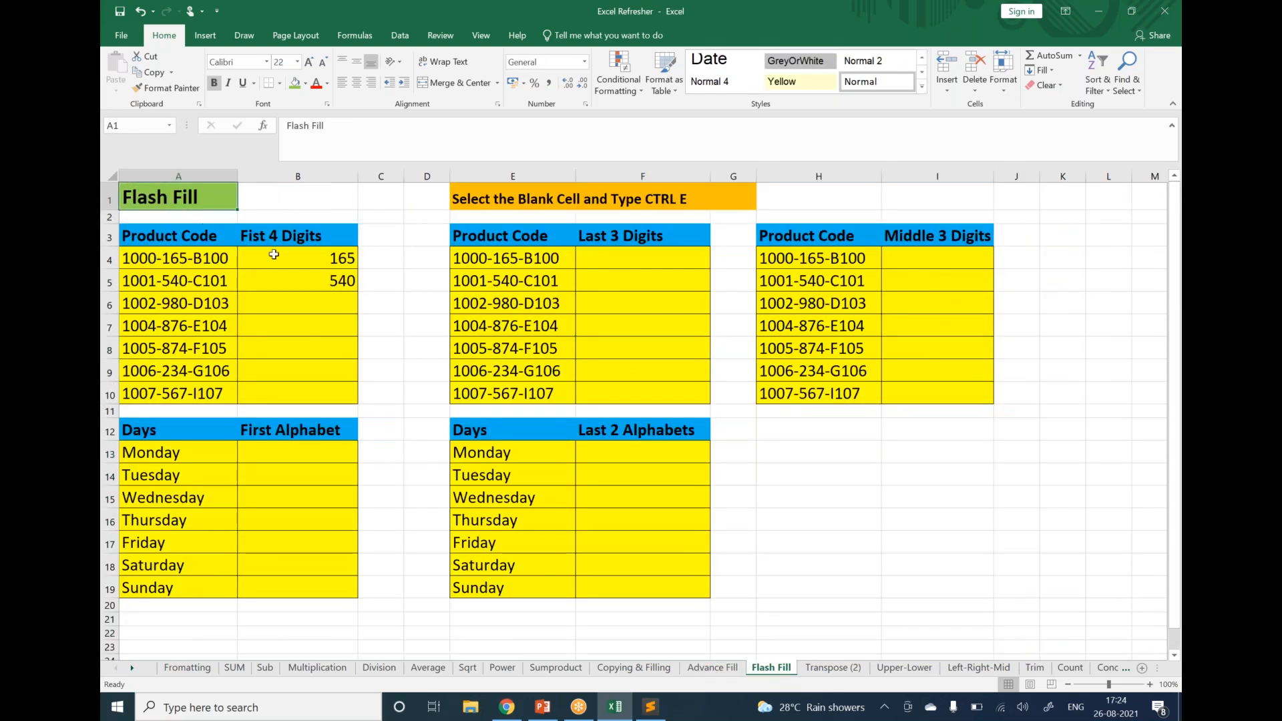
left_click_drag(334, 261, 337, 287)
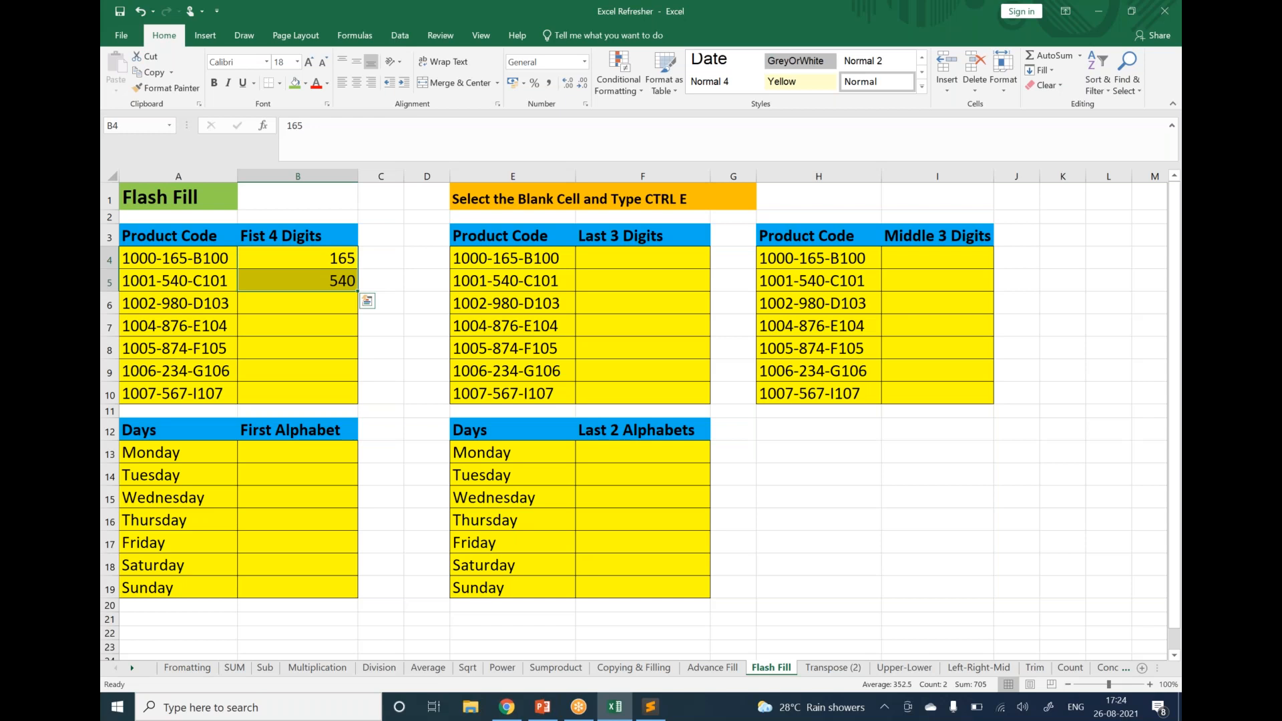
key("Delete")
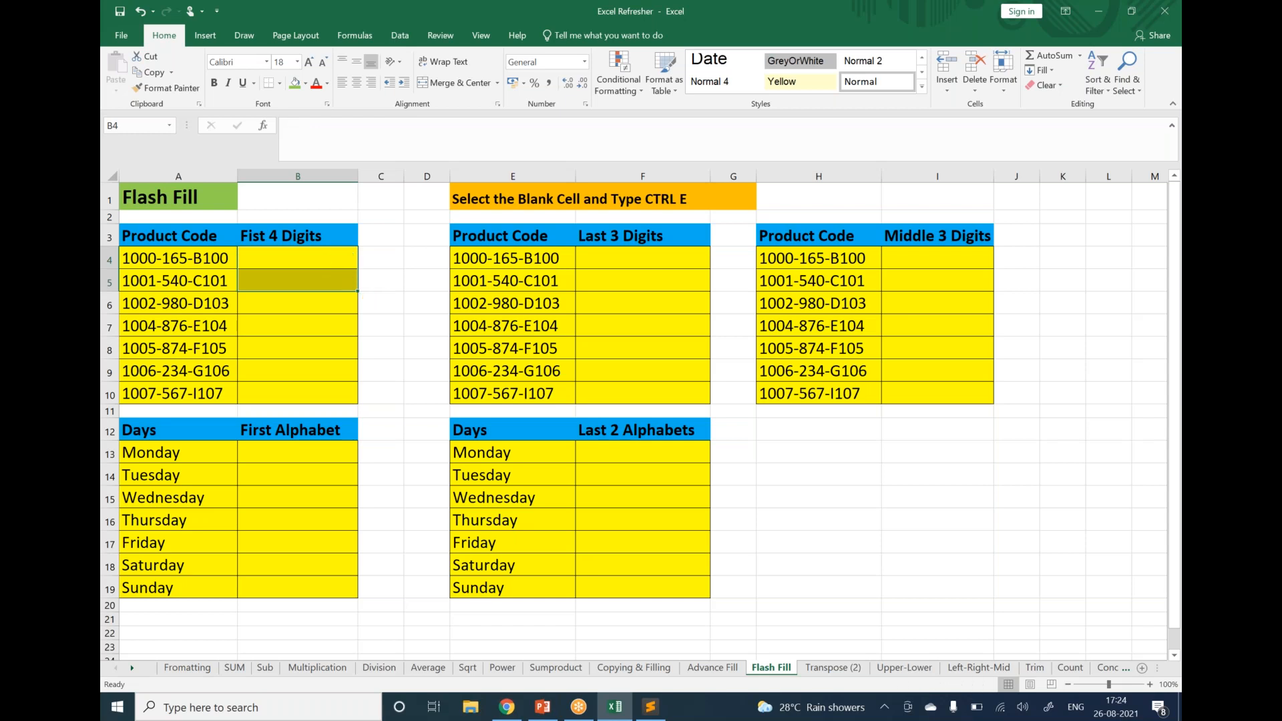
Step: Examine the leading four digits of the product codes in column A and the blank result cells B4:B10
left_click(315, 260)
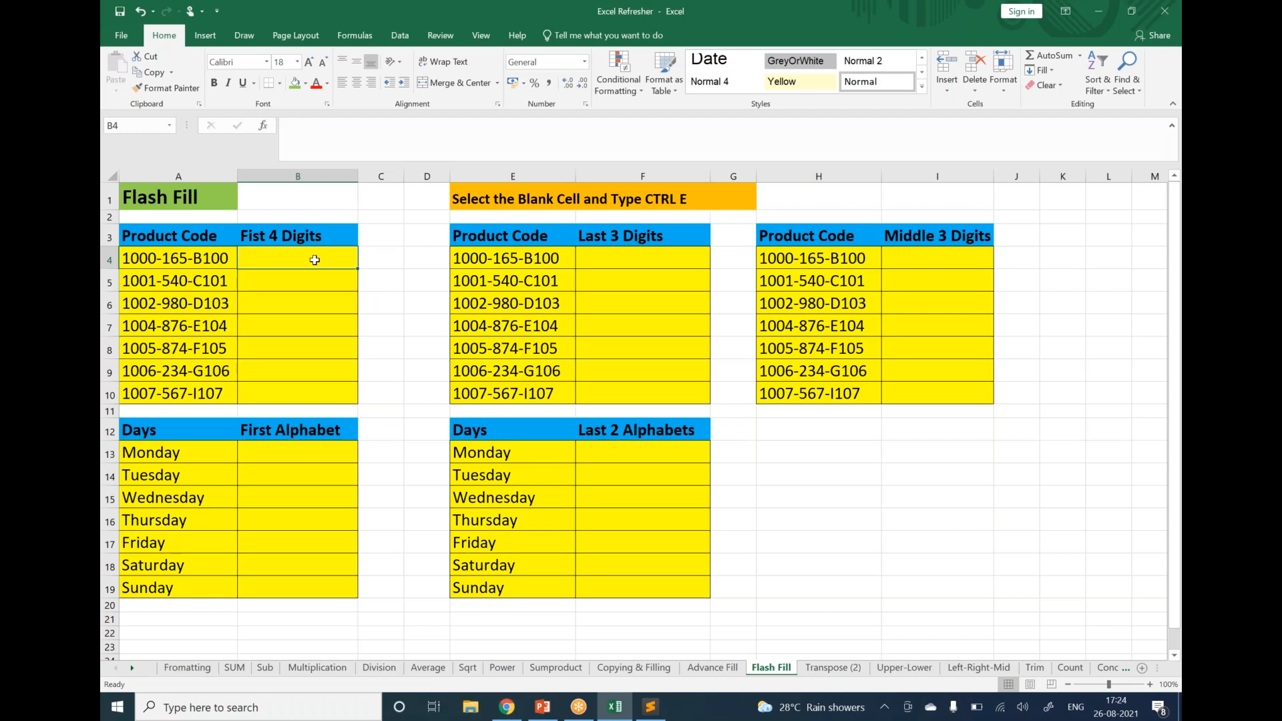
left_click(178, 265)
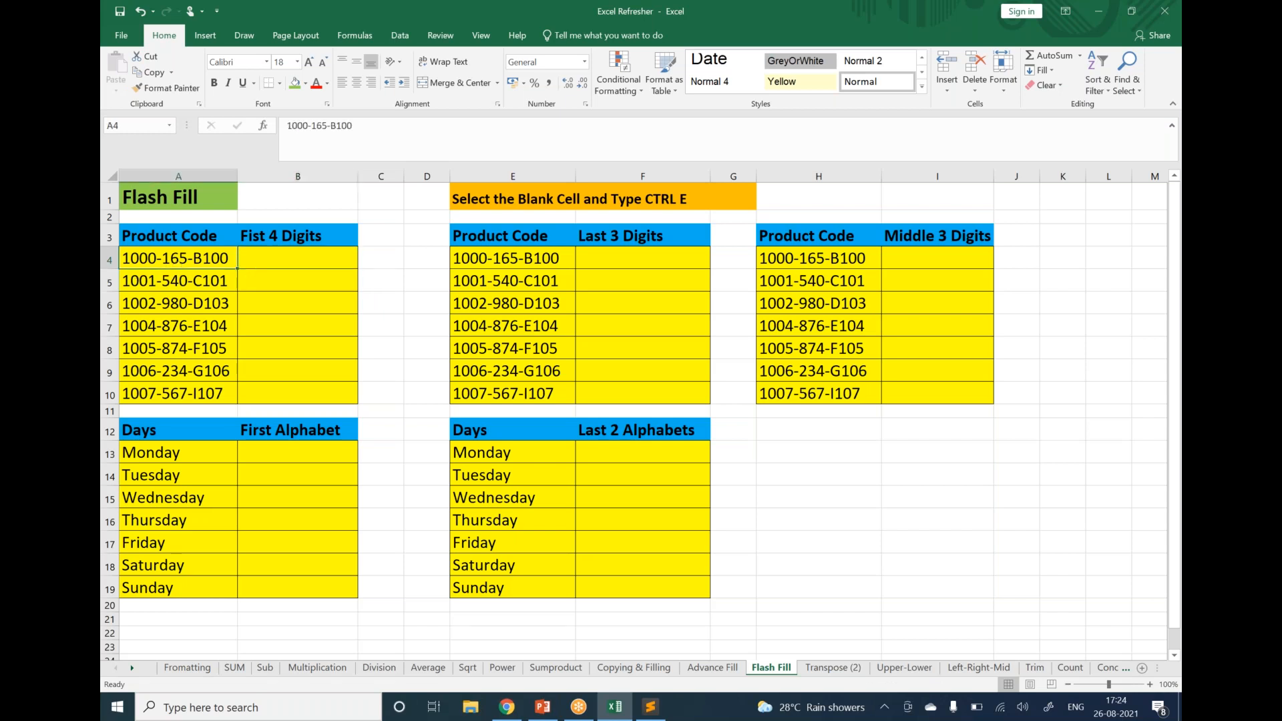
double_click(178, 264)
left_click_drag(188, 258, 161, 326)
double_click(171, 281)
double_click(186, 304)
double_click(175, 325)
left_click_drag(280, 262, 279, 394)
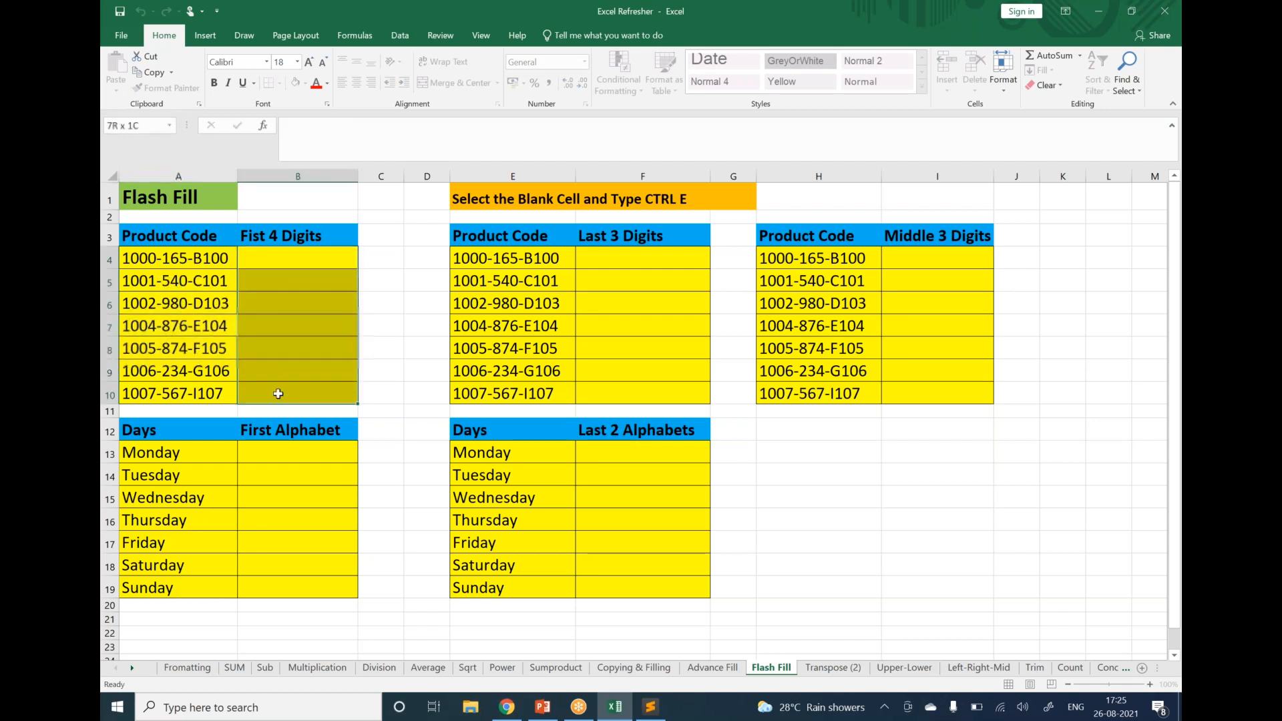
Step: Enter 1000 in B4 and 1001 in B5 as the first-four-digits examples for the product codes
left_click(299, 262)
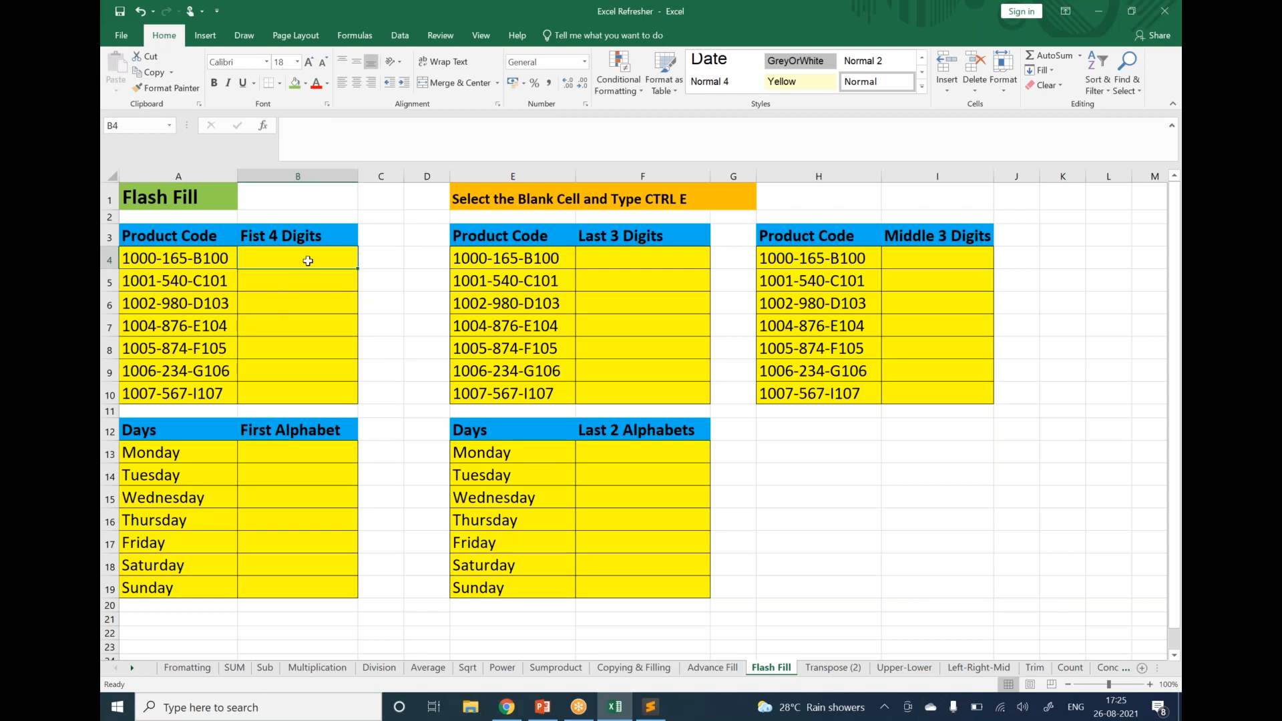
type("1000")
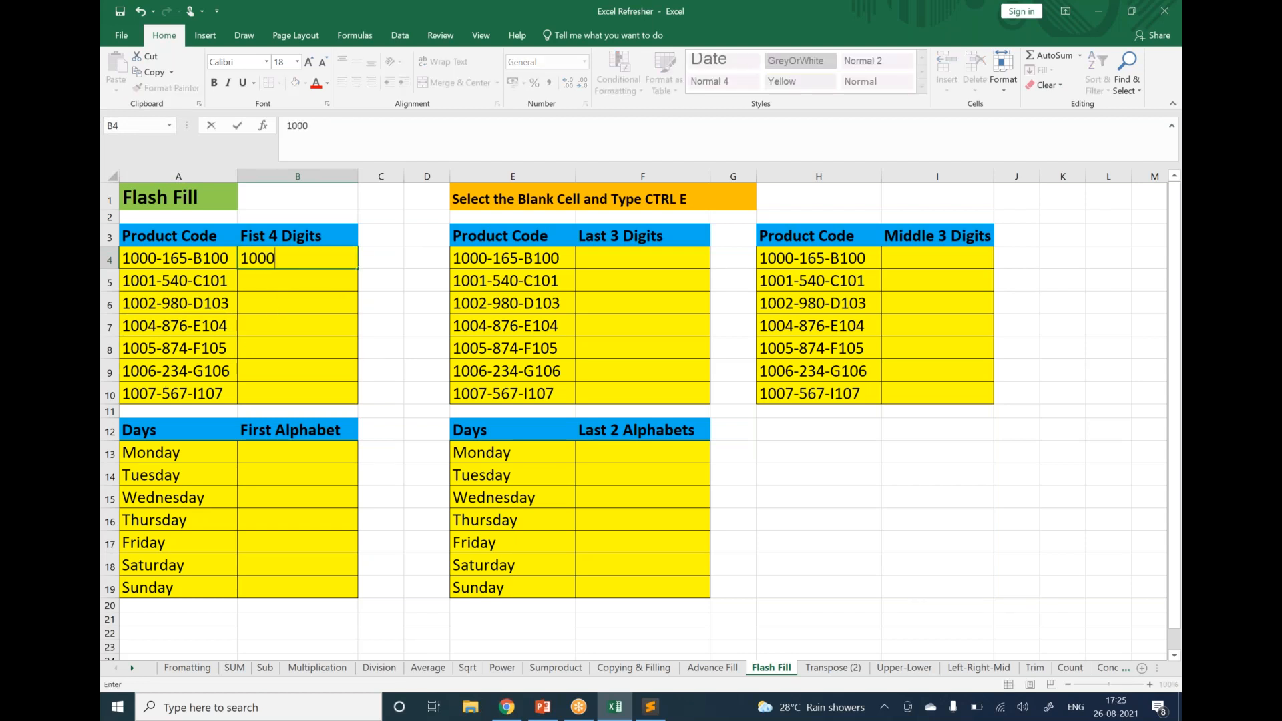
key("Return")
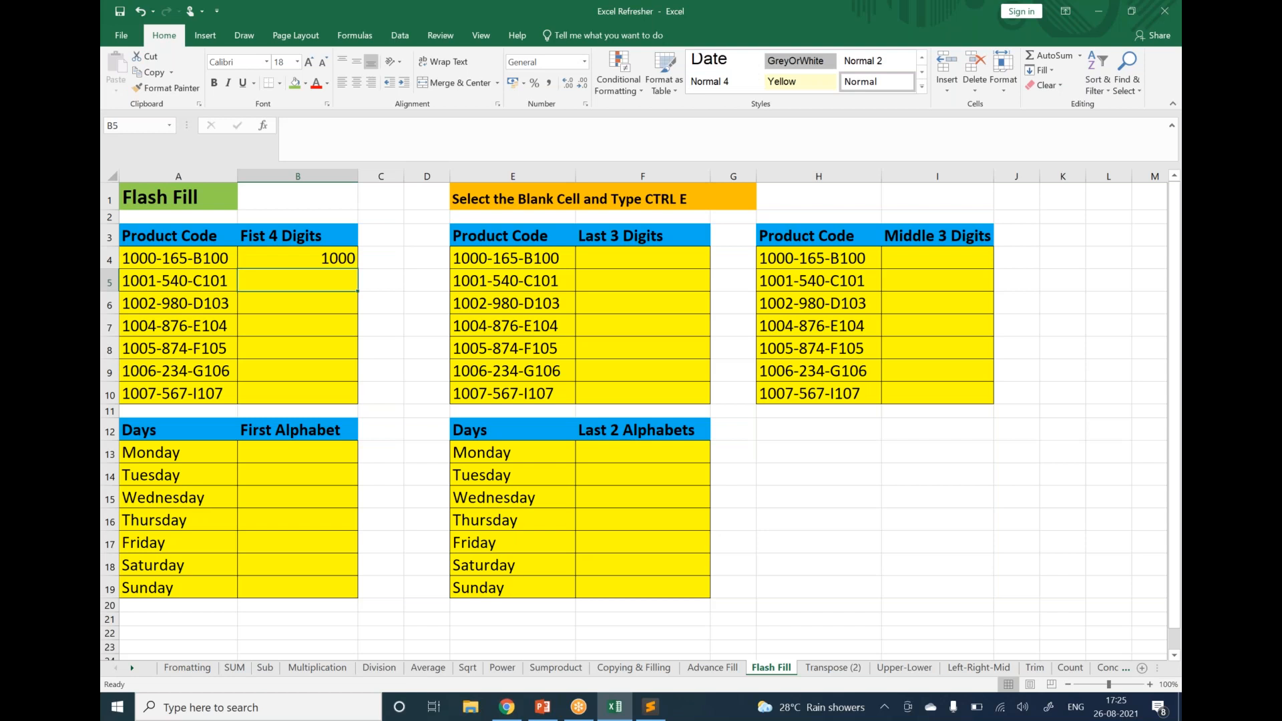
type("10001")
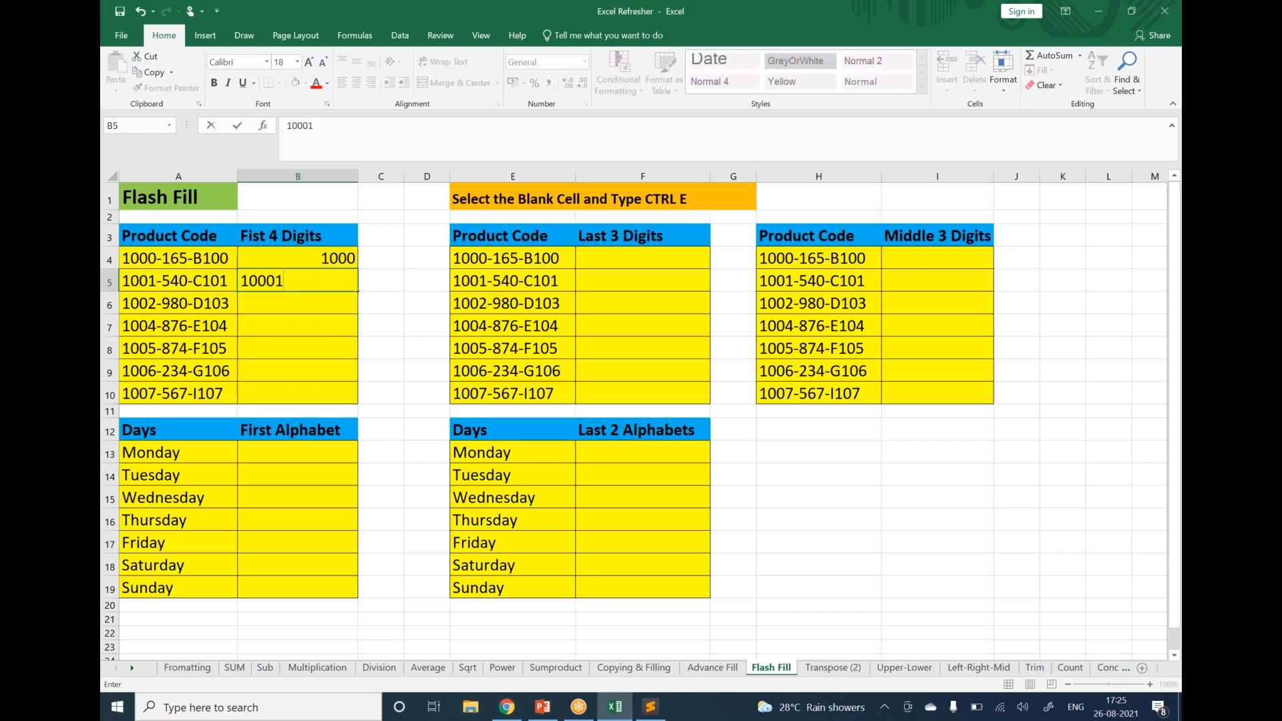
key("BackSpace")
key("Return")
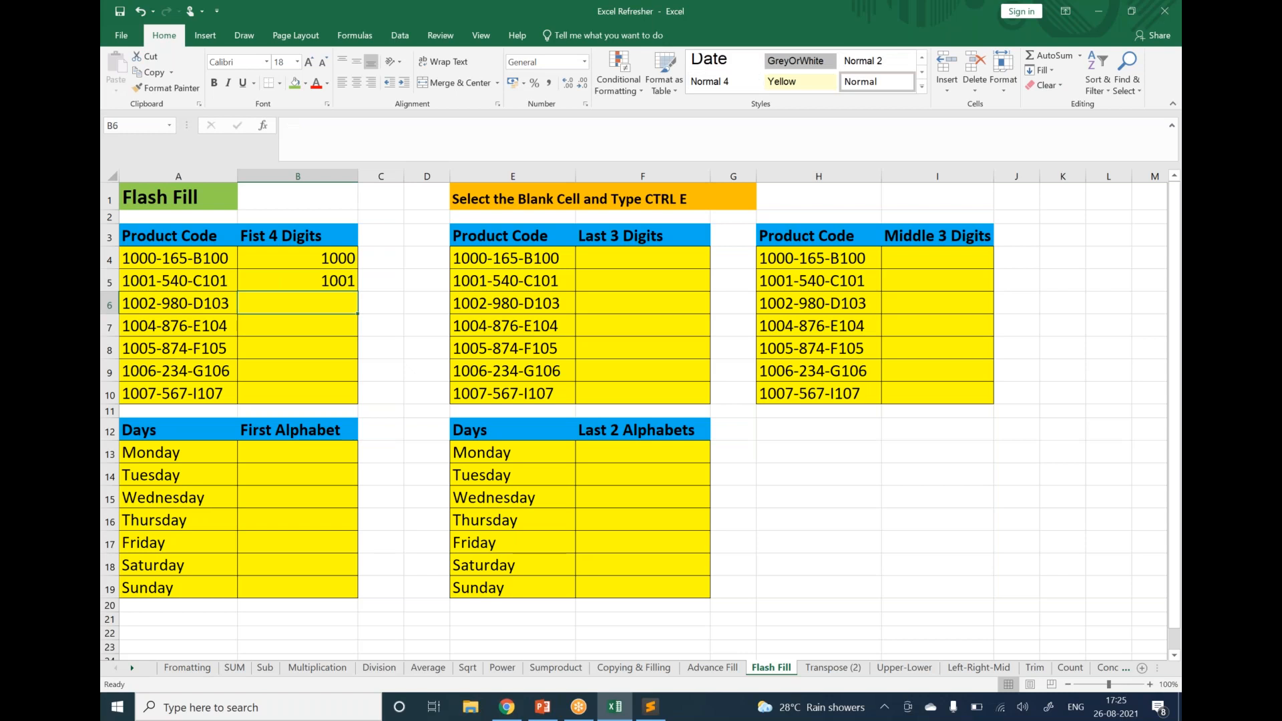
Step: Flash Fill the first four digits of the remaining product codes down to B10
key("shift+Down")
key("shift+Down")
key("shift+Down")
key("shift+Down")
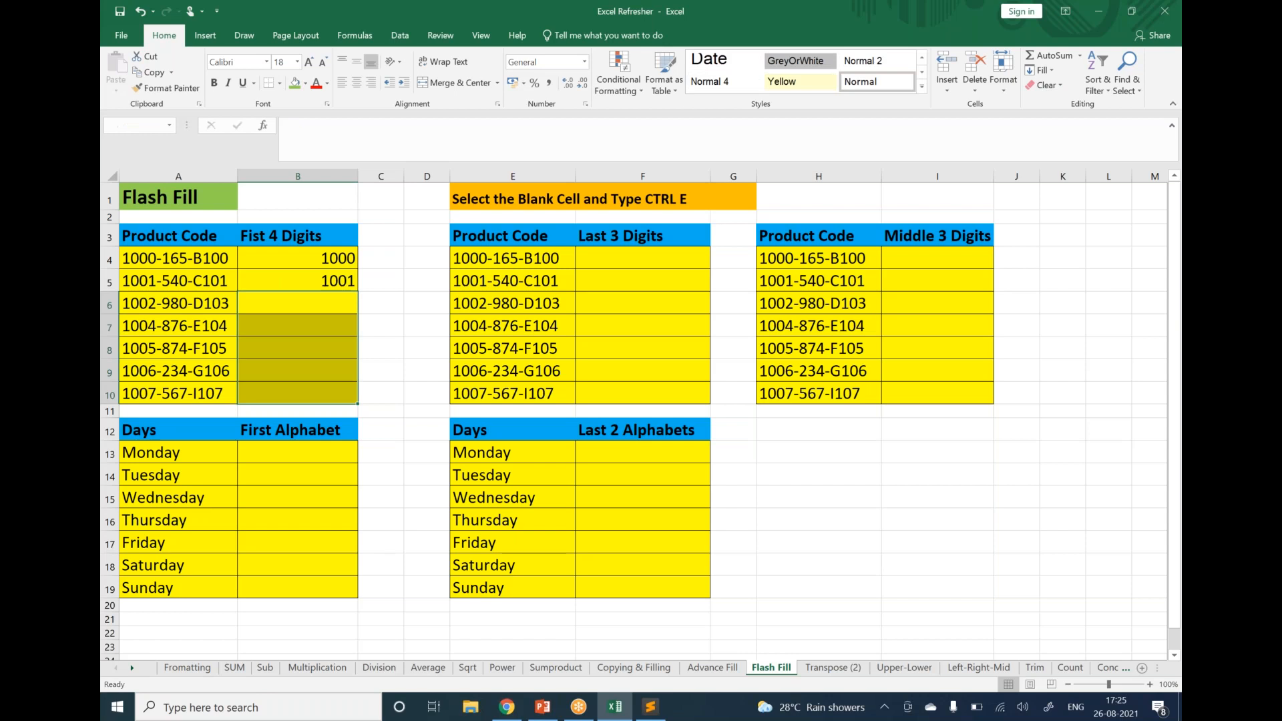
key("ctrl+e")
key("Return")
left_click_drag(337, 263, 287, 389)
key("ctrl+e")
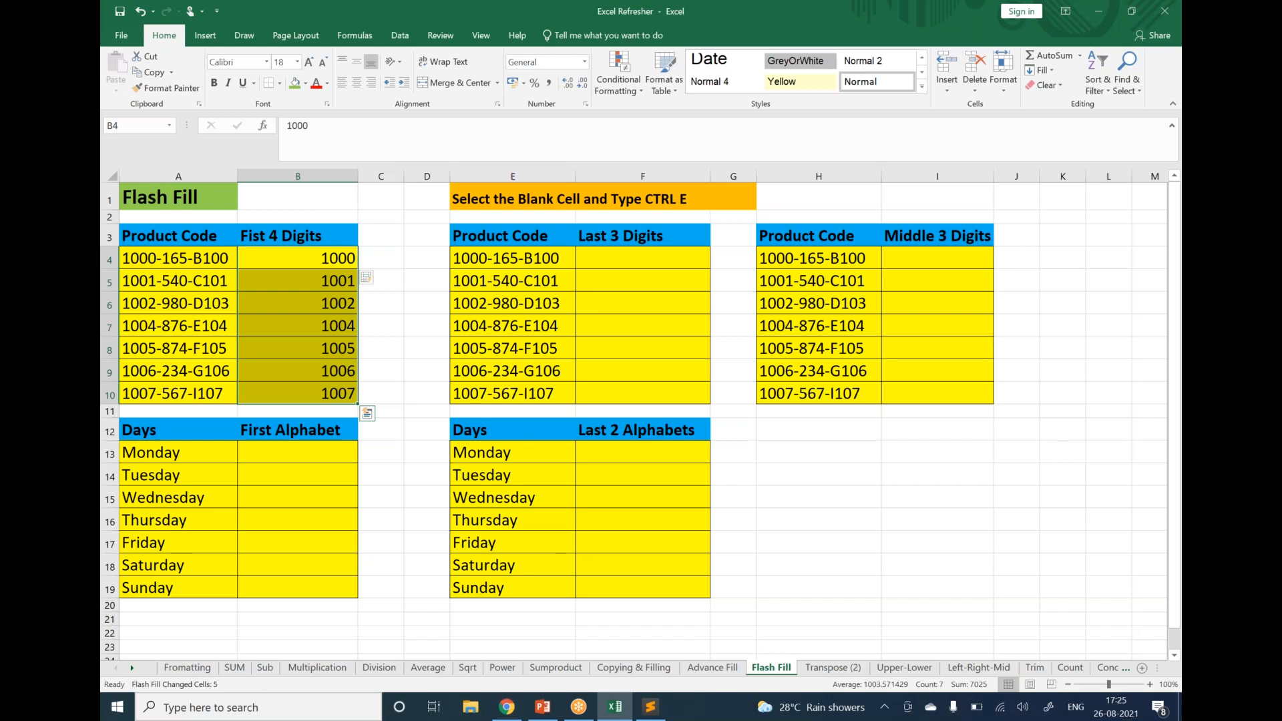
Step: Enter 100 in F4 and 101 in F5 under Last 3 Digits, and Flash Fill the column down to F10
left_click(621, 254)
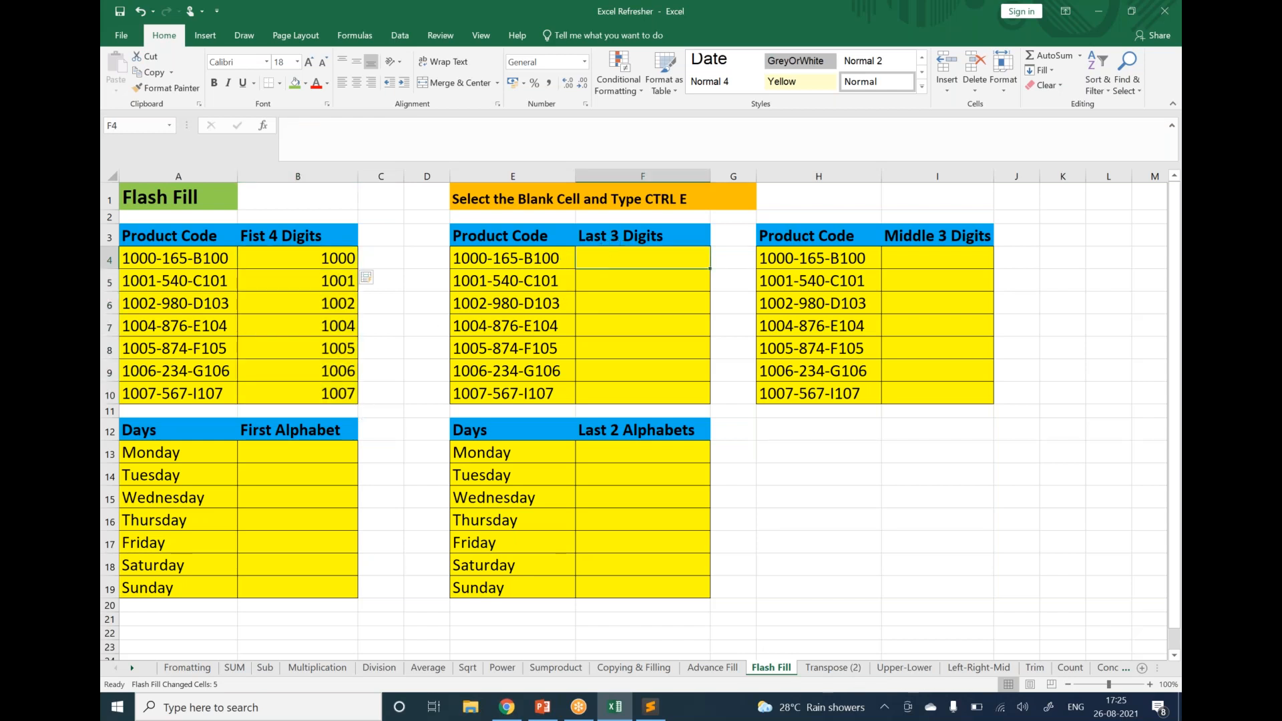
left_click(595, 242)
left_click(649, 260)
type("100")
key("Return")
type("1")
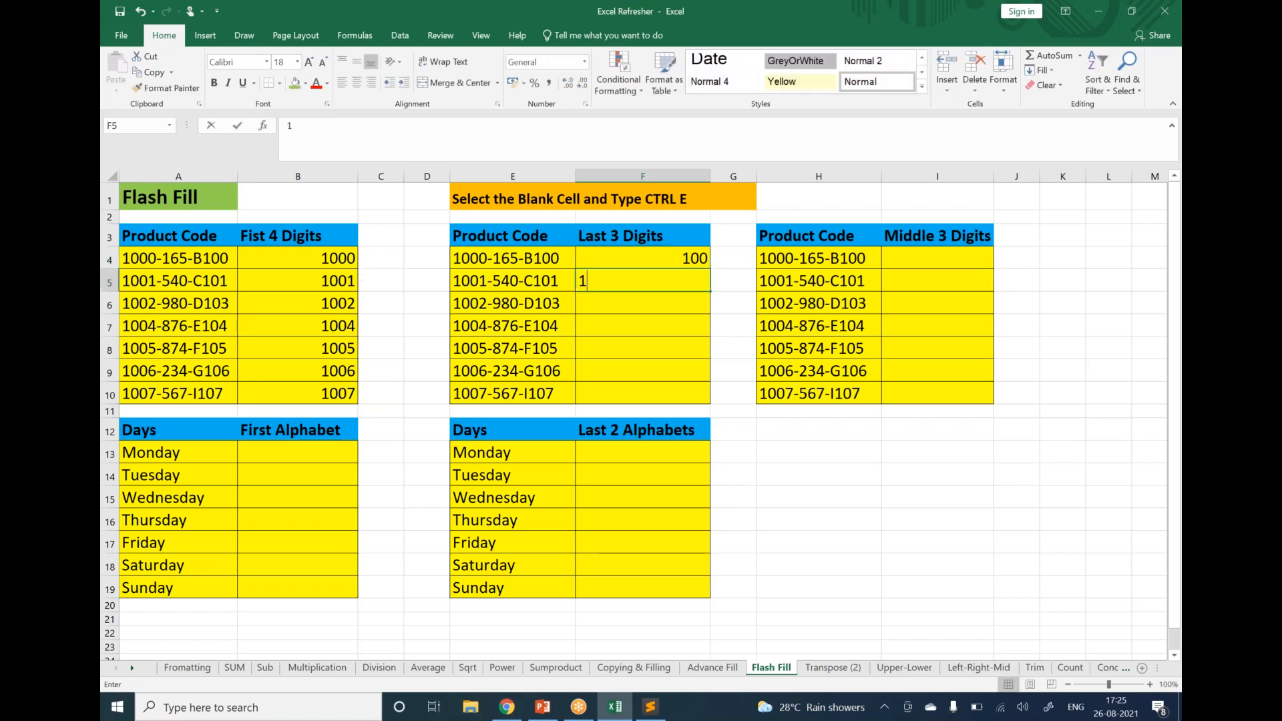
type("01")
key("Return")
left_click_drag(644, 260, 643, 395)
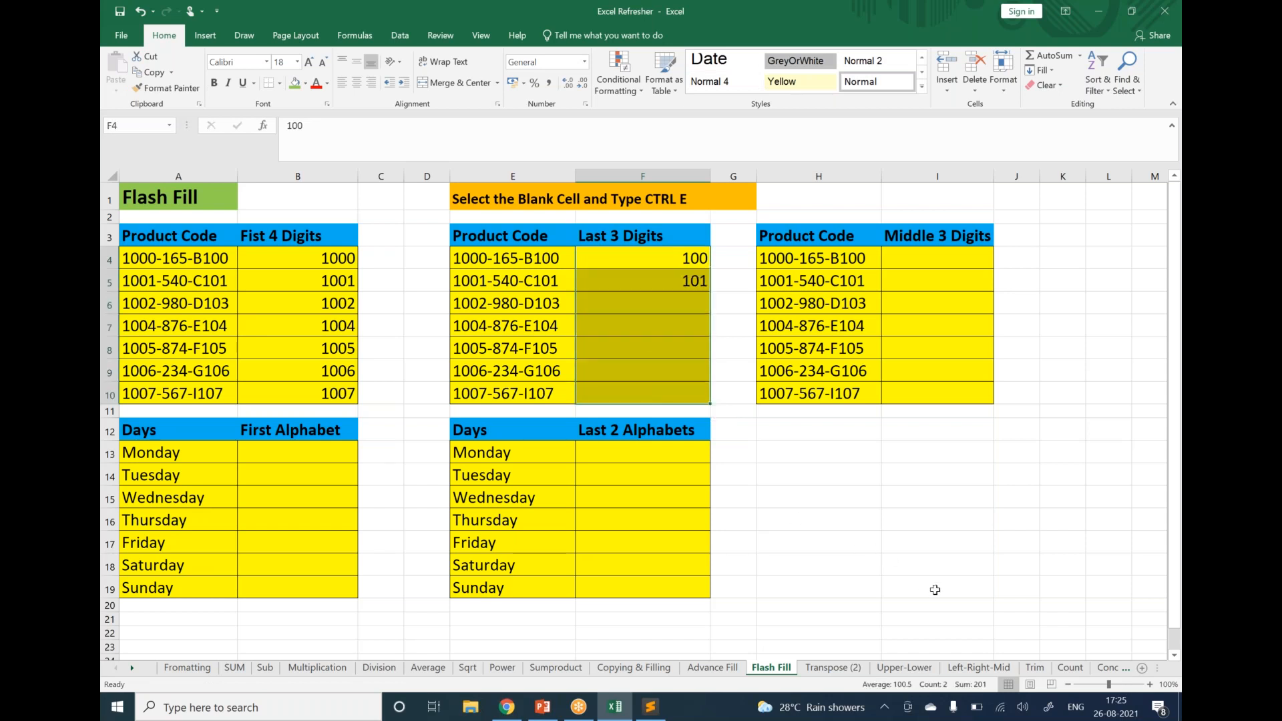
key("ctrl+e")
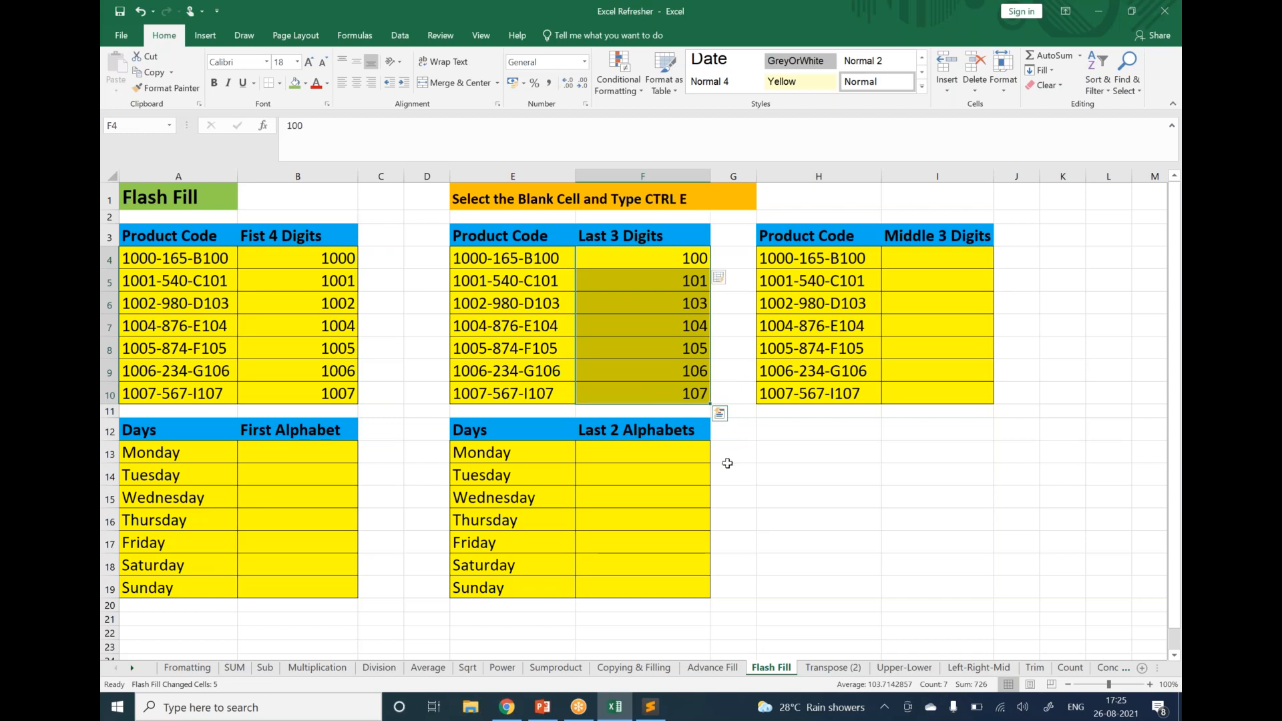
Step: Enter 165 in I4 and 540 in I5 under Middle 3 Digits, and Flash Fill the column down to I10
left_click(771, 466)
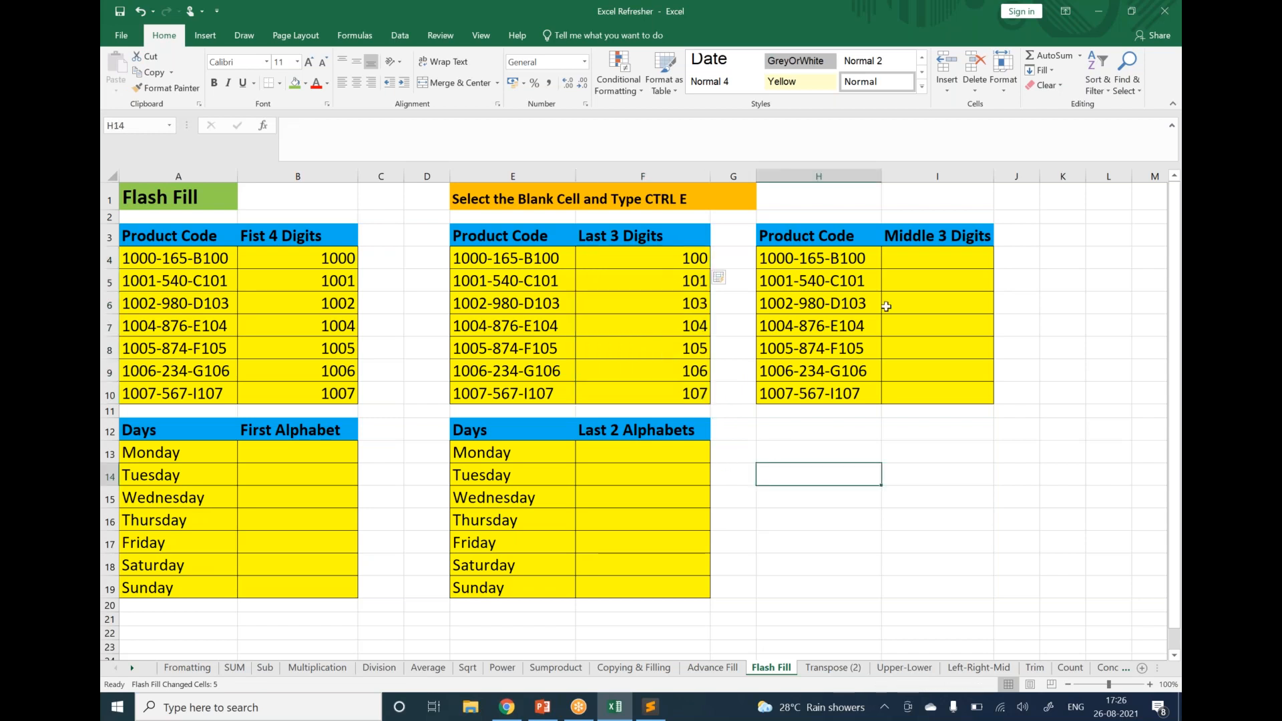
left_click(949, 233)
left_click(947, 257)
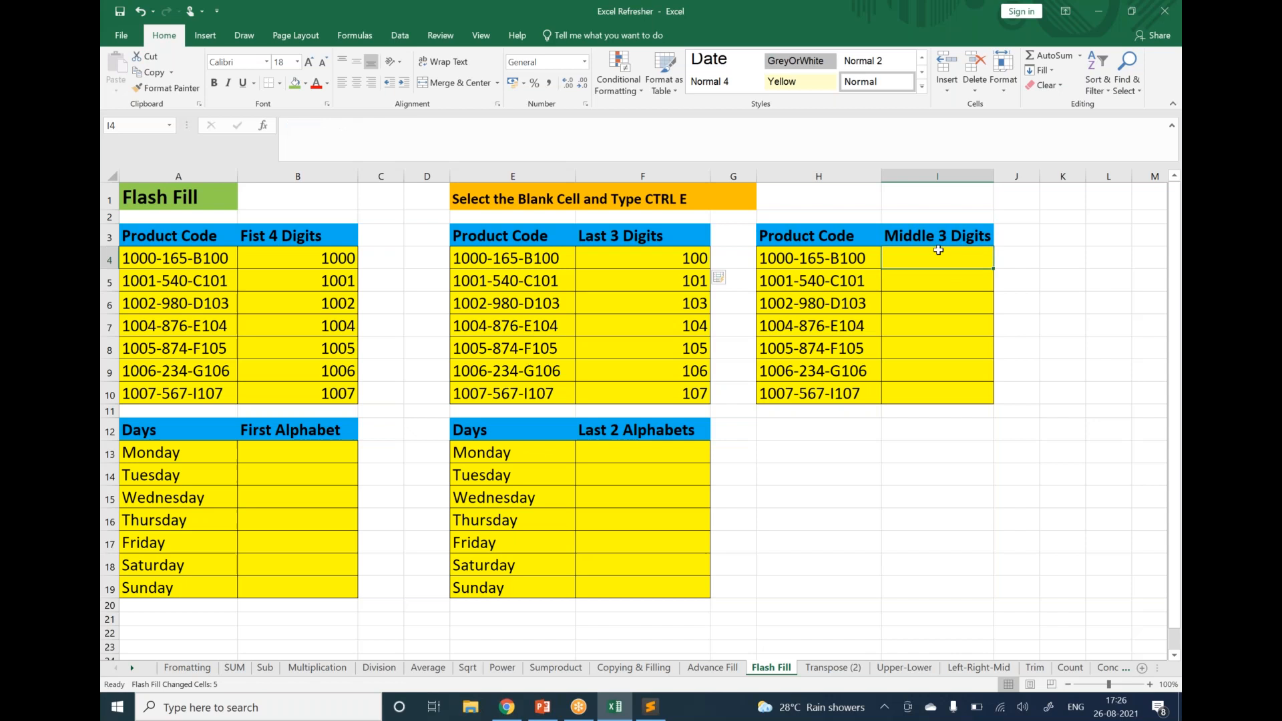
type("165")
key("Return")
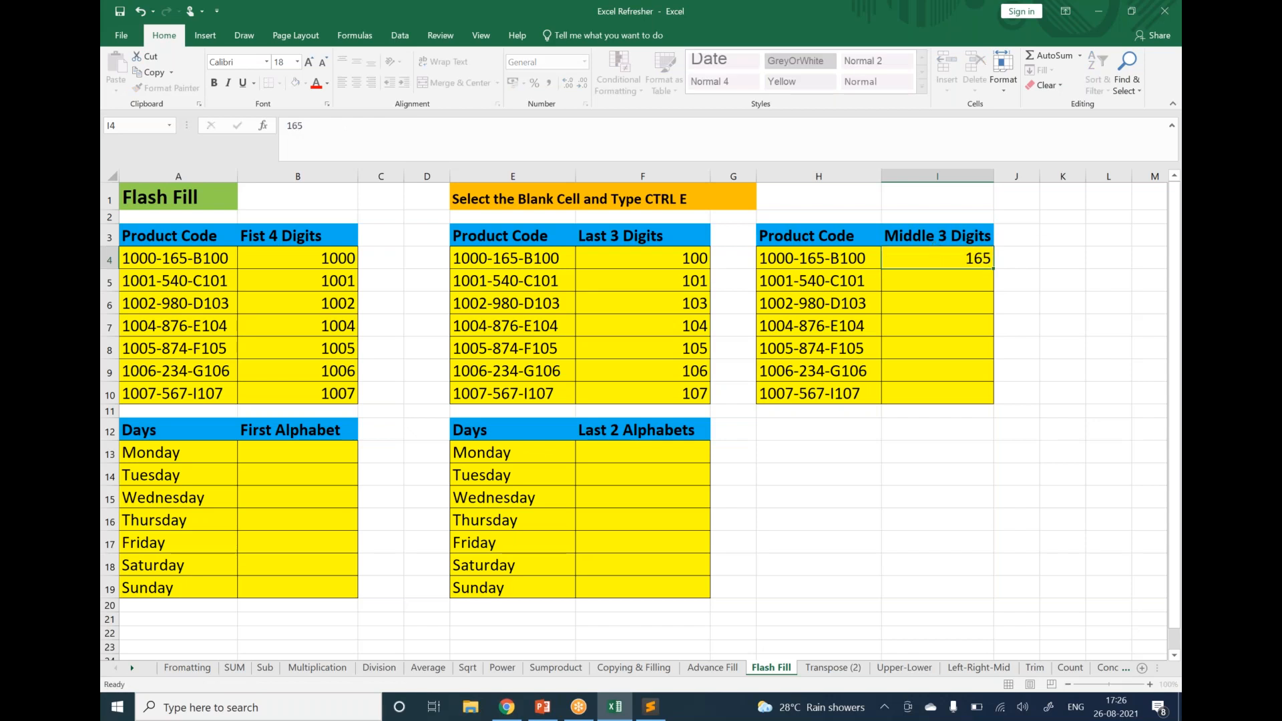
type("540")
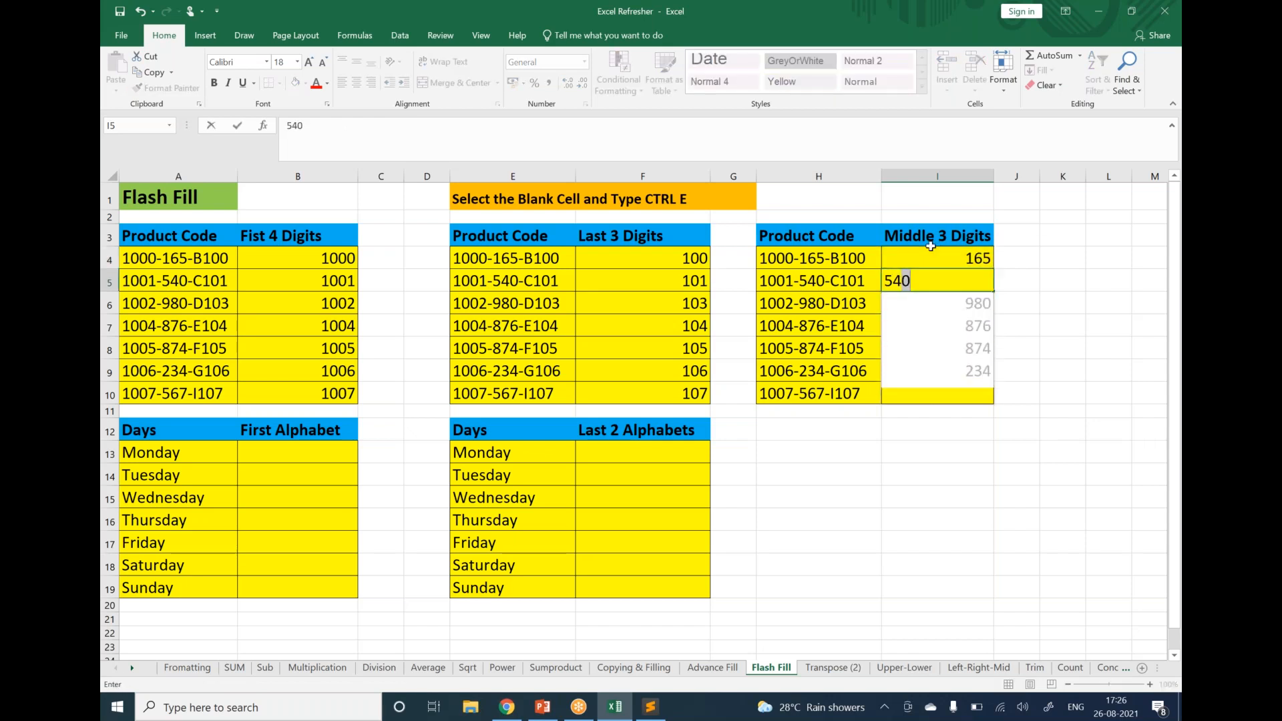
key("Return")
left_click(922, 240)
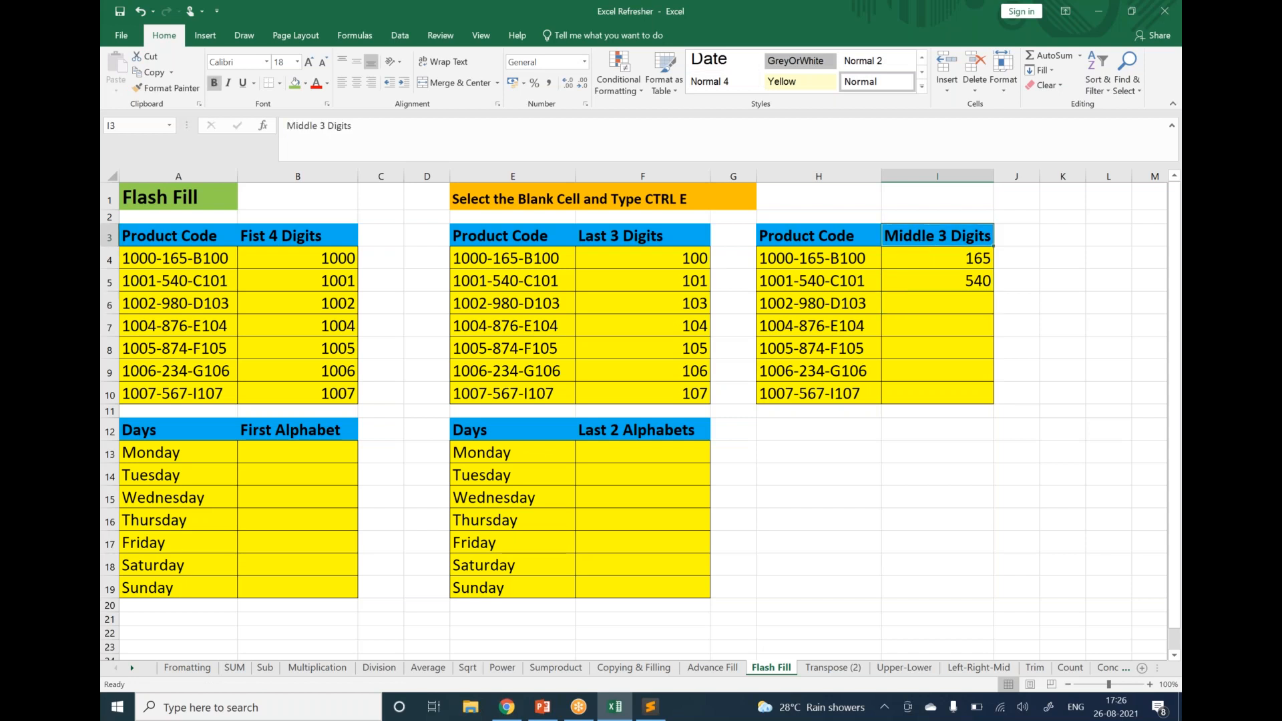
left_click_drag(917, 248, 920, 392)
key("ctrl+e")
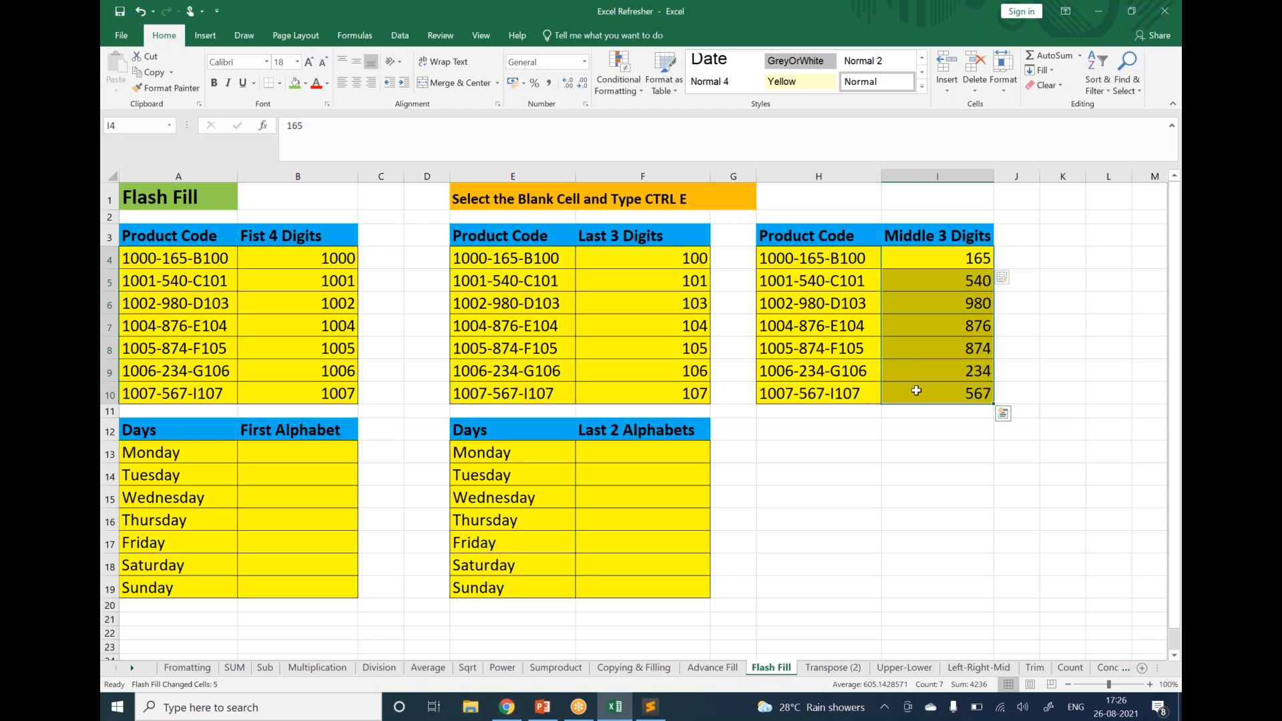
left_click(862, 691)
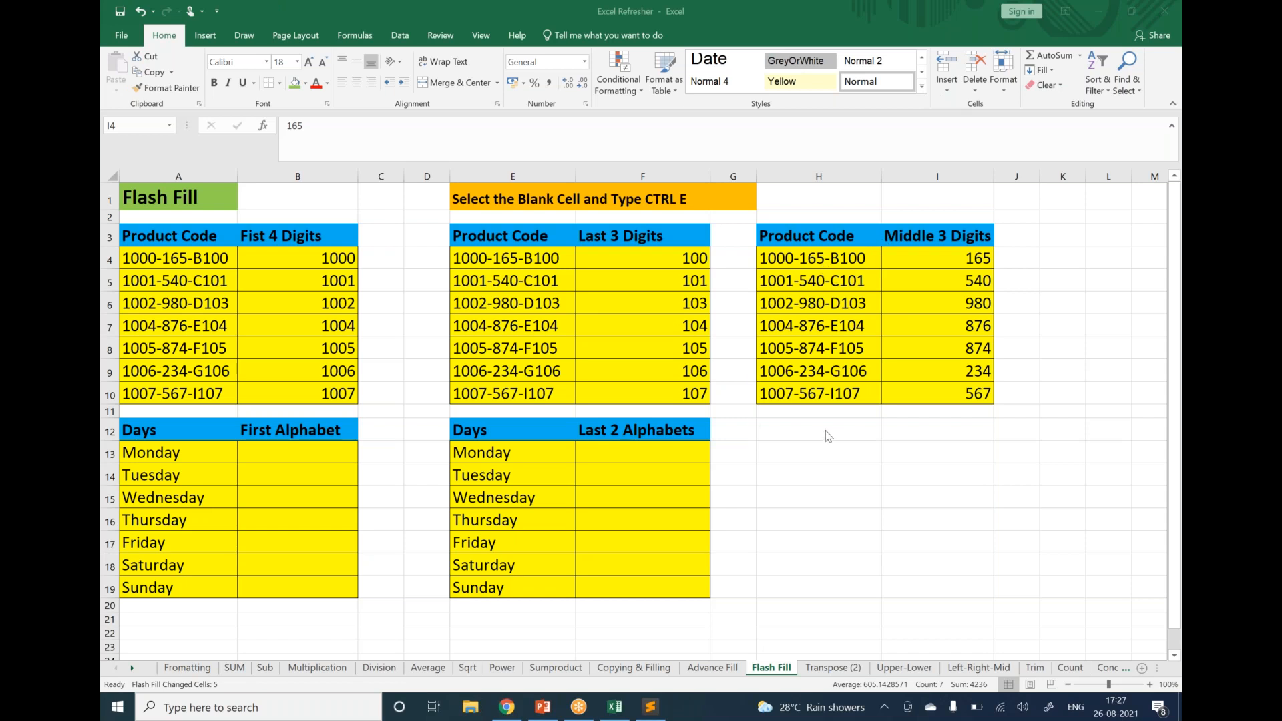
Step: Enter M in B13 and T in B14 under First Alphabet, and Flash Fill the column down to B19
key("ctrl+shift+Down")
left_click(297, 455)
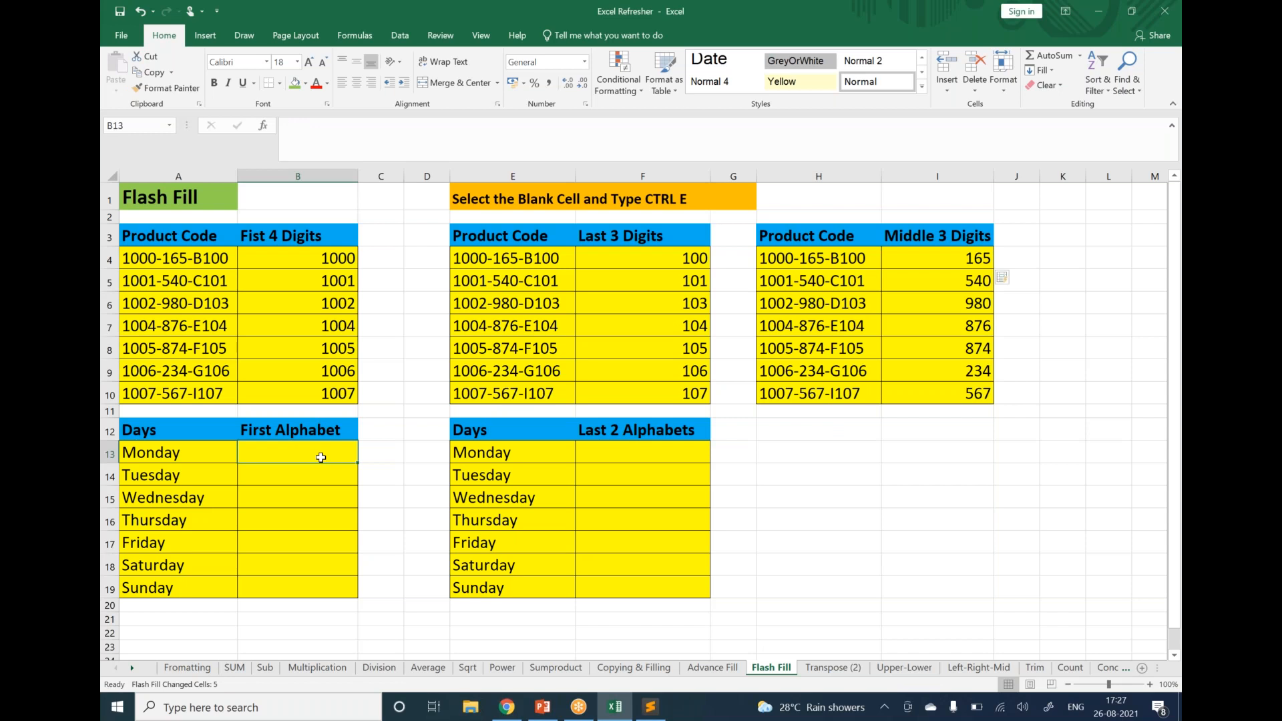
type("M")
key("Return")
type("T")
key("Return")
left_click_drag(297, 452, 317, 581)
key("ctrl+e")
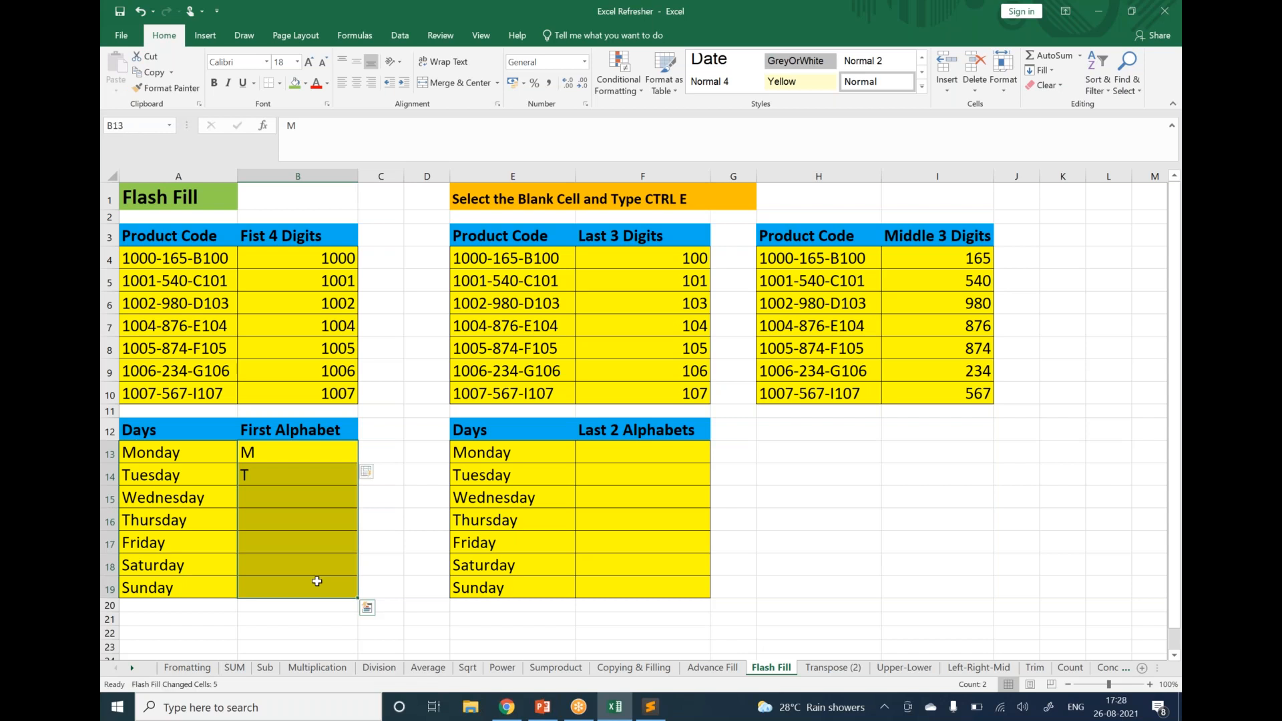
Step: Enter ay in F13 and F14 under Last 2 Alphabets, and Flash Fill the column down to F19
left_click(596, 457)
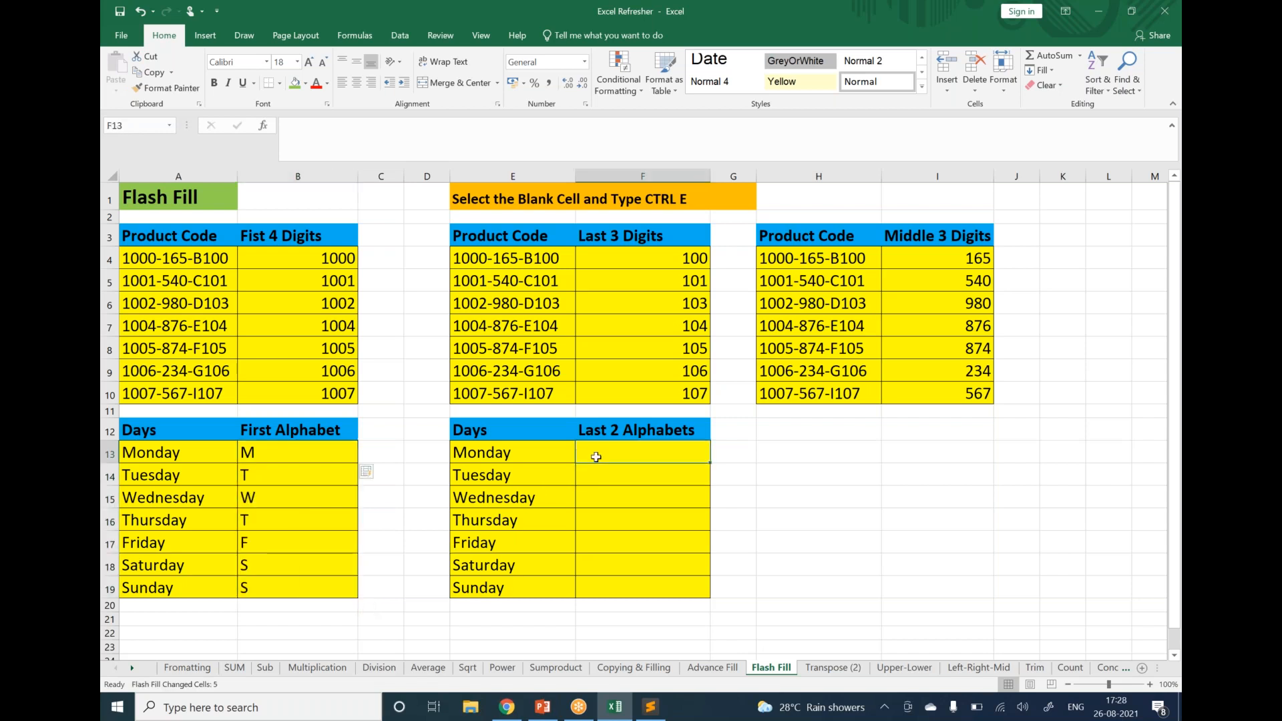
type("ay")
key("Return")
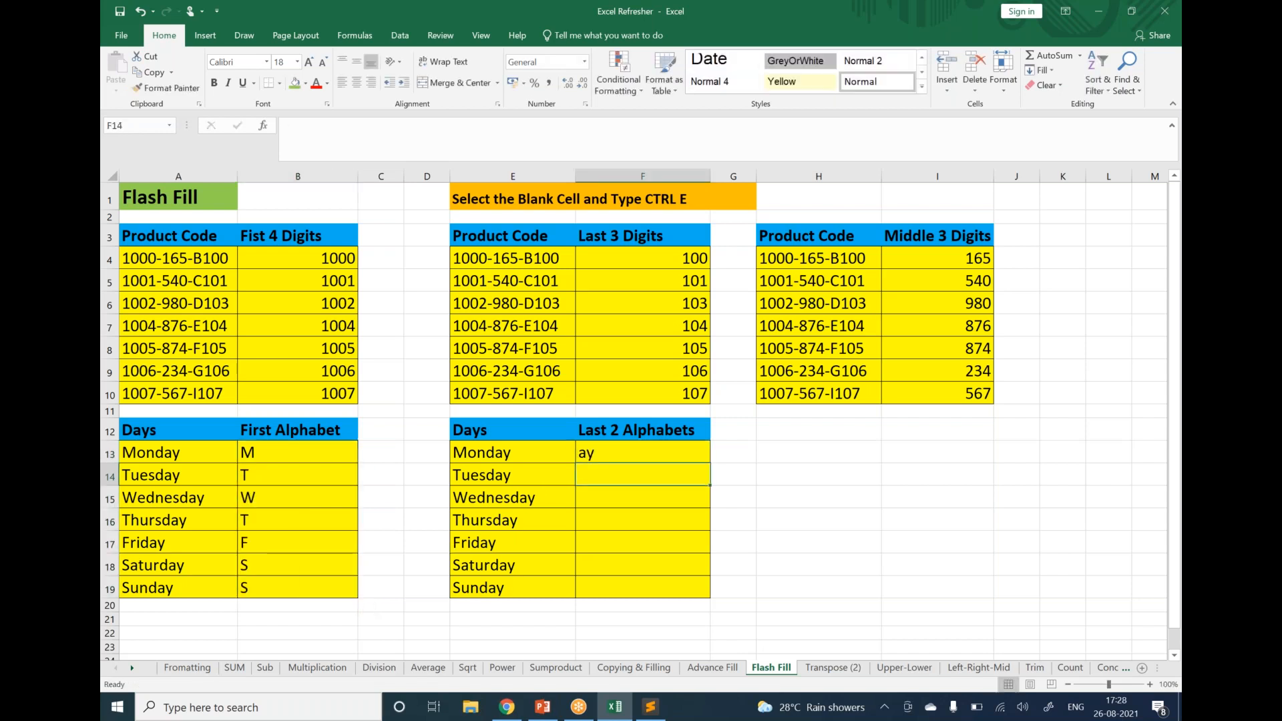
type("ay")
key("Return")
left_click(596, 458)
left_click_drag(595, 482, 596, 580)
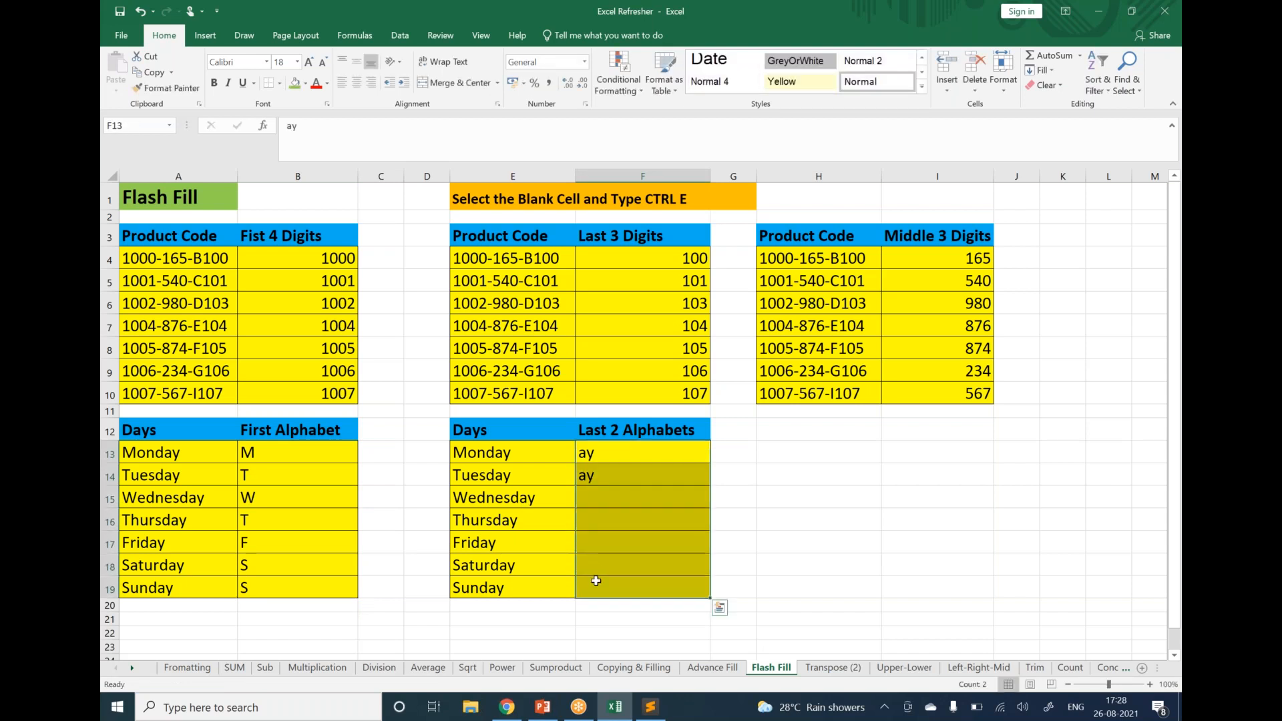
key("ctrl+e")
left_click(749, 506)
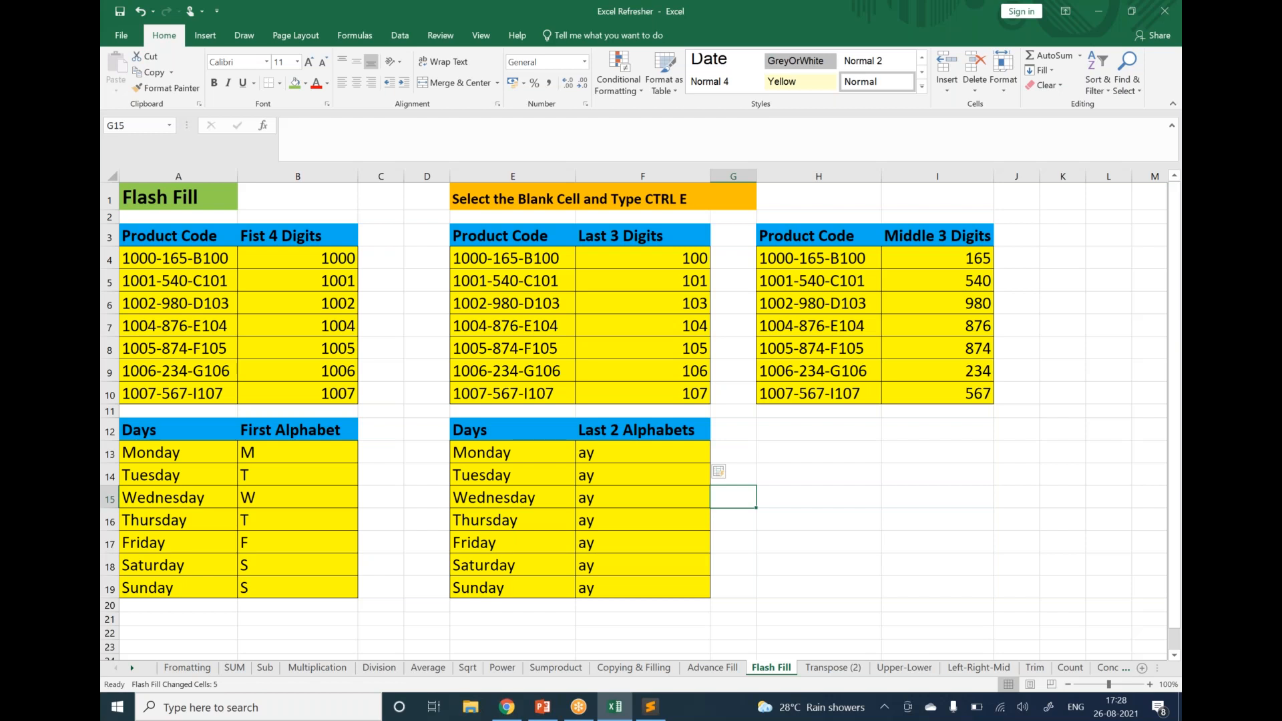
Step: On the Transpose (2) sheet, enter "converting rows to columns and vice versa" in H8 and widen column A to fit its heading
left_click(810, 668)
left_click(591, 356)
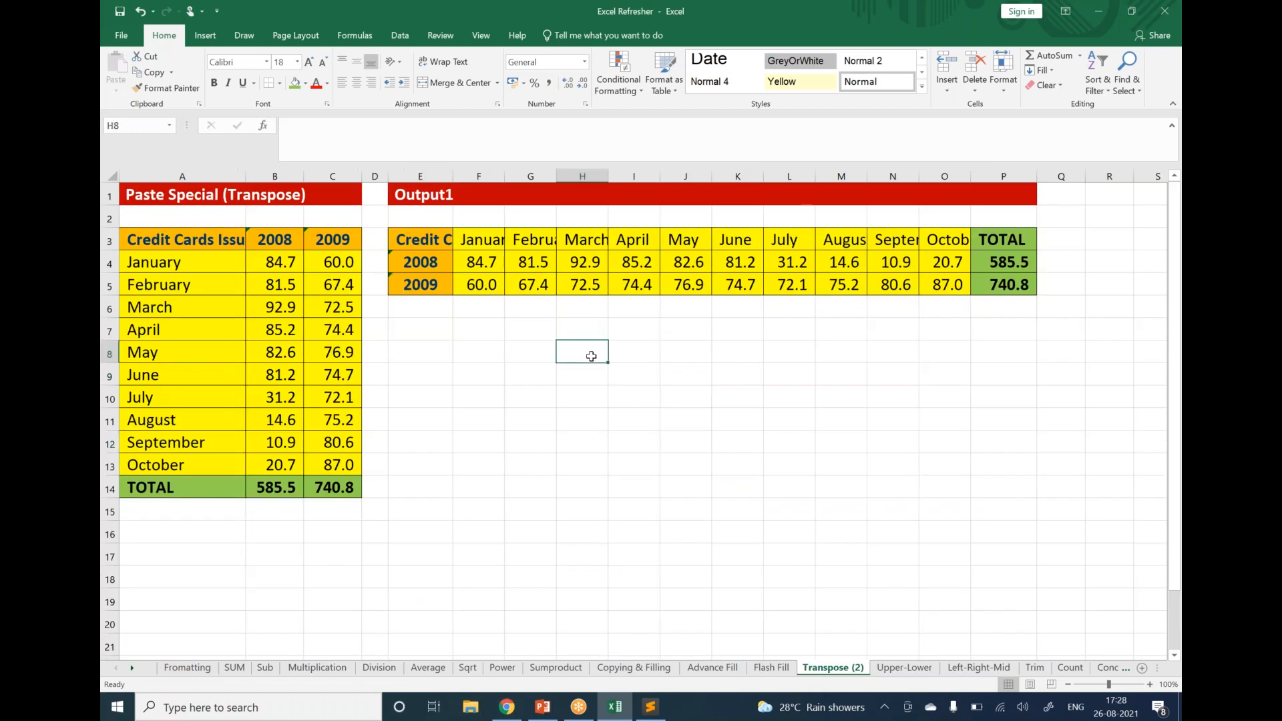
type("con")
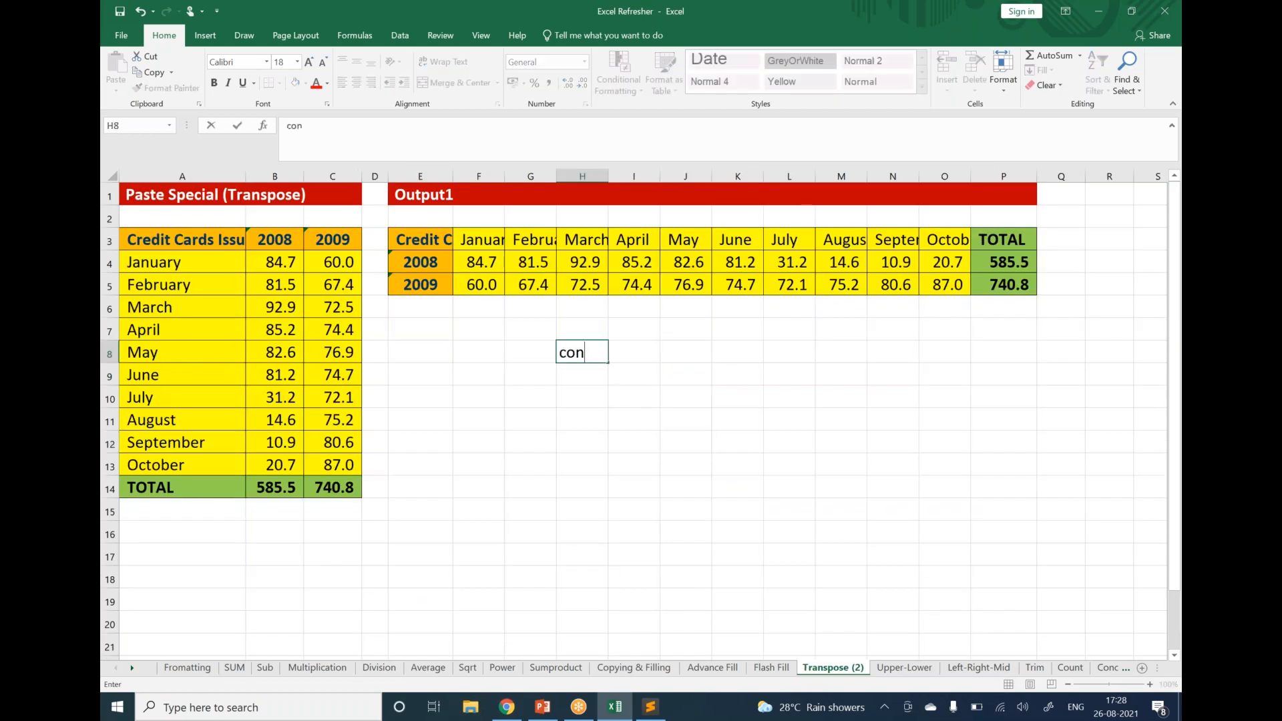
type("verting row")
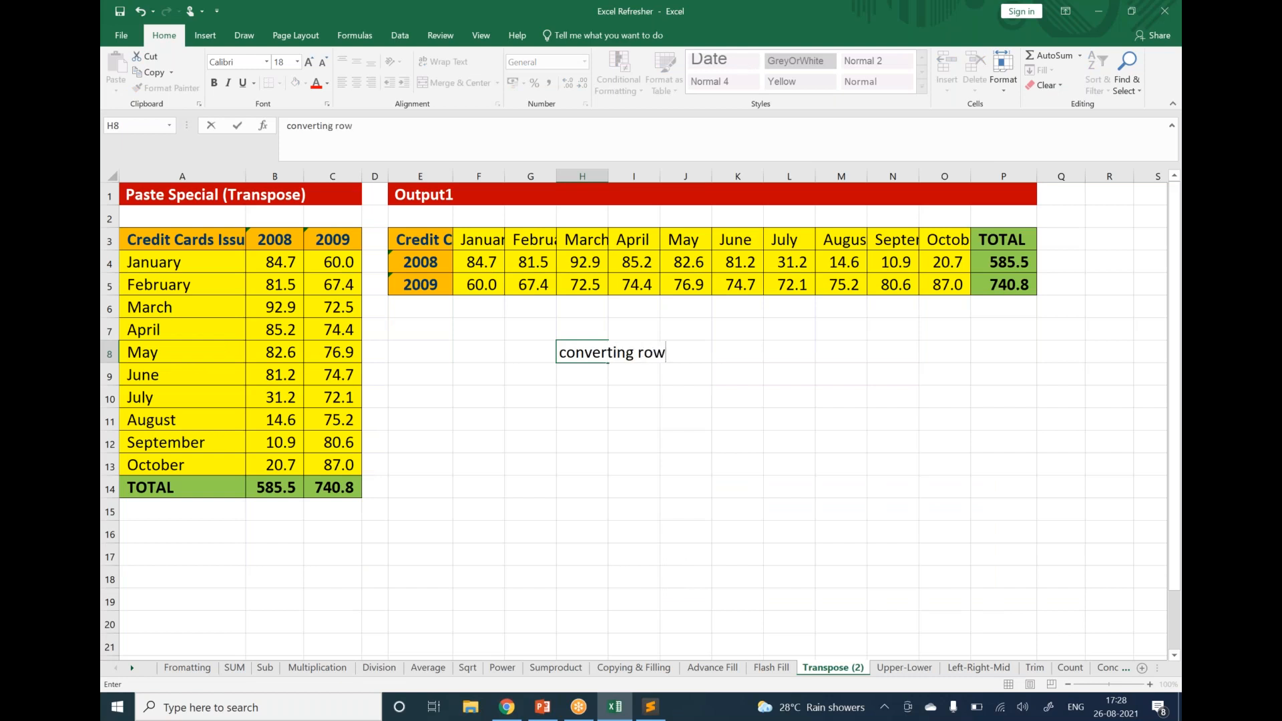
type("s to columns and vice versa")
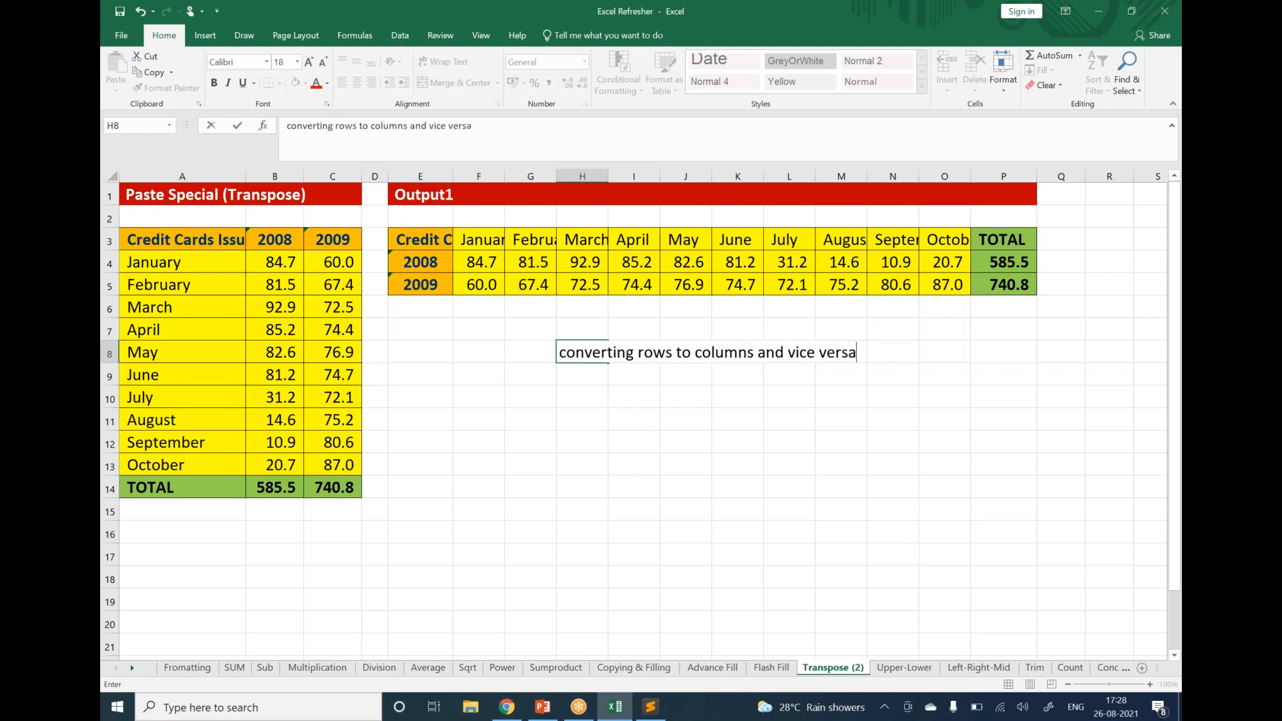
key("Return")
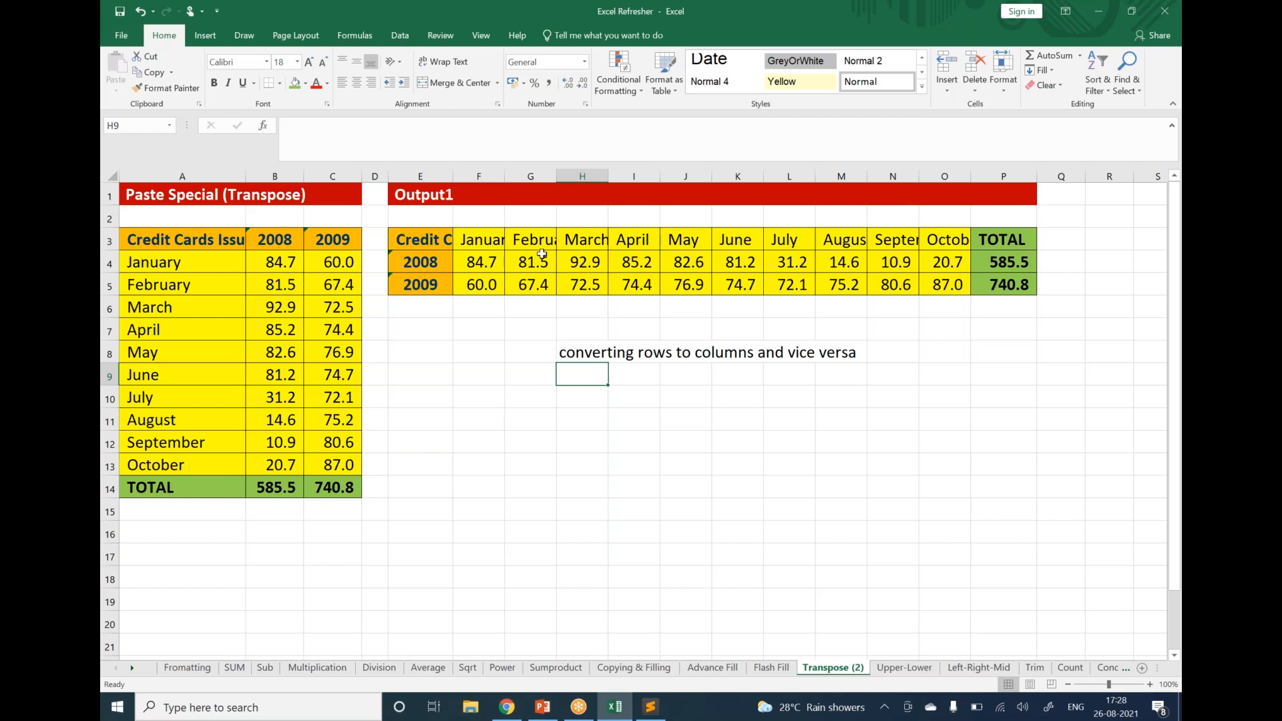
left_click_drag(251, 183, 322, 183)
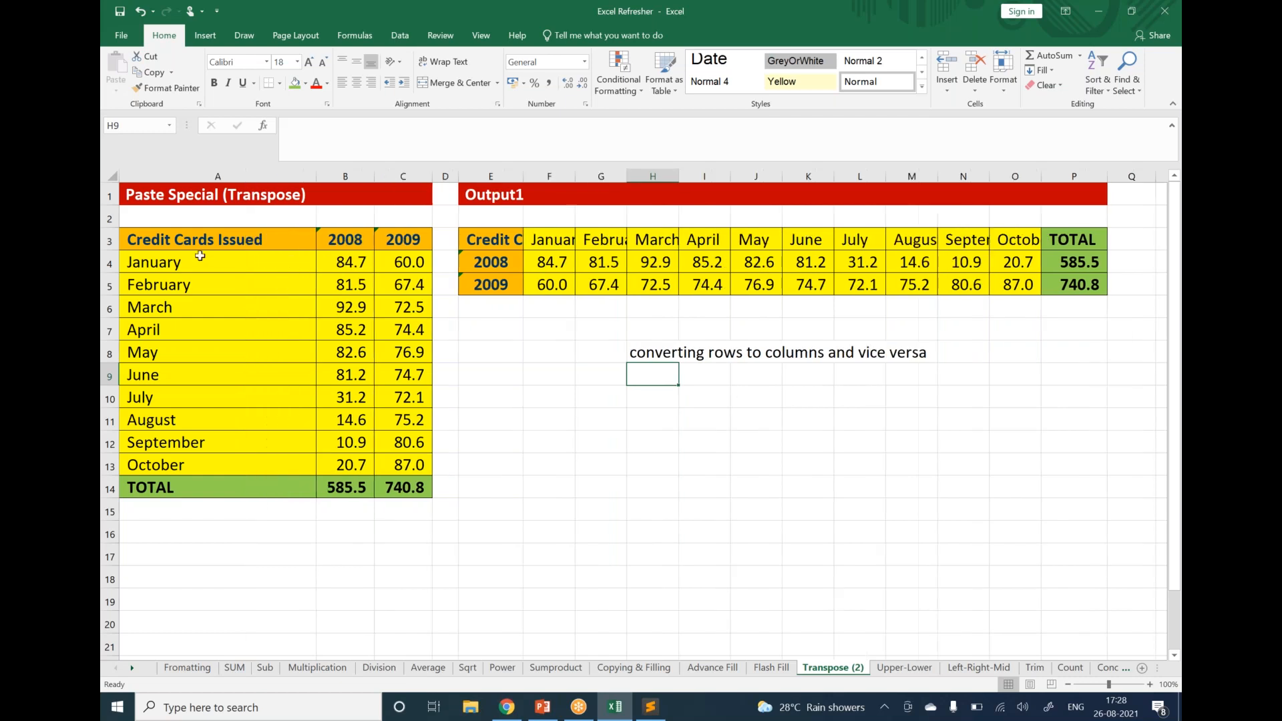
Step: Compare the layout of the source table A3:C14 with the Output1 table E3:P5, including where the heading and years sit
left_click_drag(203, 241, 394, 487)
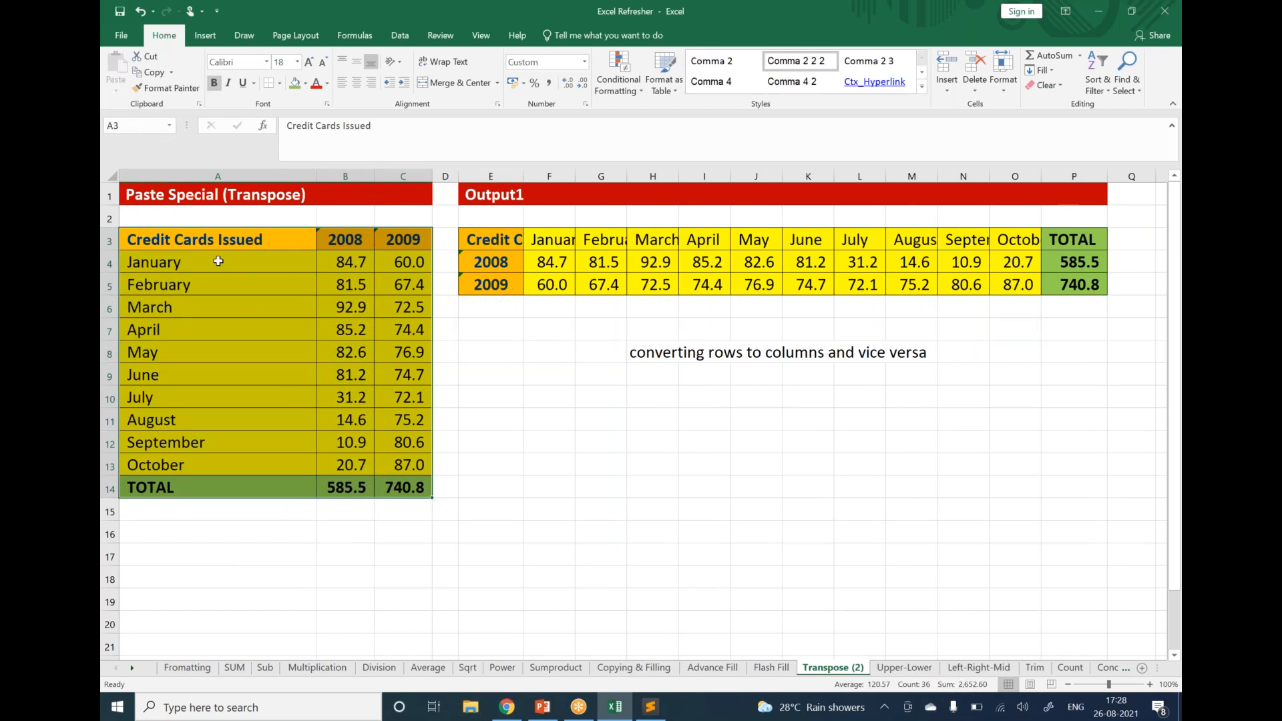
left_click(928, 59)
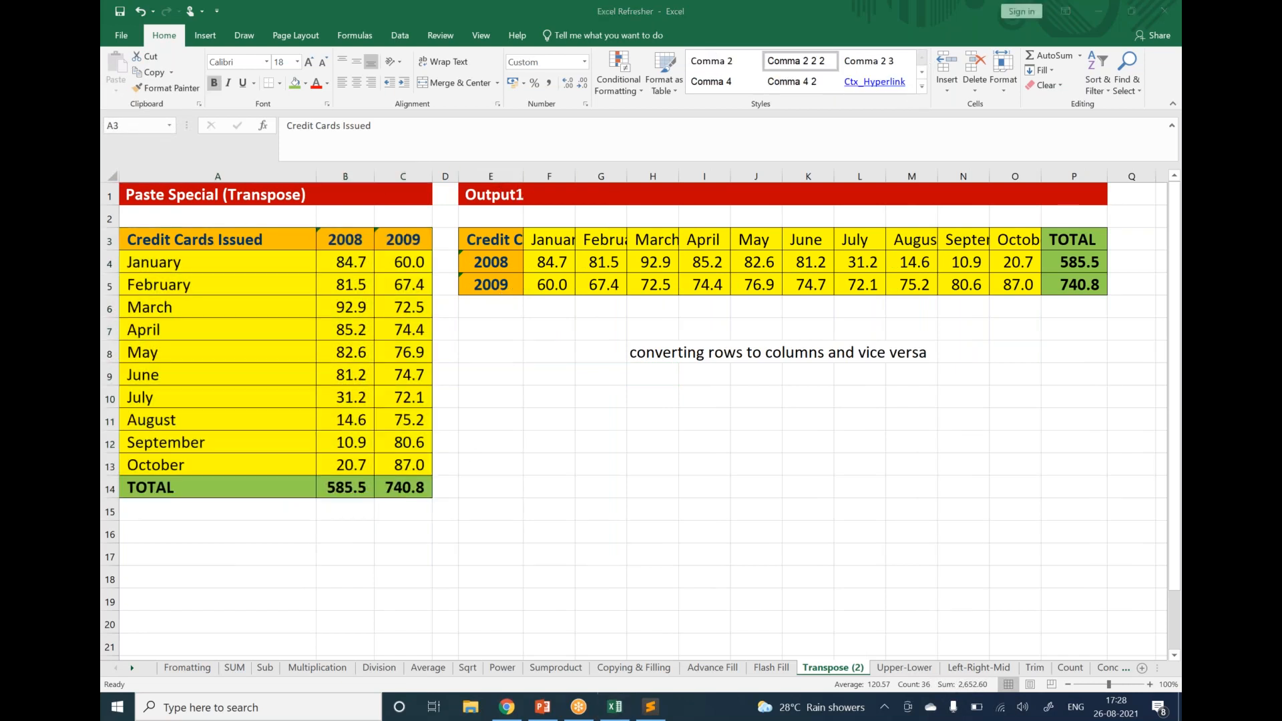
left_click_drag(494, 241, 1068, 285)
left_click(491, 464)
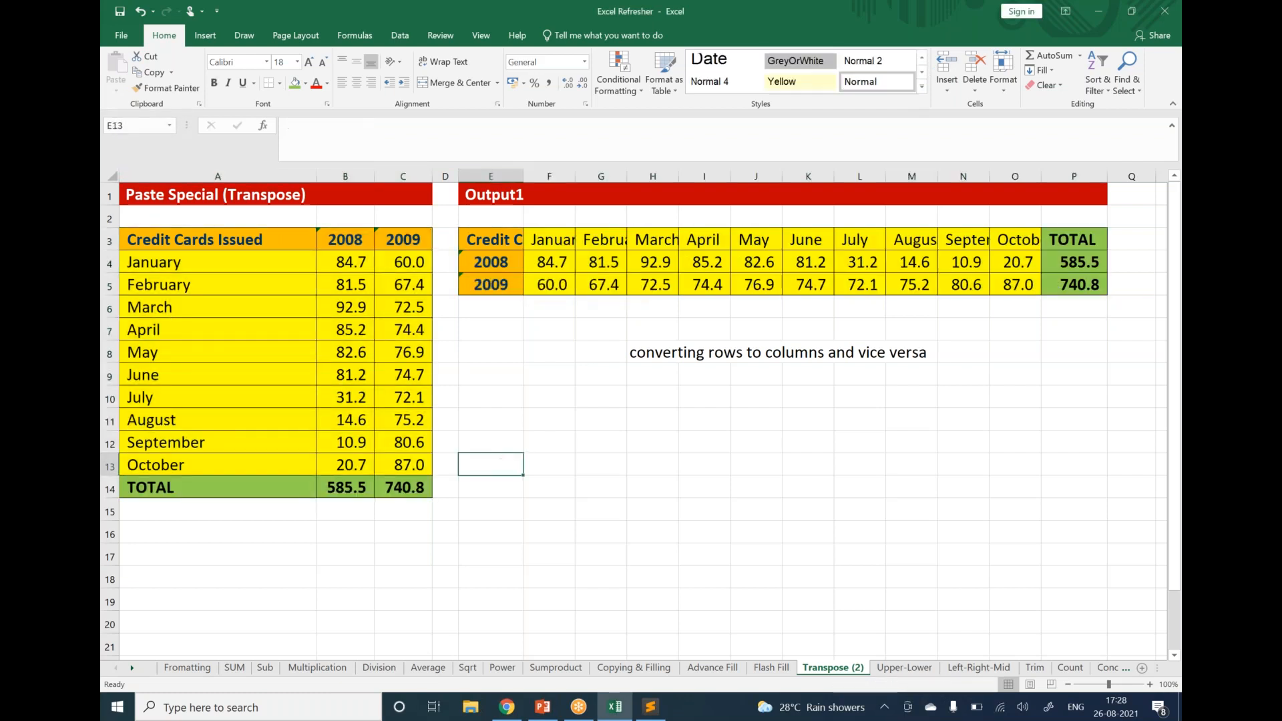
left_click(217, 241)
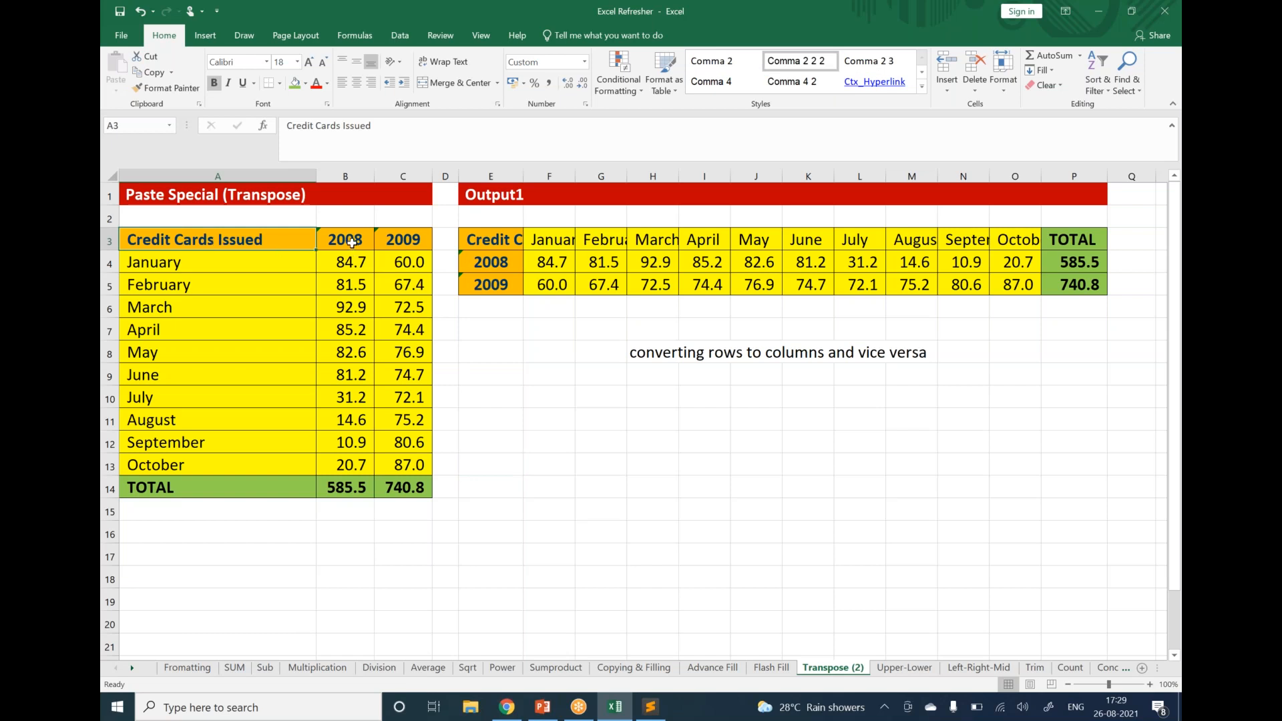
left_click(352, 243)
left_click(204, 243)
left_click(352, 245)
left_click(391, 244)
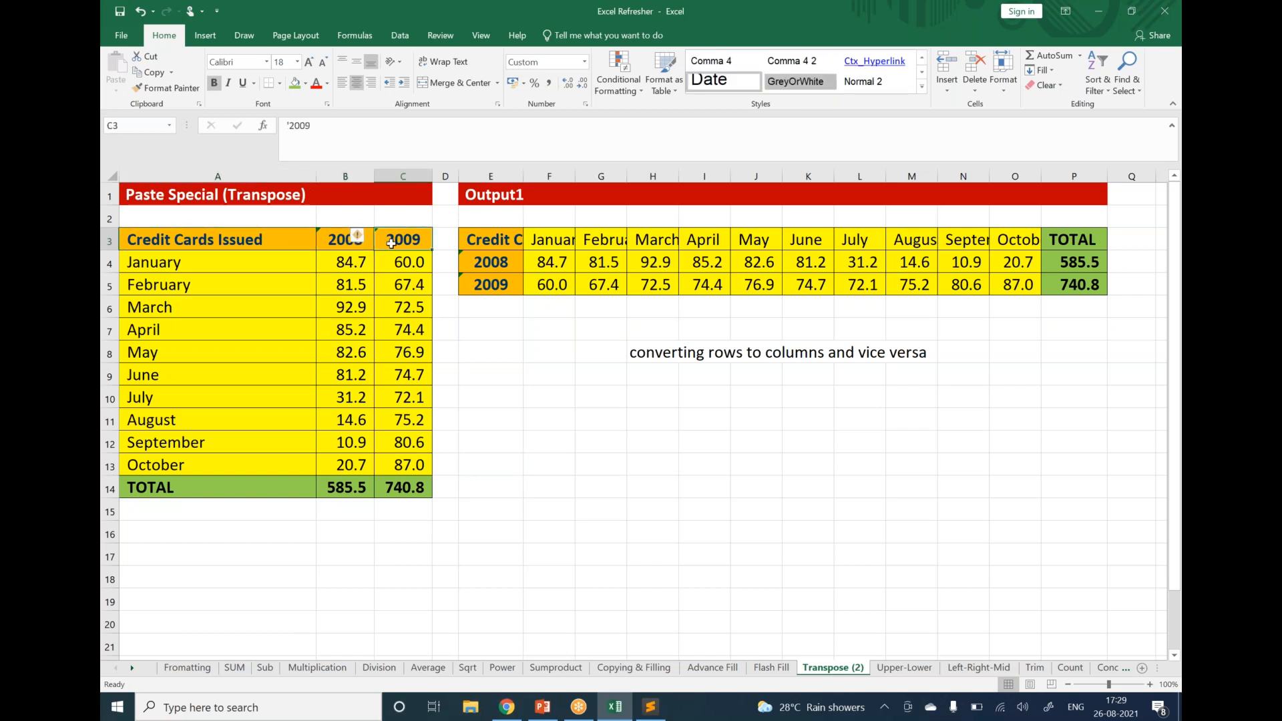
left_click(508, 242)
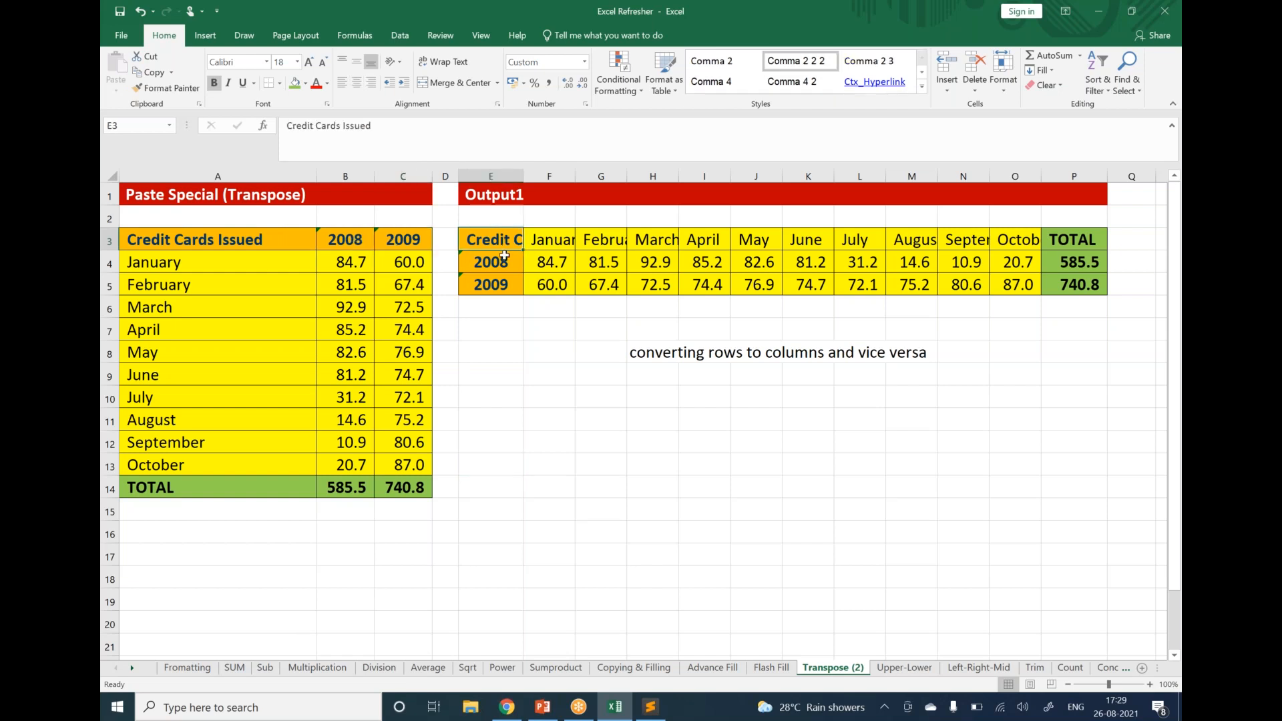
left_click(502, 262)
left_click(495, 284)
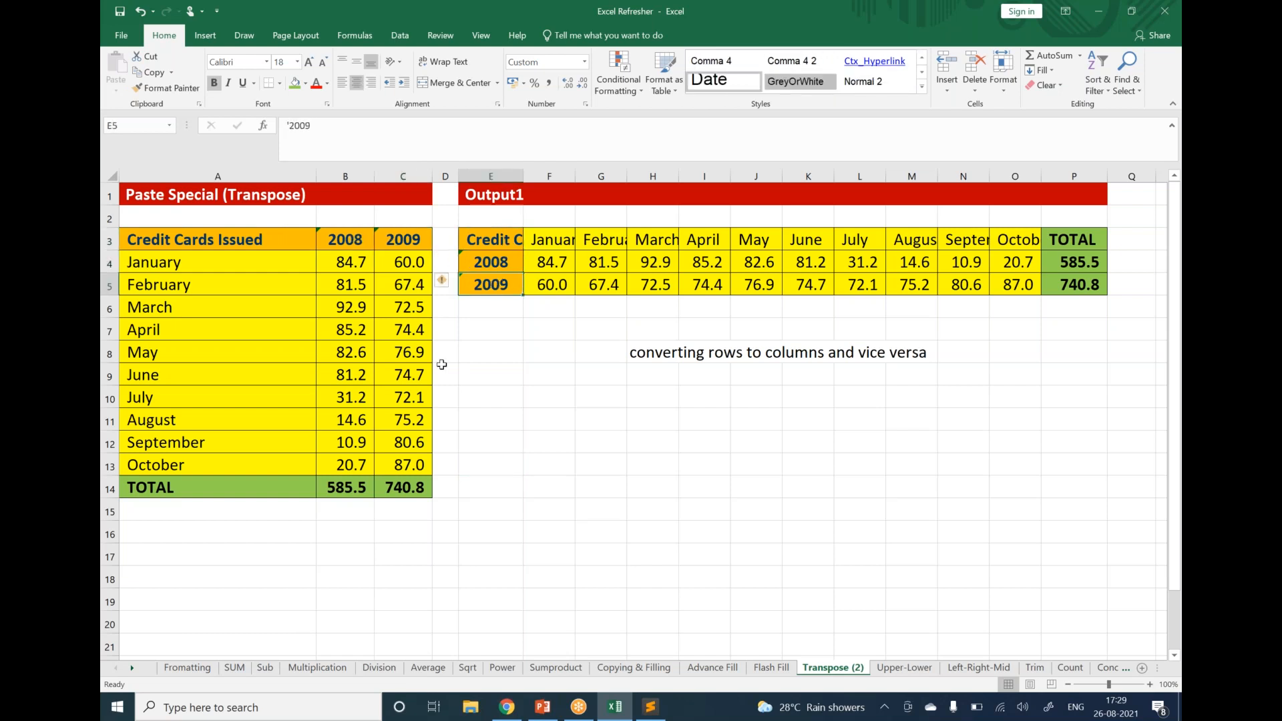
left_click_drag(163, 241, 395, 489)
left_click_drag(494, 242, 1082, 287)
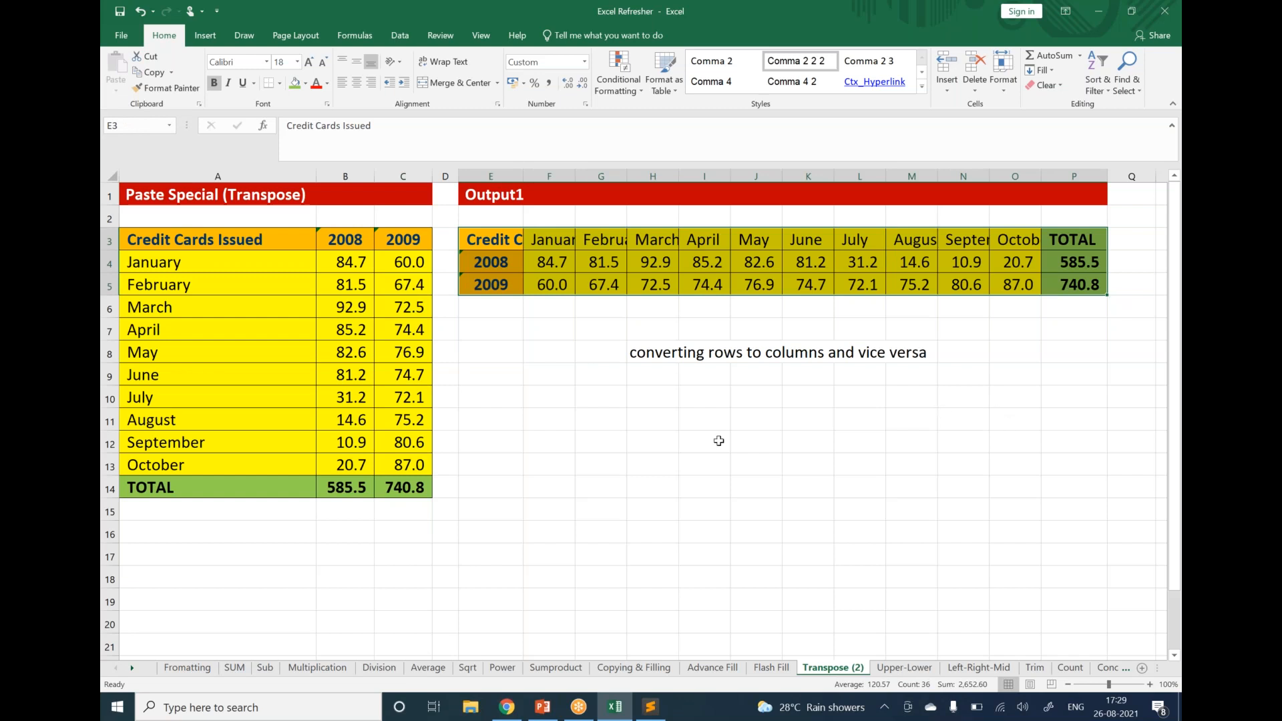
left_click(720, 440)
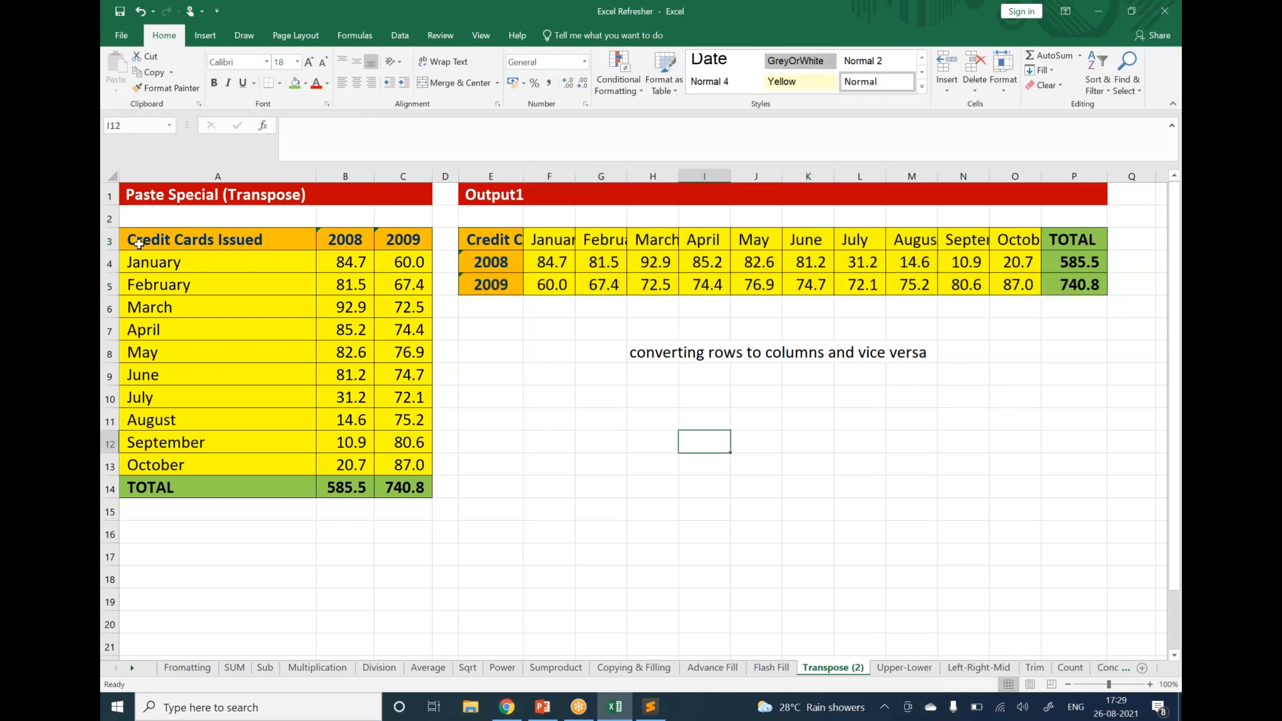
Step: Copy the credit card table A3:C14 and paste it transposed at F11 using Paste Special with the Transpose option
left_click_drag(139, 245, 415, 492)
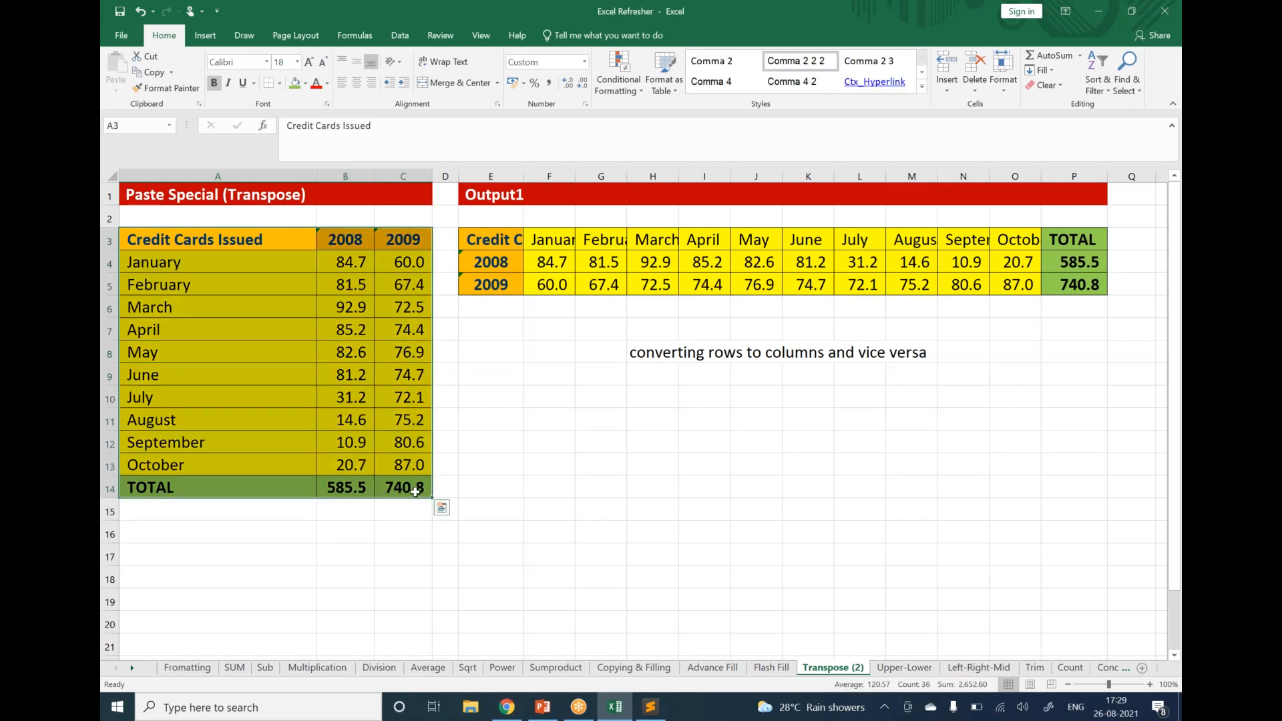
key("ctrl+c")
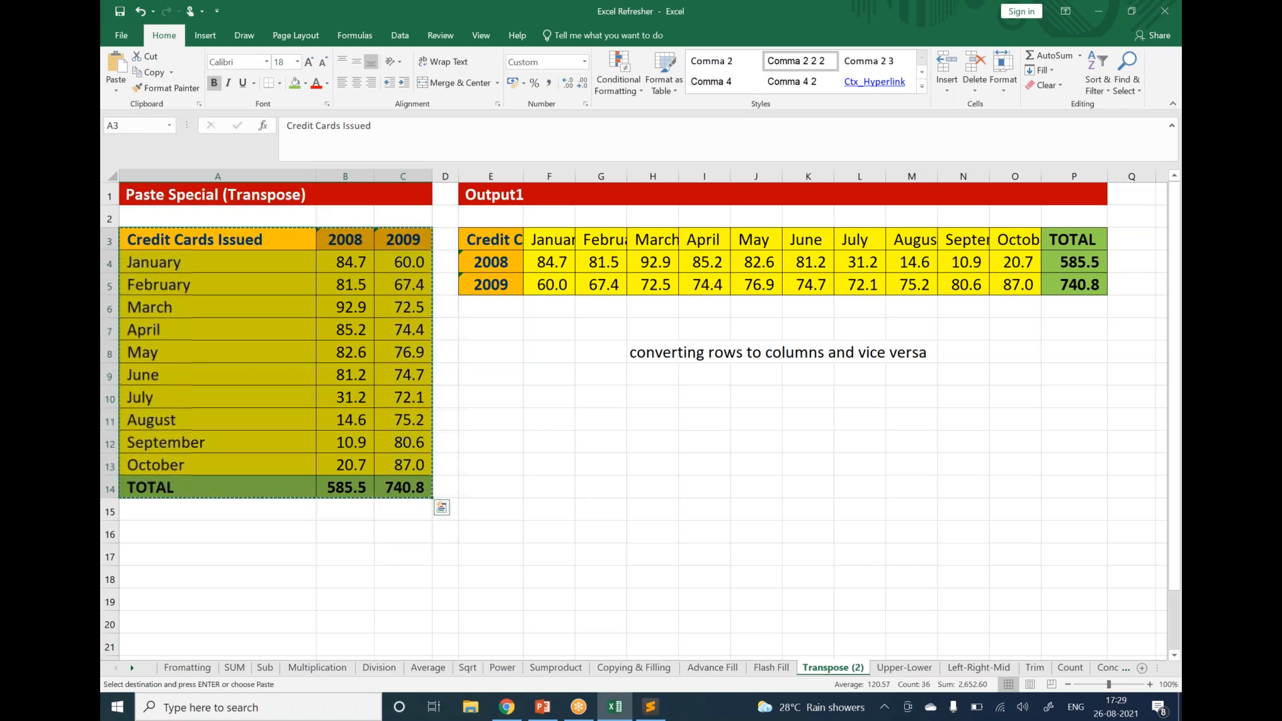
left_click(559, 421)
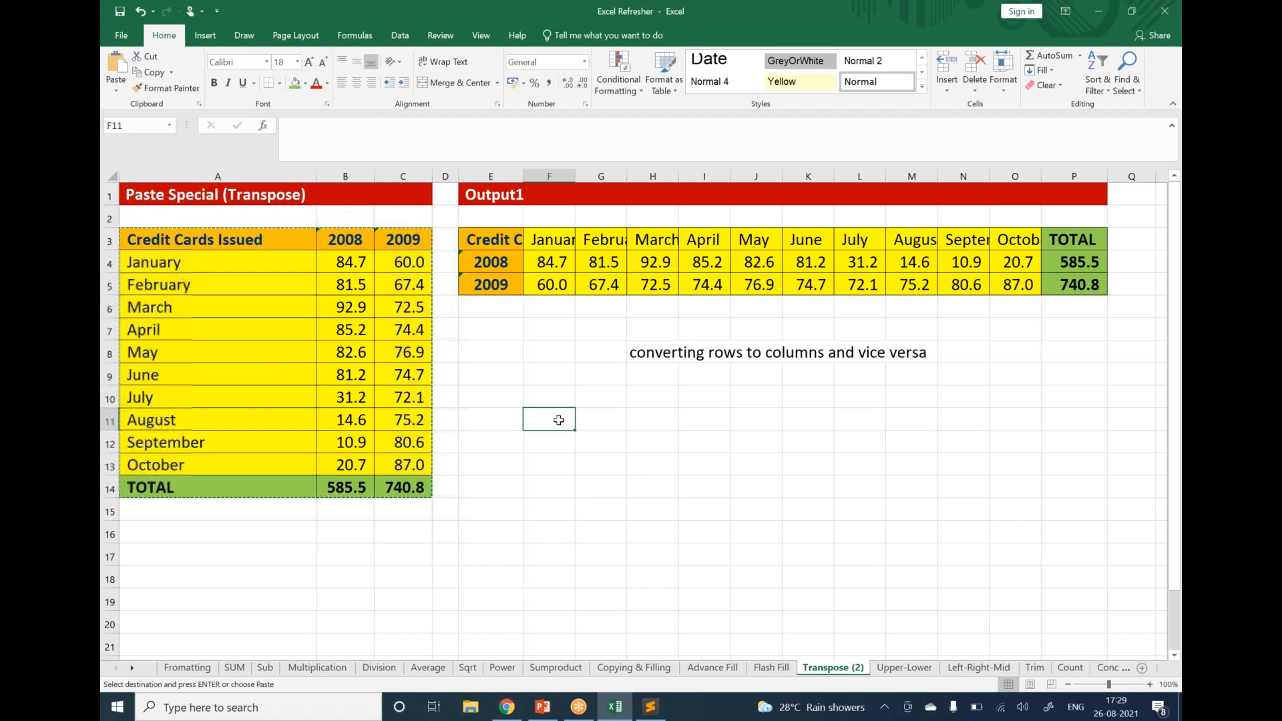
right_click(559, 420)
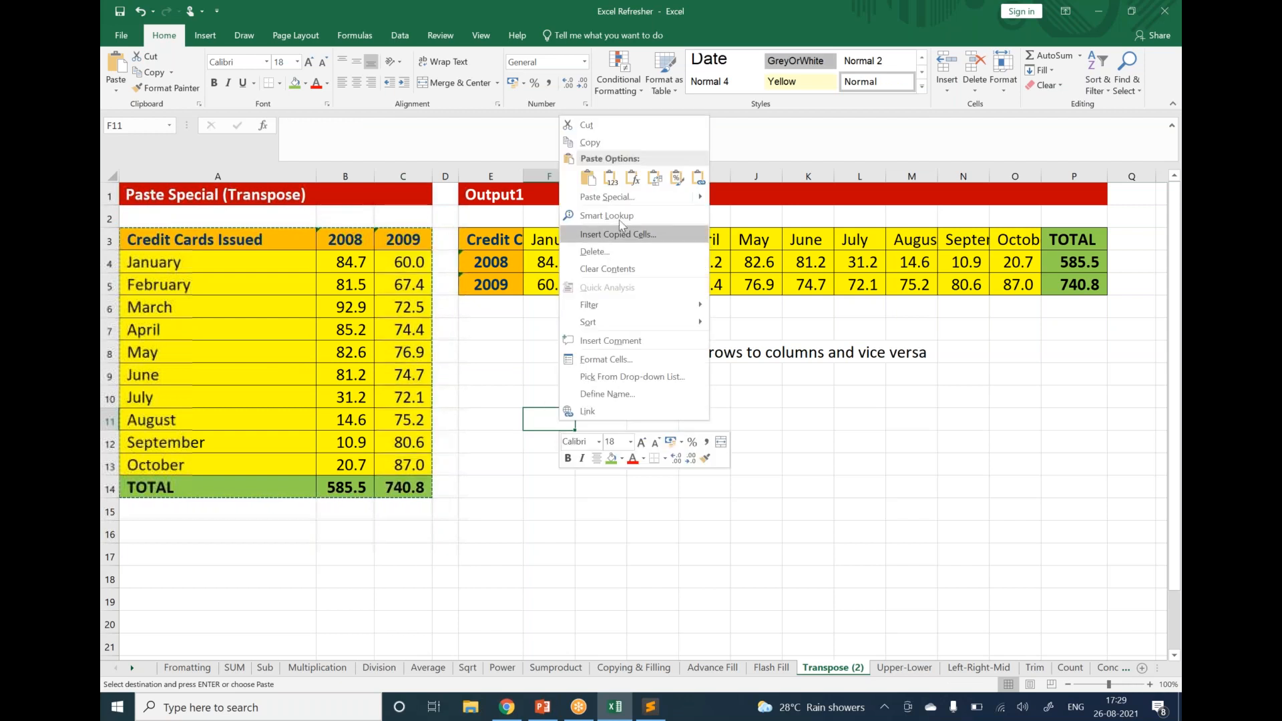
left_click(628, 199)
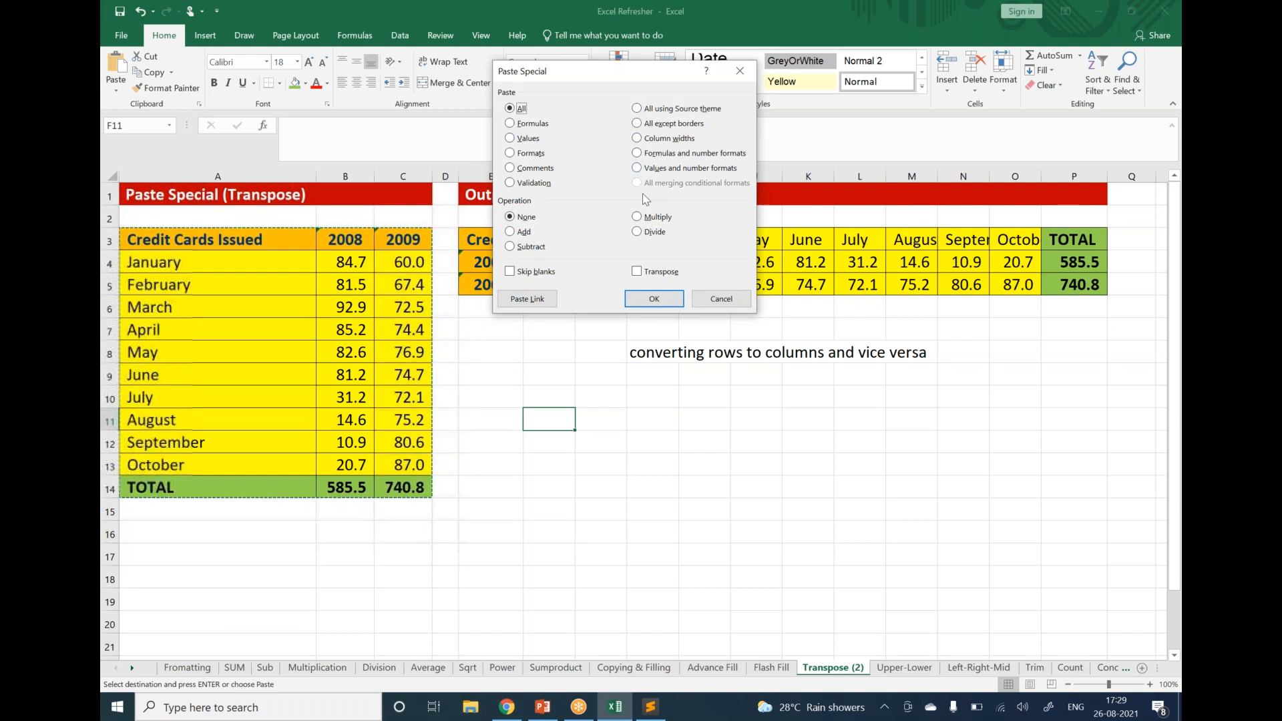
left_click(661, 273)
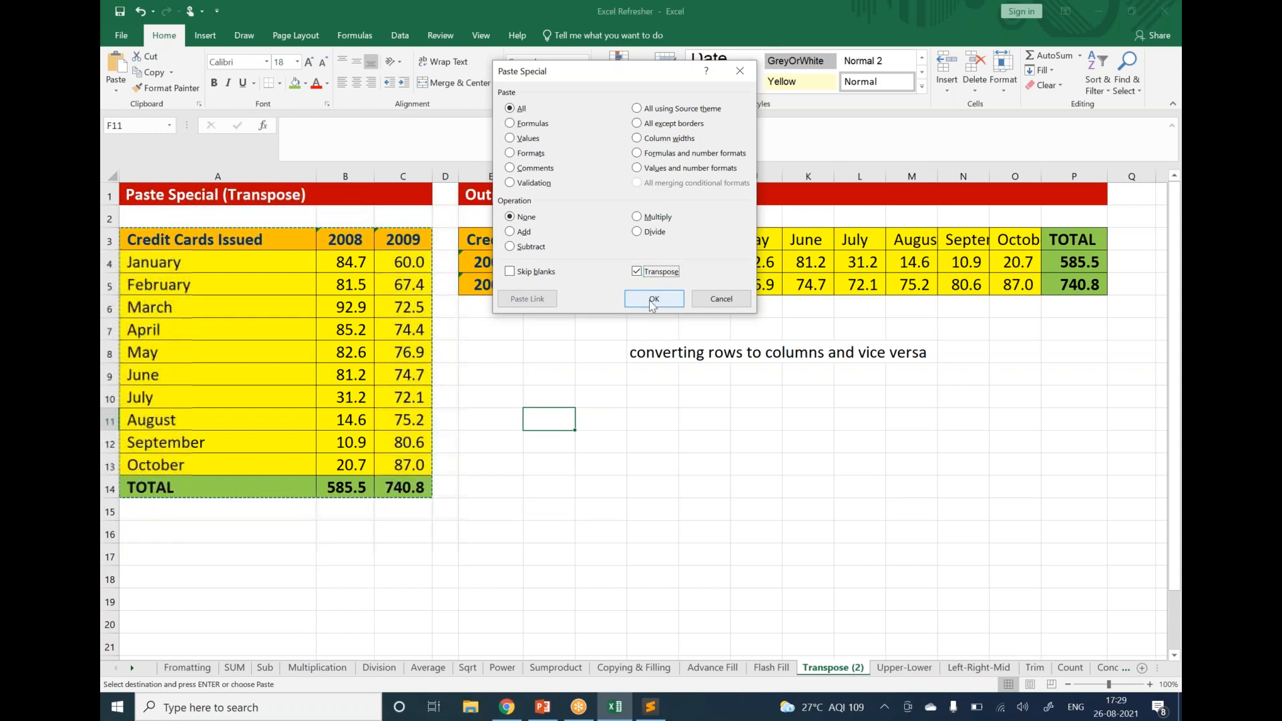
left_click(655, 302)
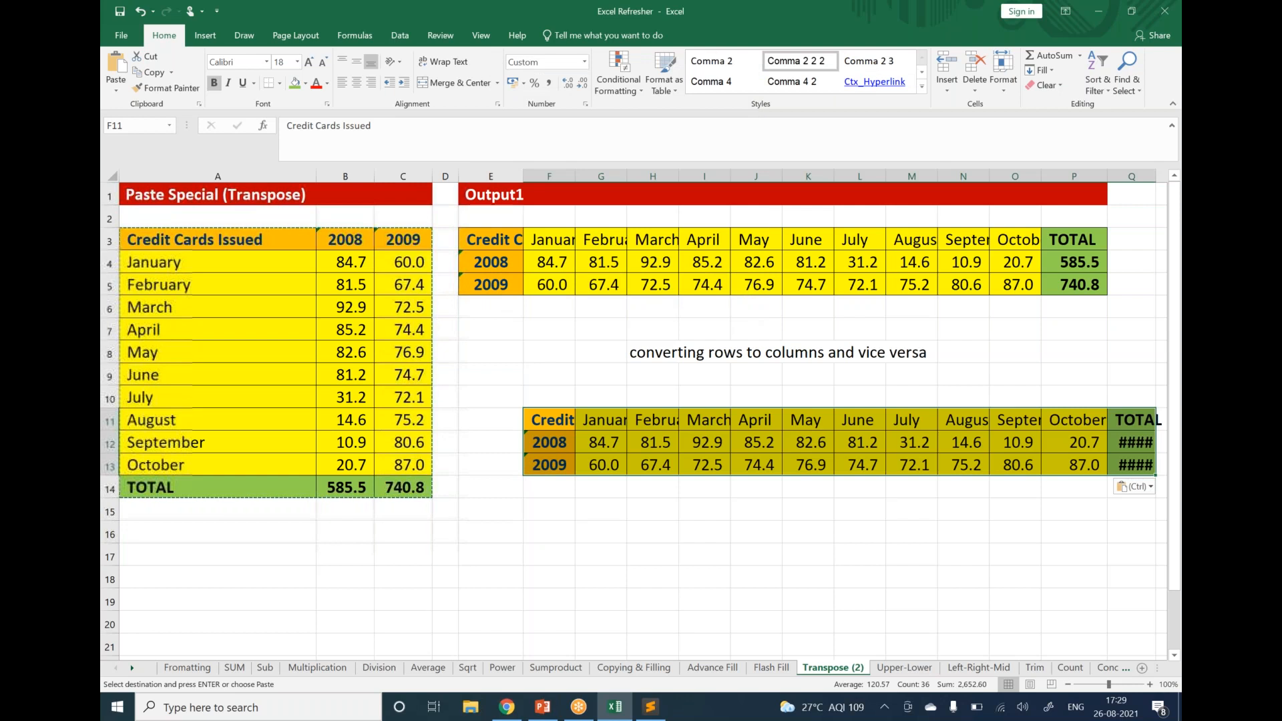
left_click(631, 561)
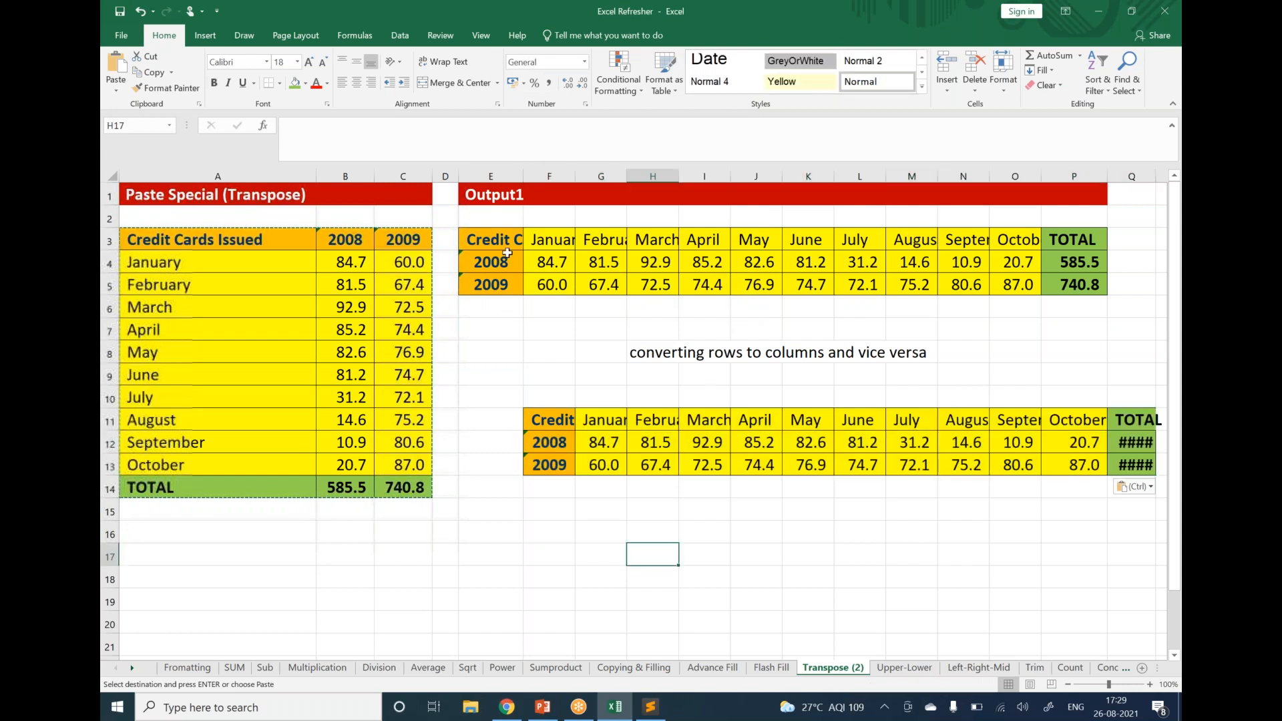
Step: Copy the horizontal Output1 table E3:P5
mouse_move(497, 239)
left_mouse_down()
mouse_move(511, 267)
mouse_move(721, 284)
mouse_move(1076, 284)
left_mouse_up()
key("ctrl+c")
scroll(639, 501, "down", 1)
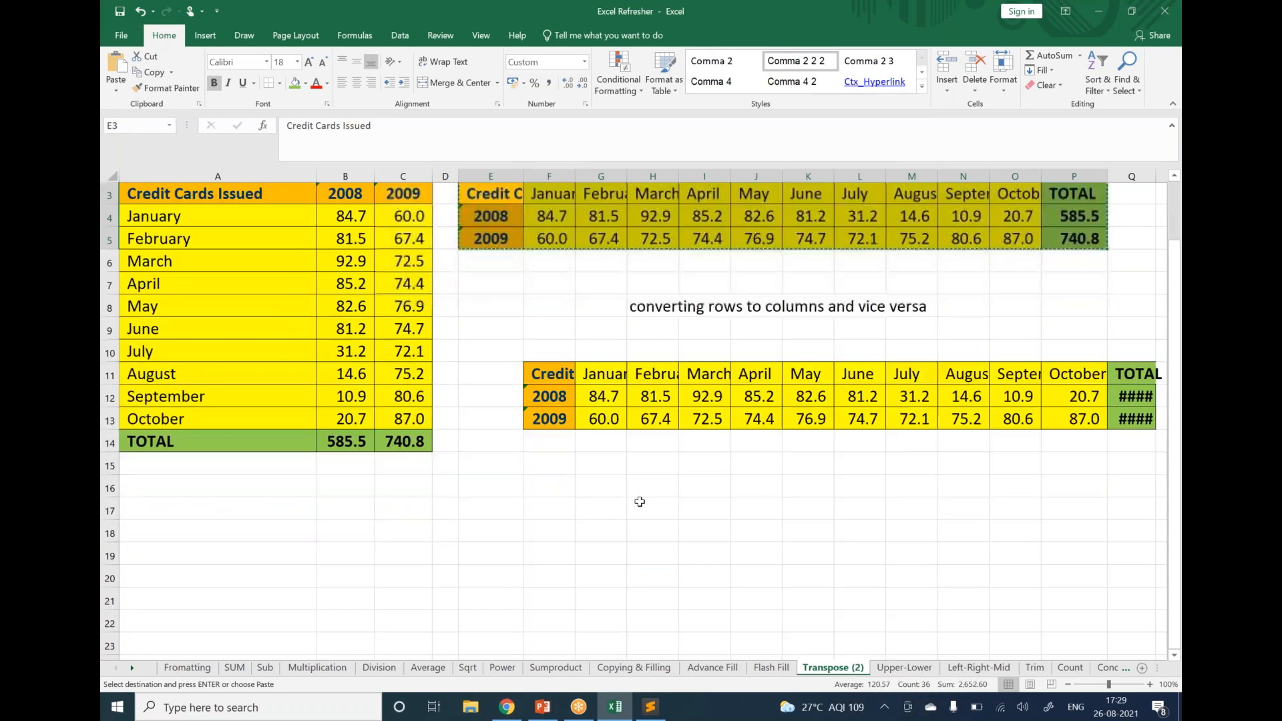
Step: Paste the copied credit card table at cell F17 with Paste Special, using the Transpose option
scroll(640, 502, "down", 2)
left_click(552, 351)
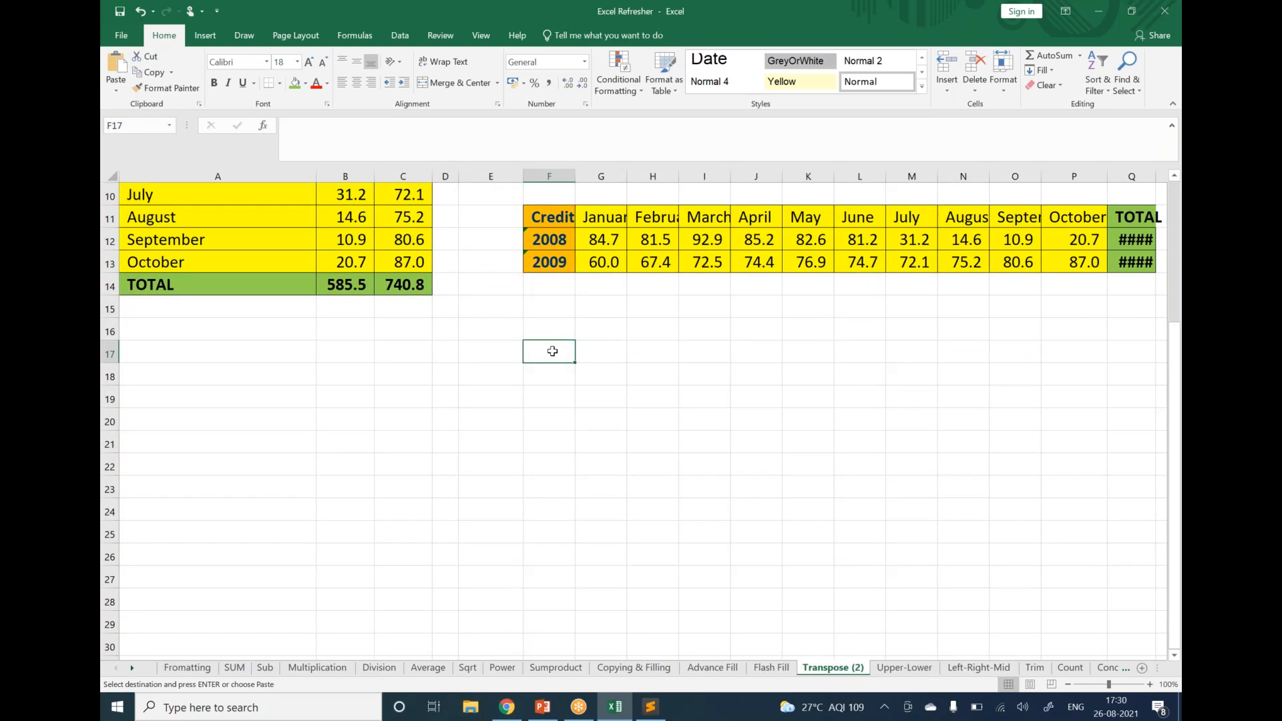
right_click(552, 352)
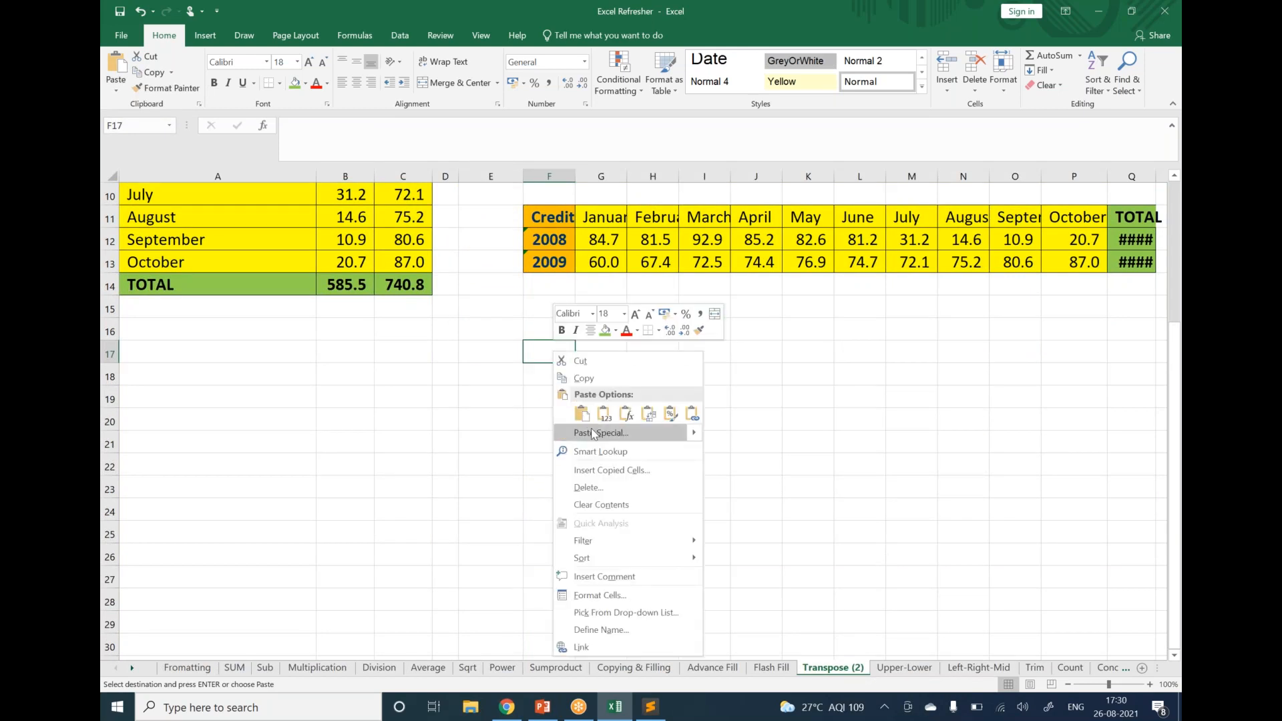
left_click(592, 434)
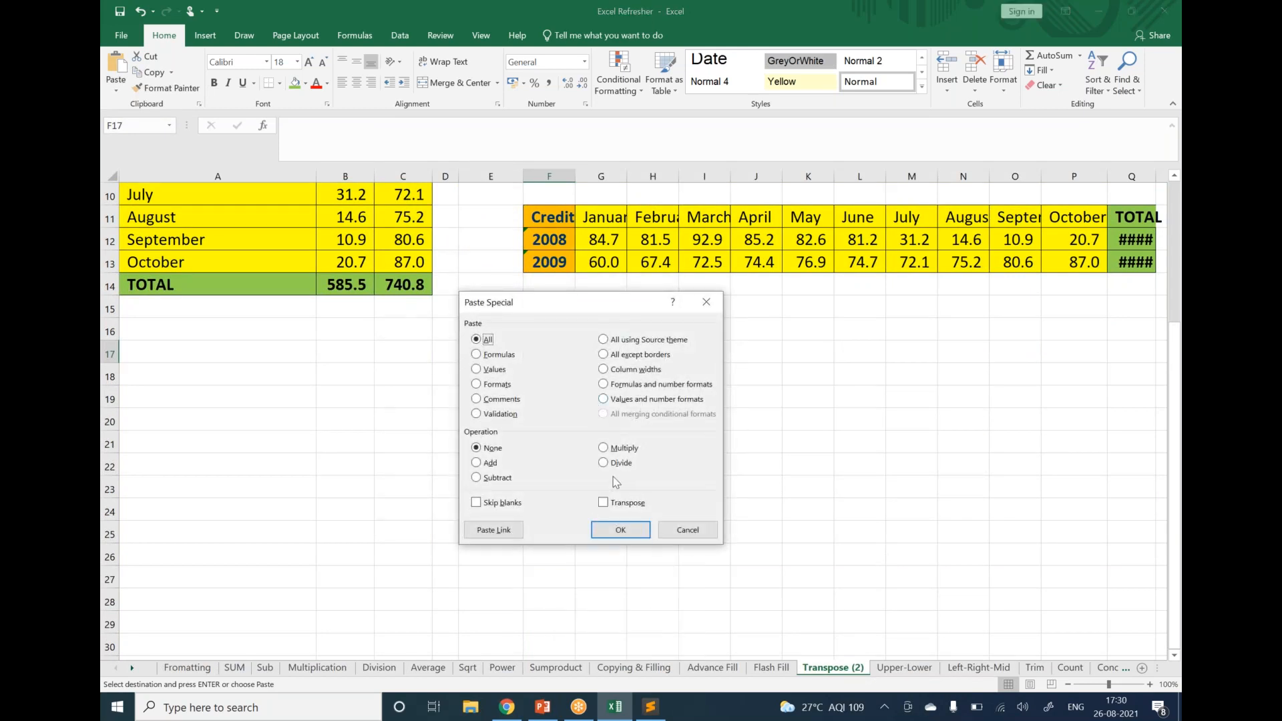
left_click(624, 504)
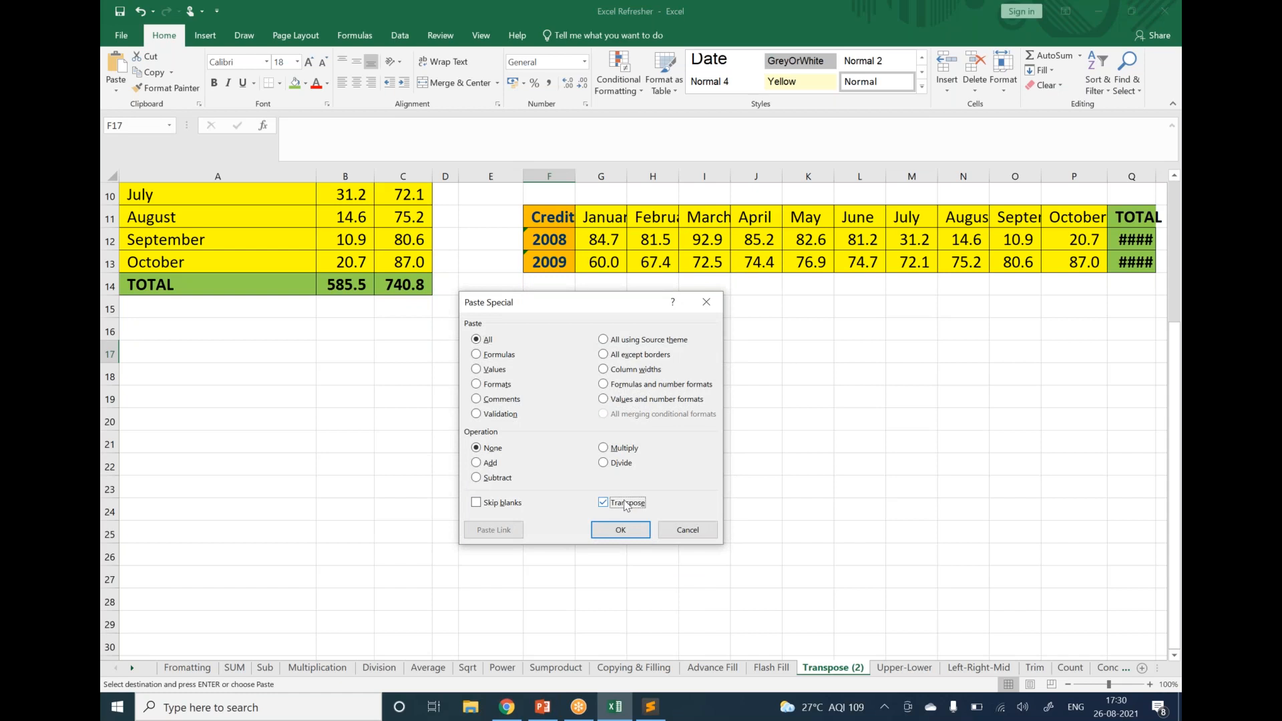
left_click(633, 538)
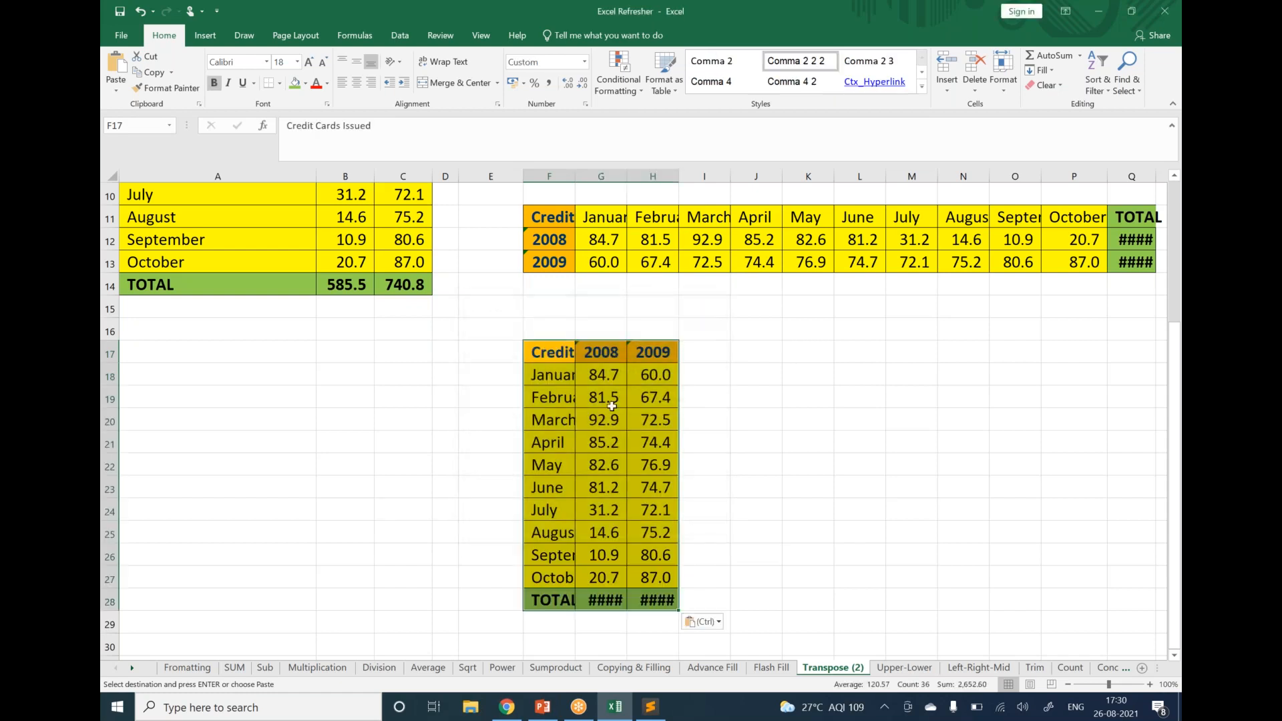
left_click(611, 401)
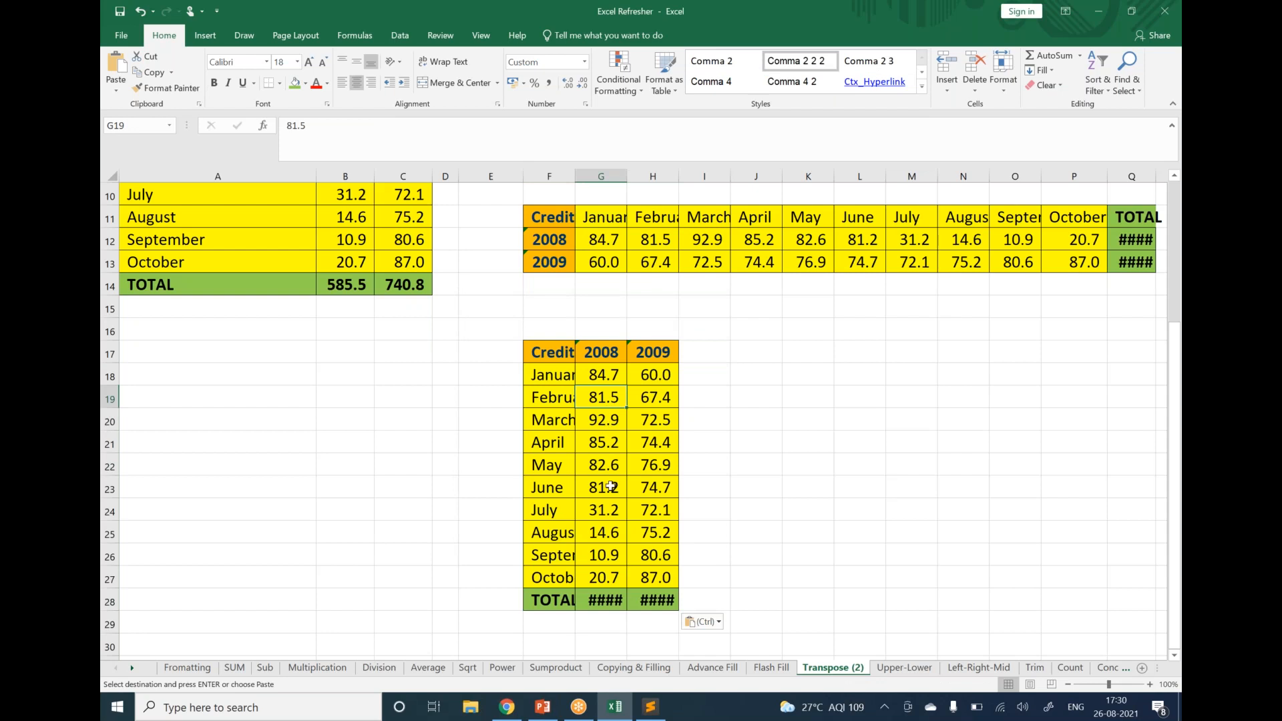
left_click(264, 21)
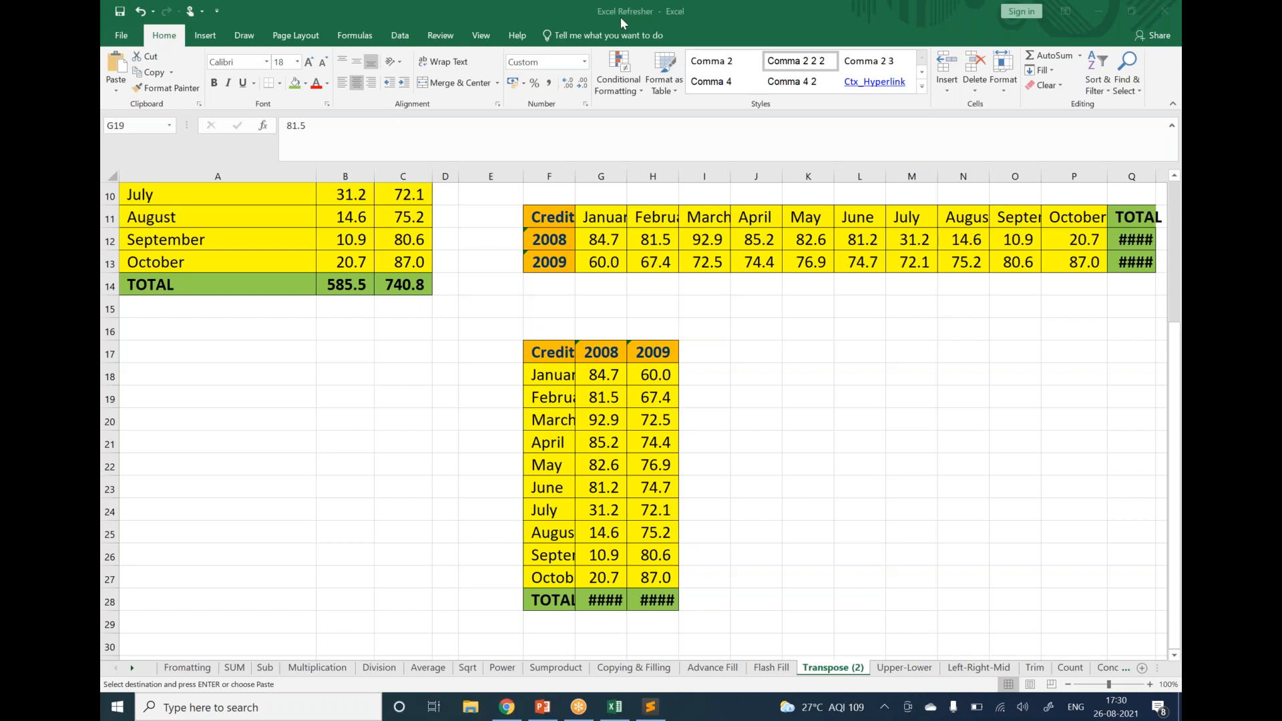
Step: Switch to the Upper-Lower sheet and look over the entity names and the Lower() and Upper() headings
left_click(885, 673)
left_click(885, 672)
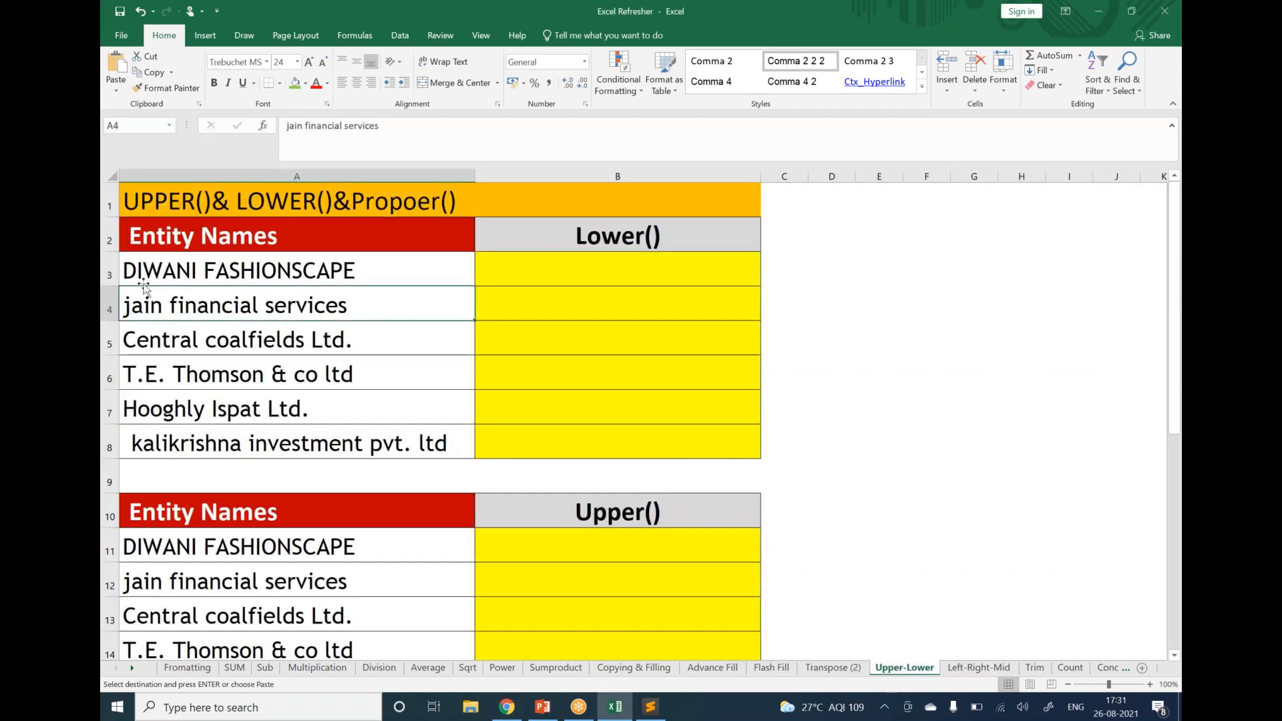
left_click_drag(280, 271, 308, 430)
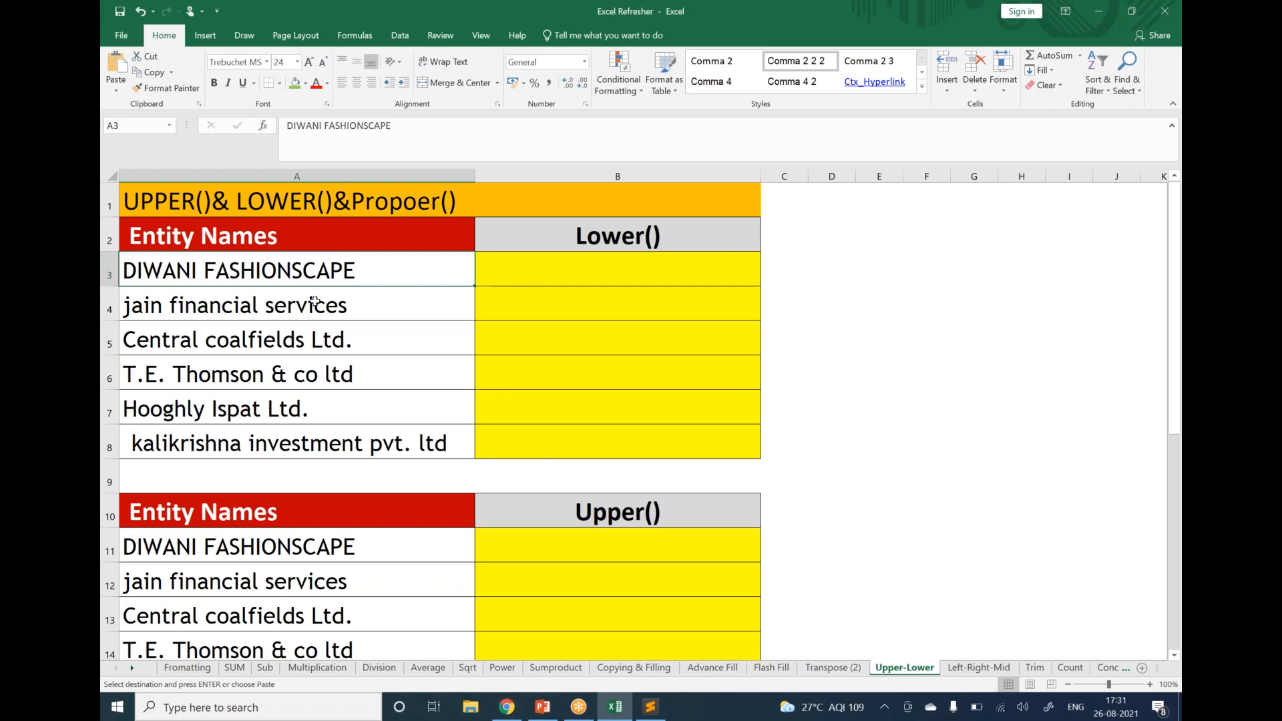
left_click(542, 232)
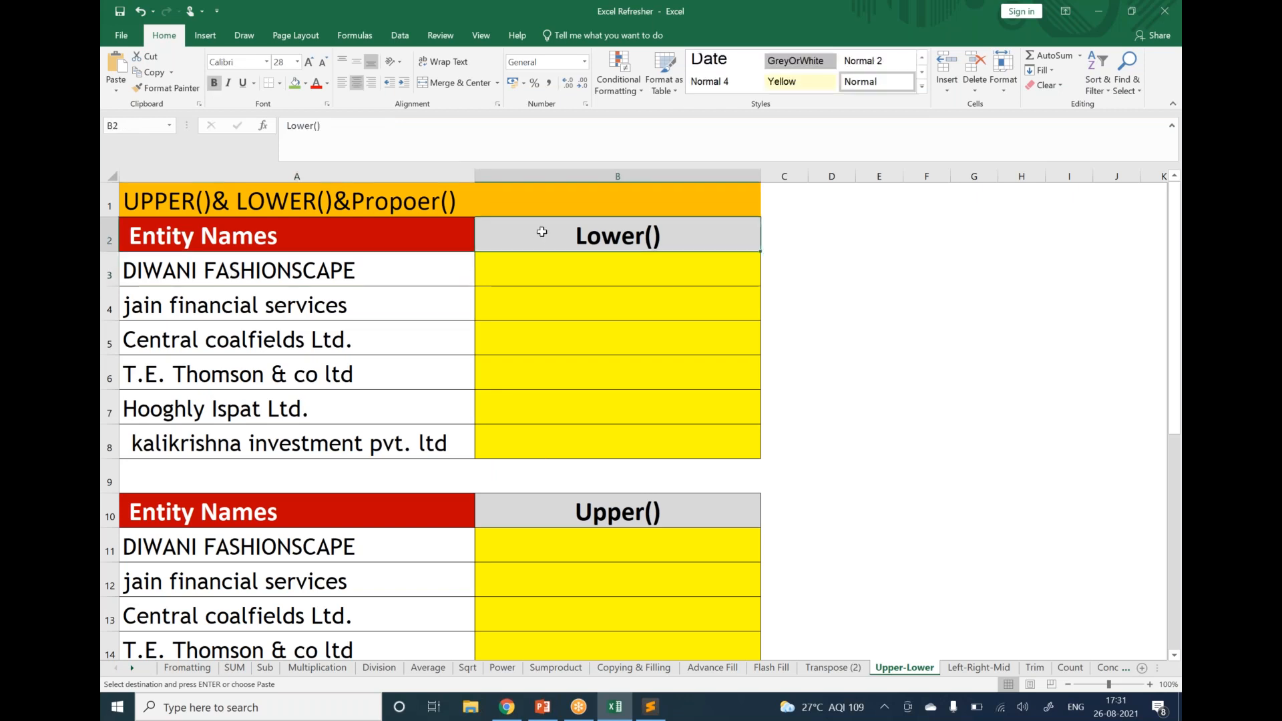
left_click(589, 506)
Step: Enter the formula =LOWER(A3) in cell B3 of the Lower() column
left_click(583, 278)
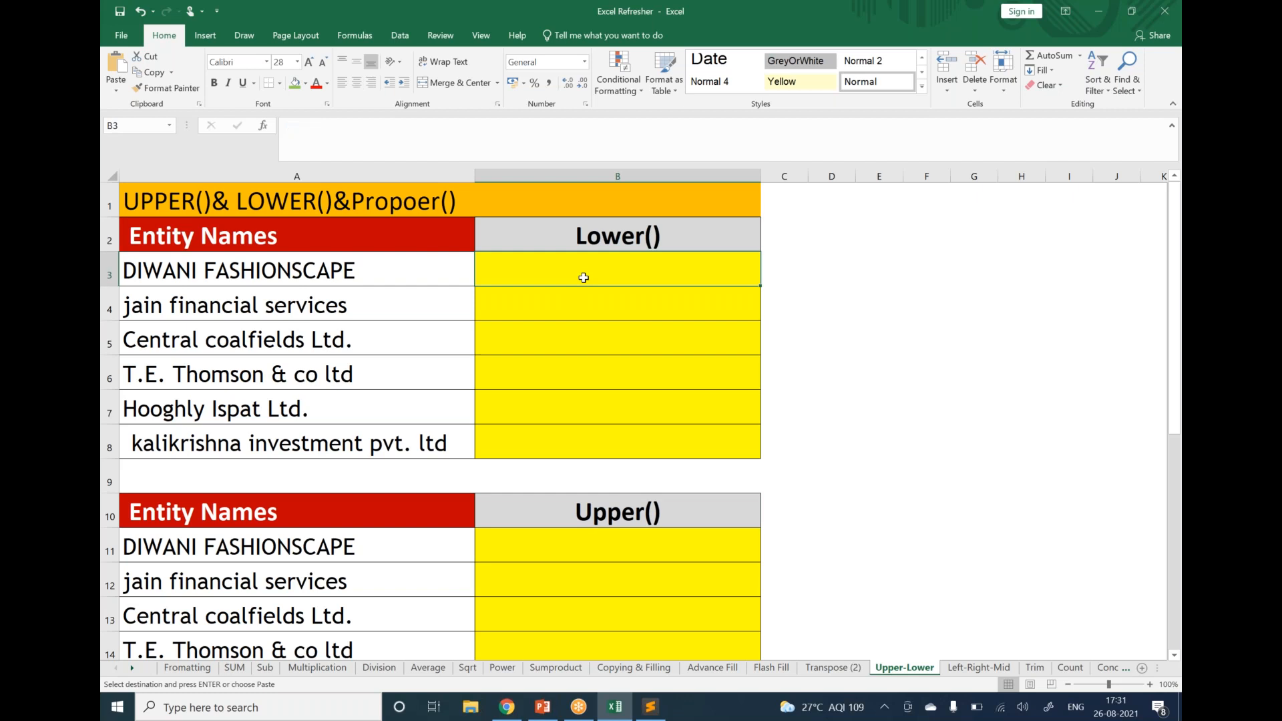
type("=loert")
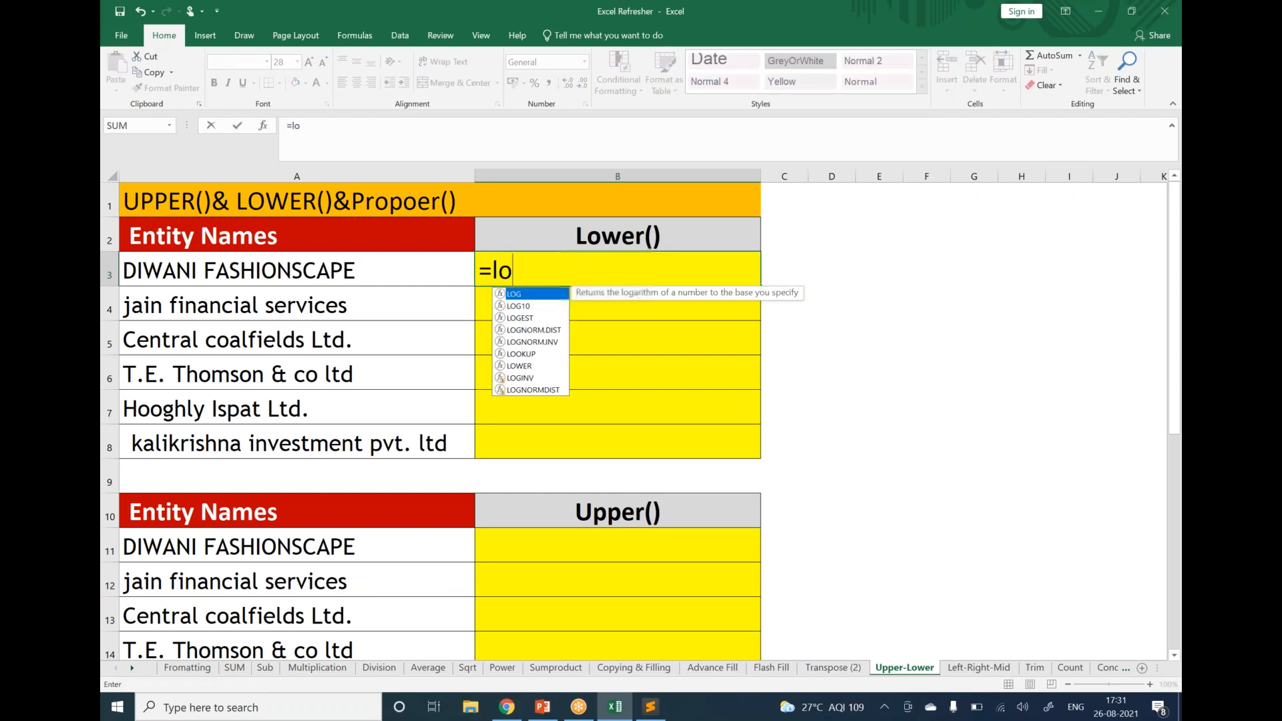
key("BackSpace")
key("BackSpace")
key("BackSpace")
type("ert")
key("BackSpace")
key("BackSpace")
key("BackSpace")
type("ert")
key("BackSpace")
key("BackSpace")
key("BackSpace")
type("wer")
key("Tab")
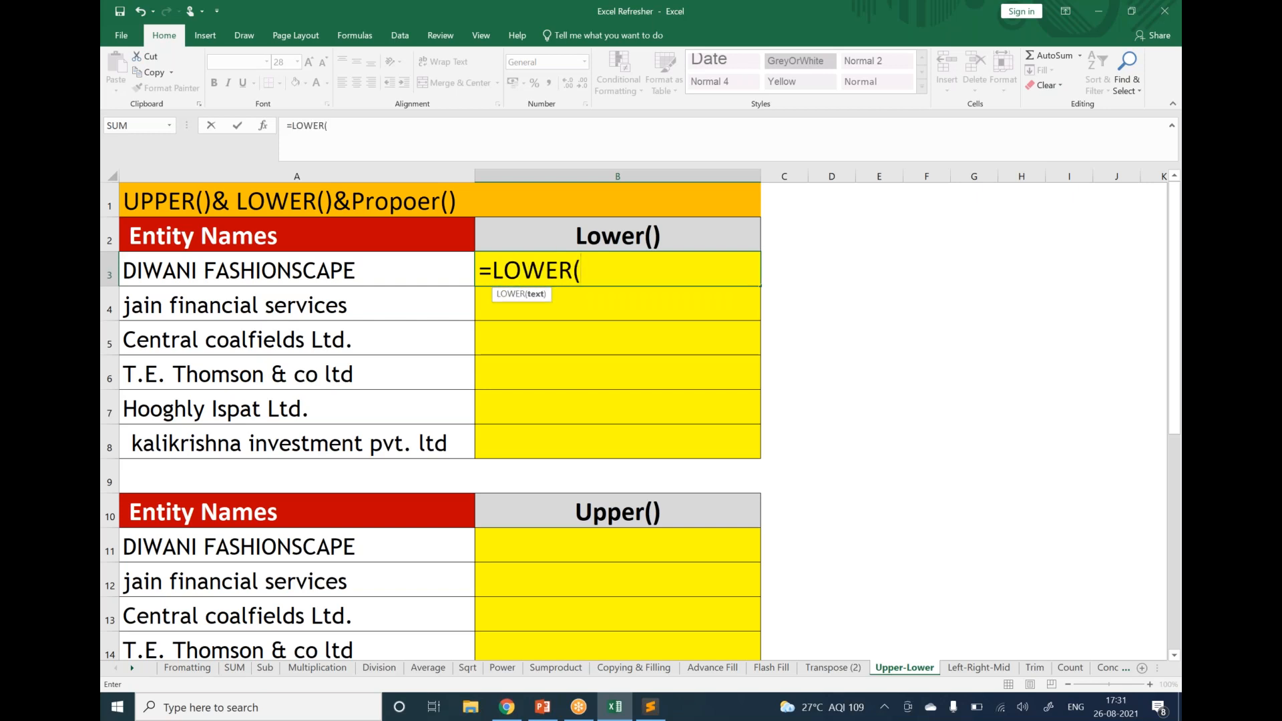
left_click(381, 268)
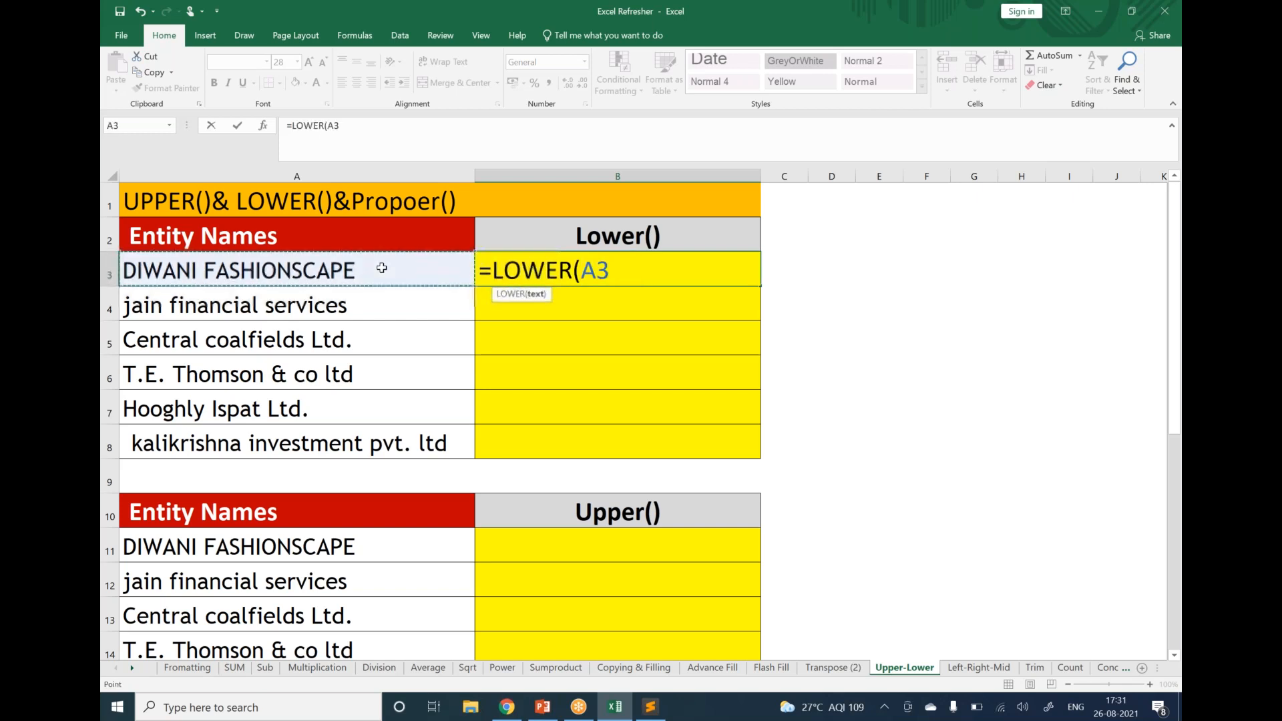
type(")")
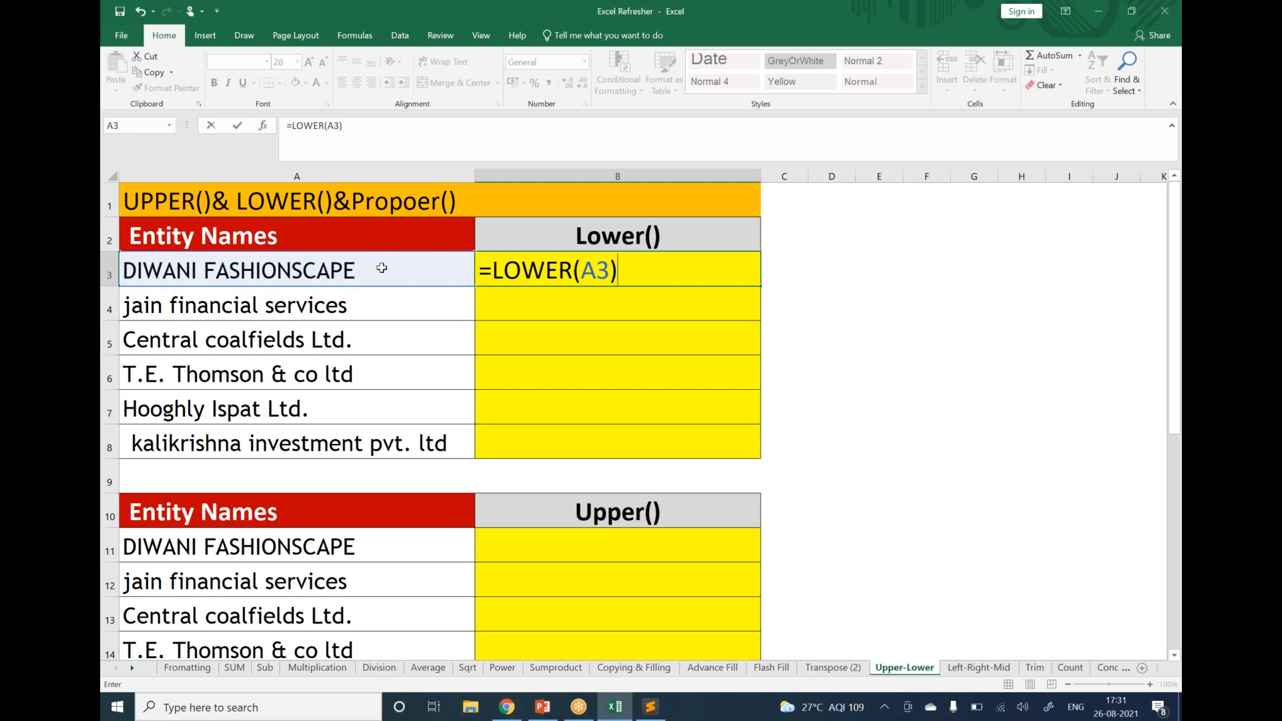
key("Return")
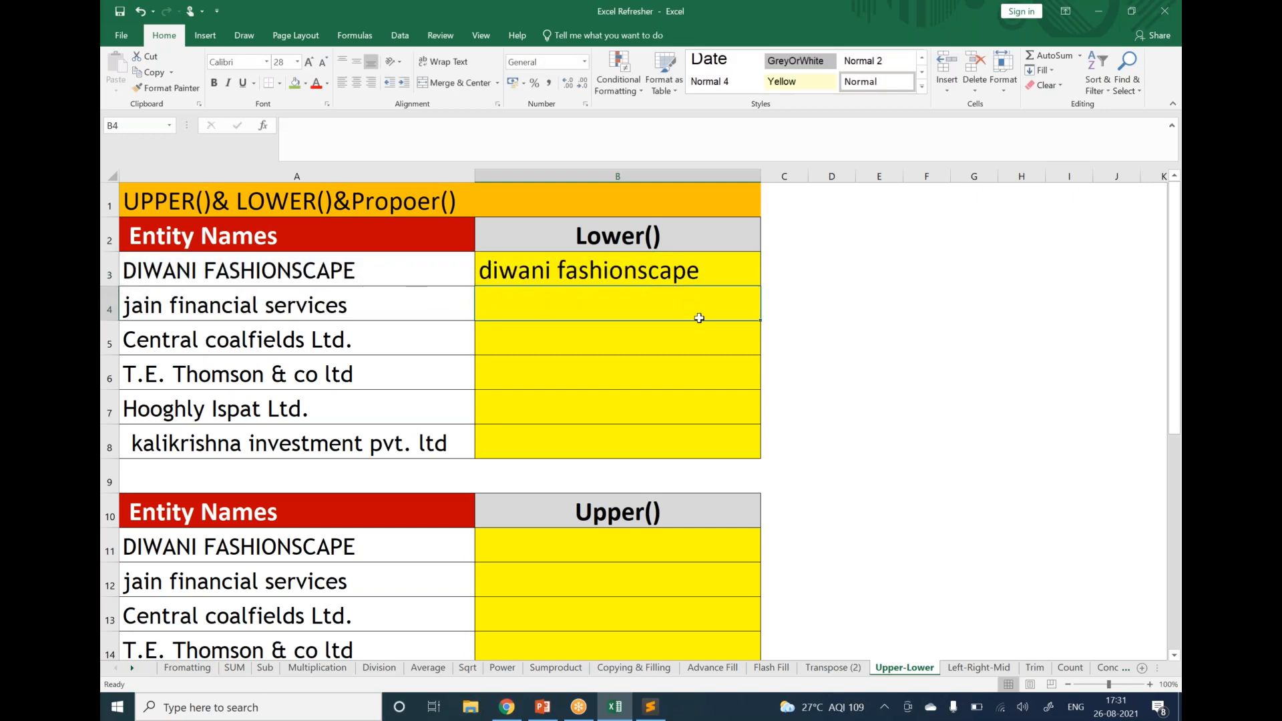
Step: Fill the LOWER formula from B3 down through B8 for the remaining entity names
left_click(712, 276)
left_click_drag(758, 285, 740, 452)
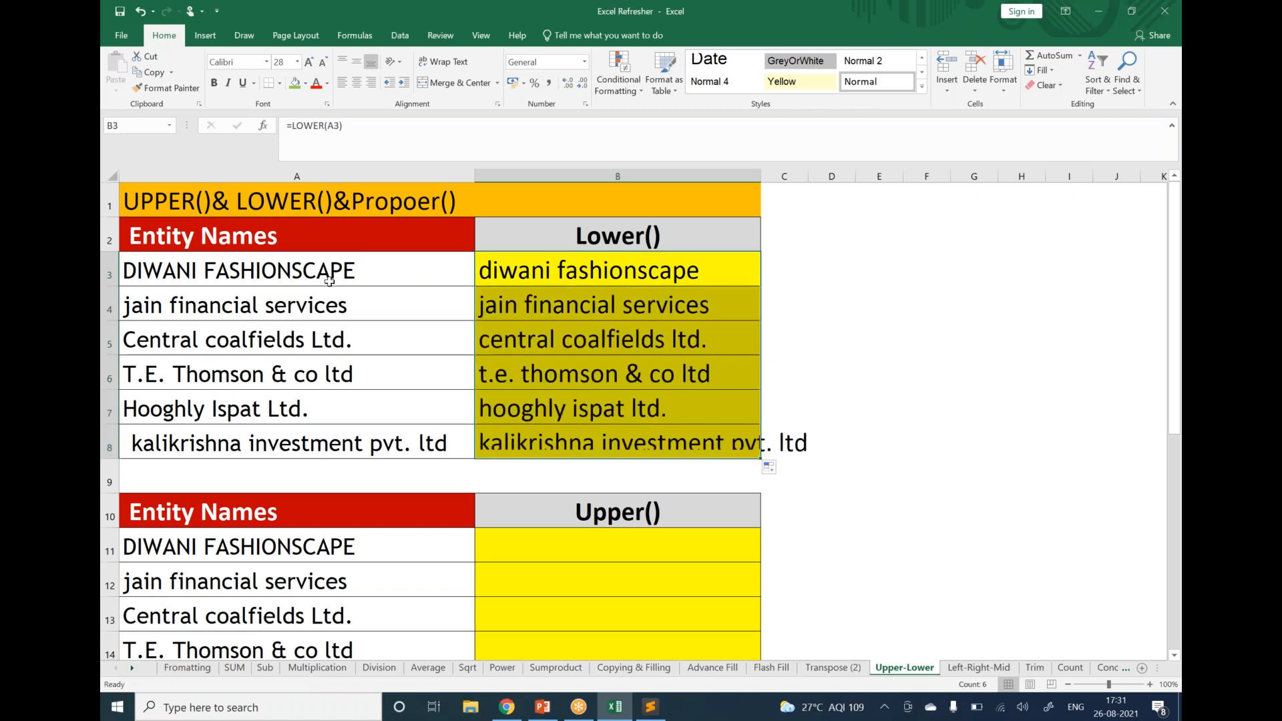
left_click(515, 401)
left_click_drag(541, 281, 541, 445)
Step: Enter the formula =UPPER(A11) in cell B11 of the Upper() column
scroll(567, 278, "down", 3)
scroll(564, 352, "up", 2)
left_click(618, 452)
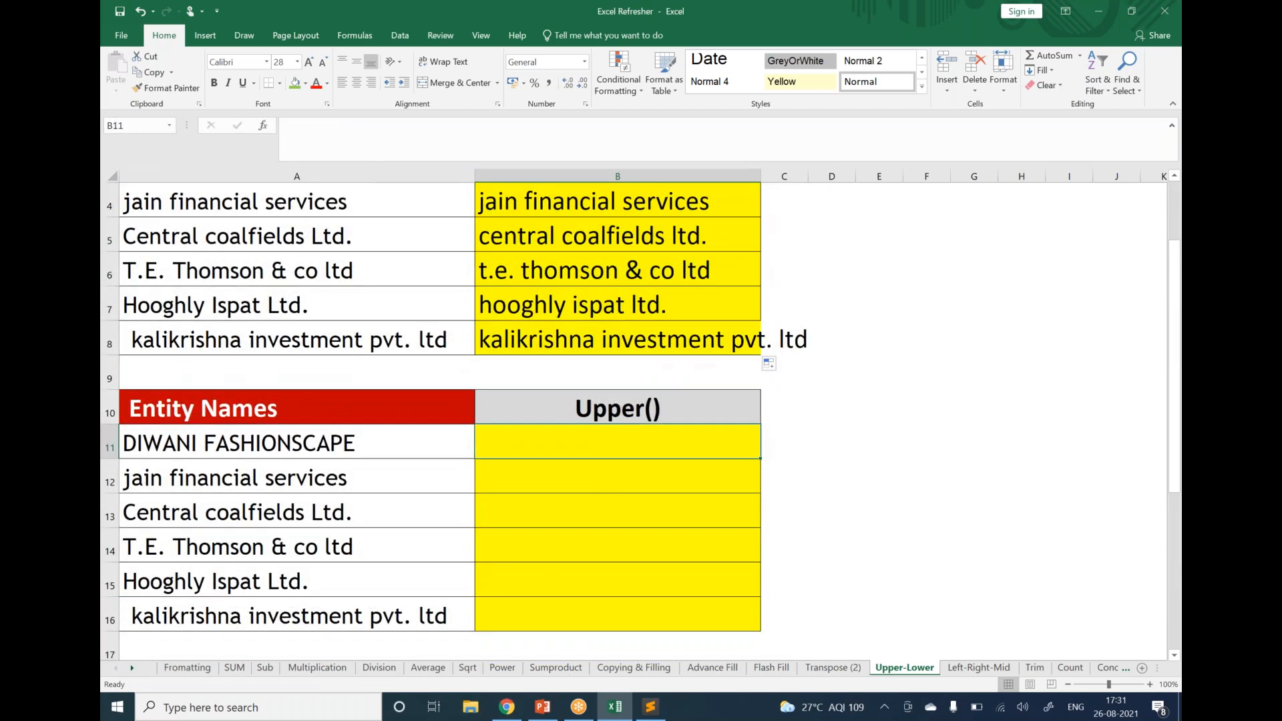
type("=upper")
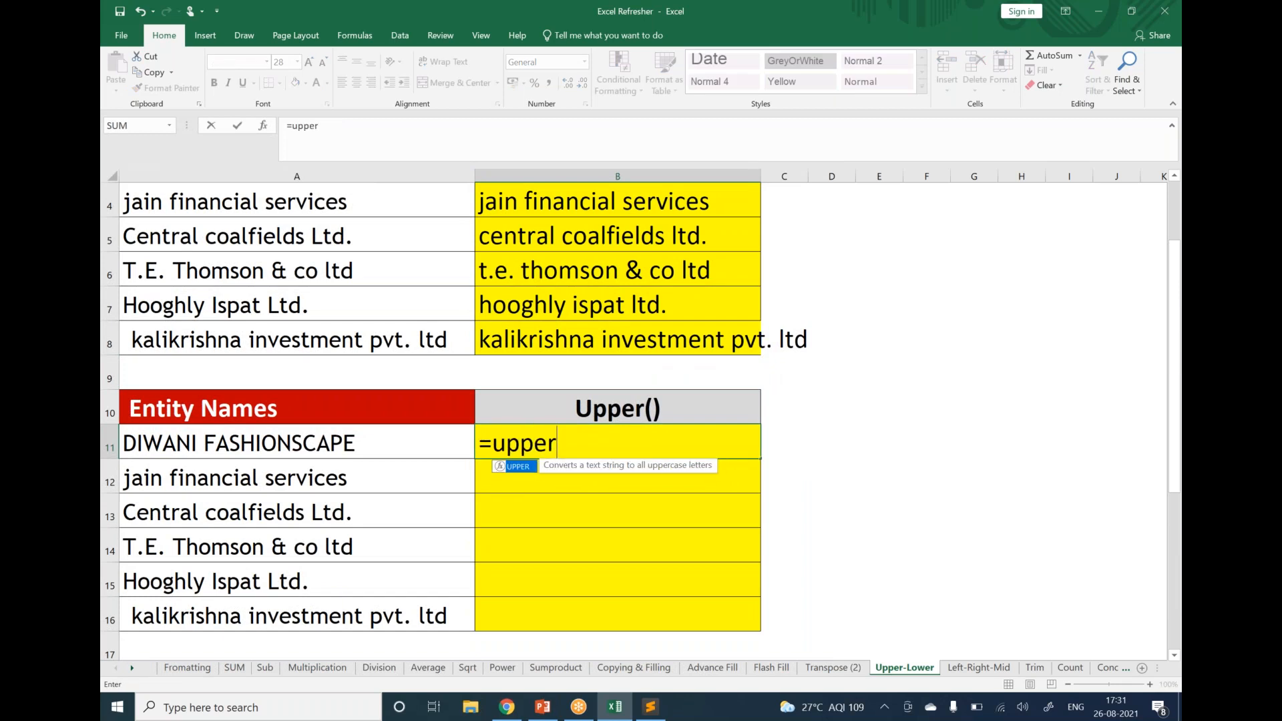
key("Tab")
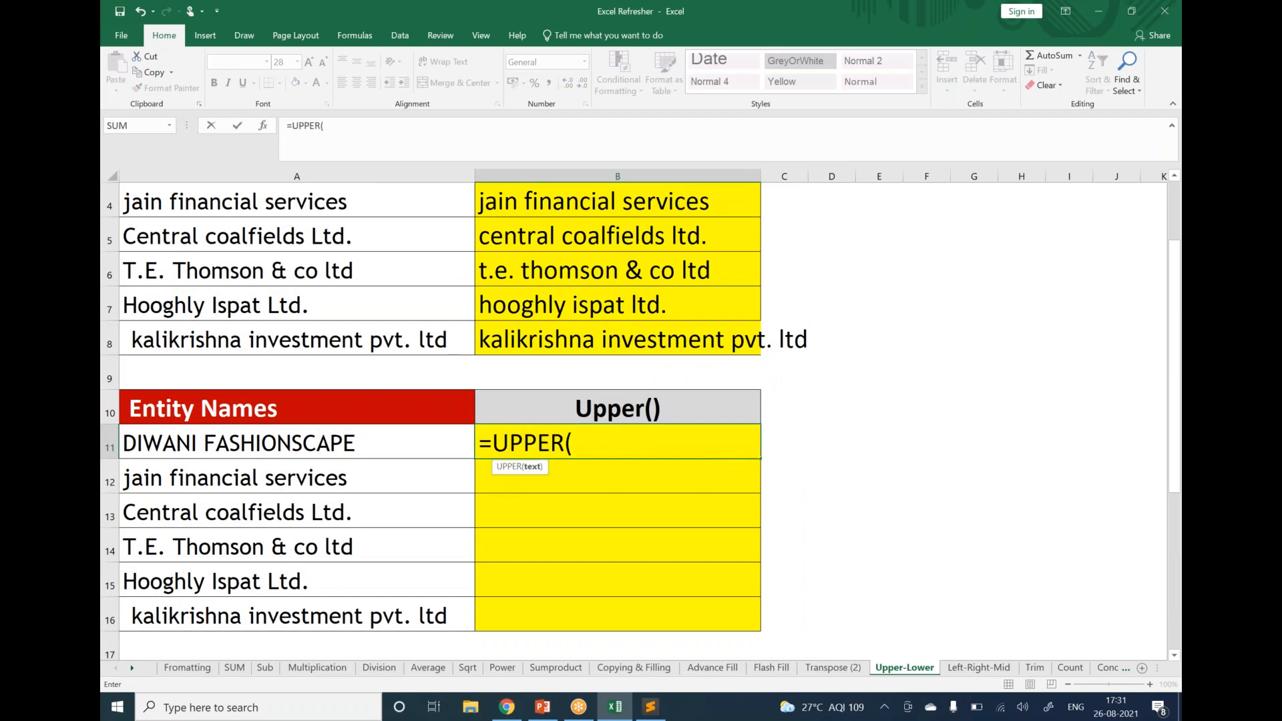
left_click(416, 437)
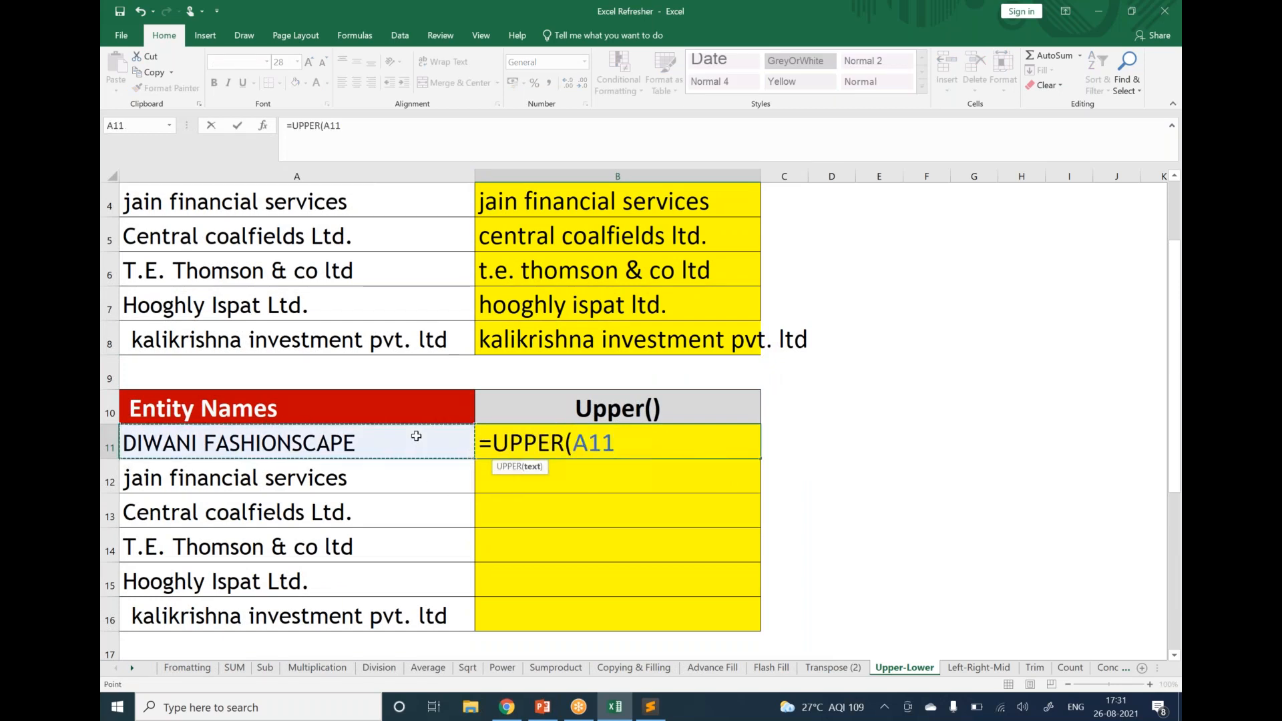
type(")")
key("Return")
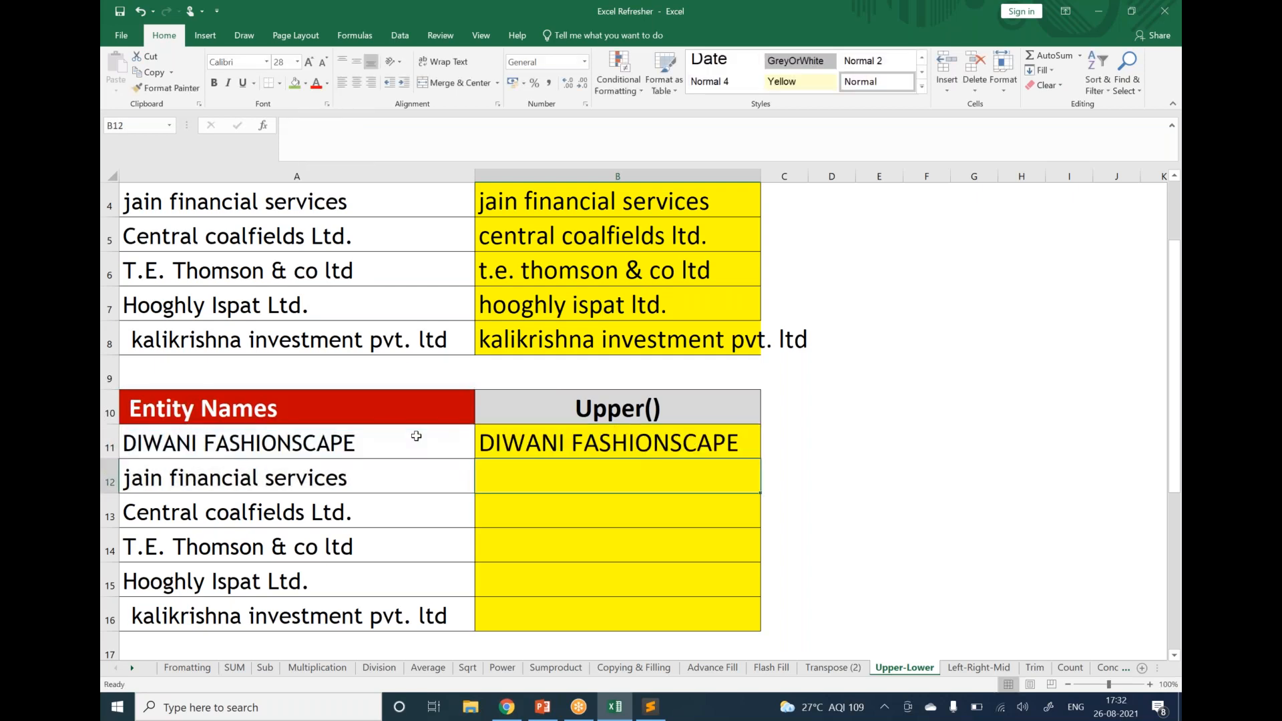
Step: Fill the UPPER formula from B11 down through B16, and select cell B19 under the Proper() heading
left_click(753, 449)
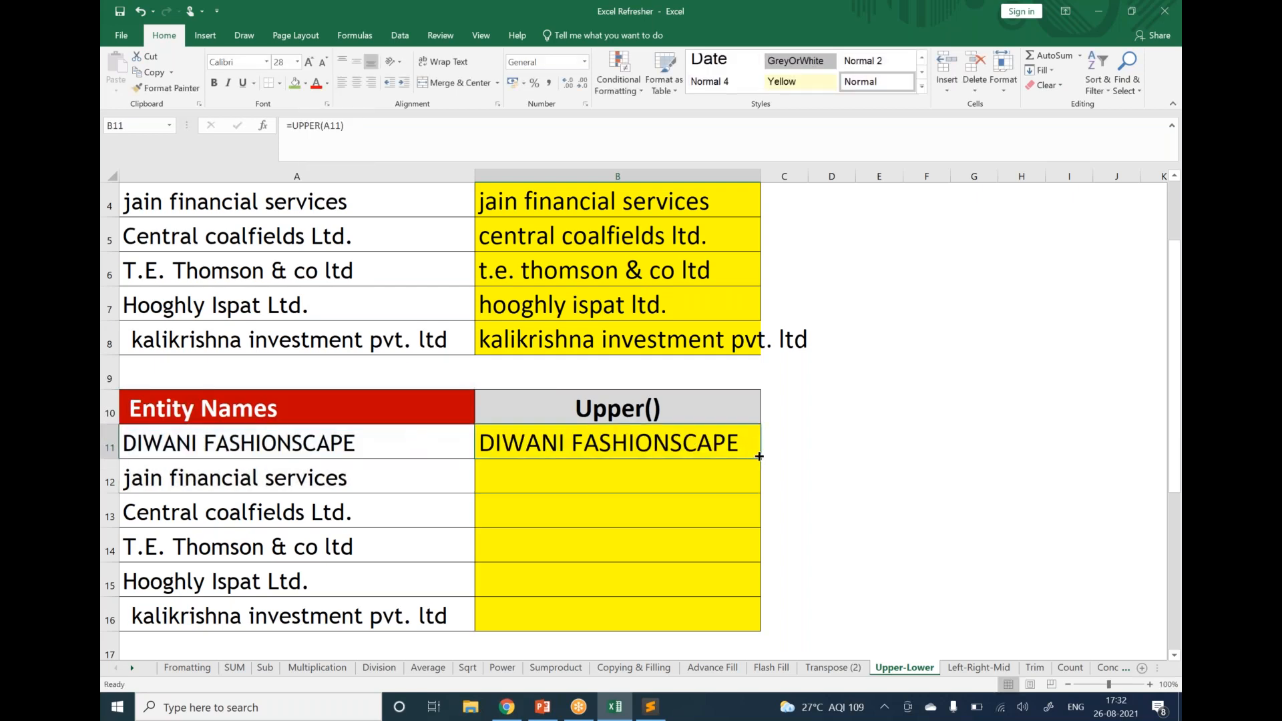
left_click_drag(760, 456, 747, 624)
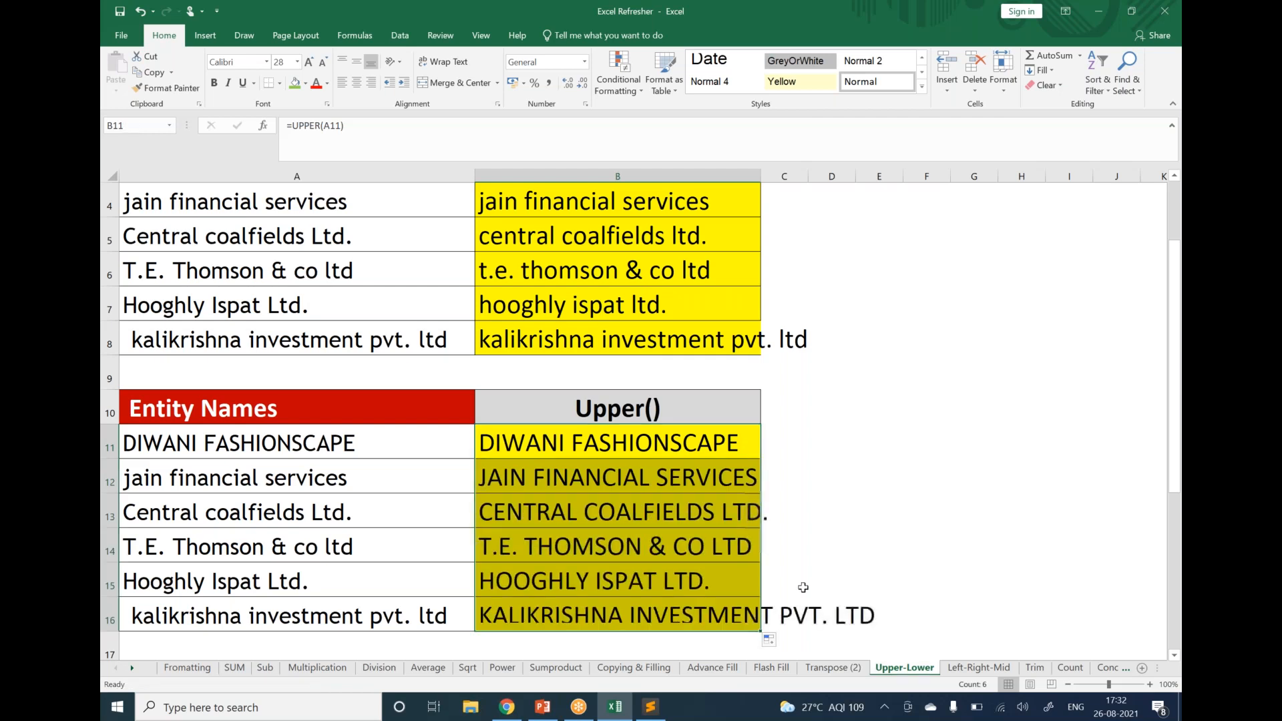
key("Escape")
scroll(825, 524, "down", 2)
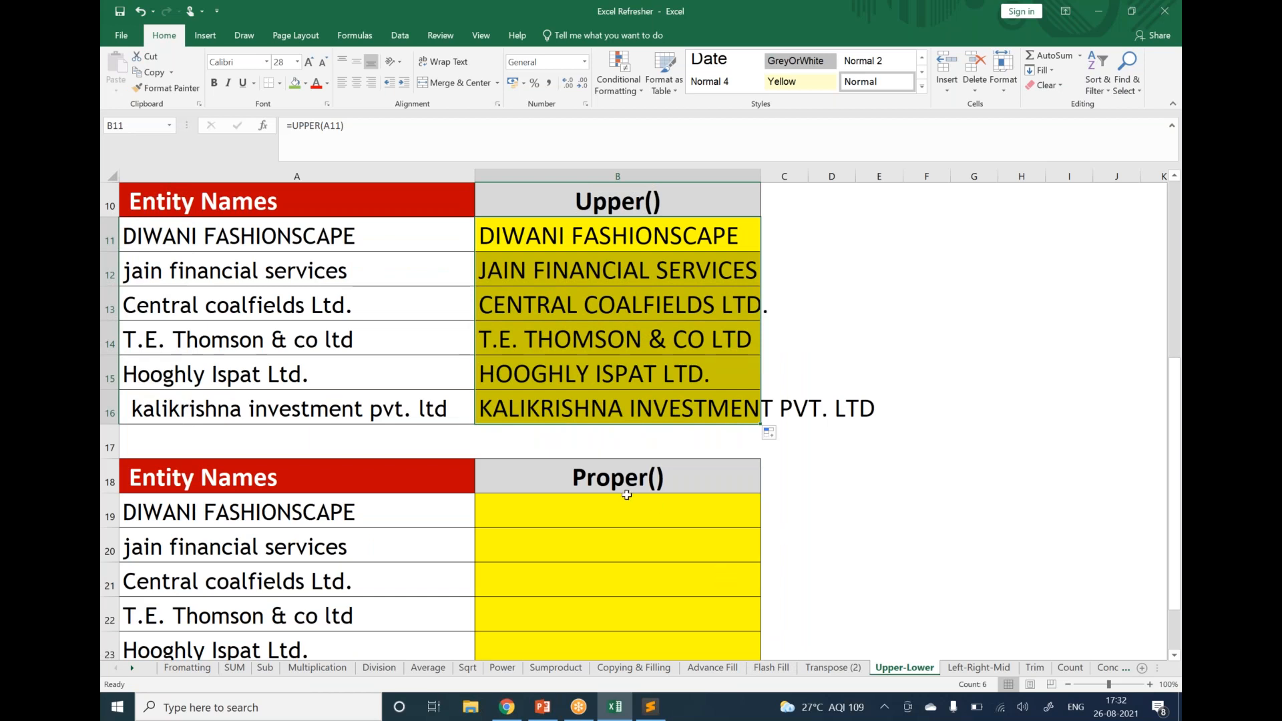
left_click(645, 509)
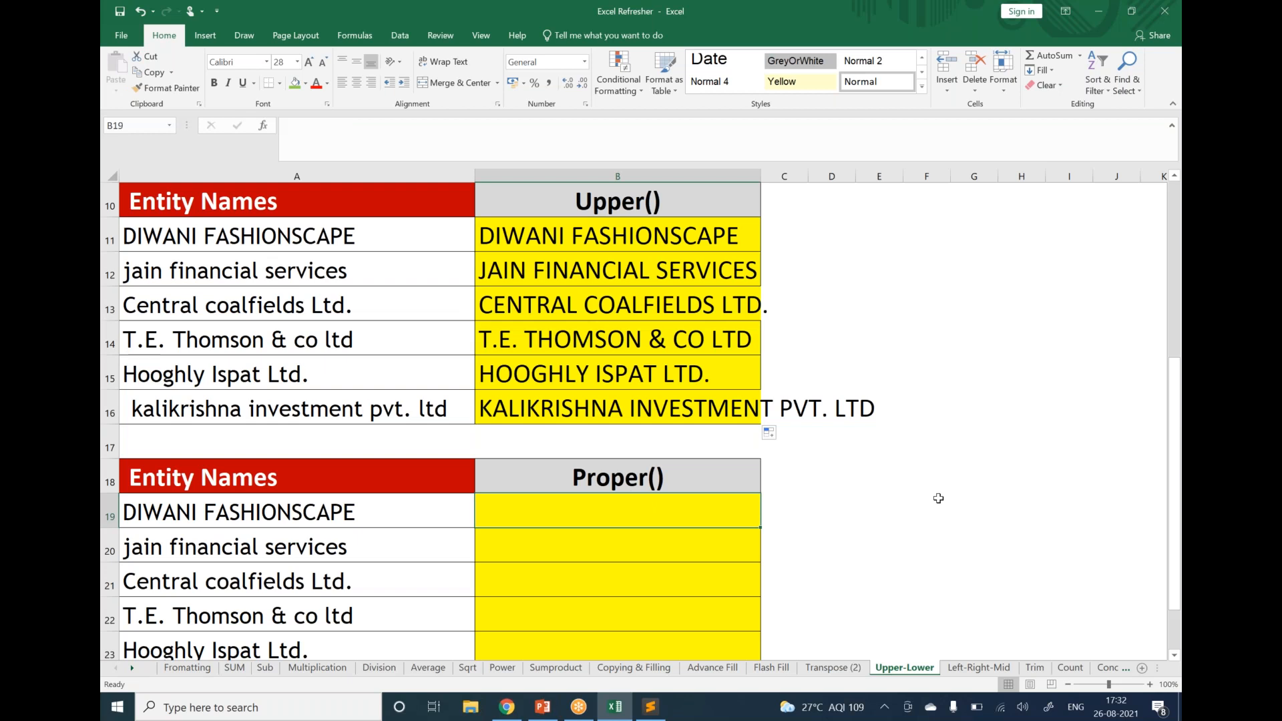
type("=")
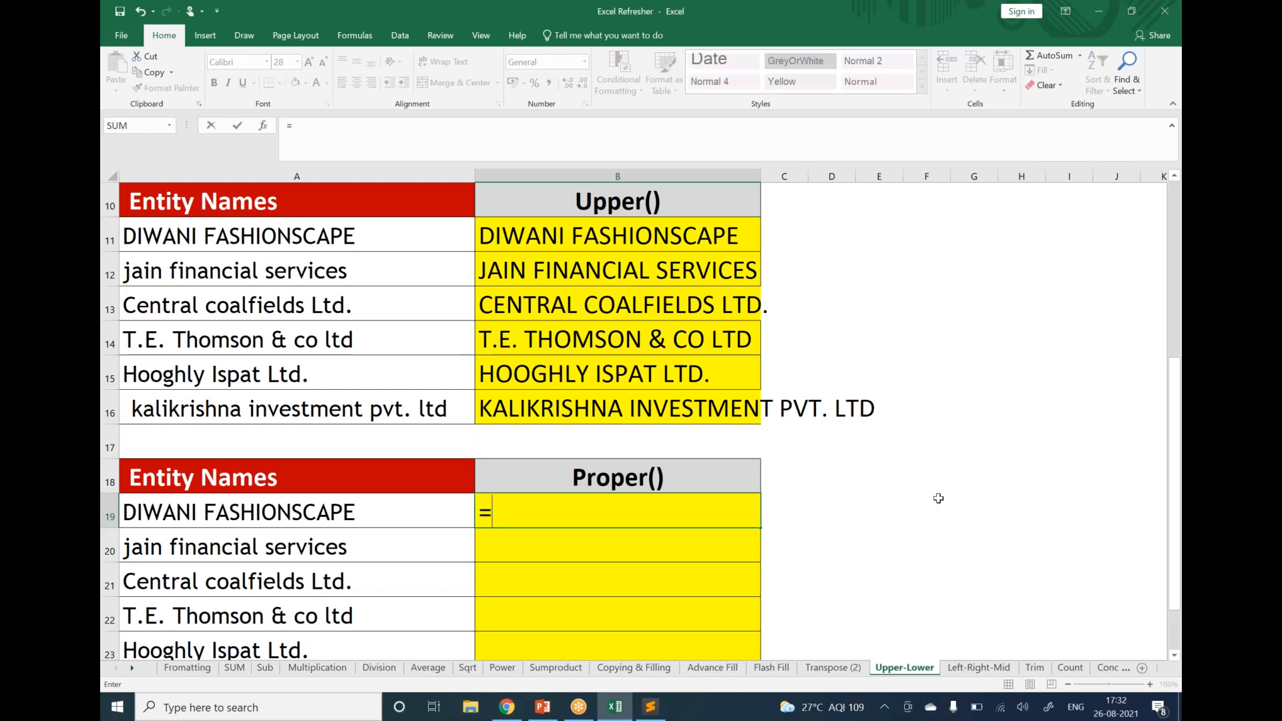
type("propoer")
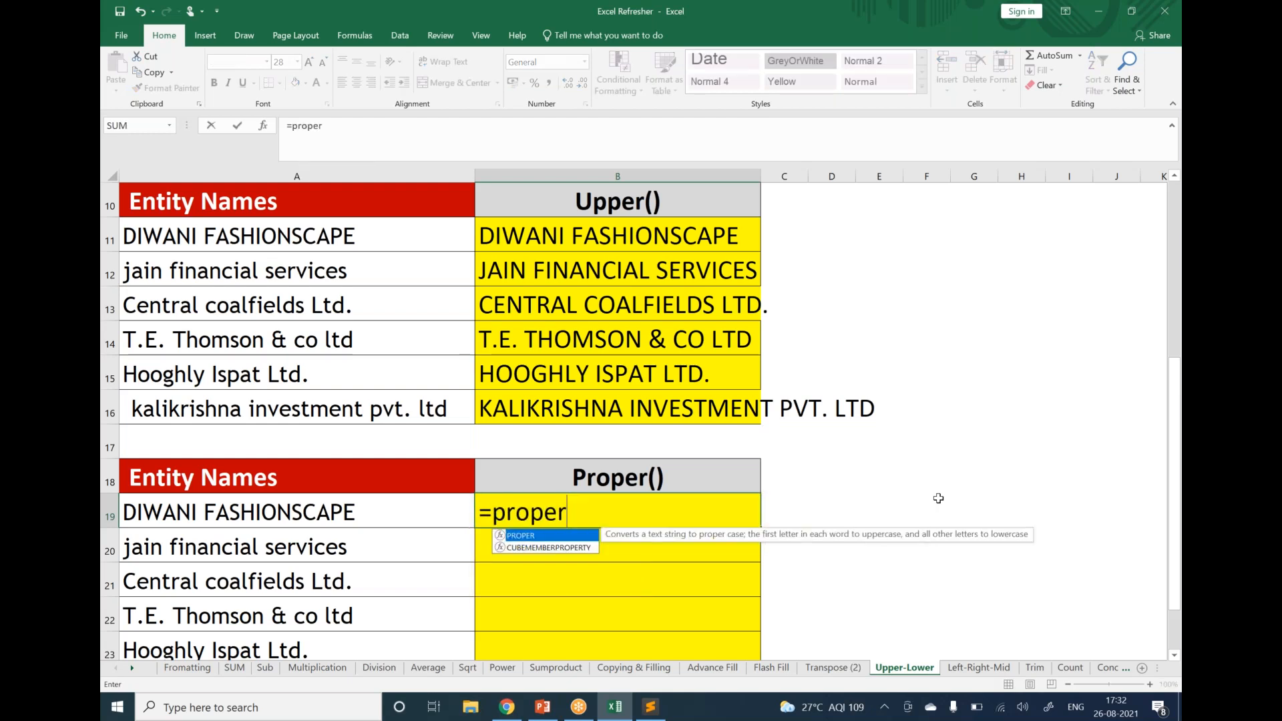
key("Tab")
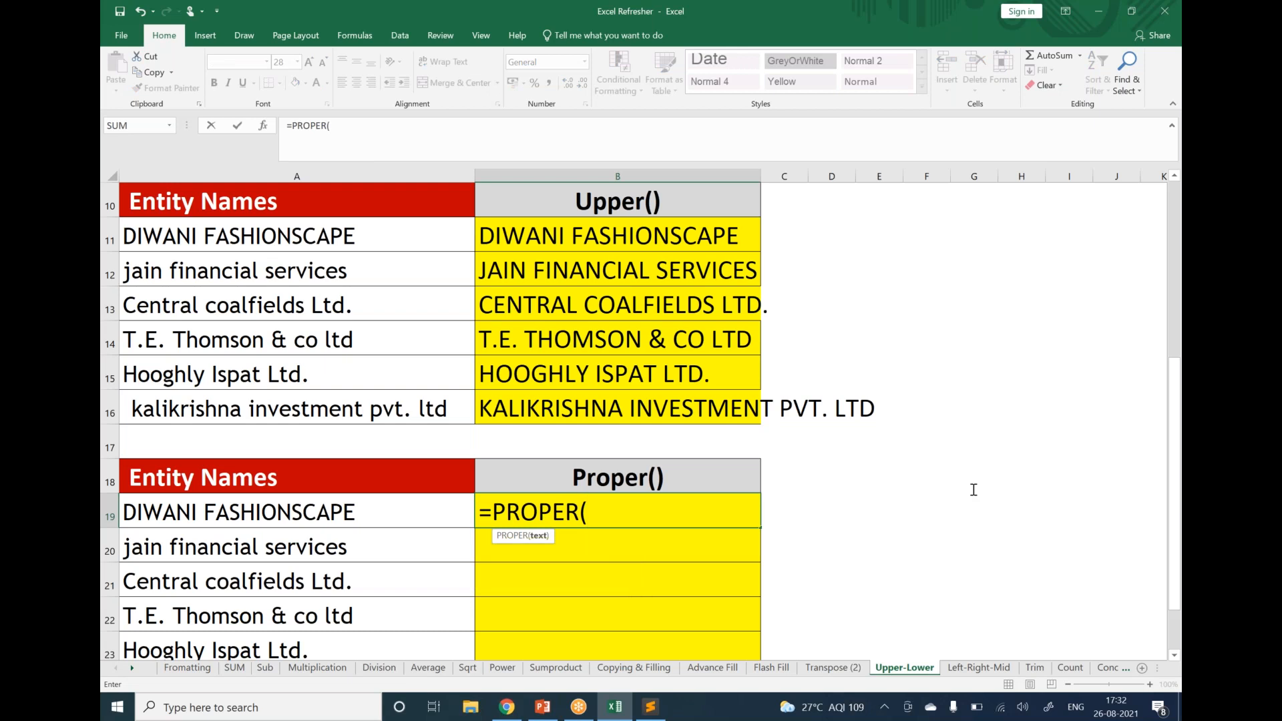
scroll(570, 512, "down", 1)
scroll(581, 334, "down", 2)
scroll(581, 267, "up", 2)
left_click_drag(307, 408, 308, 576)
key("Escape")
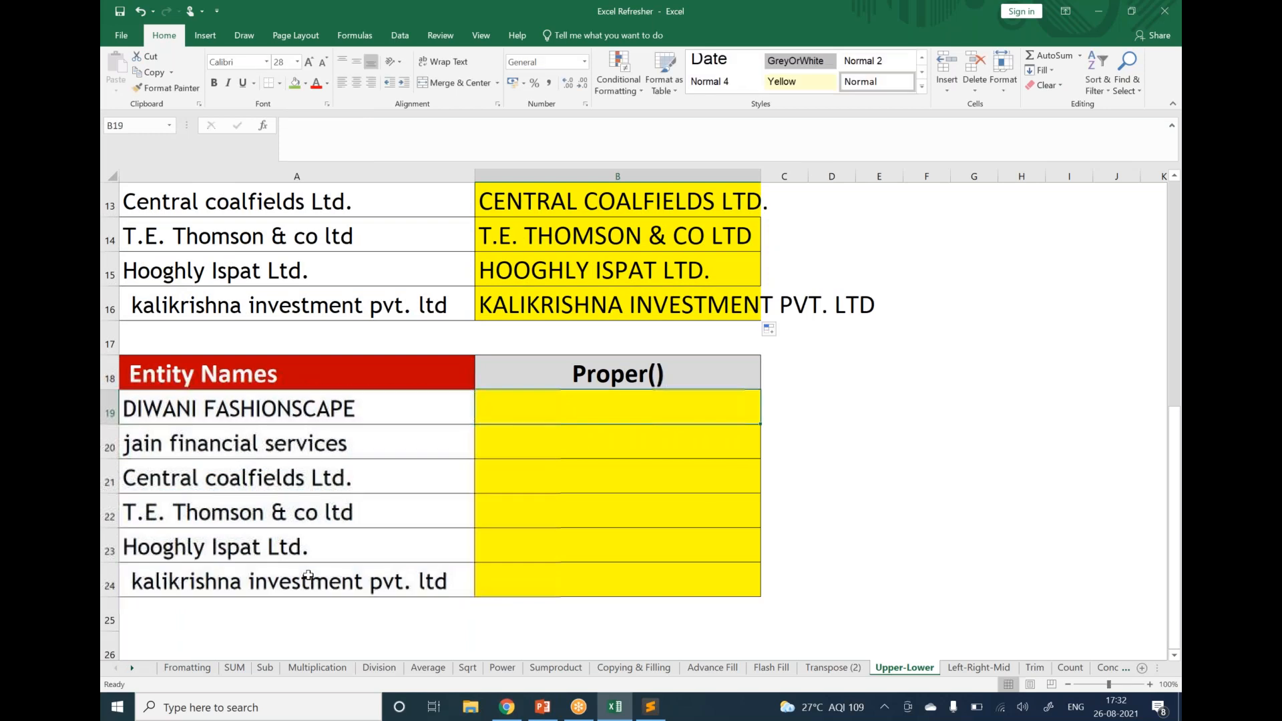
Step: Enter the formula =PROPER(A19) in cell B19 and fill it down through B24
type("=por")
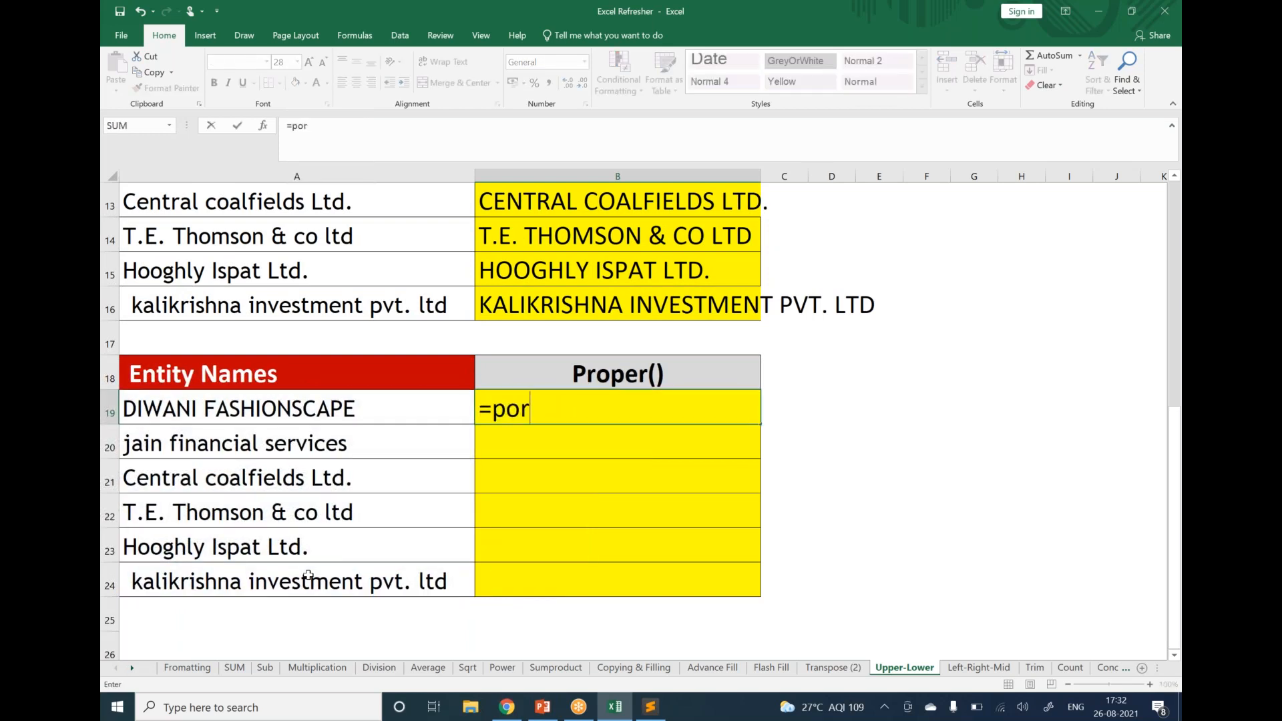
key("BackSpace")
key("BackSpace")
type("roper")
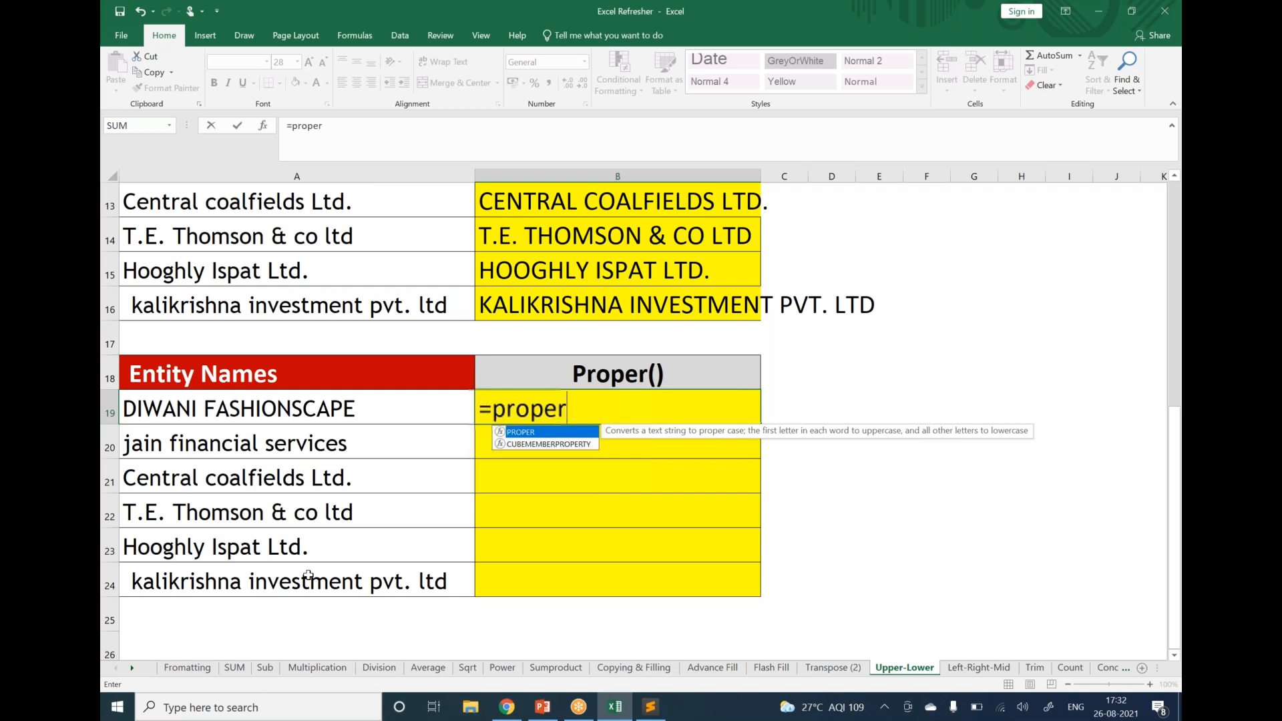
key("Tab")
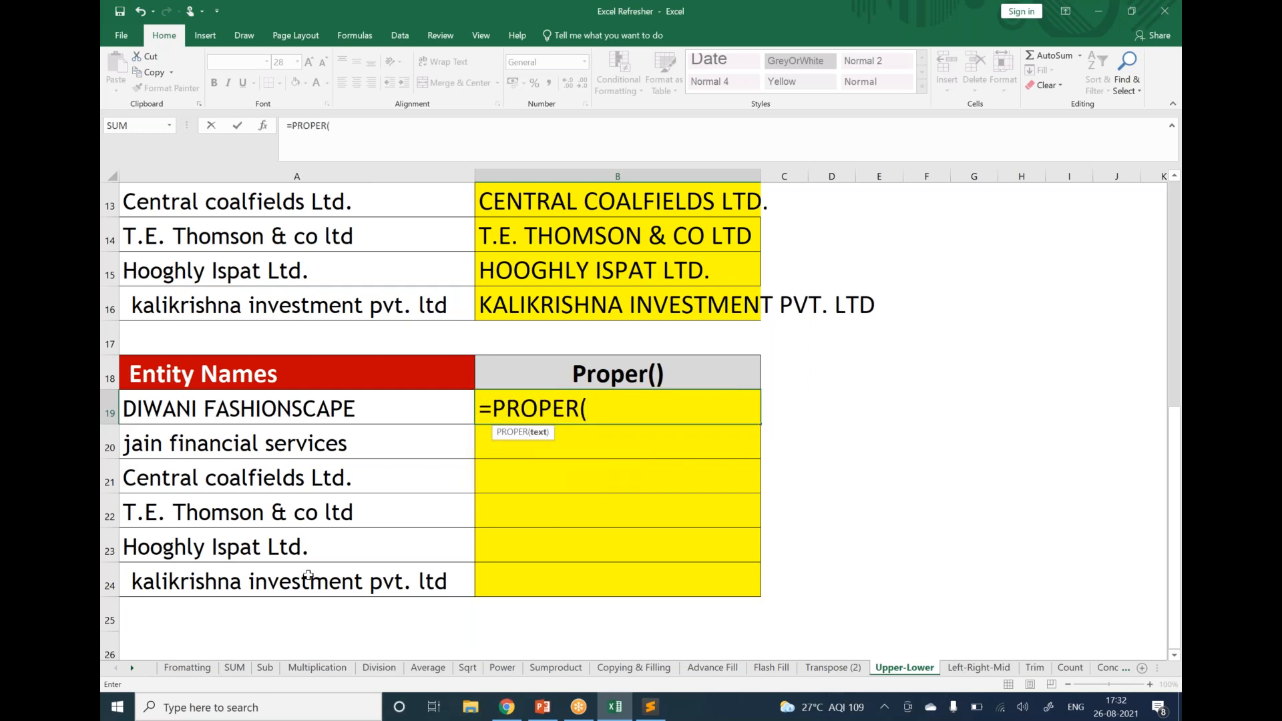
left_click(268, 418)
type(")")
key("Return")
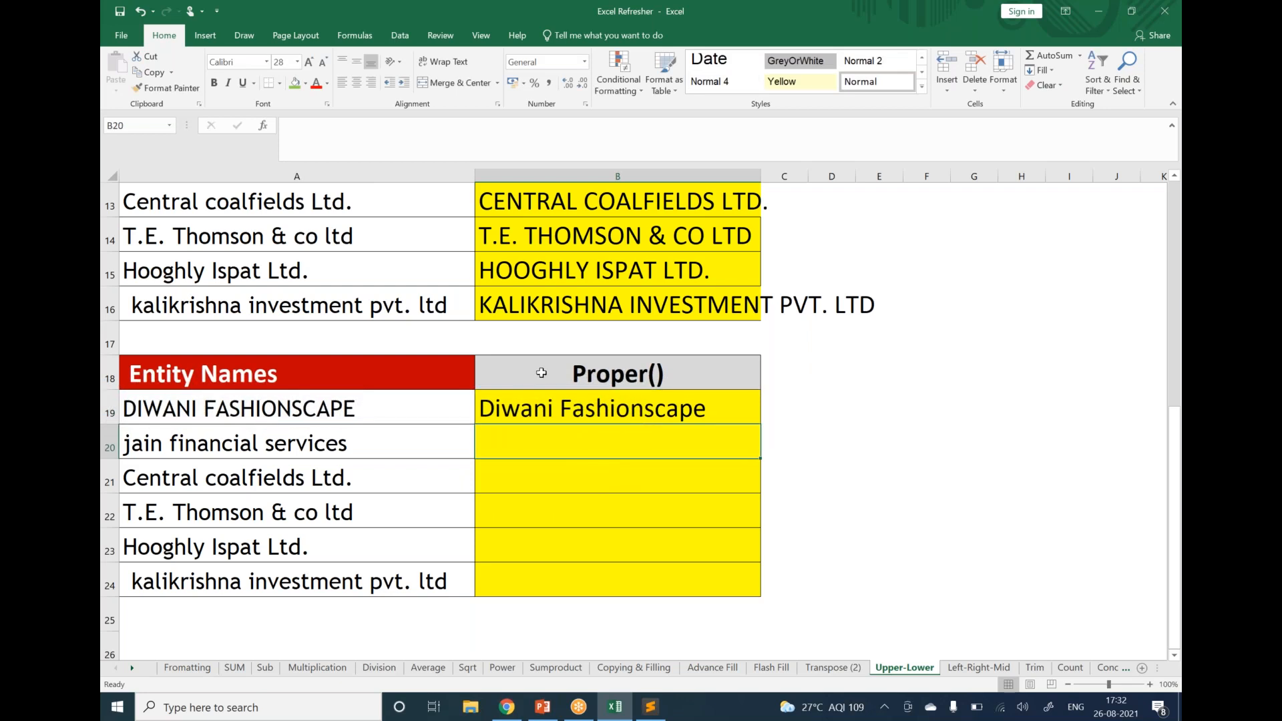
left_click(537, 404)
left_click_drag(763, 425, 762, 597)
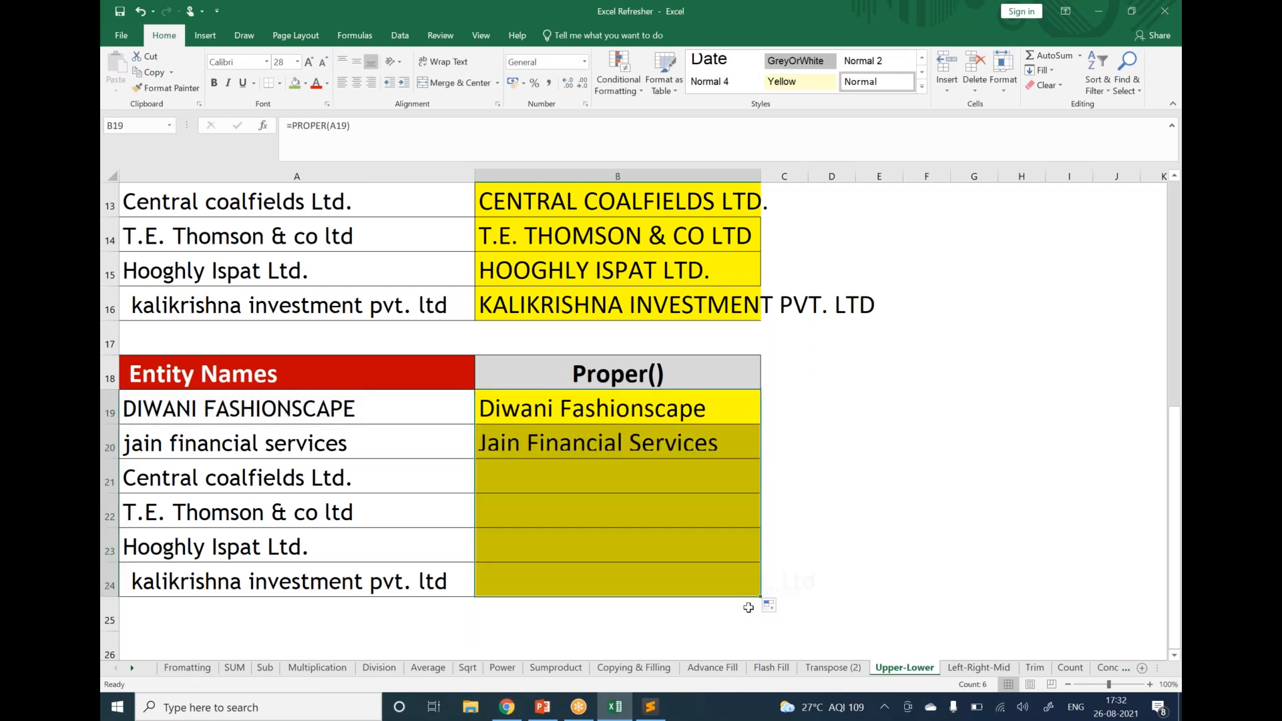
Step: Check the PROPER formula results in cells B20 through B24 and save the workbook
left_click(541, 449)
left_click(545, 479)
left_click(546, 509)
left_click(552, 544)
left_click(565, 583)
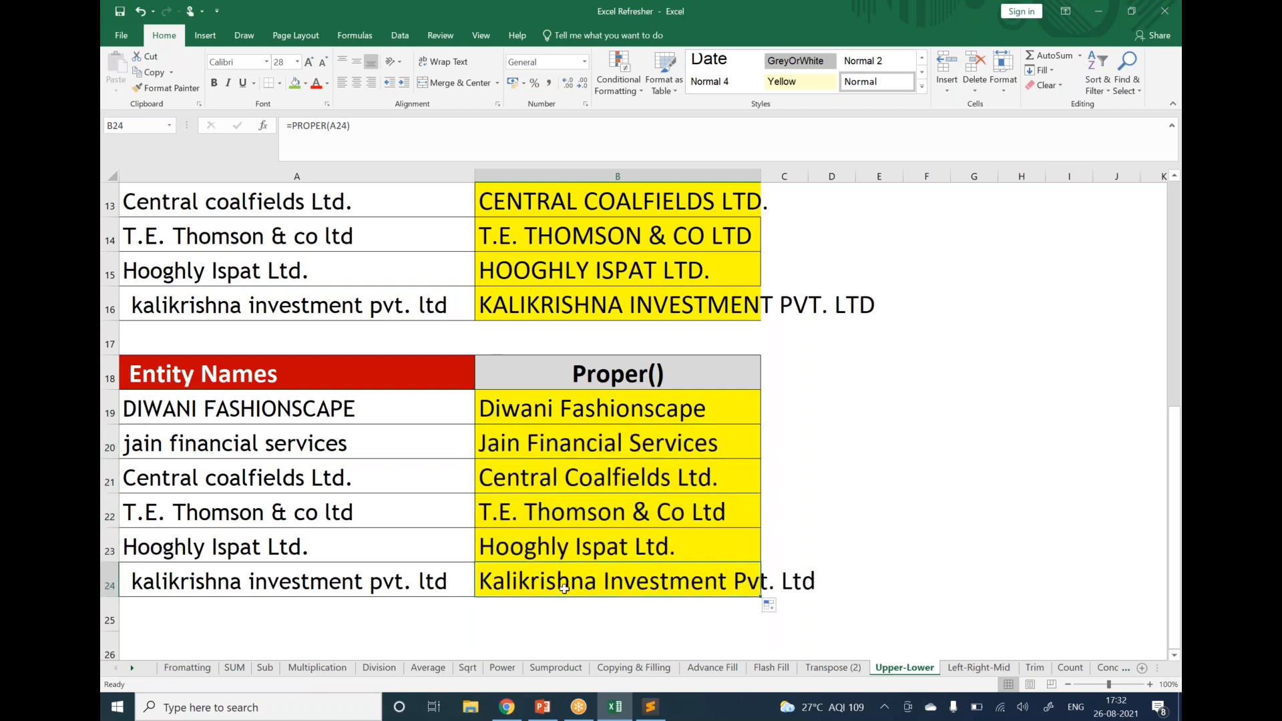
left_click(578, 384)
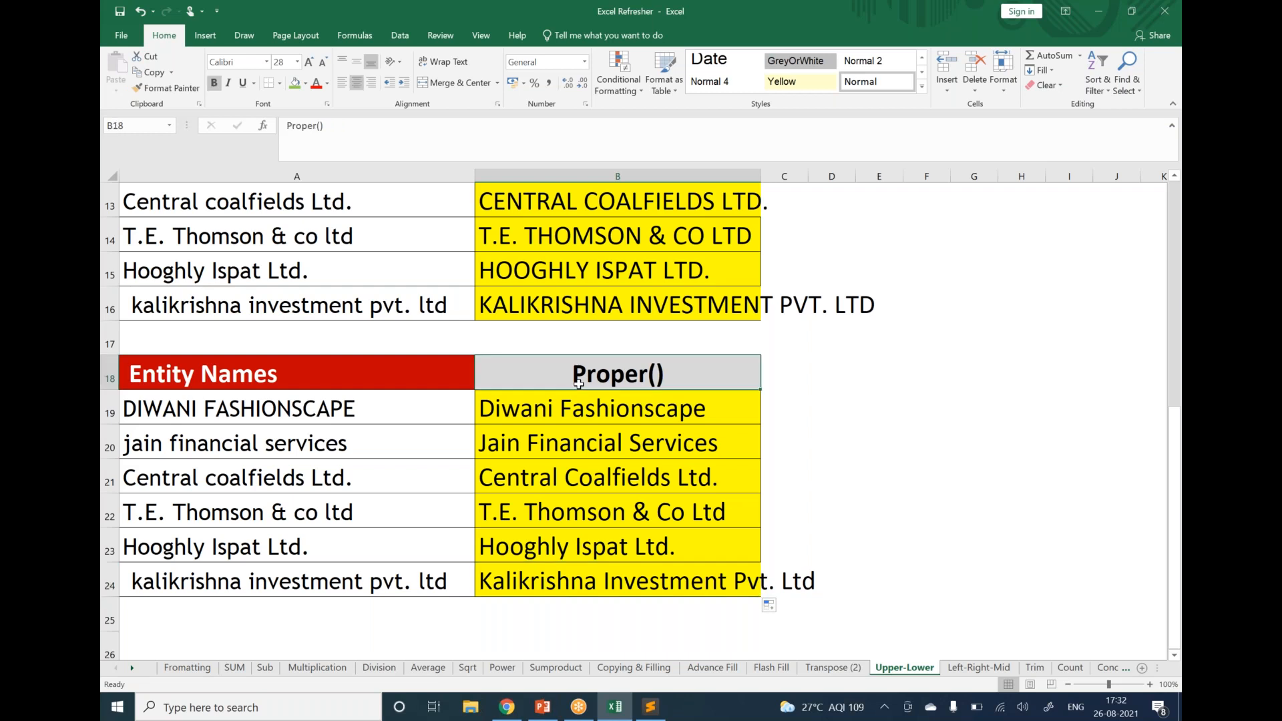
key("ctrl+s")
Step: Review the three case-conversion tables and look over the Left-Right-Mid sheet, returning to the Upper-Lower sheet
scroll(612, 463, "up", 4)
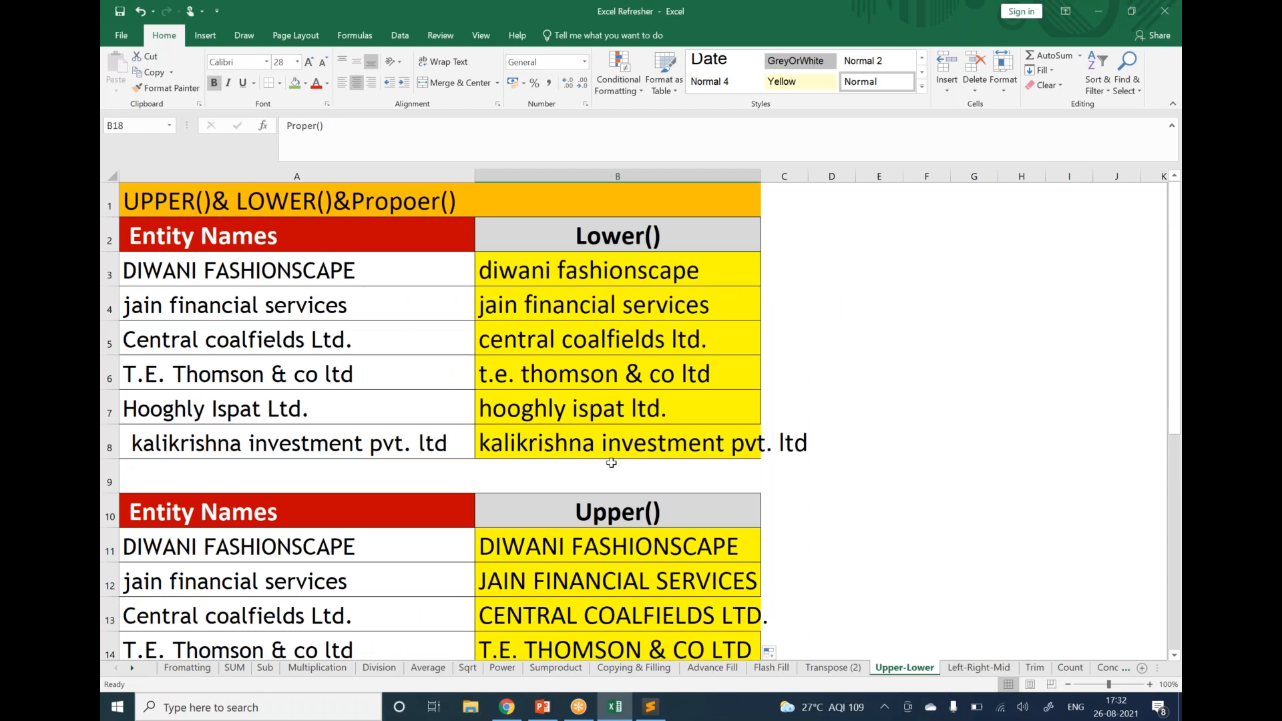
scroll(611, 462, "down", 3)
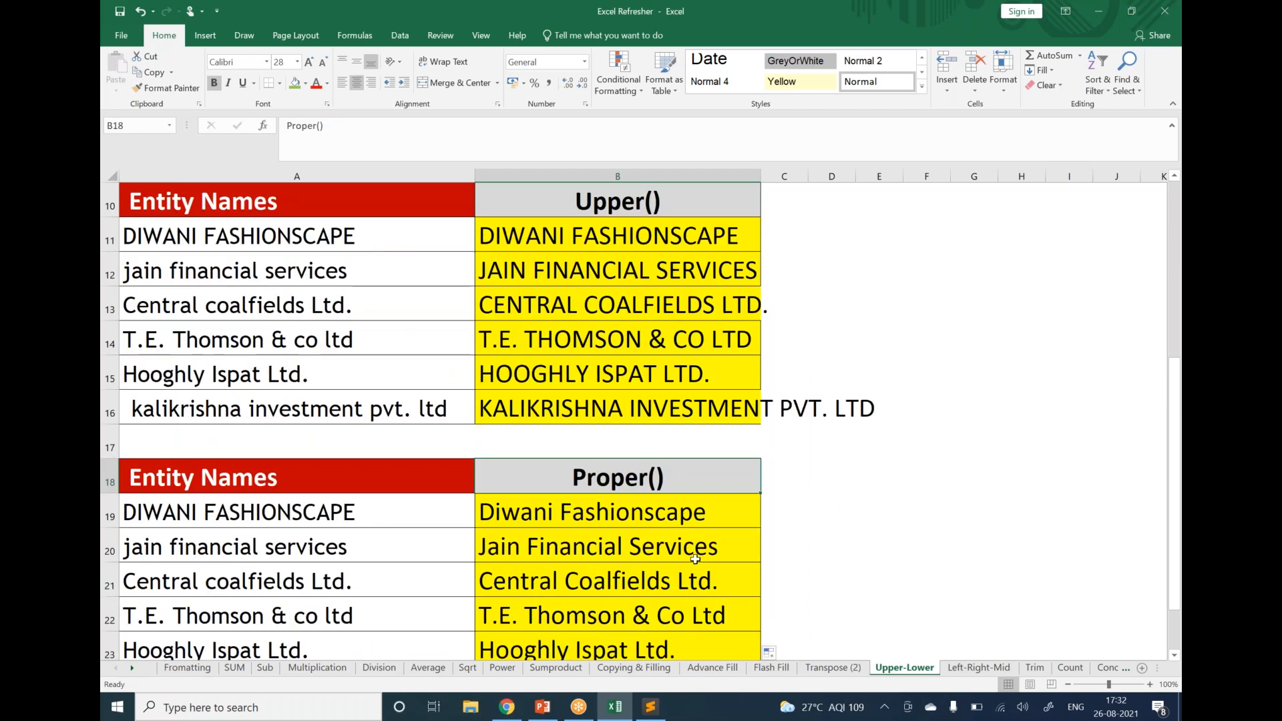
left_click(979, 667)
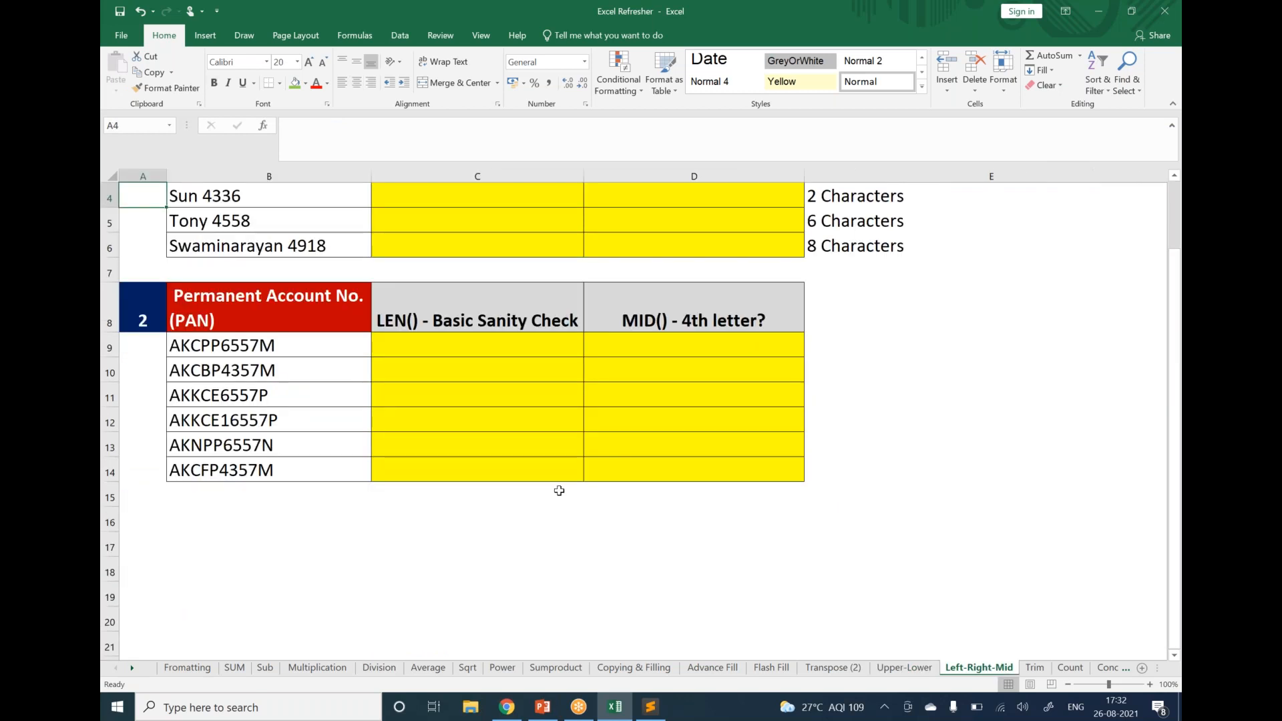
scroll(561, 491, "up", 1)
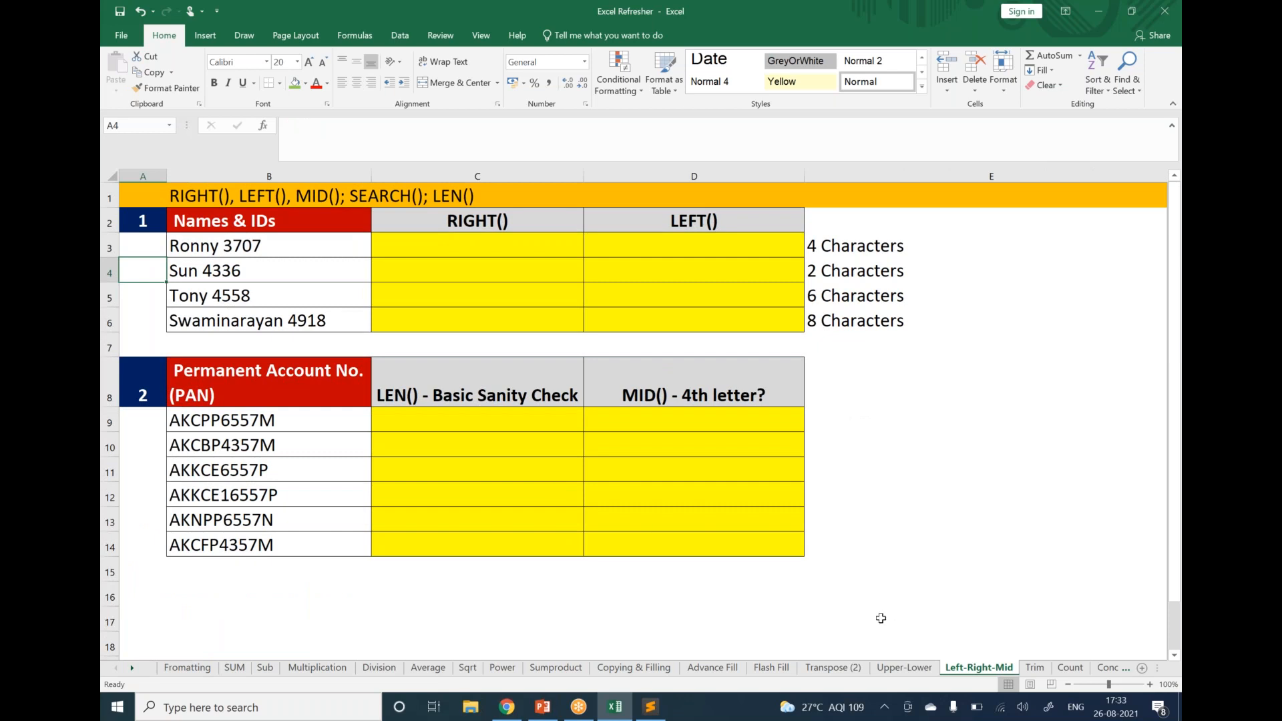
left_click(898, 667)
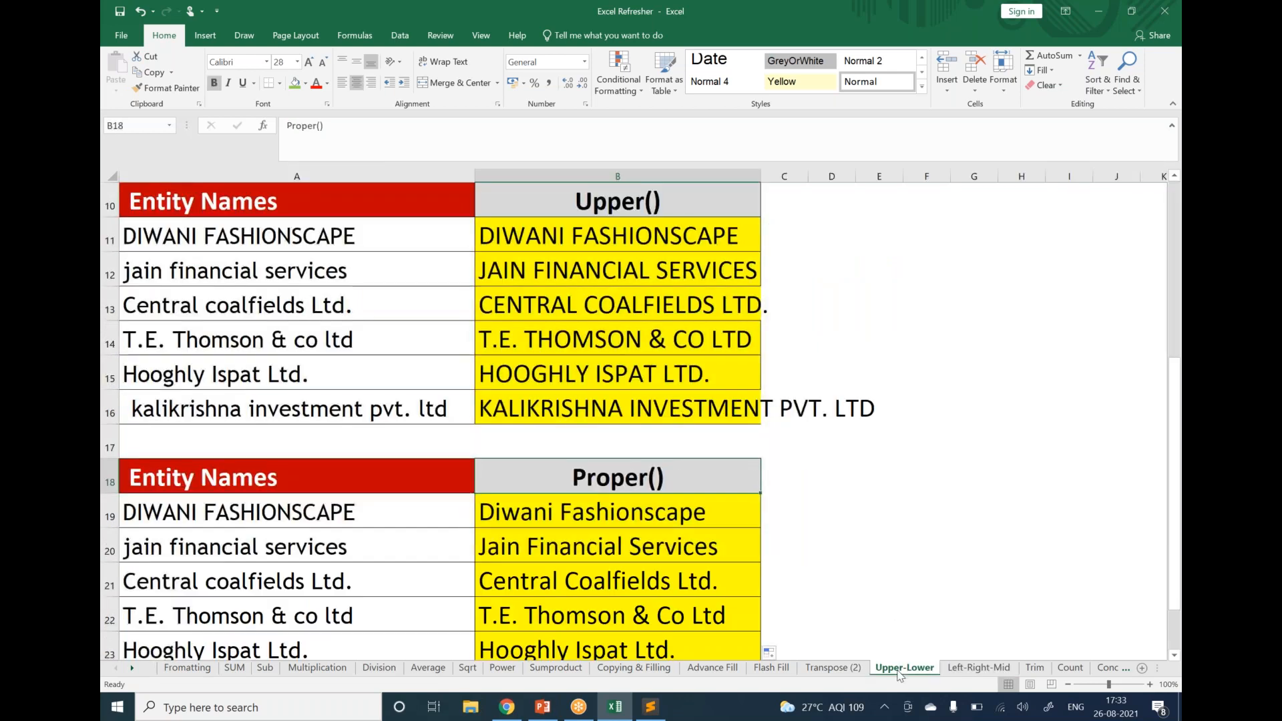
left_click(1004, 670)
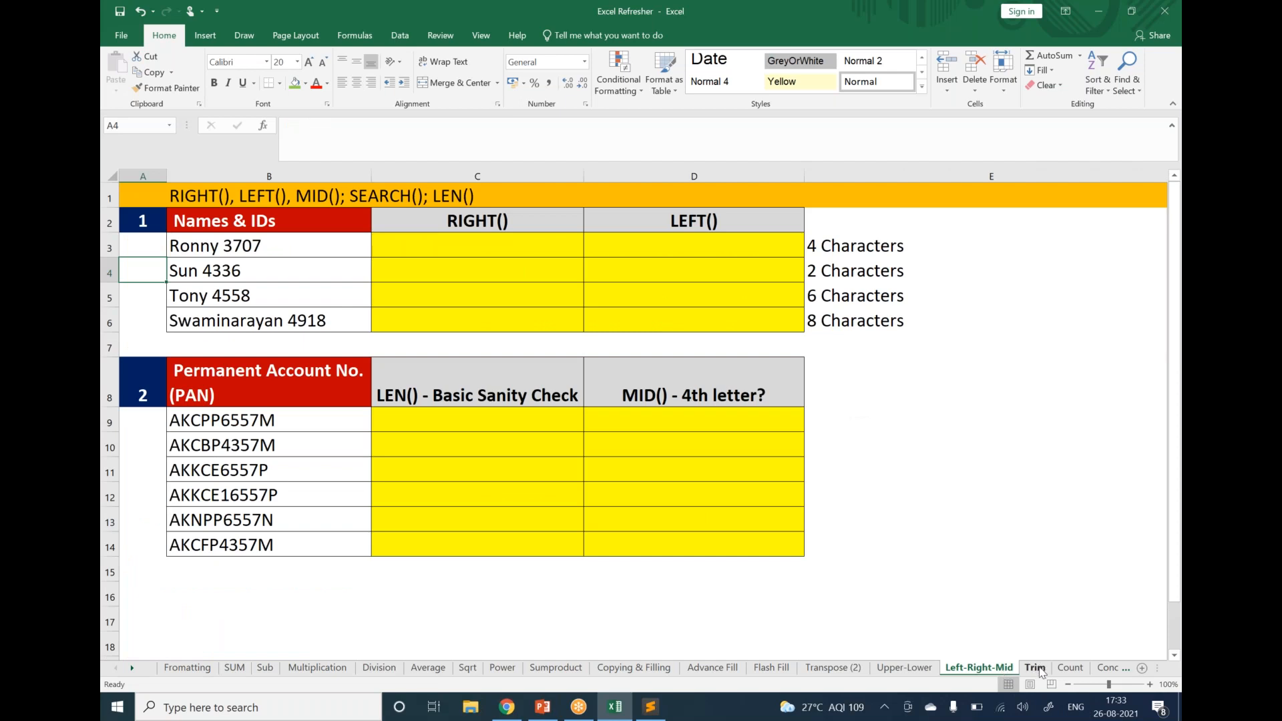
left_click(925, 669)
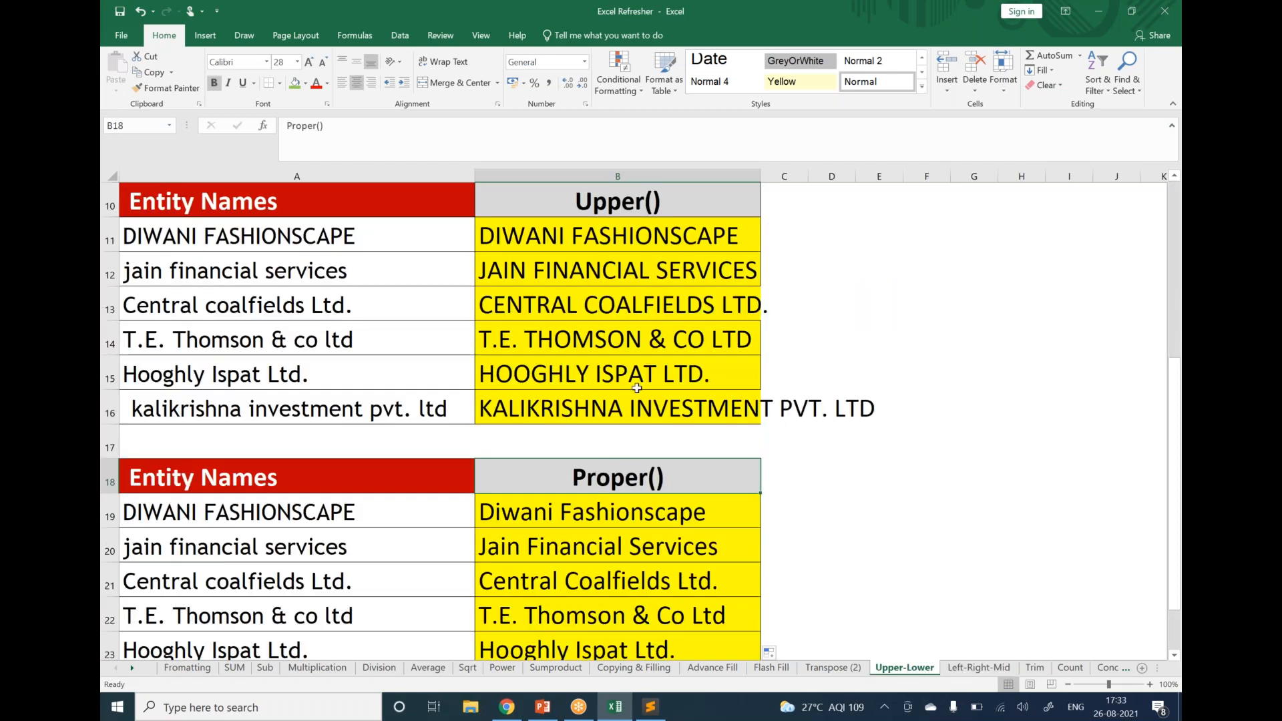
Step: Clear the formulas from the Lower(), Upper() and Proper() columns, cells B3:B8, B11:B16 and B19:B24
scroll(637, 393, "up", 3)
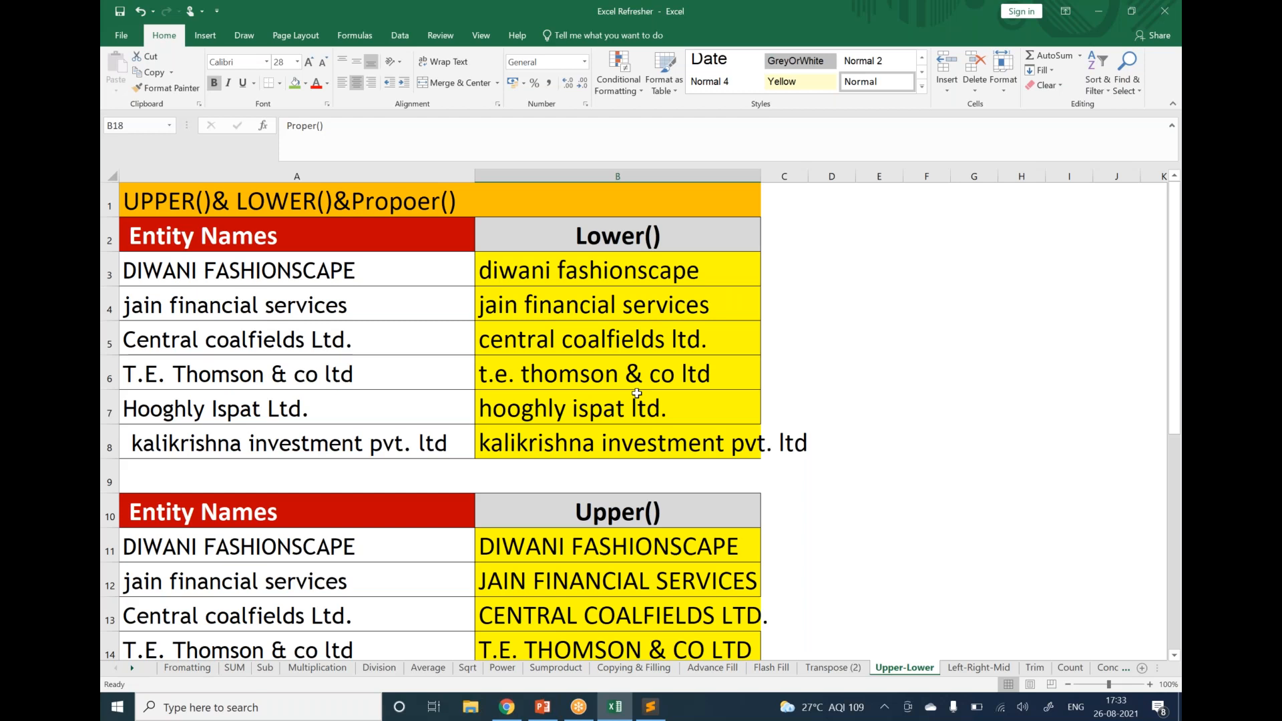
left_click_drag(676, 276, 683, 443)
key("Delete")
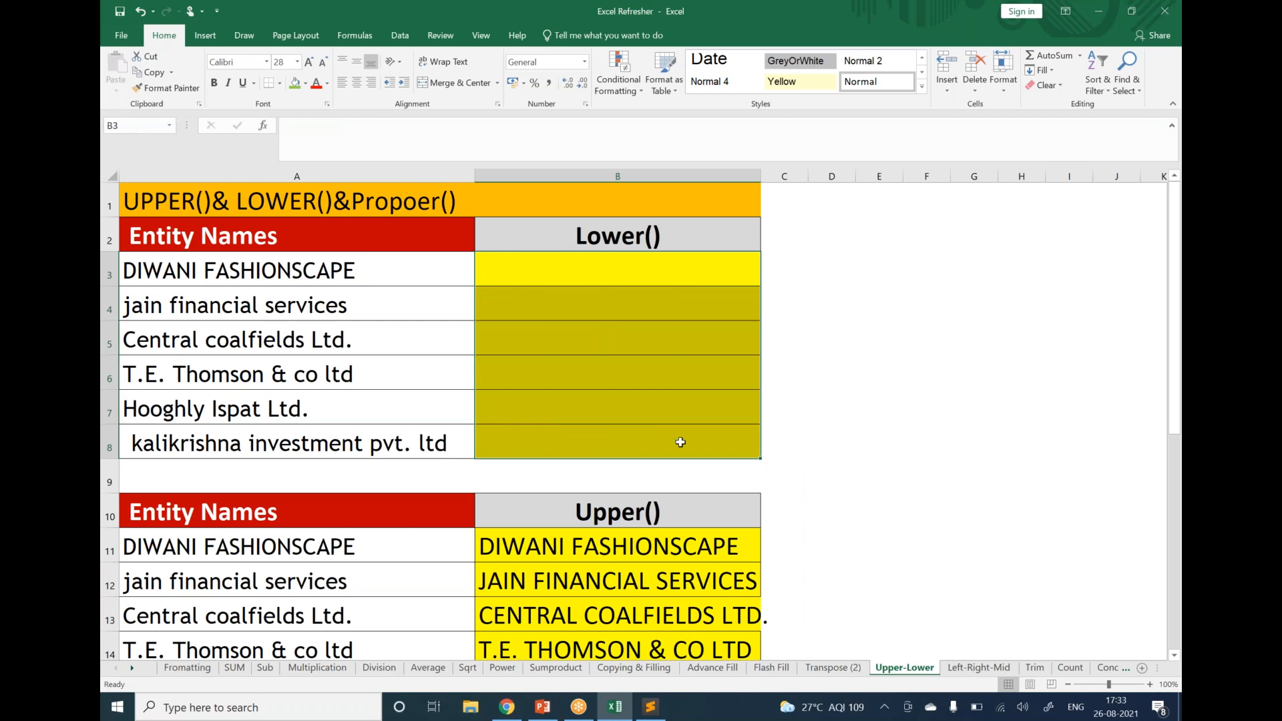
scroll(681, 442, "down", 5)
left_click_drag(635, 307, 636, 475)
key("Delete")
scroll(640, 474, "up", 1)
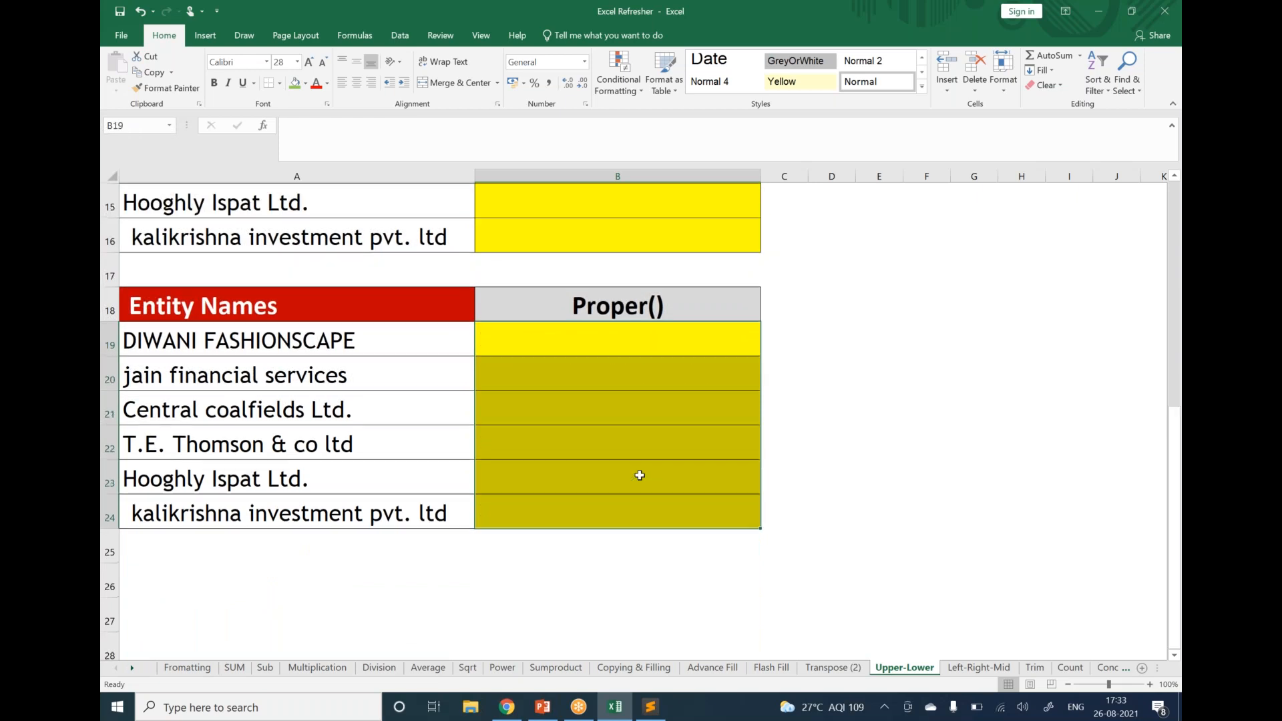
Step: Enter the uppercase sample text ABCDE in cell C3, beside the Lower() table
scroll(640, 475, "up", 5)
left_click(323, 265)
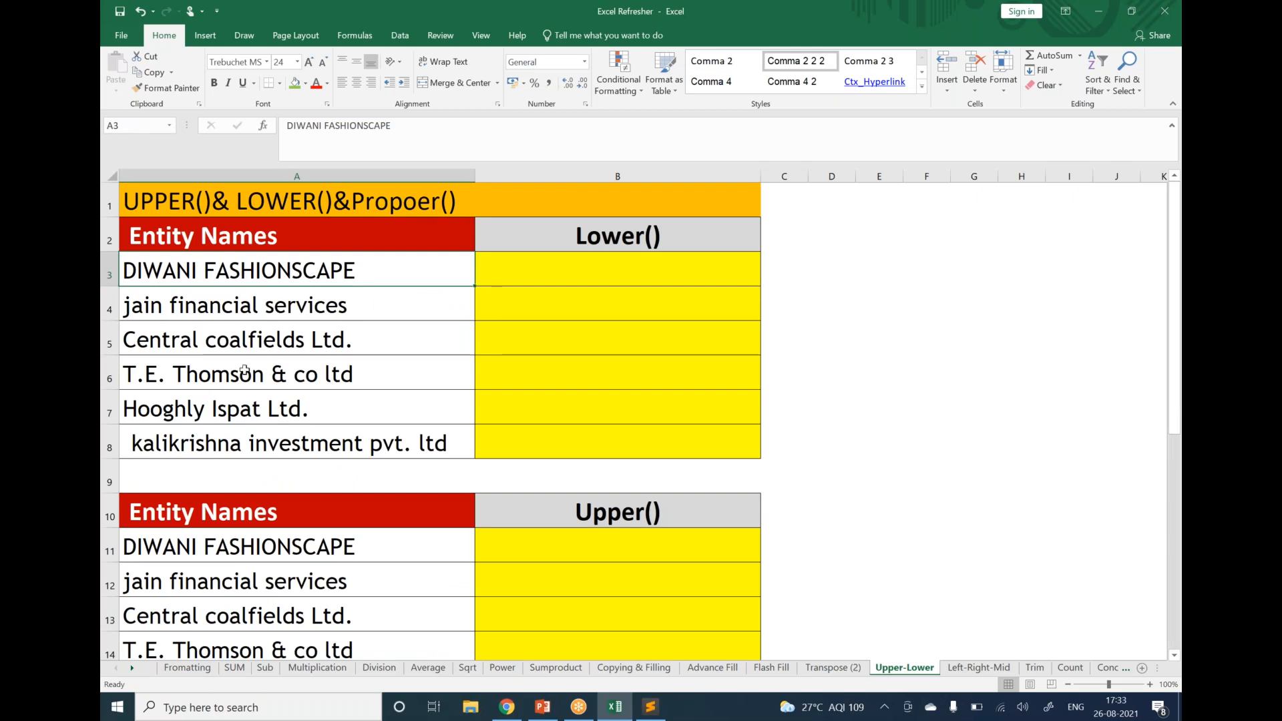
key("Right")
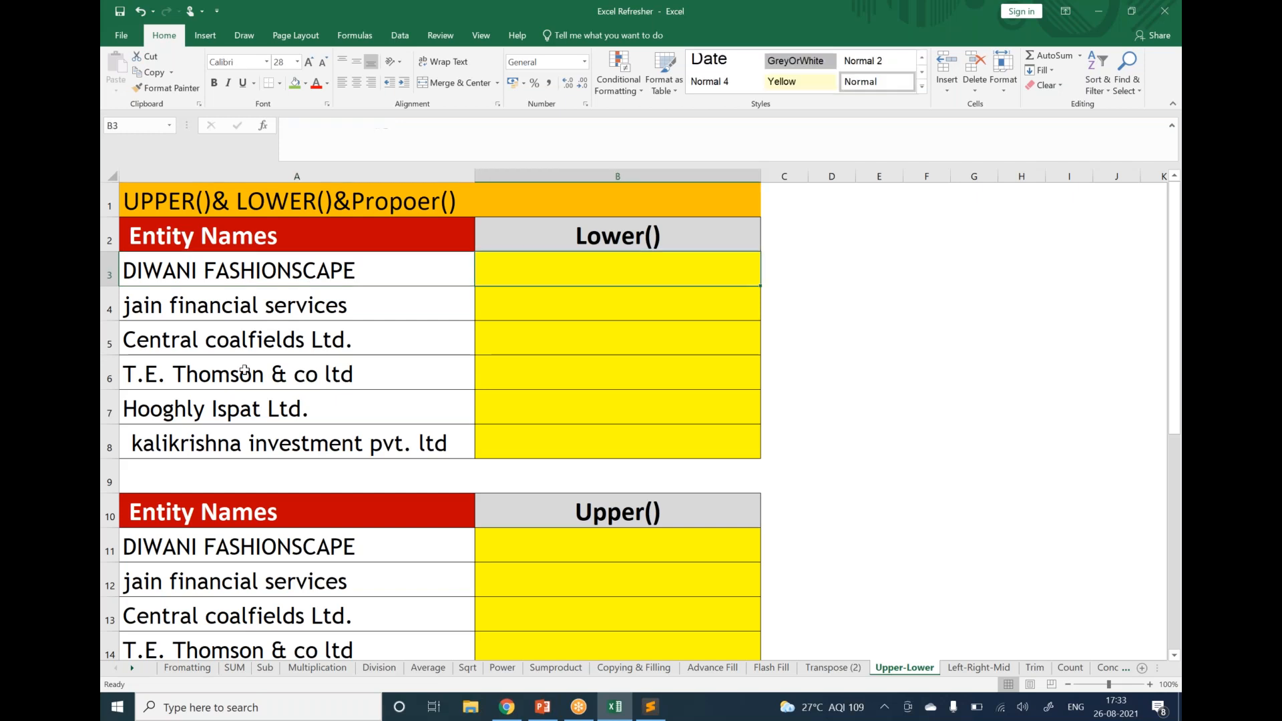
type("=")
key("Escape")
key("Right")
type("A")
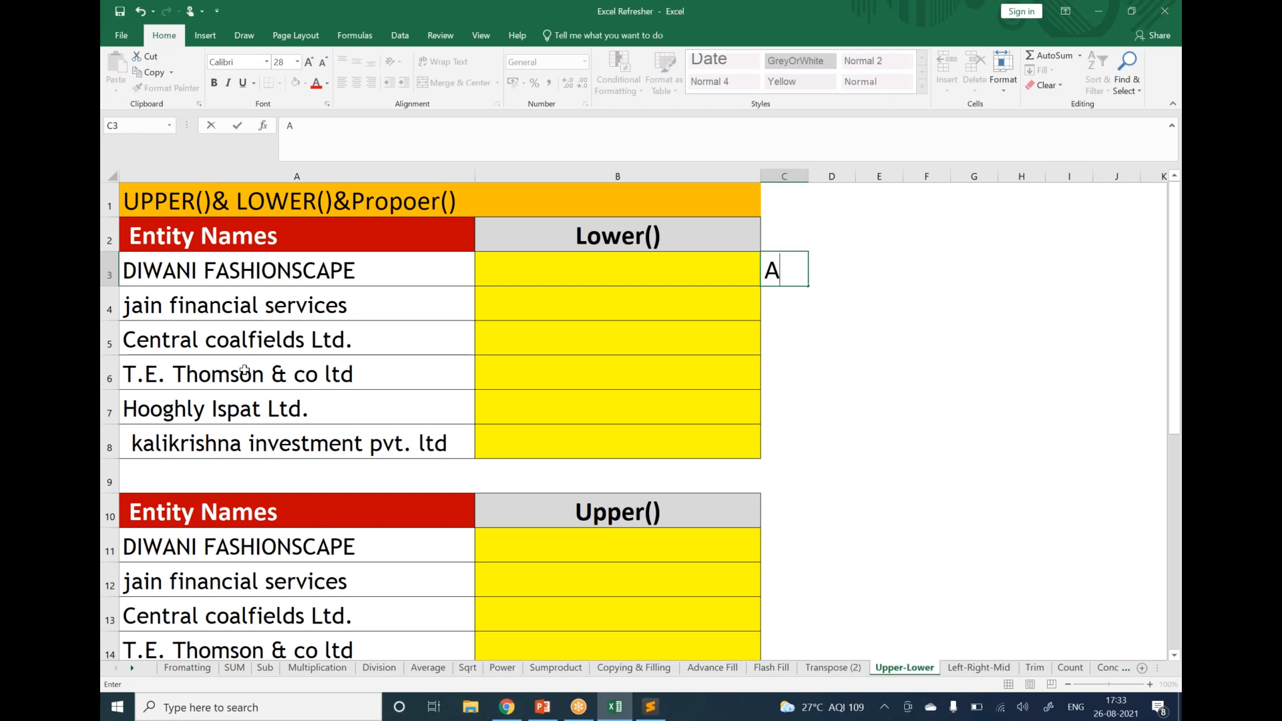
type("BCDE")
key("Return")
Step: Enter the lowercase sample text abcde in cell C4
key("Left")
type("a")
key("BackSpace")
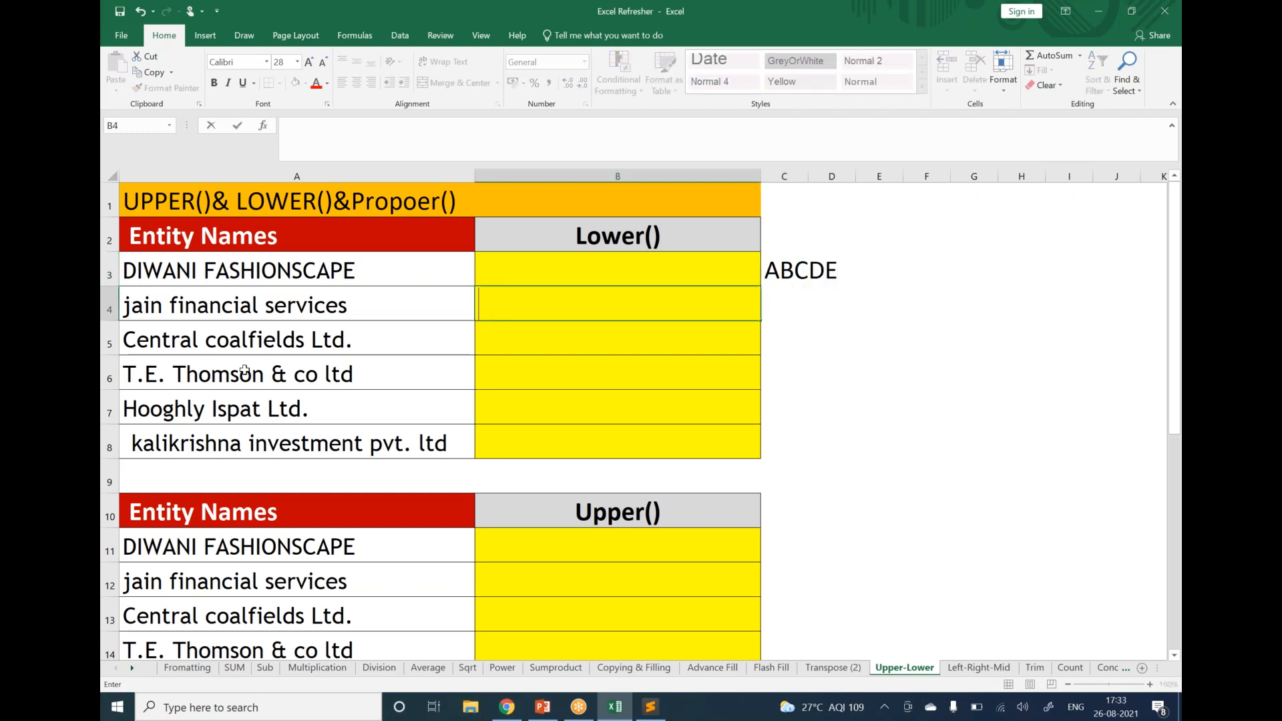
key("Right")
type("abcde")
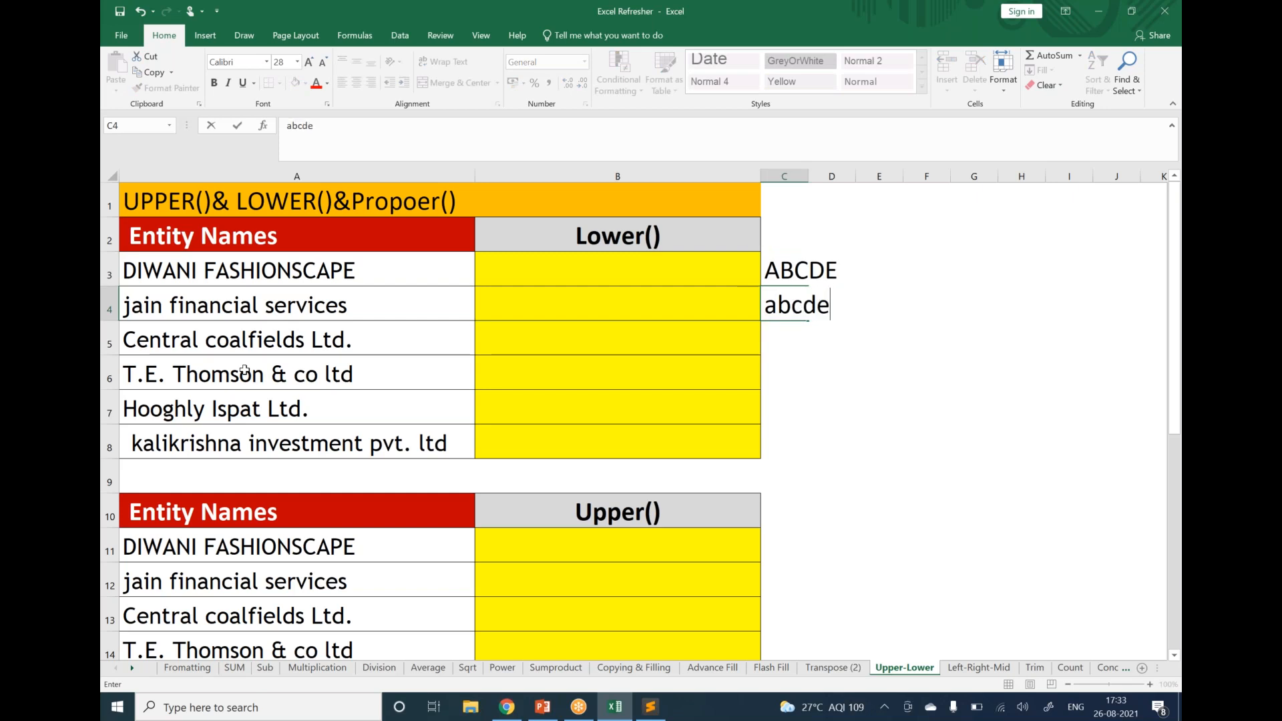
key("Left")
Step: Enter the formula =LOWER(A3) in cell B3 and compare its result with the original name in A3
key("Up")
type("=")
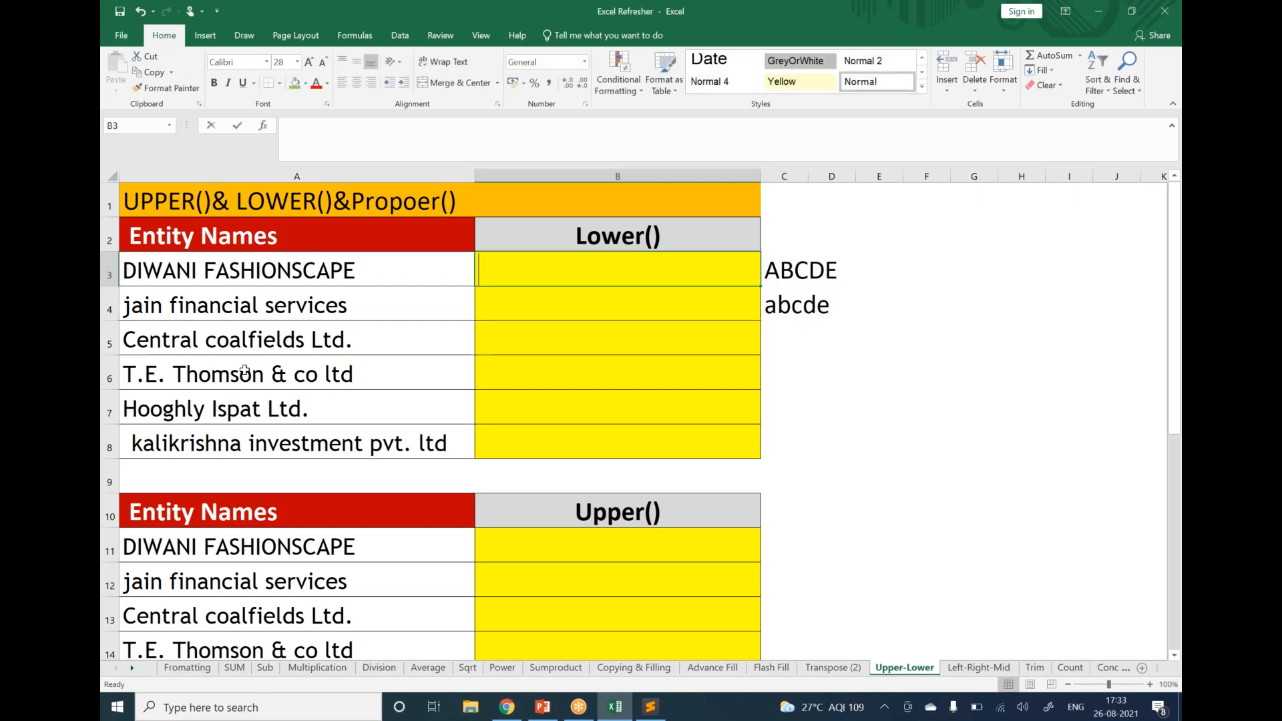
type("lower")
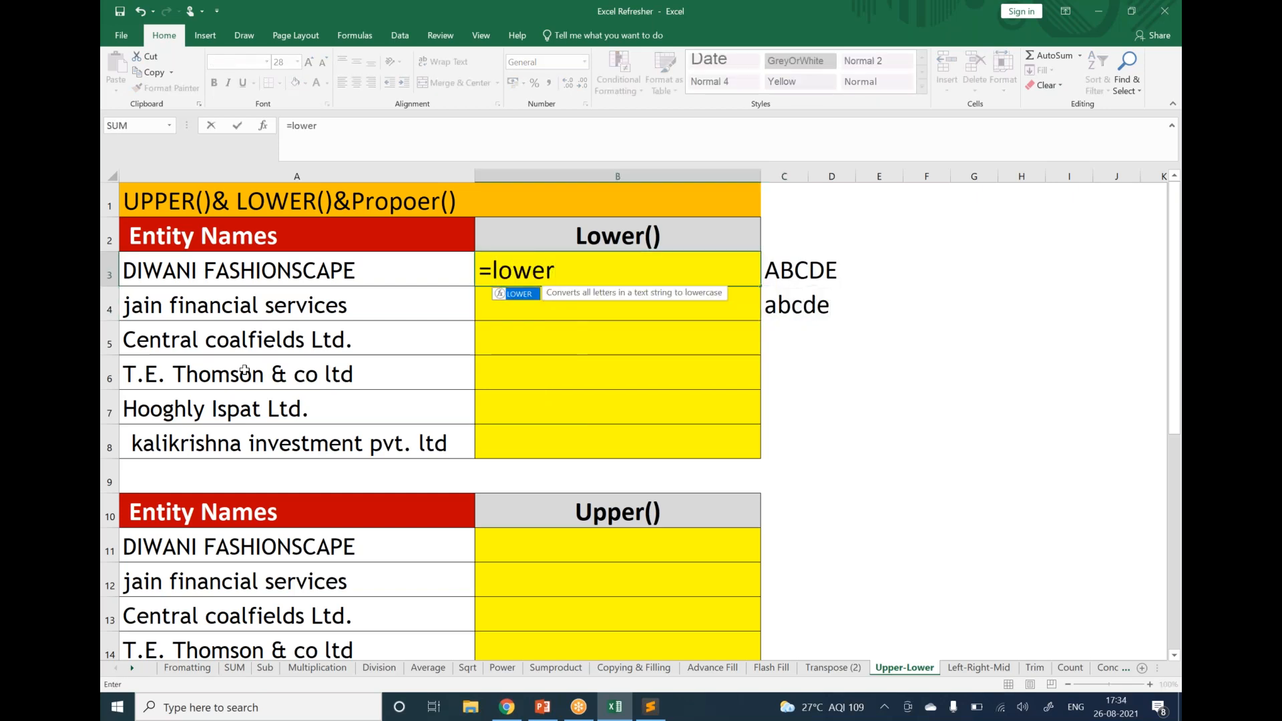
key("Tab")
left_click(201, 280)
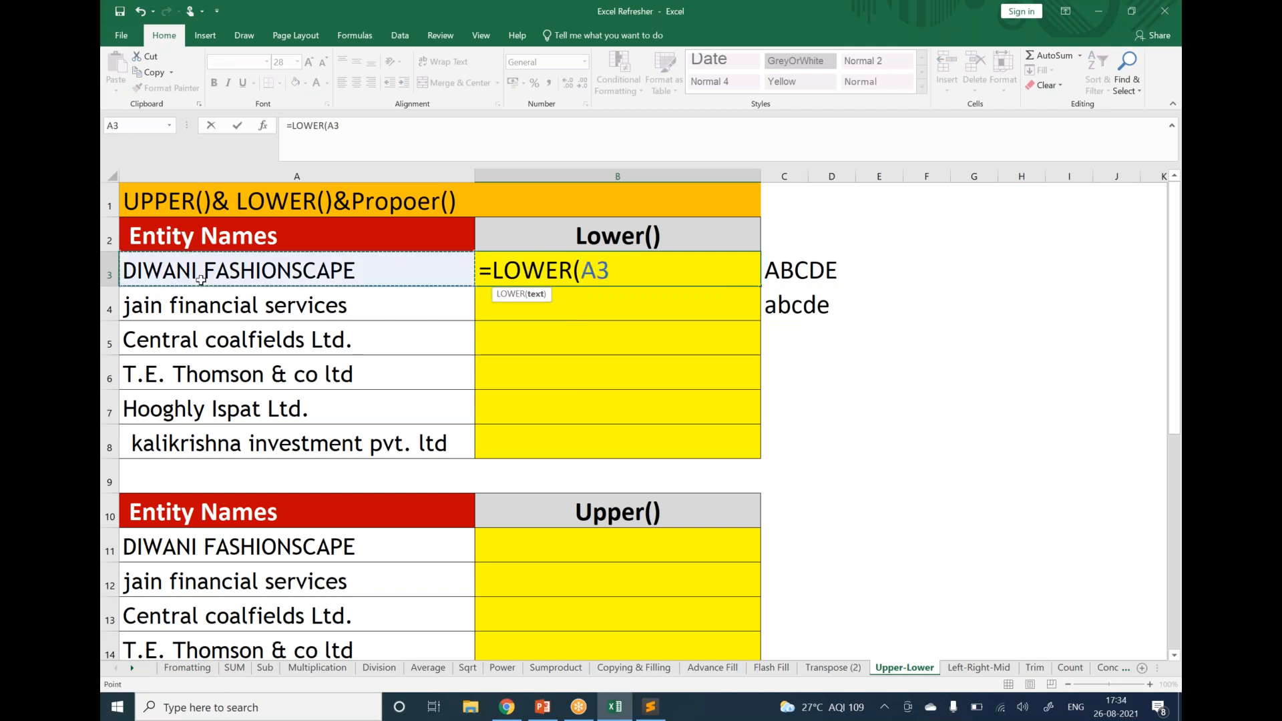
type(")")
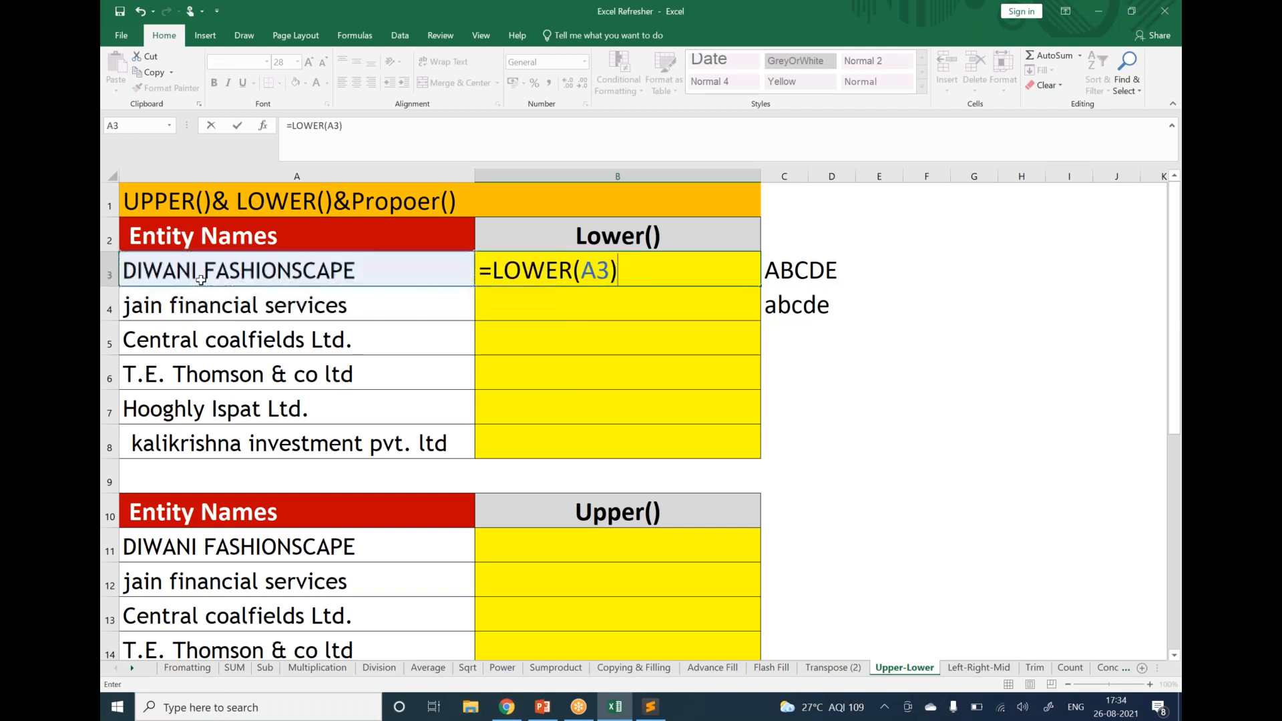
key("Return")
left_click(201, 279)
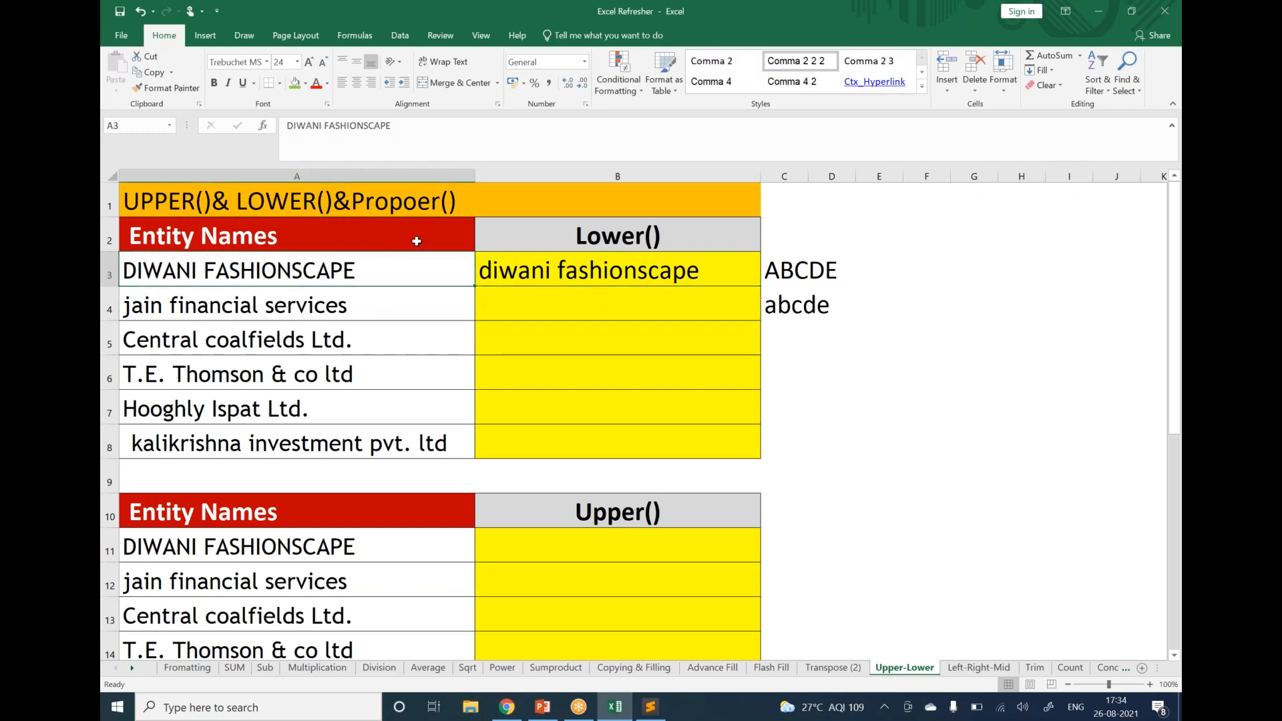
left_click(491, 262)
Step: Enter the formula =LOWER(A5) in cell B5 and select that cell to check it
left_click(682, 318)
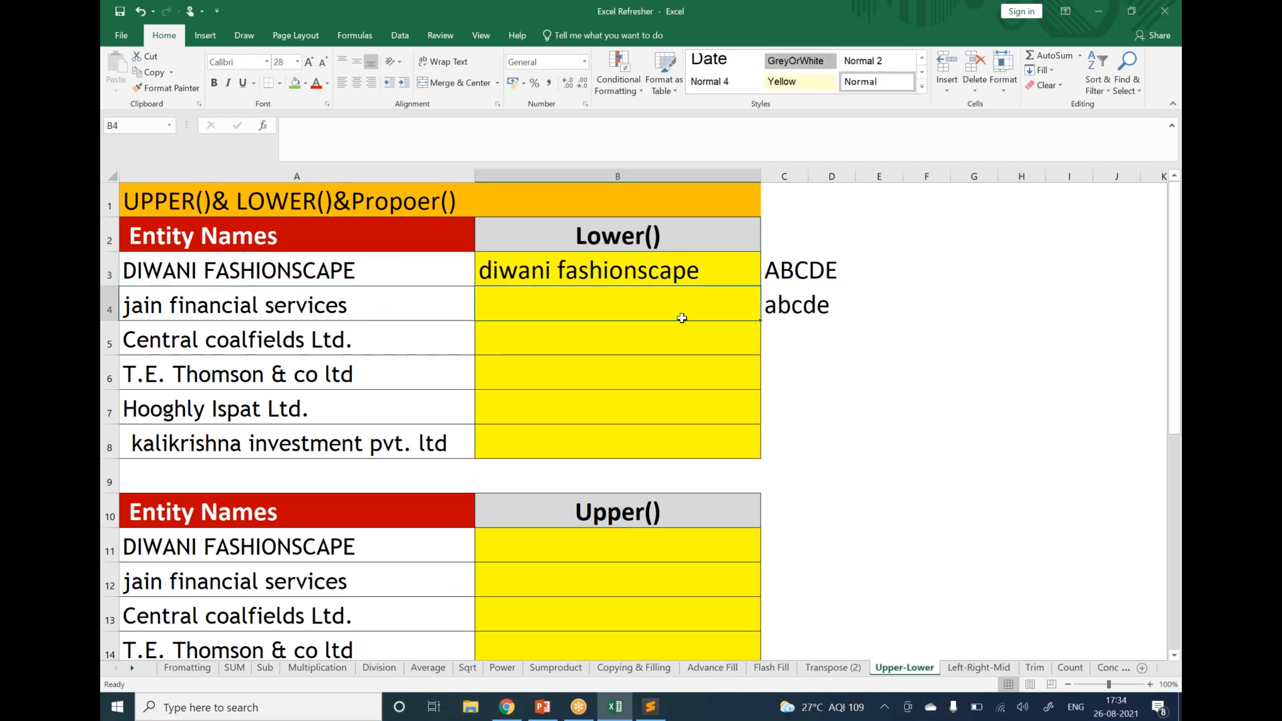
scroll(682, 325, "down", 1)
scroll(644, 409, "up", 1)
left_click(142, 341)
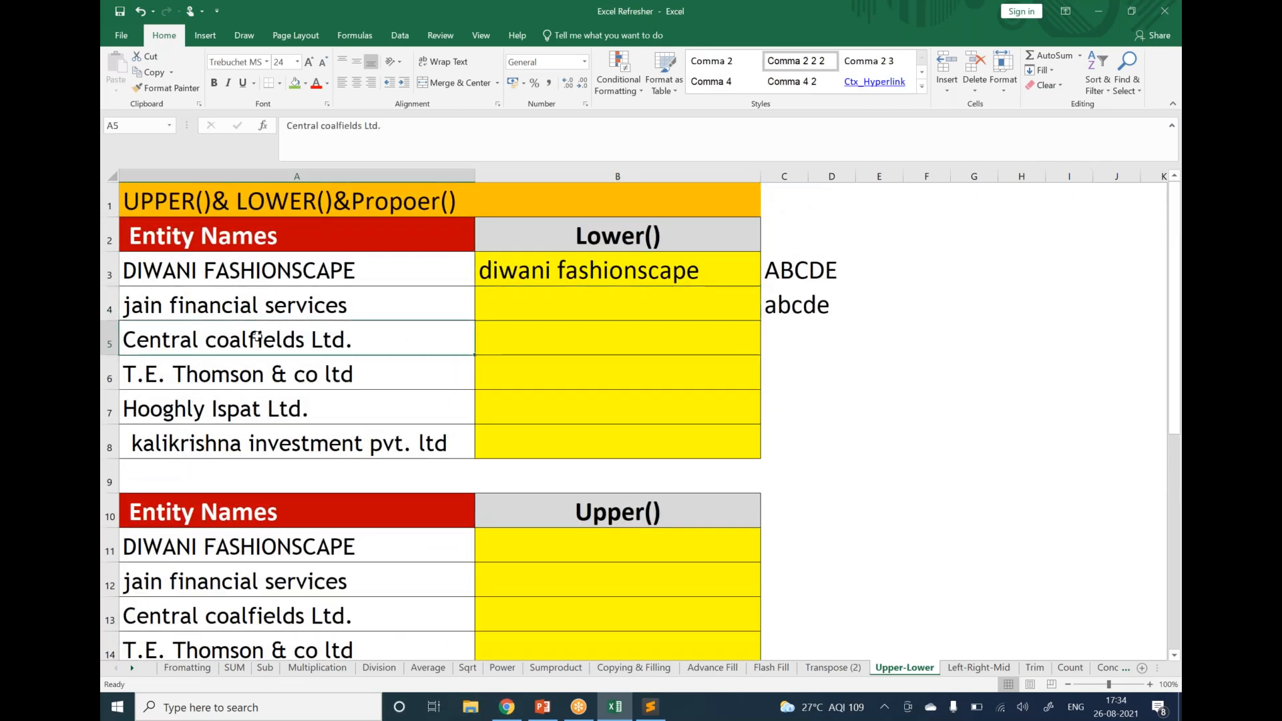
left_click(543, 341)
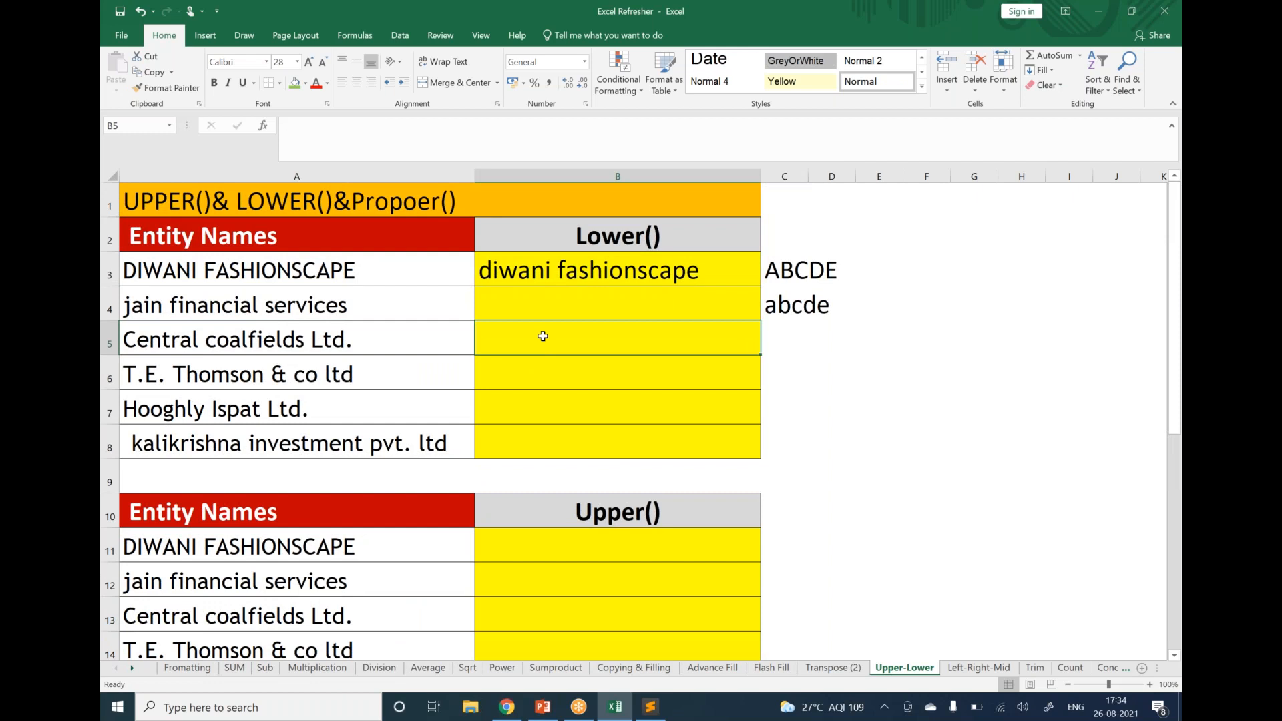
type("=lowe")
key("Tab")
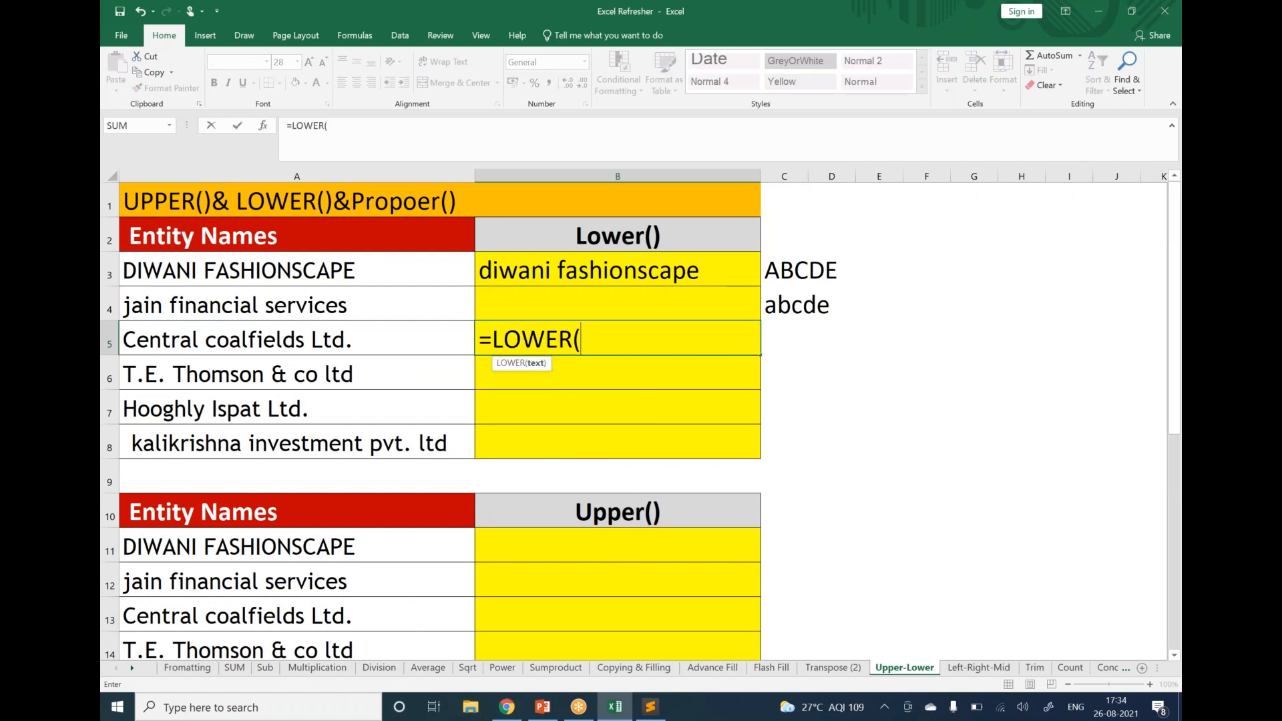
left_click(372, 335)
type(")")
key("Return")
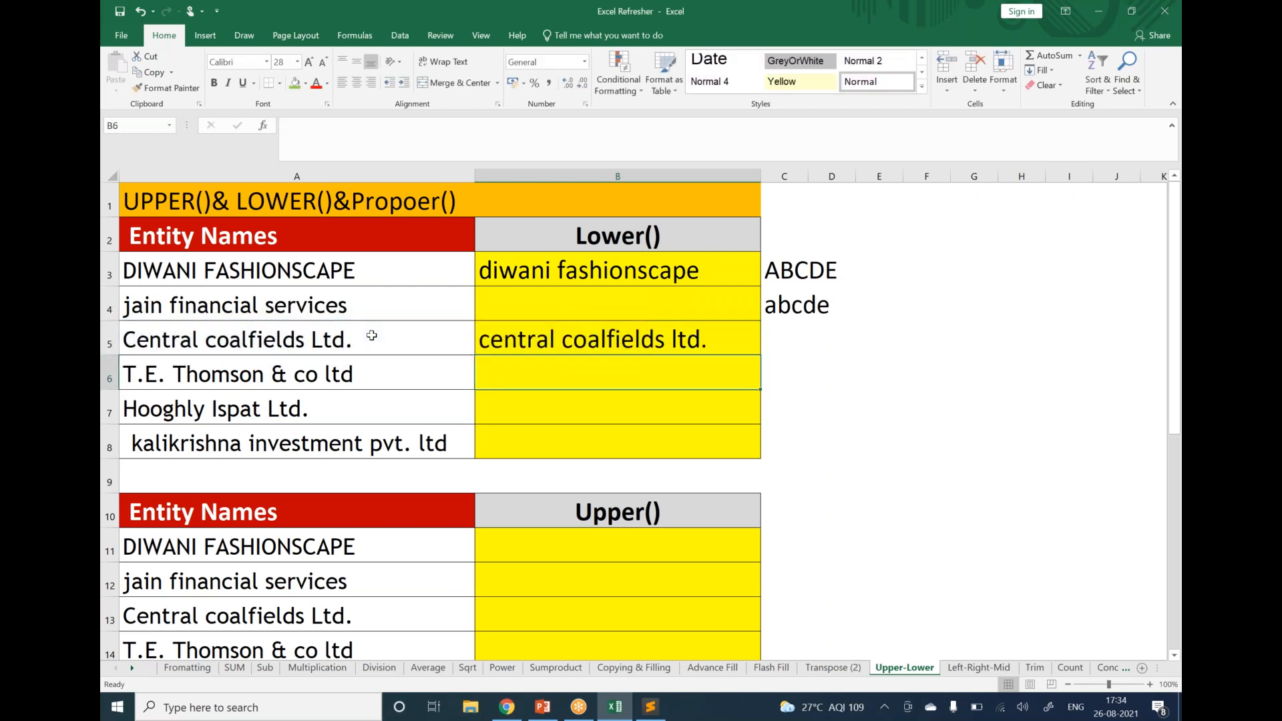
left_click(547, 338)
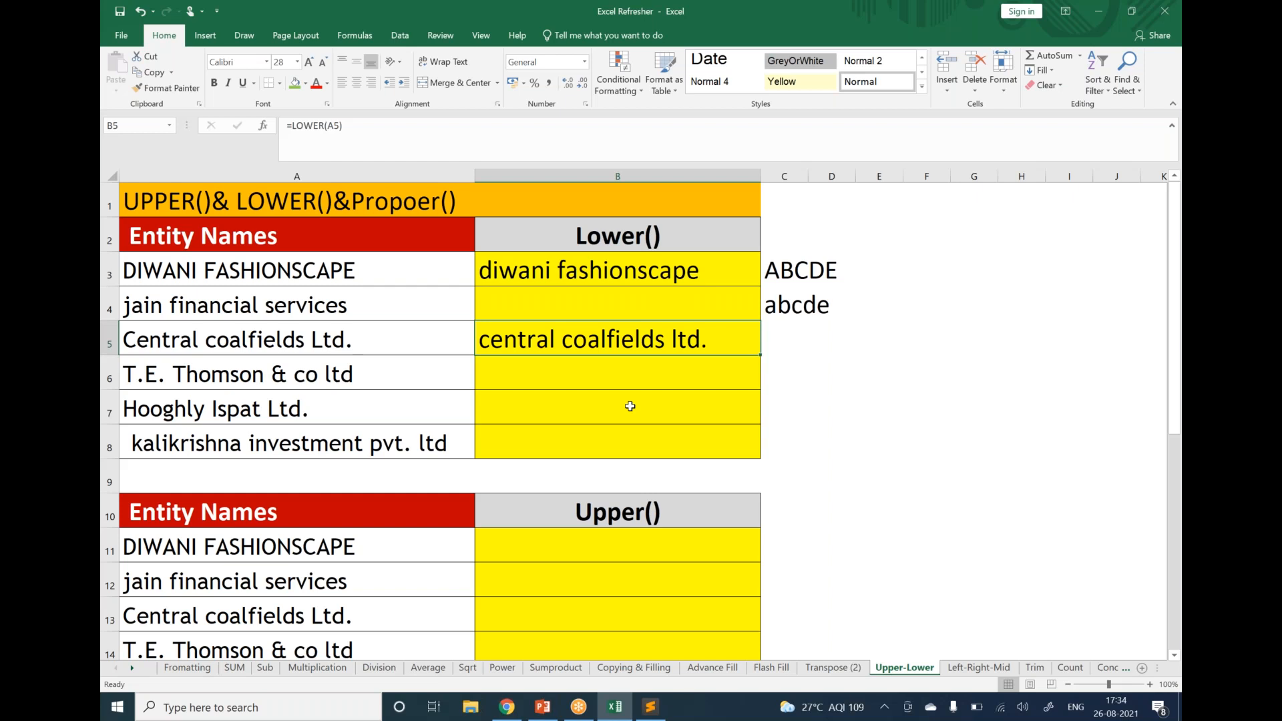
Step: Enter the formula =UPPER(A16) in cell B16 of the Upper() column and select that cell to check it
scroll(628, 405, "down", 4)
scroll(363, 406, "up", 1)
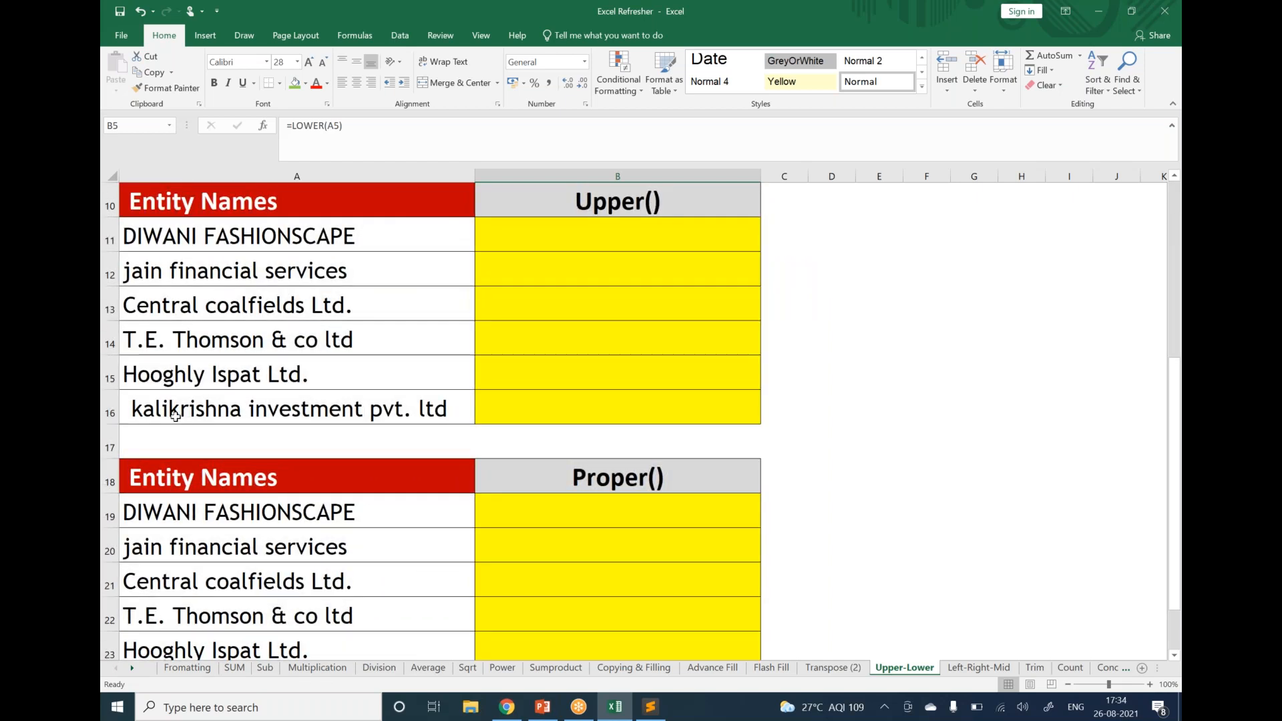
left_click(176, 417)
left_click(512, 400)
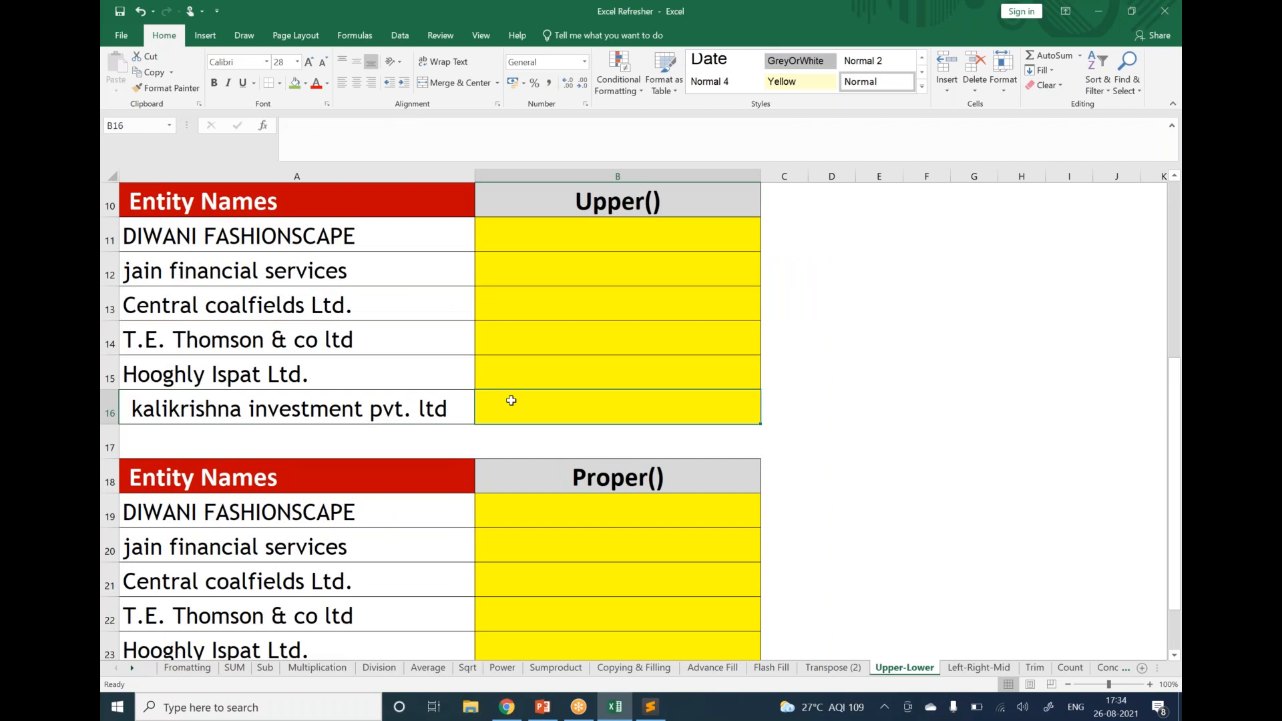
type("=upper")
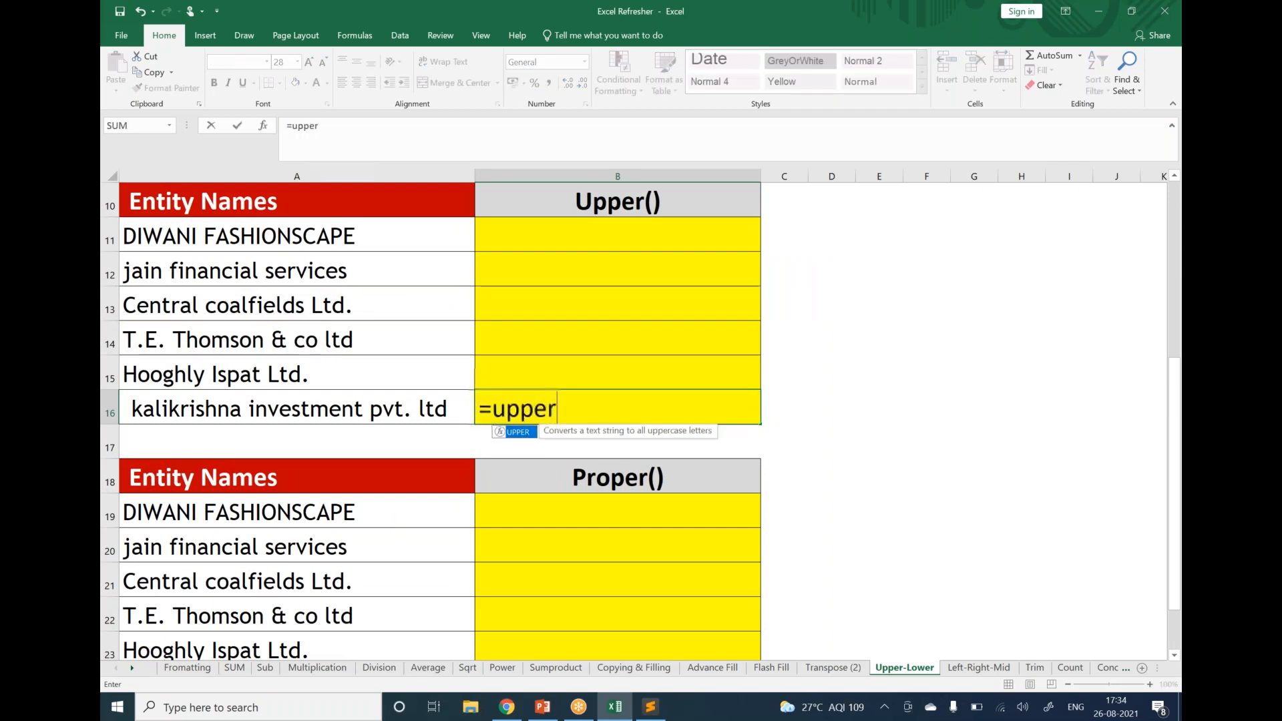
key("Tab")
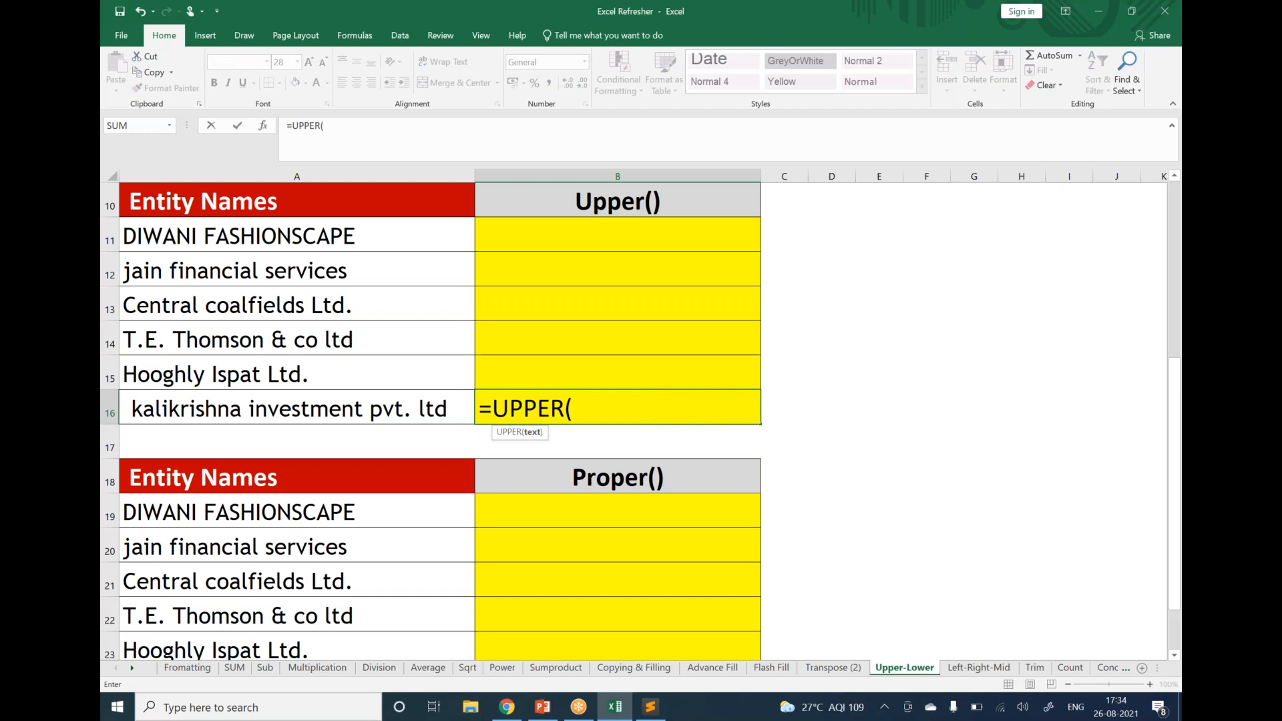
left_click(361, 401)
type(")")
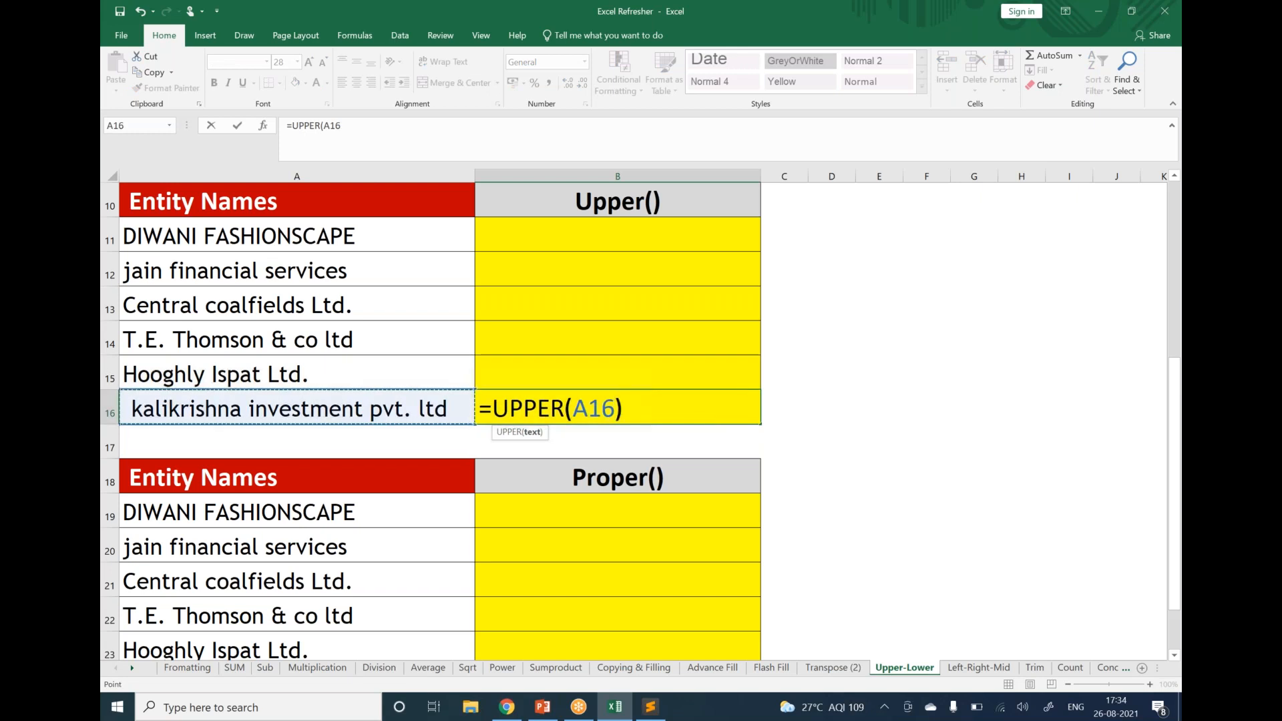
key("Return")
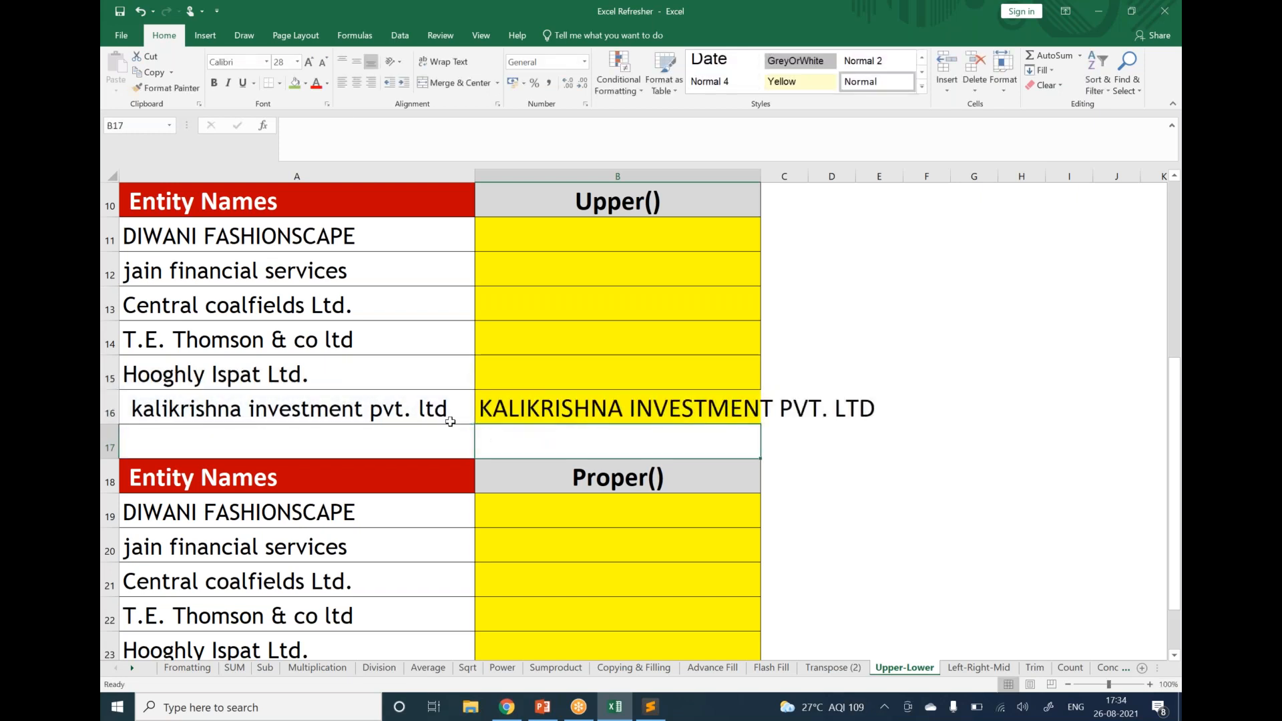
left_click(533, 410)
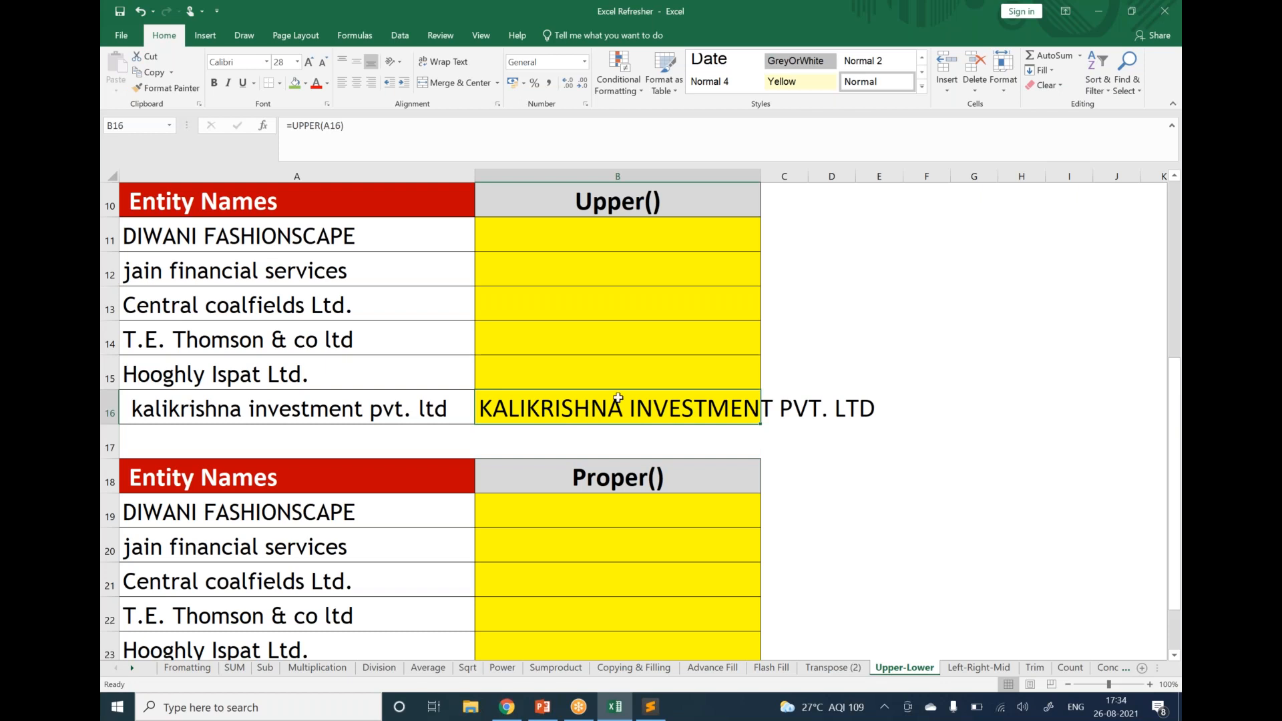
Step: Examine the two words and their initial letters in the entity name in A19 of the Proper() table
left_click(791, 409)
scroll(709, 470, "down", 2)
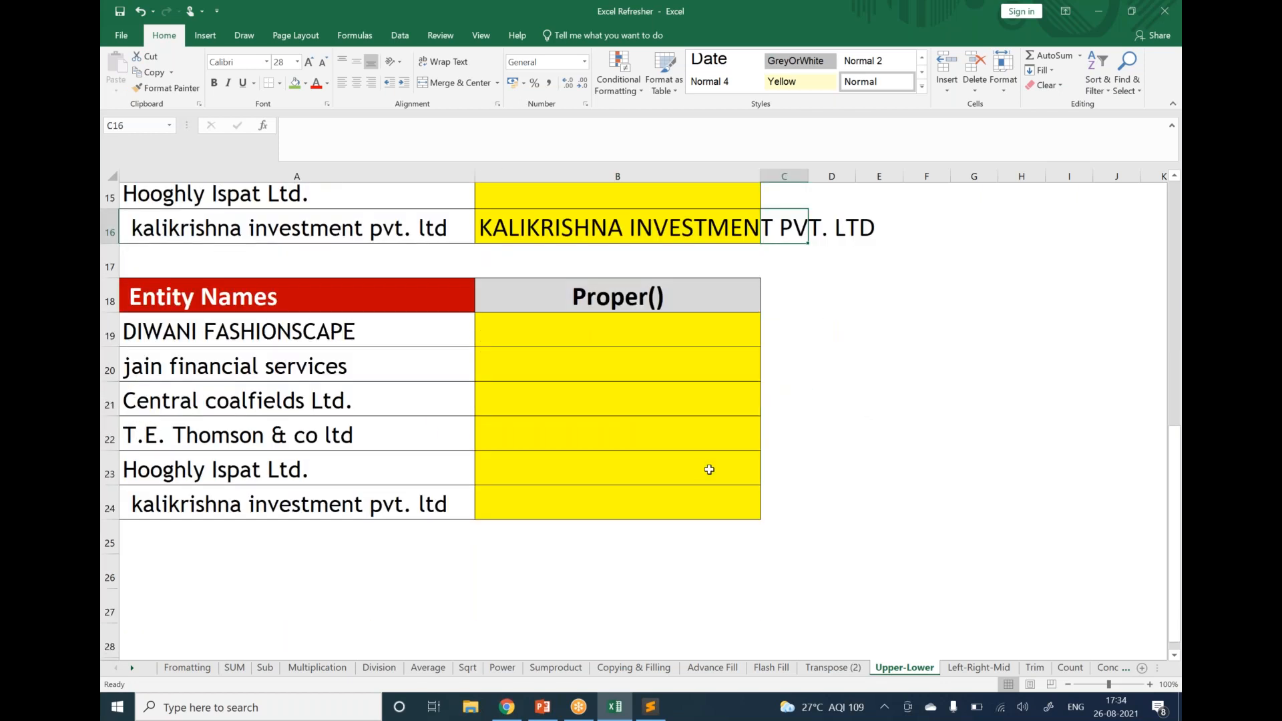
left_click(208, 310)
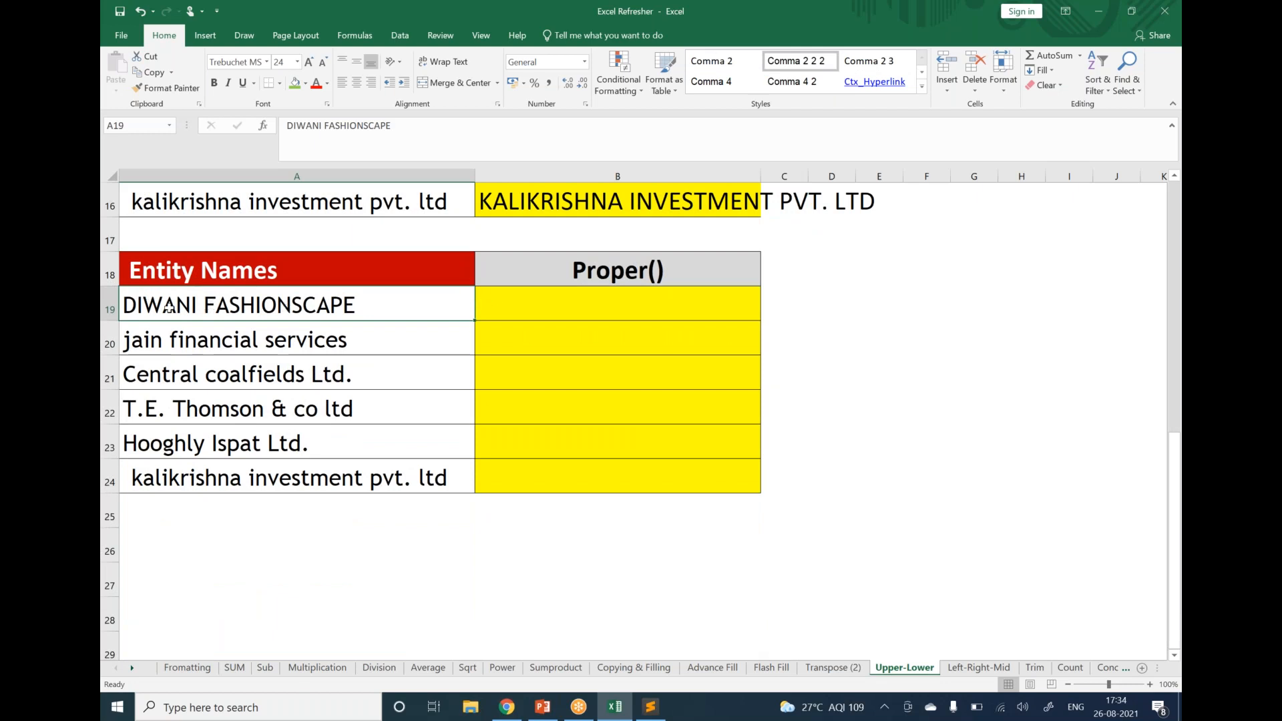
double_click(195, 305)
left_click_drag(198, 306, 124, 307)
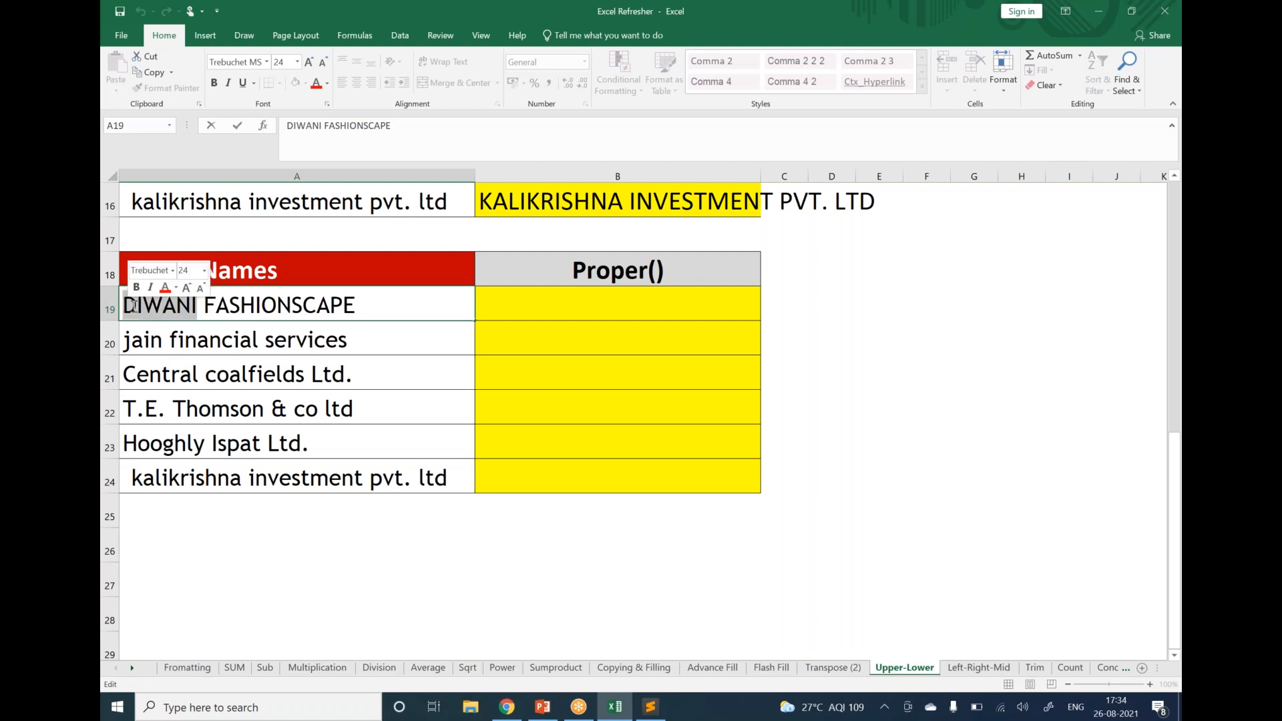
left_click(127, 305)
double_click(287, 305)
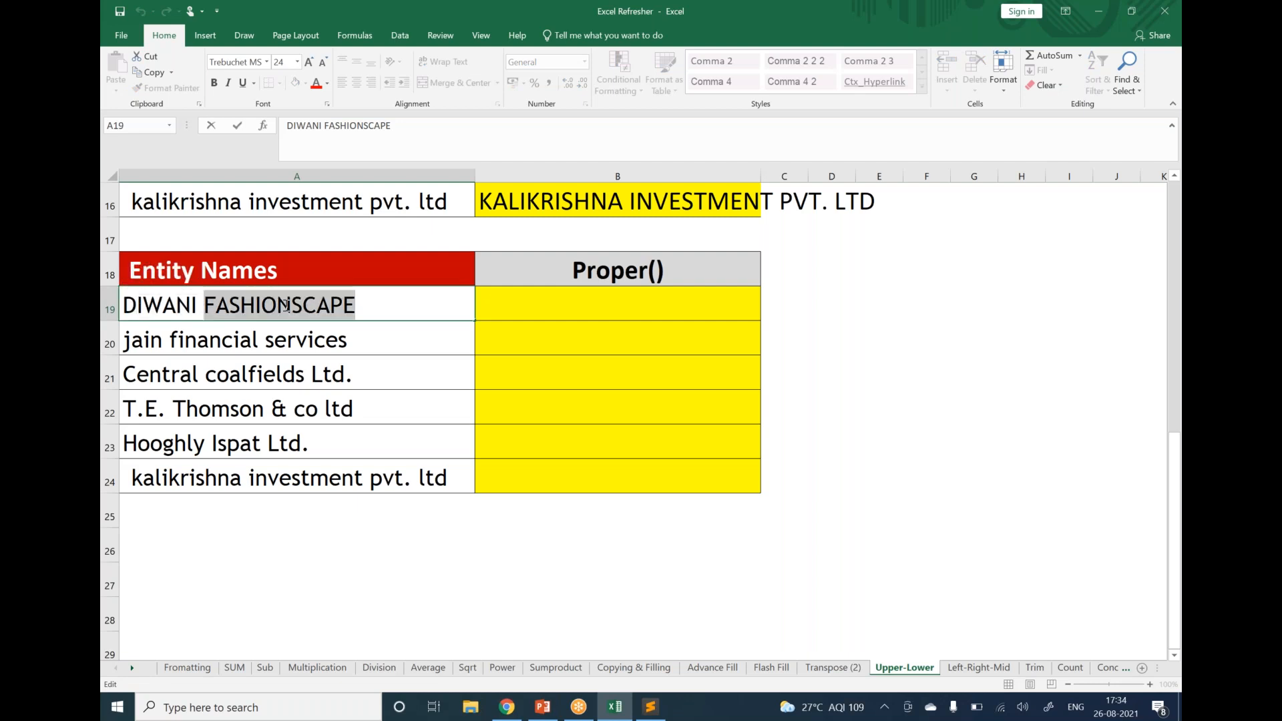
left_click_drag(203, 305, 215, 305)
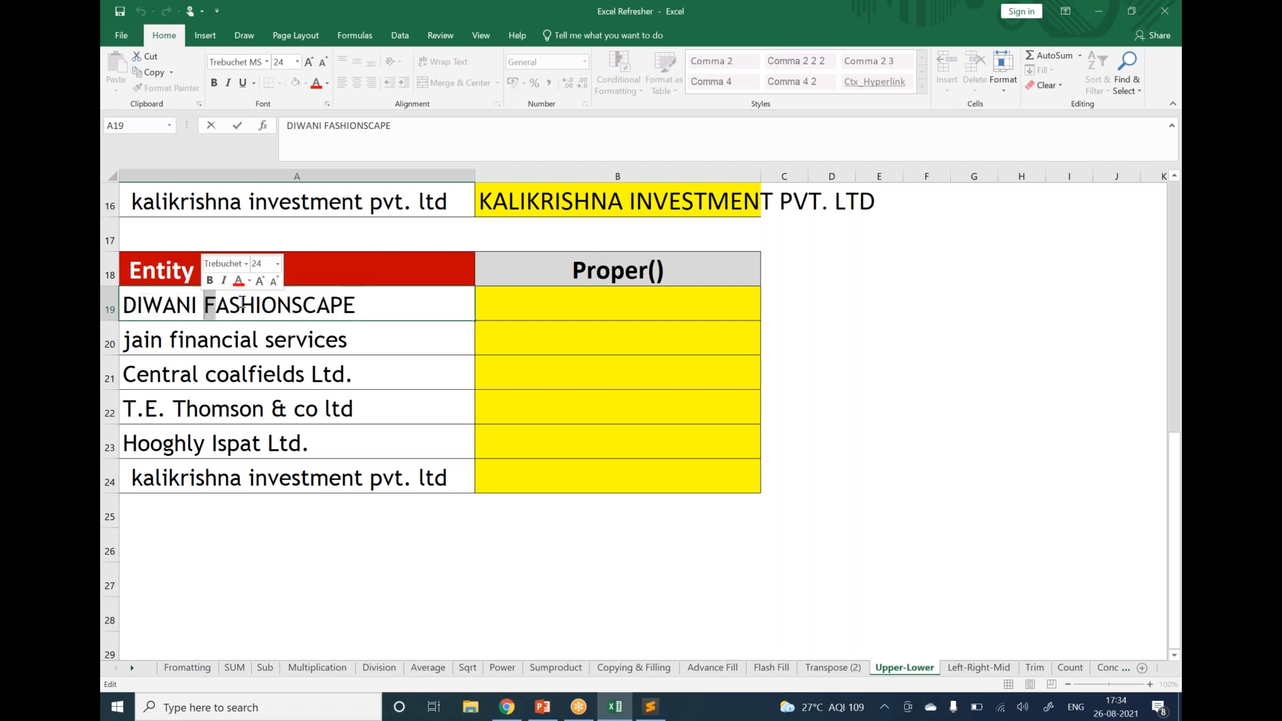
Step: Enter the formula =PROPER(A19) in cell B19 of the Proper() column
left_click(542, 297)
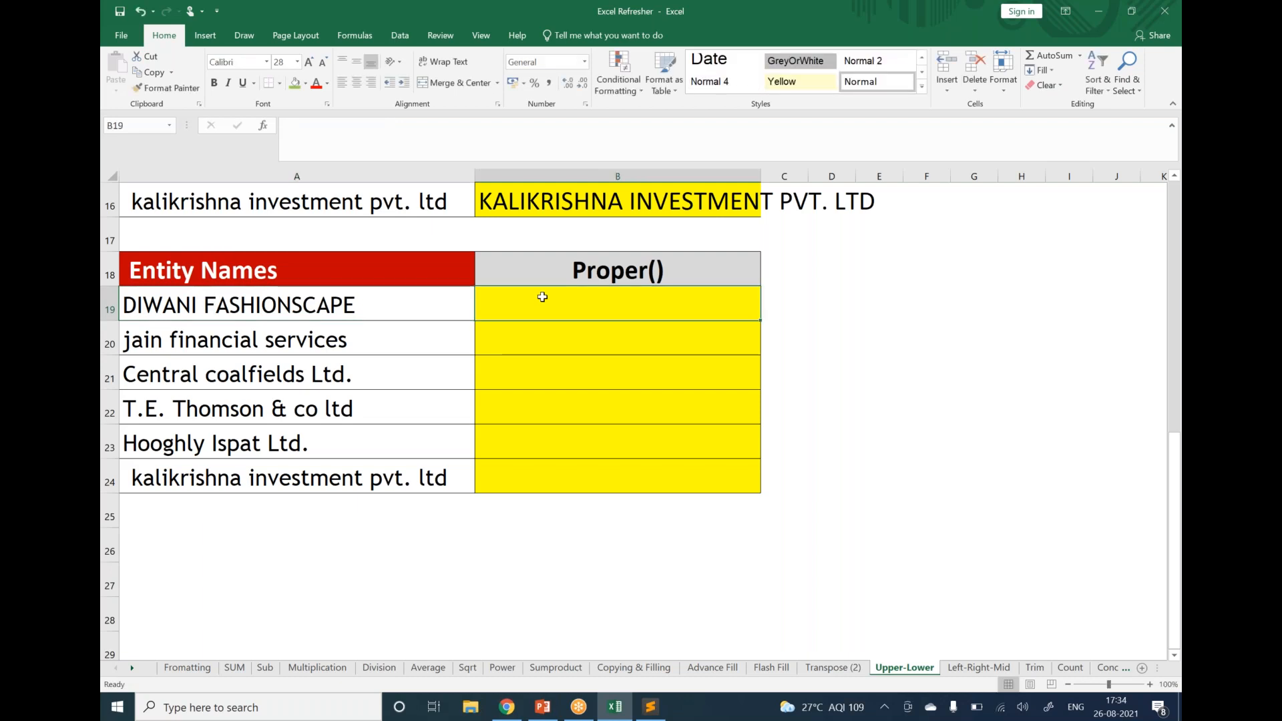
type("=pr")
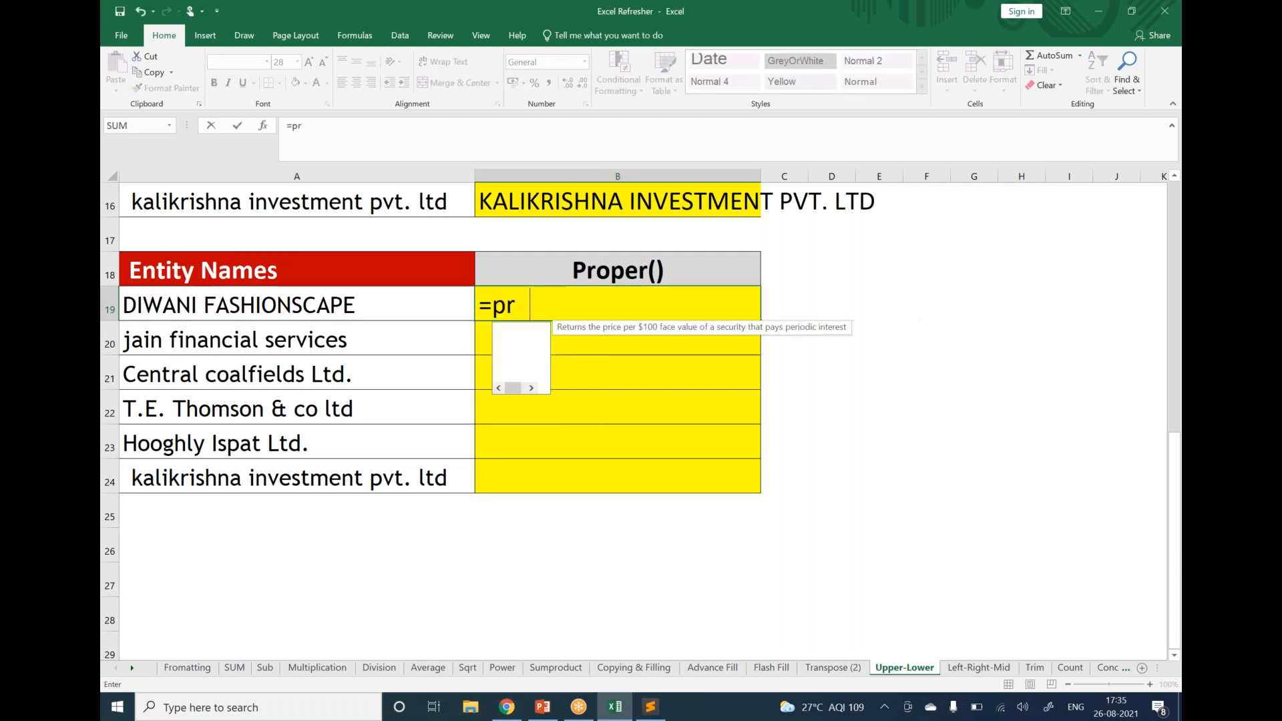
type("oper")
key("Tab")
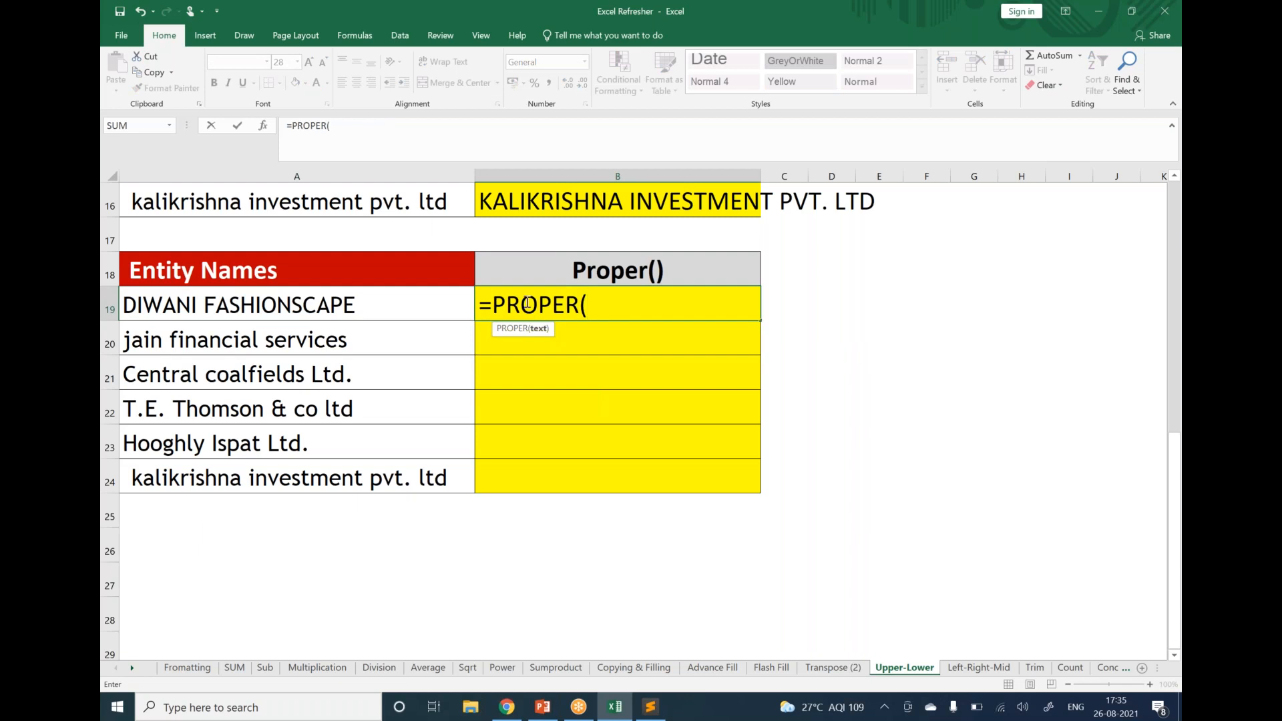
left_click(442, 312)
type(")")
key("Return")
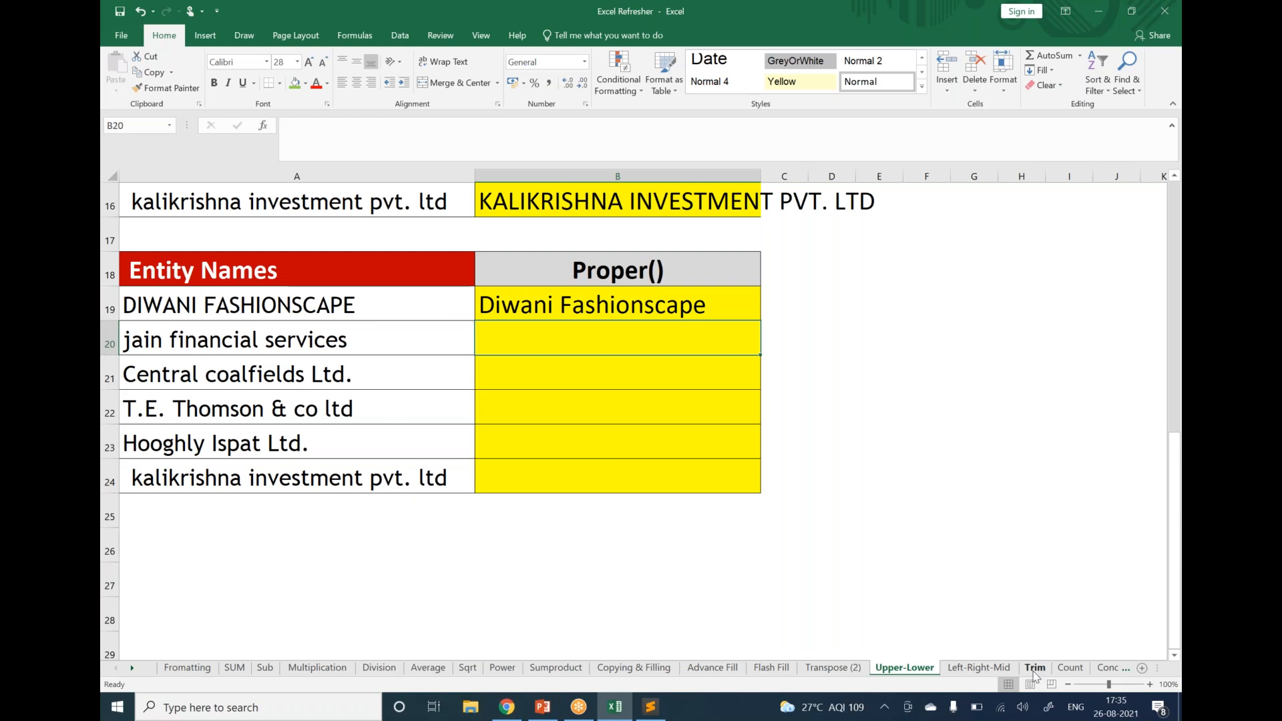
Step: Switch to the Trim sheet and enter the note "trim cuts all the unwanted spaces" in cell B11
left_click(991, 672)
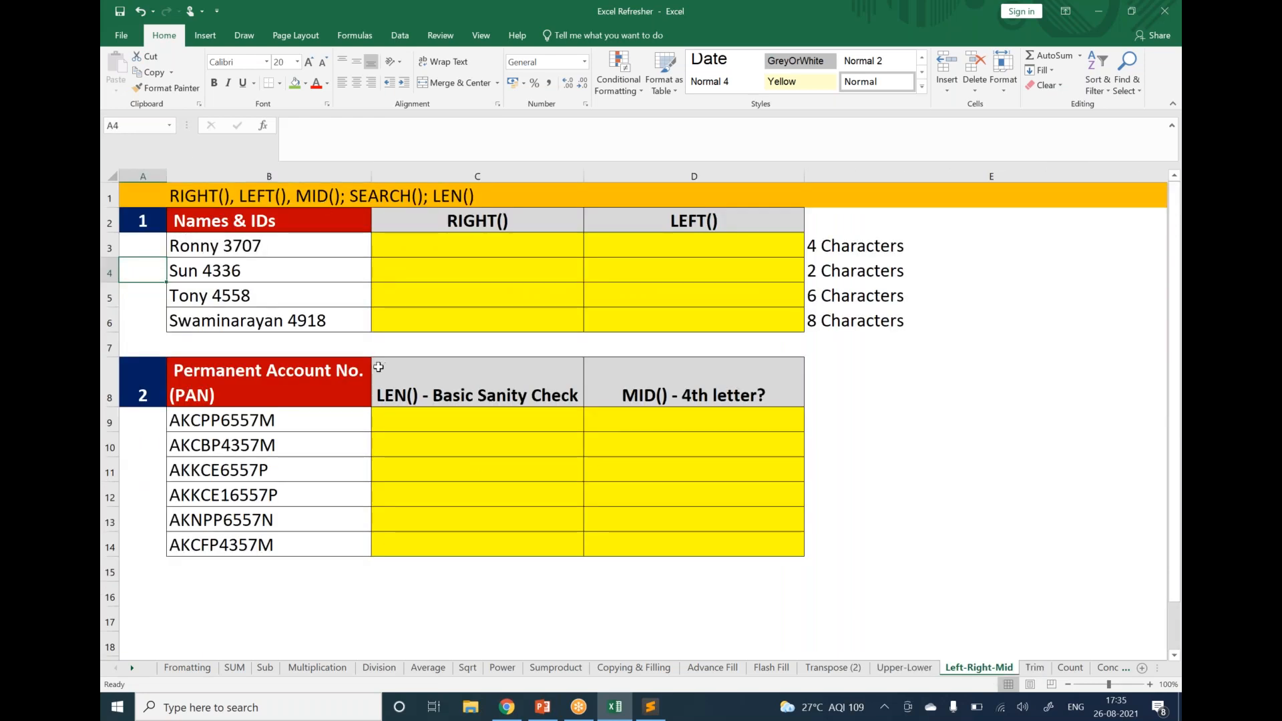
left_click(1035, 668)
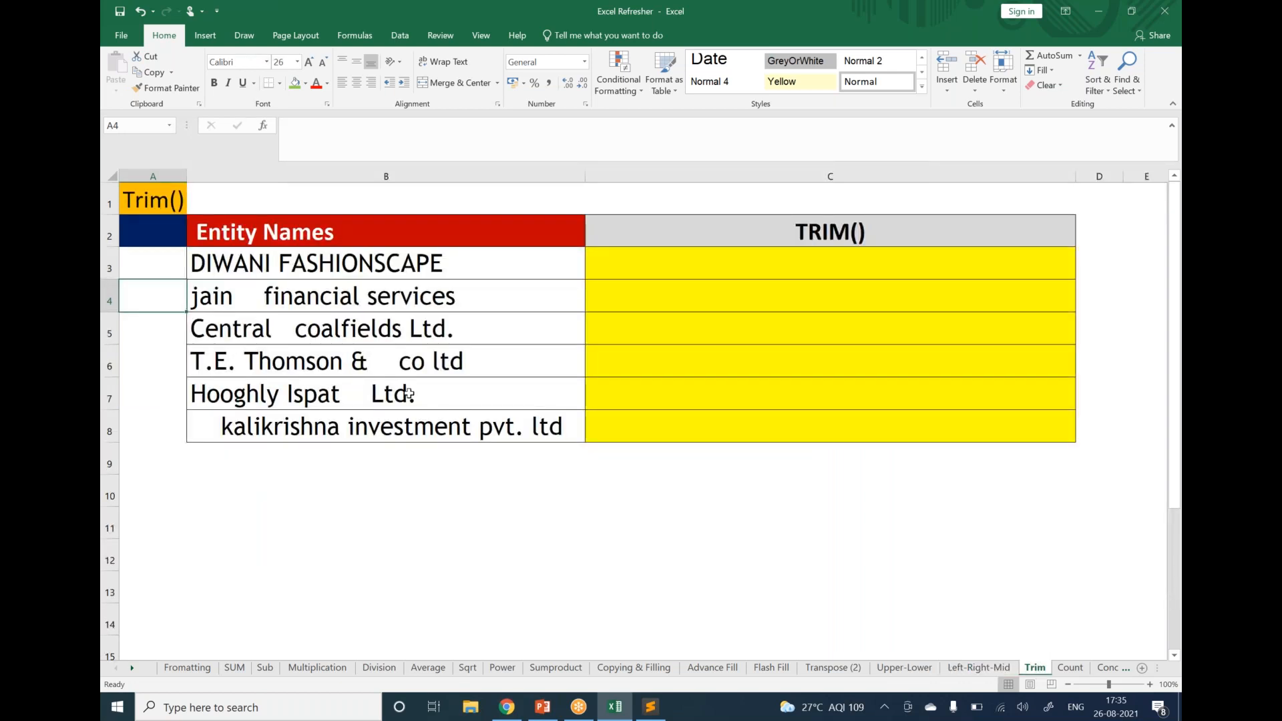
left_click(386, 513)
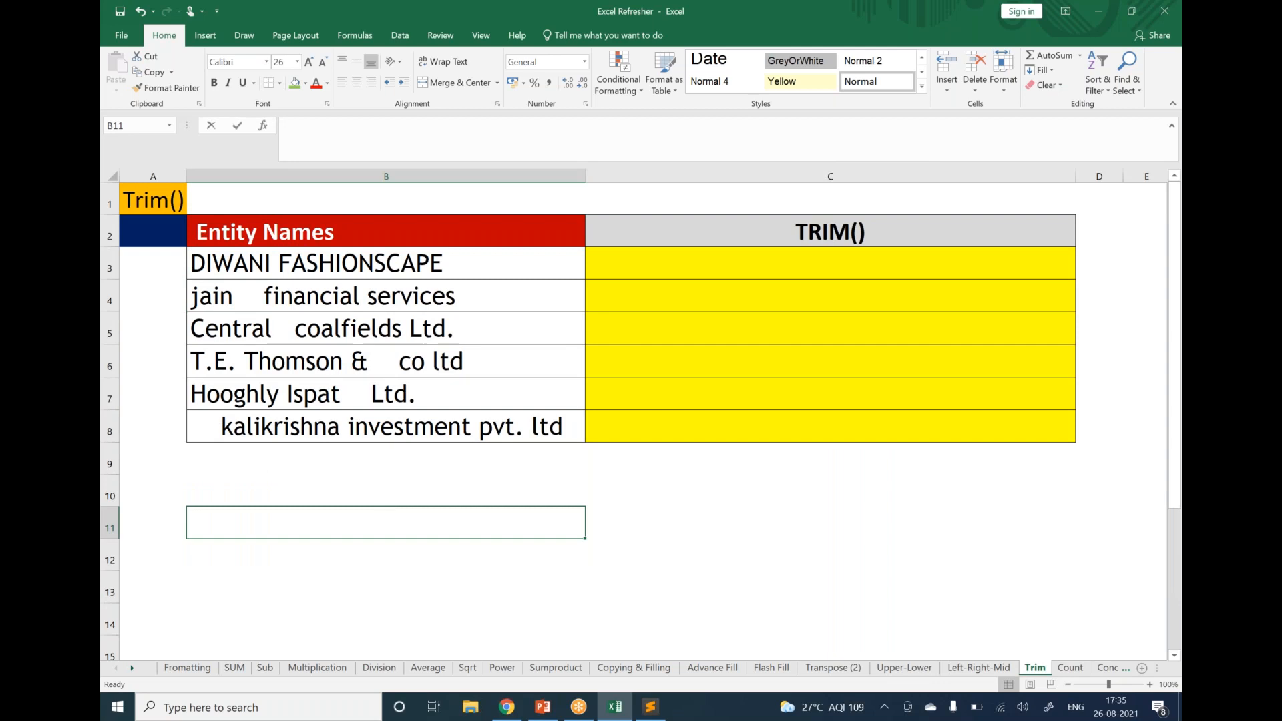
type("trim")
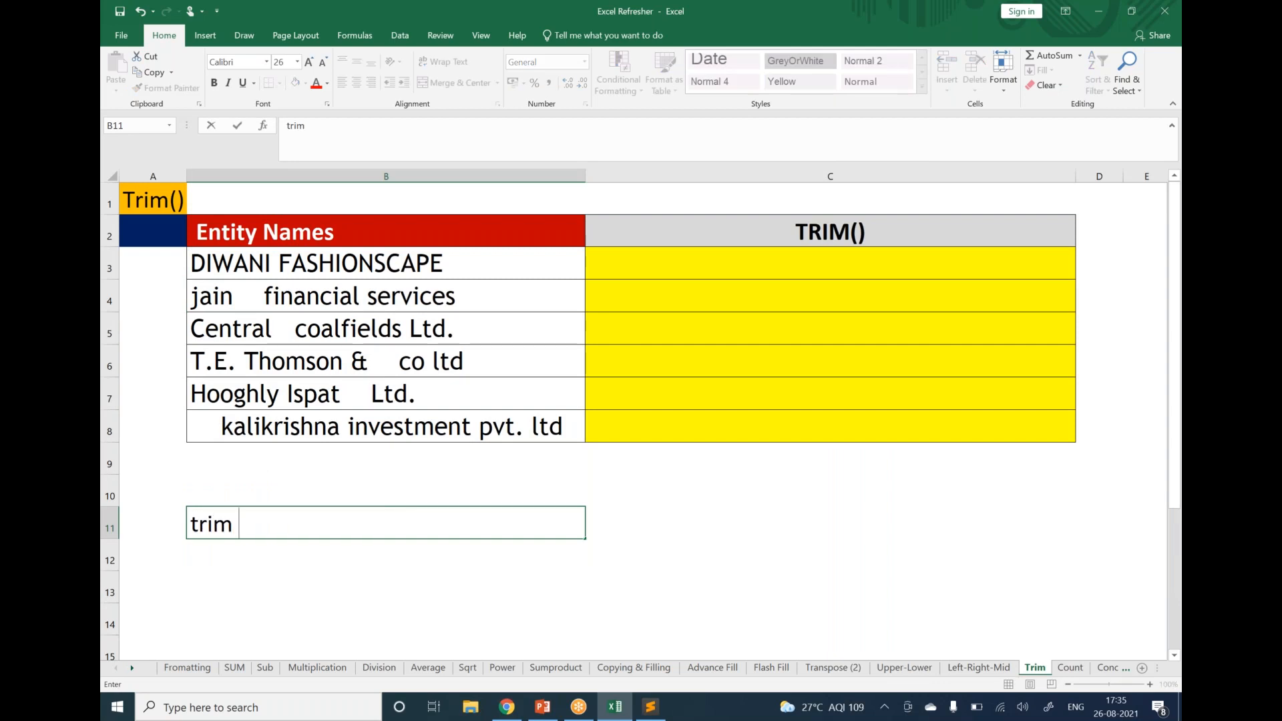
type(" cuts al")
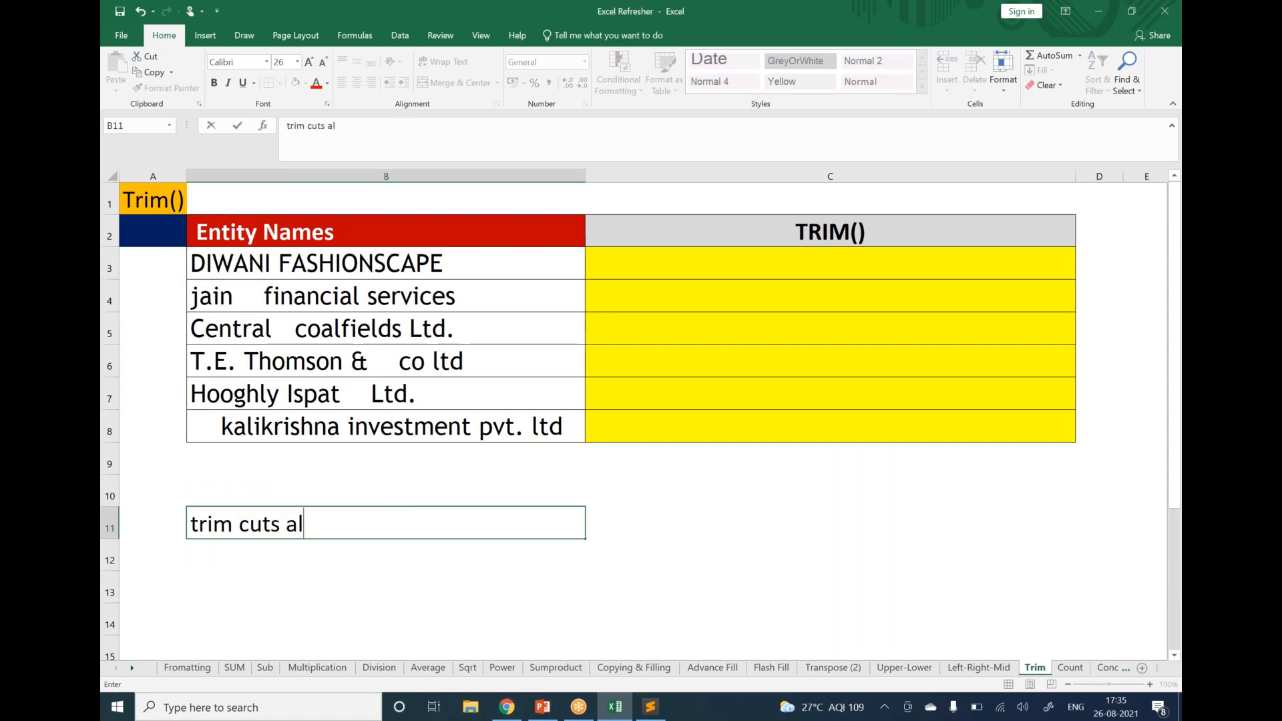
type("l the unw")
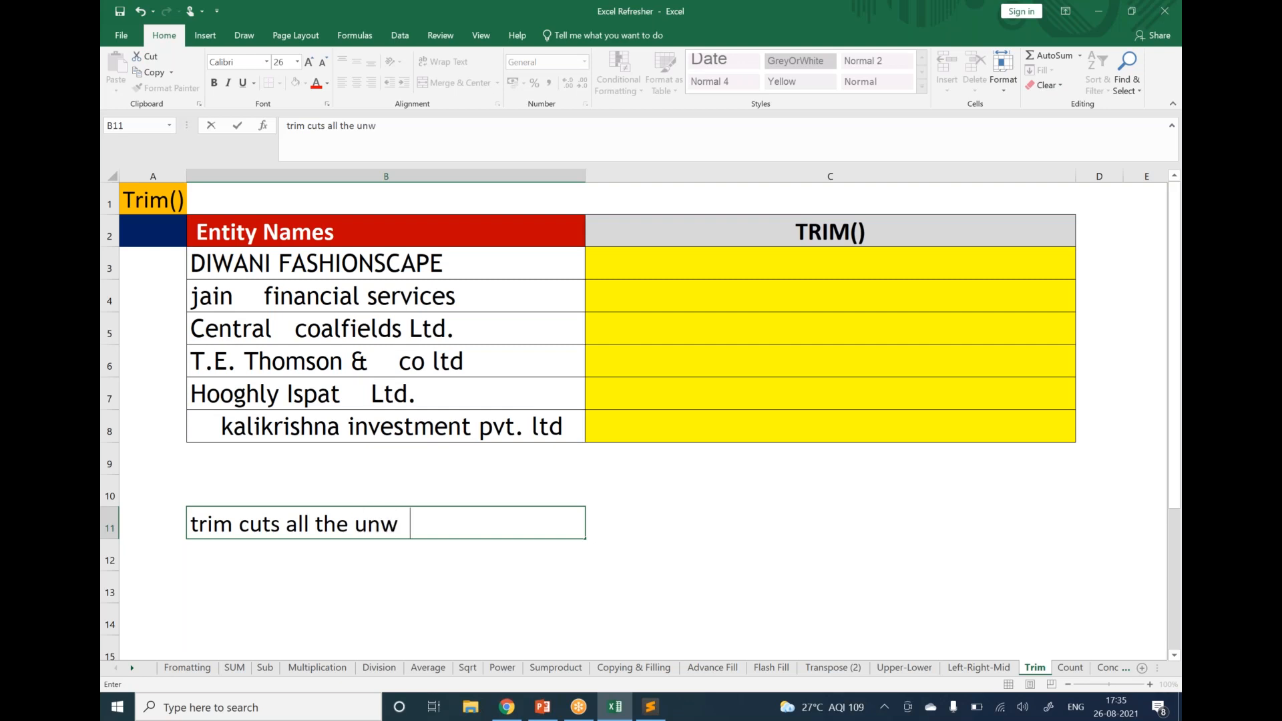
type("anted spaces")
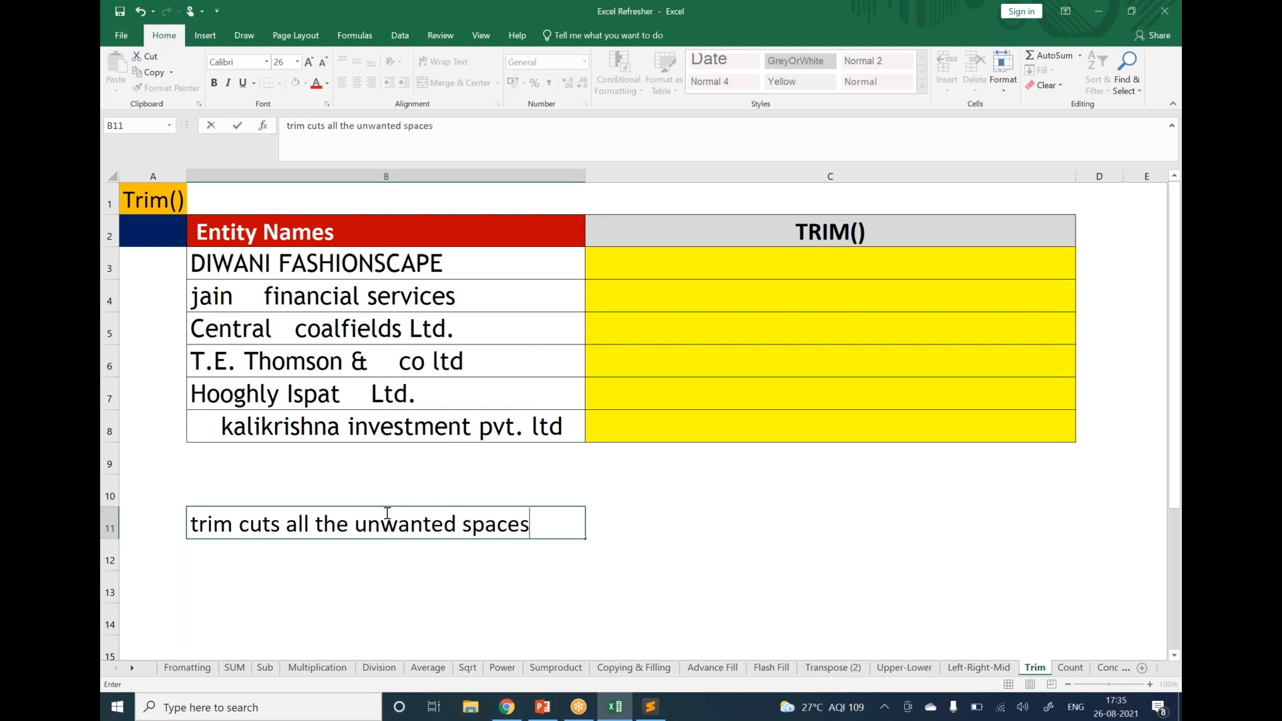
key("Return")
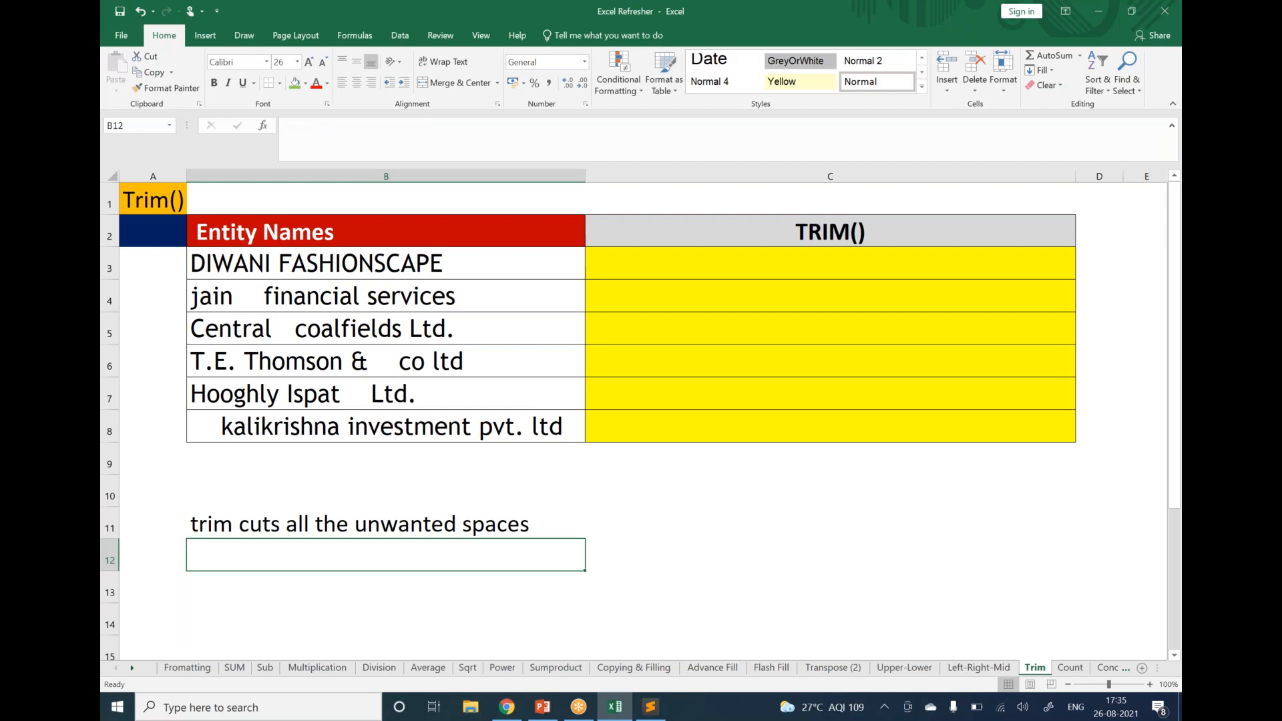
Step: Highlight the extra spaces in the entity name in B4 and enter the formula =TRIM(B4) in cell C4
left_click(321, 254)
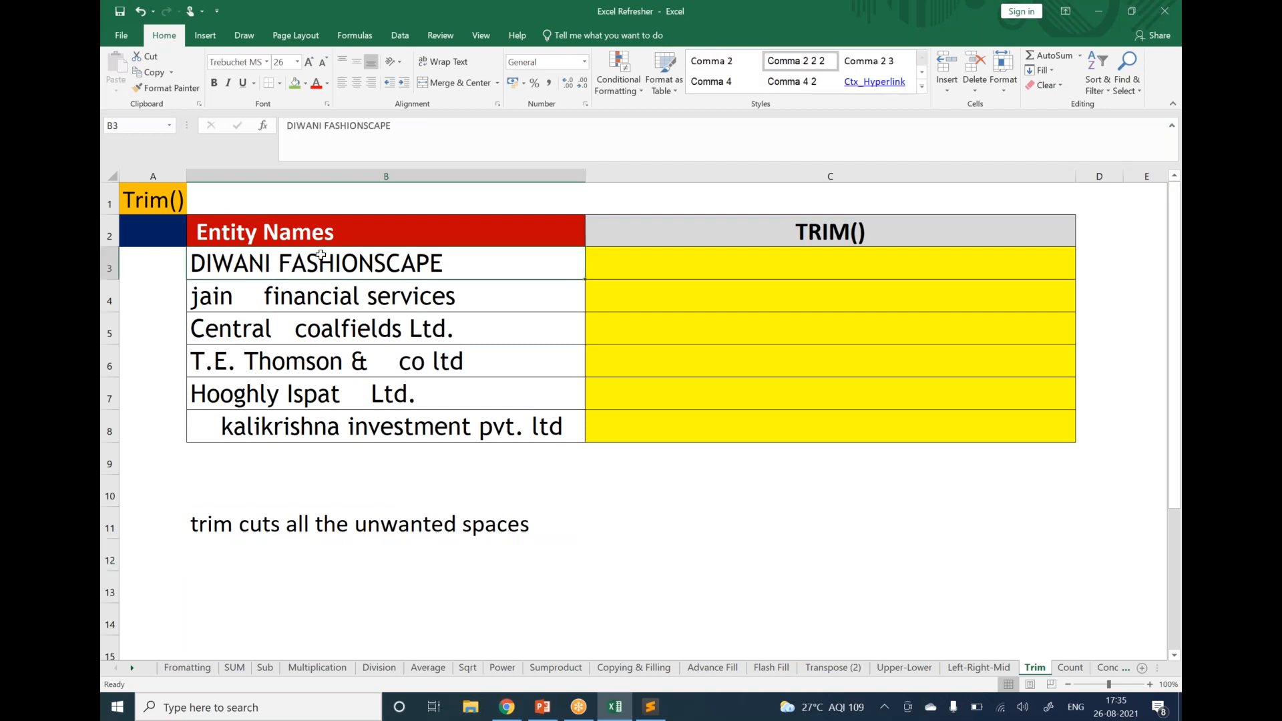
left_click(259, 287)
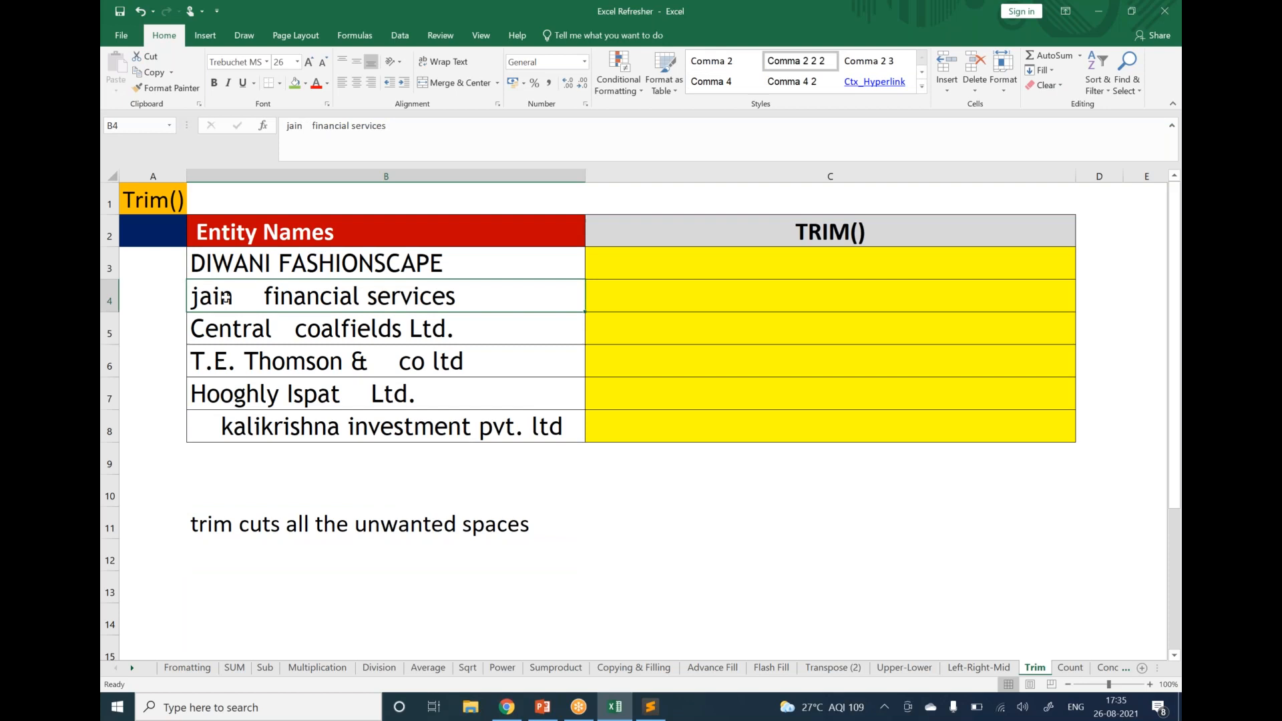
double_click(244, 298)
double_click(244, 298)
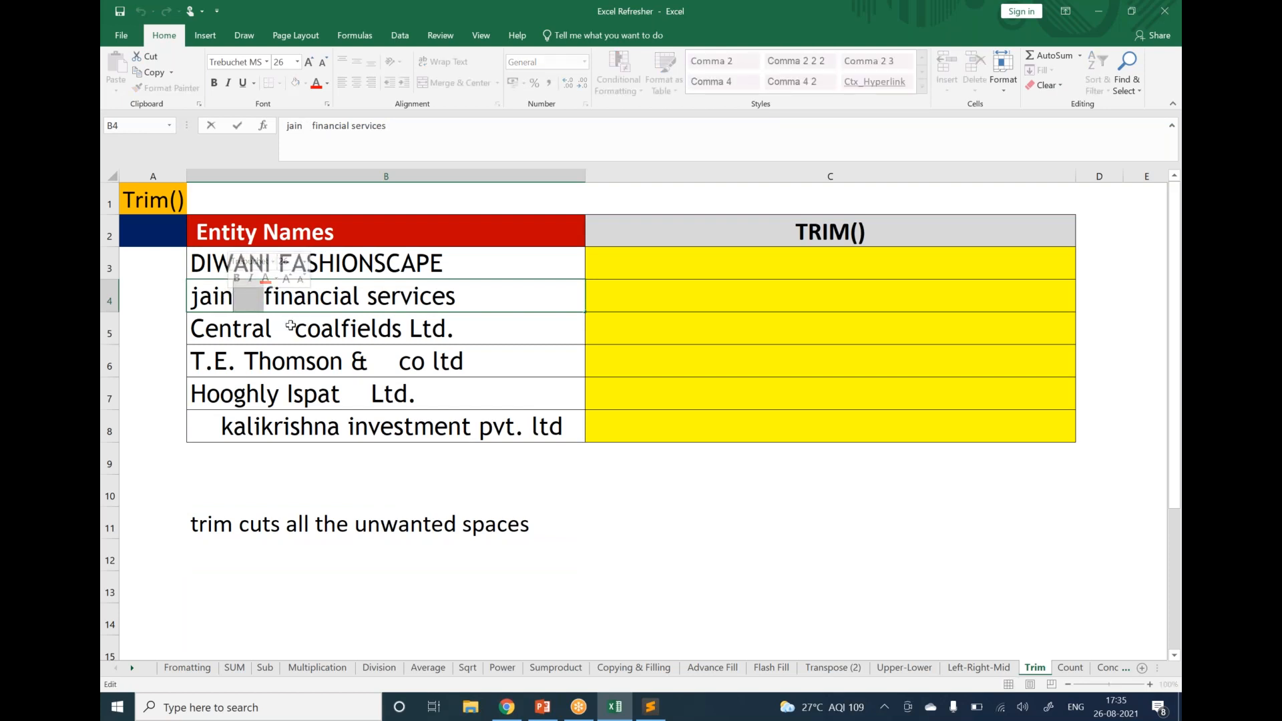
left_click(606, 300)
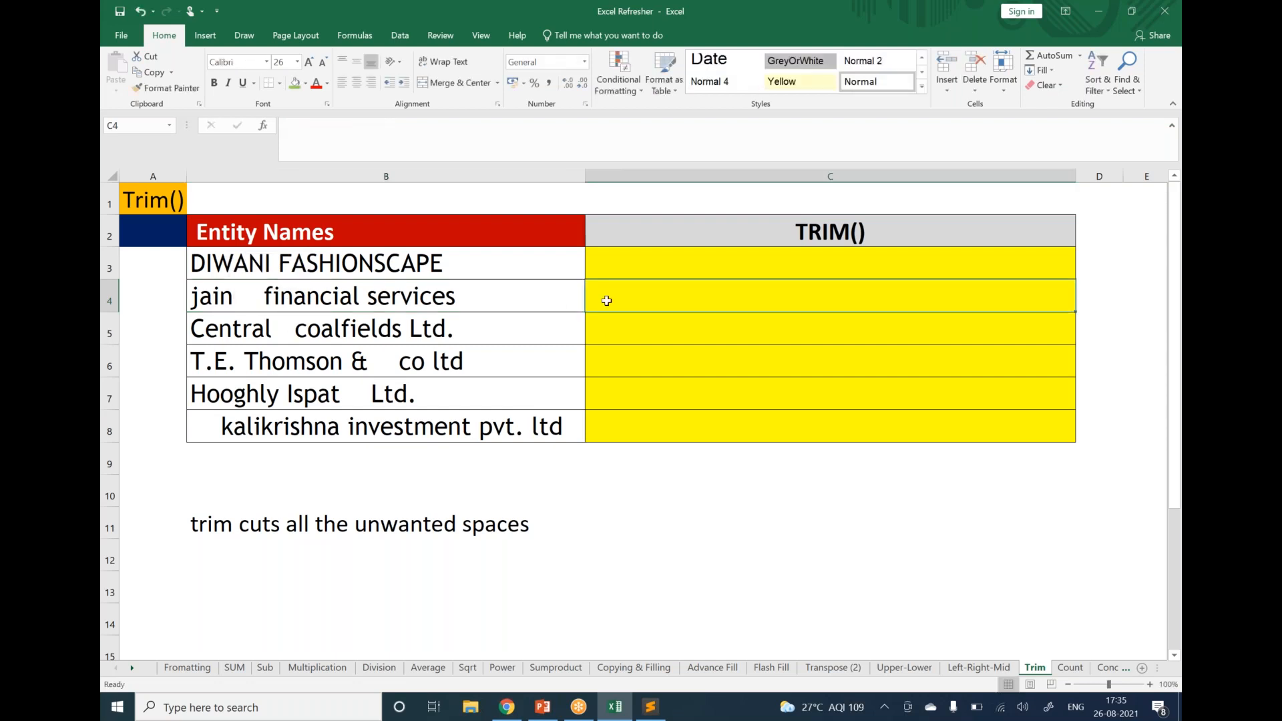
type("=trim")
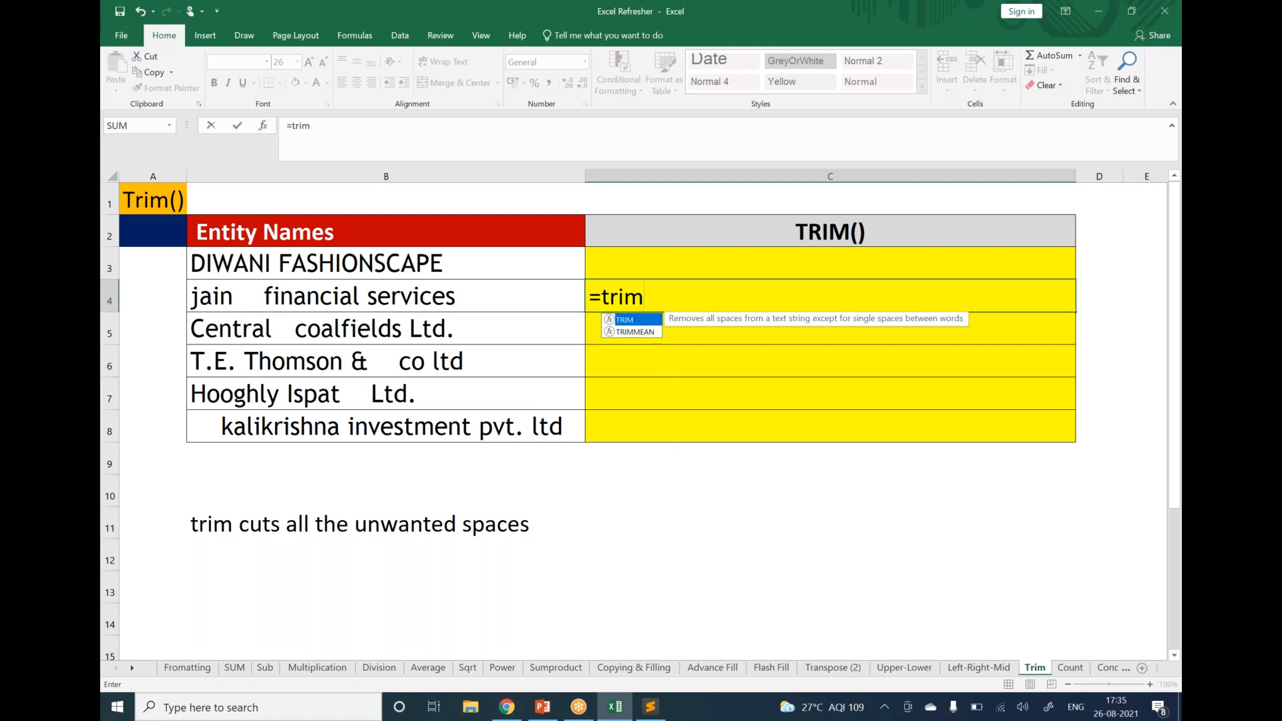
key("Tab")
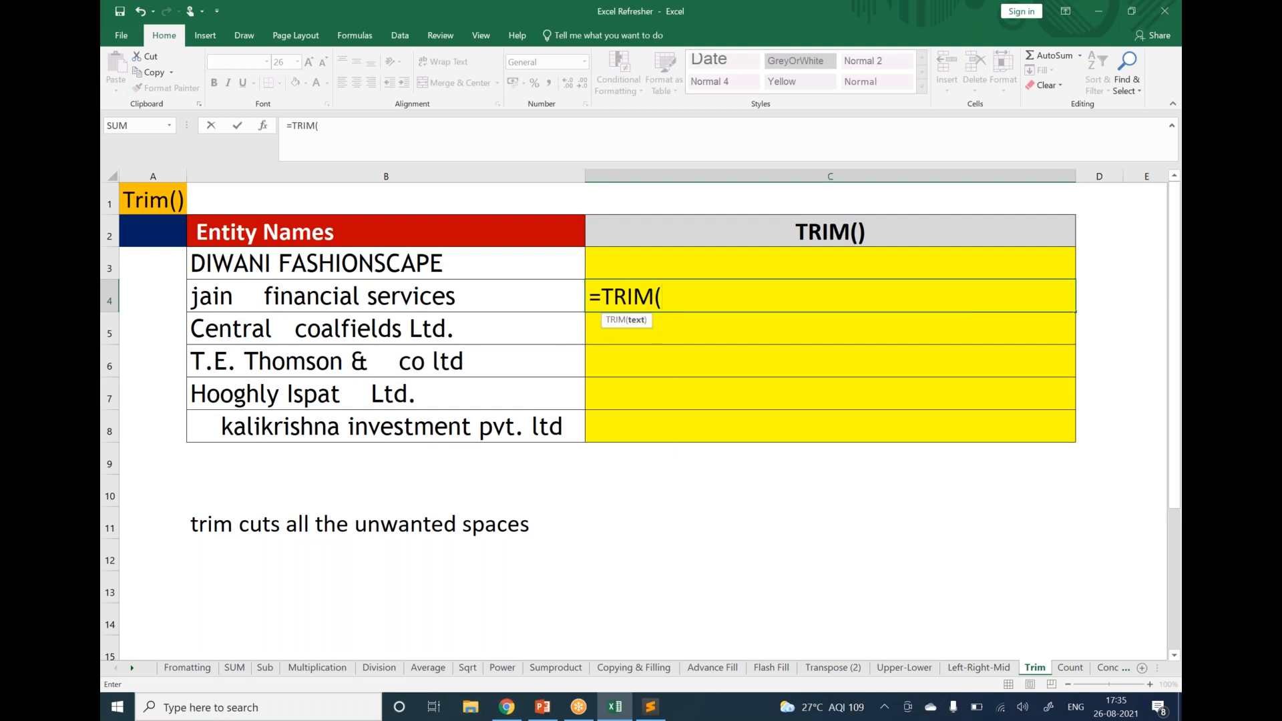
left_click(549, 300)
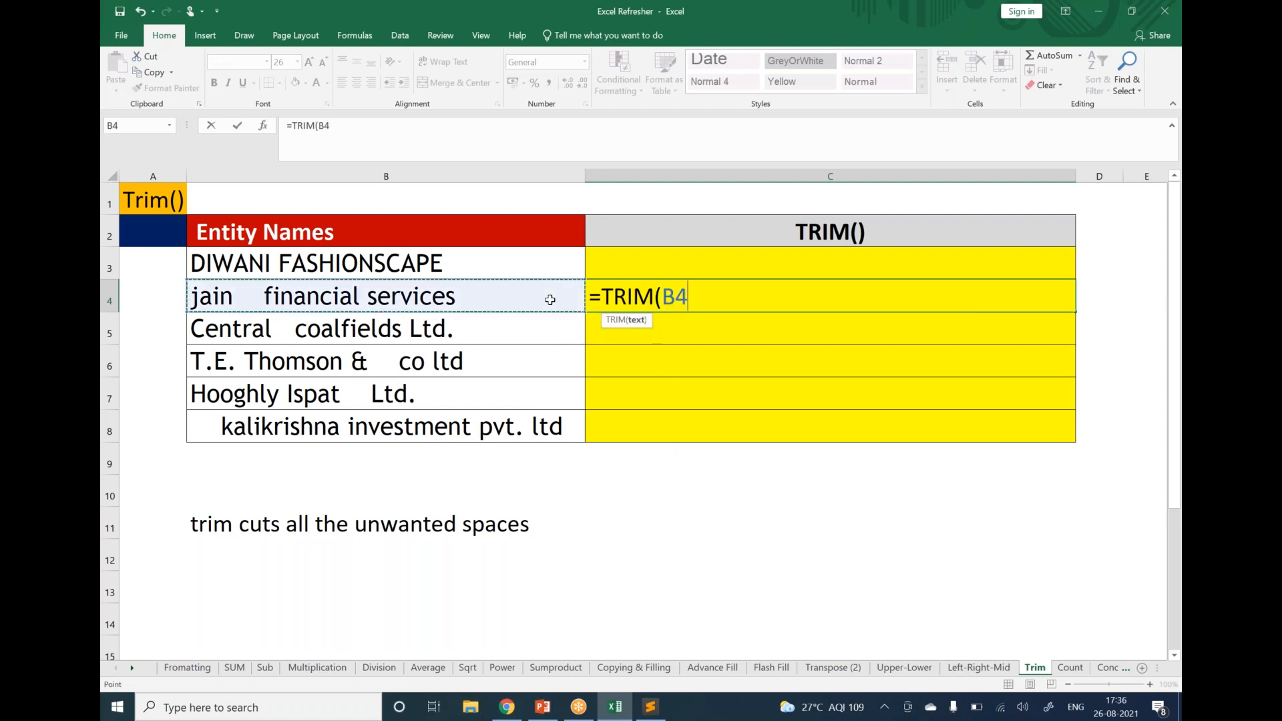
type(")")
key("Return")
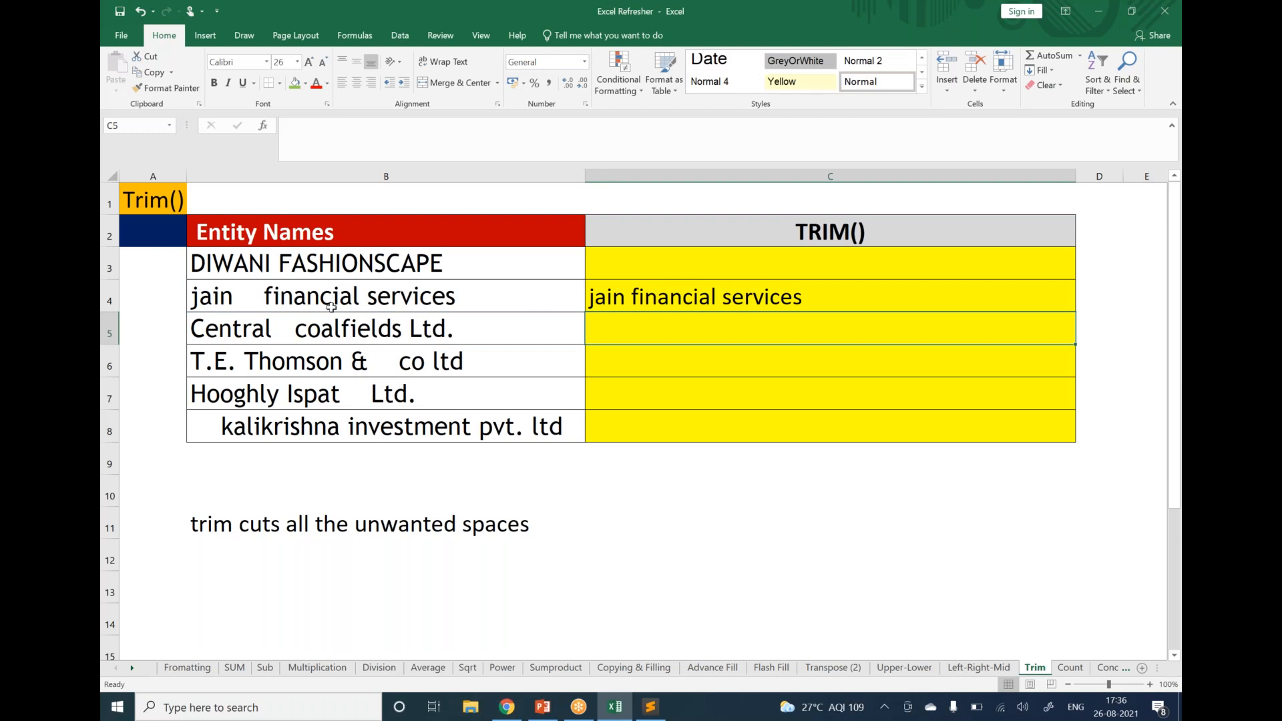
Step: Inspect the gap between the words in B5 and enter the formula =TRIM(B5) in cell C5
double_click(311, 328)
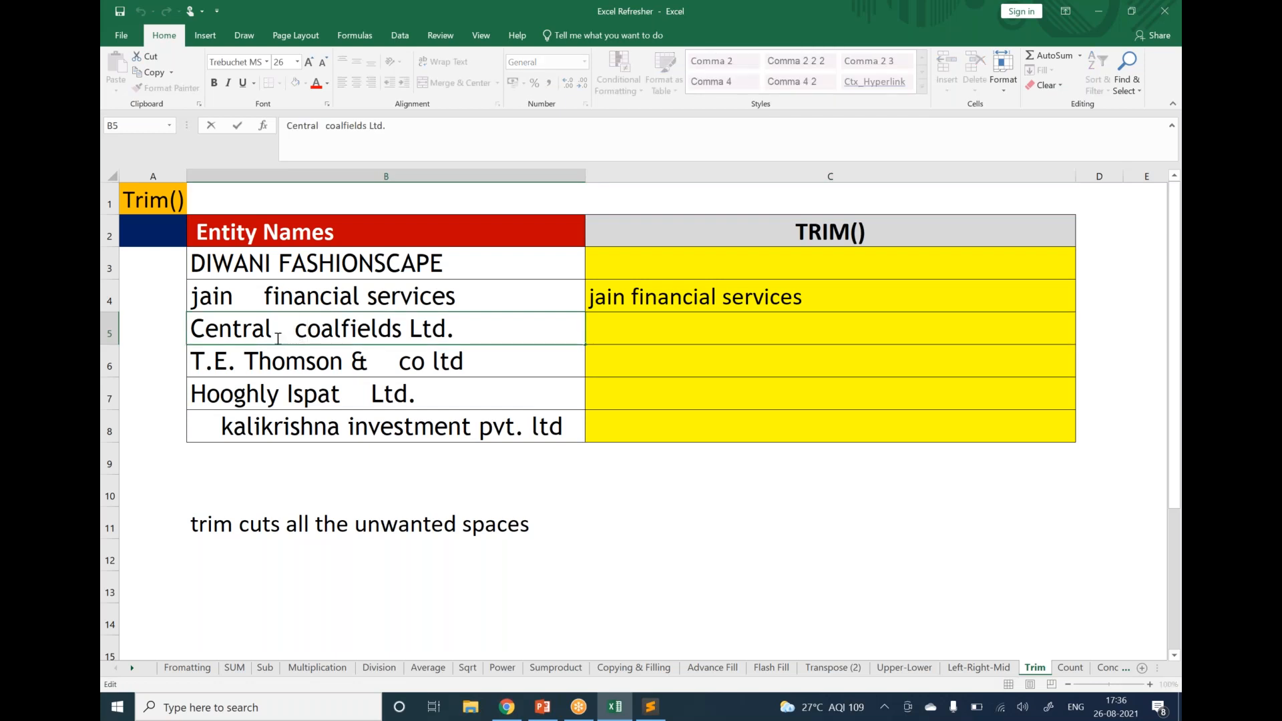
double_click(279, 337)
left_click(690, 337)
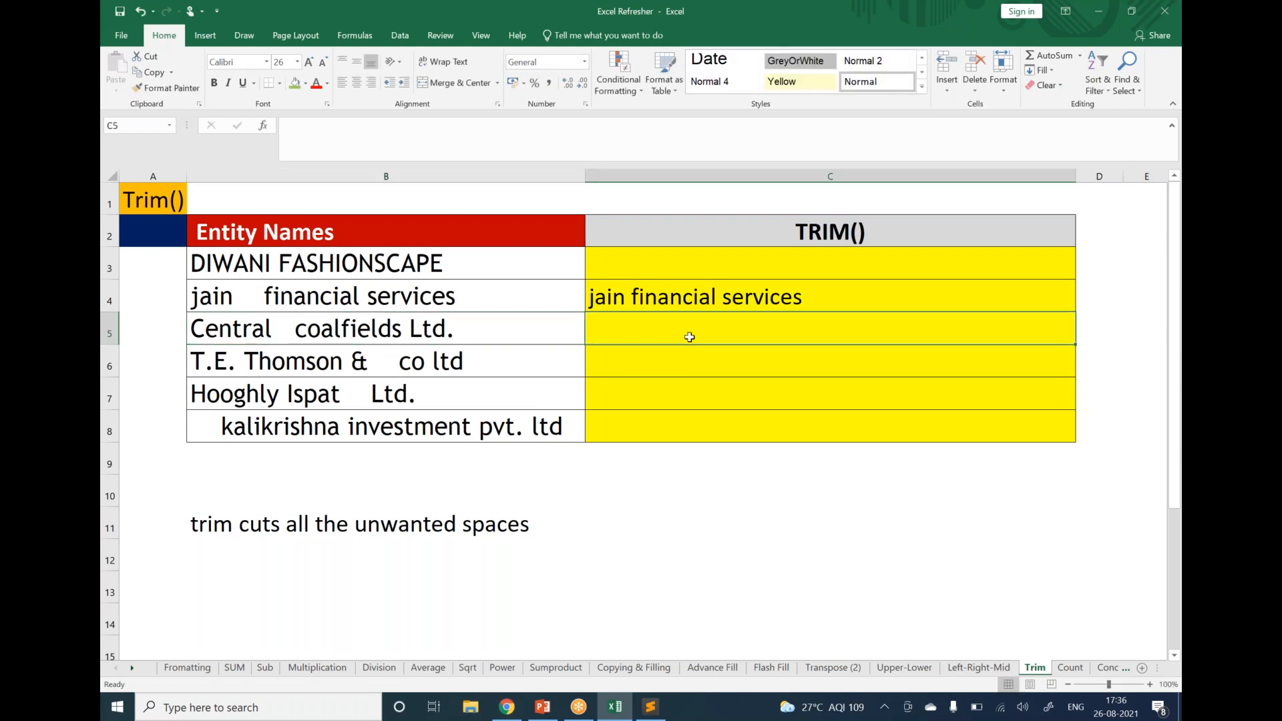
type("=trim")
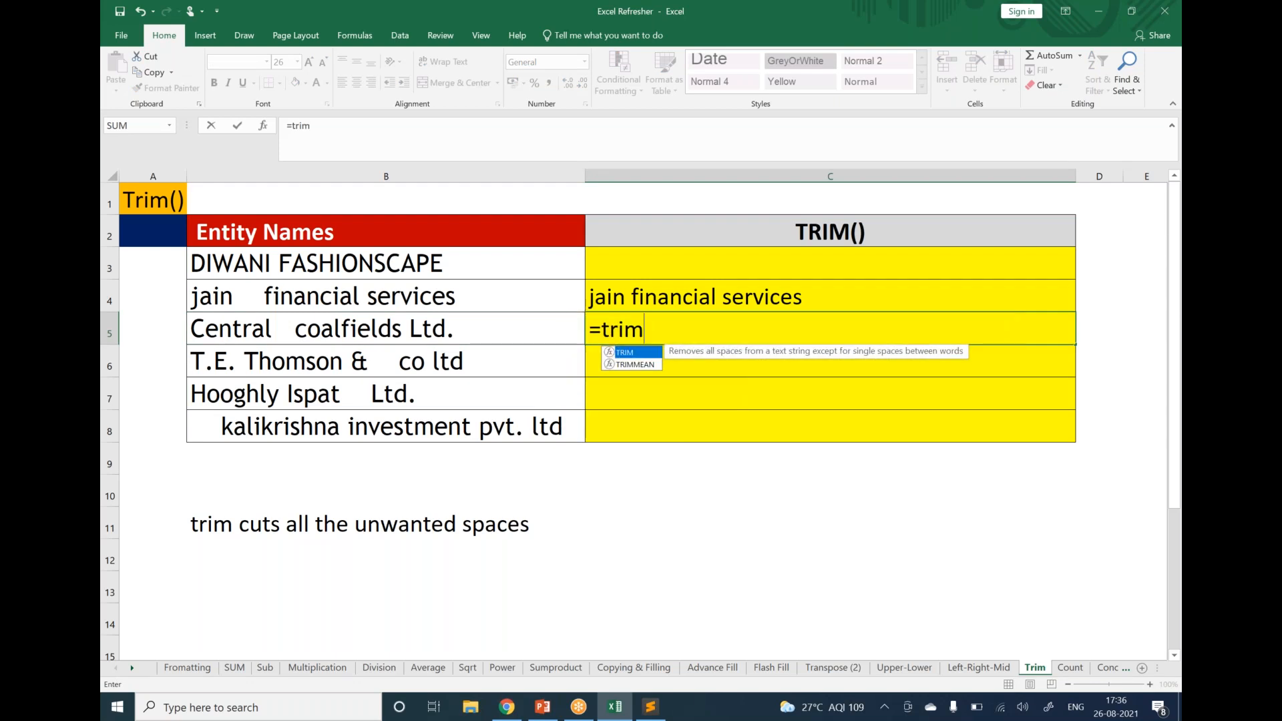
key("Tab")
left_click(538, 324)
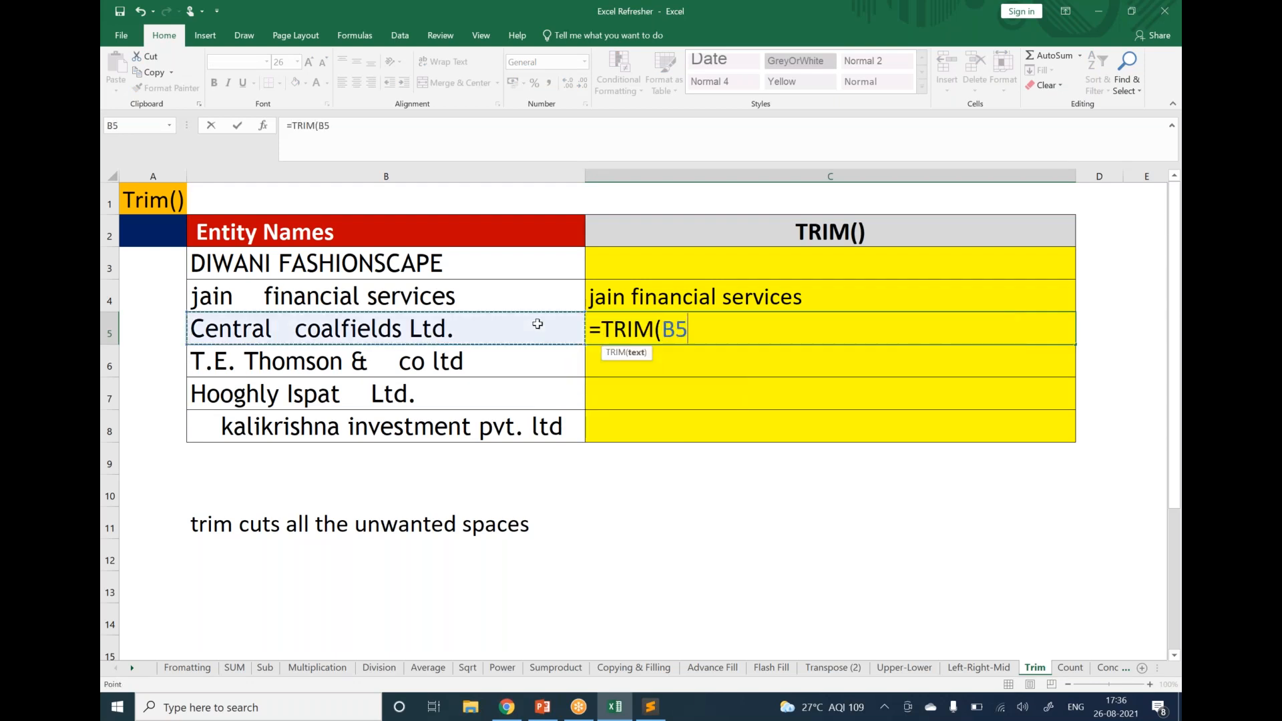
type(")")
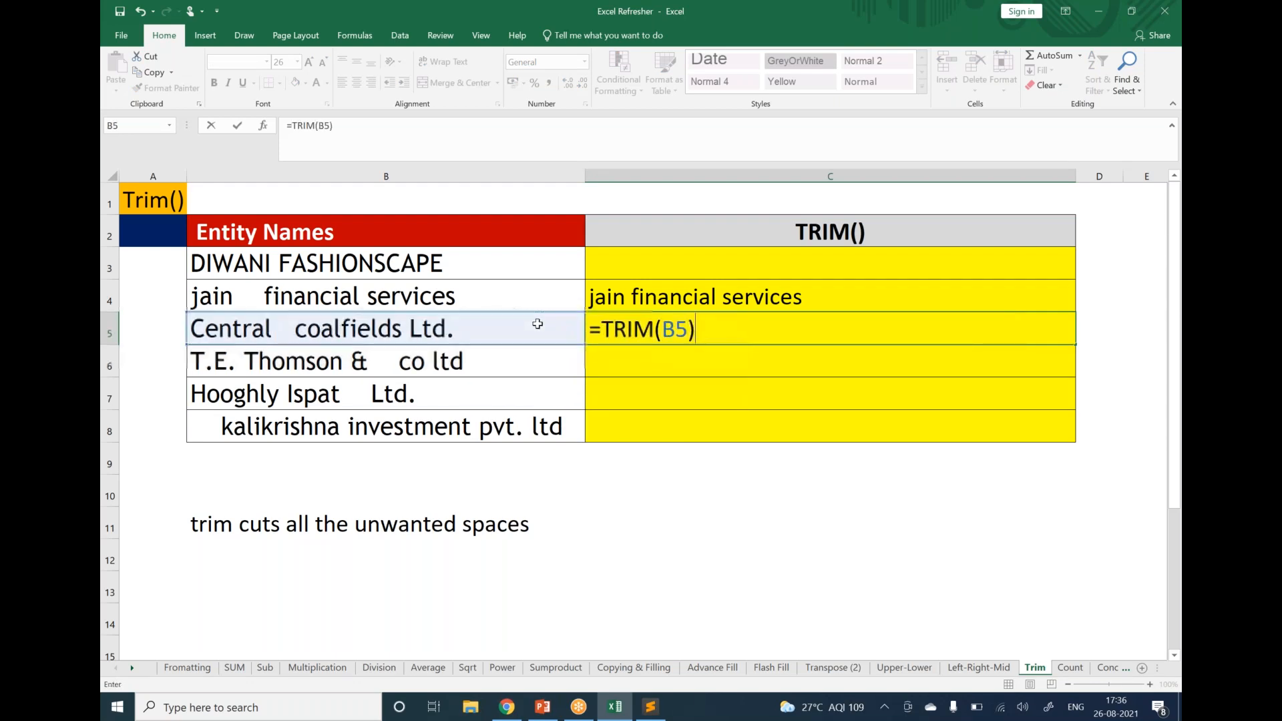
key("Return")
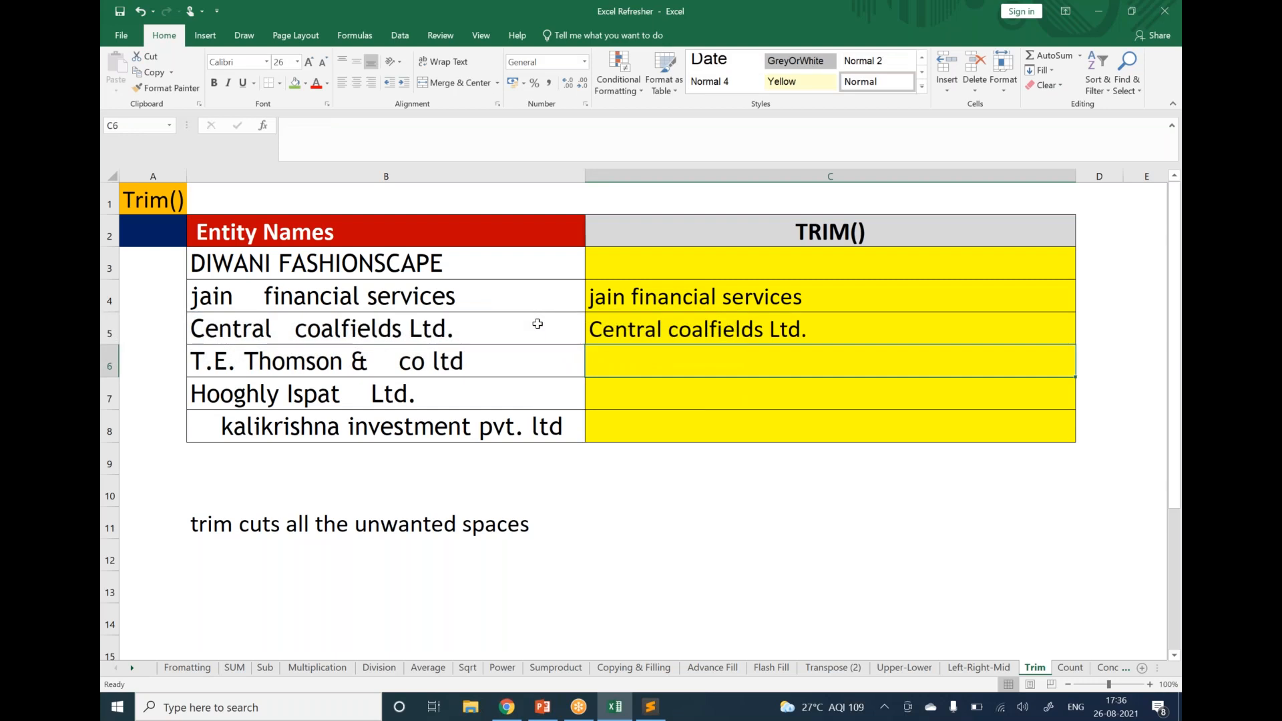
Step: Highlight the leading spaces of the entity name in B8 and enter the formula =TRIM(B8) in cell C8
key("Down")
key("Down")
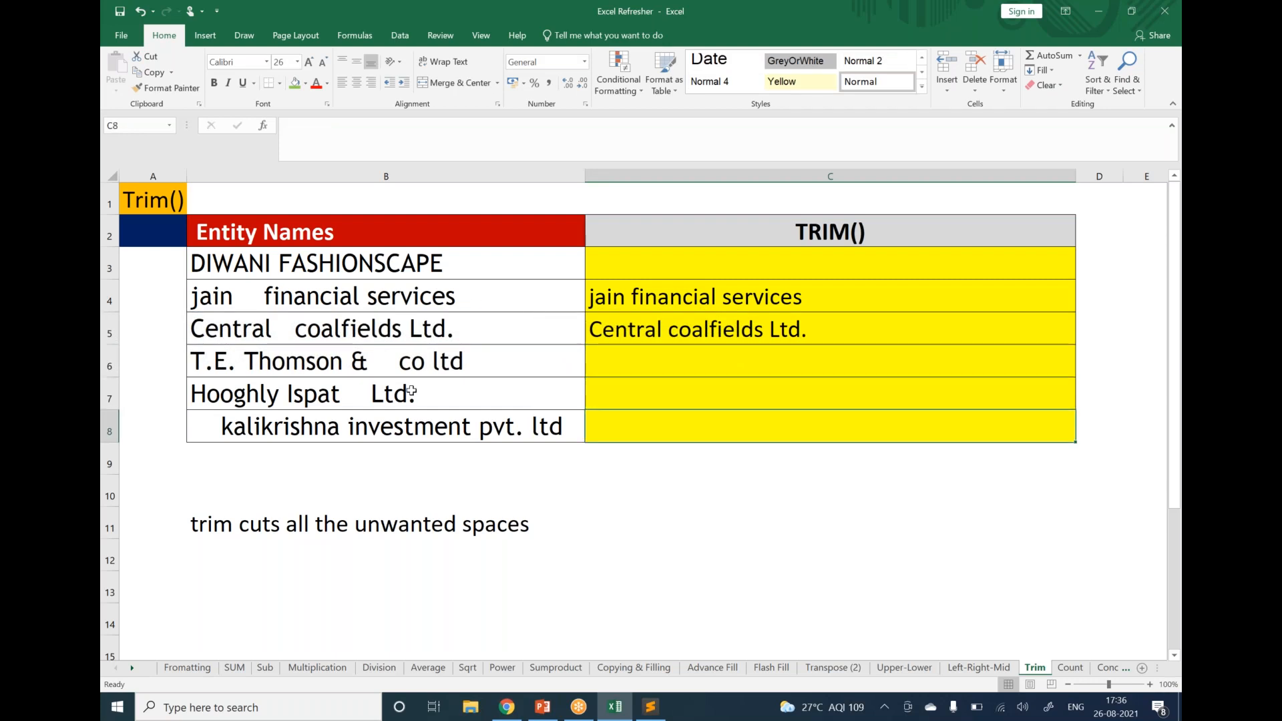
double_click(211, 429)
left_click_drag(212, 429, 181, 430)
left_click(726, 424)
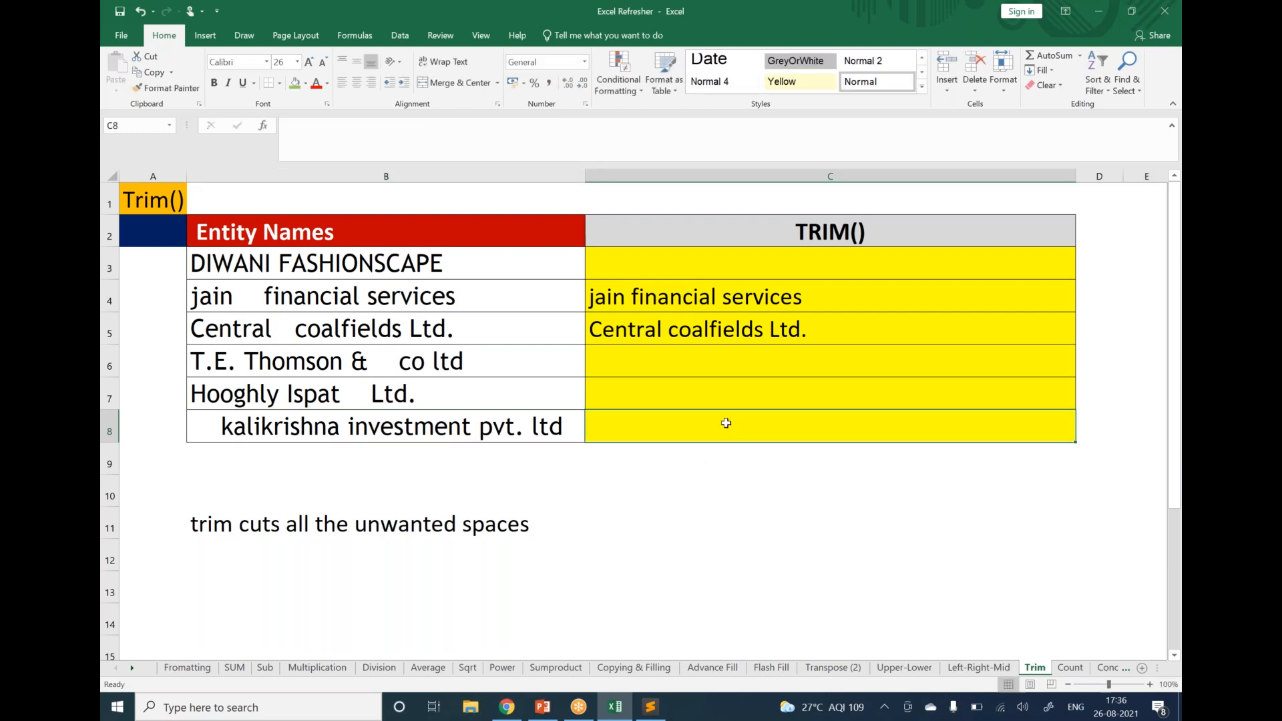
type("=trim")
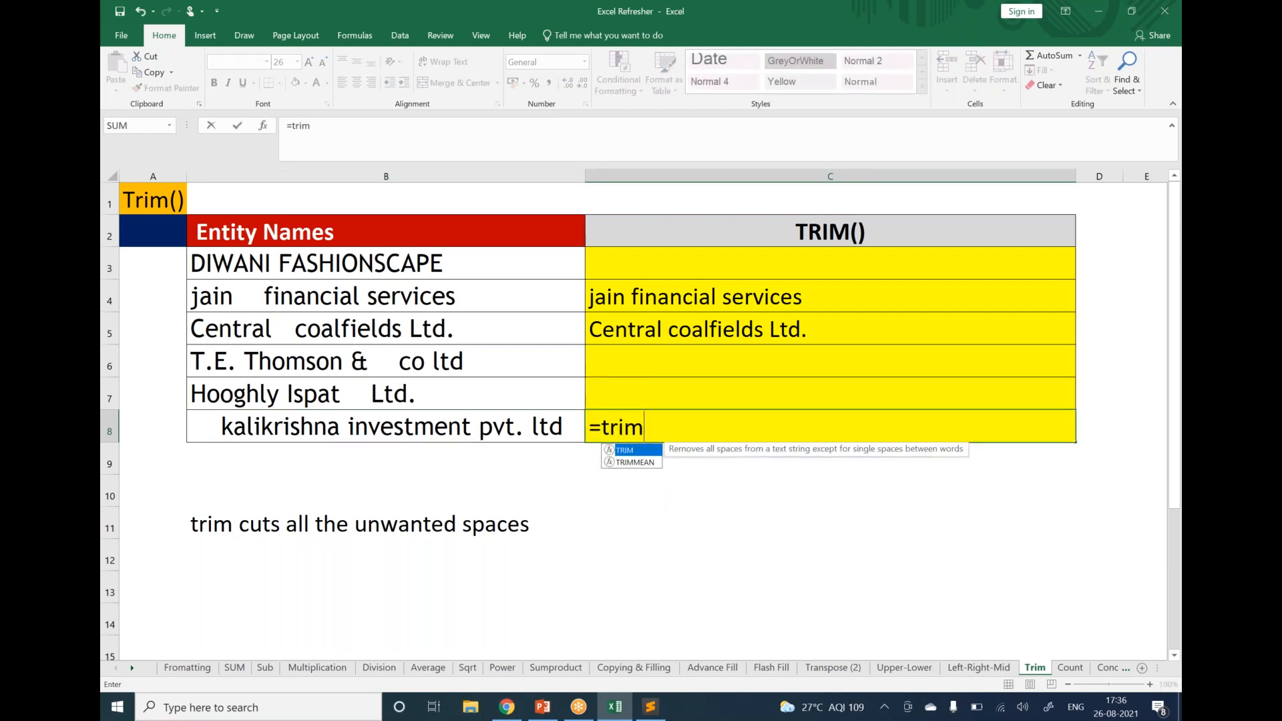
key("Tab")
left_click(536, 415)
key("Return")
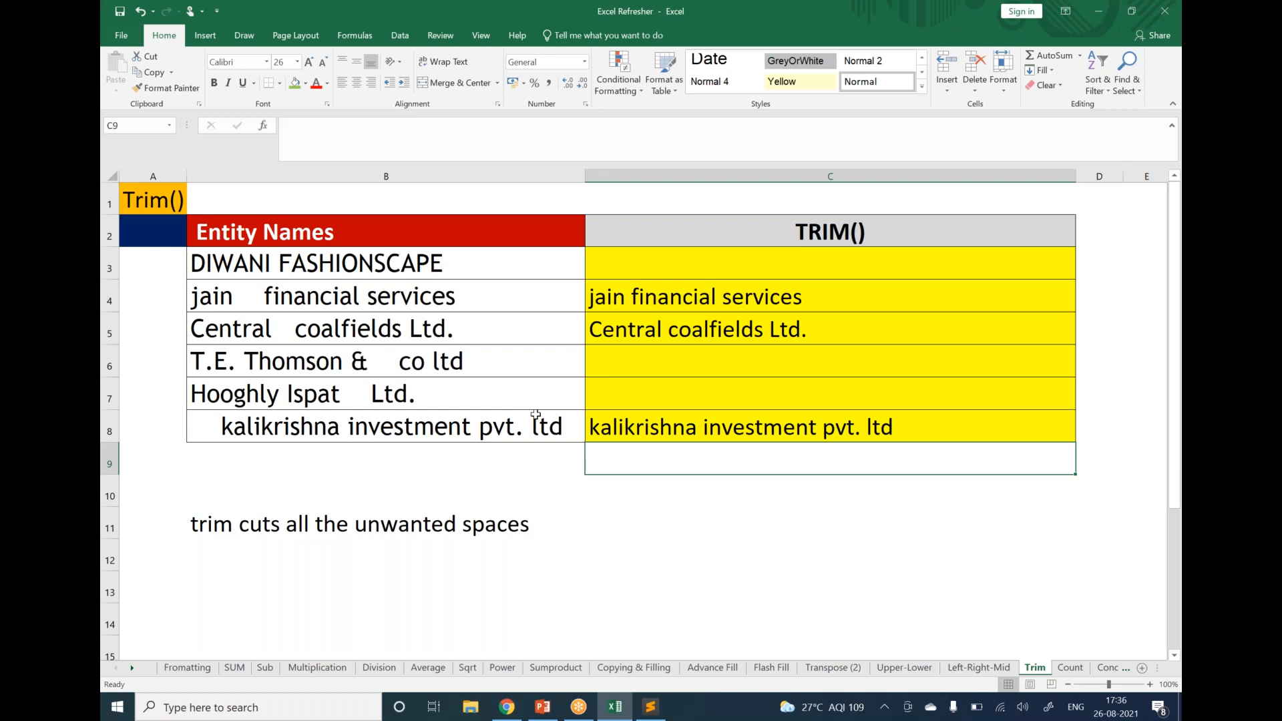
Step: Clear the TRIM results from cells C4, C5 and C8
scroll(972, 668, "down", 6)
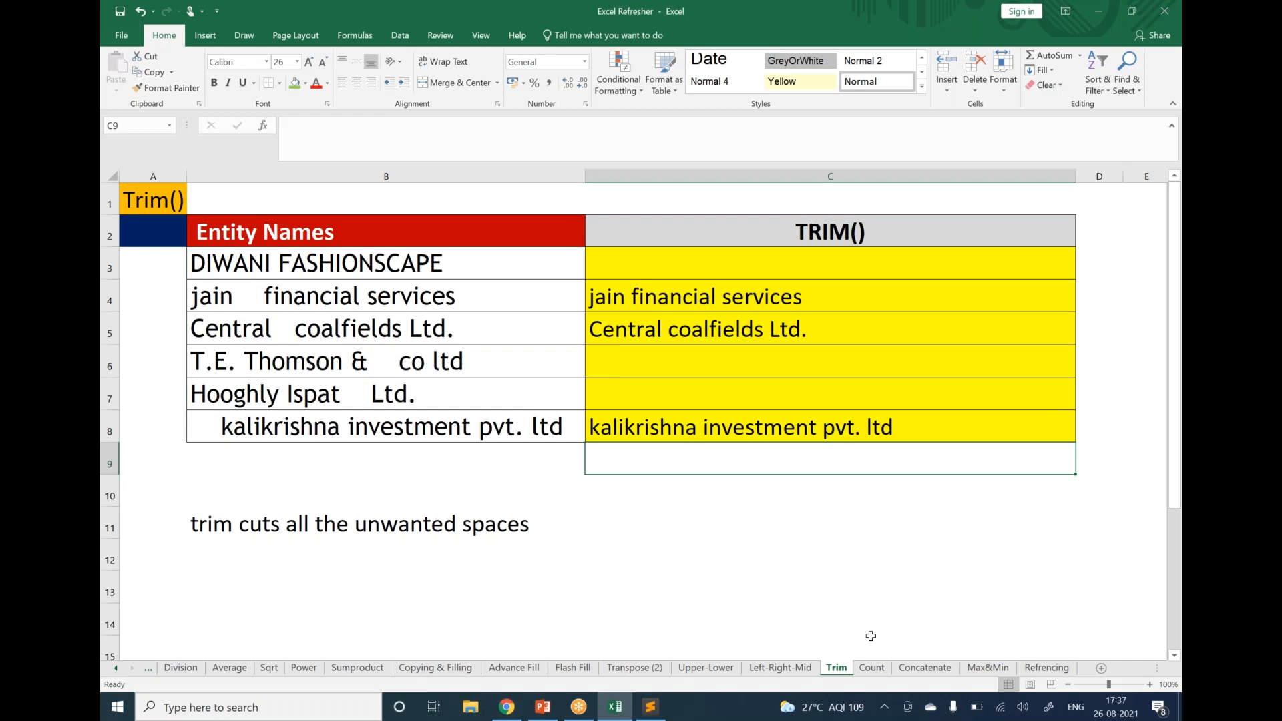
left_click_drag(645, 296, 699, 438)
key("BackSpace")
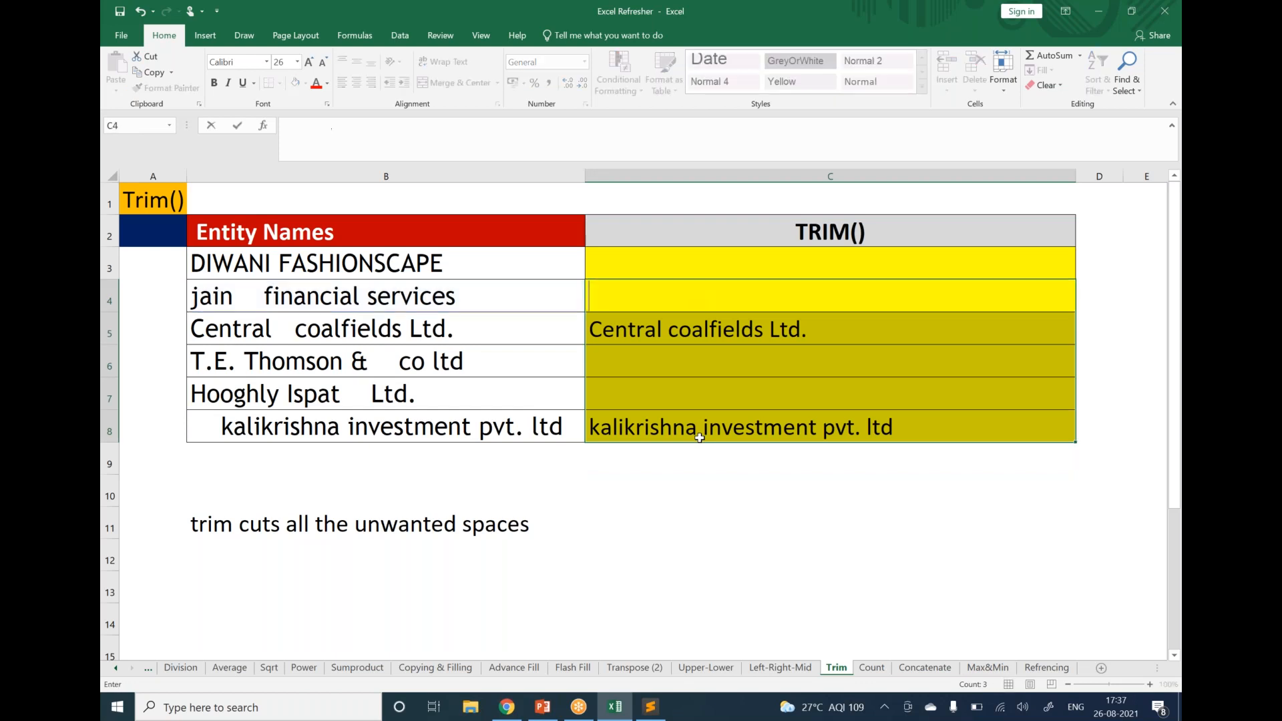
left_click(699, 437)
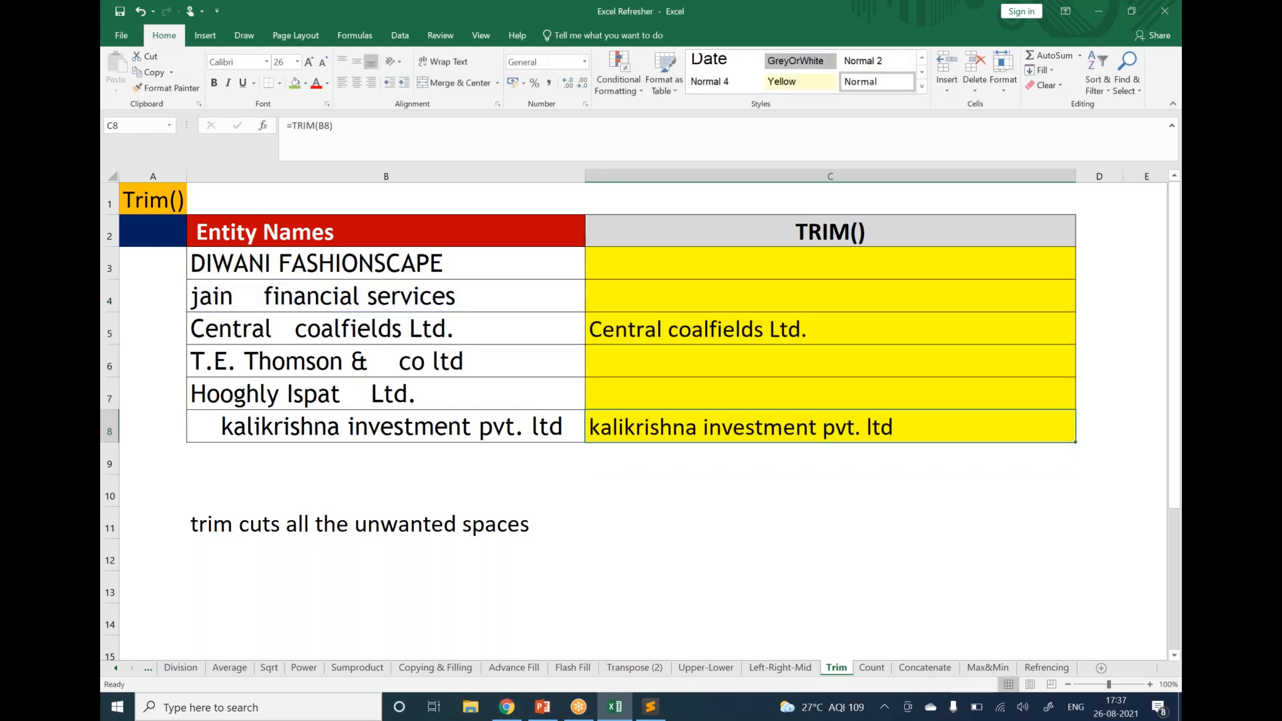
key("Delete")
left_click(688, 385)
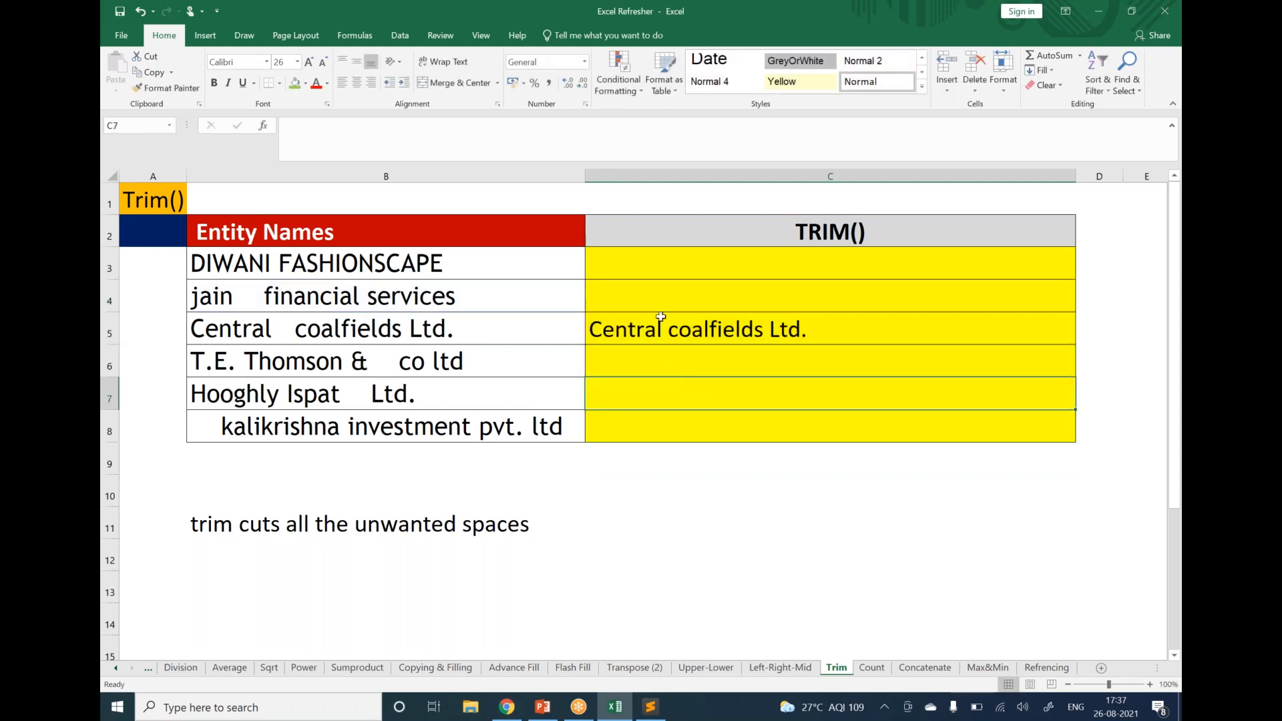
left_click(661, 316)
key("Delete")
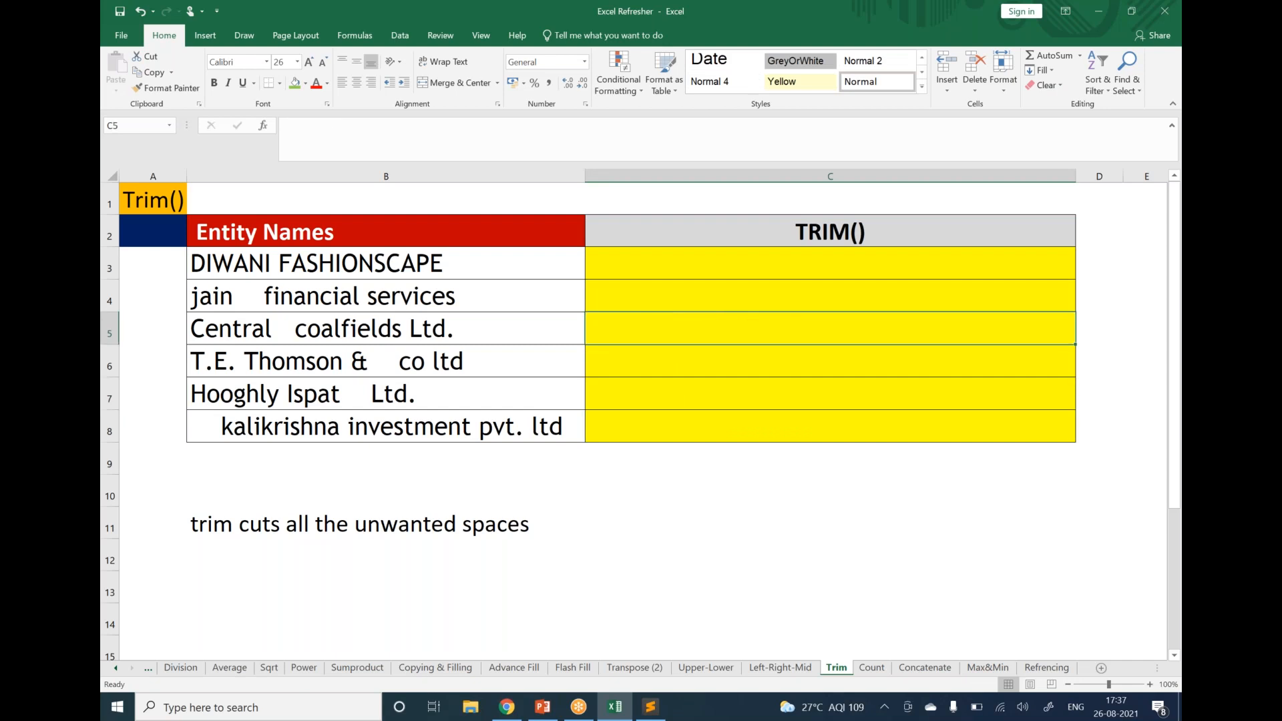
key("Up")
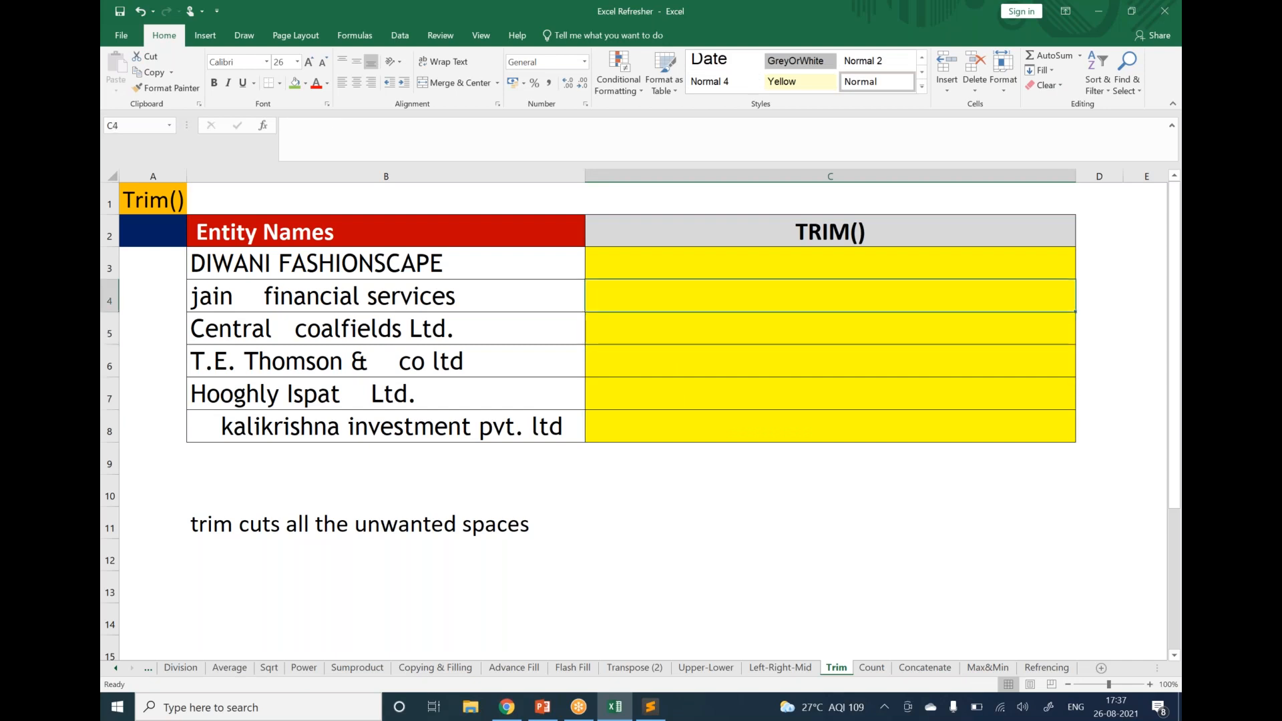
type("=t")
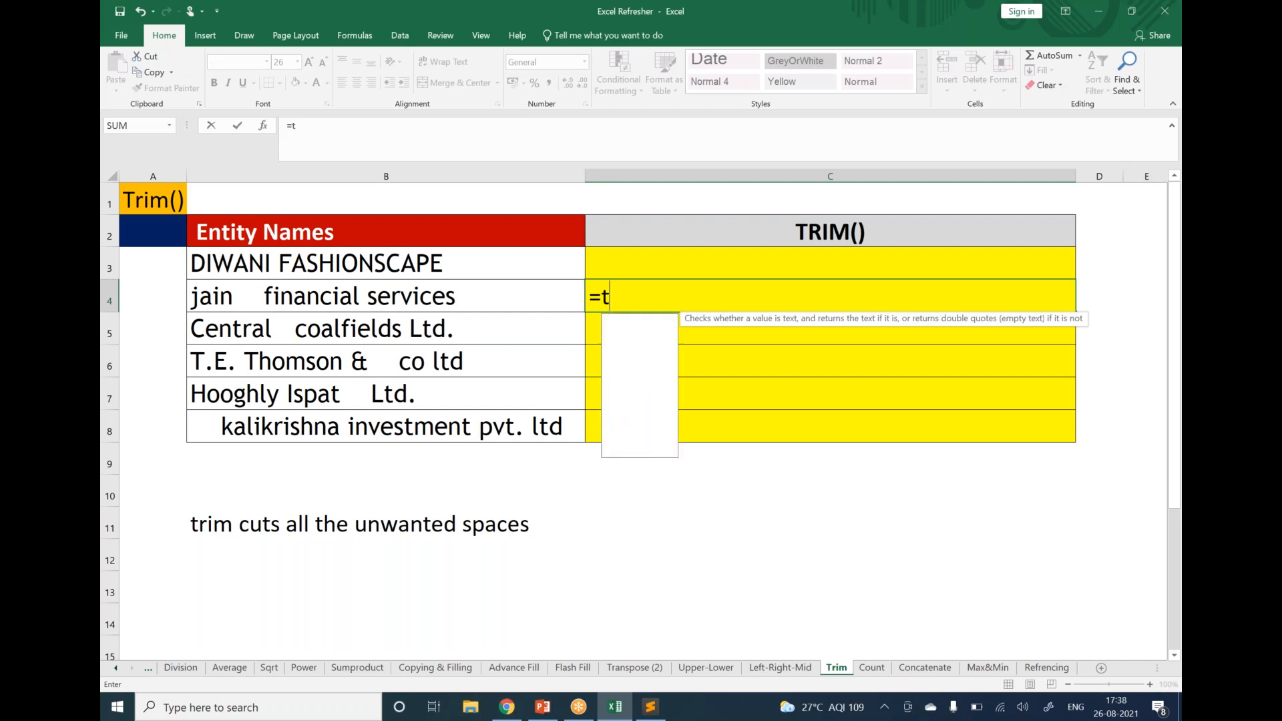
type("rim")
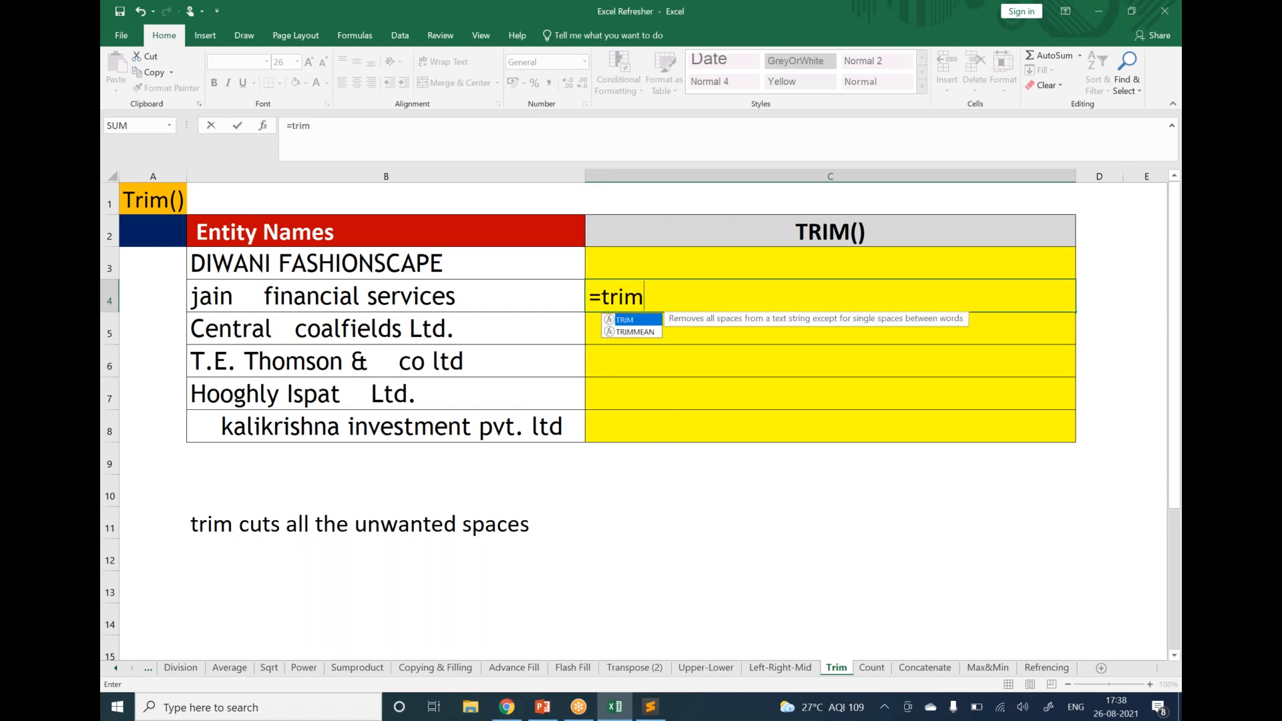
key("Tab")
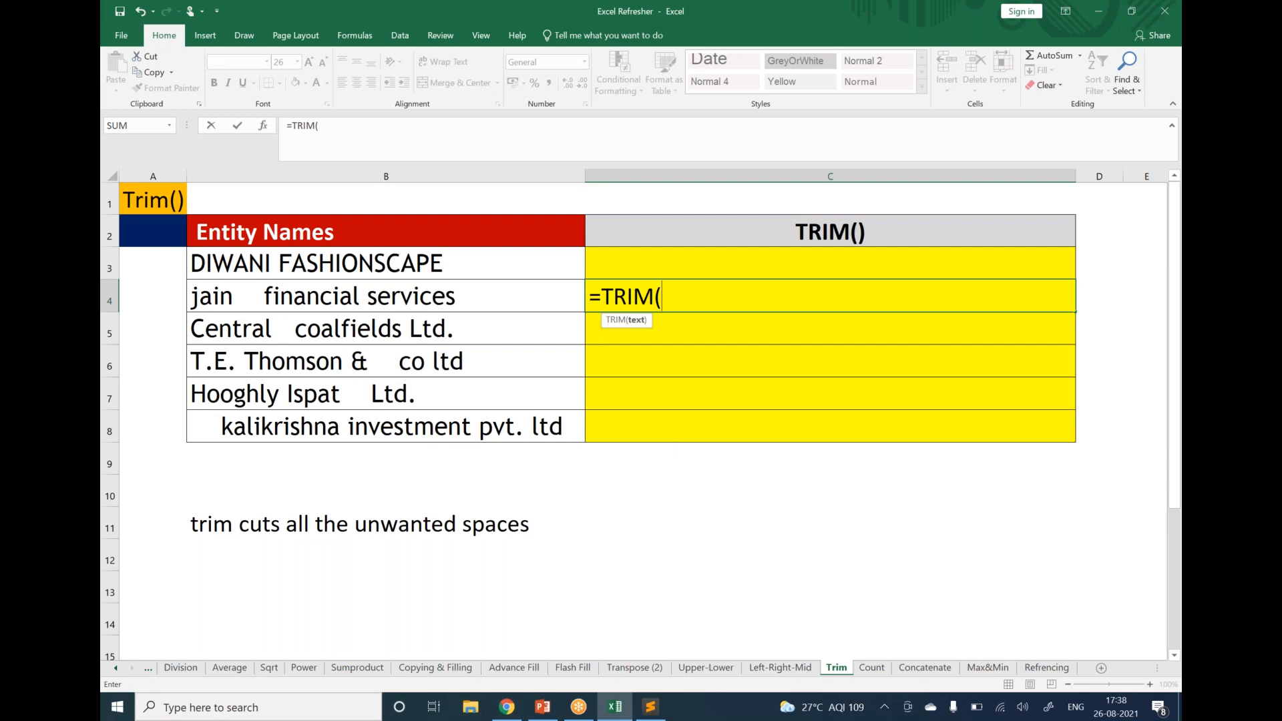
key("BackSpace")
key("BackSpace")
key("BackSpace")
key("BackSpace")
key("BackSpace")
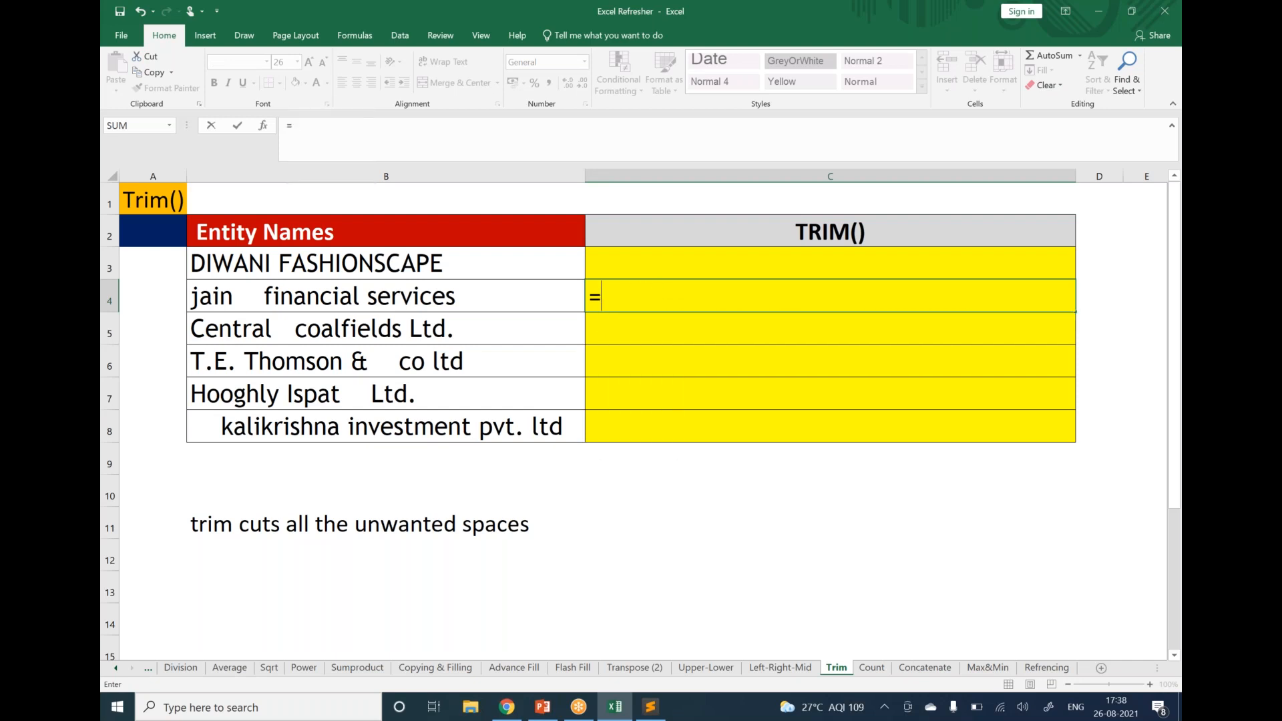
Step: Enter the nested formula =UPPER(TRIM(B4)) in cell C4 to strip the extra spaces and capitalise the entity name
type("upper")
key("Tab")
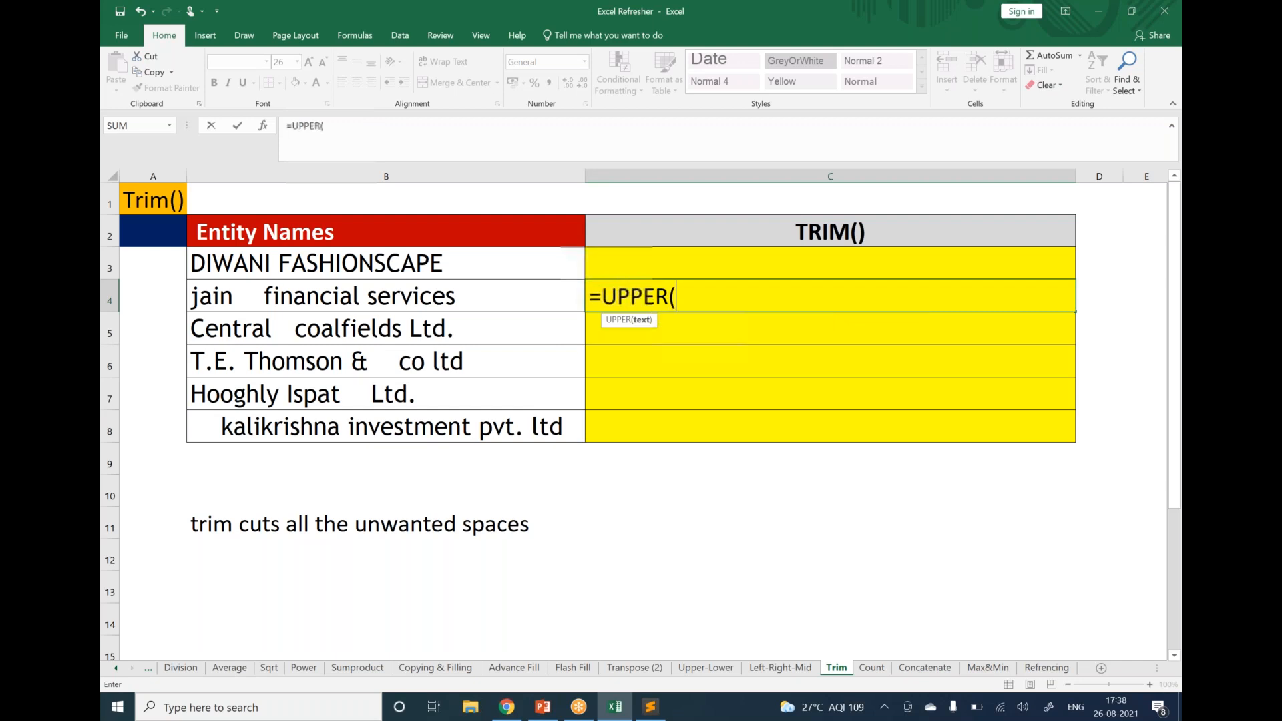
type("trim")
key("Tab")
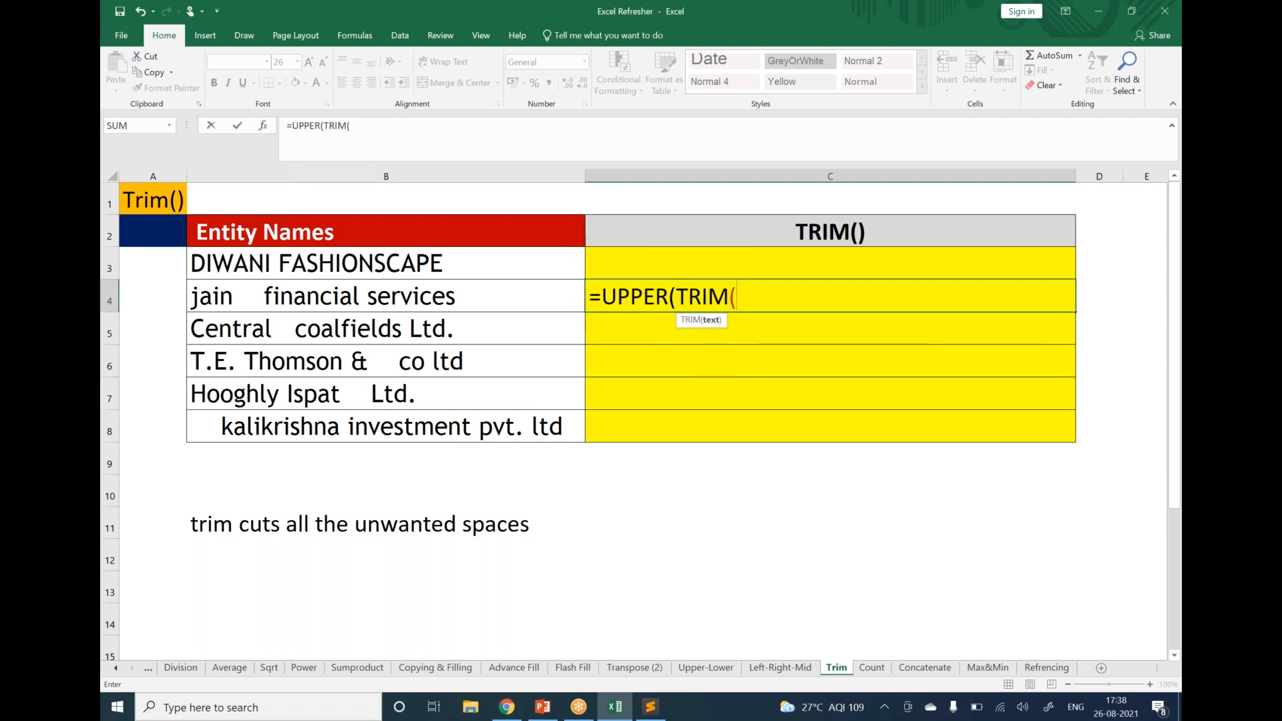
left_click(490, 296)
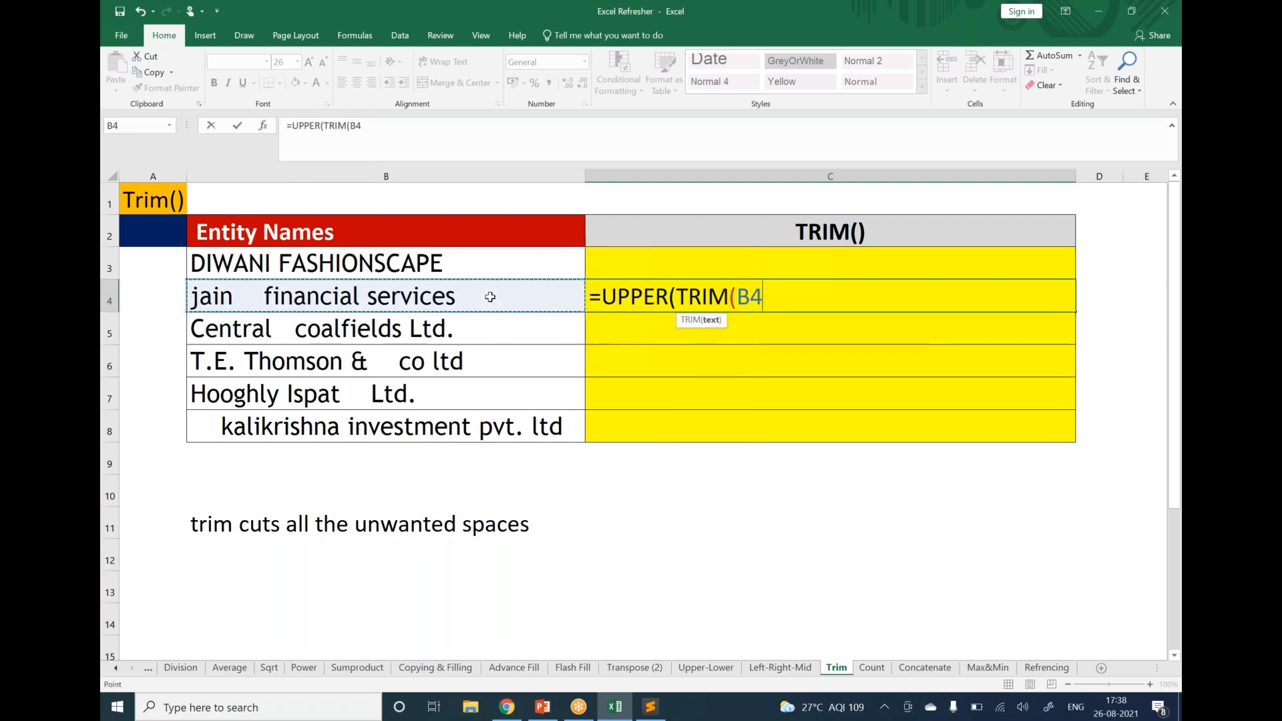
type("))")
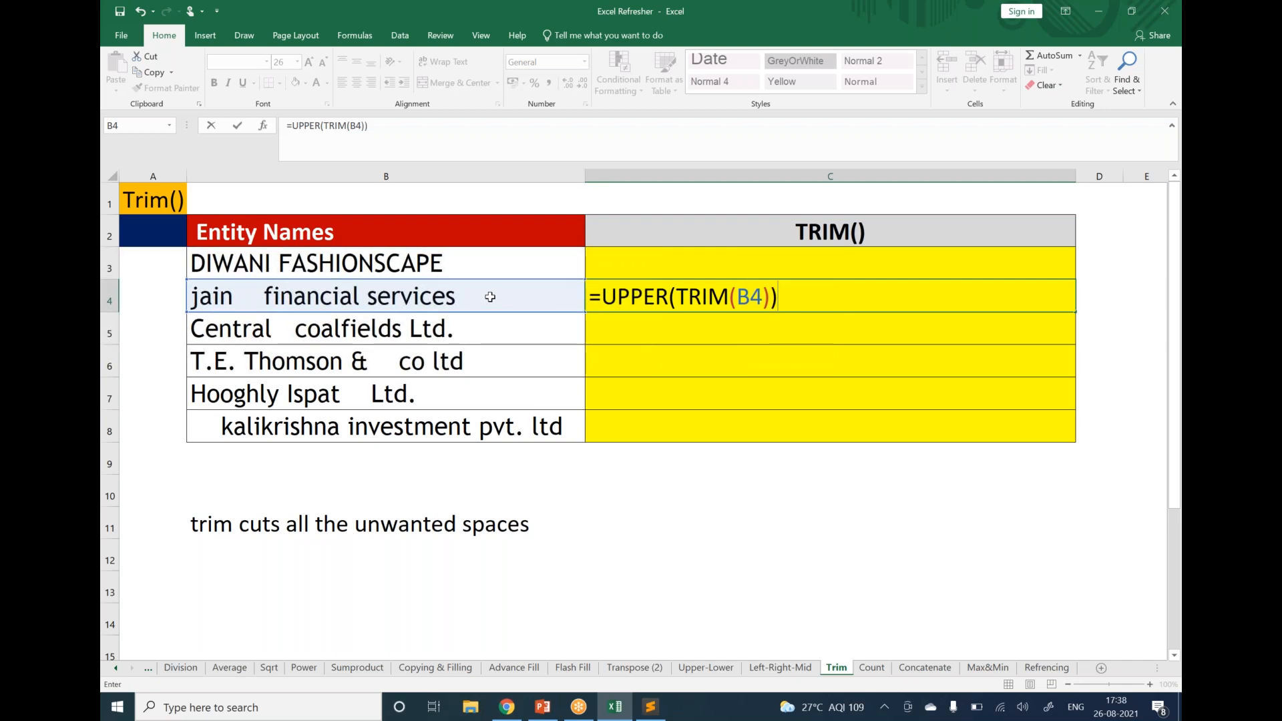
key("Return")
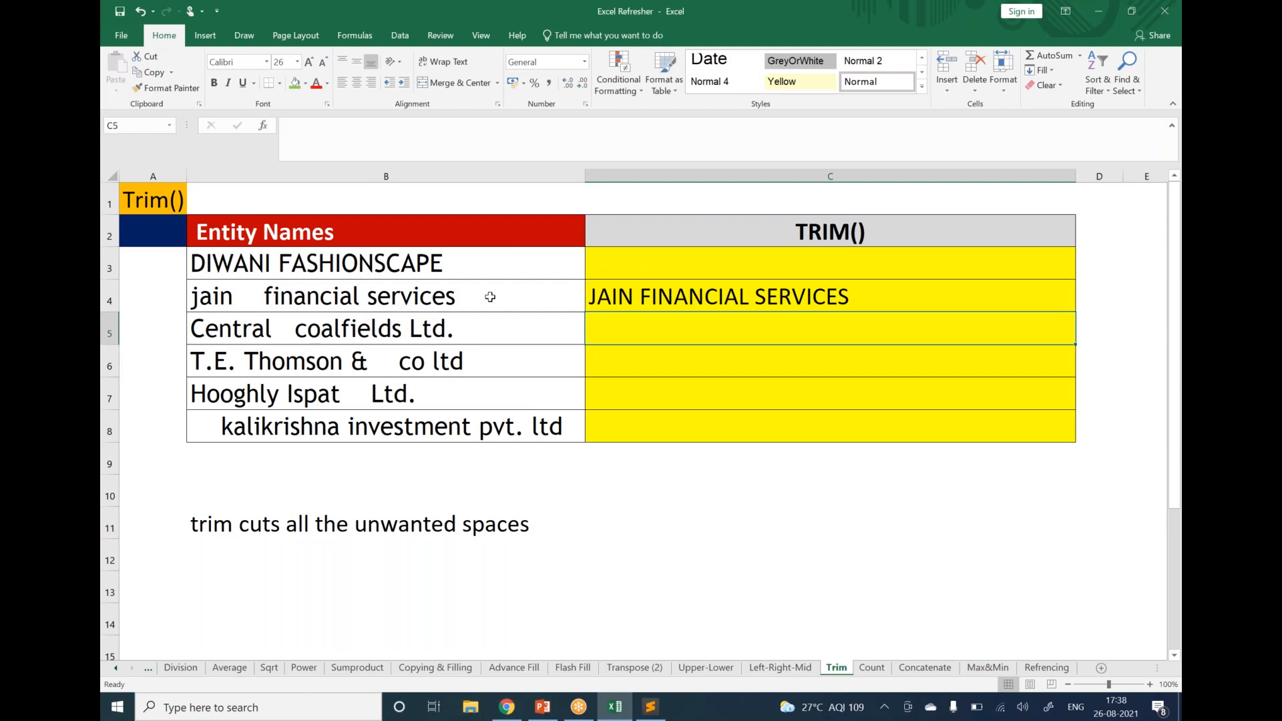
Step: Enter the nested formula =UPPER(TRIM(B8)) in cell C8 for the last entity name
key("Up")
key("Down")
key("Down")
key("Down")
key("Down")
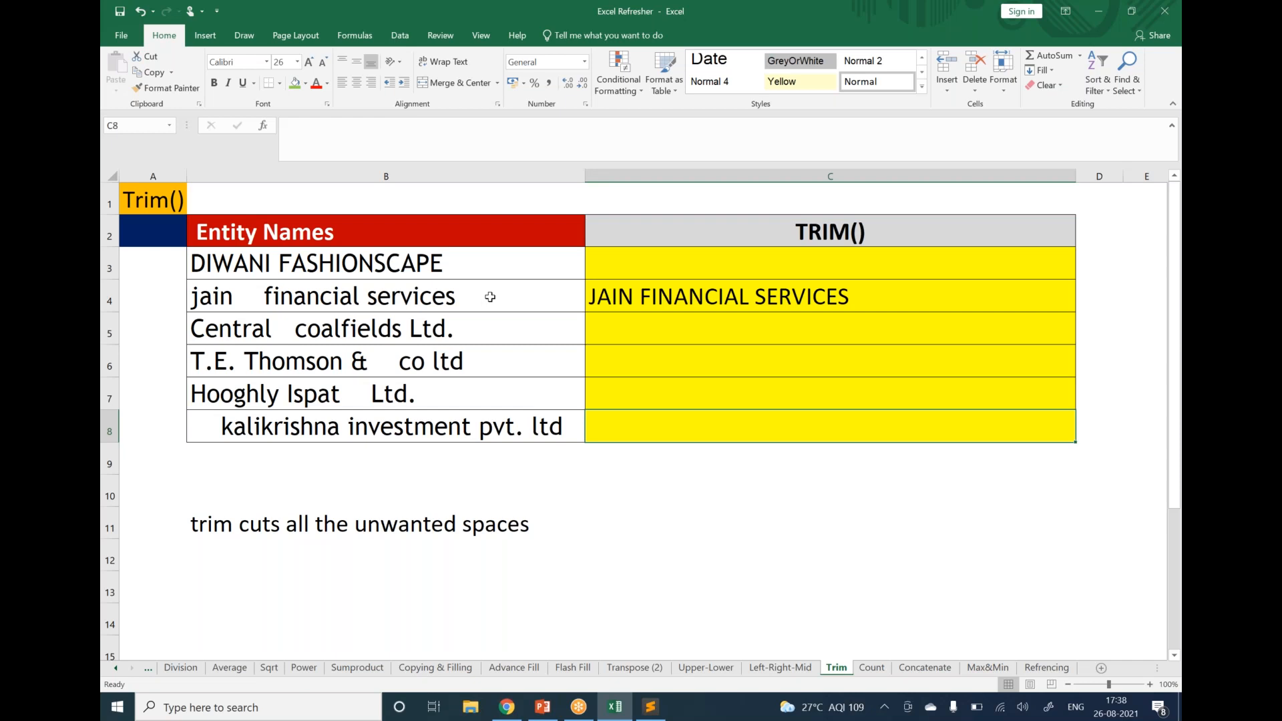
type("=upper")
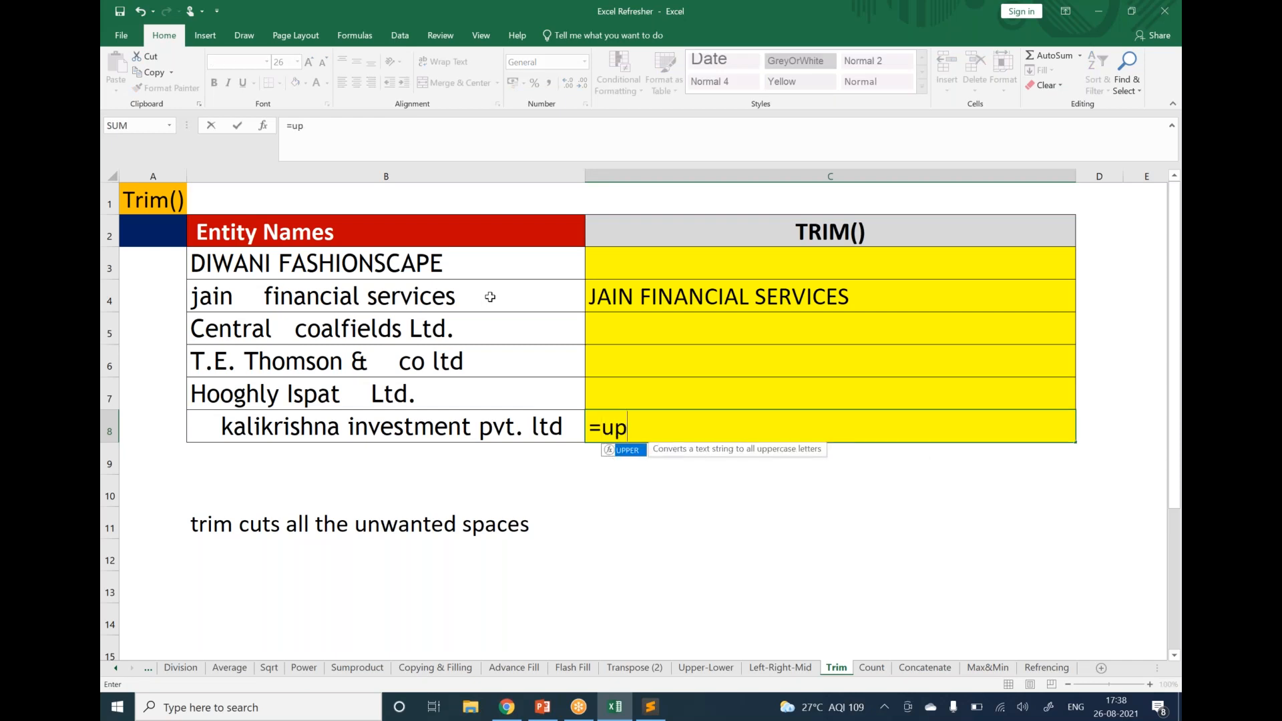
key("Tab")
type("trim")
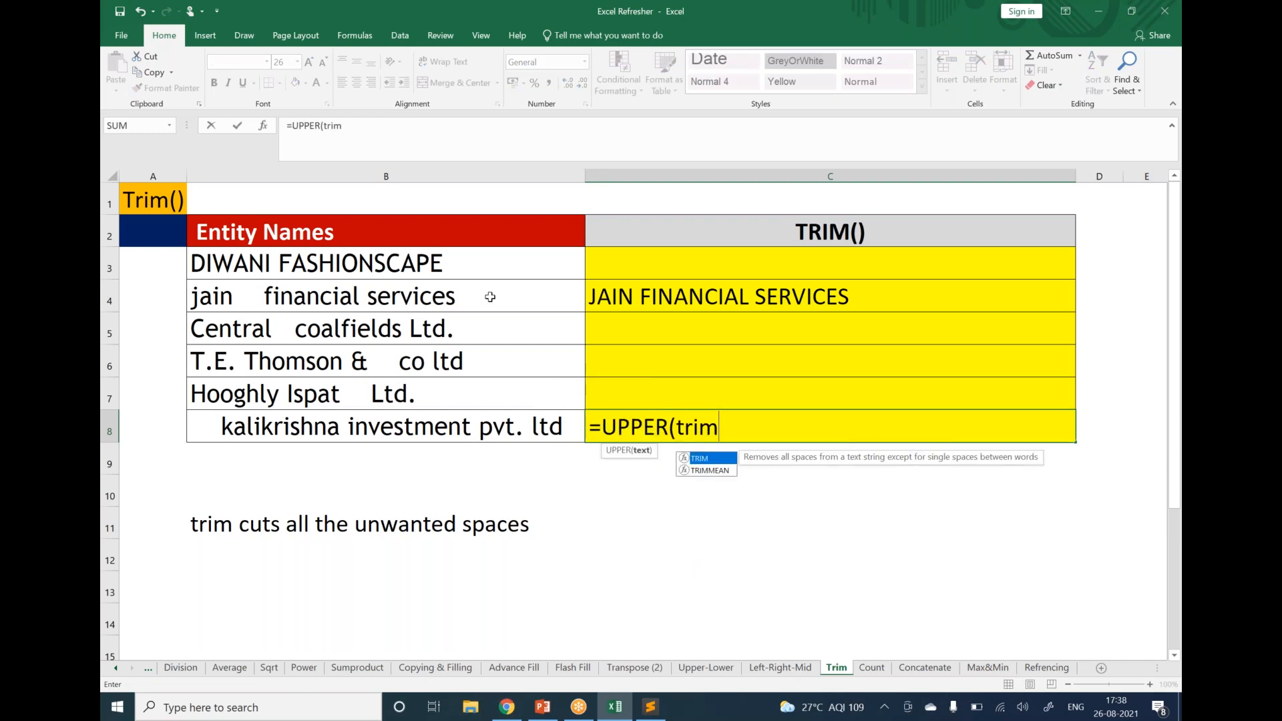
key("Tab")
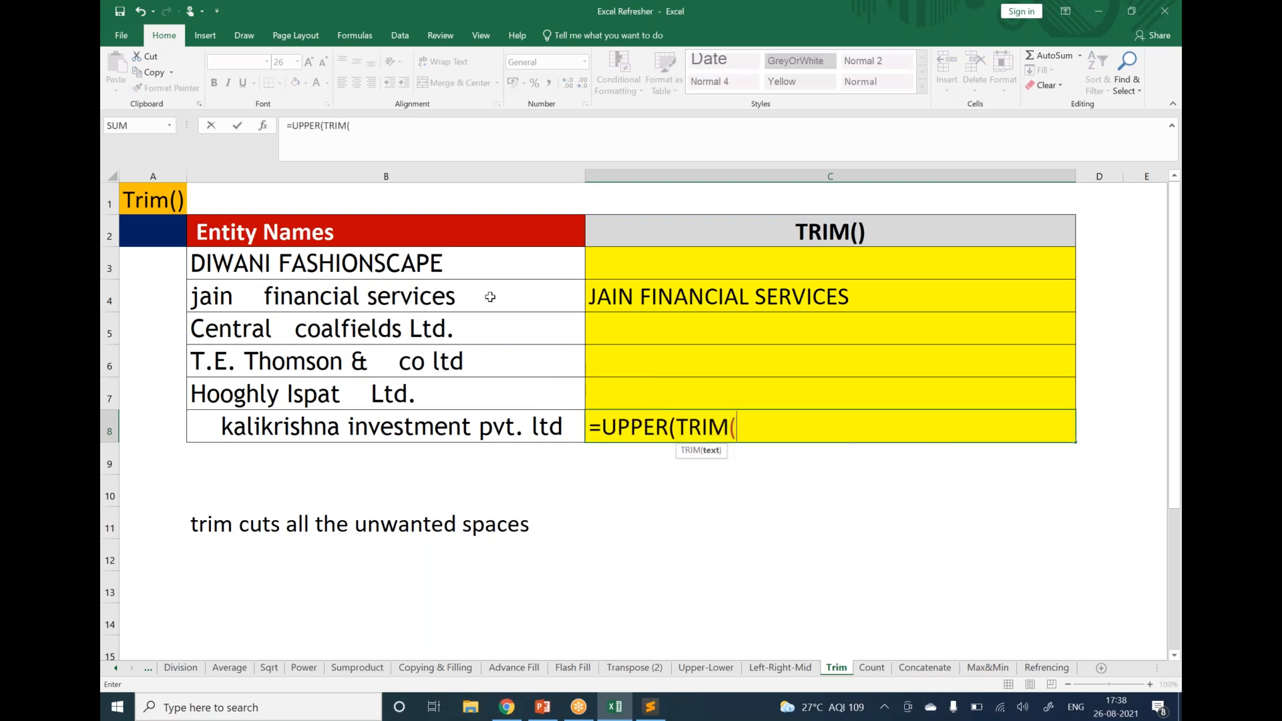
left_click(351, 432)
type("))")
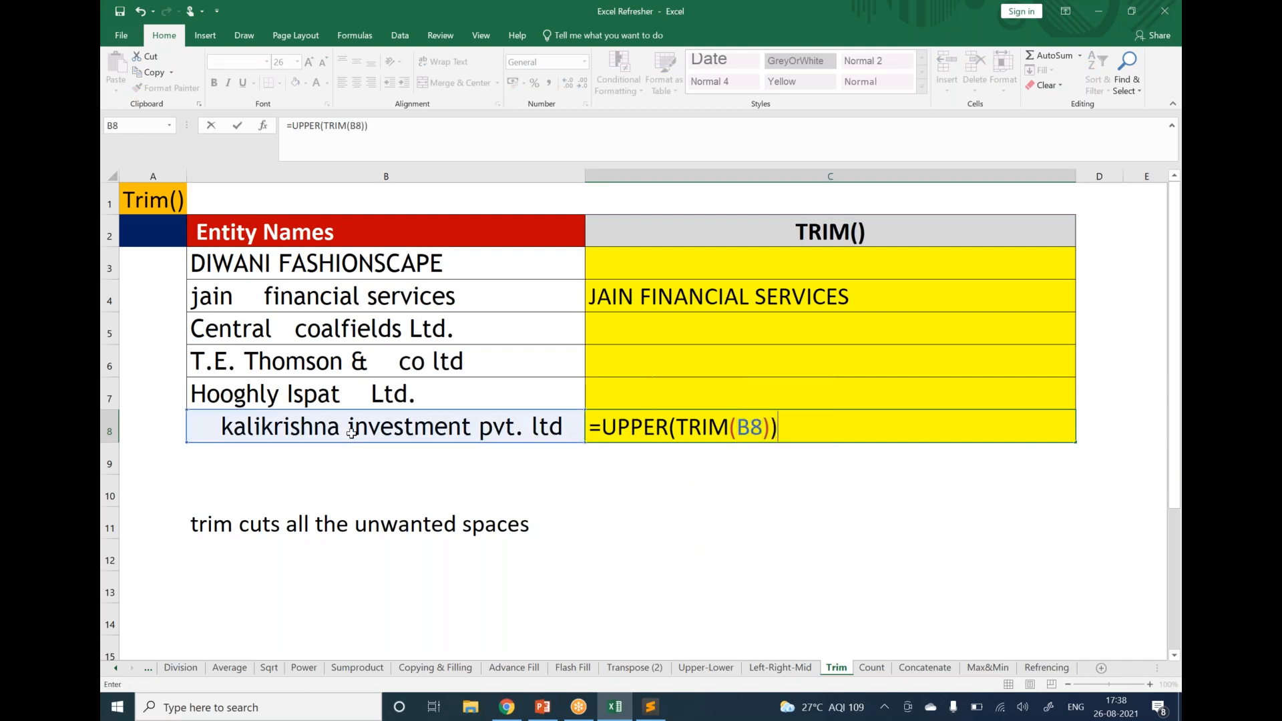
key("Return")
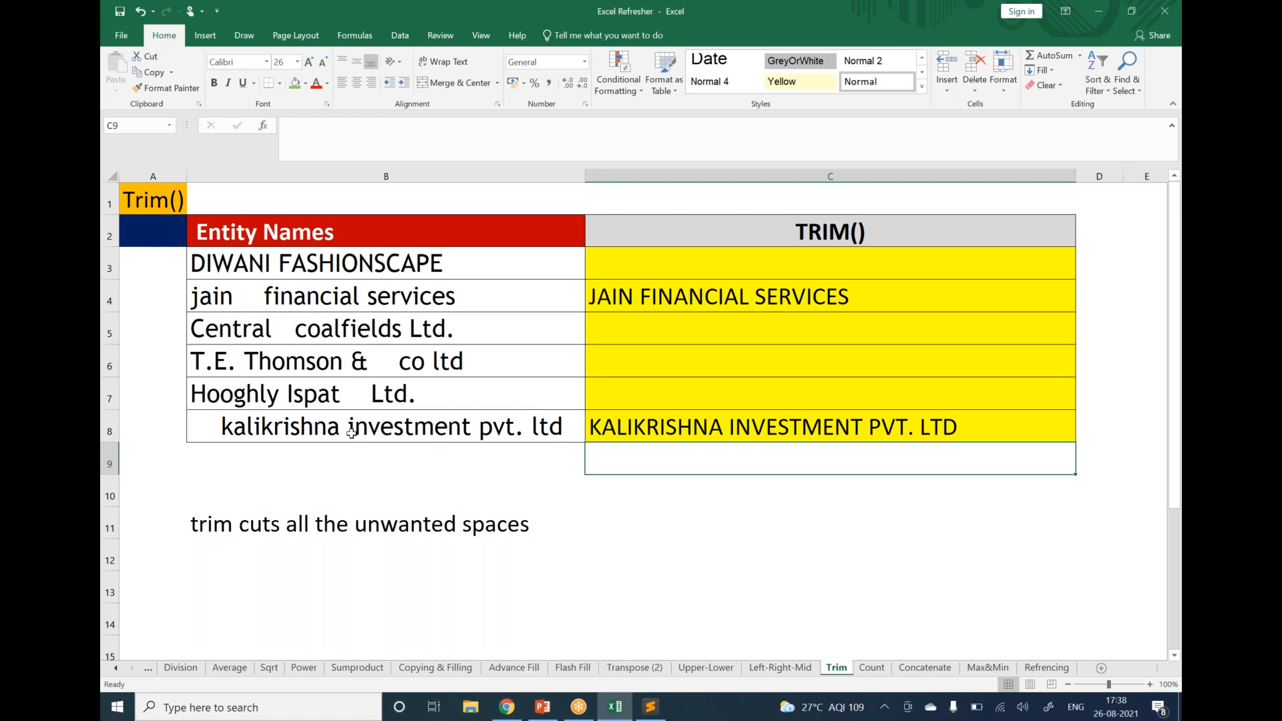
Step: Enter the nested formula =LOWER(TRIM(B3)) in cell C3, accepting the correction of the closing bracket
key("Up")
key("Up")
key("Up")
key("Up")
key("Up")
key("Up")
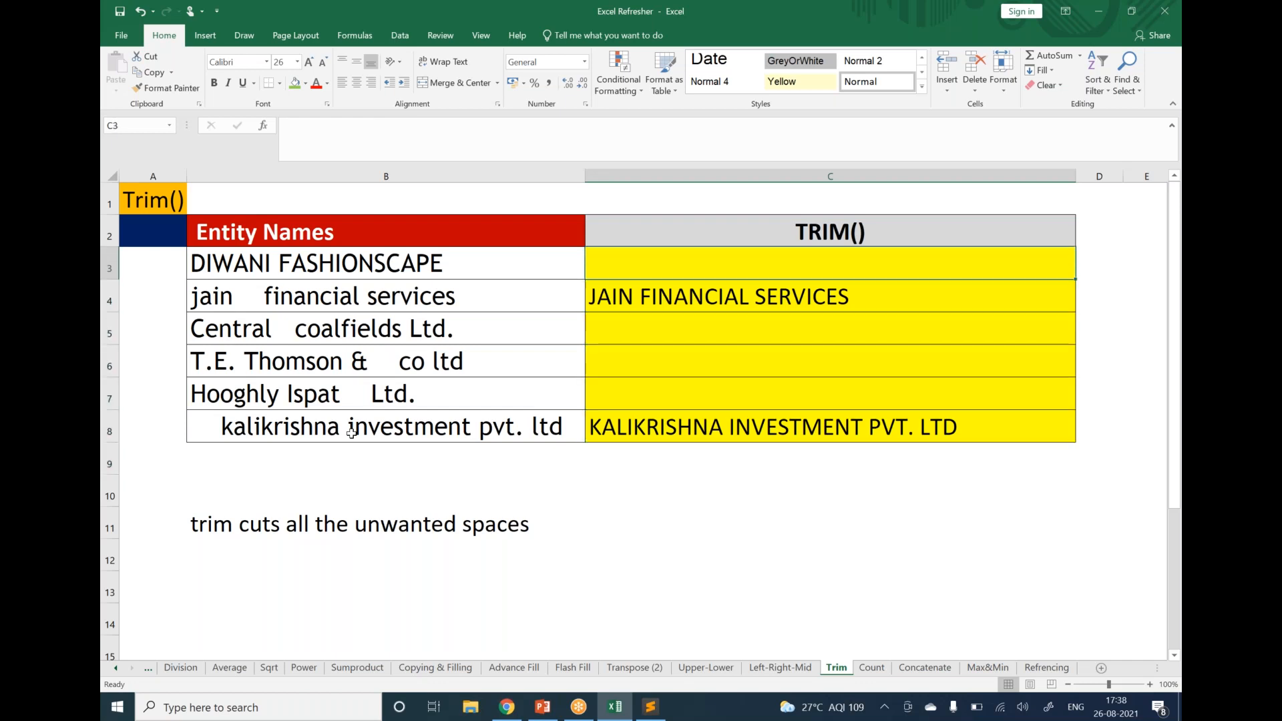
type("=lower")
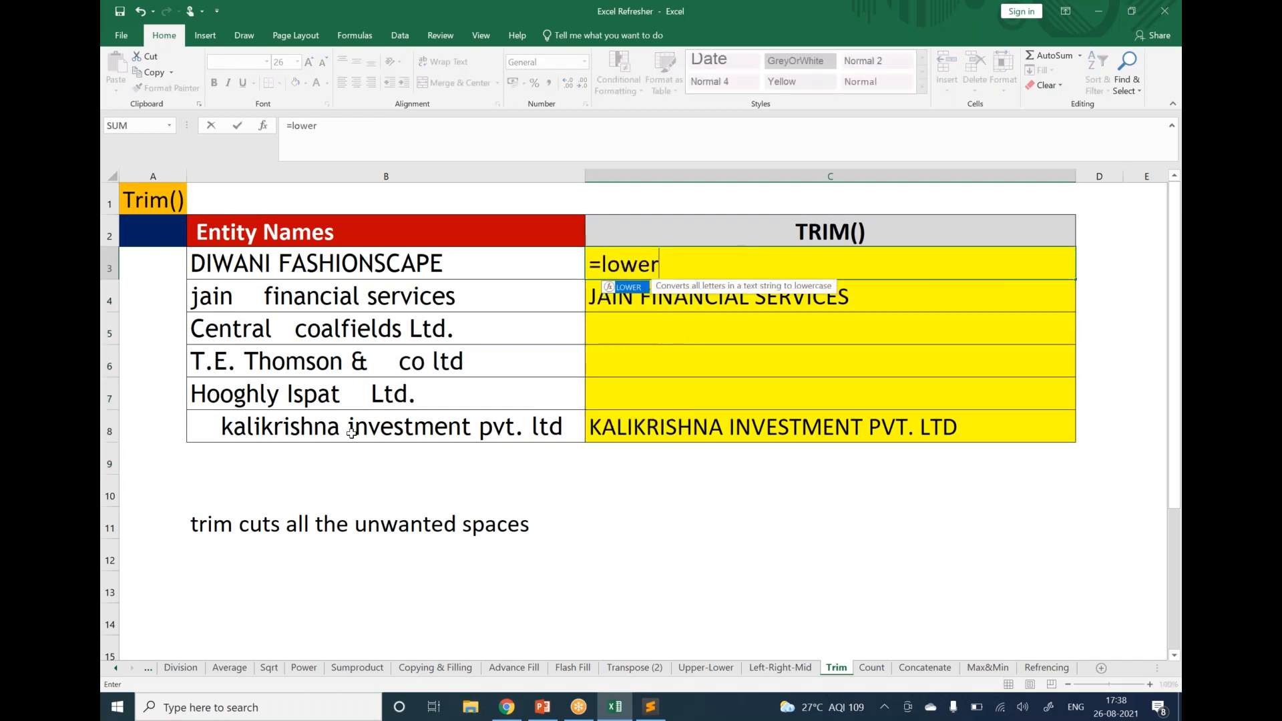
key("Tab")
type("trim")
key("Tab")
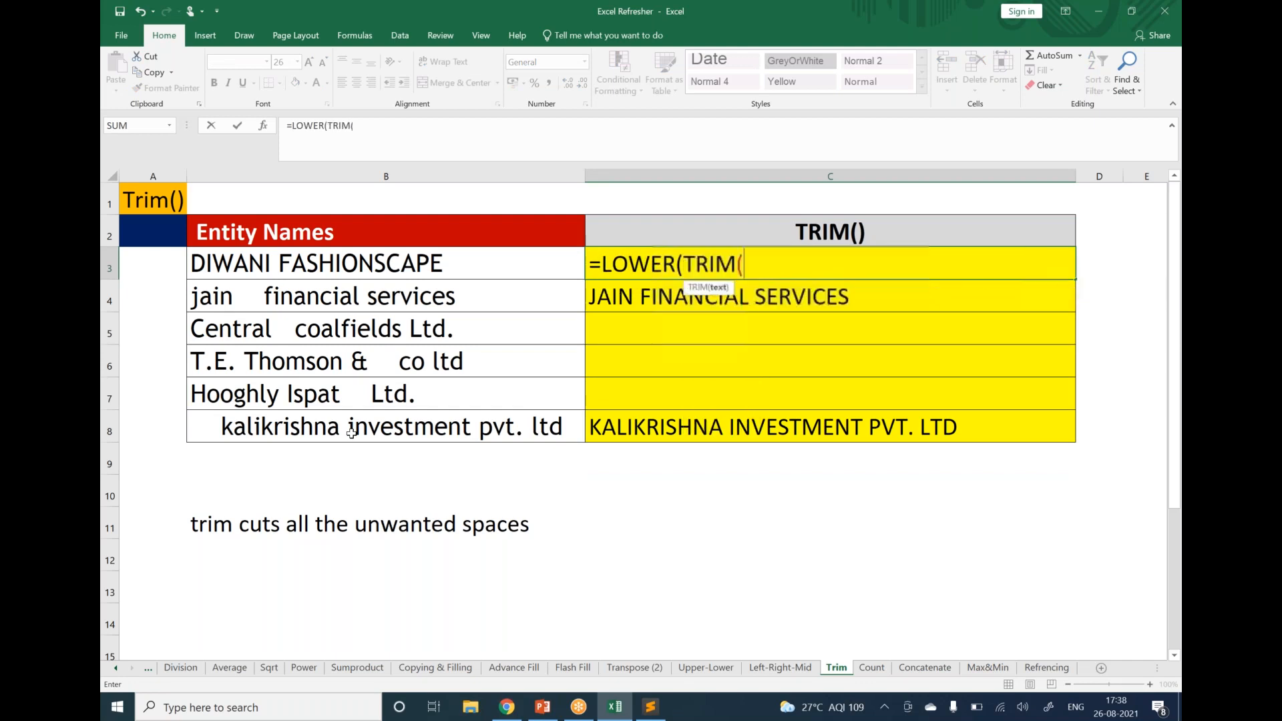
left_click(311, 269)
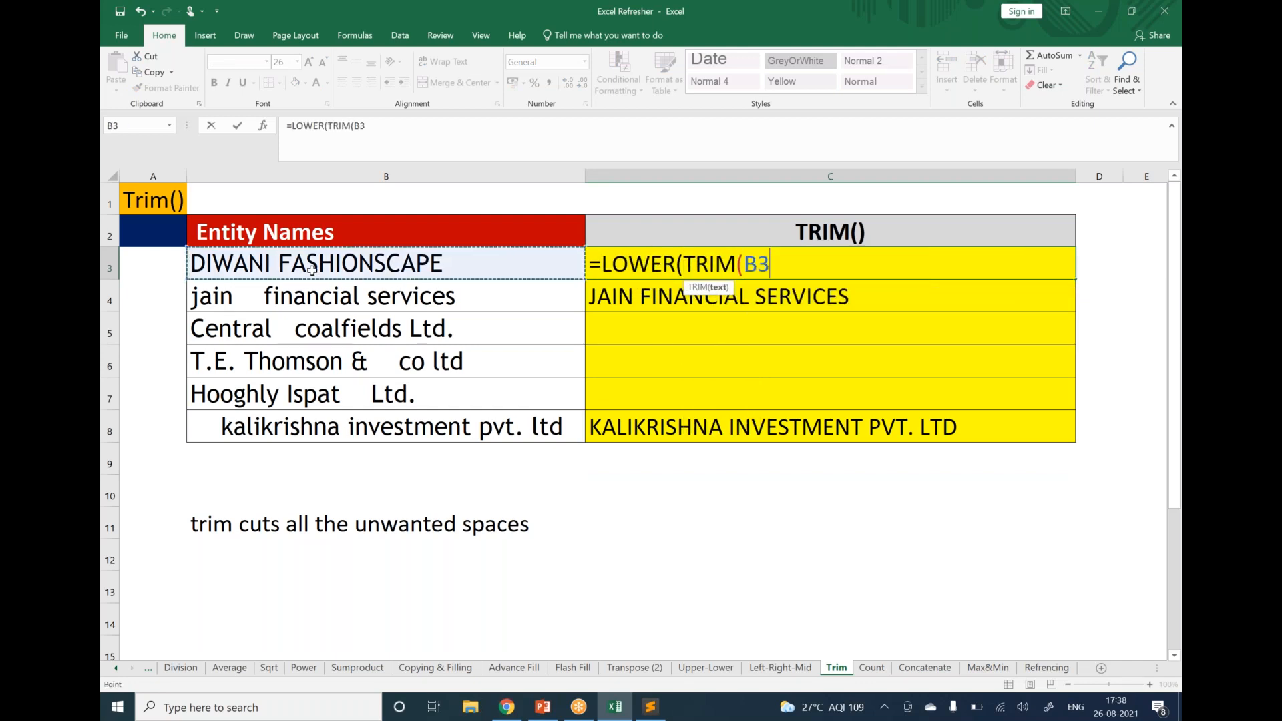
type(")")
key("Return")
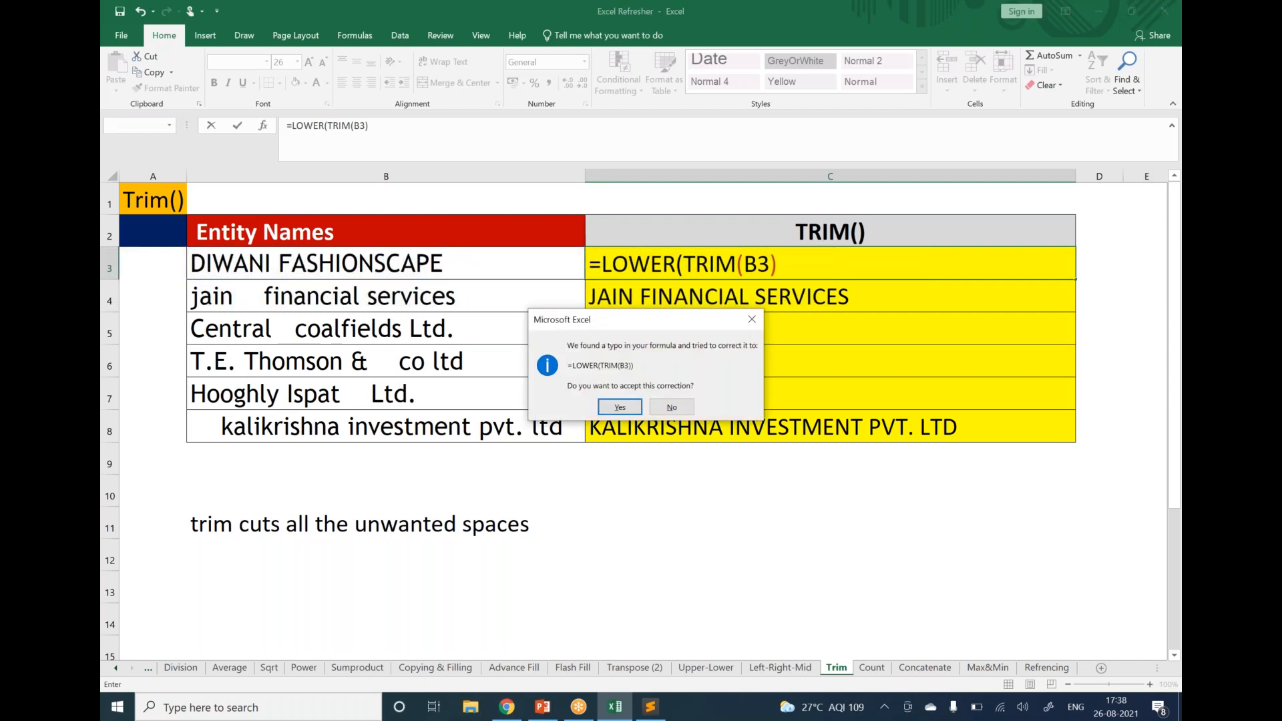
key("Return")
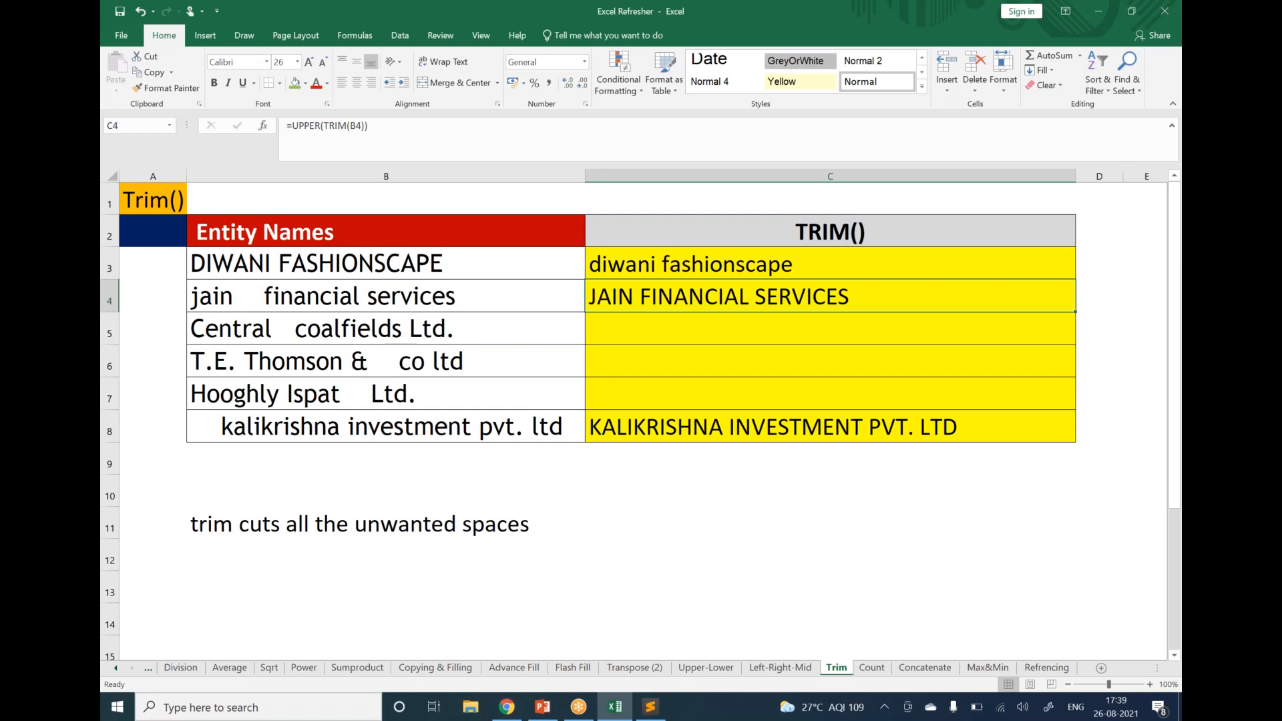
Step: Switch to the Count sheet and enter the note "count the number in all the cells" in cell G2
left_click(872, 668)
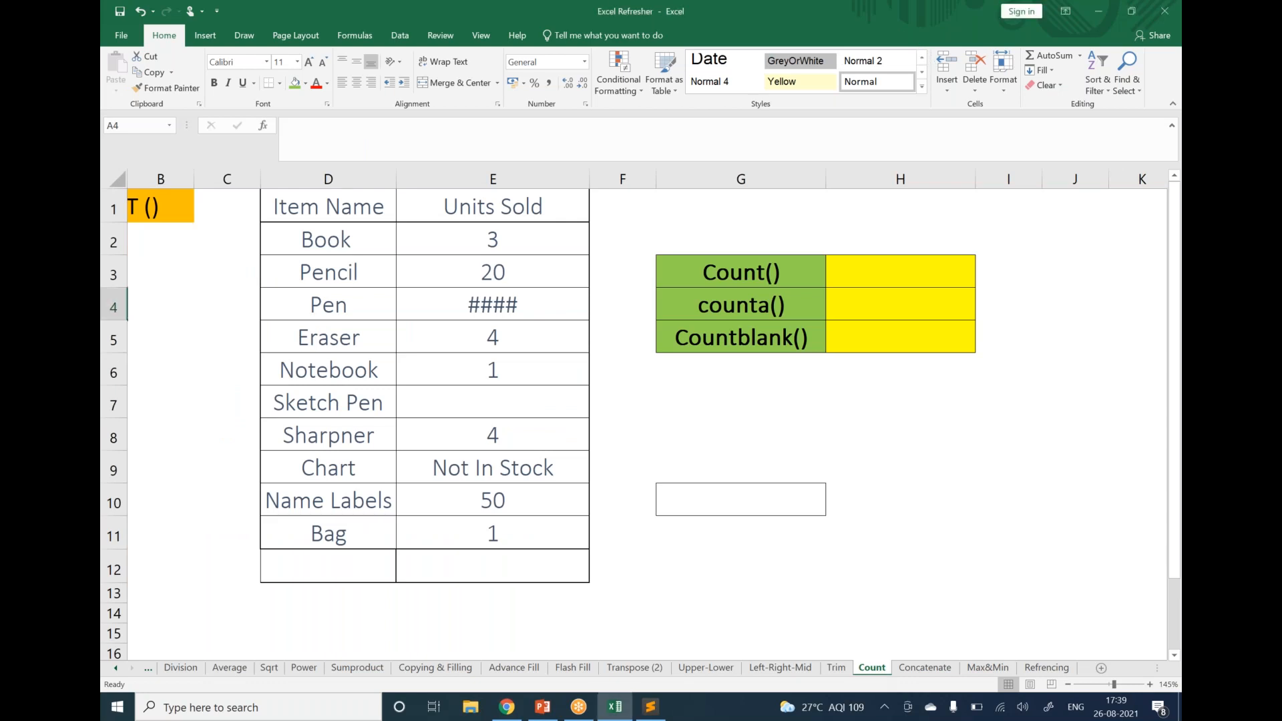
left_click(781, 235)
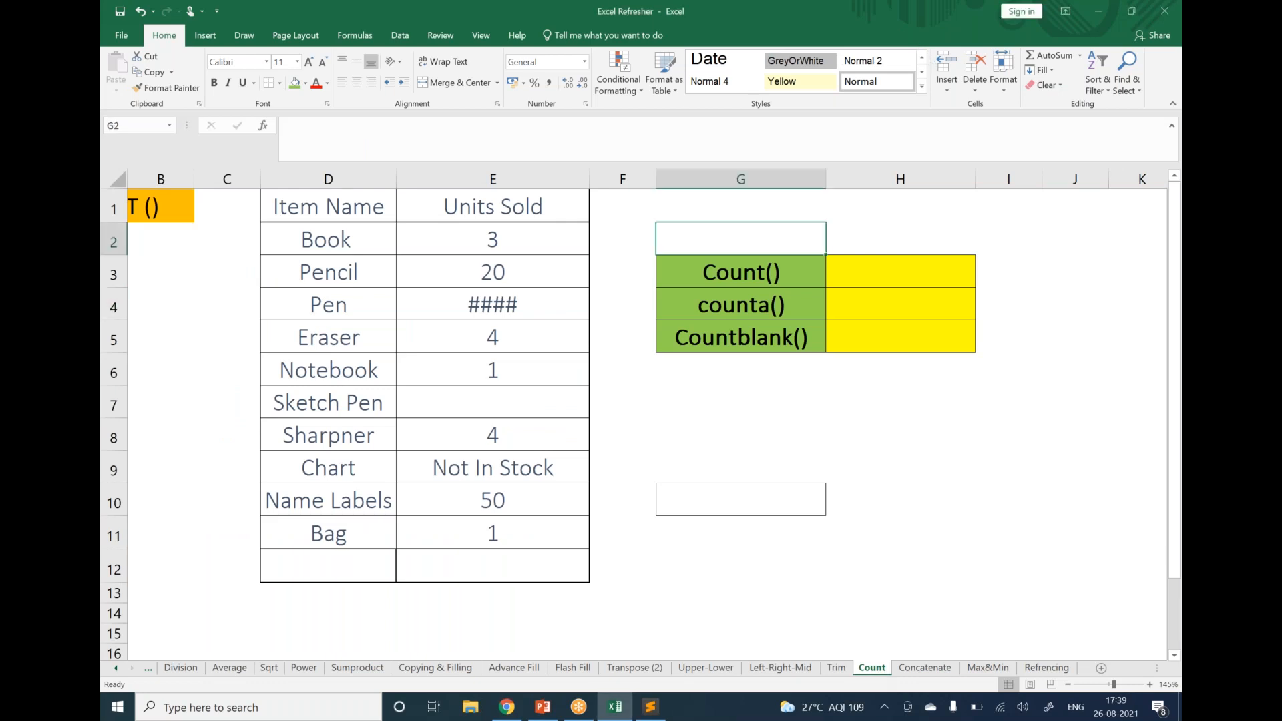
type("count the number in all the cells")
key("Return")
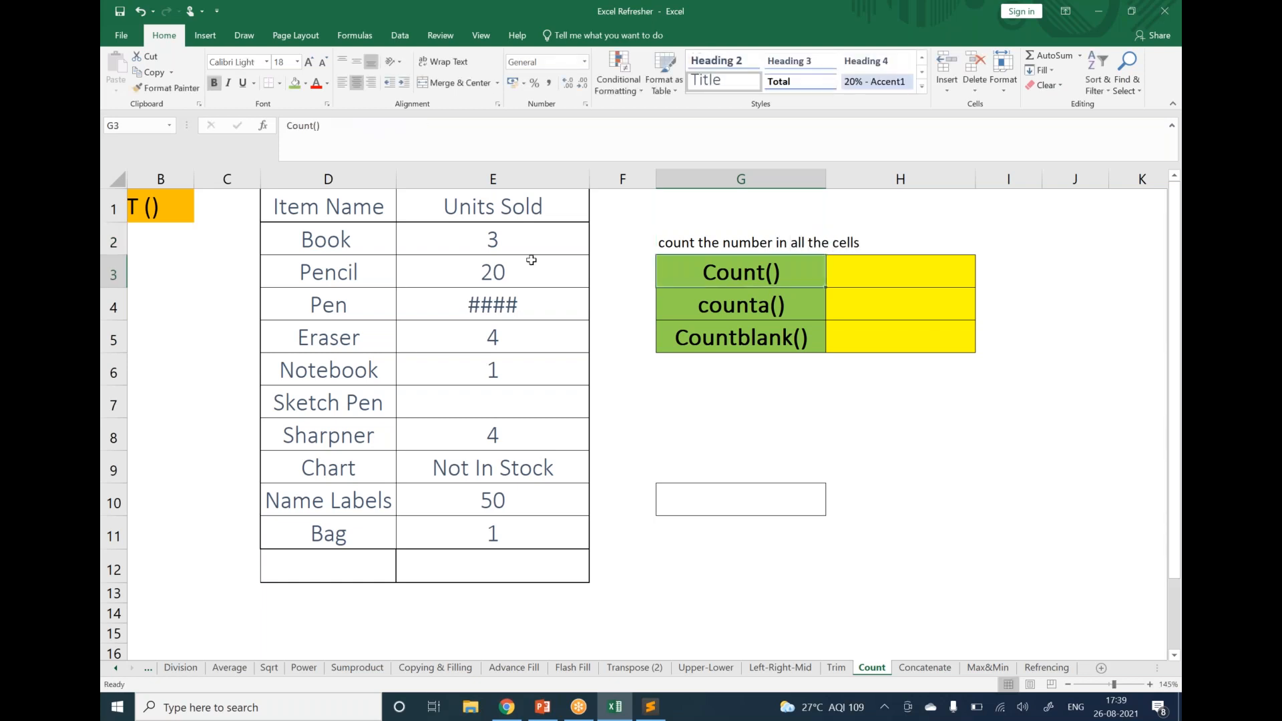
Step: Enter the formula =COUNT(E2:E12) in cell H3 to count the numeric entries in the Units Sold column
left_click_drag(500, 243, 460, 574)
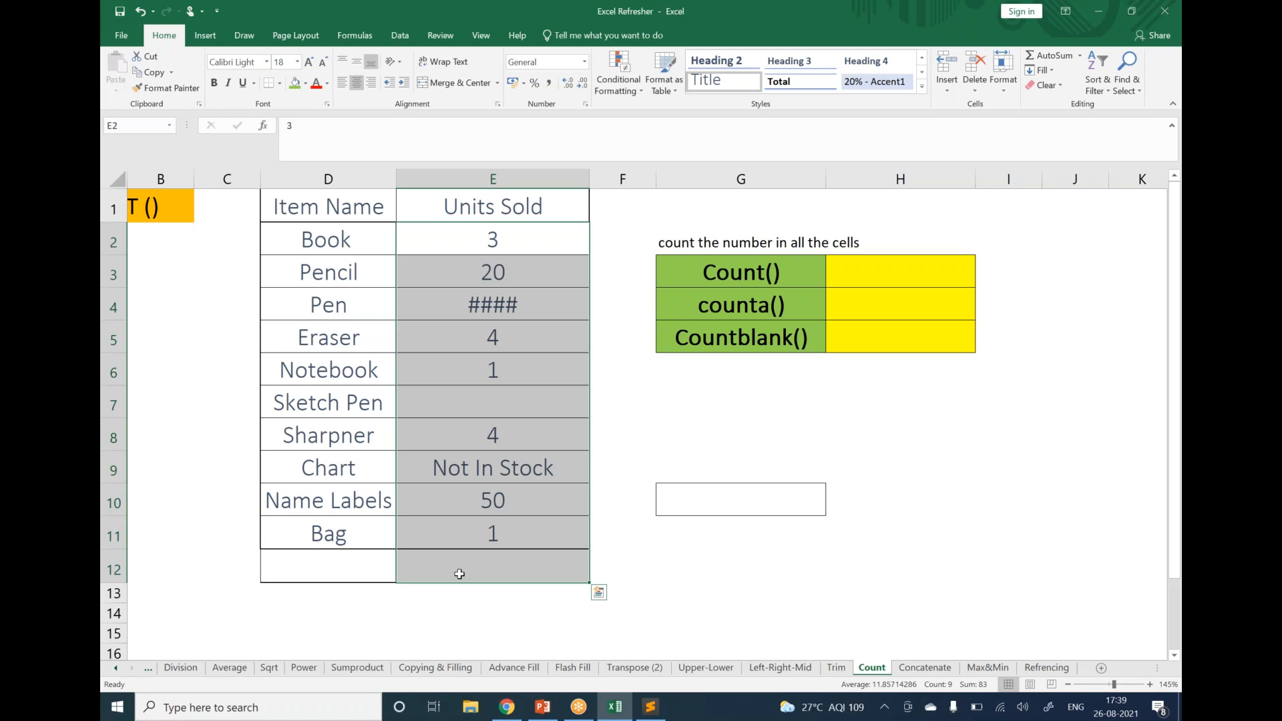
left_click(918, 278)
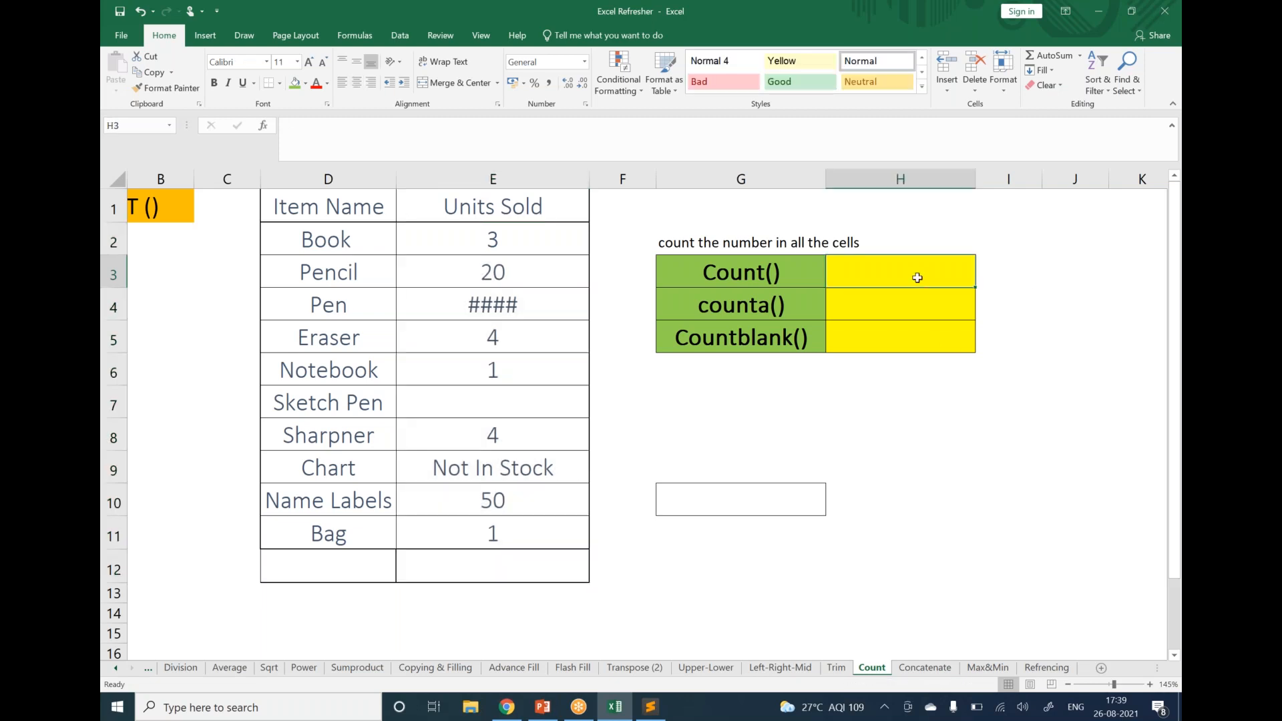
type("=")
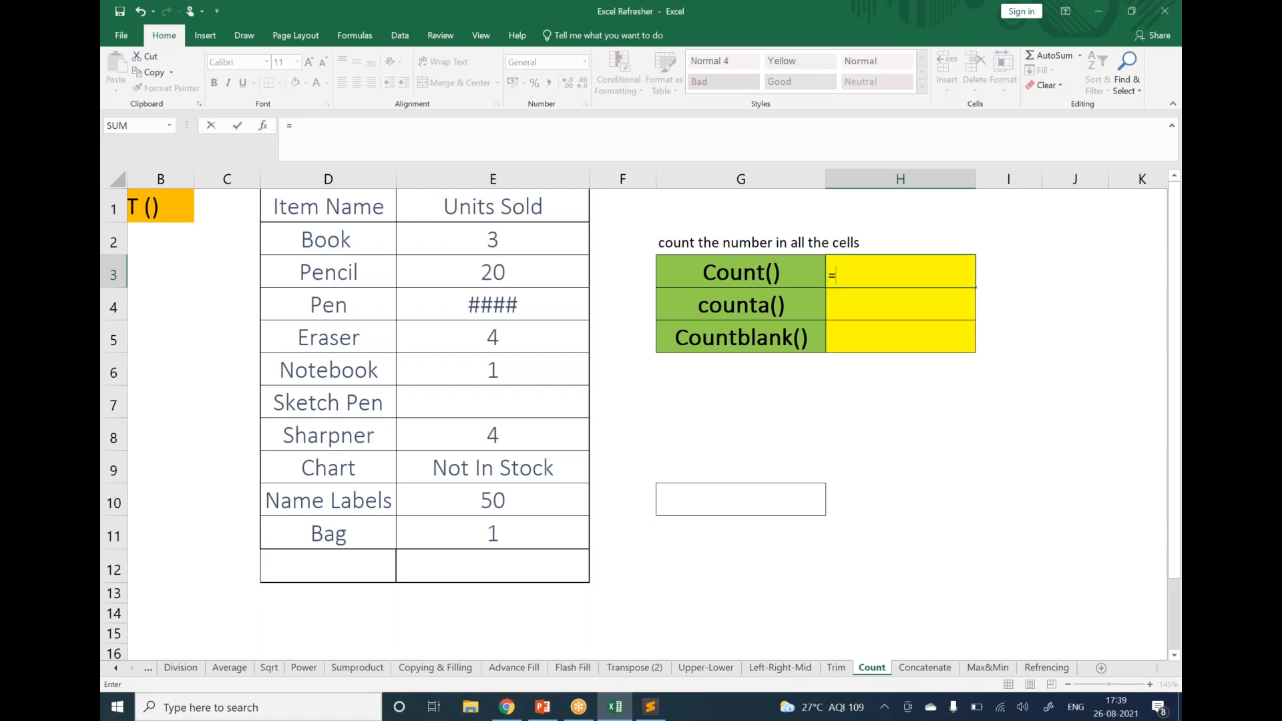
type("c")
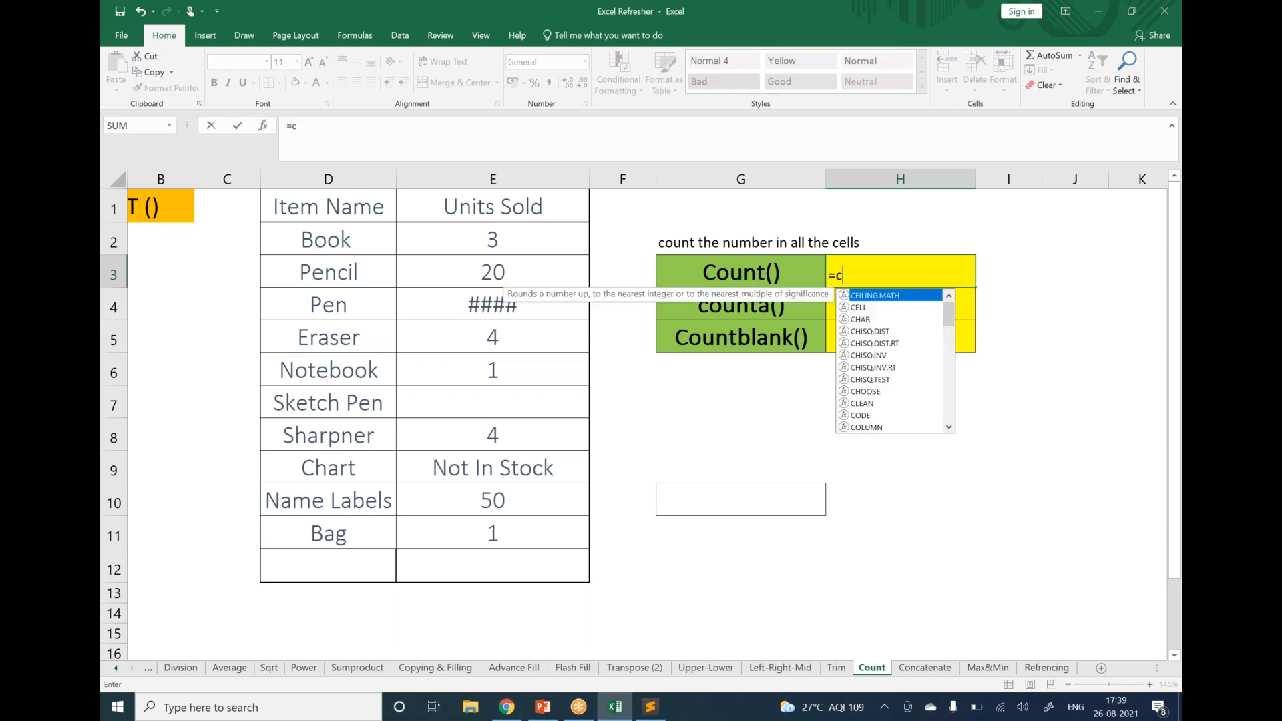
type("ount")
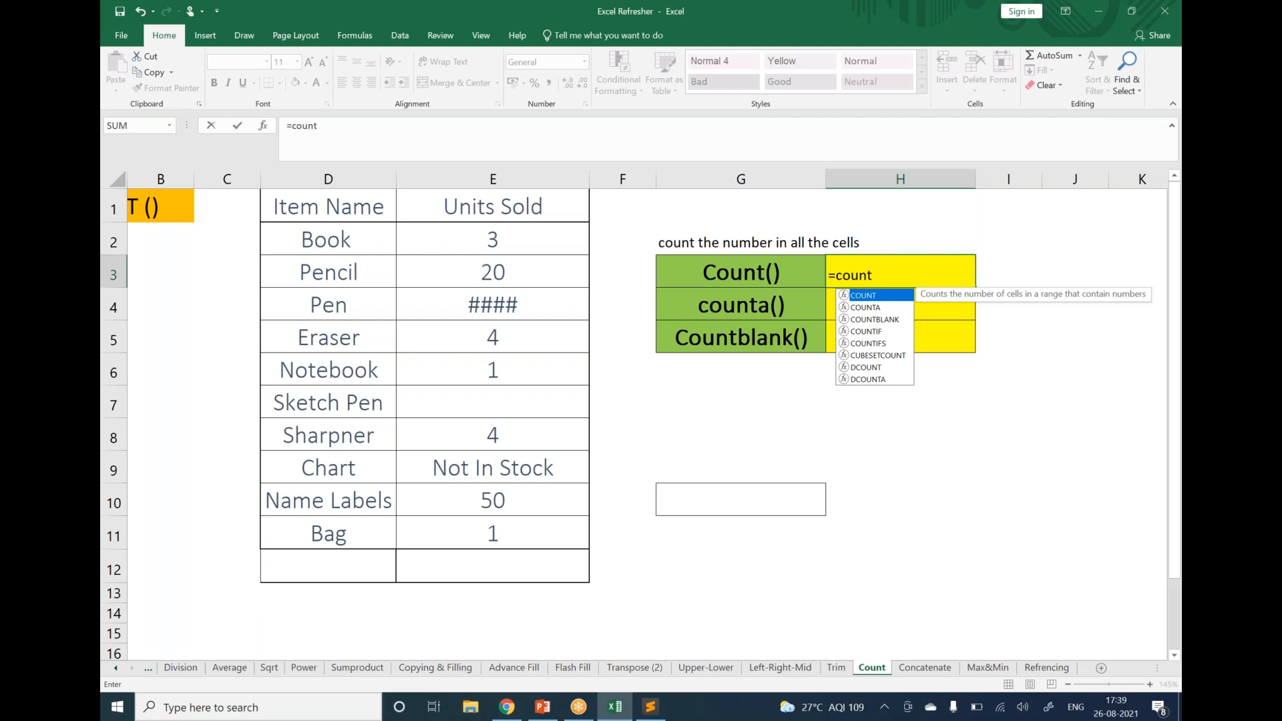
key("Tab")
left_click_drag(538, 249, 515, 558)
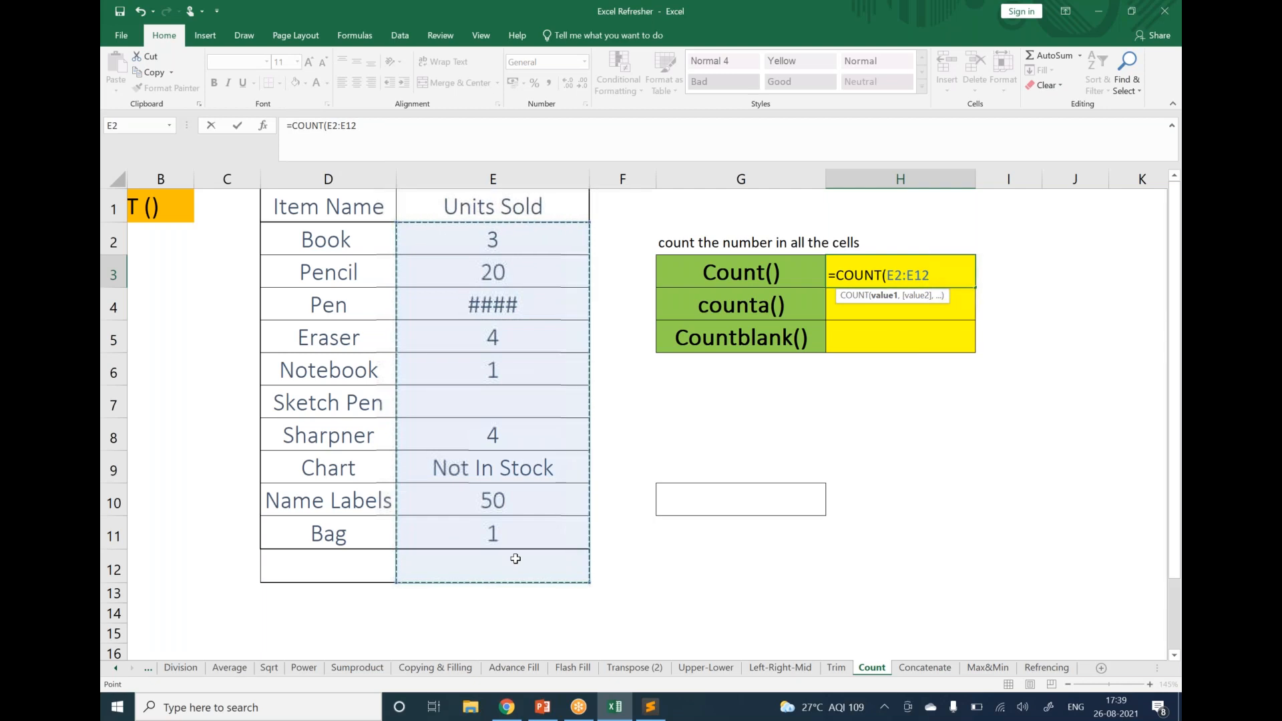
key("Return")
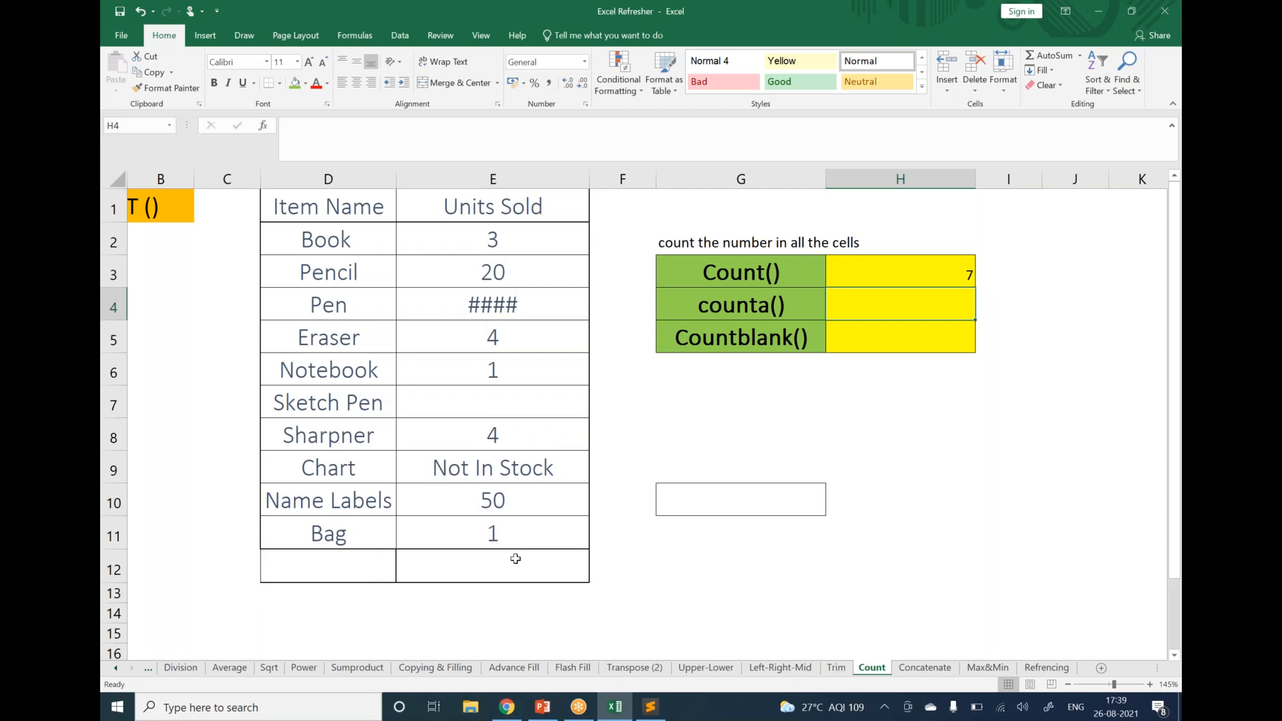
Step: Enter the formula =COUNTA(E2:E12) in cell H4 to count the non-empty Units Sold cells
left_click_drag(476, 252, 507, 565)
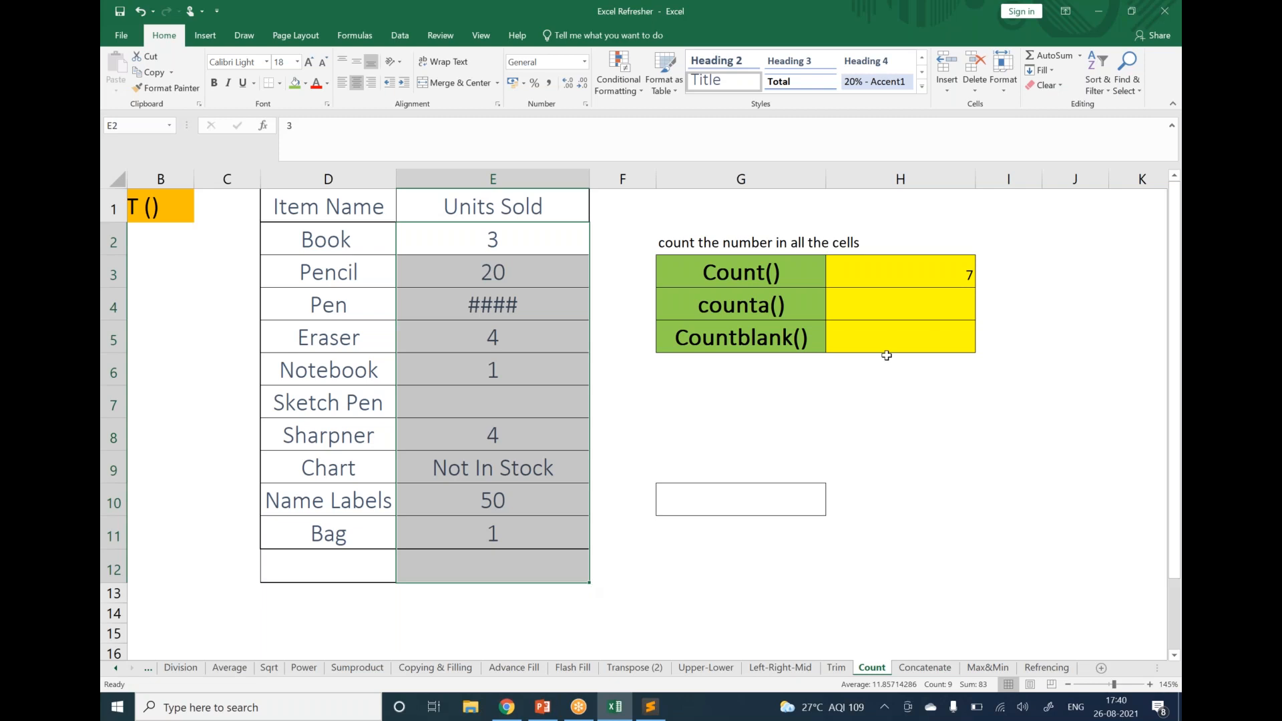
left_click(888, 317)
type("=")
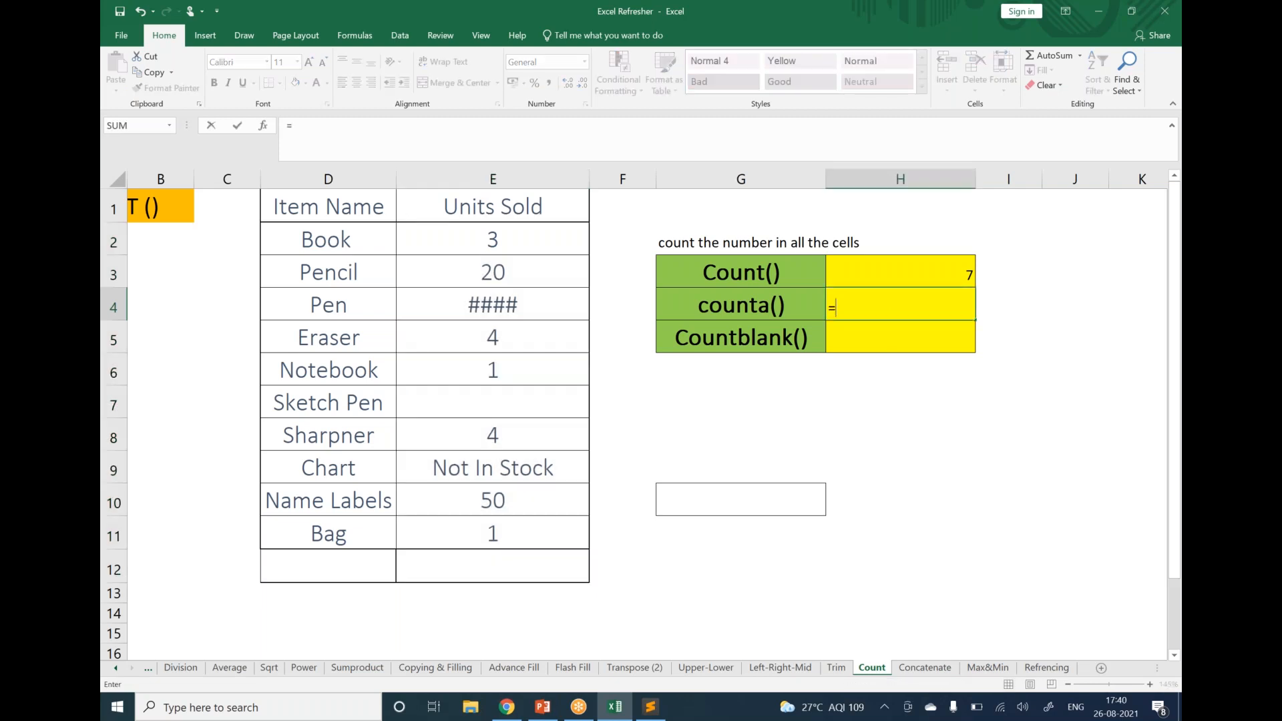
type("count")
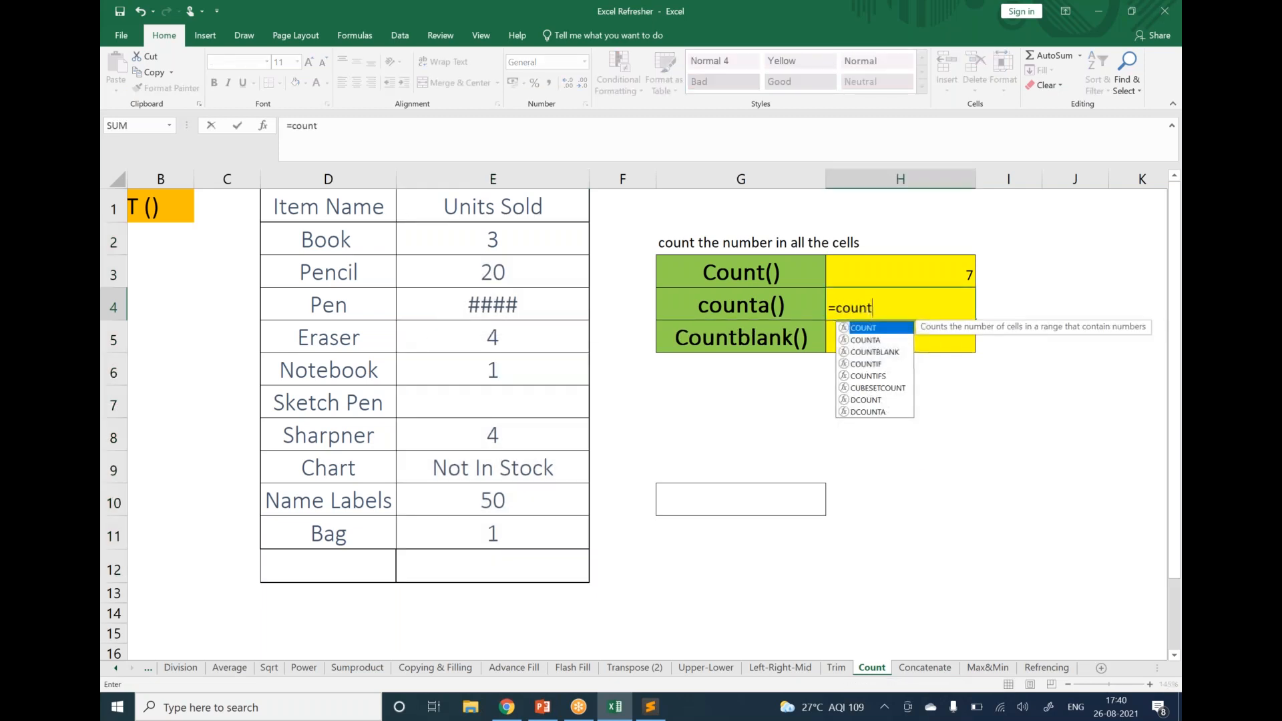
type("a")
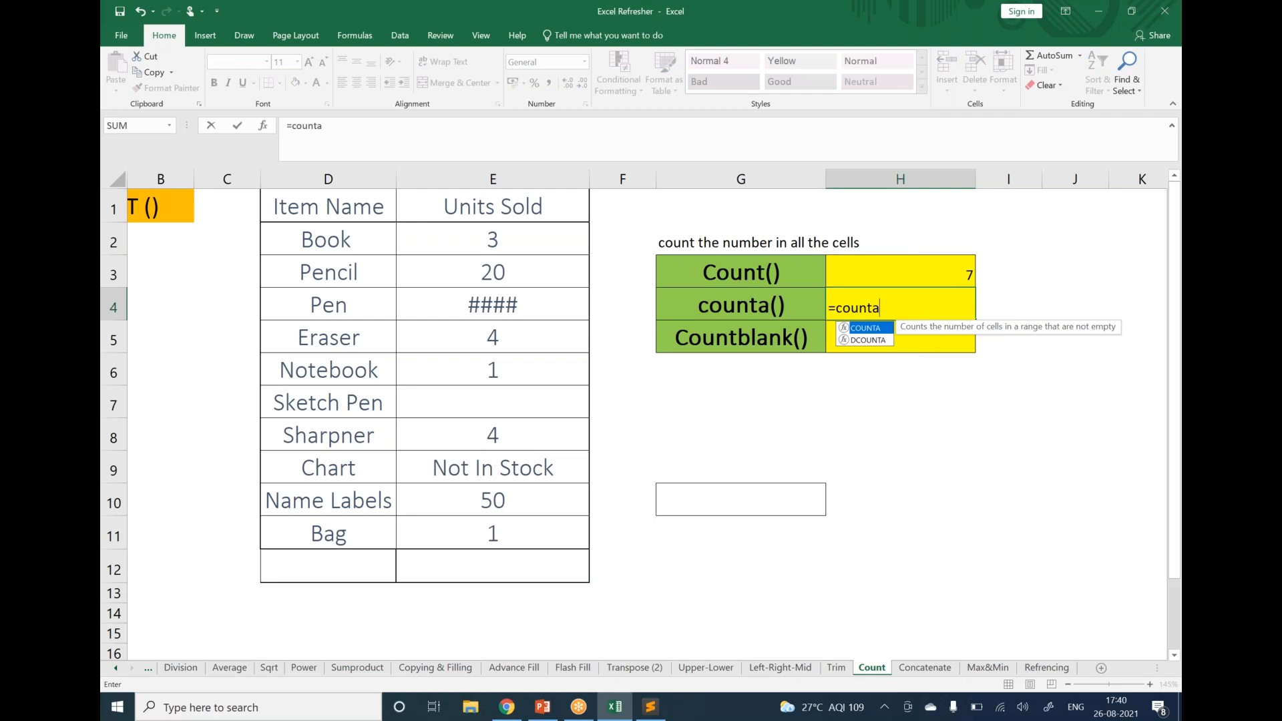
key("Tab")
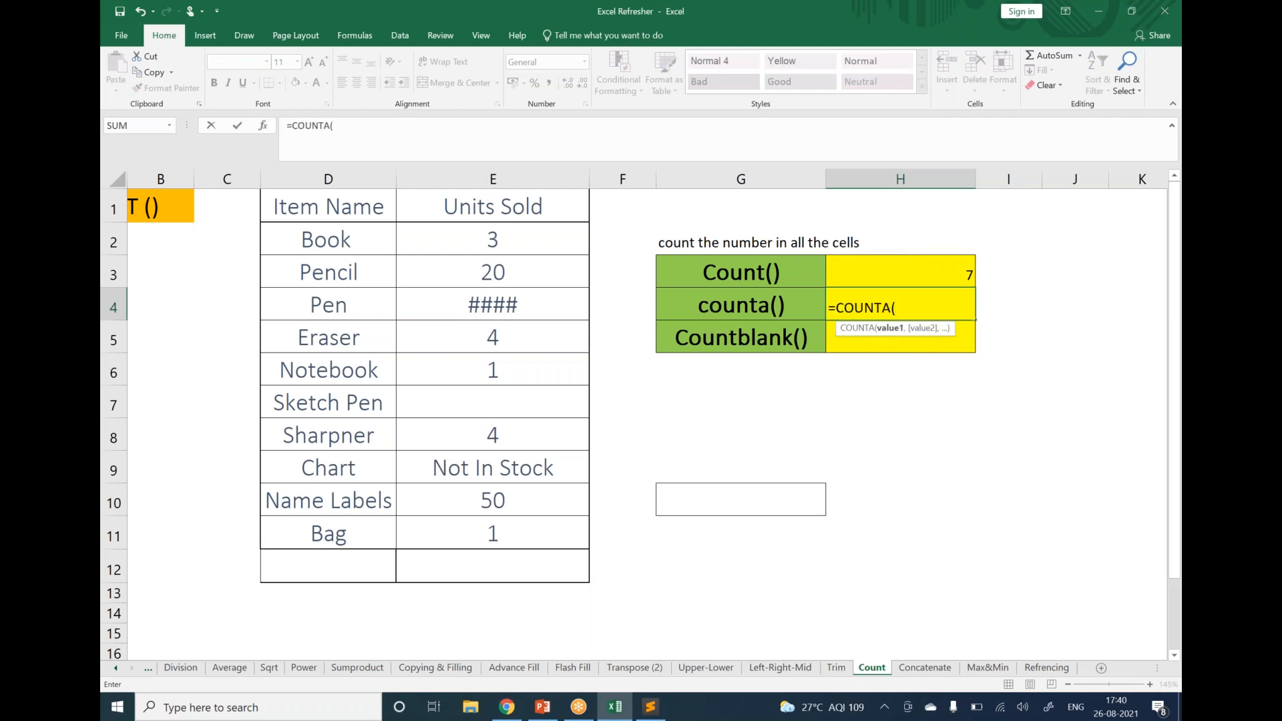
left_click_drag(507, 245, 492, 572)
type(")")
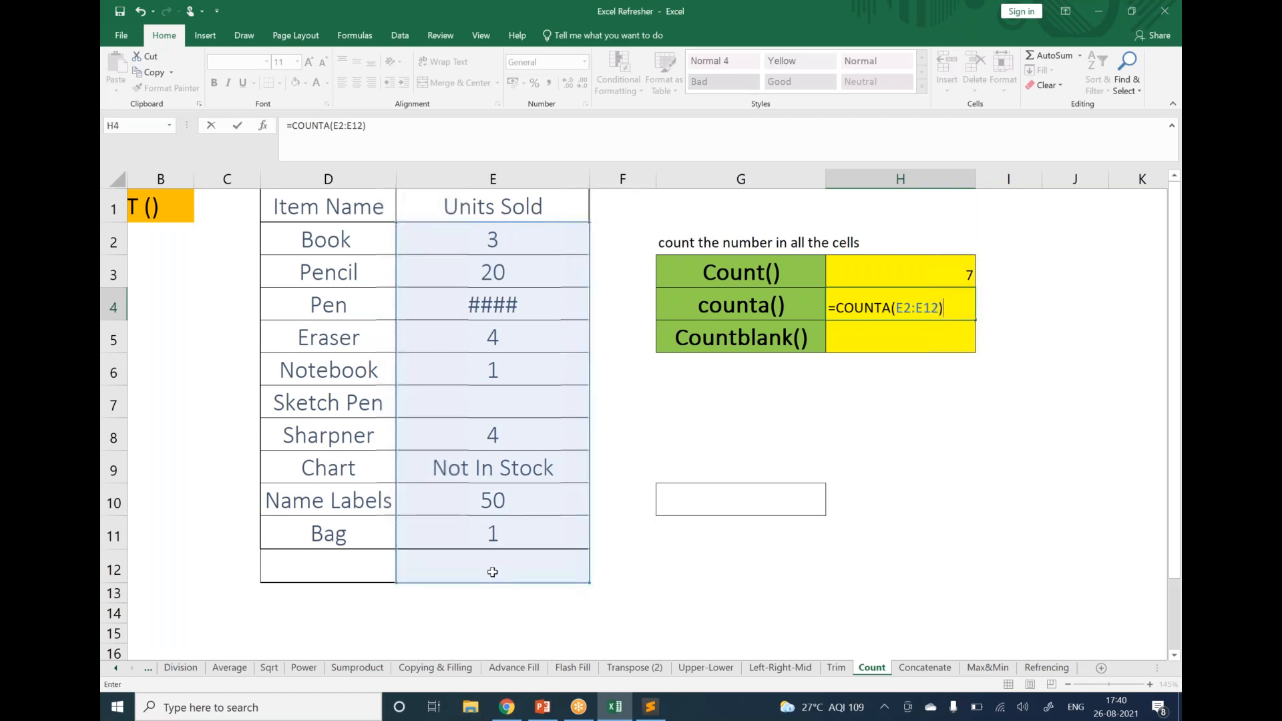
key("Return")
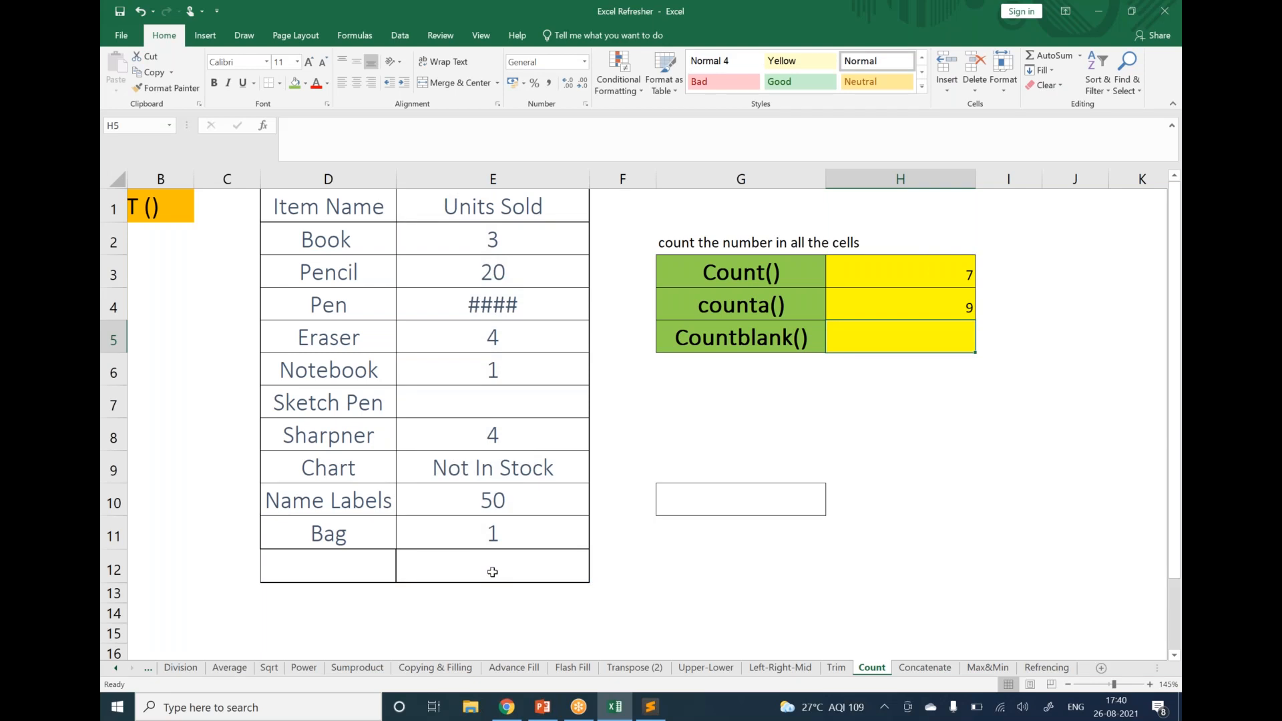
Step: Enter the formula =COUNTBLANK(E2:E12) in cell H5 to count the empty Units Sold cells
left_click_drag(529, 235, 539, 552)
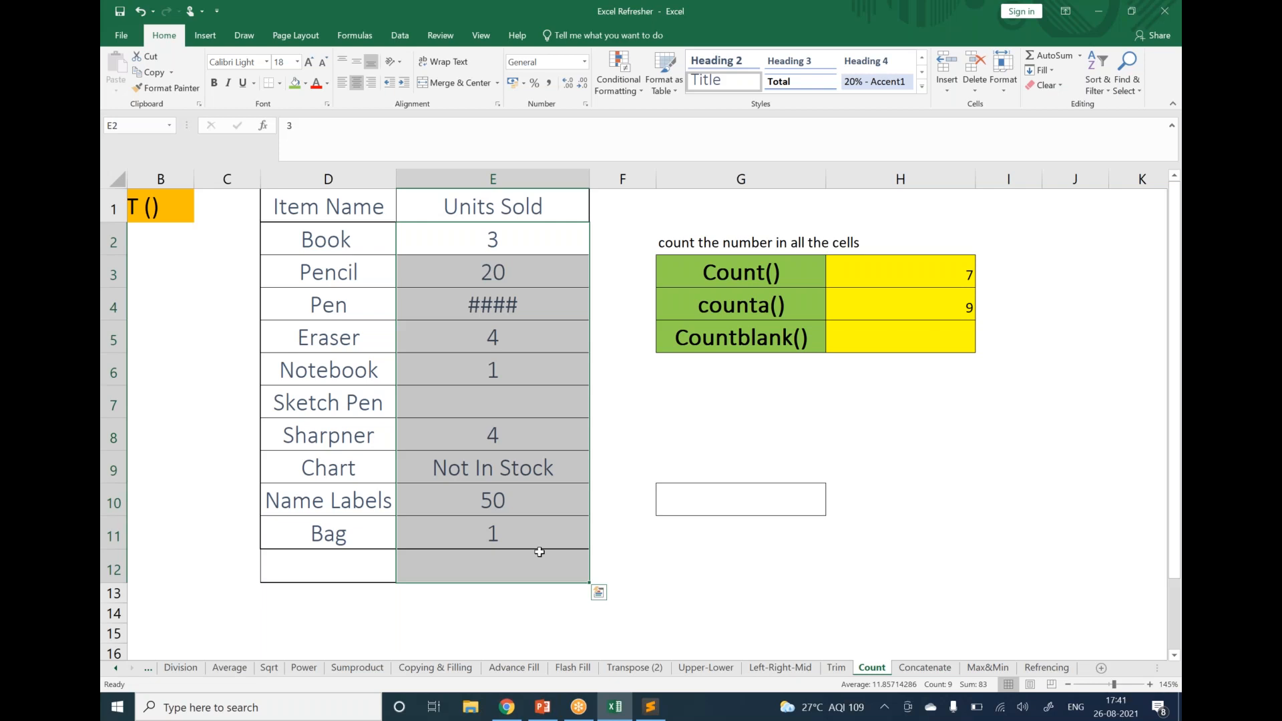
left_click(936, 351)
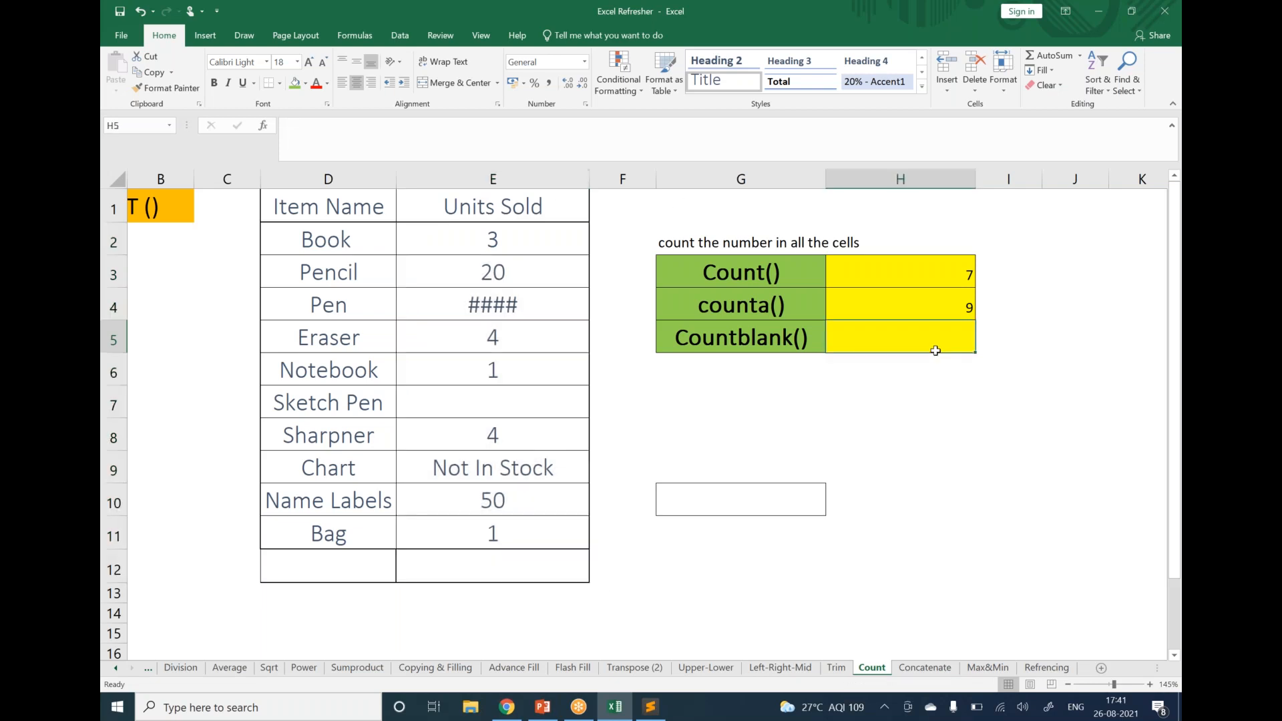
type("=countb")
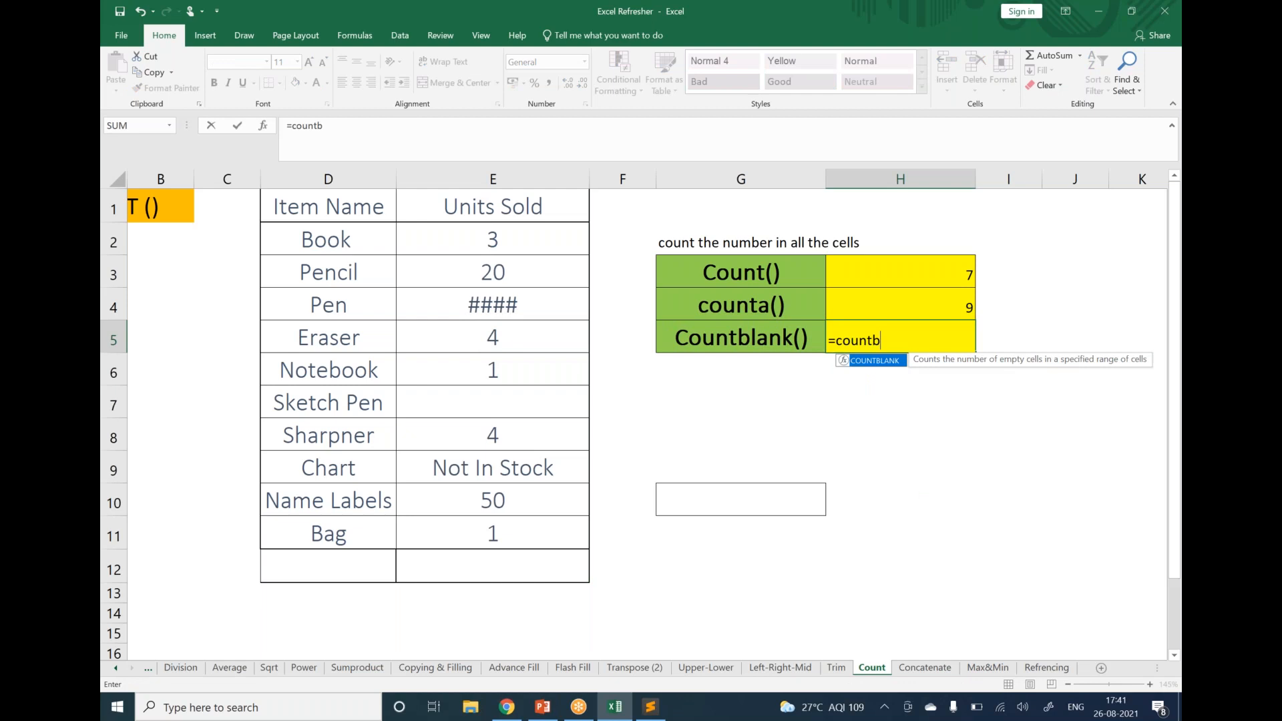
key("Tab")
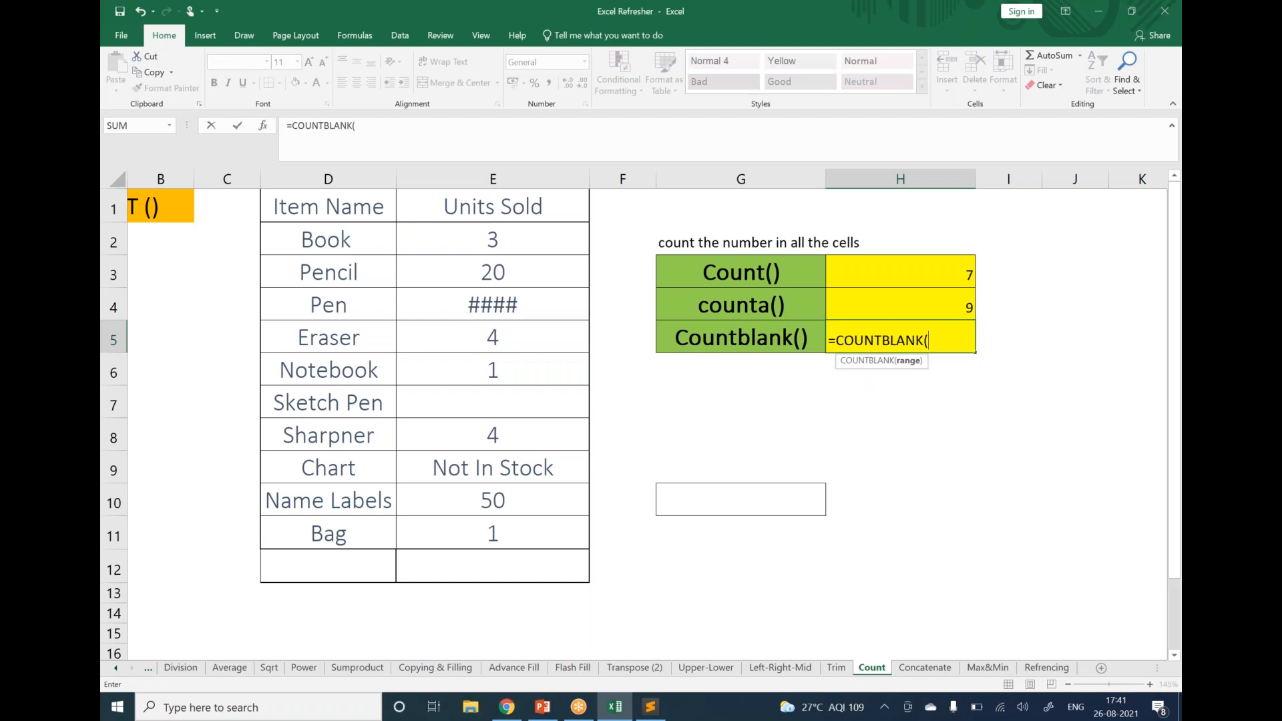
left_click_drag(509, 242, 500, 579)
type(")")
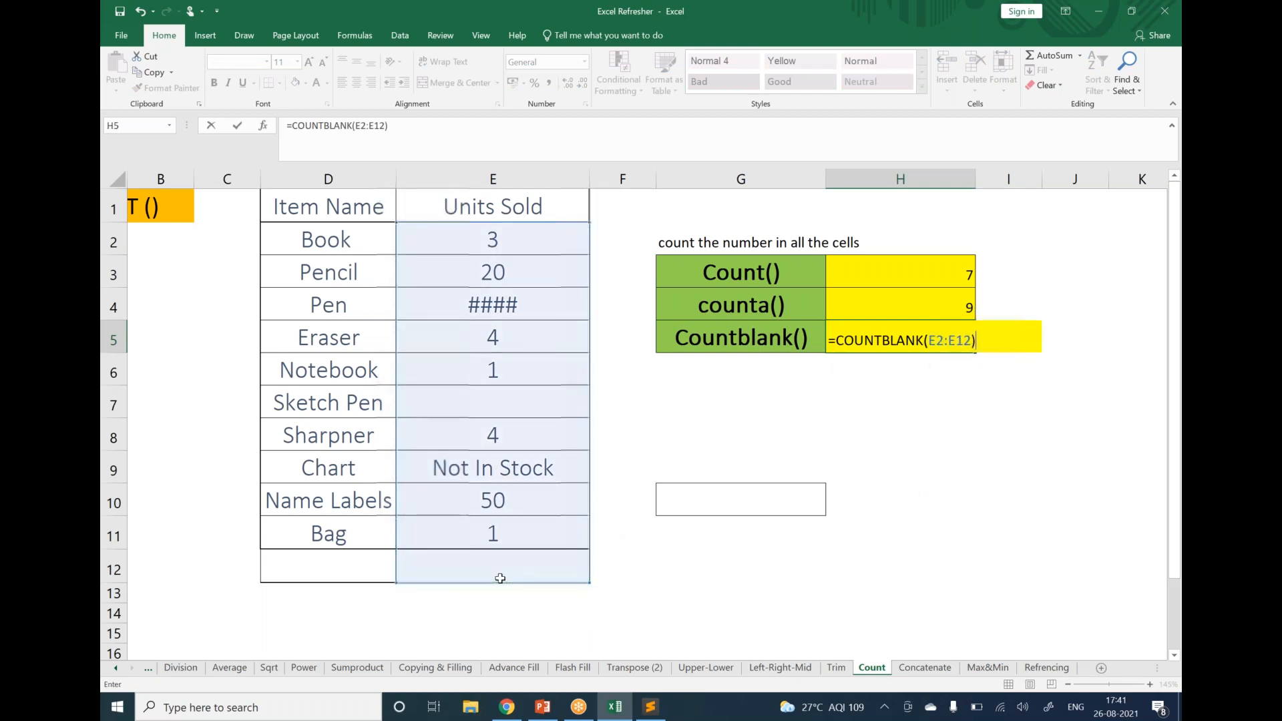
key("Return")
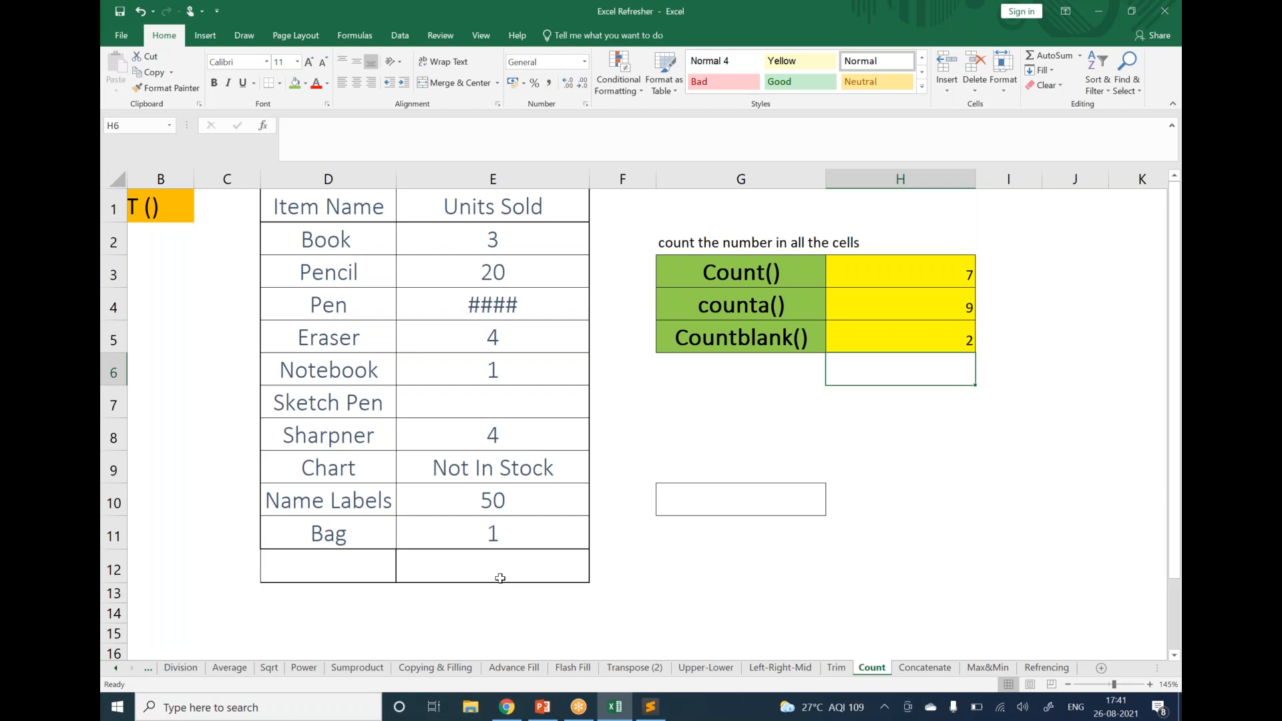
Step: Review the note in G2 and compare the Count, Counta and Countblank labels with their results in G3:H5
key("Up")
key("Up")
key("Up")
key("Up")
key("Left")
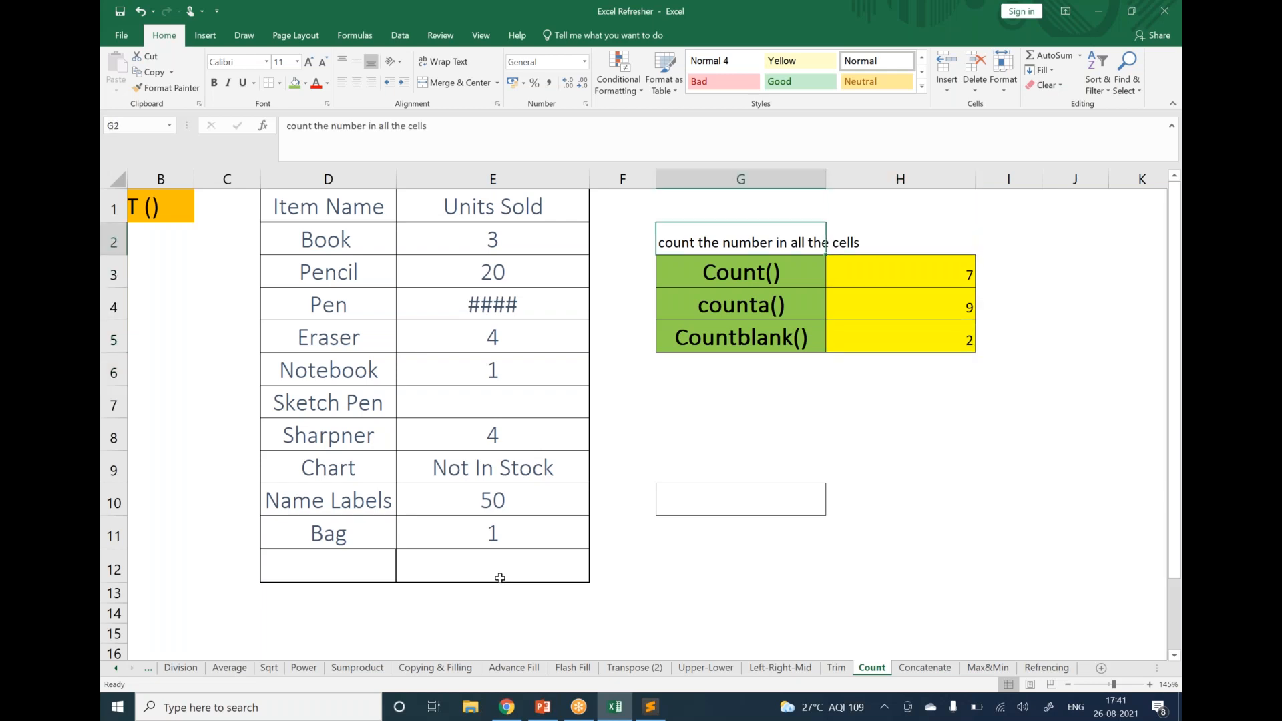
key("Down")
key("Down")
key("Down")
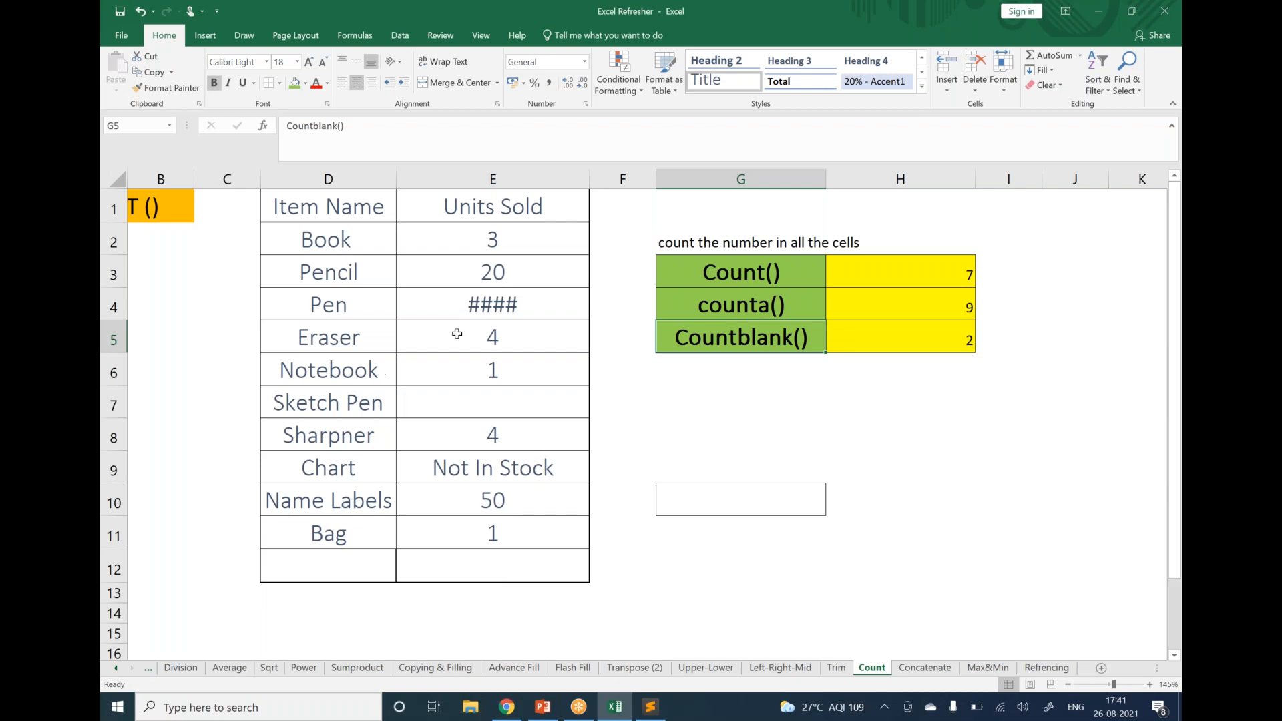
left_click_drag(681, 274, 856, 336)
left_click(792, 401)
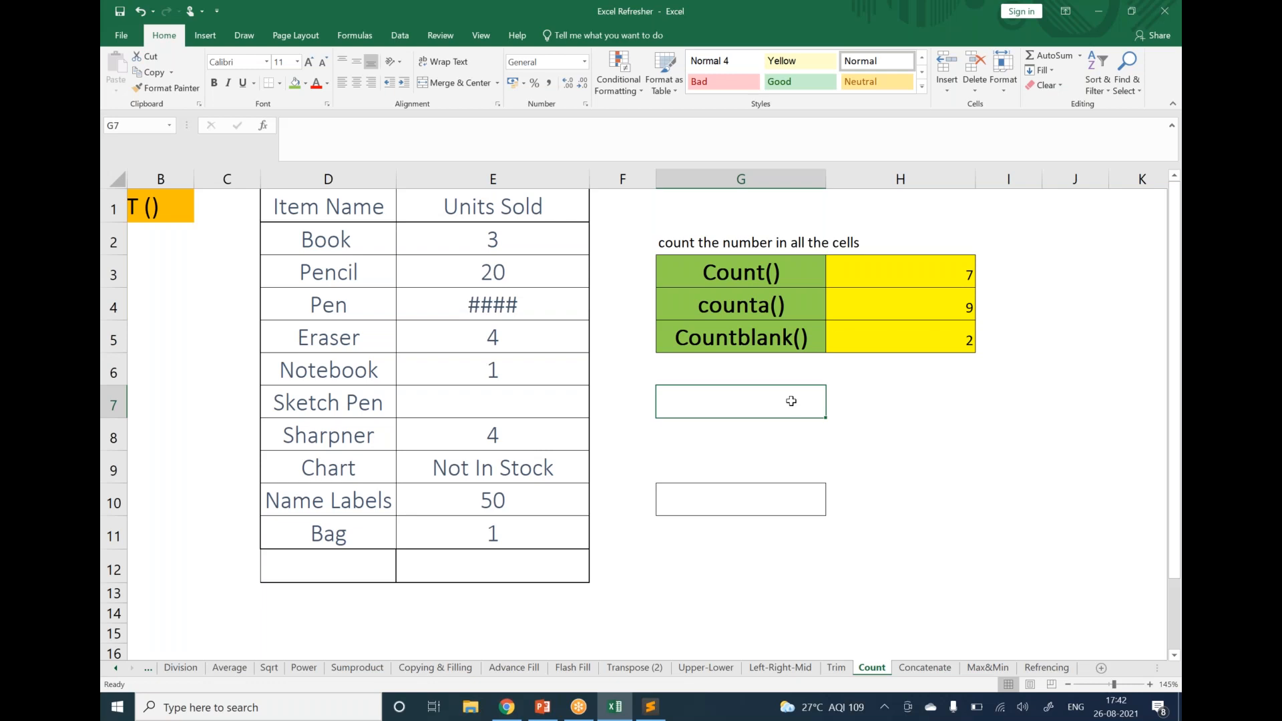
left_click(897, 25)
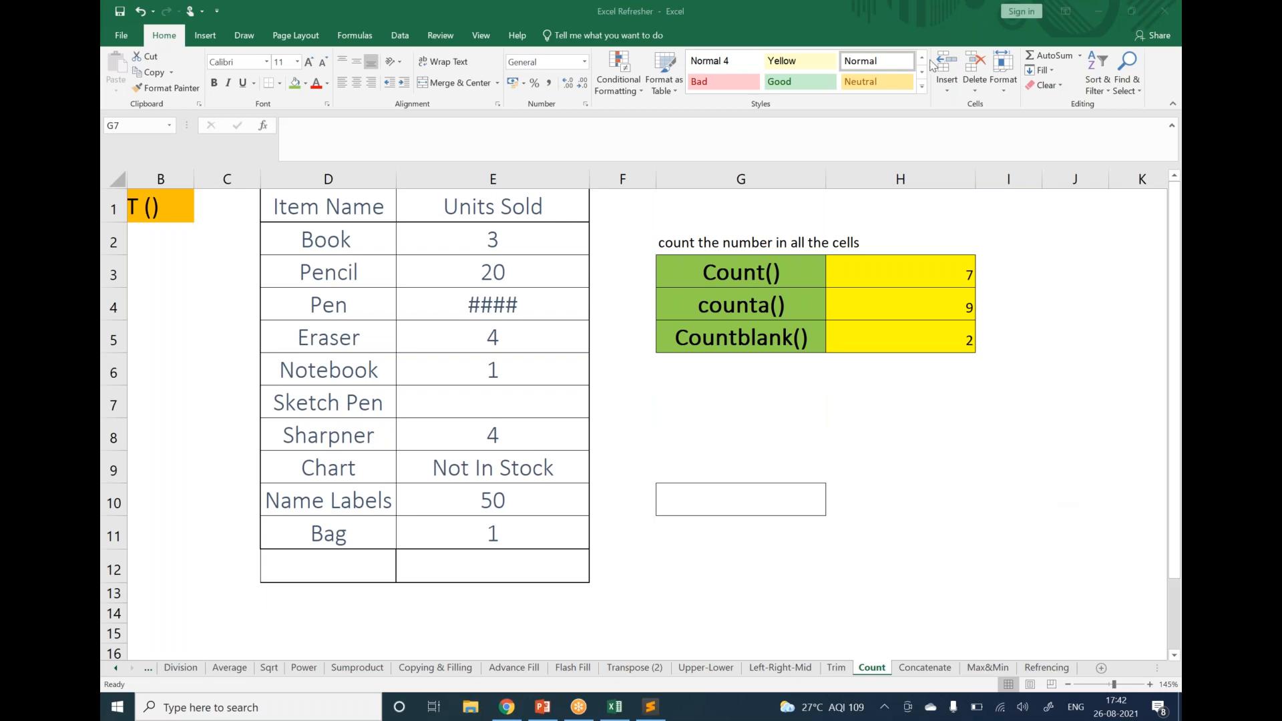
Step: Switch to the Concatenate sheet and, after reviewing the First Name and Last Name columns, select cell C3 under Concatenated Text
left_click(925, 667)
left_click(715, 235)
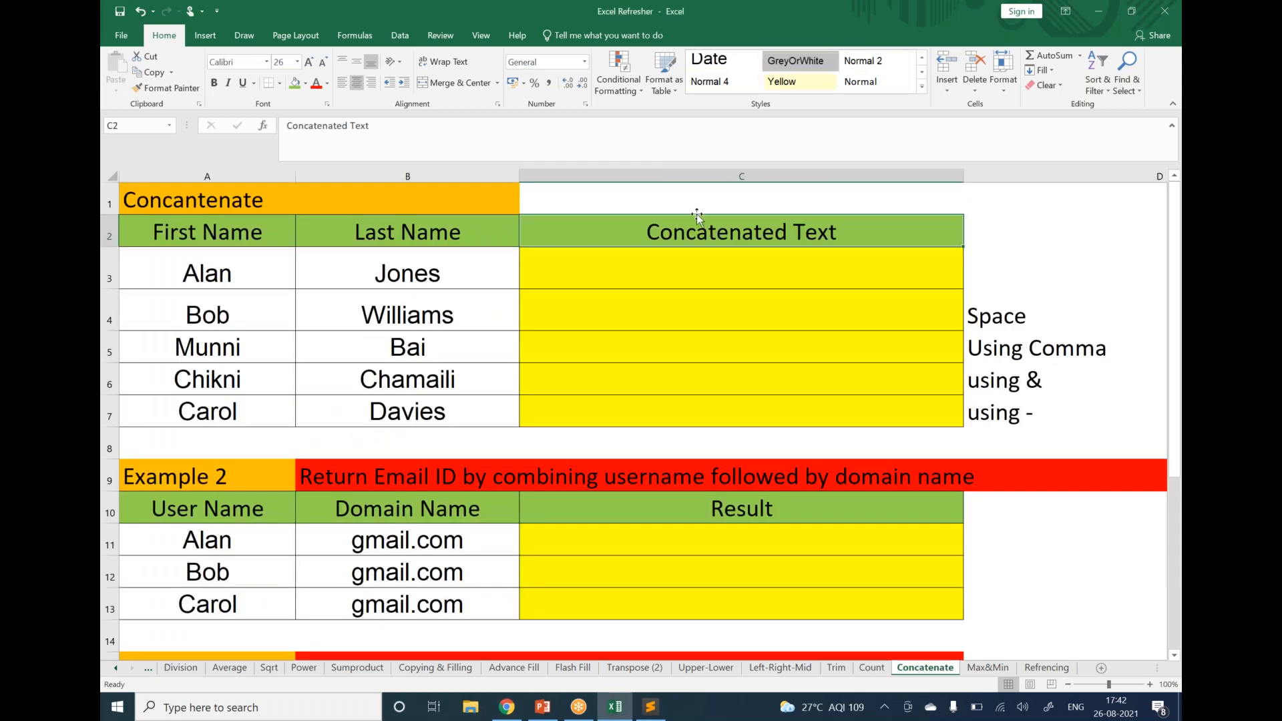
left_click_drag(237, 242, 279, 397)
left_click_drag(443, 229, 442, 403)
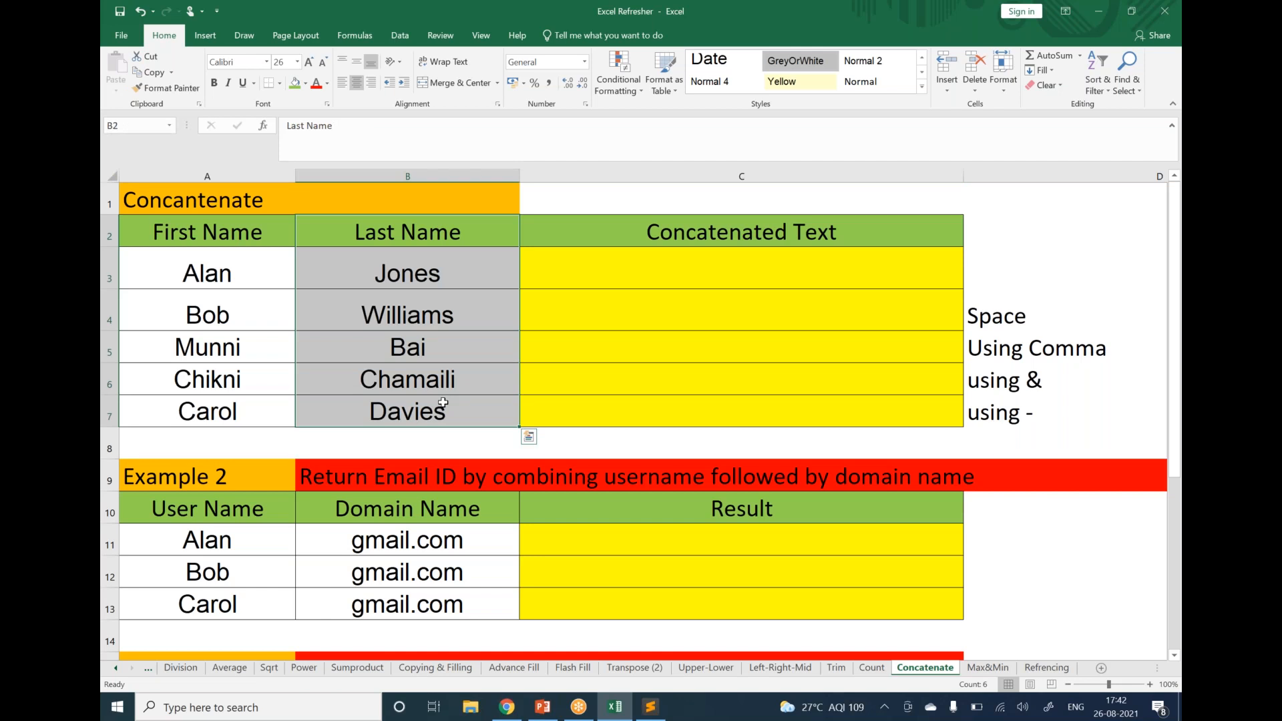
key("Up")
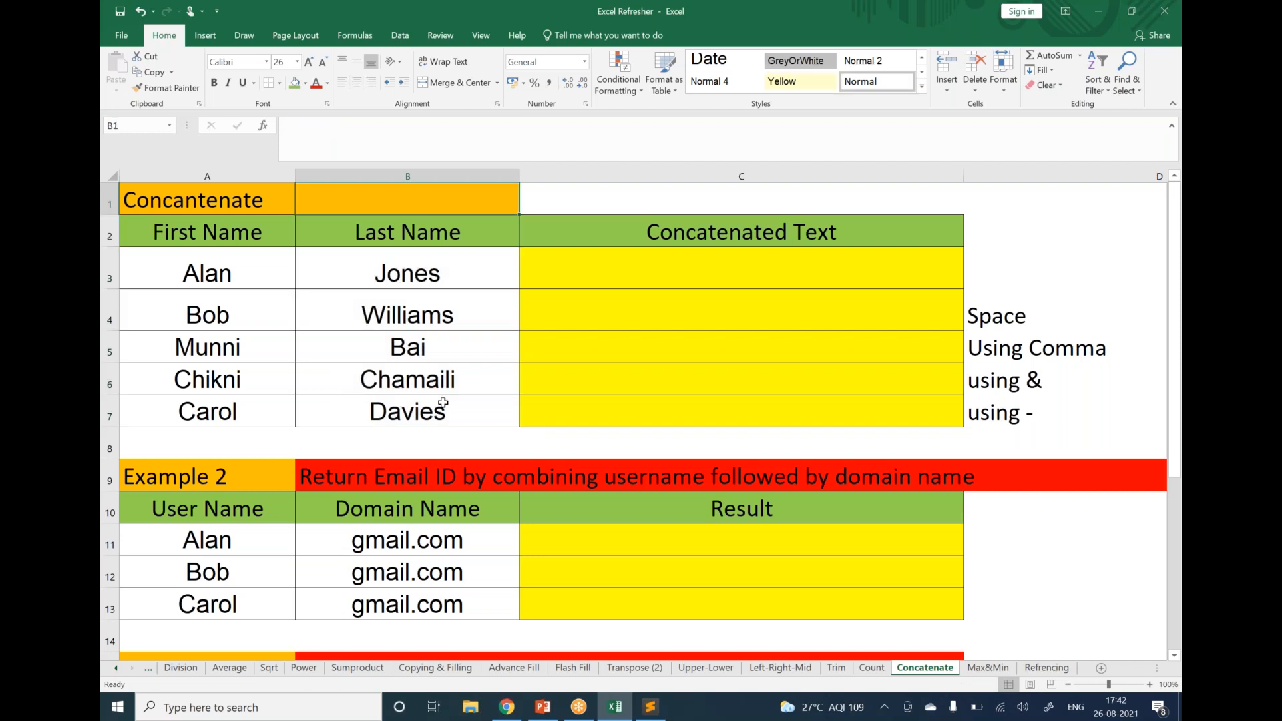
key("Down")
key("Right")
key("Down")
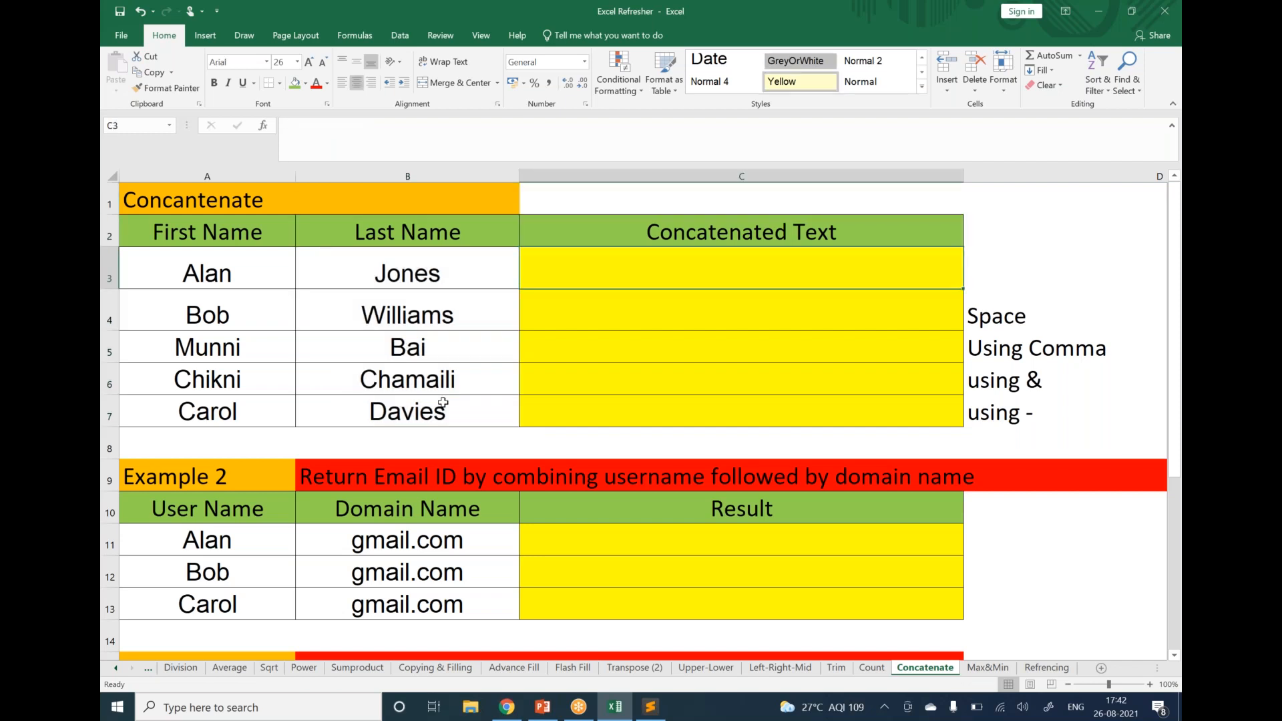
type("=")
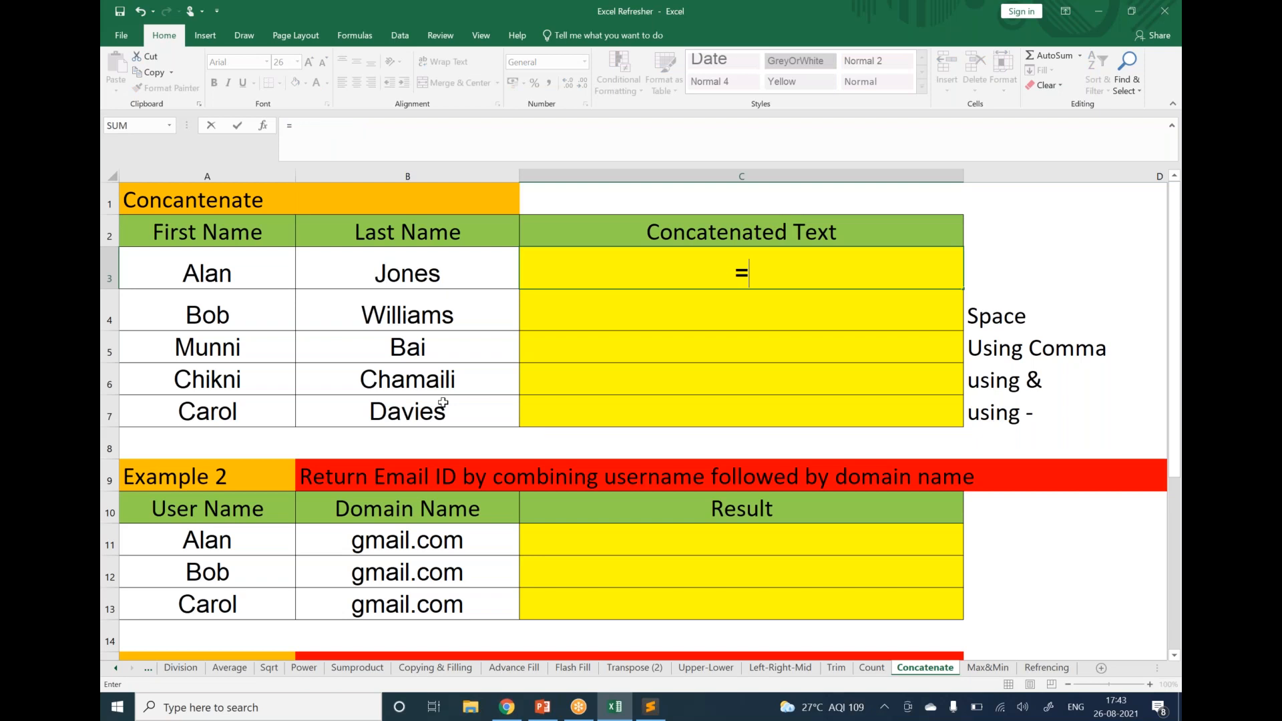
type("conca")
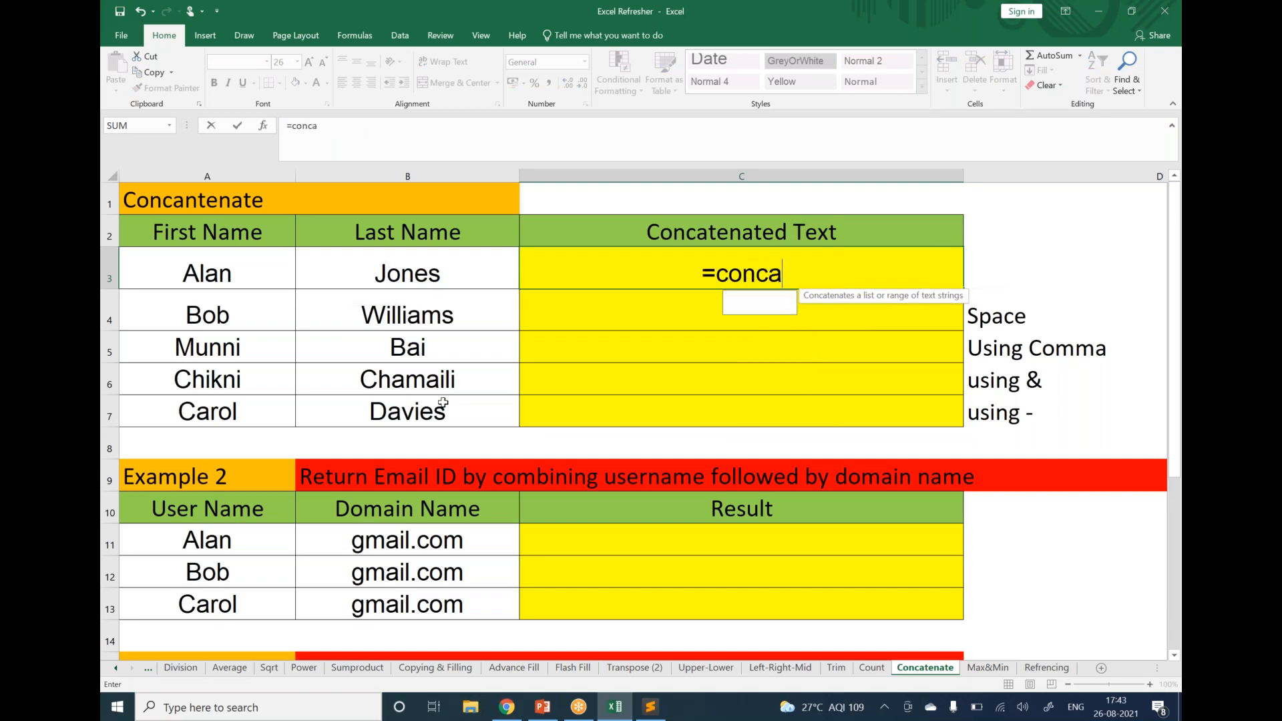
type("tena")
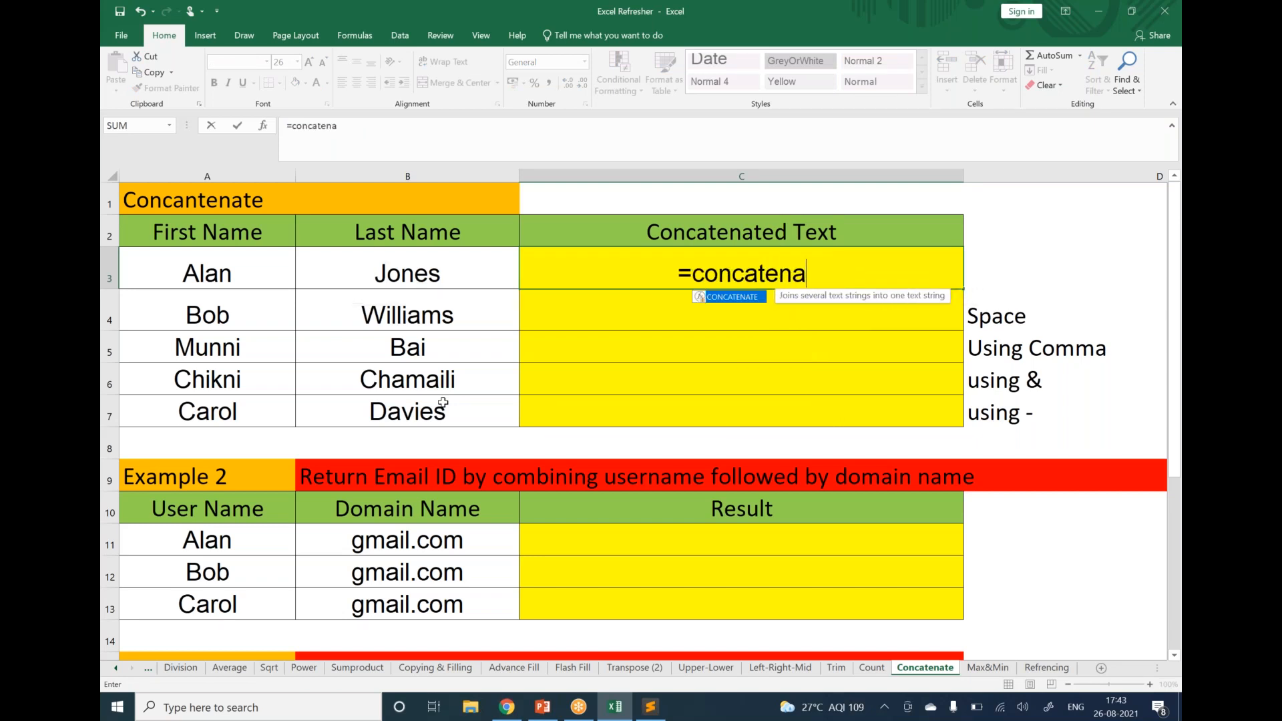
type("te(")
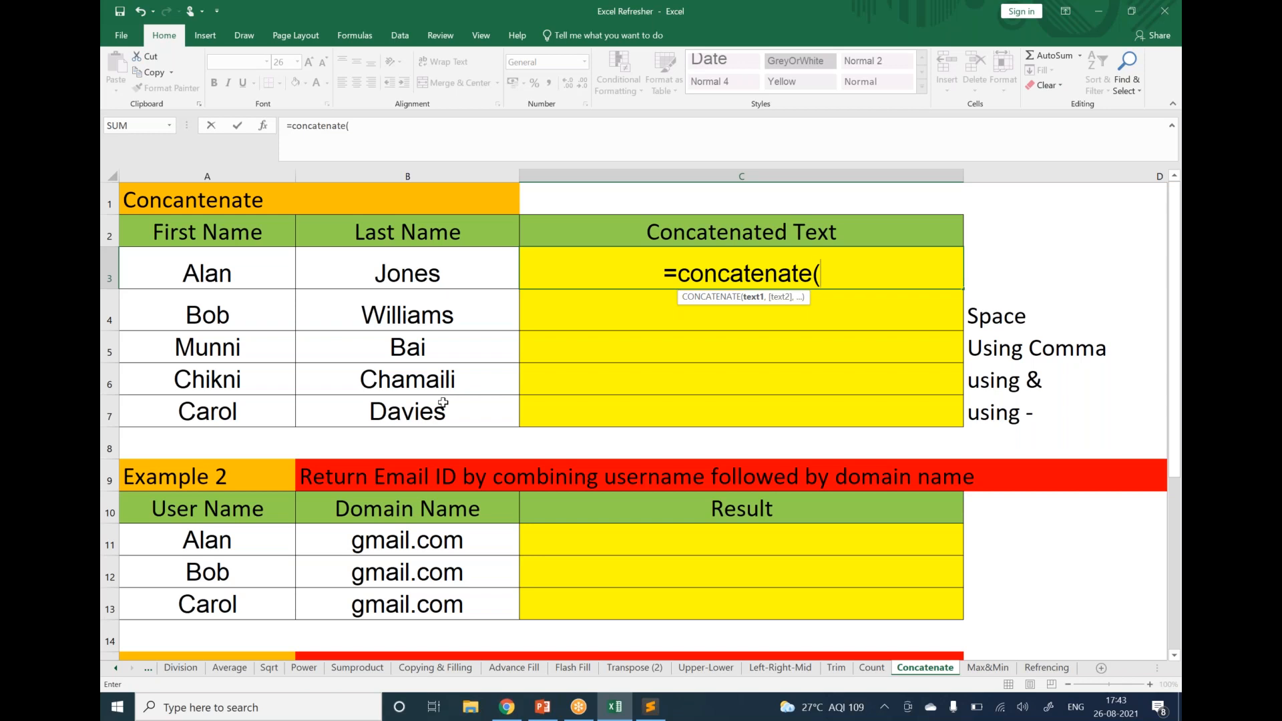
key("BackSpace")
key("BackSpace")
key("BackSpace")
key("BackSpace")
key("BackSpace")
key("BackSpace")
key("BackSpace")
key("BackSpace")
key("BackSpace")
key("BackSpace")
key("BackSpace")
key("BackSpace")
key("BackSpace")
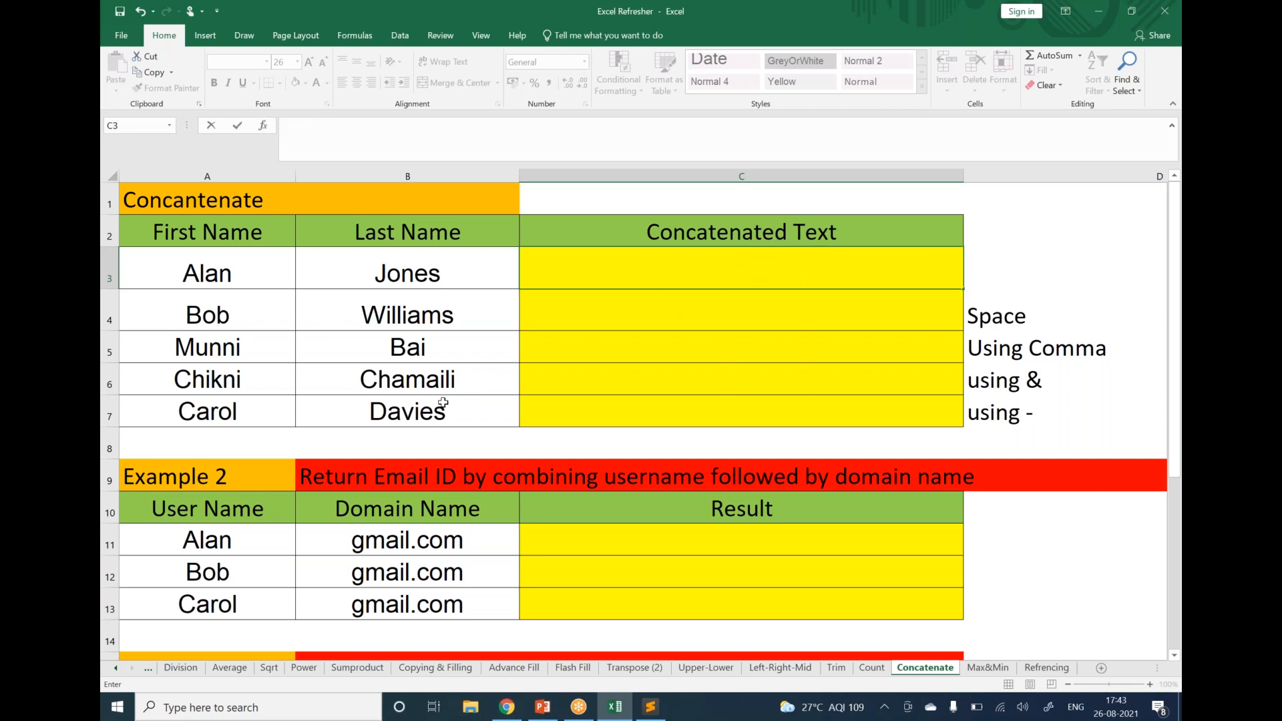
Step: Enter the formula =CONCATENATE(A3,B3) in cell C3 to join the first row's first and last names
type("=c")
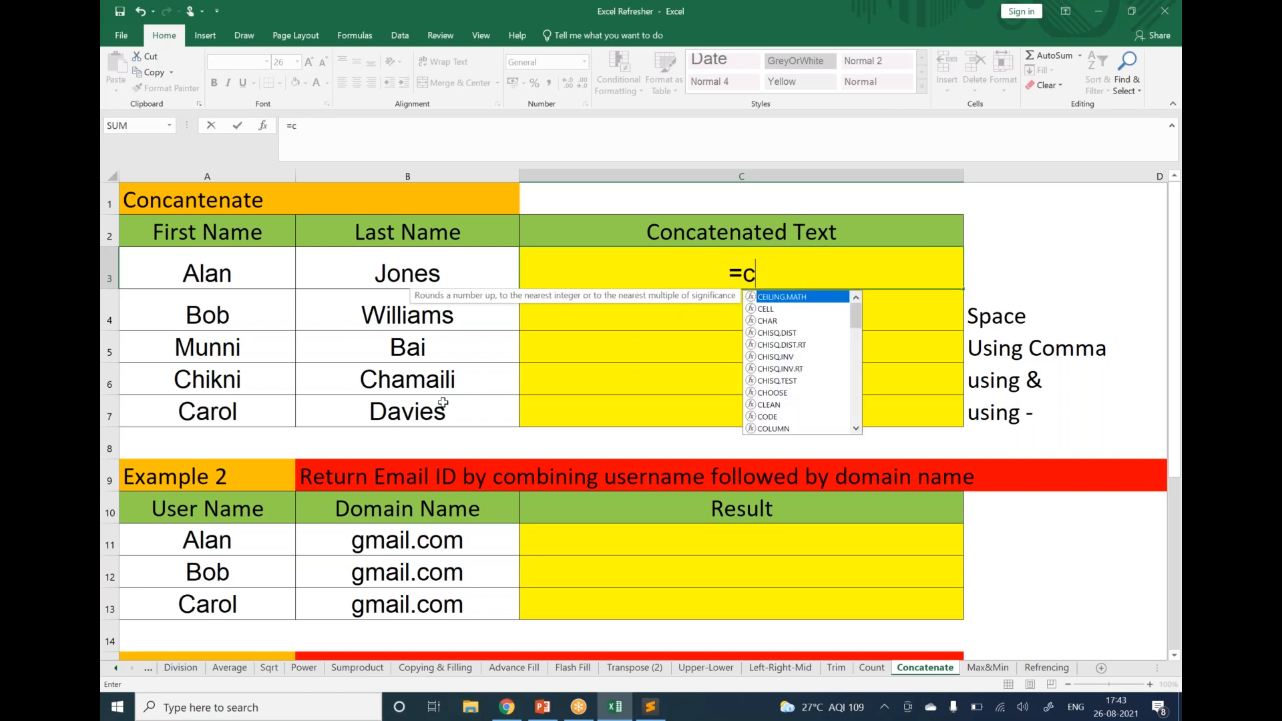
type("ont")
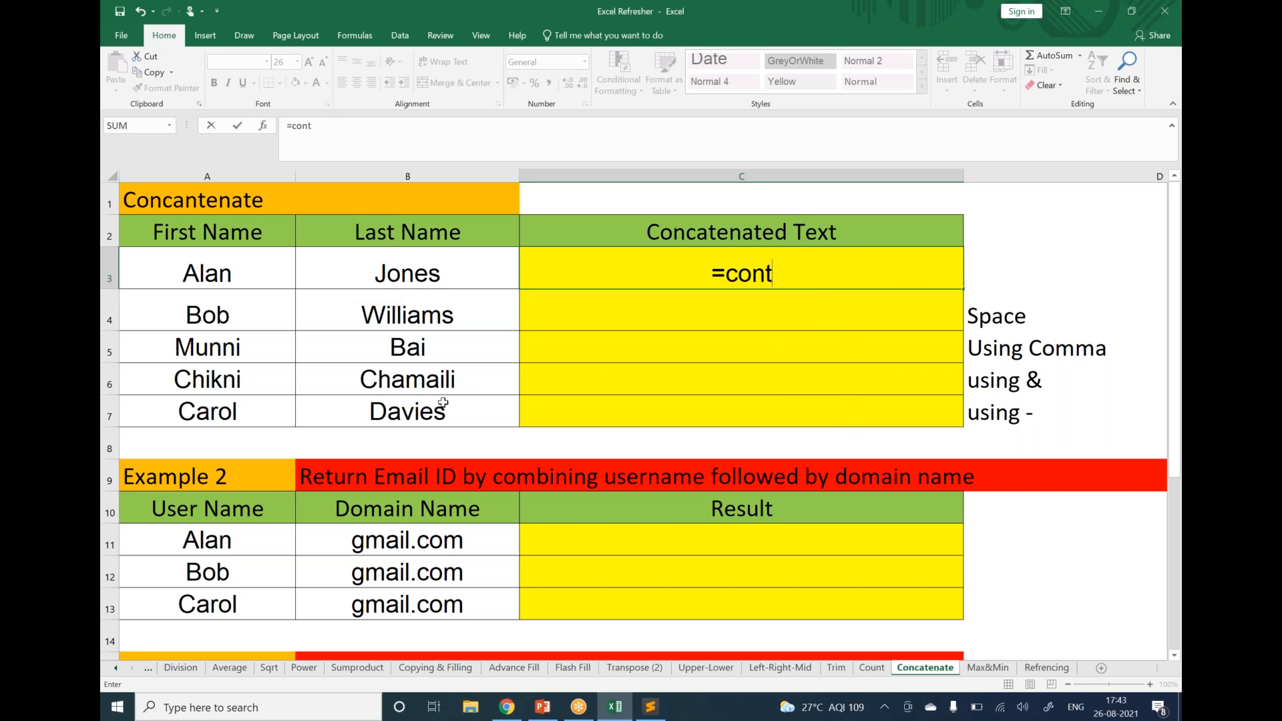
key("BackSpace")
type("c")
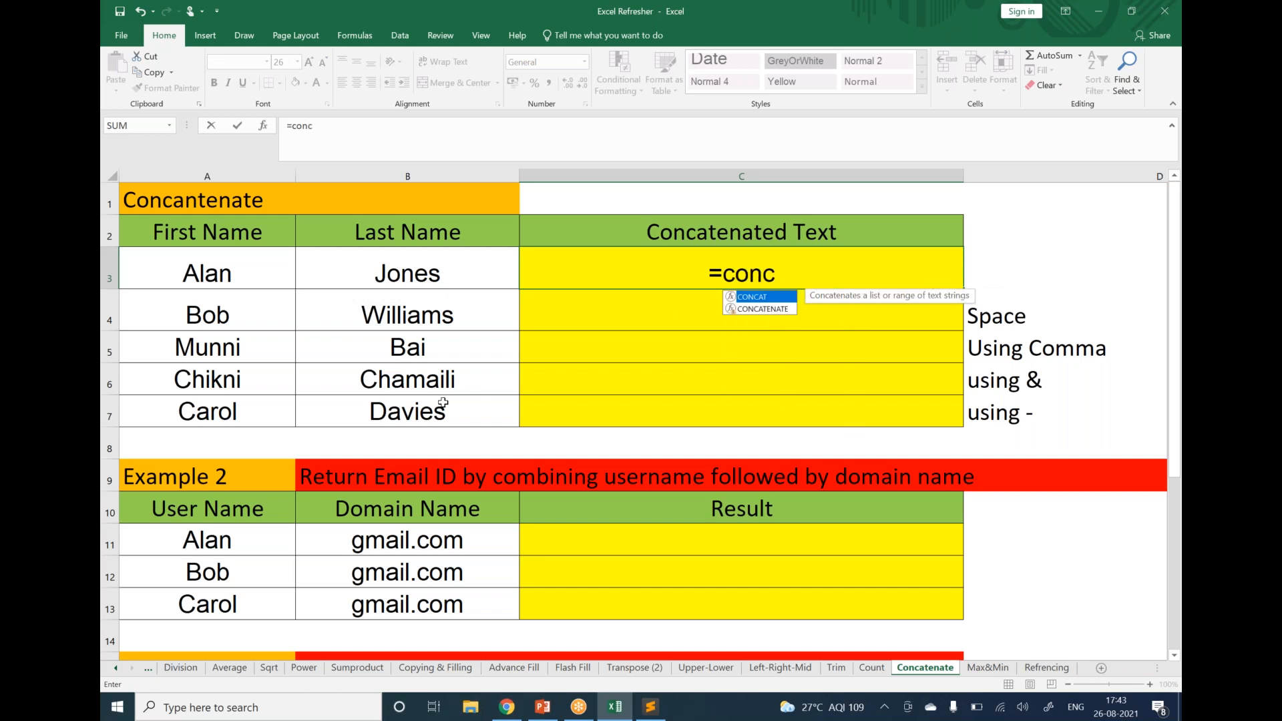
left_click(767, 309)
key("Tab")
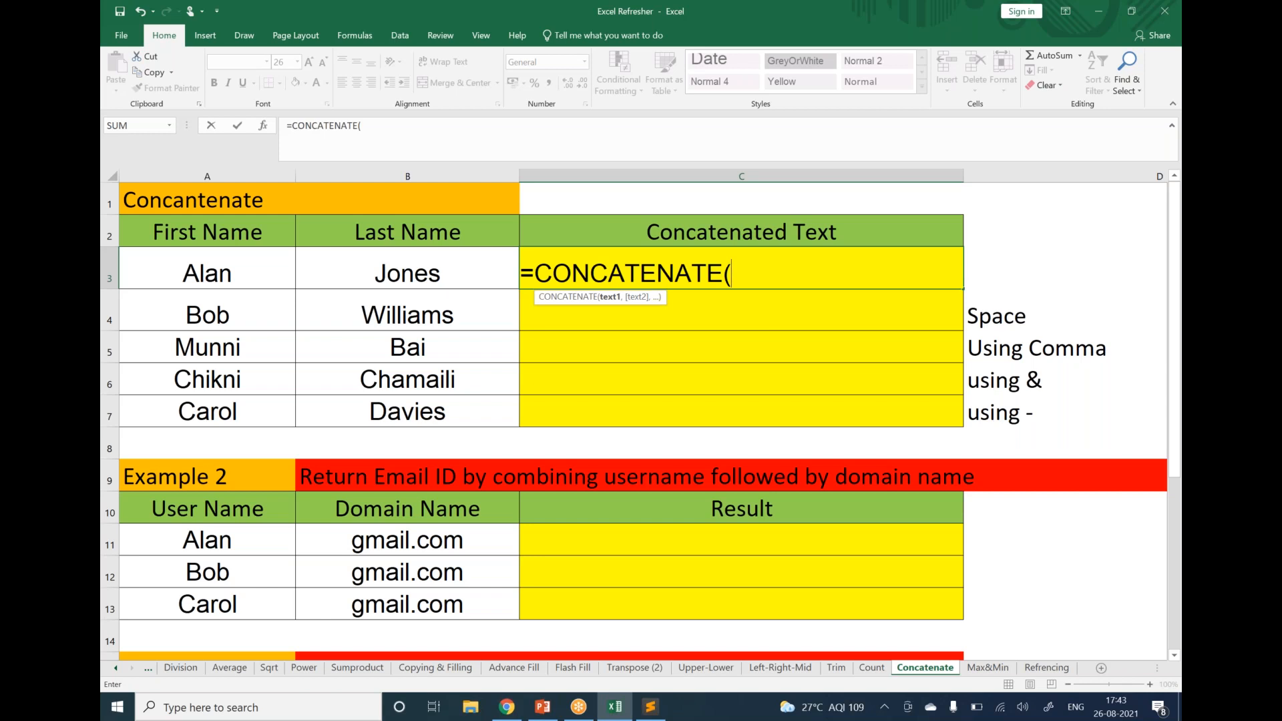
left_click(267, 271)
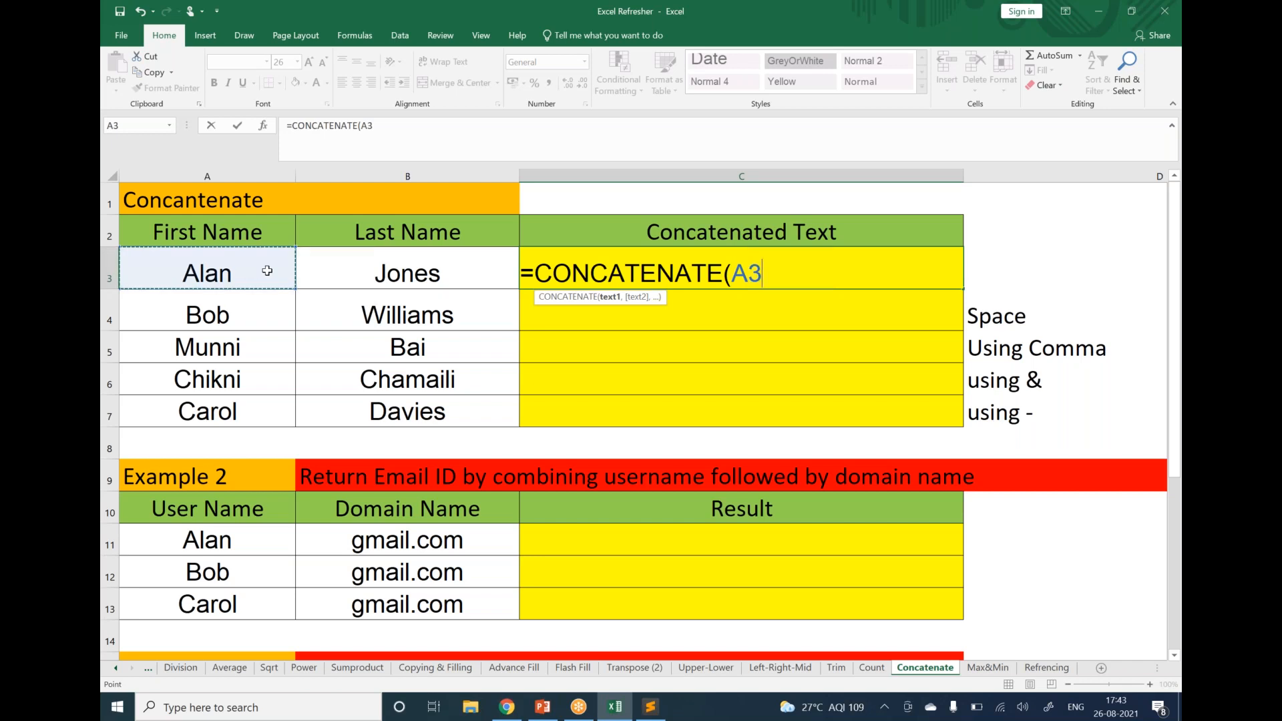
type(",")
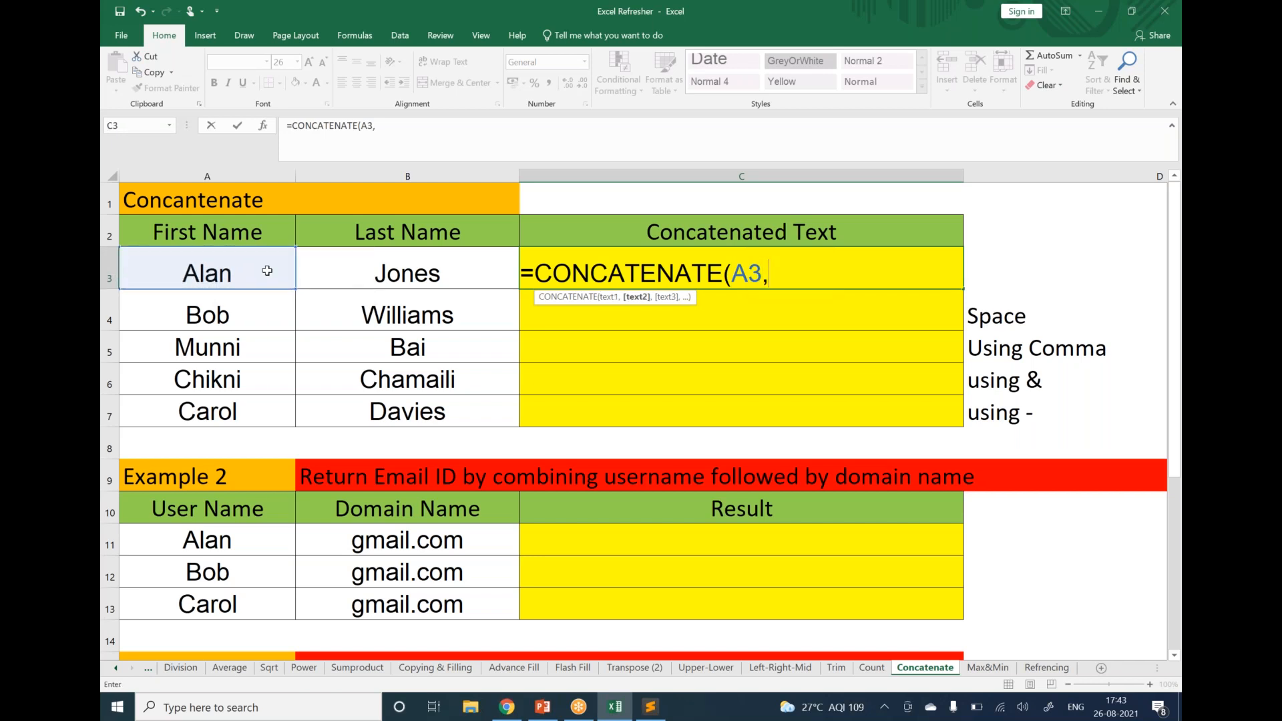
left_click(368, 261)
type(")")
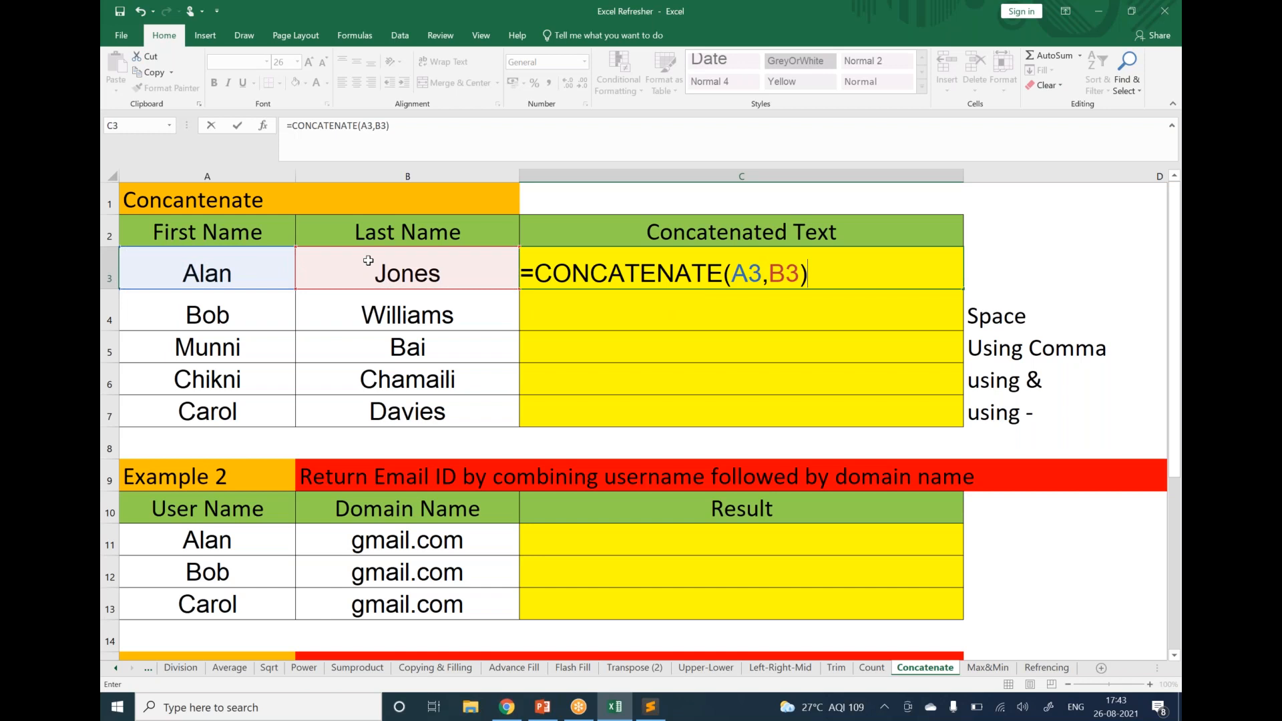
key("Return")
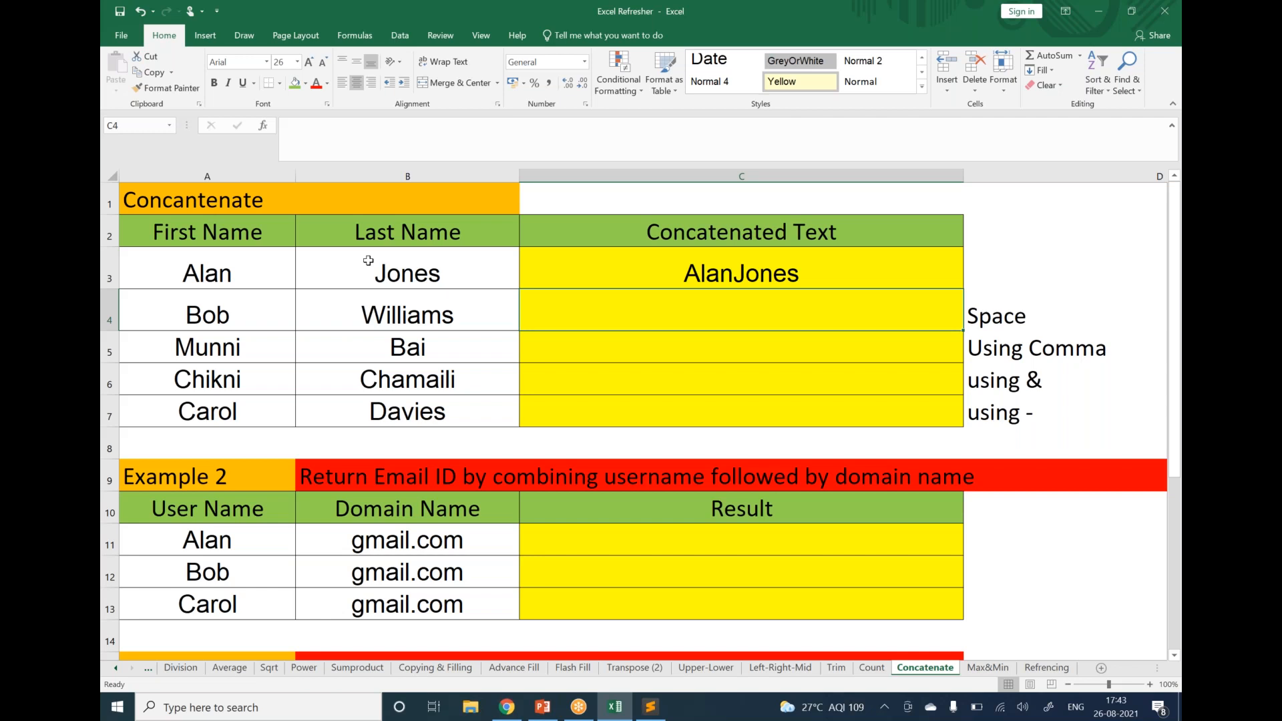
Step: Clear the separator notes (Space, Using Comma, using &, using -) from cells D4:D7
left_click_drag(985, 318, 1025, 403)
key("Delete")
scroll(1024, 404, "right", 5)
scroll(1025, 403, "left", 4)
scroll(1025, 403, "left", 1)
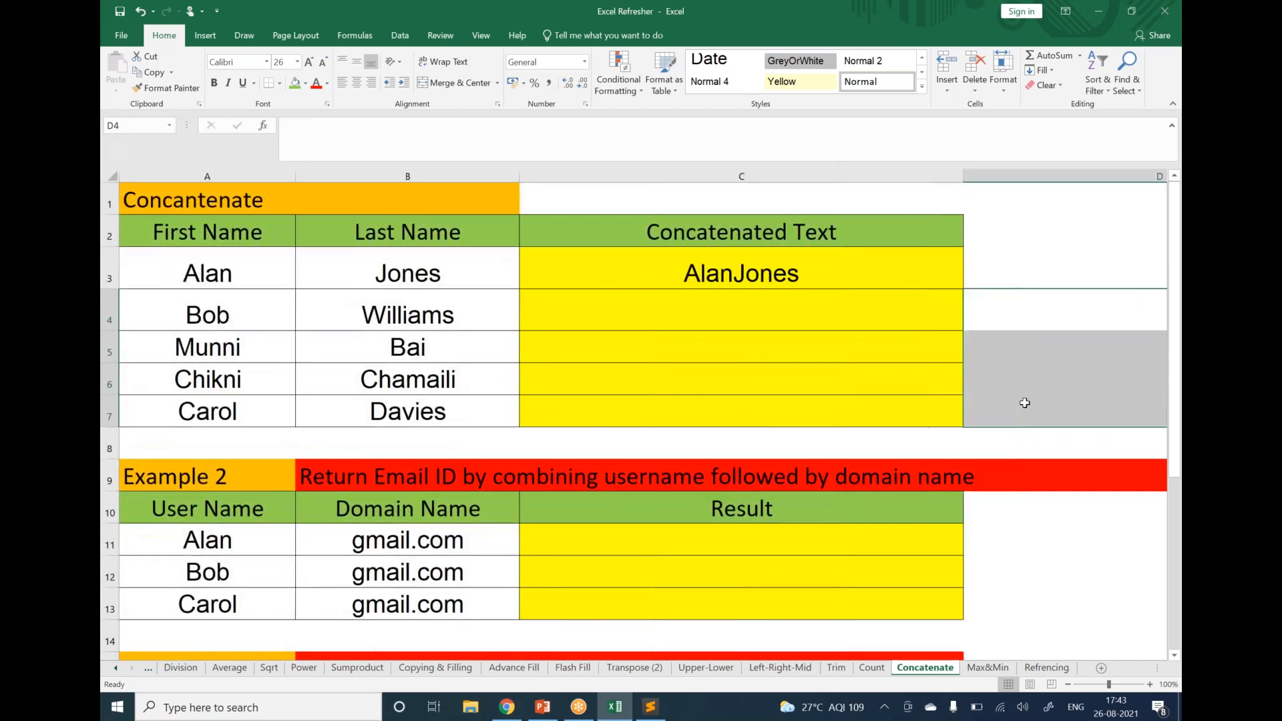
Step: Enter the formula =CONCATENATE(A4,B4) in cell C4 to join the second row's names
left_click(773, 309)
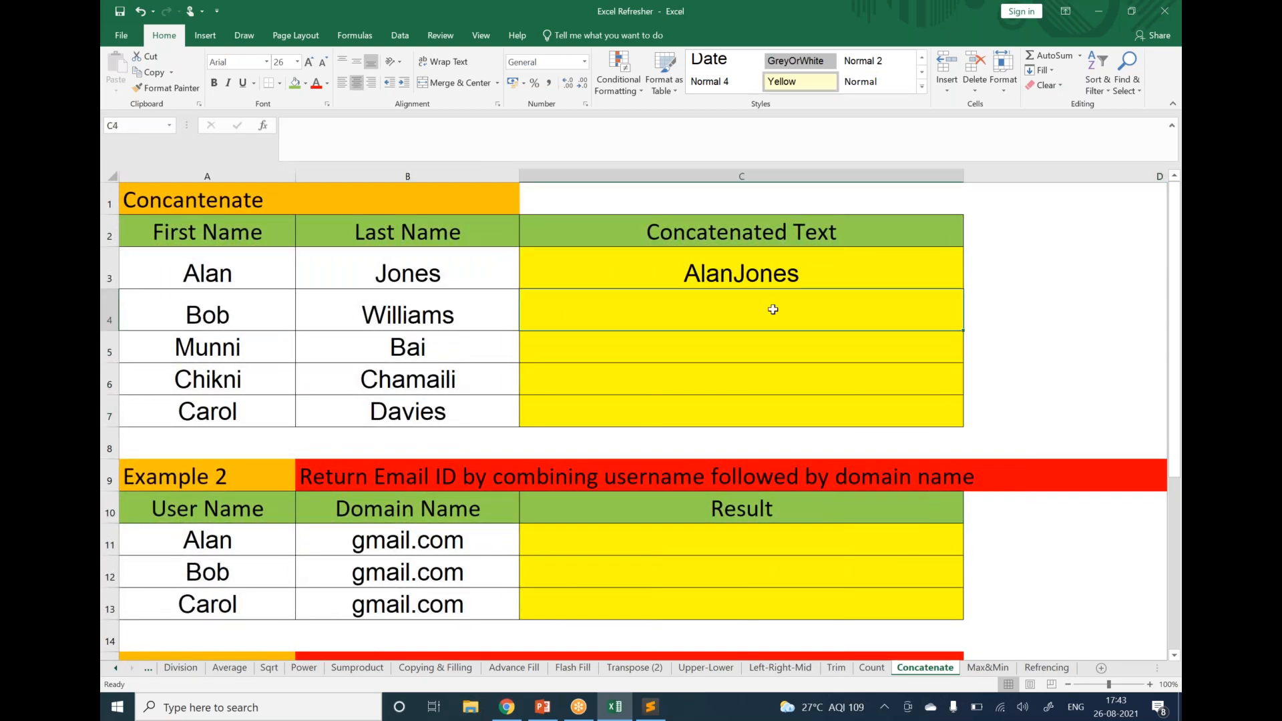
type("=c")
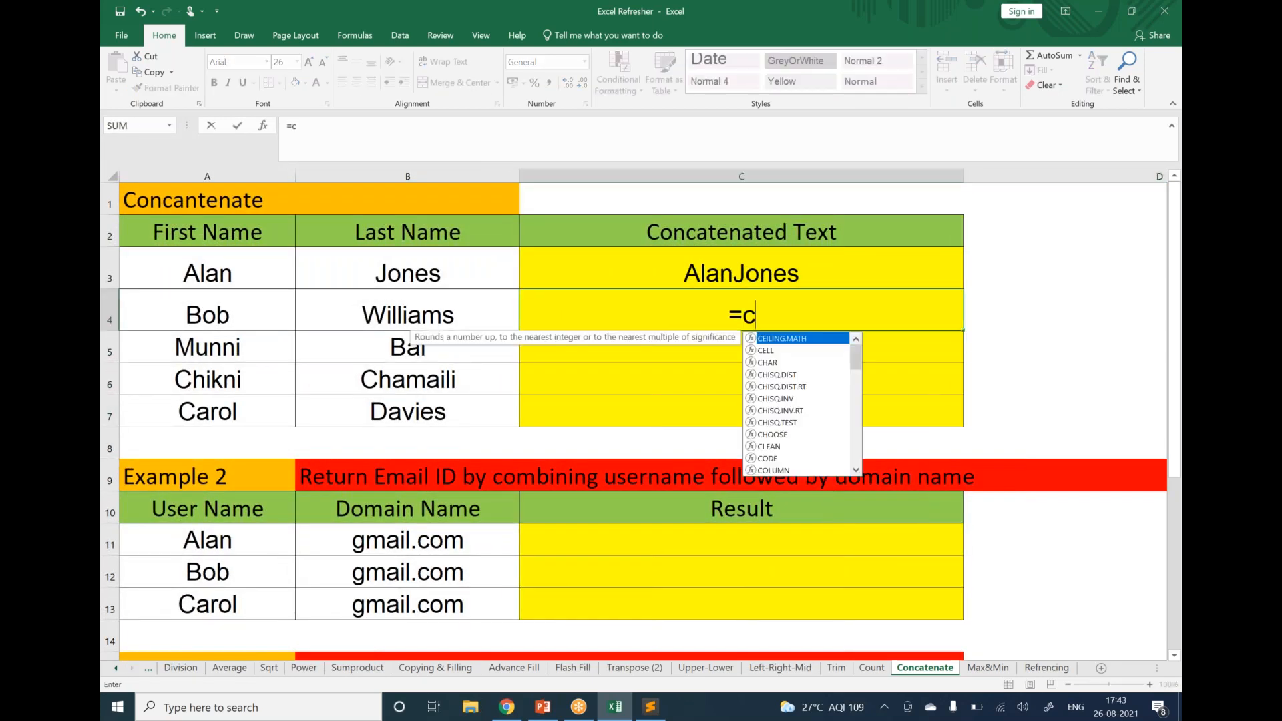
type("onc")
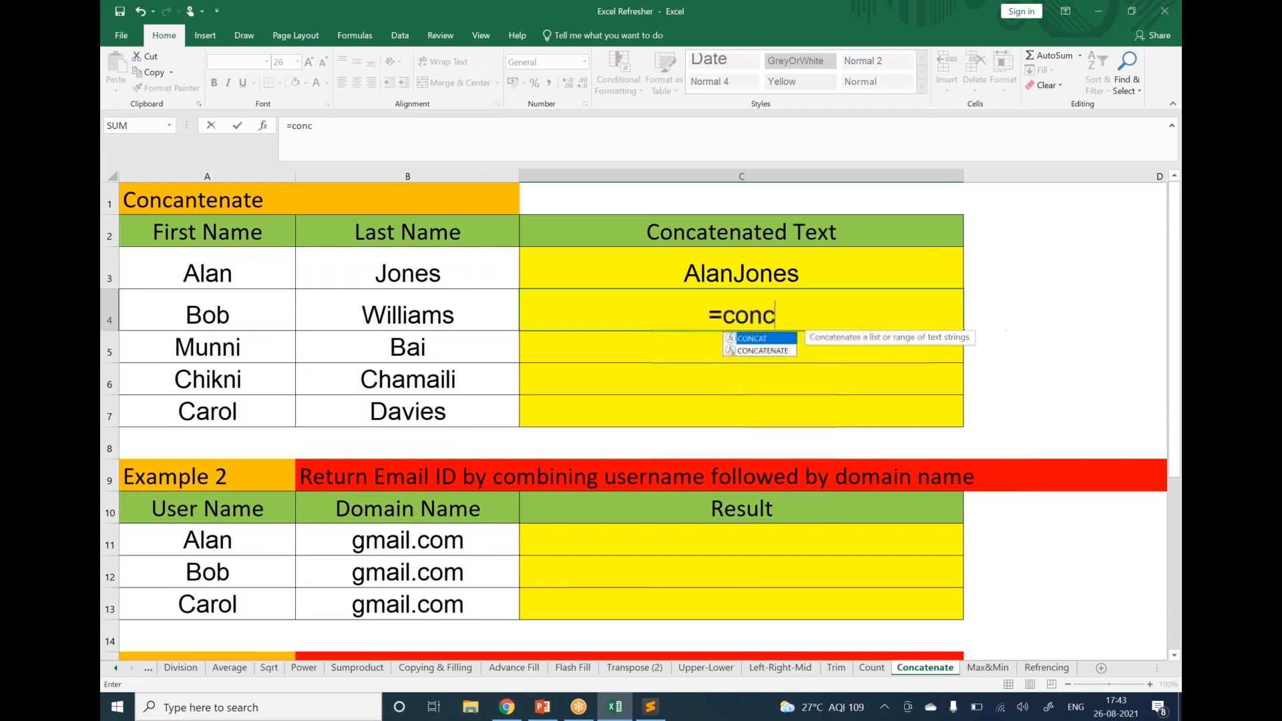
double_click(762, 351)
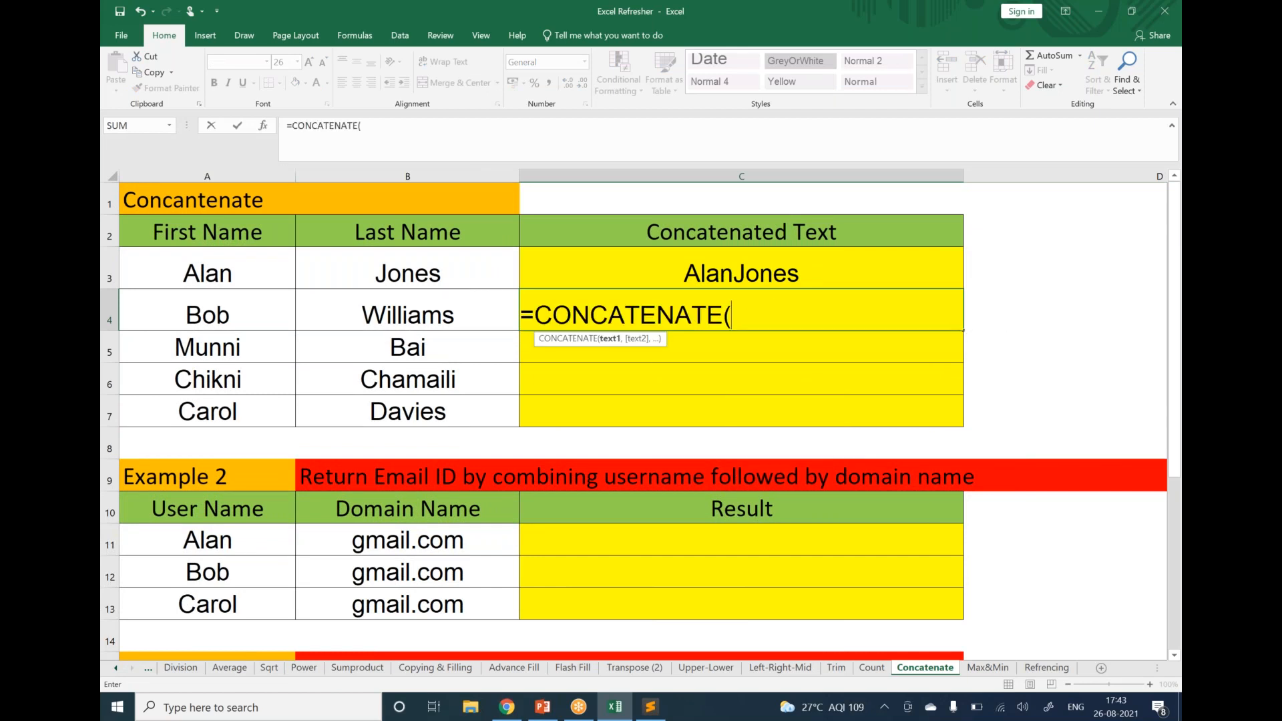
left_click(248, 315)
type(",")
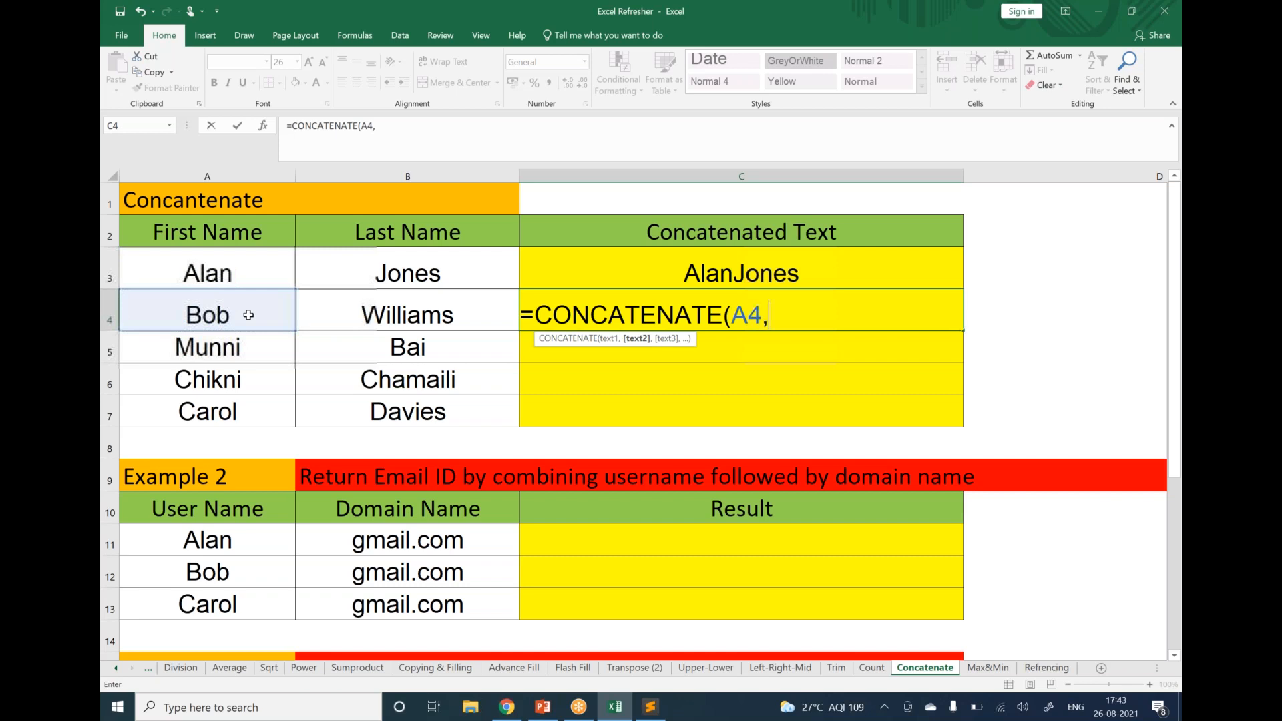
left_click(351, 315)
type(")")
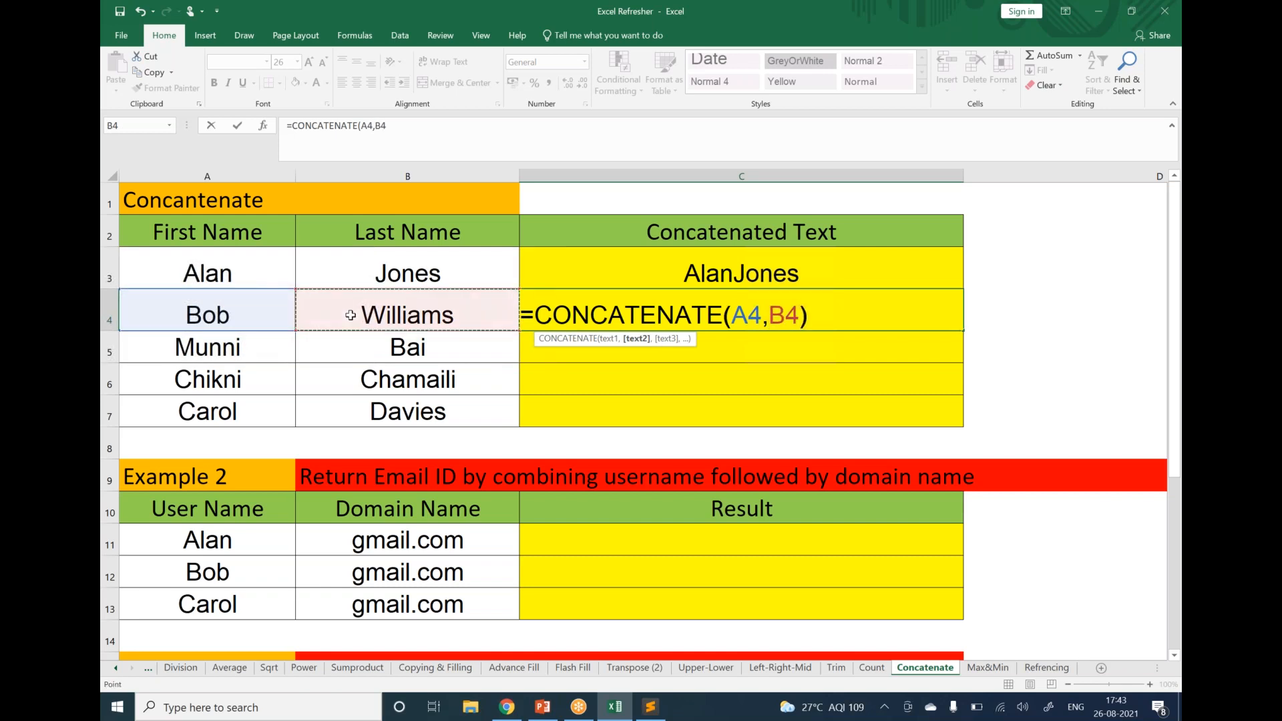
key("Return")
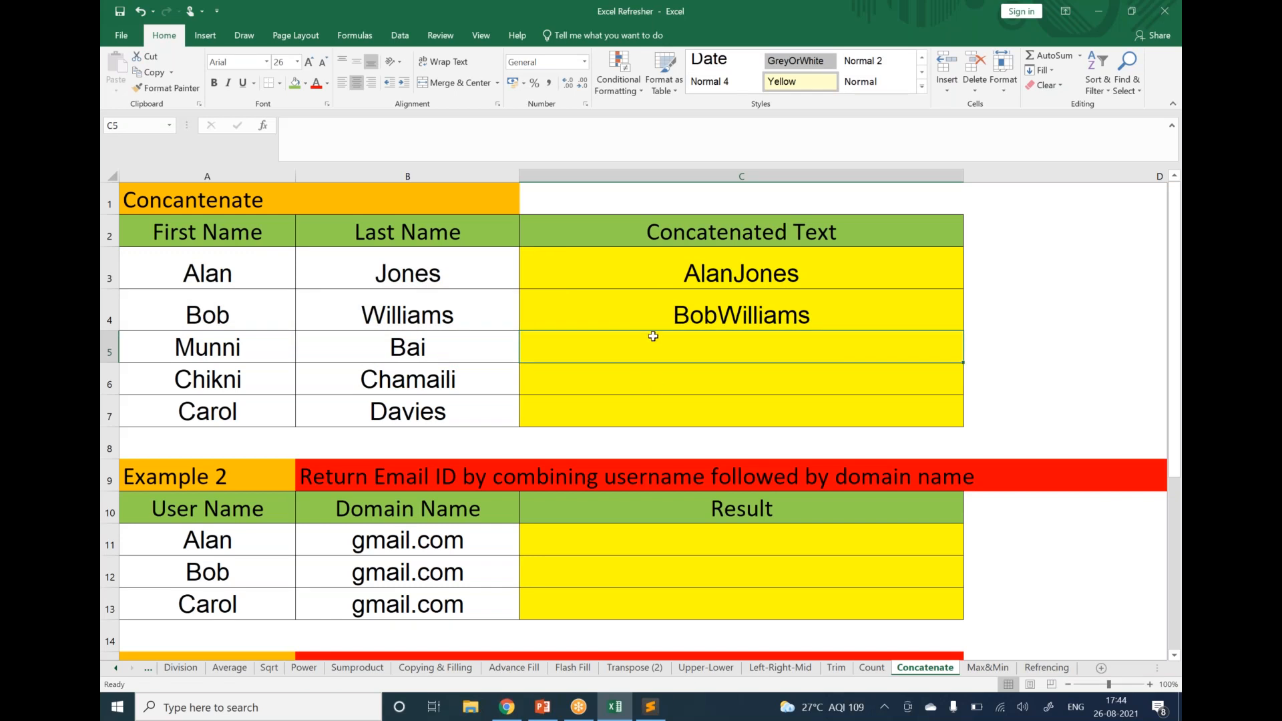
left_click(648, 411, "shift")
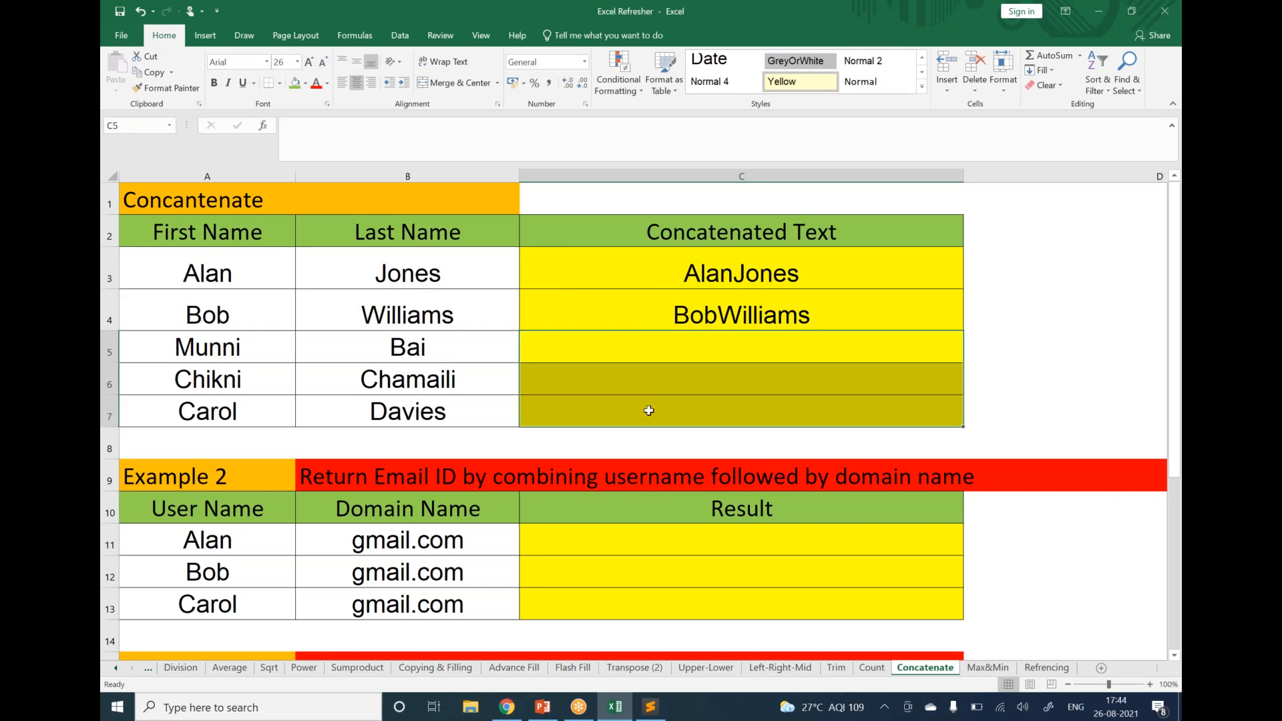
left_click(426, 8)
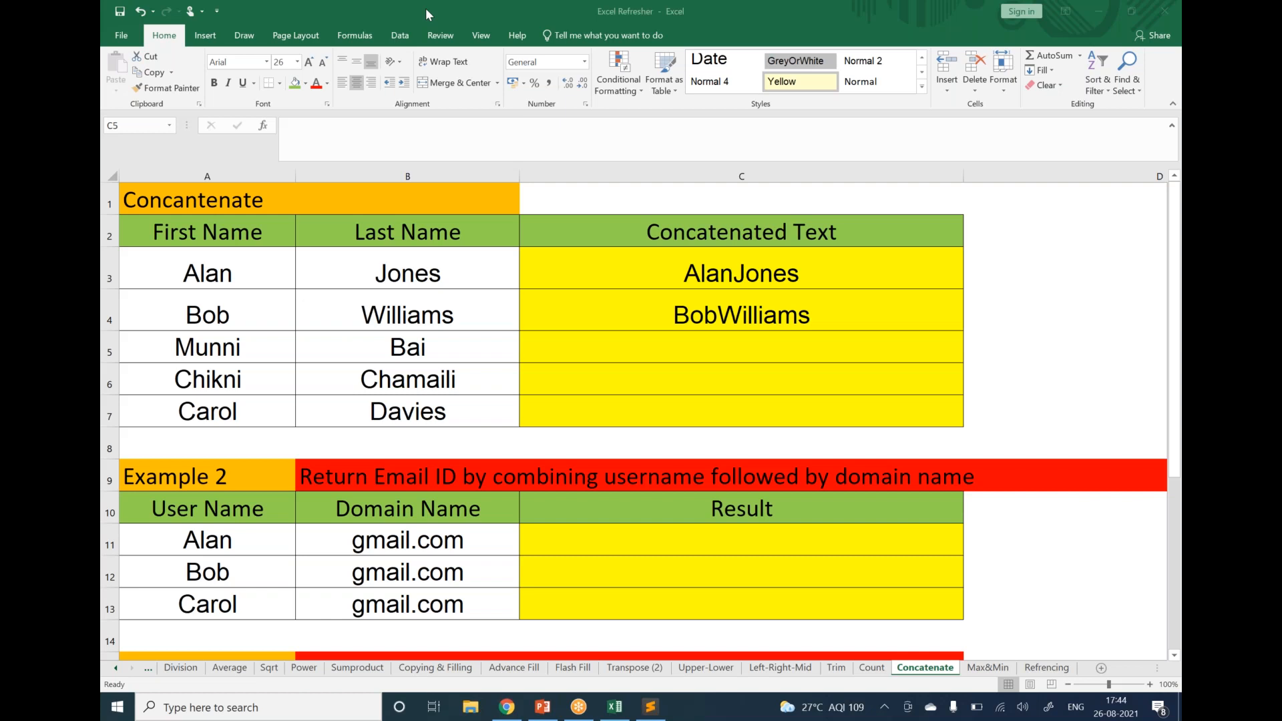
key("Down")
key("Down")
key("Down")
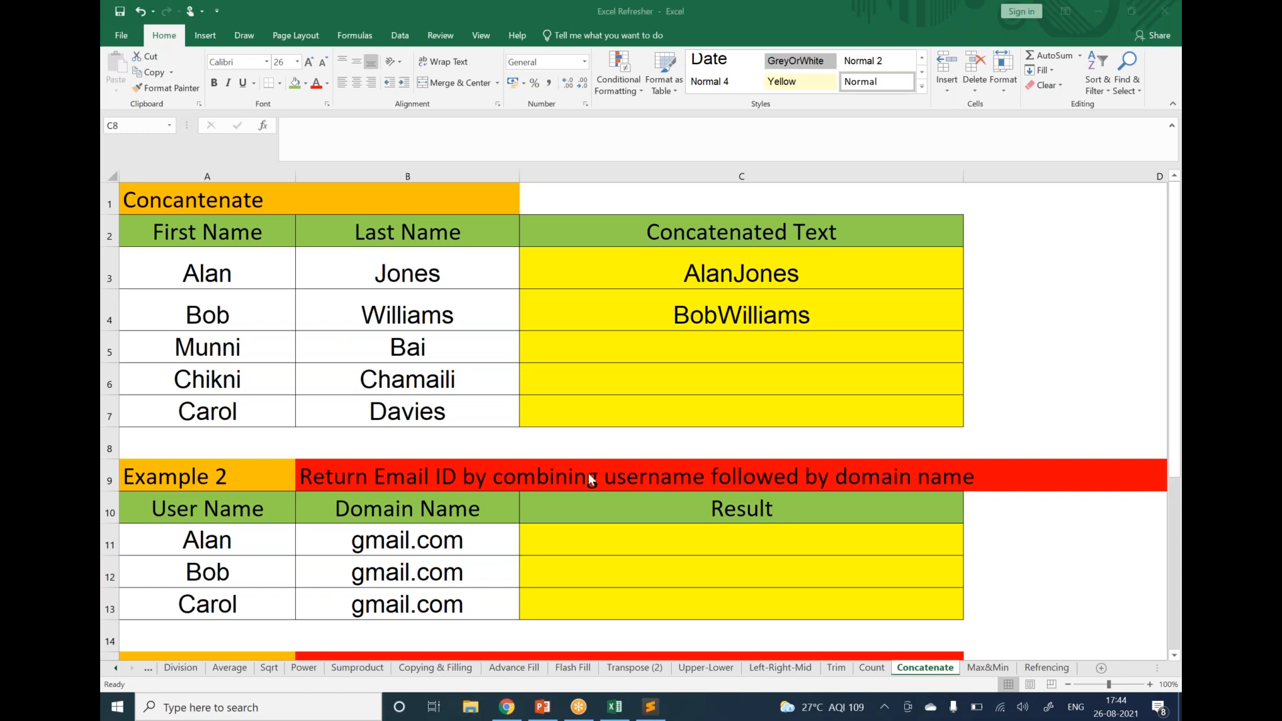
left_click(998, 667)
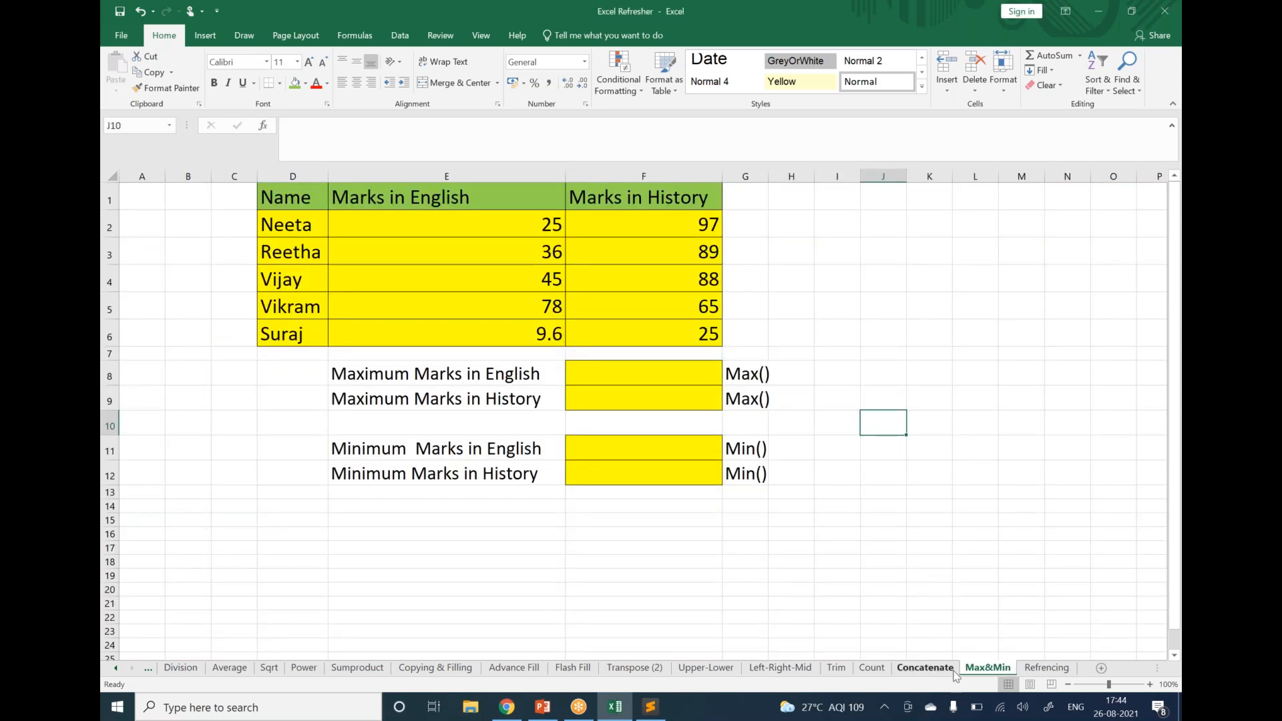
left_click(927, 670)
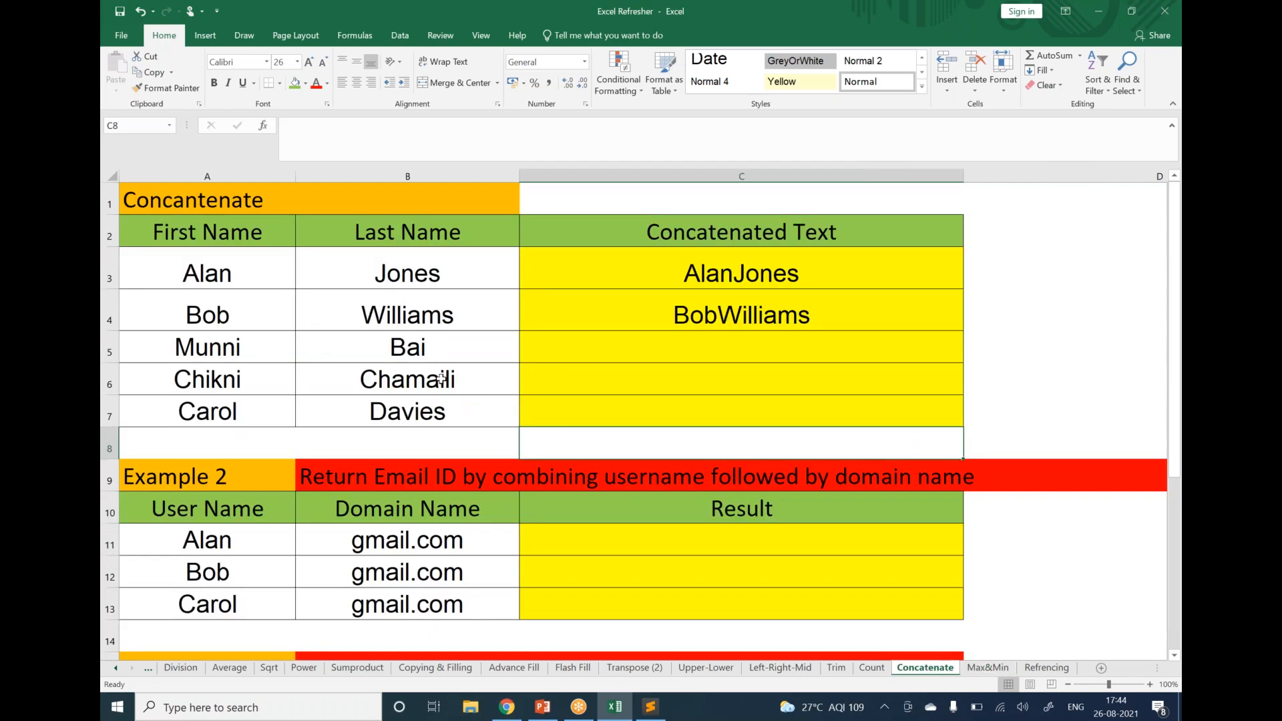
Step: Enter the formula =CONCATENATE(A5,B5) in cell C5 to join the third row's names
left_click(263, 353)
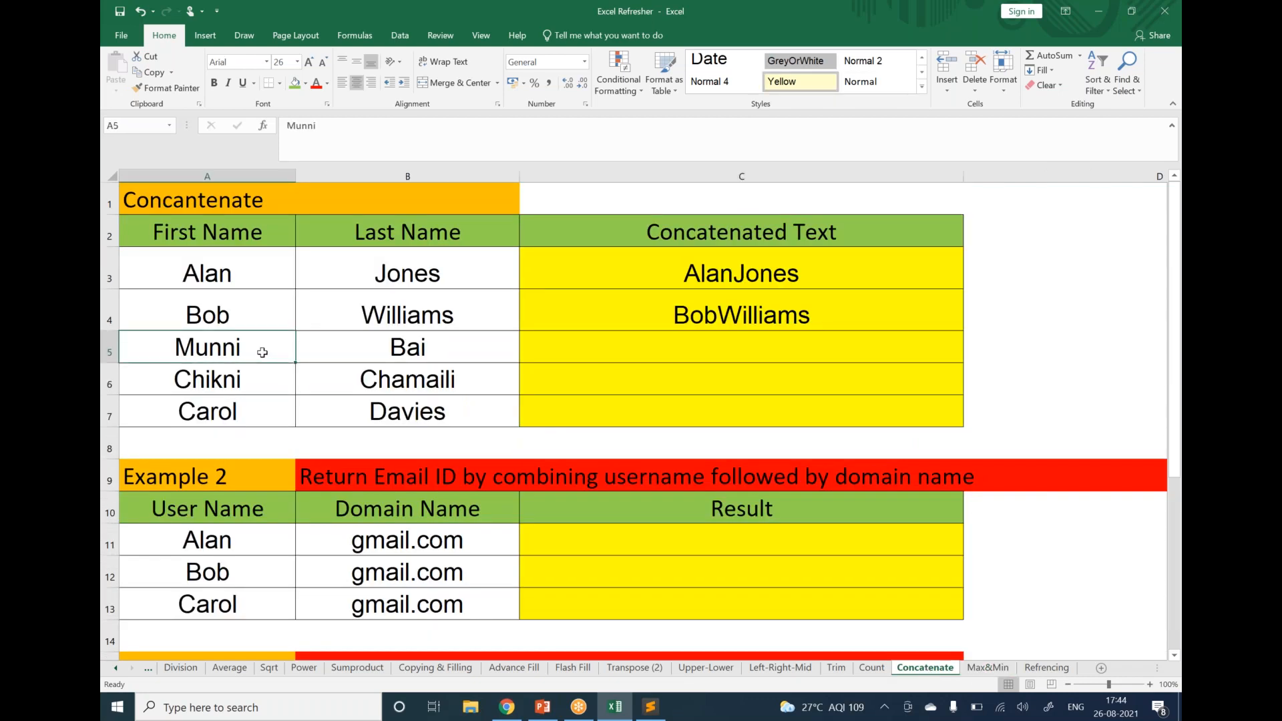
left_click(382, 342)
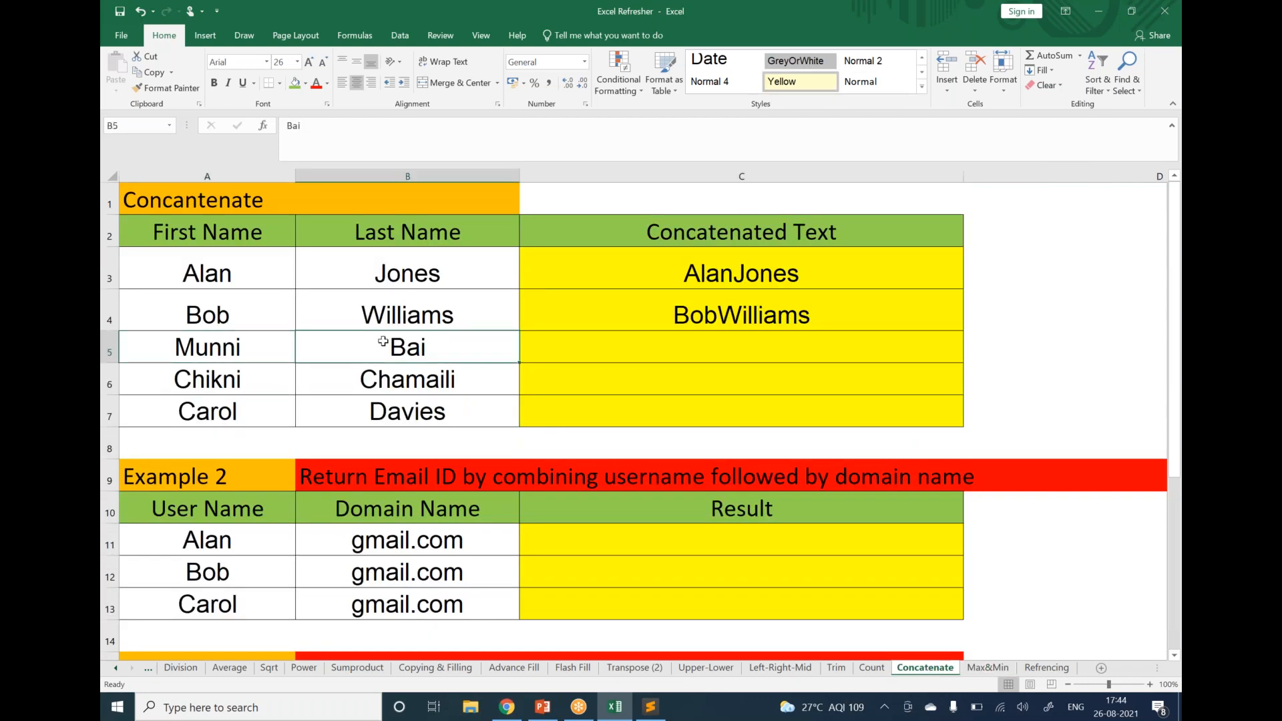
left_click(650, 356)
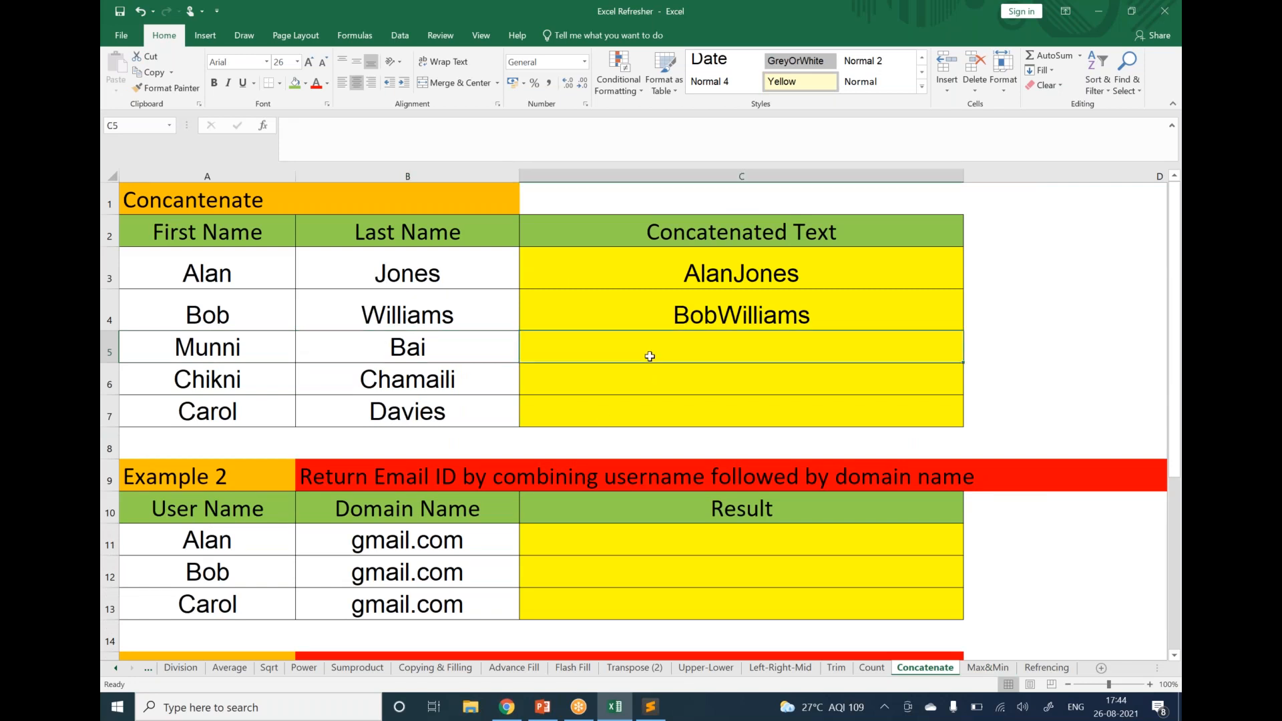
type("=c")
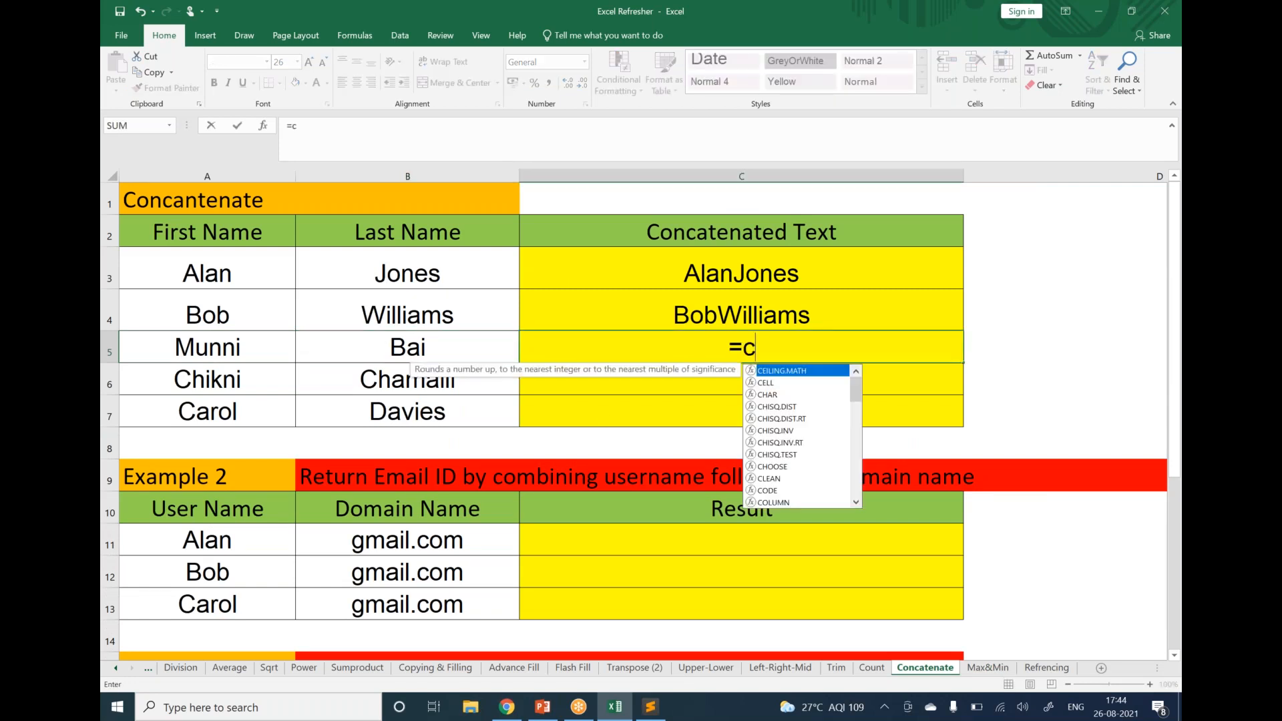
type("onc")
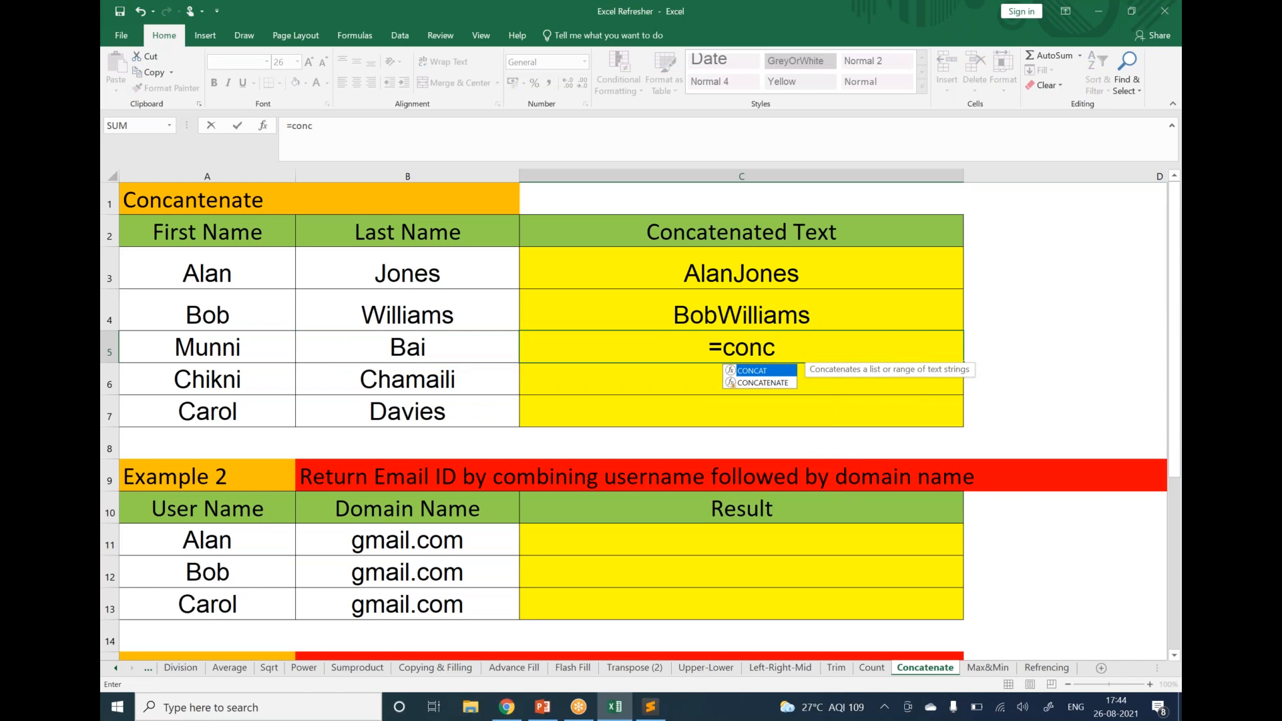
double_click(755, 384)
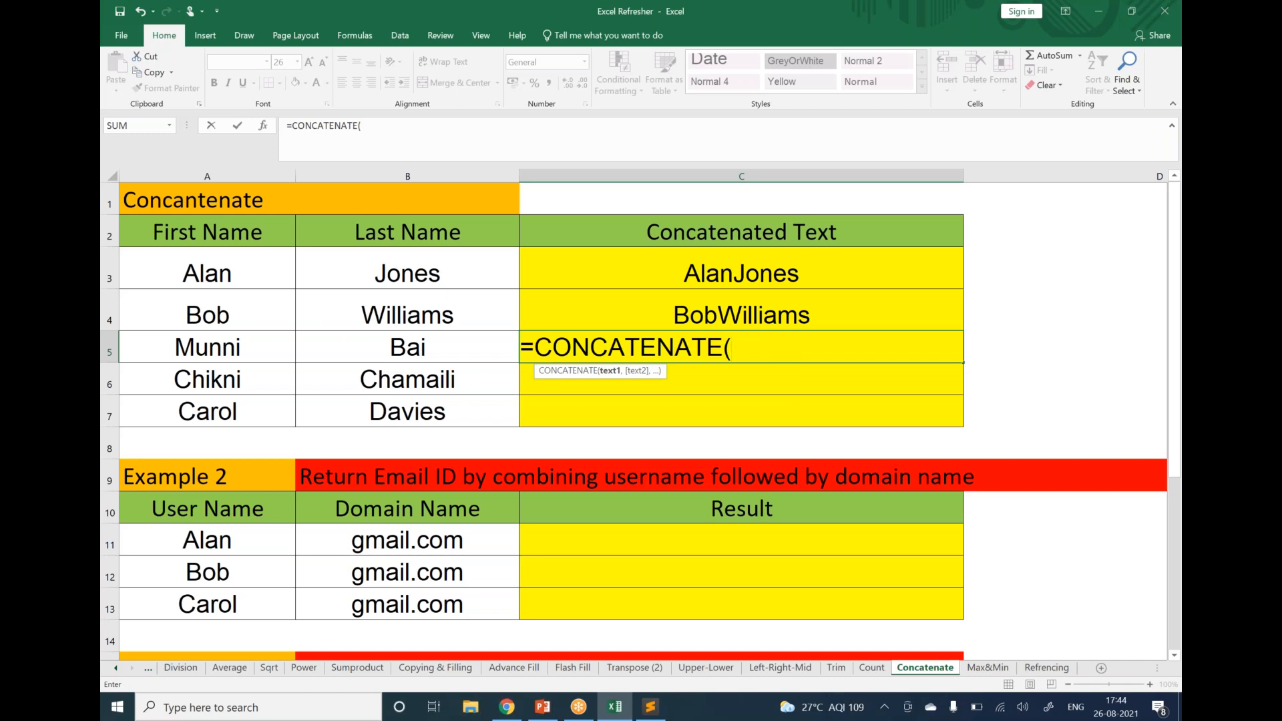
left_click(242, 350)
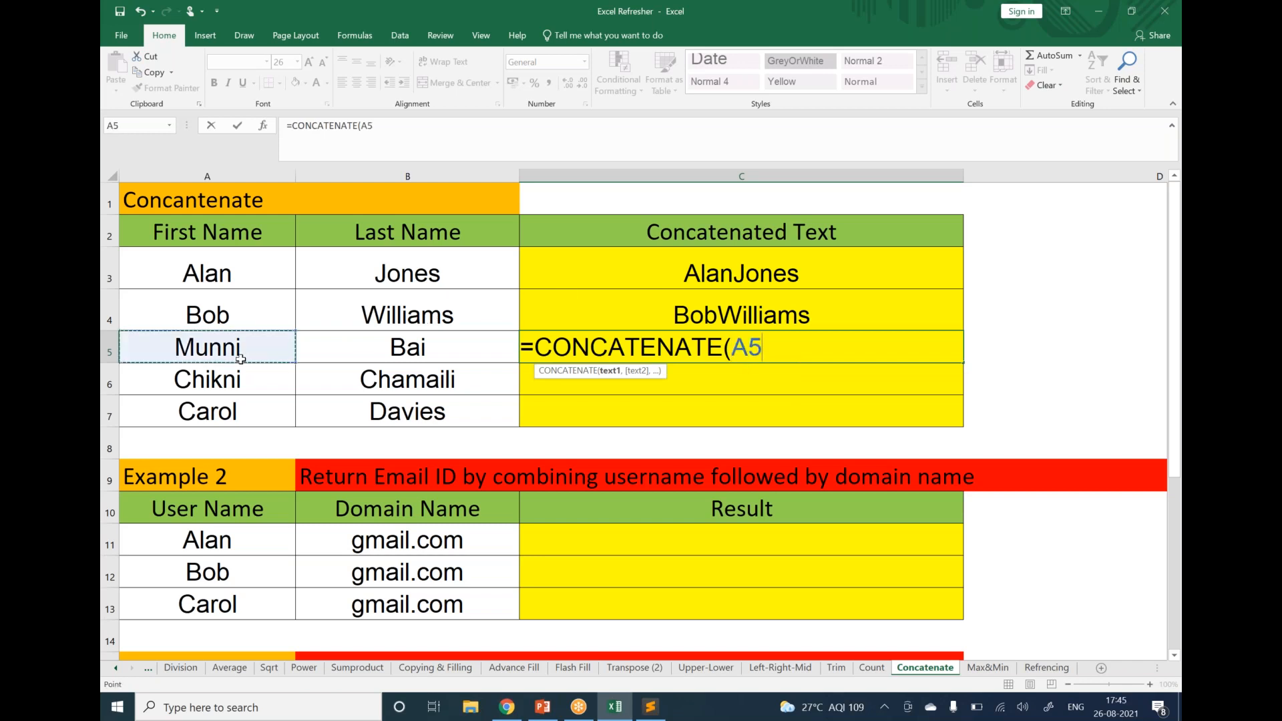
type(",")
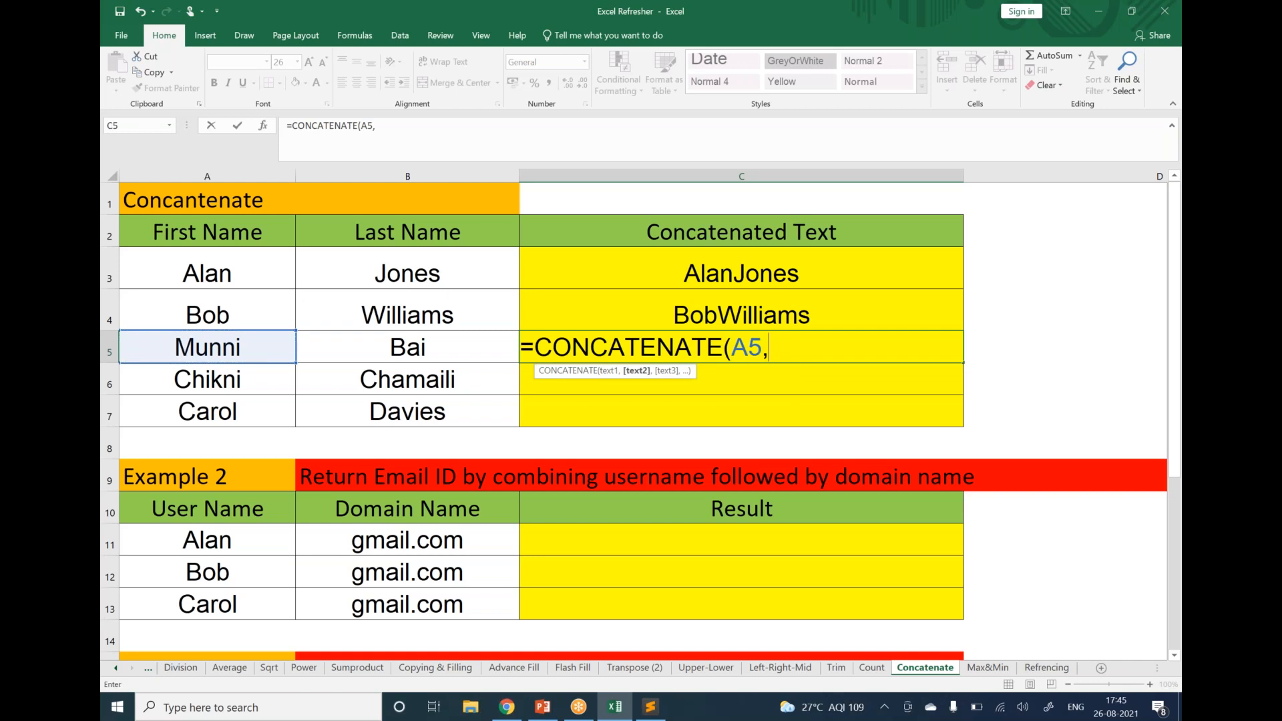
left_click(387, 347)
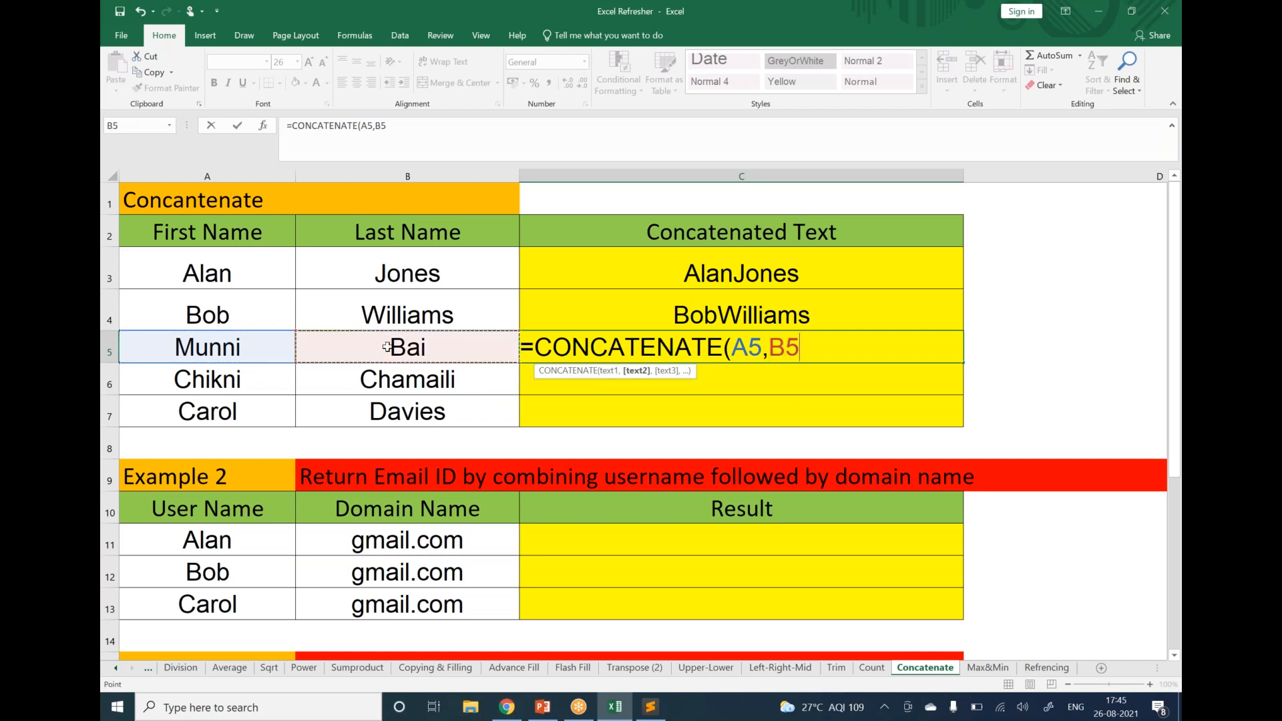
type(")")
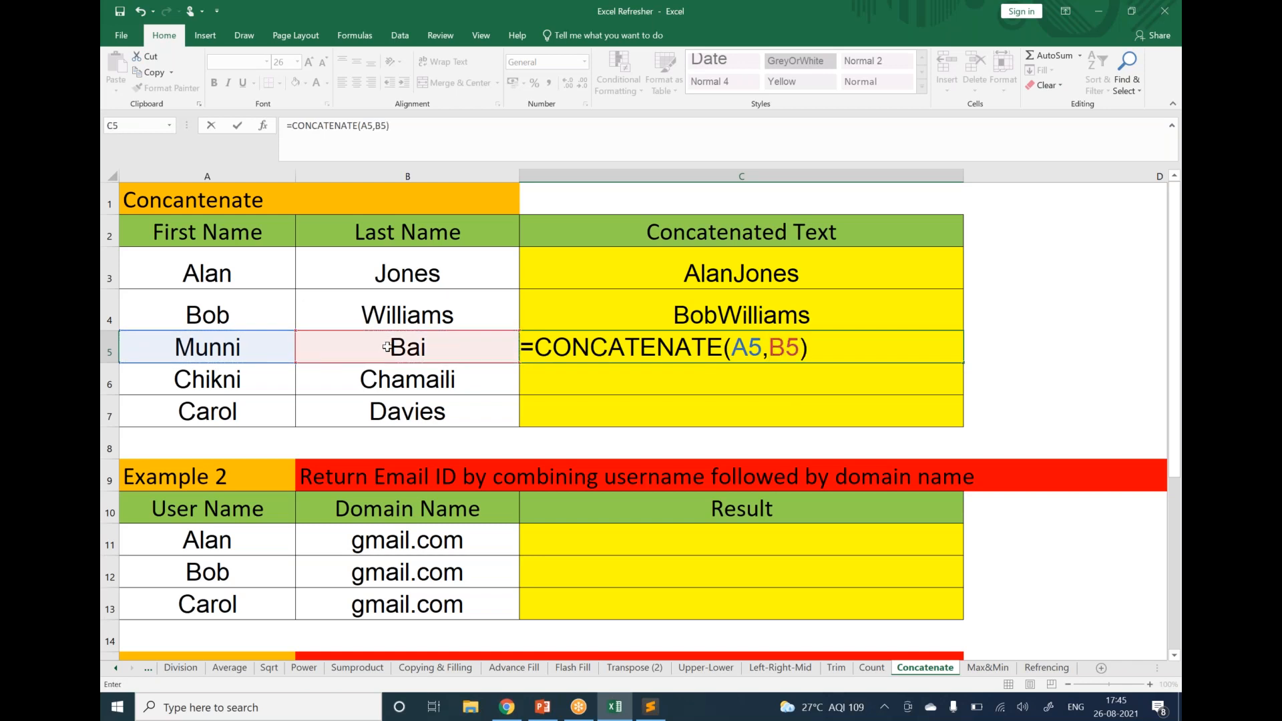
key("Return")
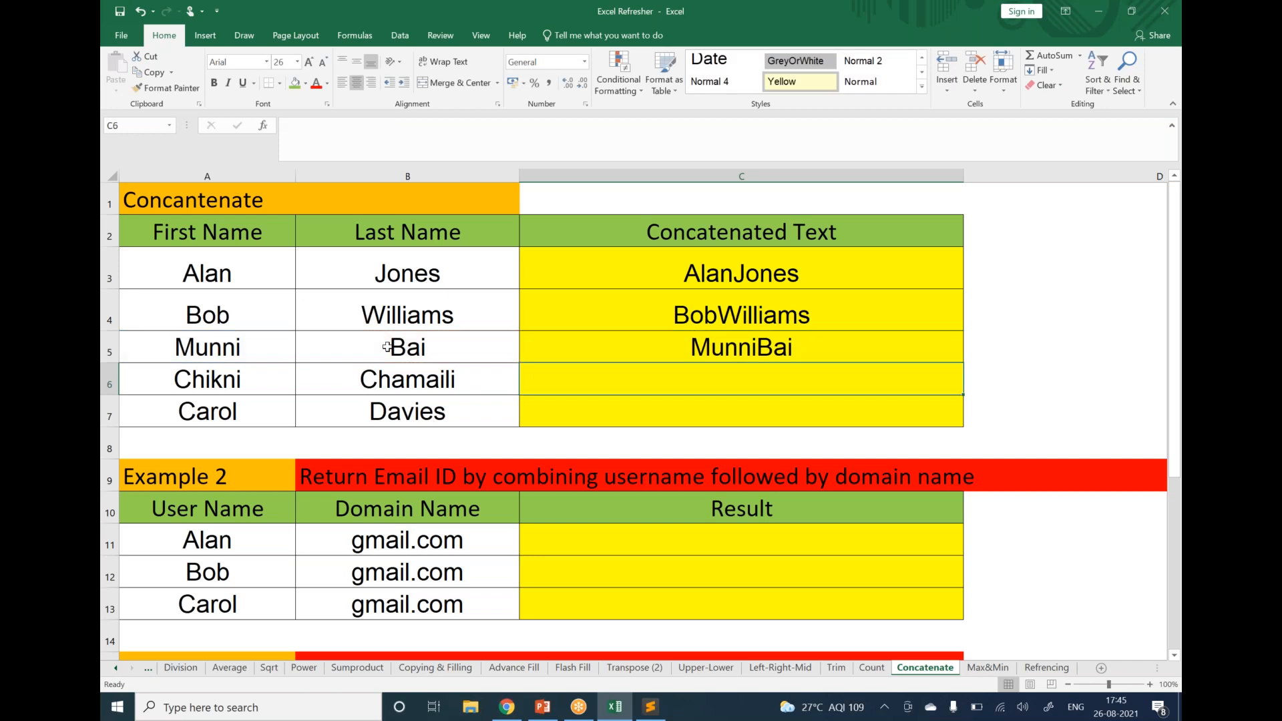
Step: Enter the formula =CONCATENATE(A6,B6) in cell C6 to join the fourth row's first and last names
type("=conc")
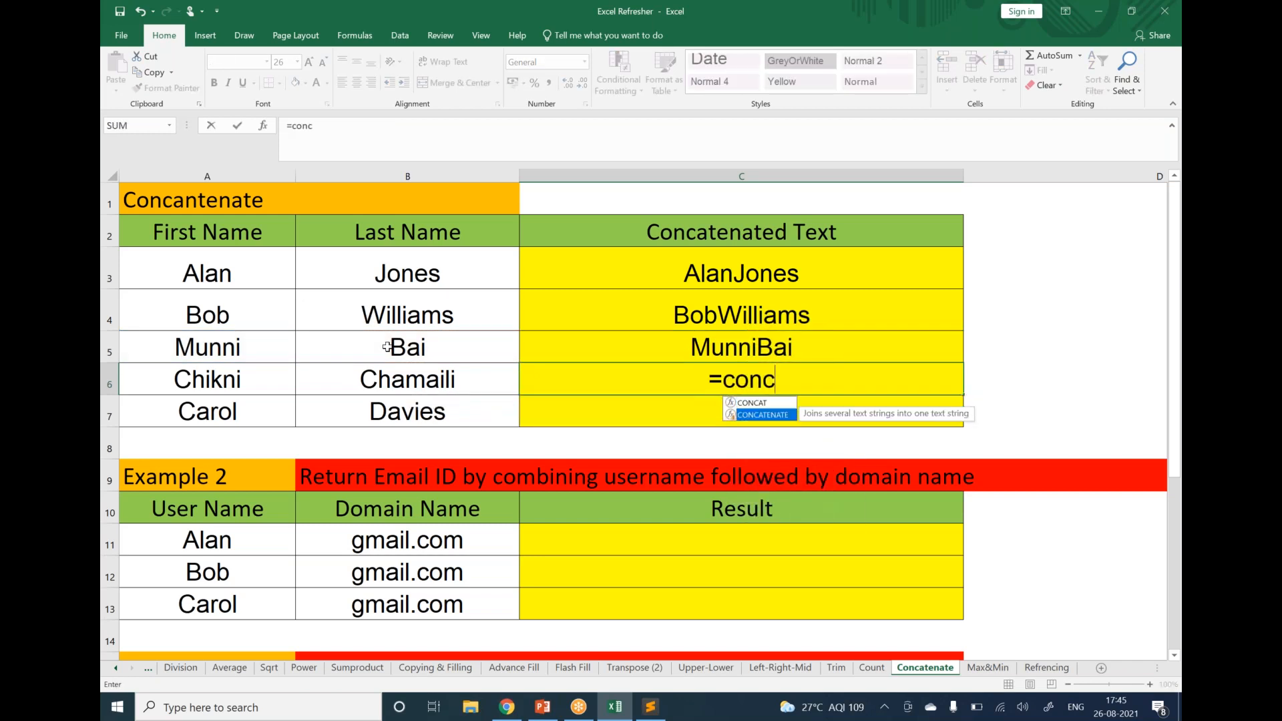
key("Tab")
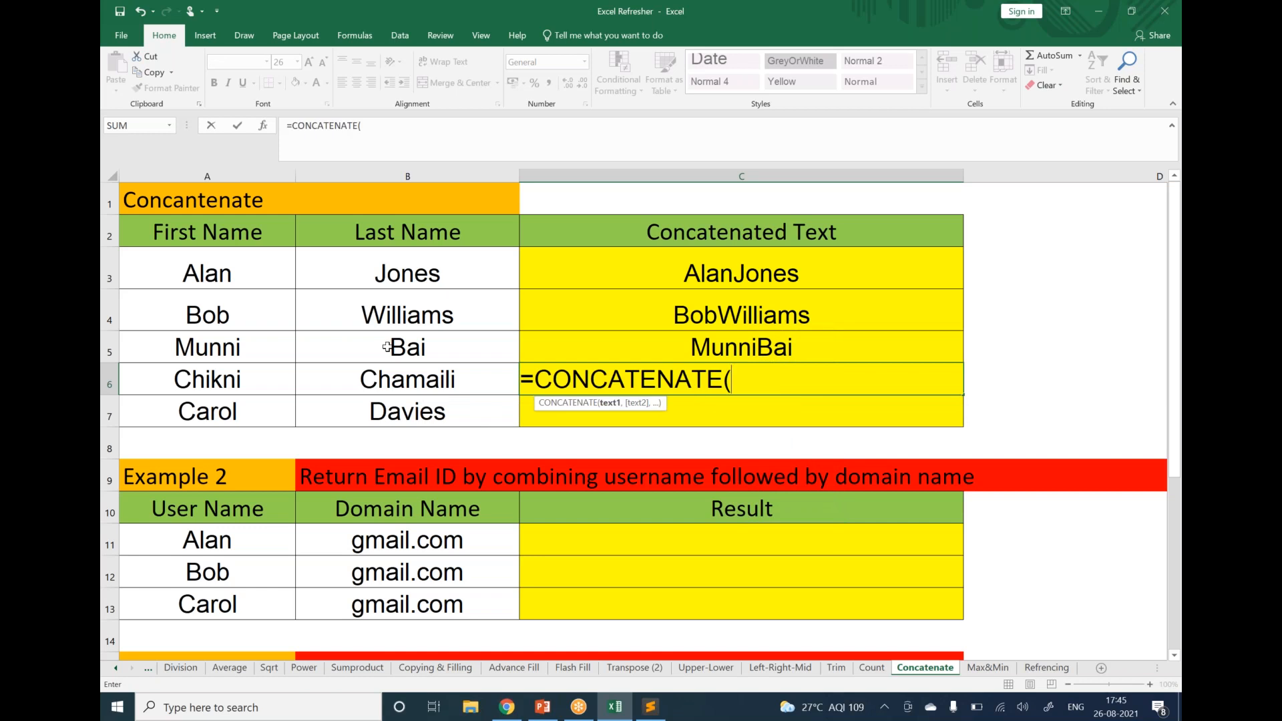
left_click(205, 369)
type(",")
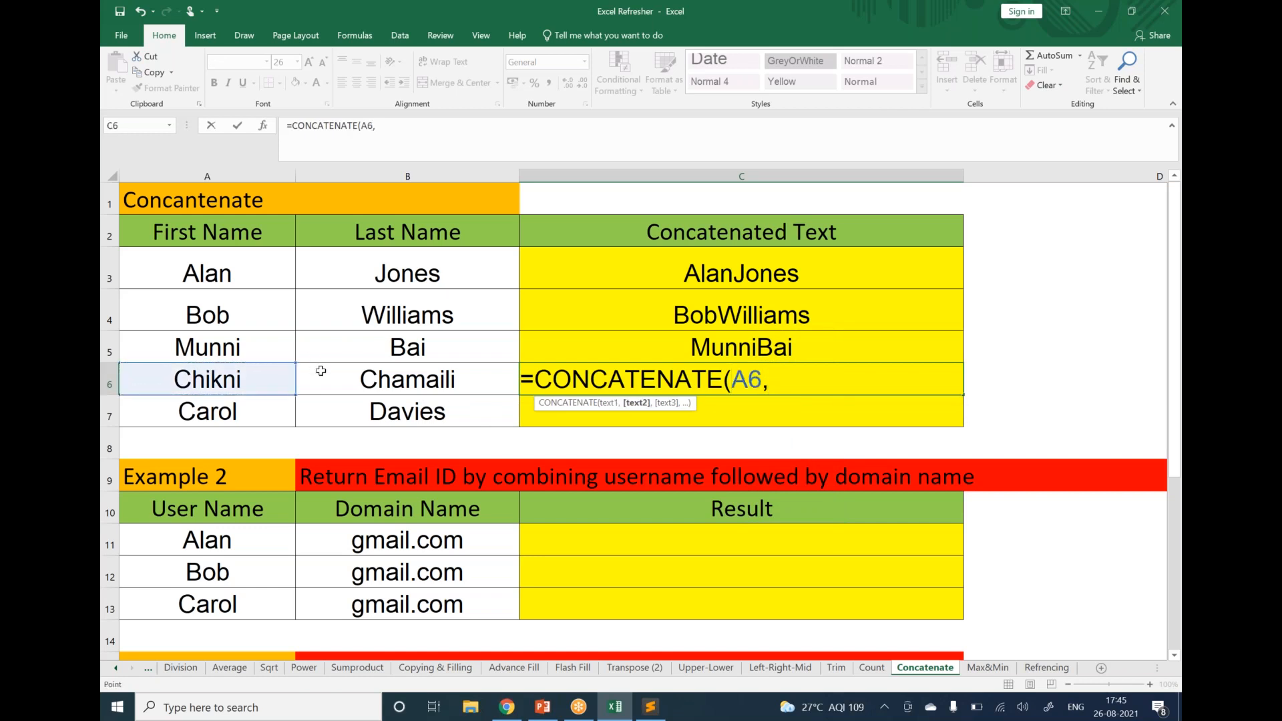
left_click(321, 370)
key("Return")
Step: Enter the formula =CONCATENATE(A7,B7) in cell C7 to join the last row's first and last names
type("=conc")
key("Tab")
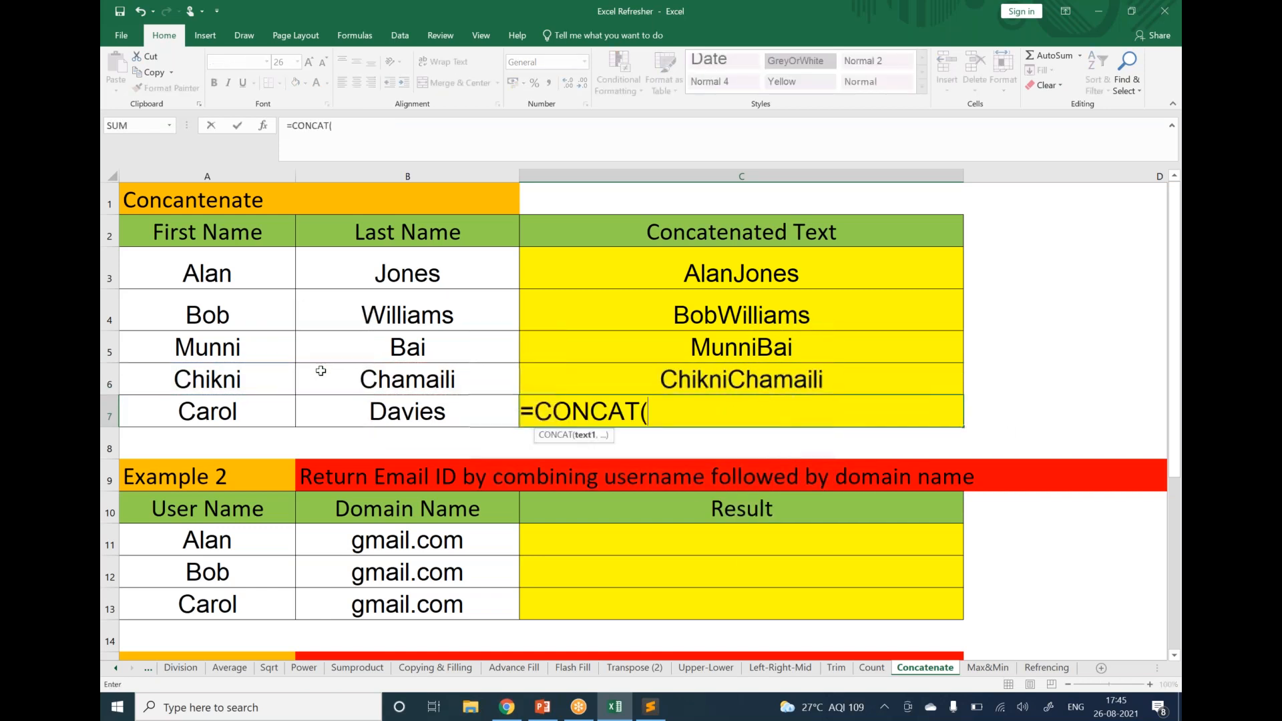
key("BackSpace")
key("BackSpace")
key("BackSpace")
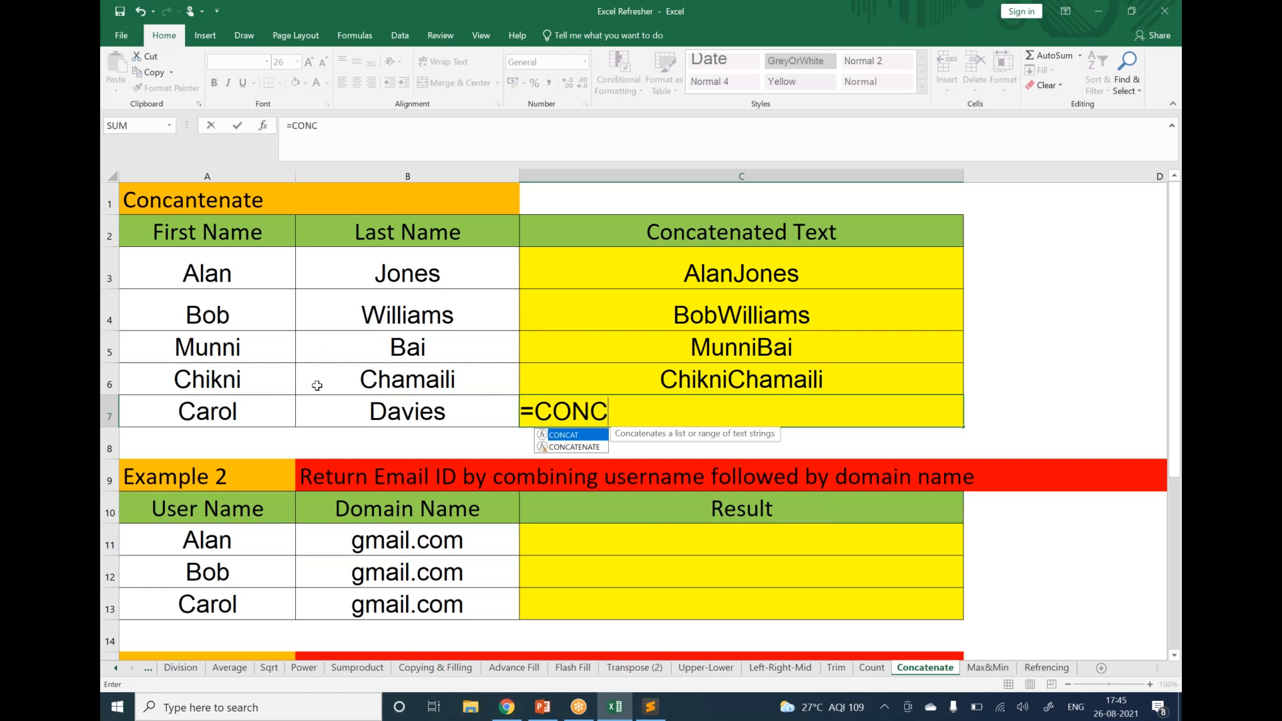
key("Down")
key("Tab")
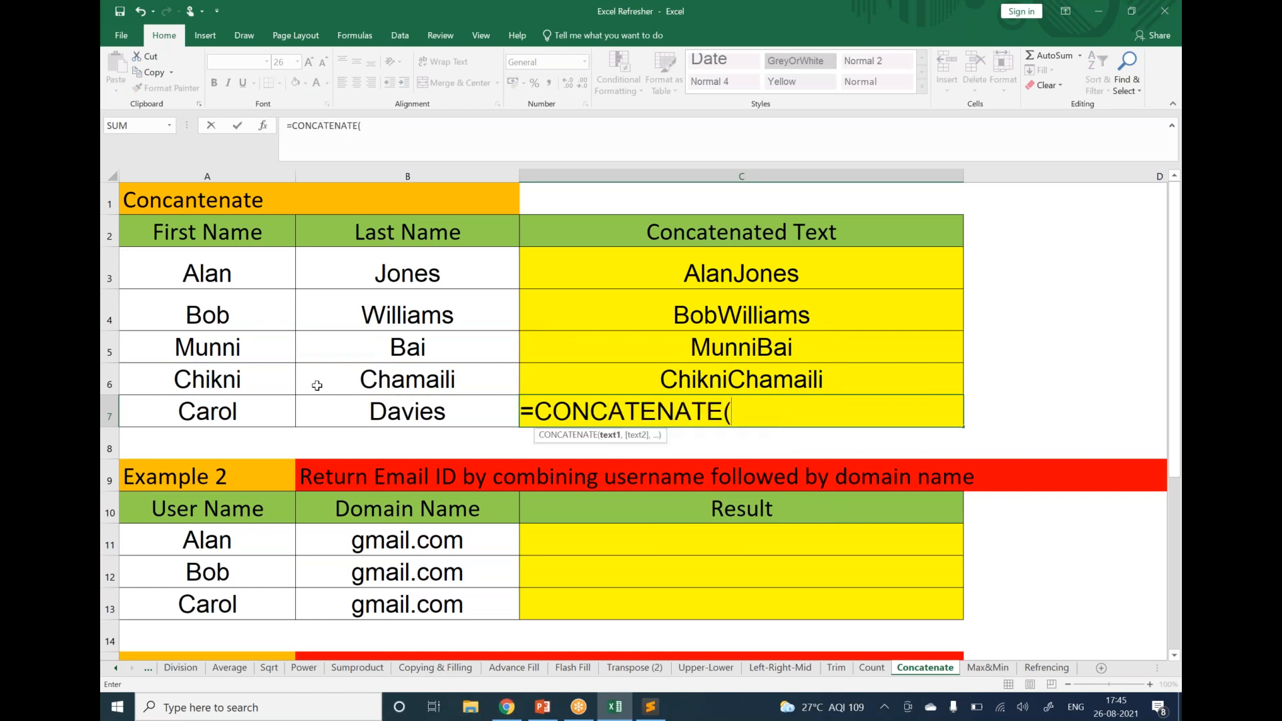
left_click(236, 419)
type(",")
left_click(313, 418)
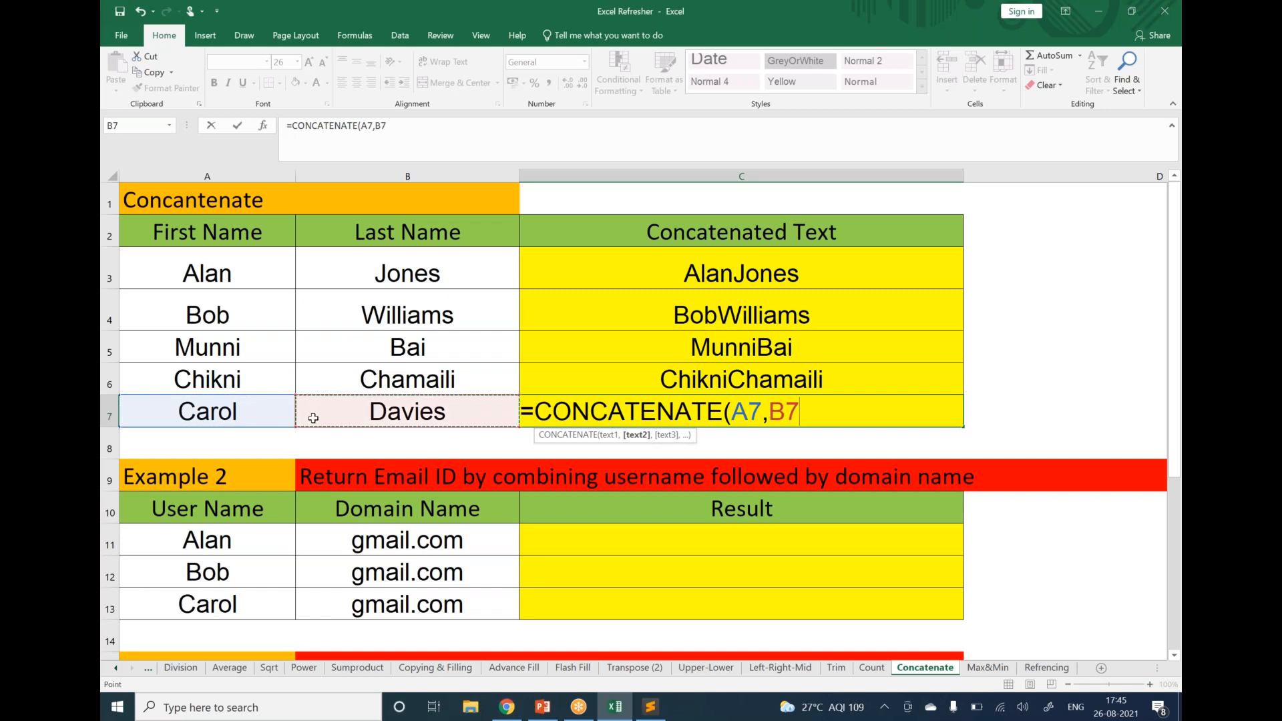
type(")")
key("Return")
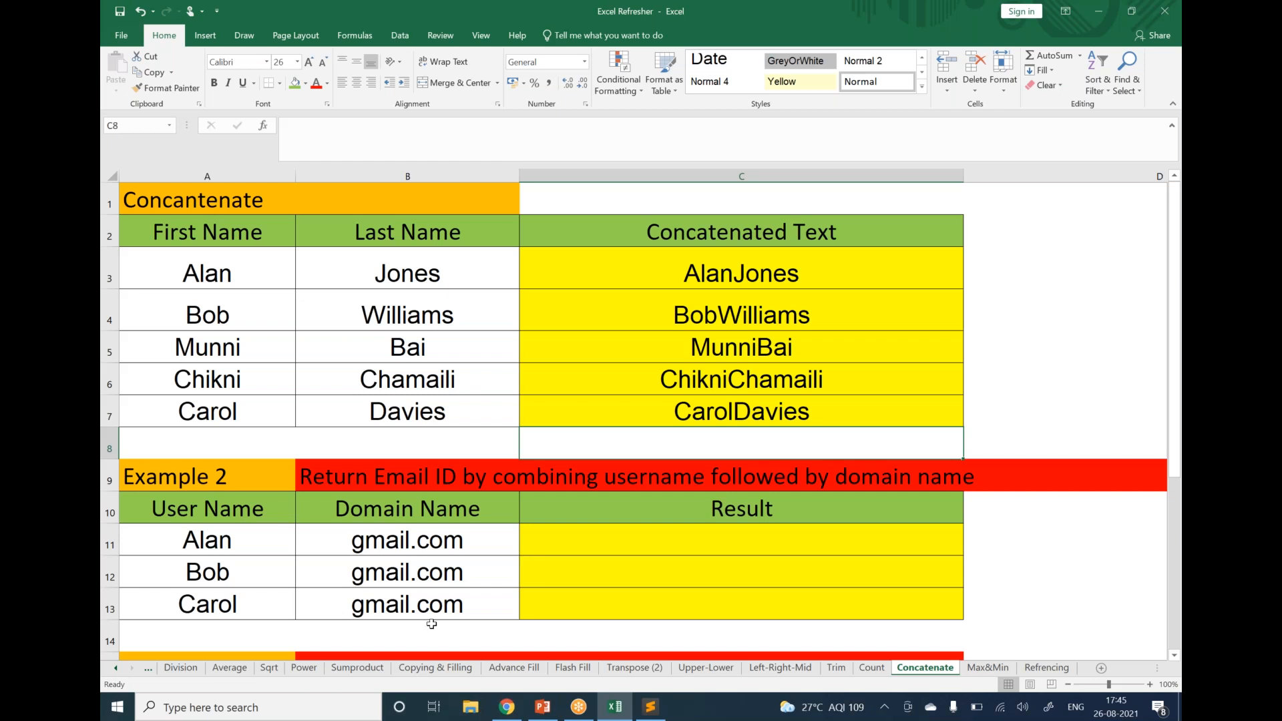
left_click(987, 667)
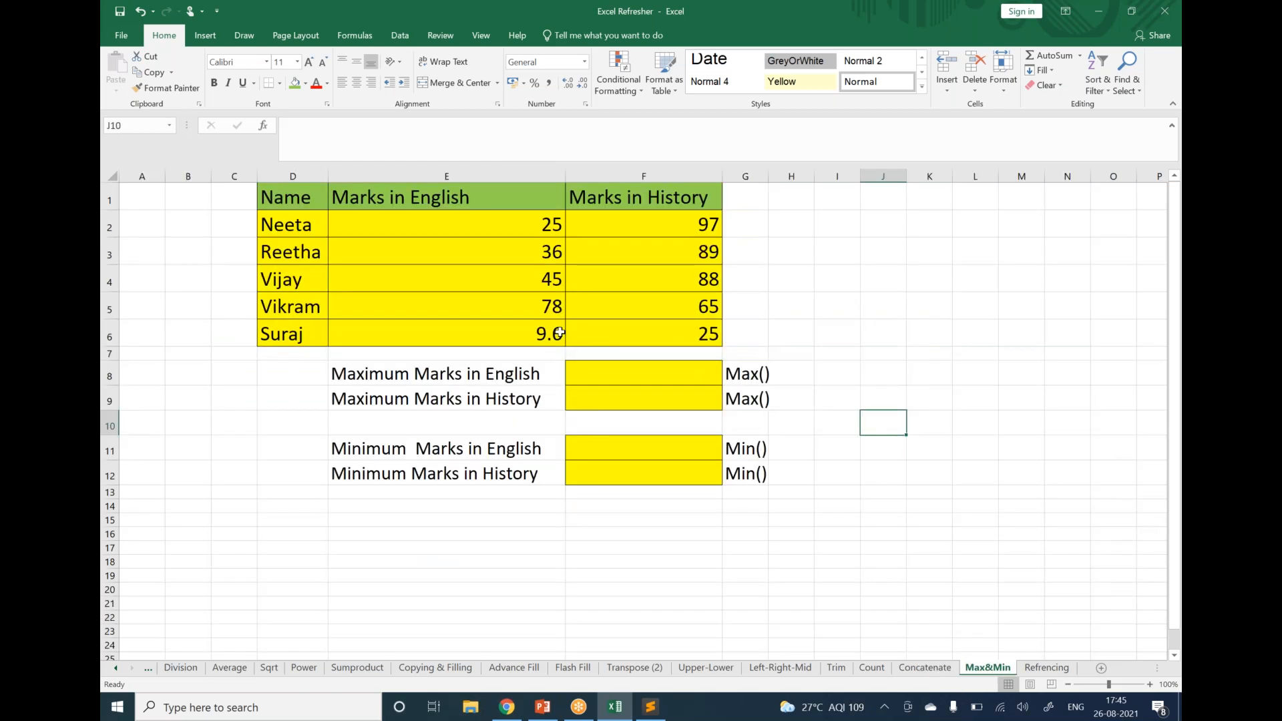
left_click(925, 668)
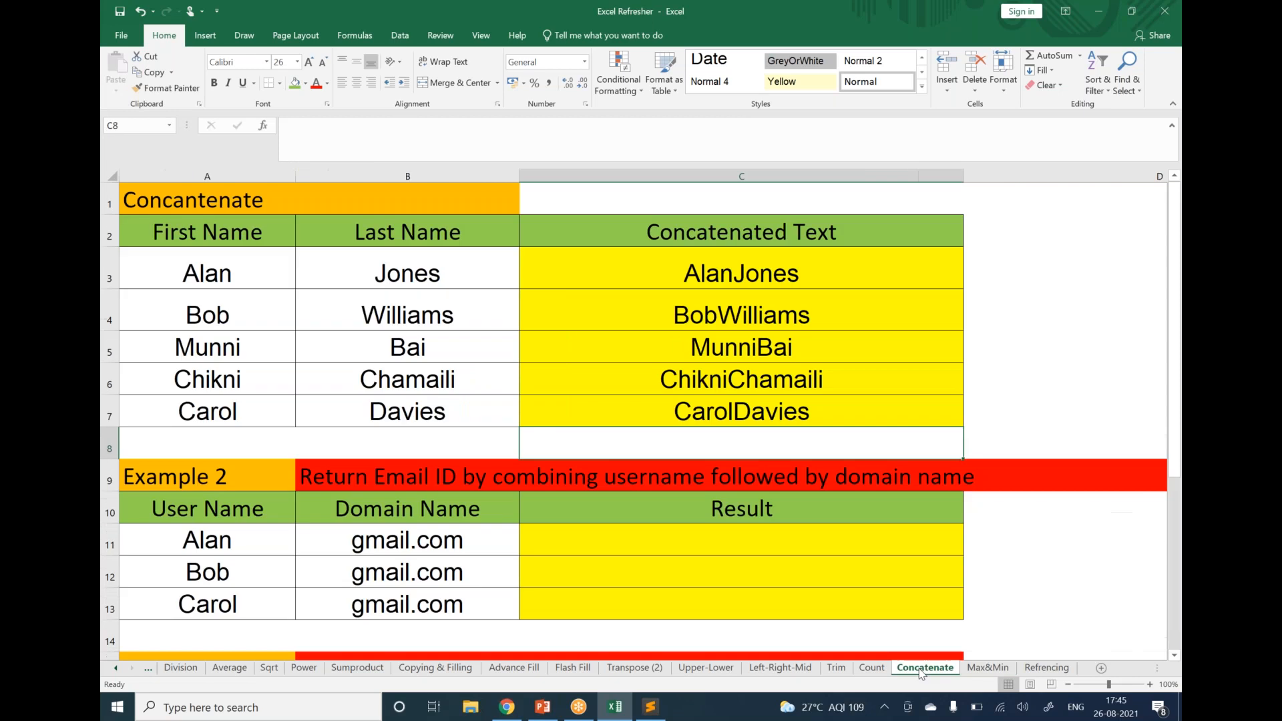
left_click(731, 315)
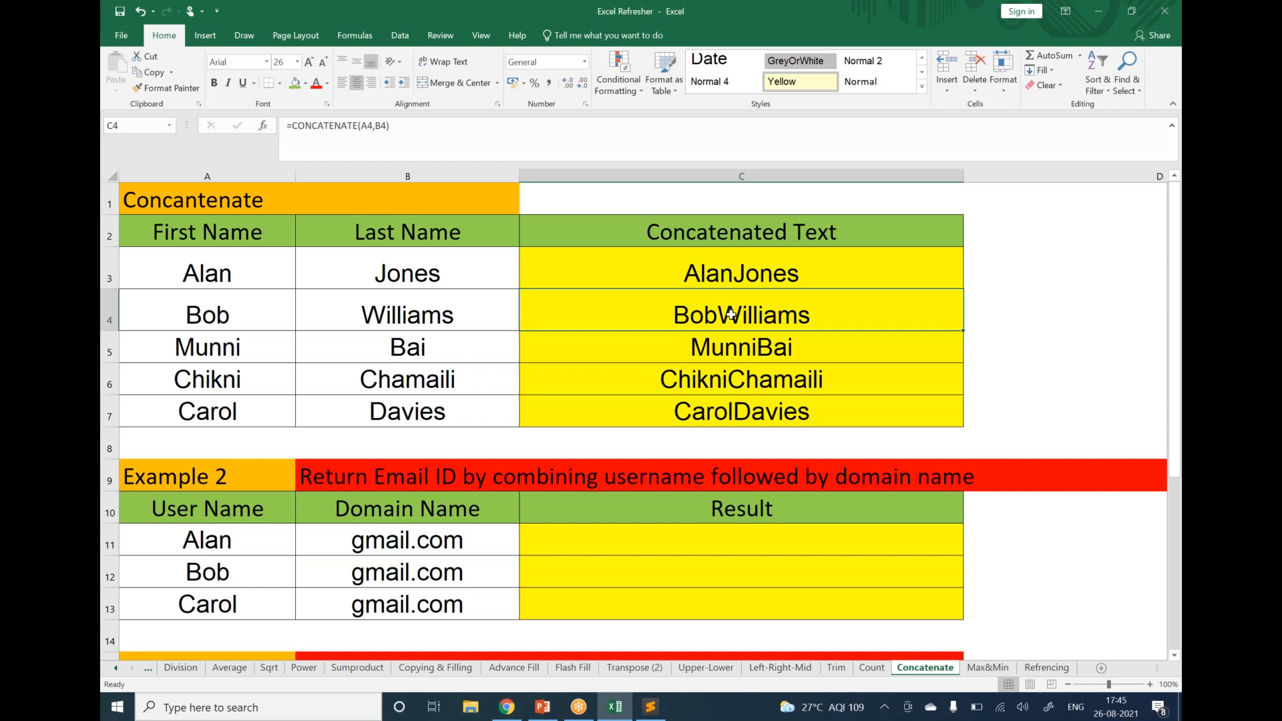
Step: On the Count sheet, enter the note "numbers,letter,spcial symbols" in cell I4 beside the counta() row
left_click(872, 667)
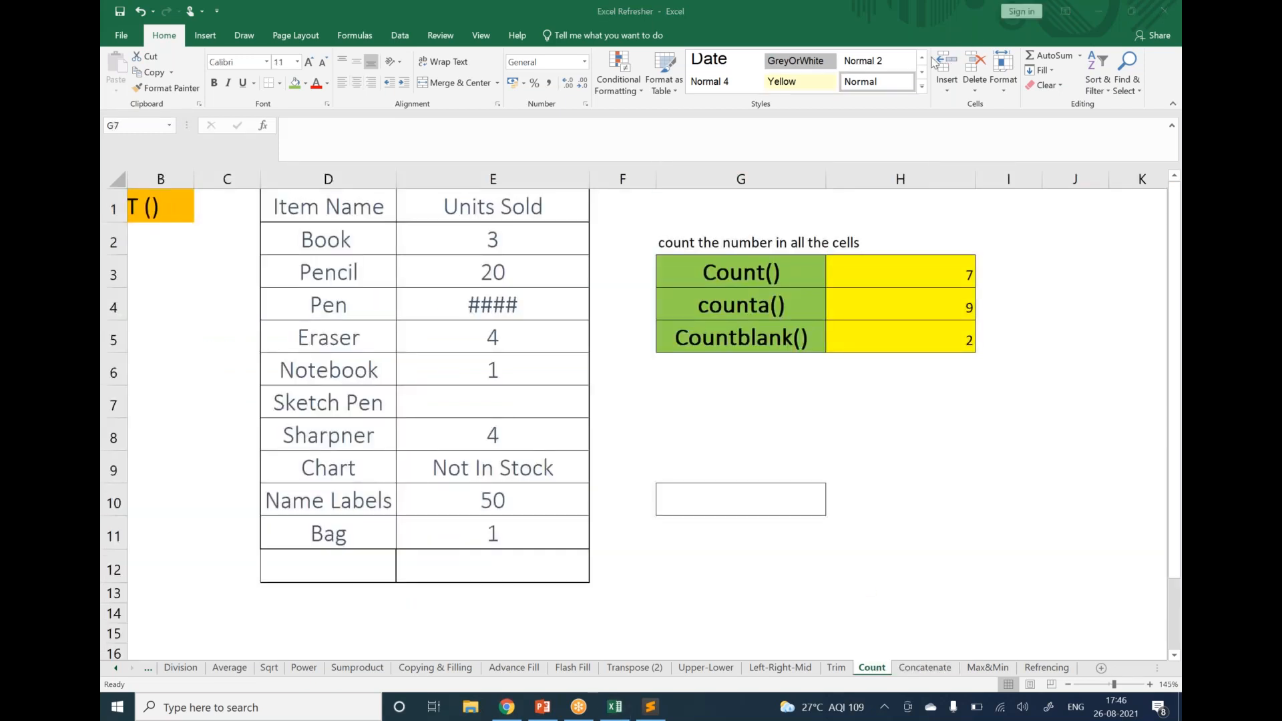
left_click(749, 272)
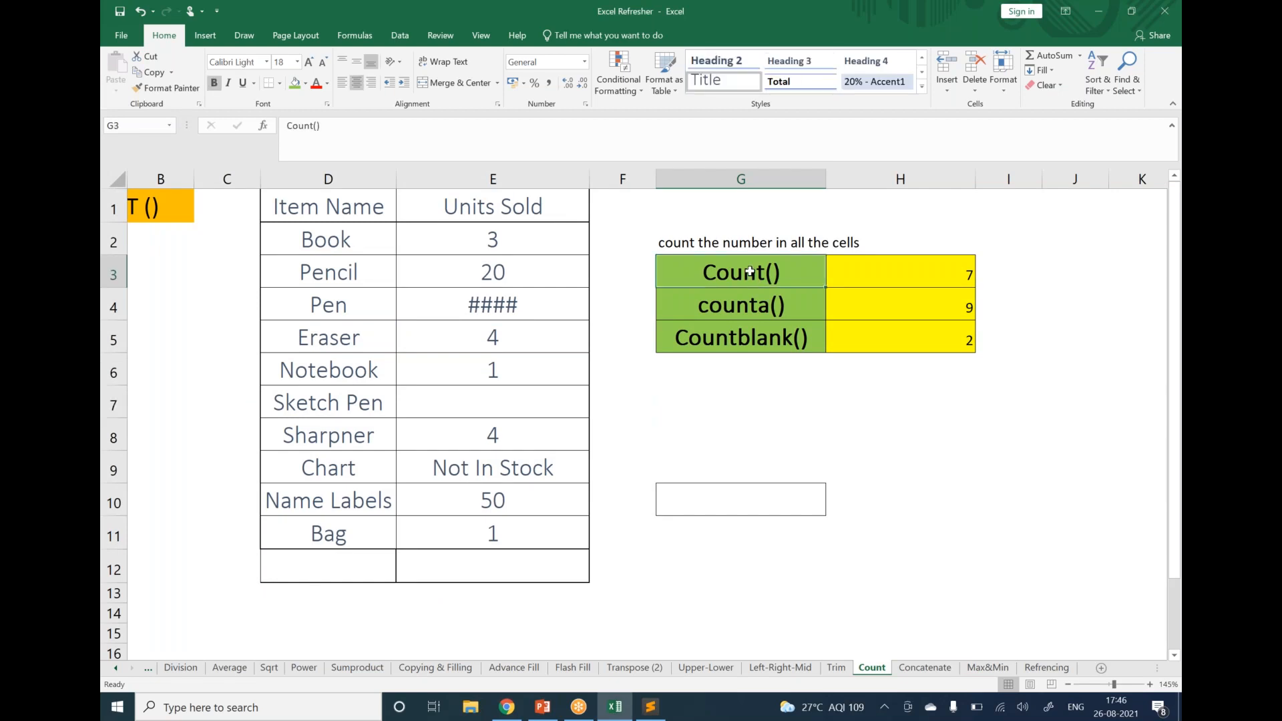
key("Down")
key("Right")
key("Right")
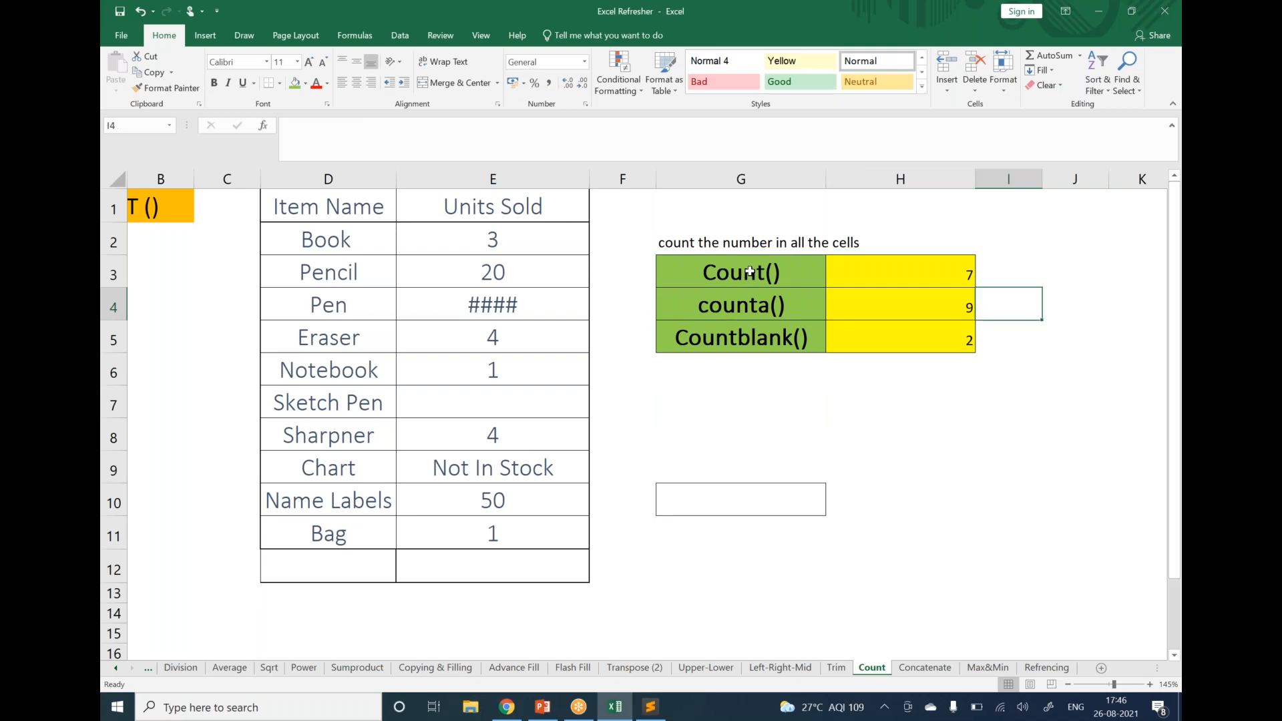
type("number,")
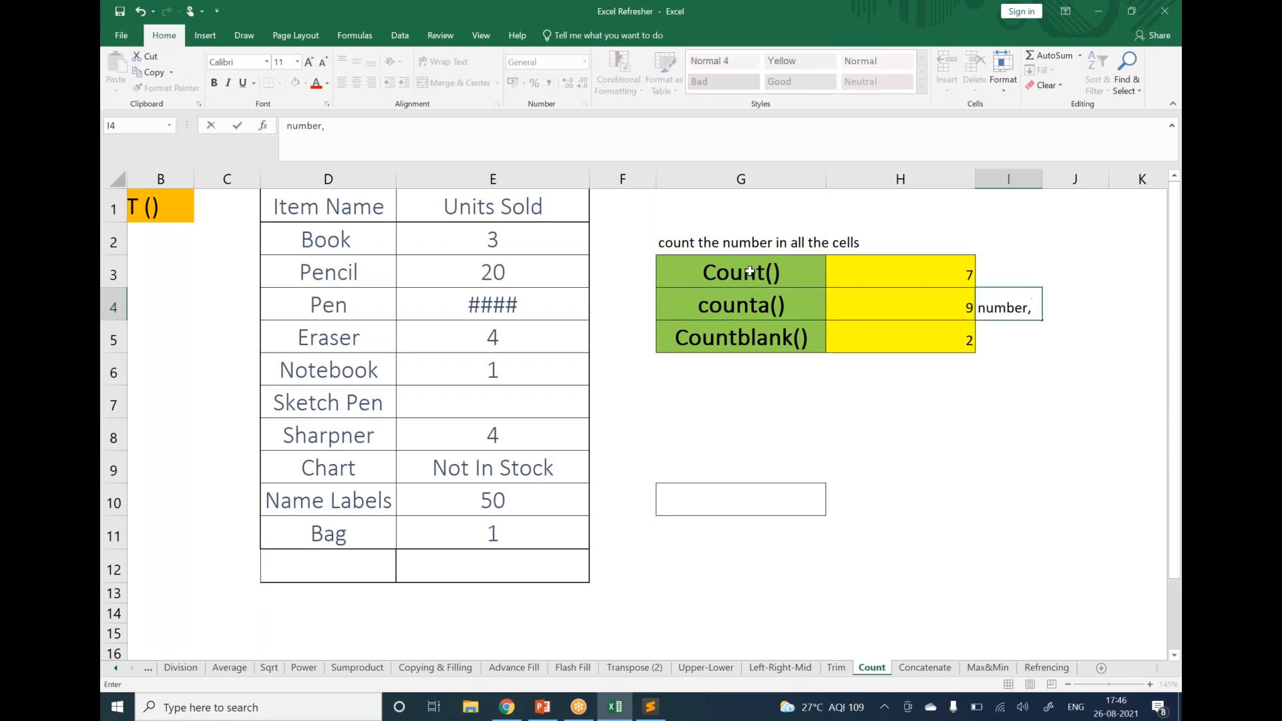
key("BackSpace")
type("s,letter,spcial symbole")
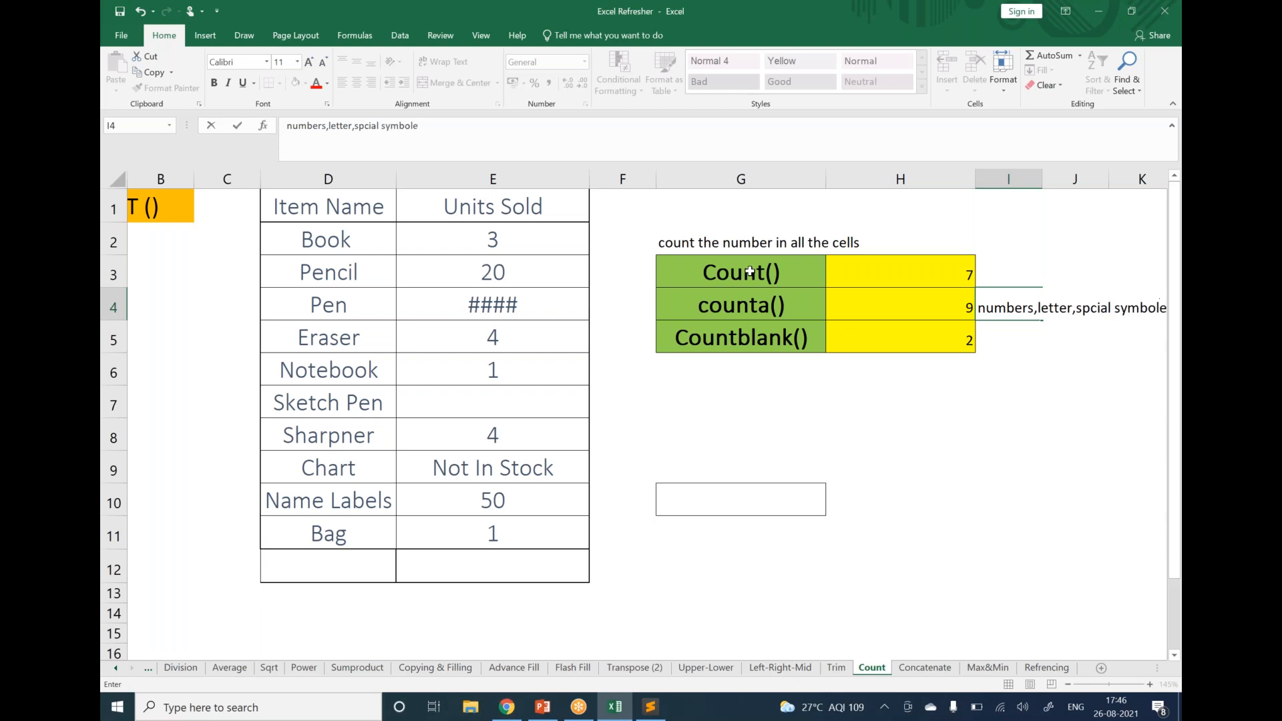
key("BackSpace")
type("symbols")
key("Return")
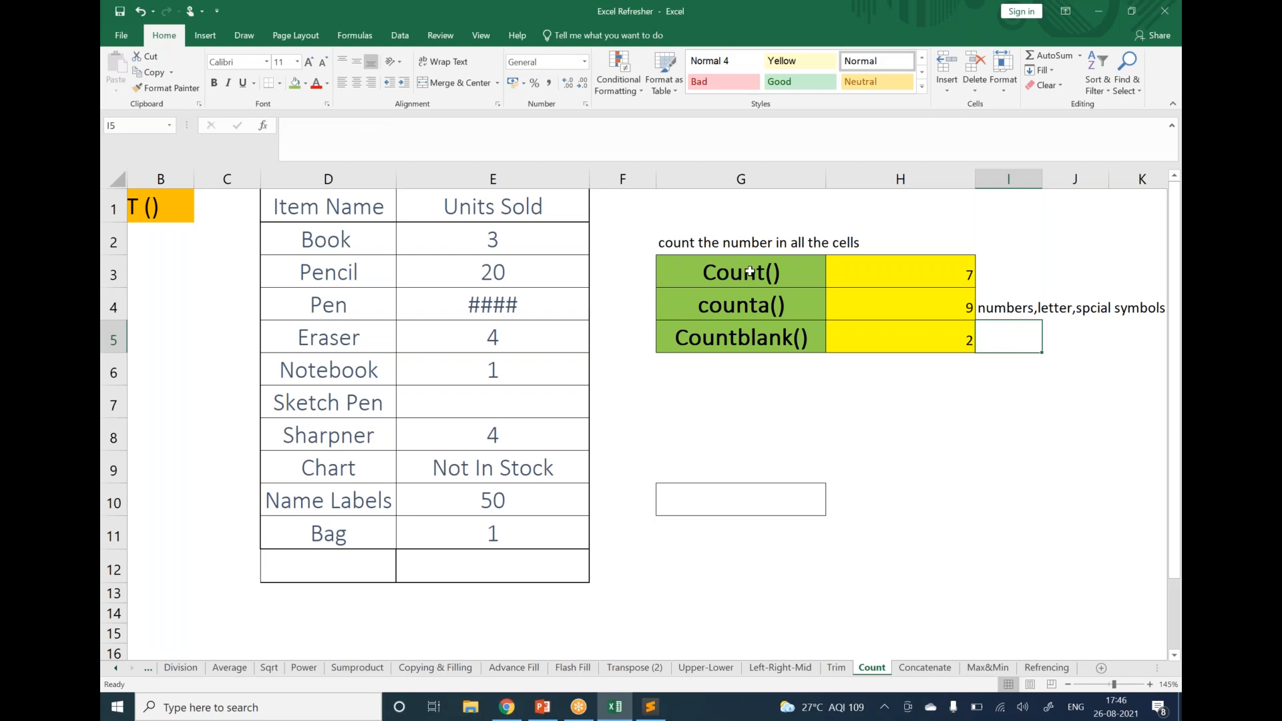
Step: Examine the COUNTA formula in H4 and the Units Sold entries in E2:E12 that it counts
key("Up")
key("Left")
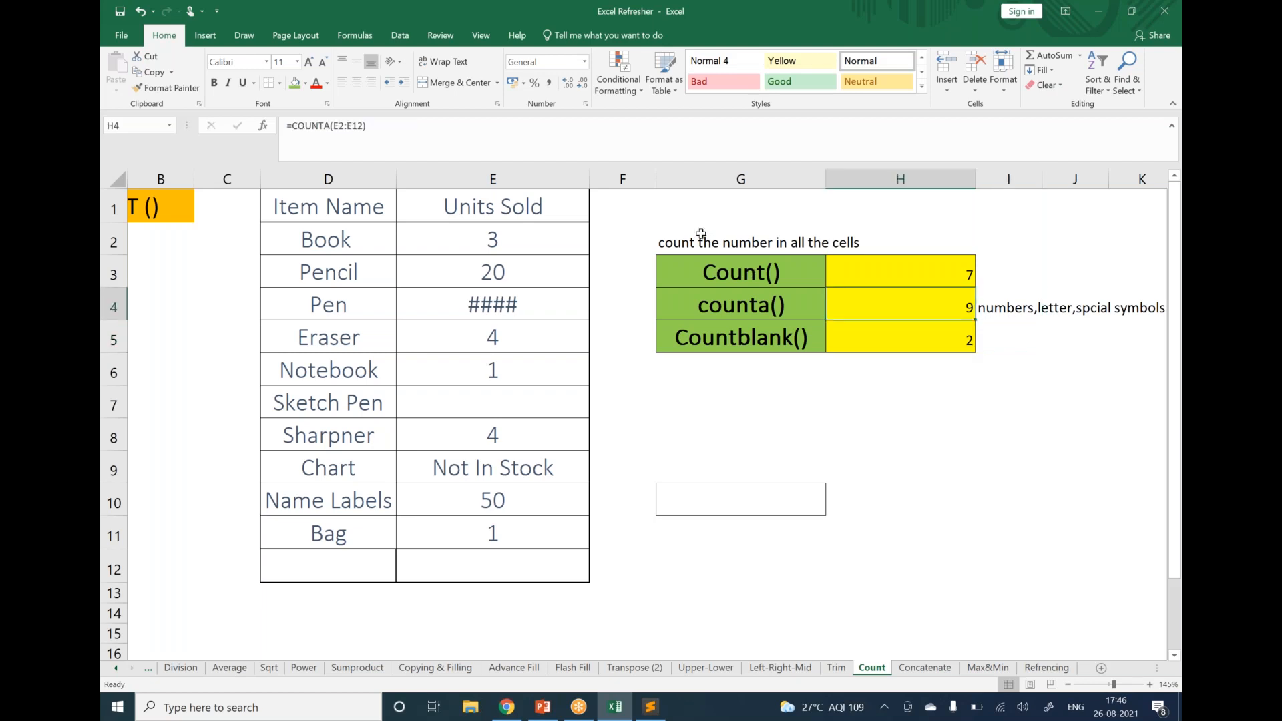
left_click(492, 241)
key("Down")
key("Down")
key("Down")
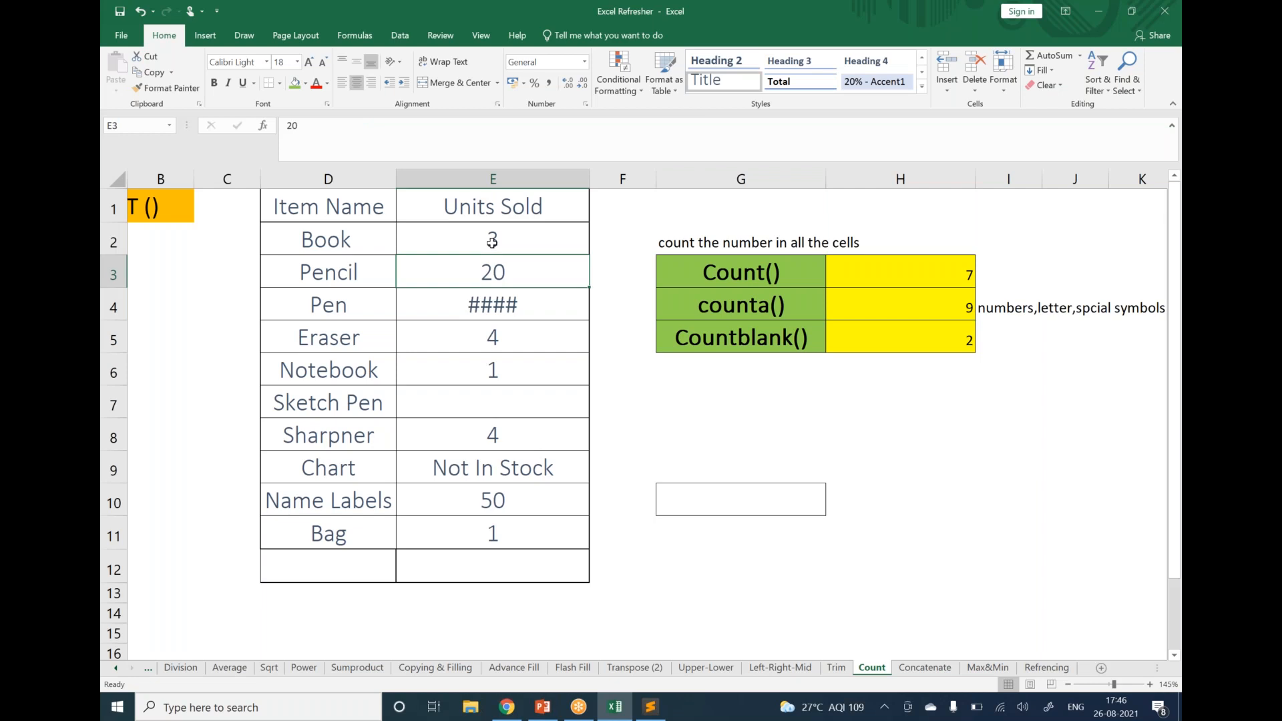
key("Down")
key("Down")
key("Down")
key("Down")
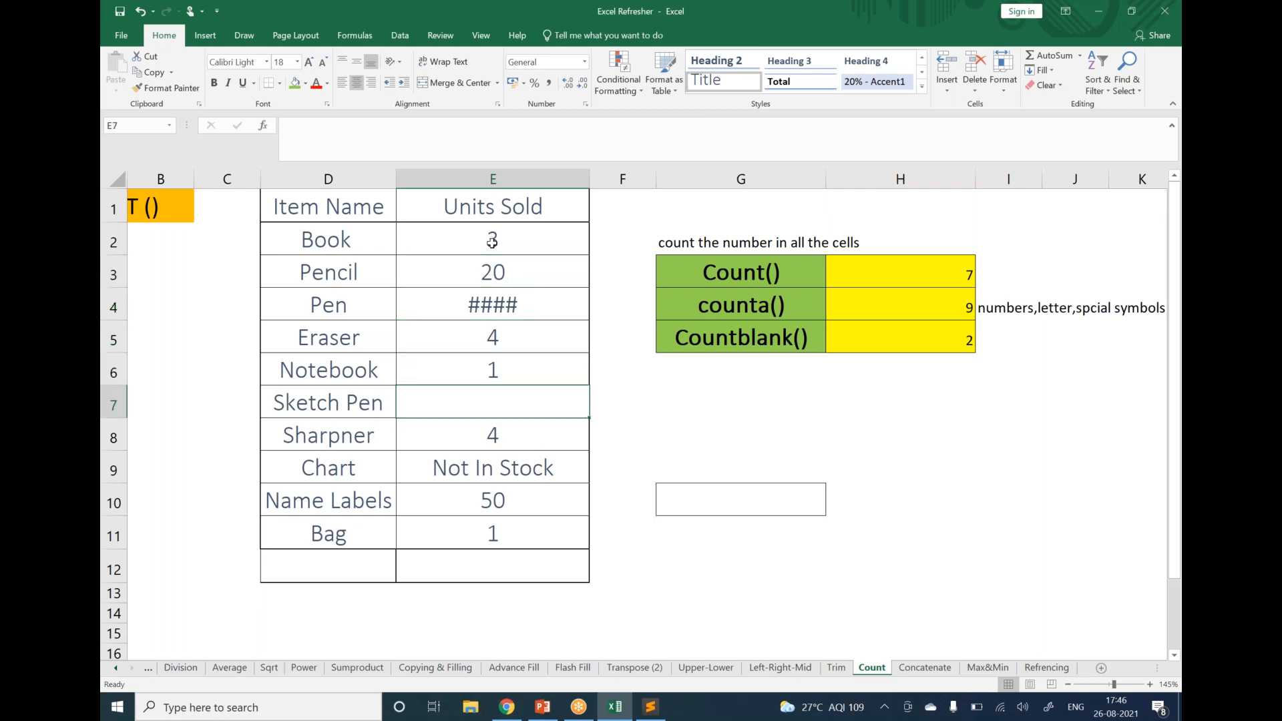
key("Down")
key("Down")
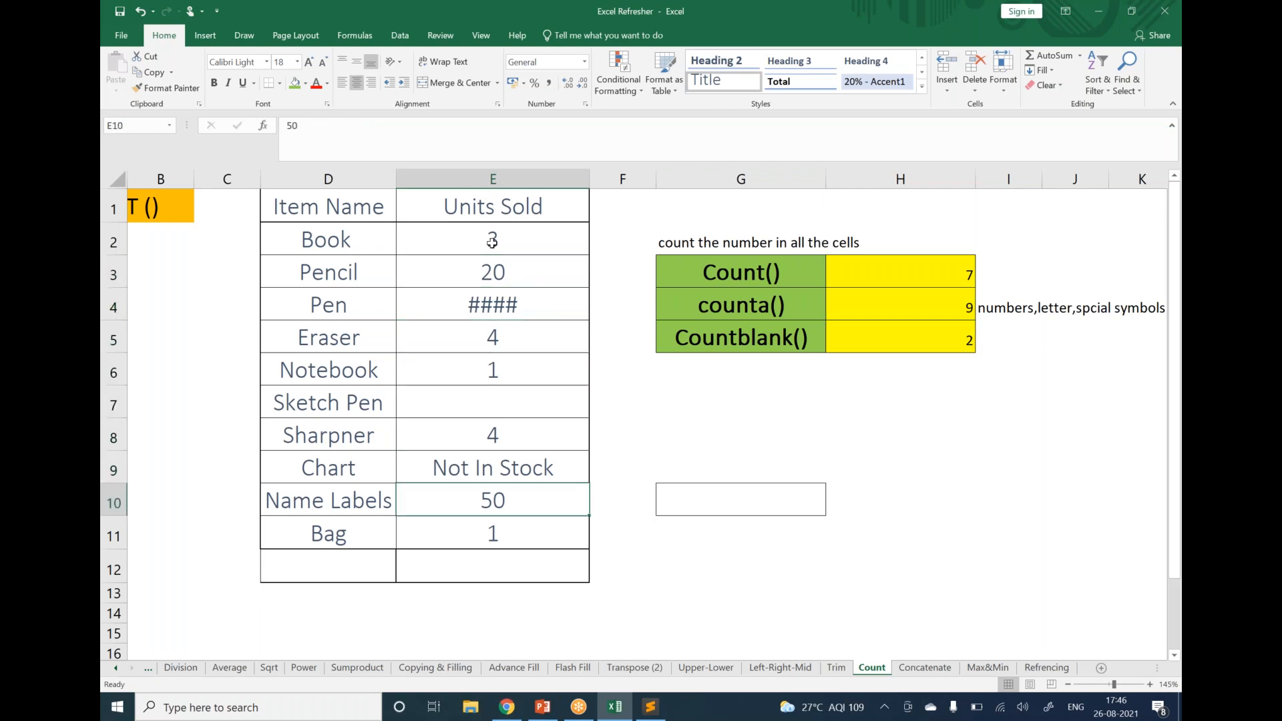
key("shift+Up")
key("shift+Up")
key("shift+Up")
key("shift+Up")
key("shift+Up")
key("shift+Up")
key("shift+Up")
key("shift+Up")
key("shift+Up")
key("shift+Up")
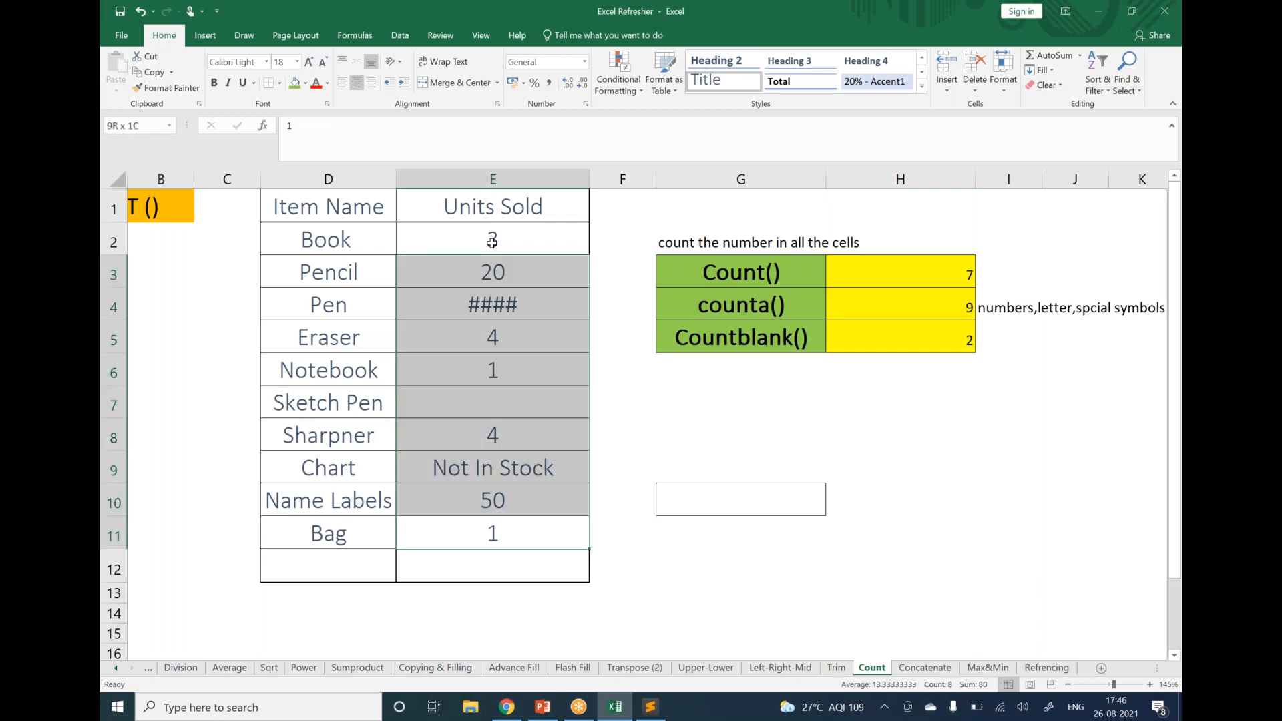
left_click_drag(492, 242, 466, 559)
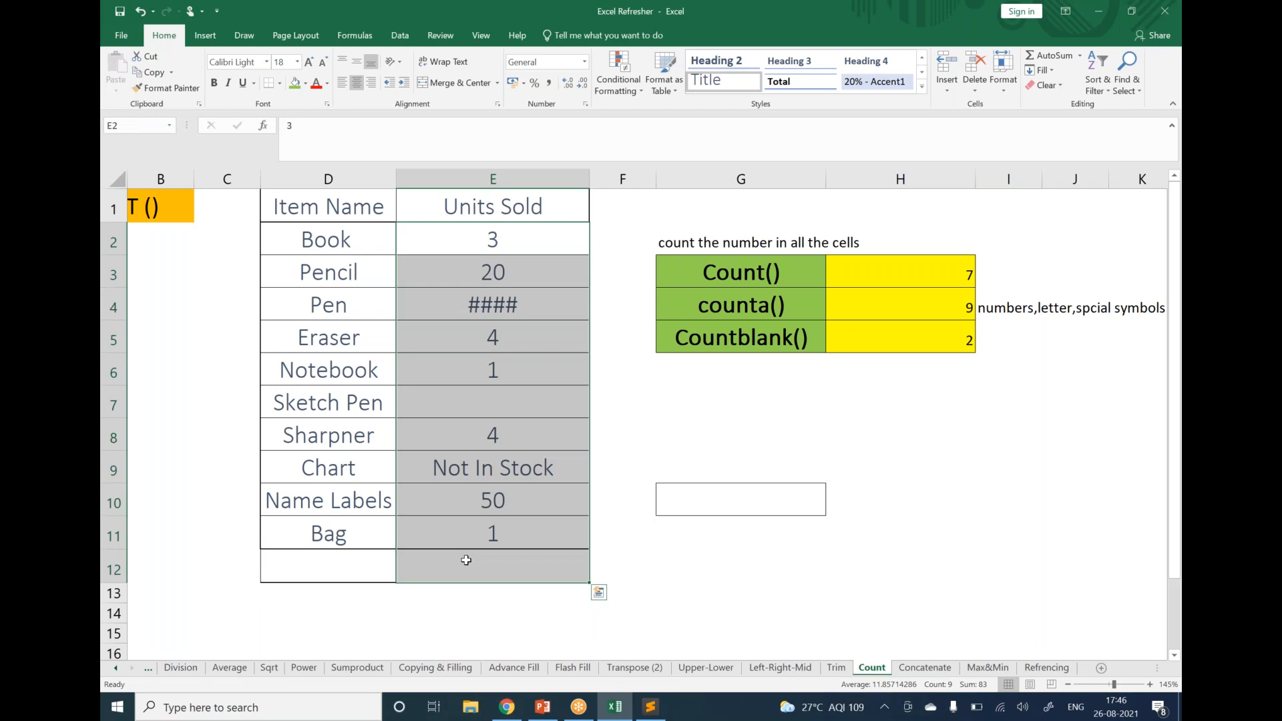
left_click(941, 302)
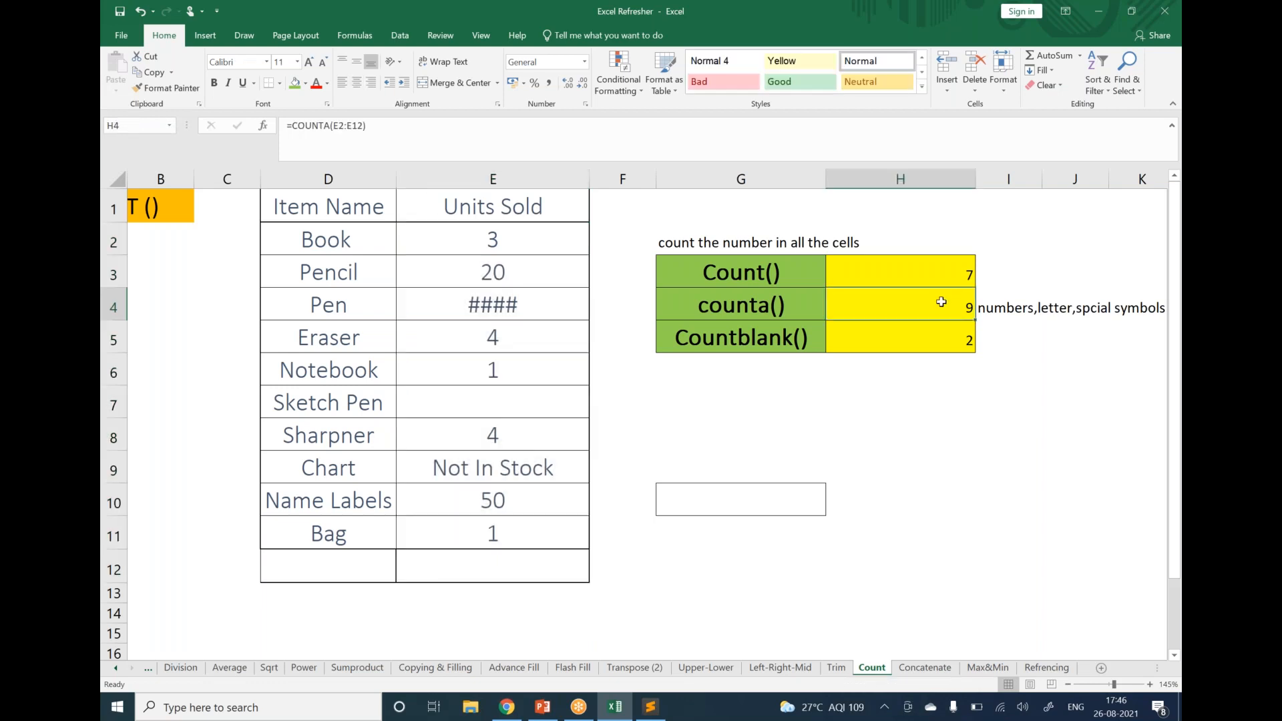
Step: Fill the empty Sketch Pen units cell E7 with the text kfglkjgfdljgkdfjgd
left_click(524, 407)
type("kfglkjgfdljgkdfjgd")
key("Return")
key("Return")
key("Down")
key("Down")
key("Down")
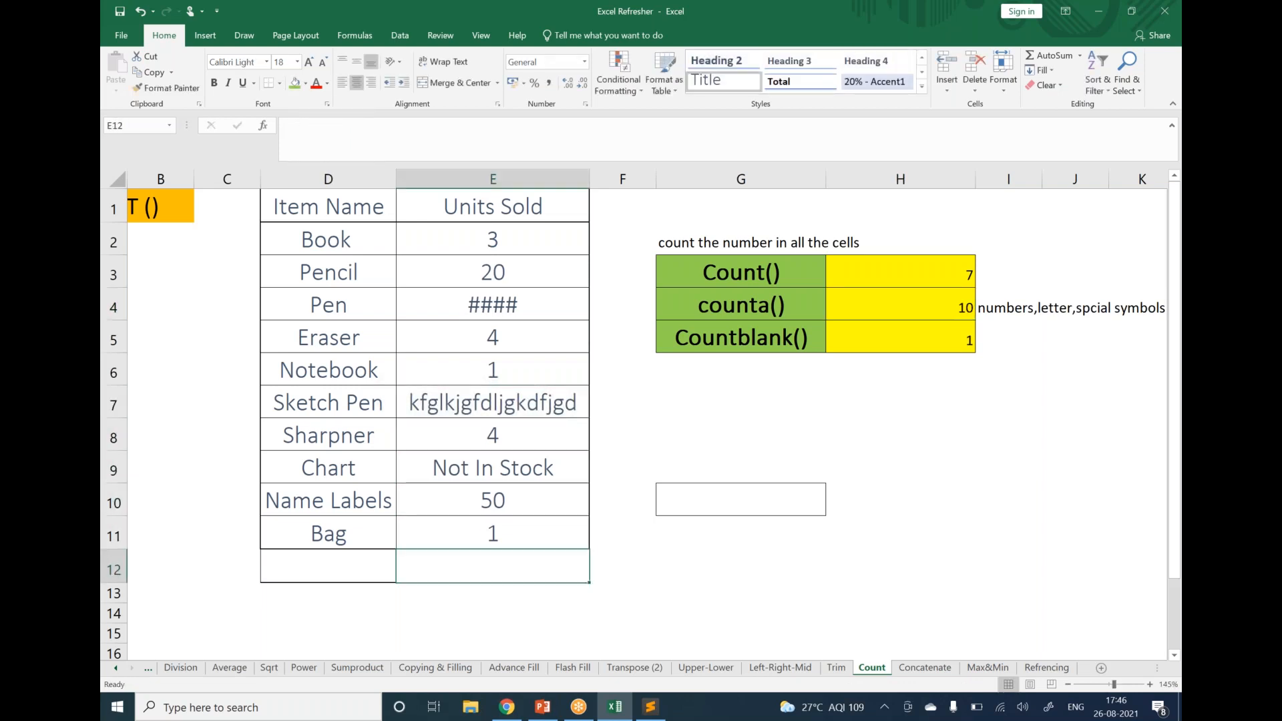
key("Down")
type("2")
key("BackSpace")
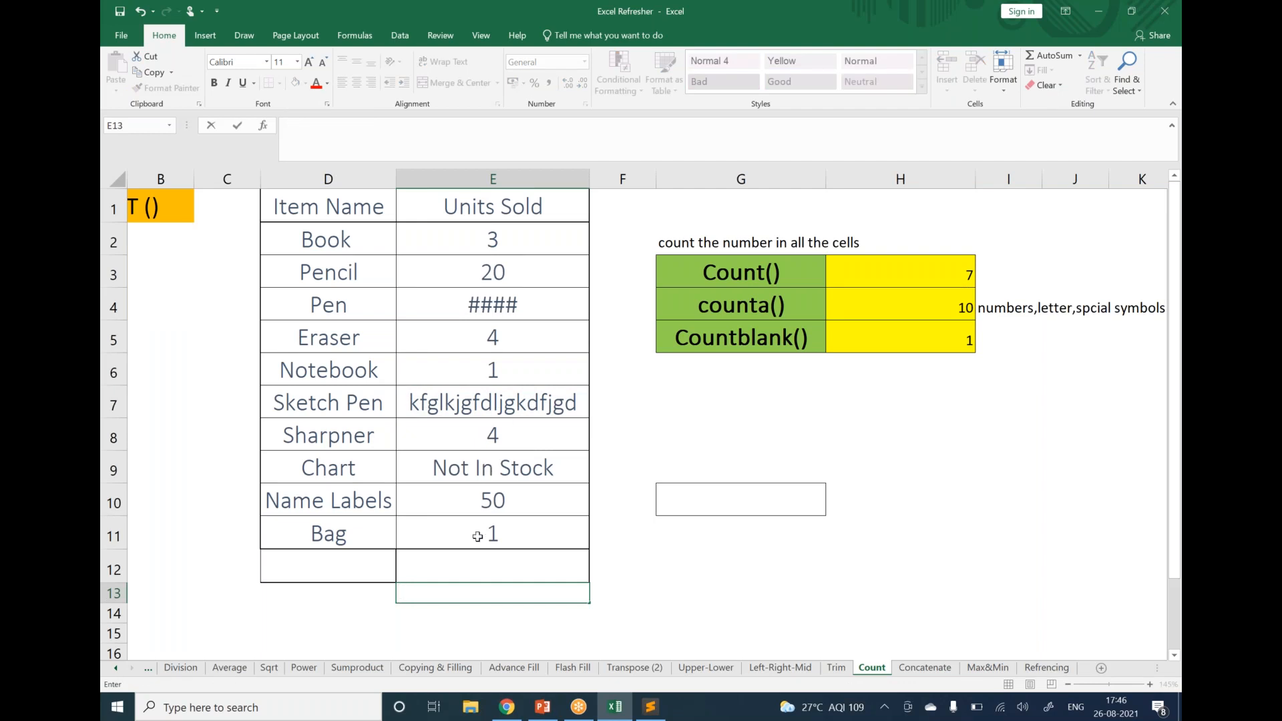
Step: Enter the special characters ^^^^^ in cell E12, the last cell of the Units Sold range
left_click(459, 565)
type("@@@@@")
key("Return")
key("Escape")
key("Escape")
type("^^^^^")
key("Return")
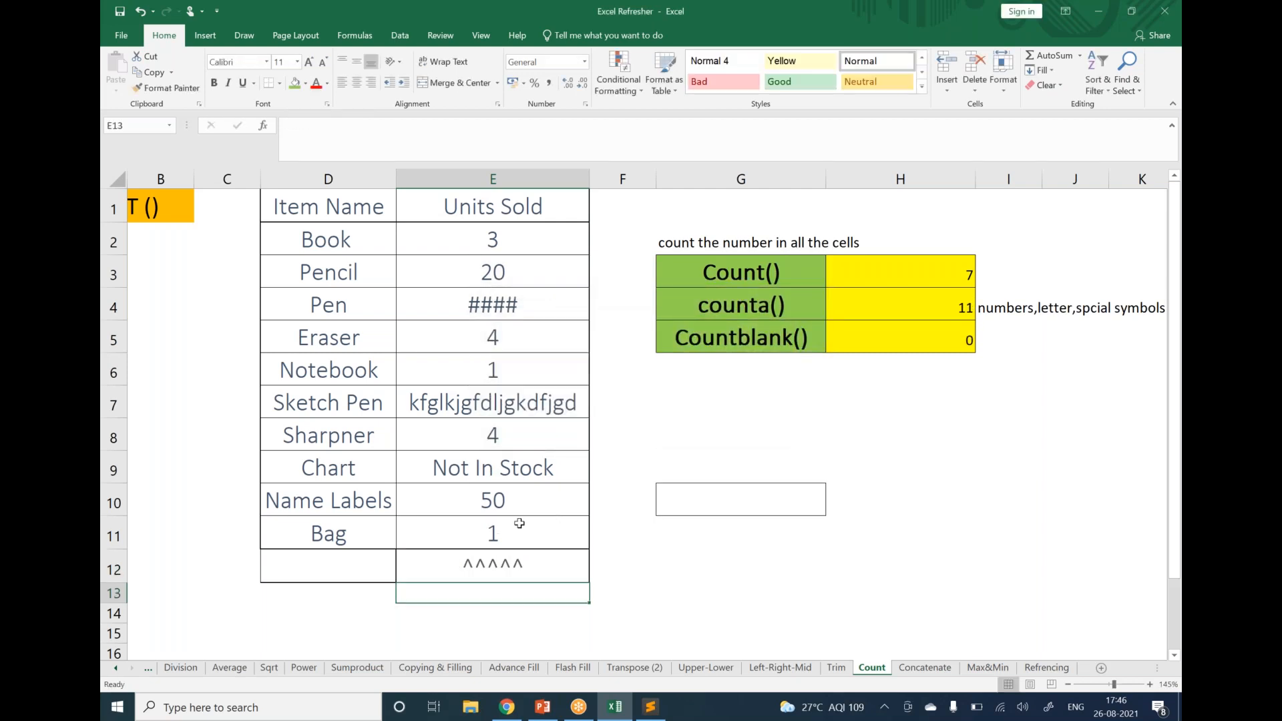
Step: Clear the Sharpner units from cell E8 in the Units Sold column
left_click(493, 446)
key("Delete")
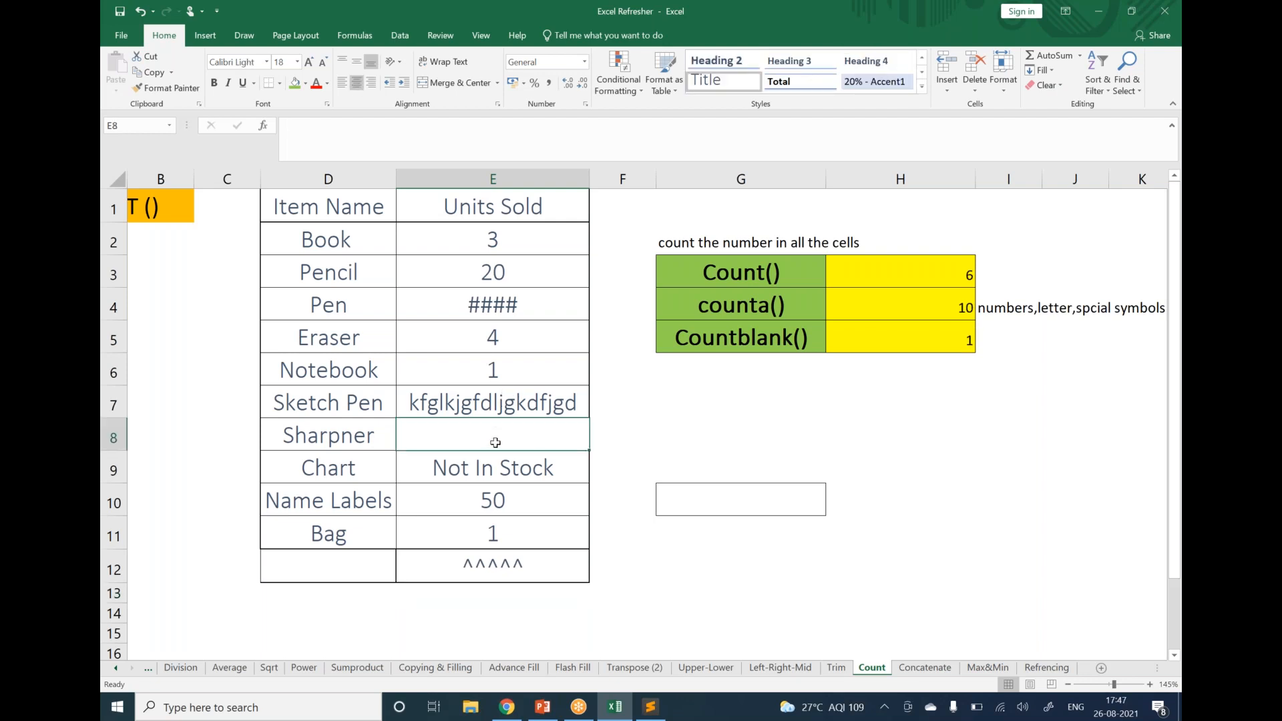
left_click(643, 492)
Step: Delete the existing COUNTA formula from cell H4
left_click(912, 316)
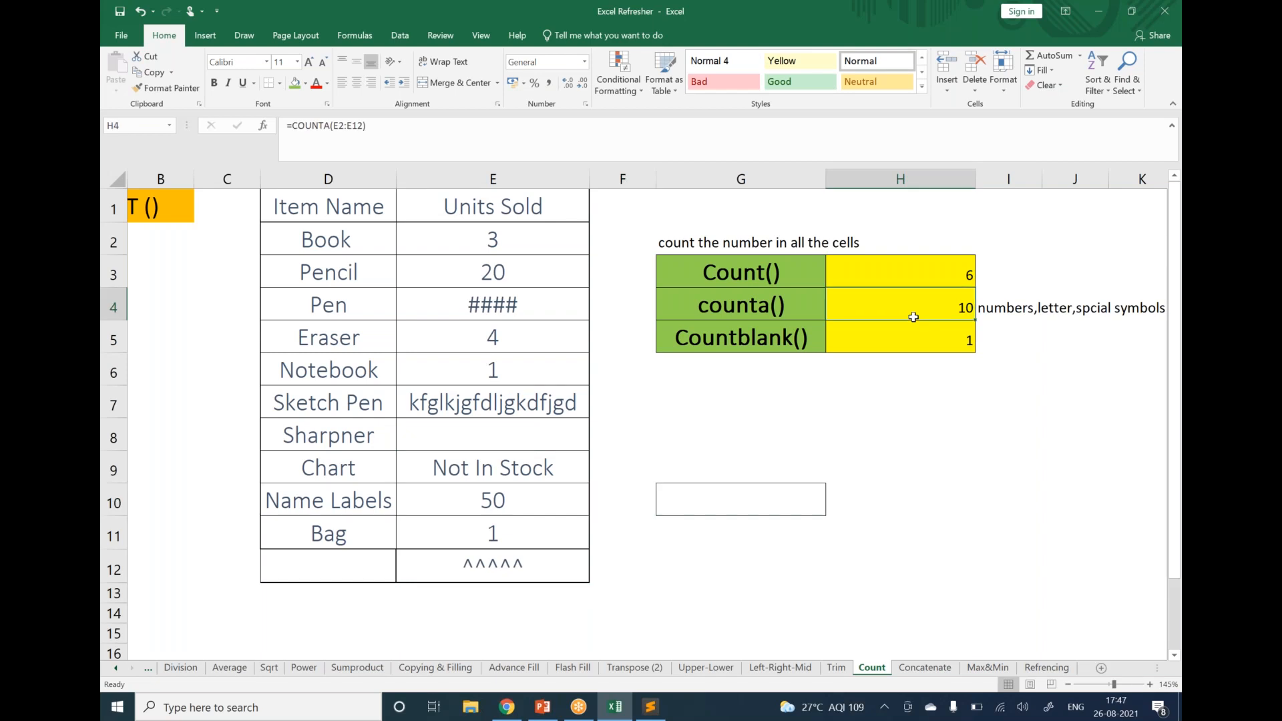
key("Delete")
left_click(815, 432)
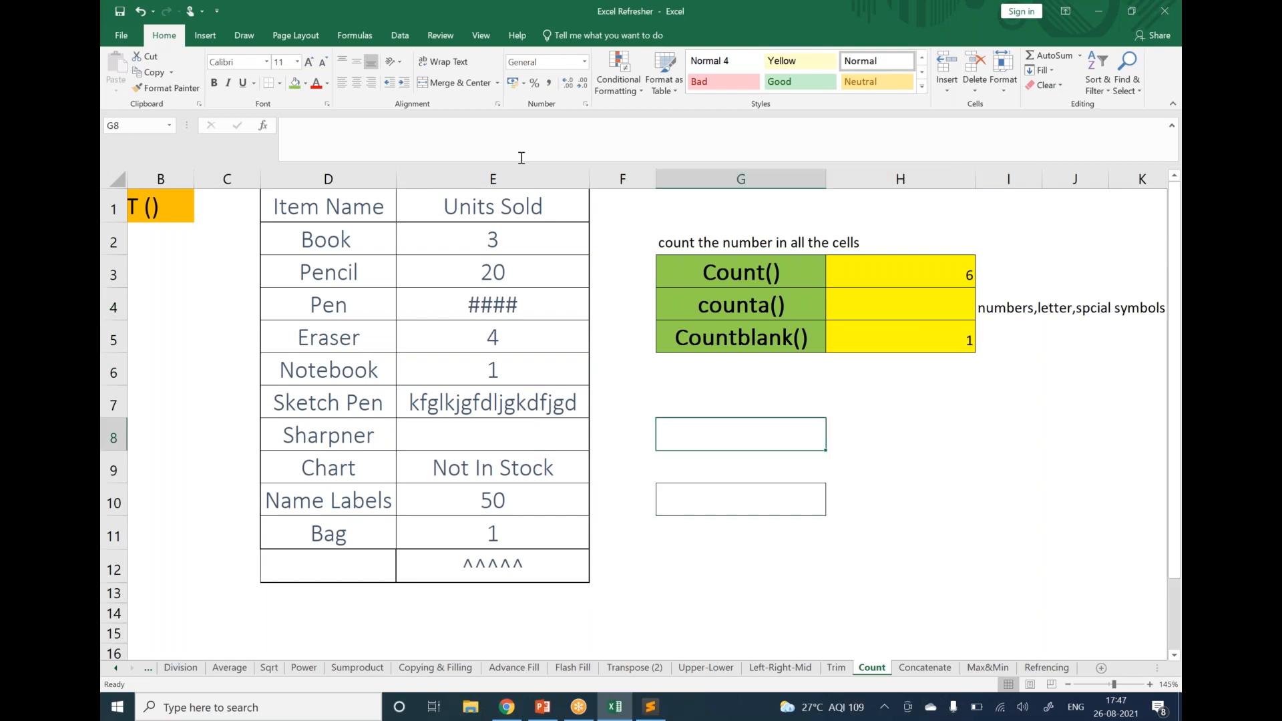
left_click_drag(502, 241, 500, 408)
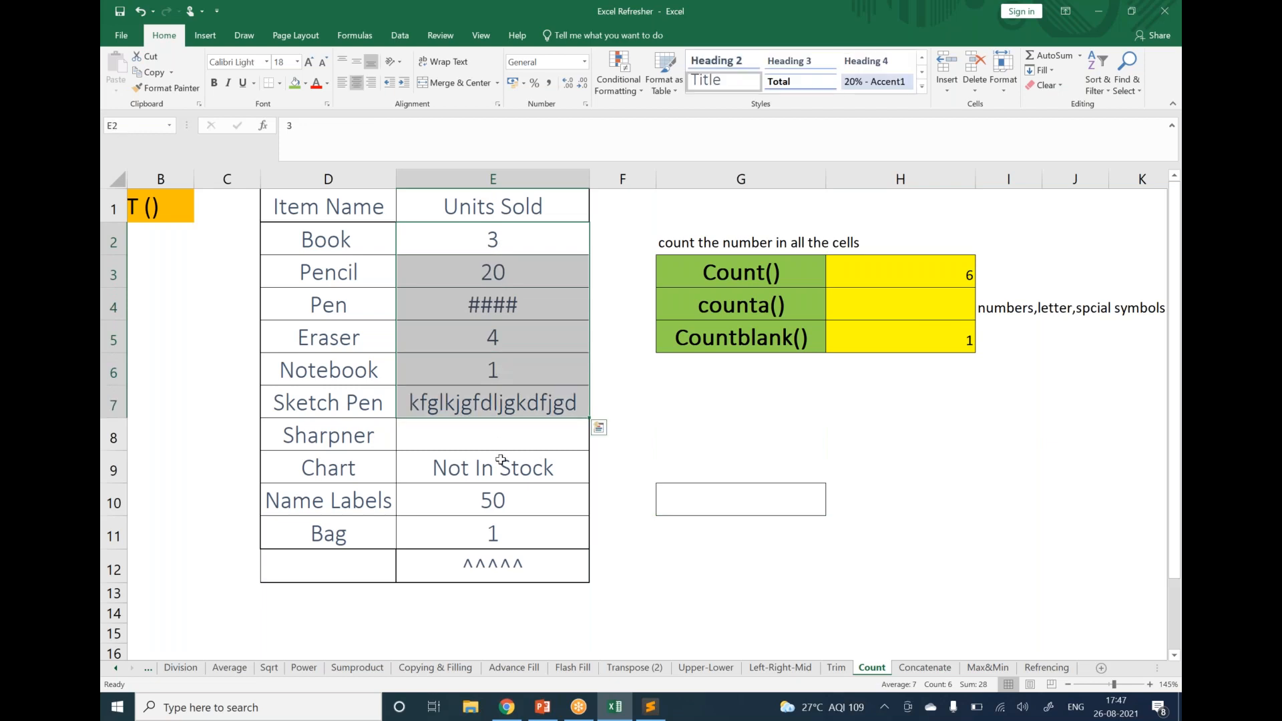
left_click(501, 461)
left_click_drag(501, 460, 485, 551)
left_click(638, 499)
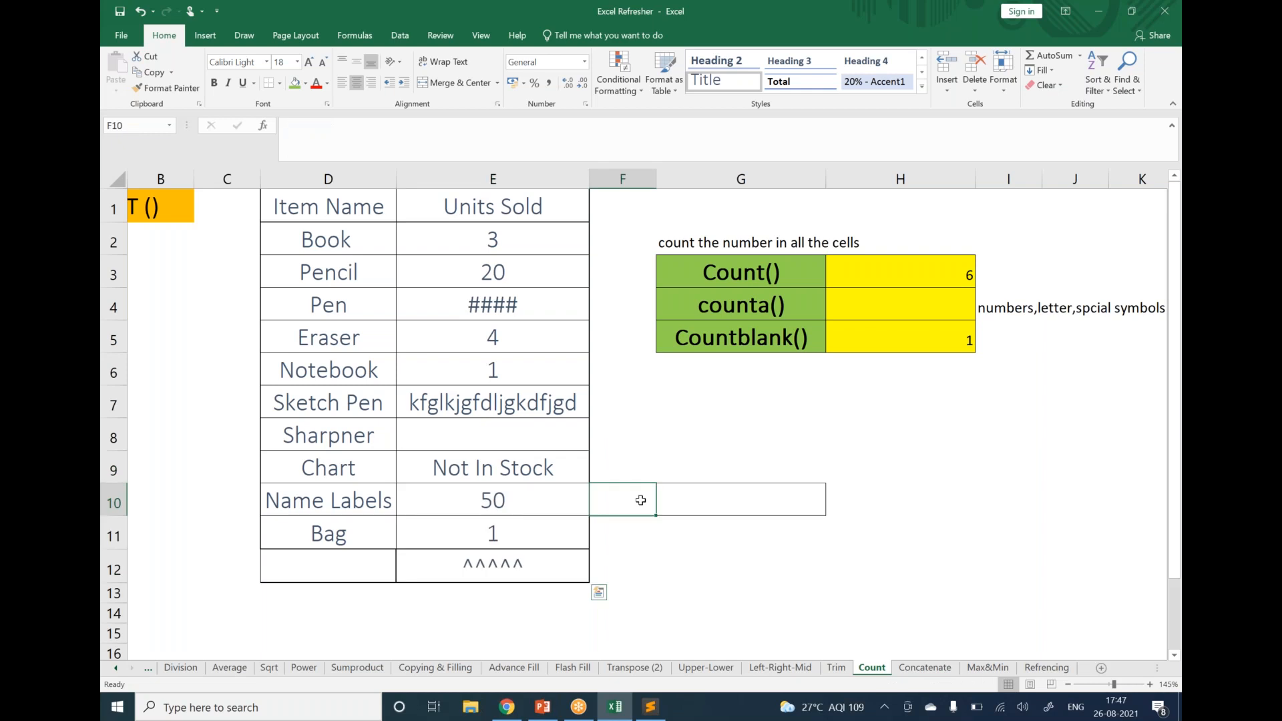
Step: Enter a COUNTA formula in cell H4 that covers the Units Sold range E2:E12
left_click(836, 297)
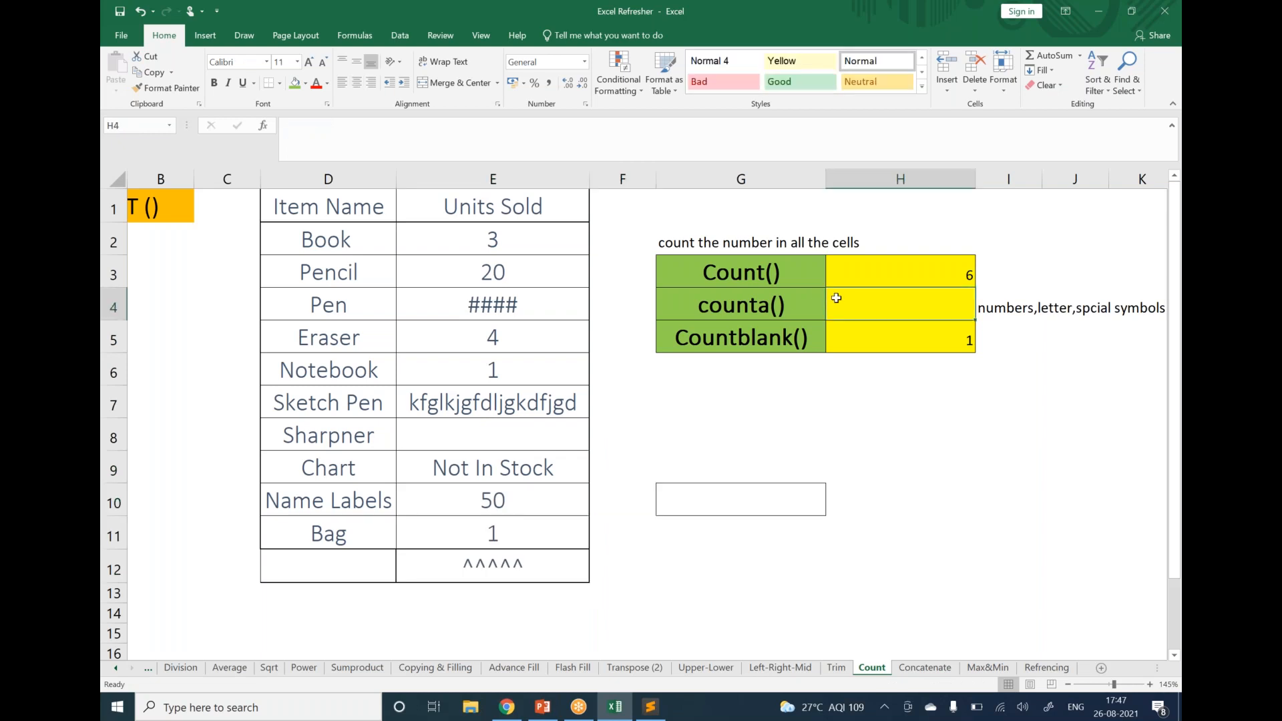
type("=count")
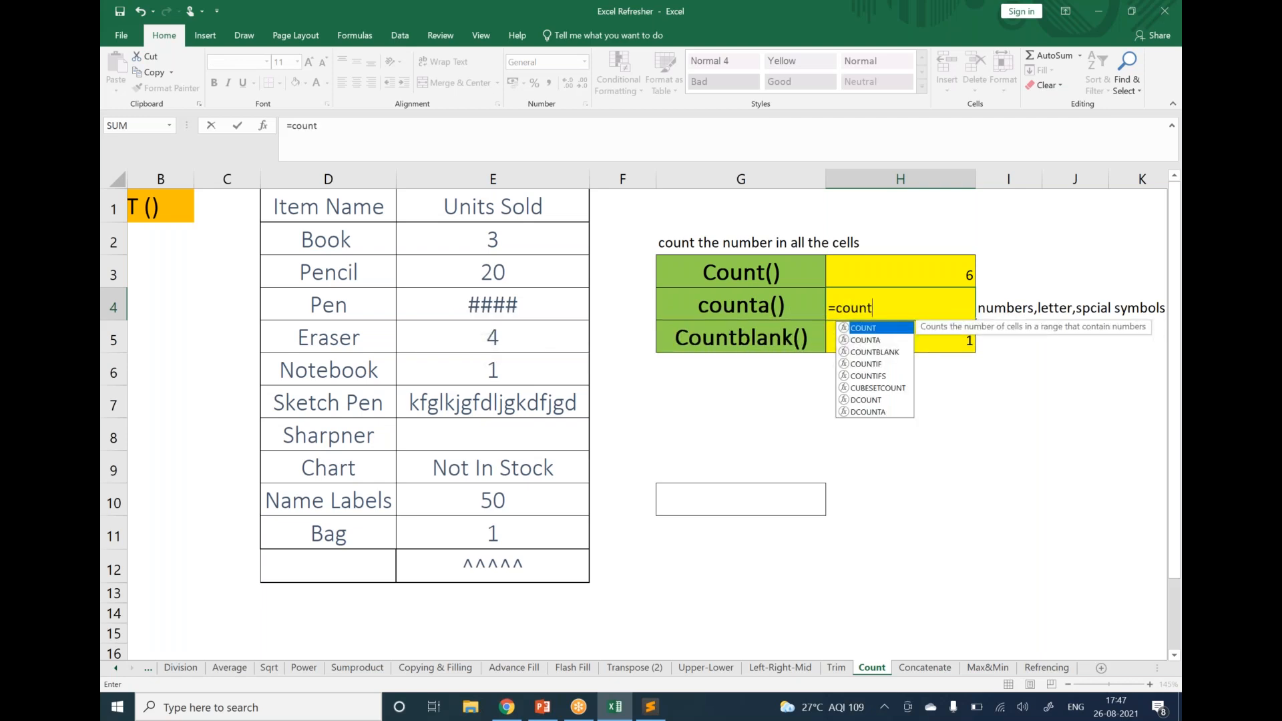
type("a")
key("Tab")
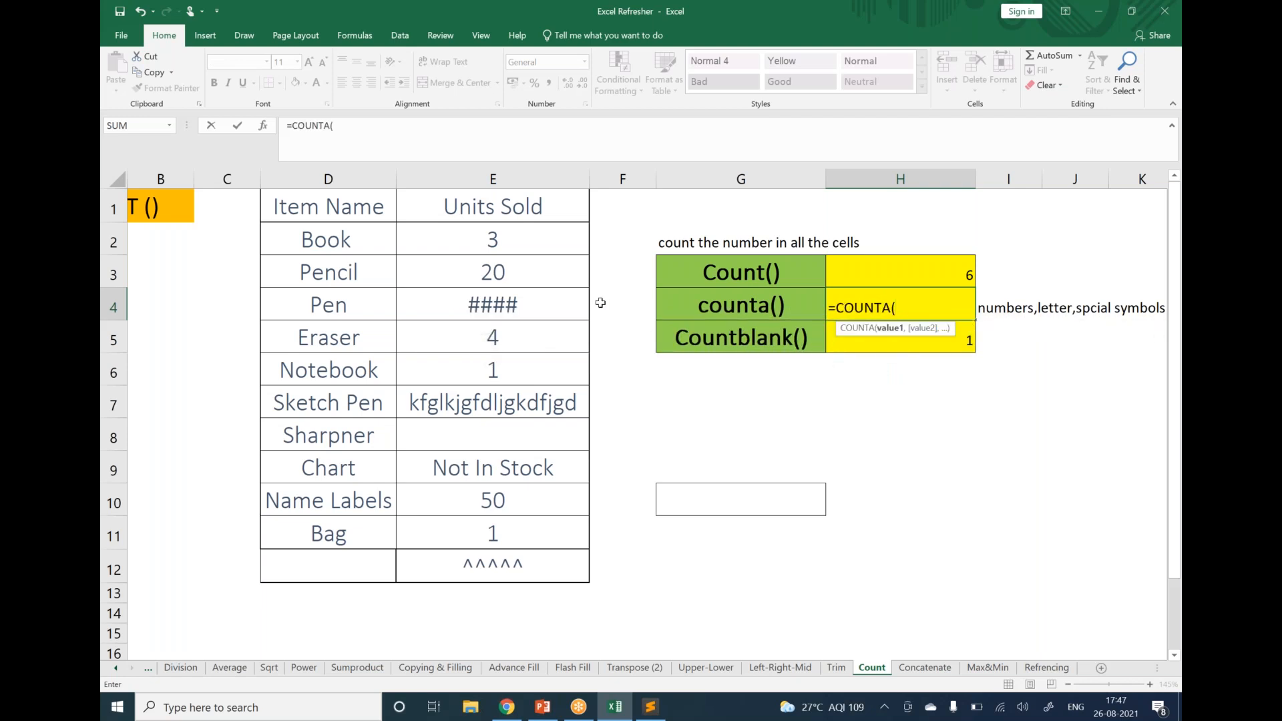
left_click_drag(533, 243, 554, 569)
key("Return")
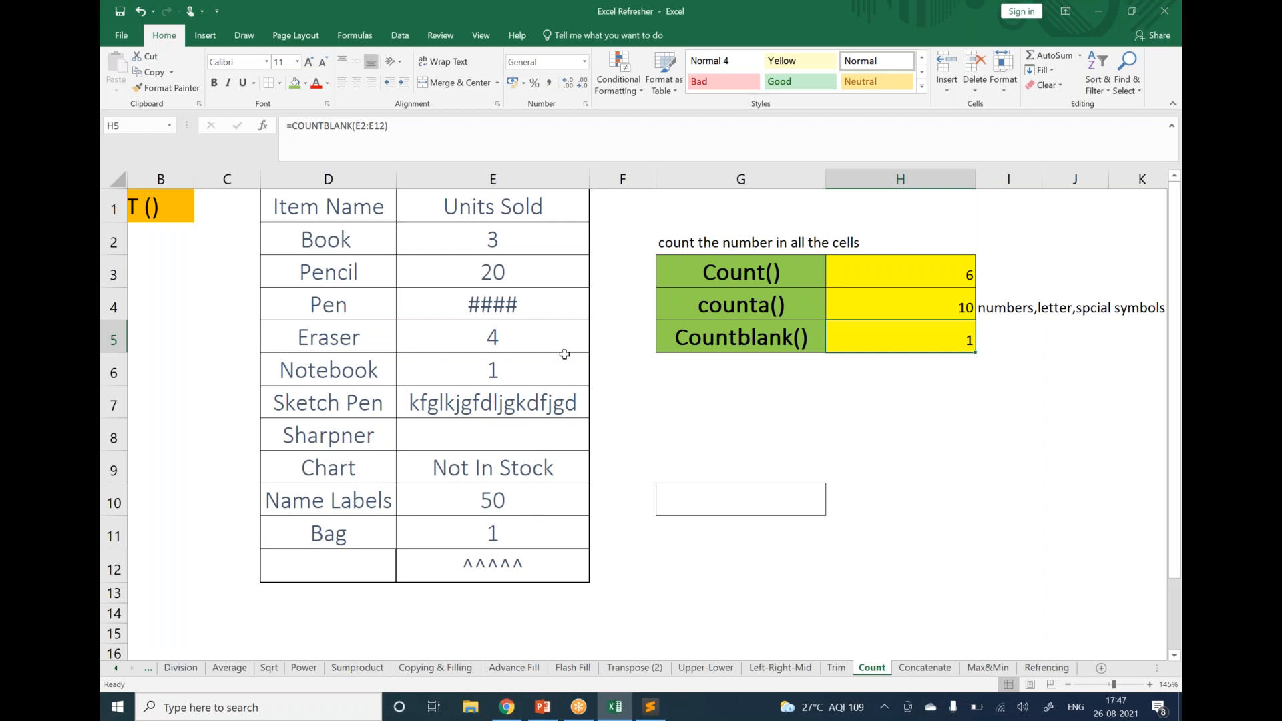
Step: Fill the blank Sharpner units cell E8 with green
left_click(514, 438)
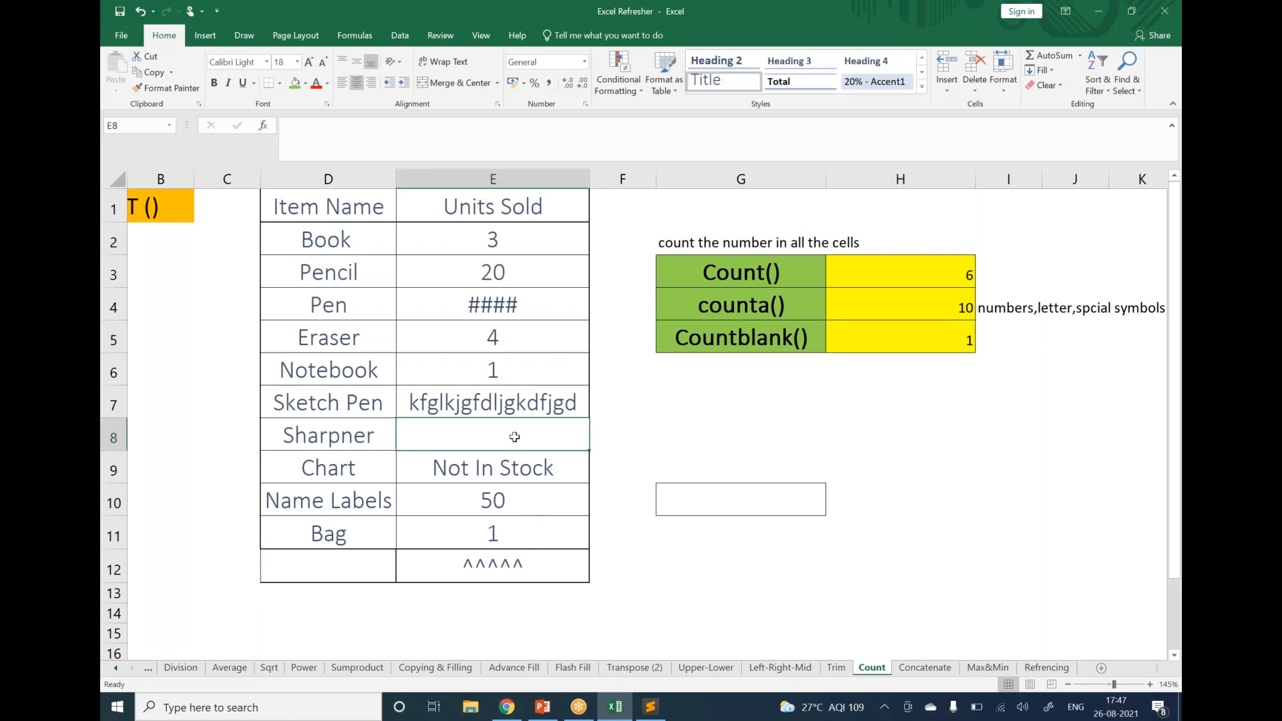
left_click(294, 83)
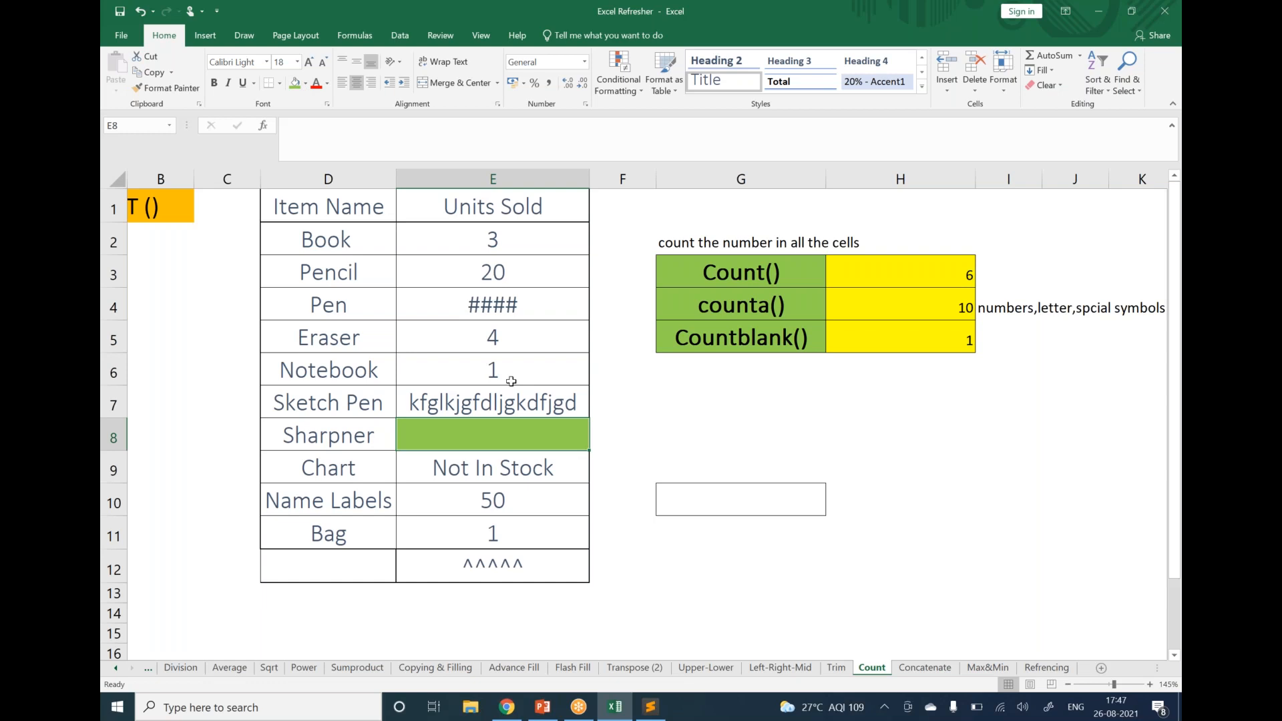
Step: Clear the Units Sold values for Eraser in cell E5 and Book in cell E2
left_click(513, 335)
key("Delete")
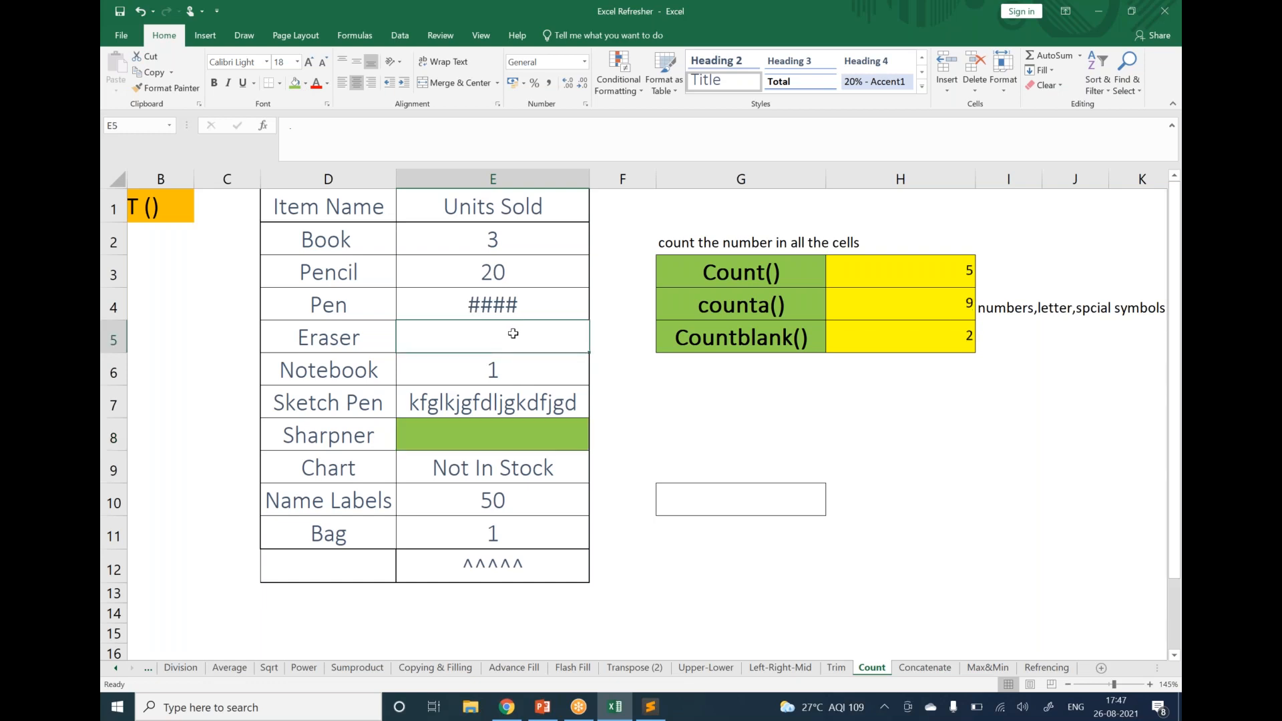
key("Up")
key("Up")
key("Up")
key("Up")
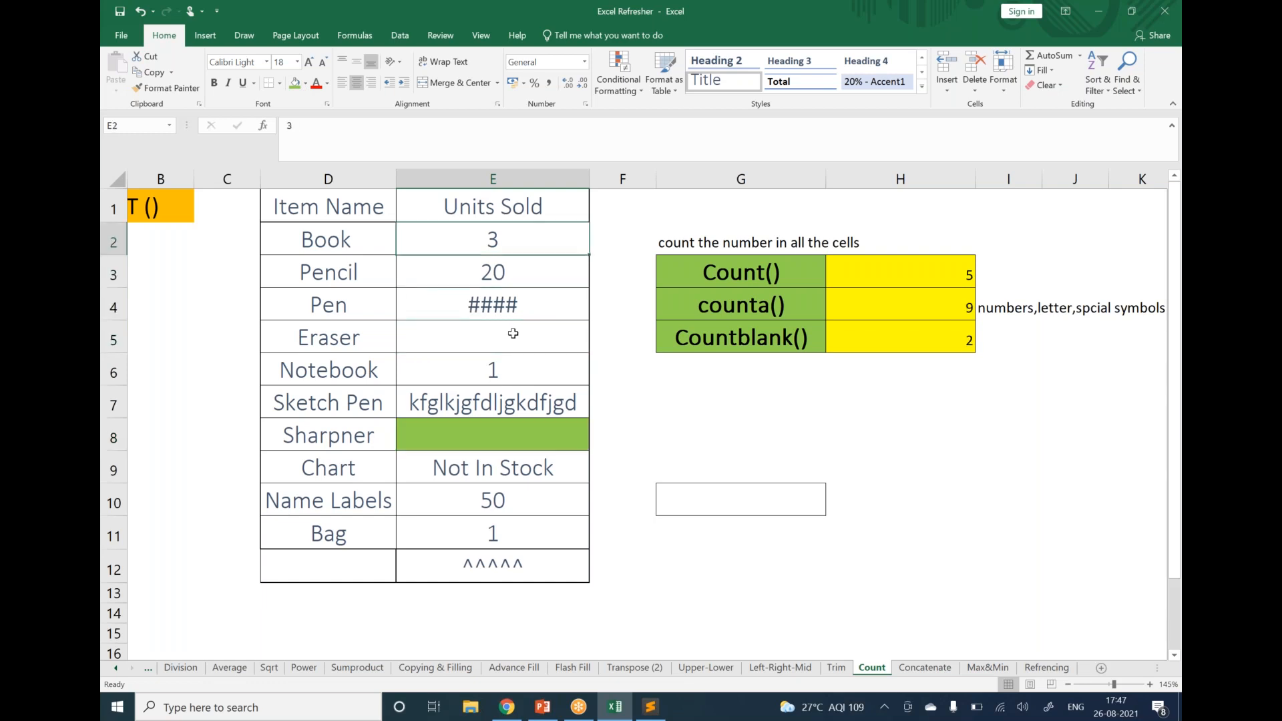
key("Down")
key("Delete")
Step: Fill the emptied Book and Eraser units cells, E2 and E5, with the same green
left_click(468, 342, "ctrl")
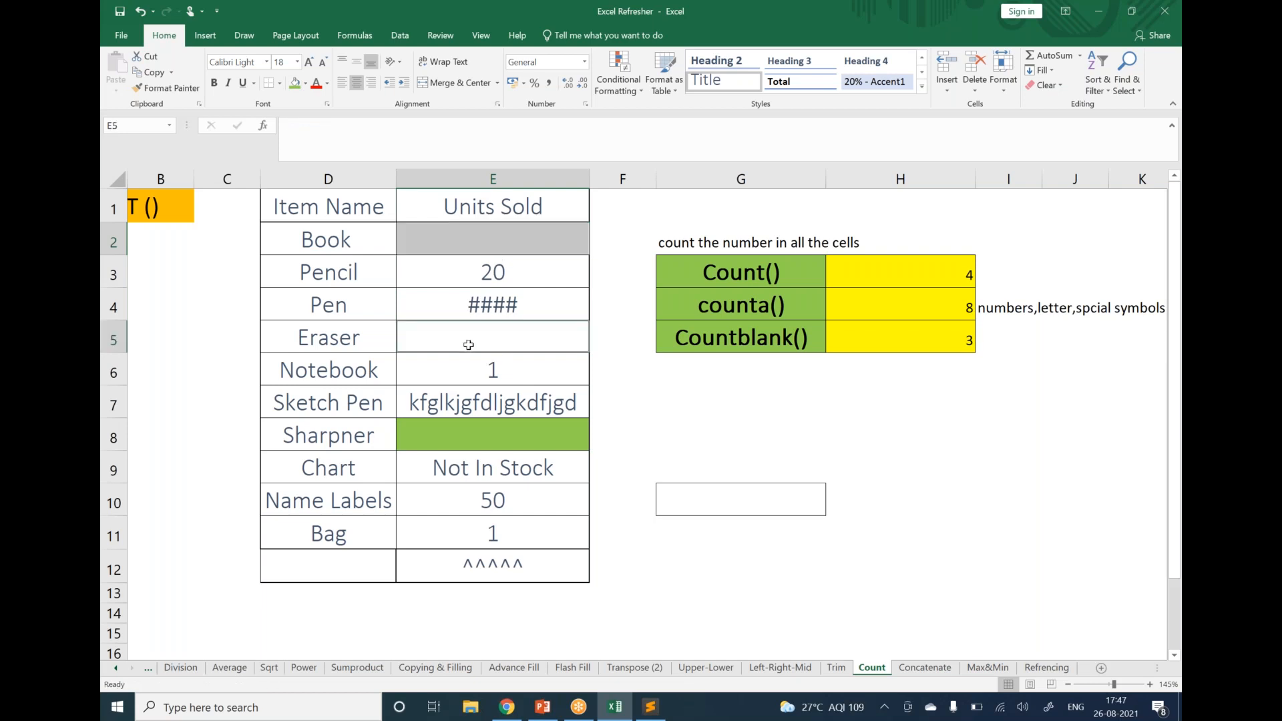
left_click(295, 83)
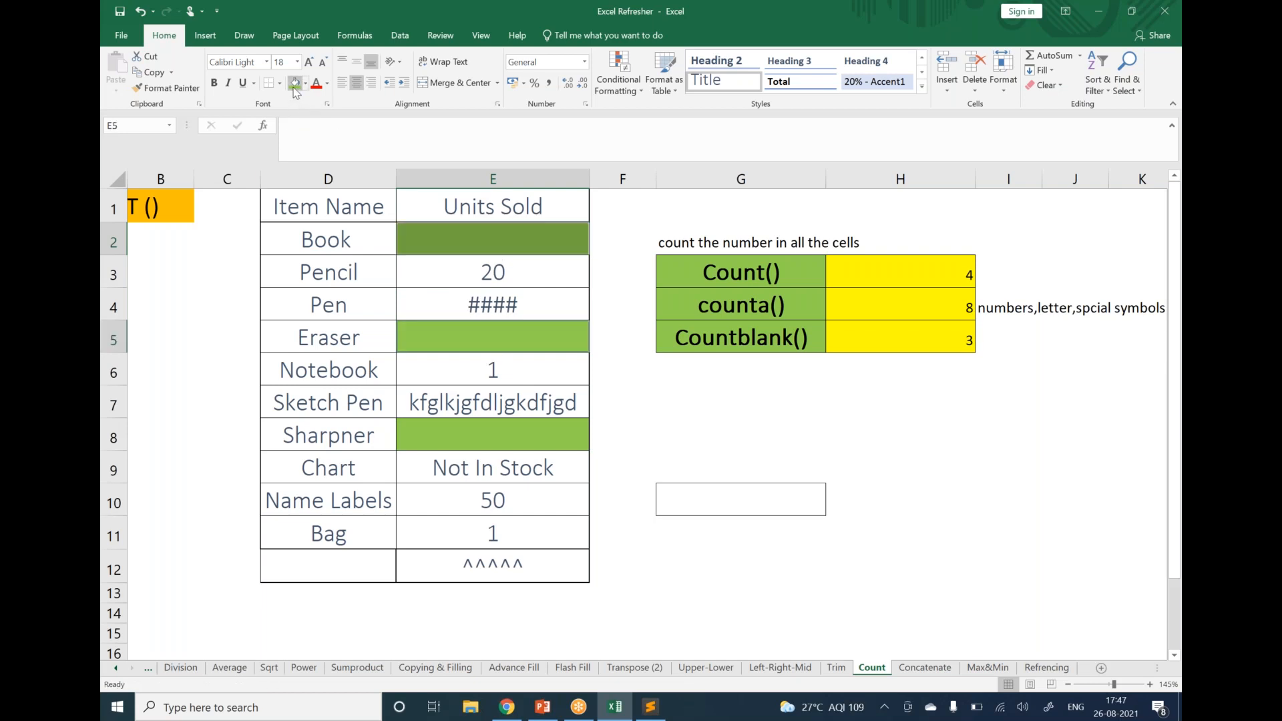
left_click(711, 404)
left_click(872, 343)
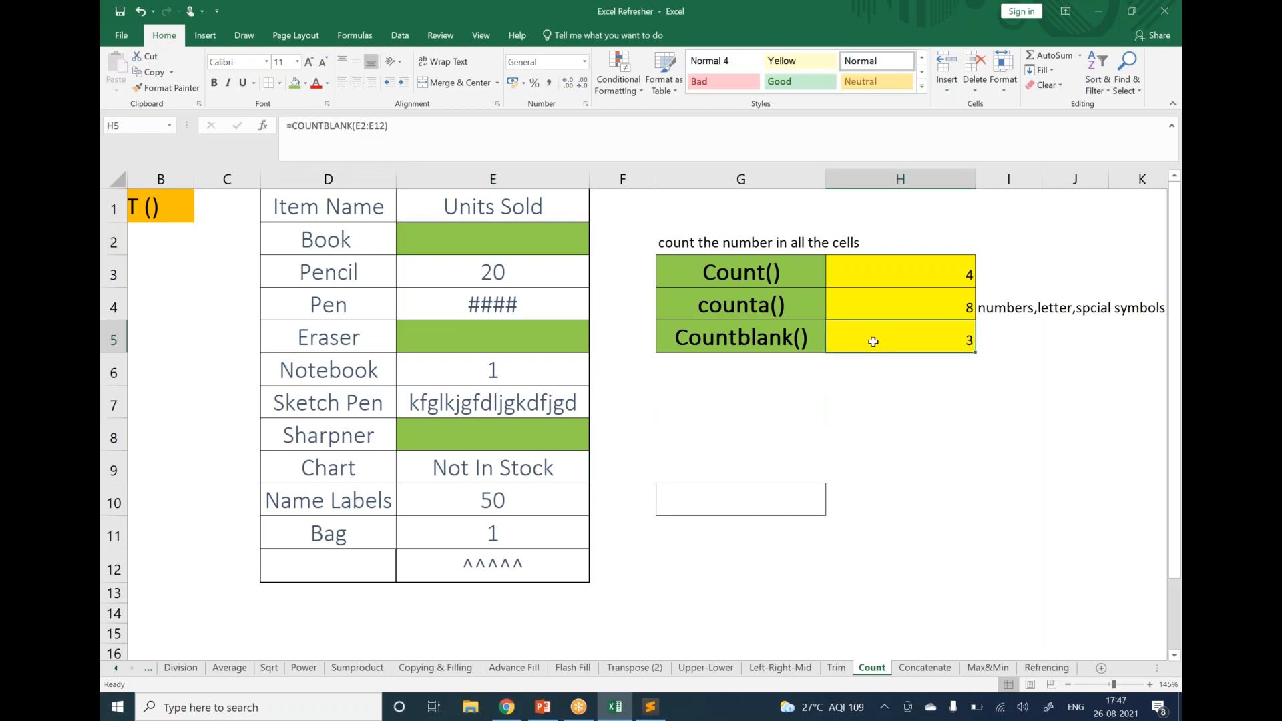
Step: Highlight the numeric Units Sold cells E3, E6, E10 and E11 with a yellow fill
left_click(551, 277)
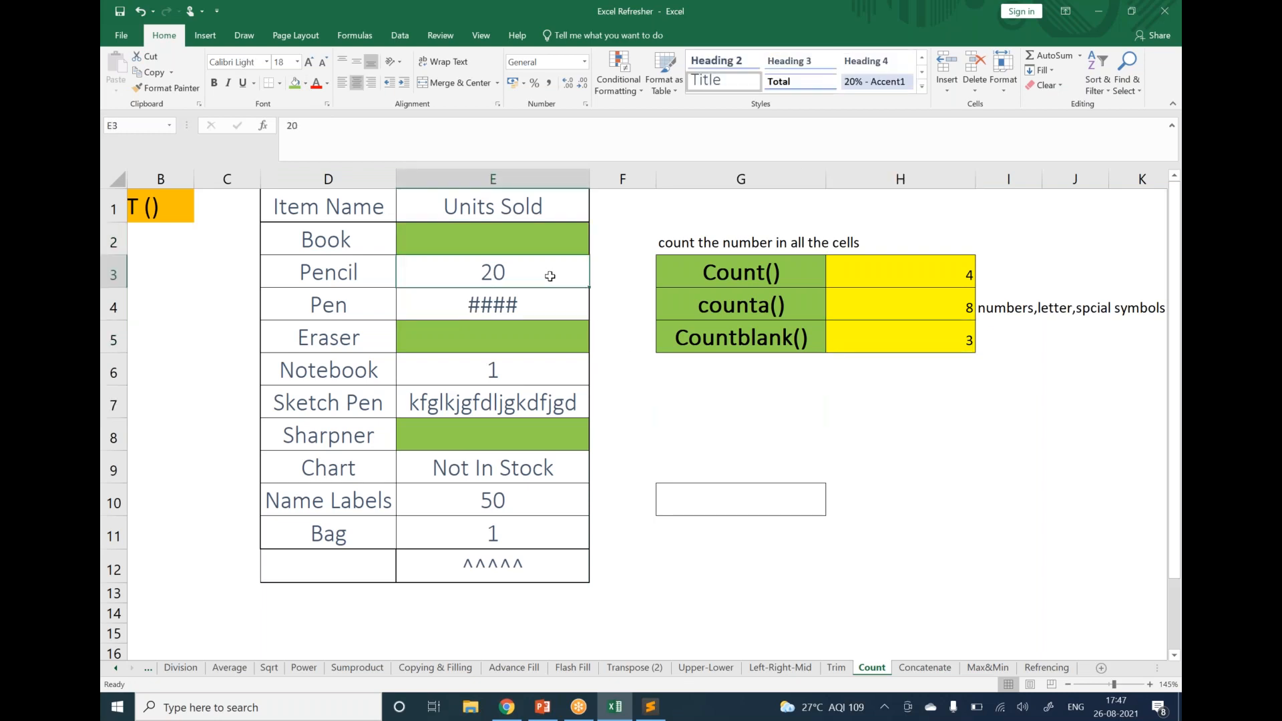
left_click(500, 374, "ctrl")
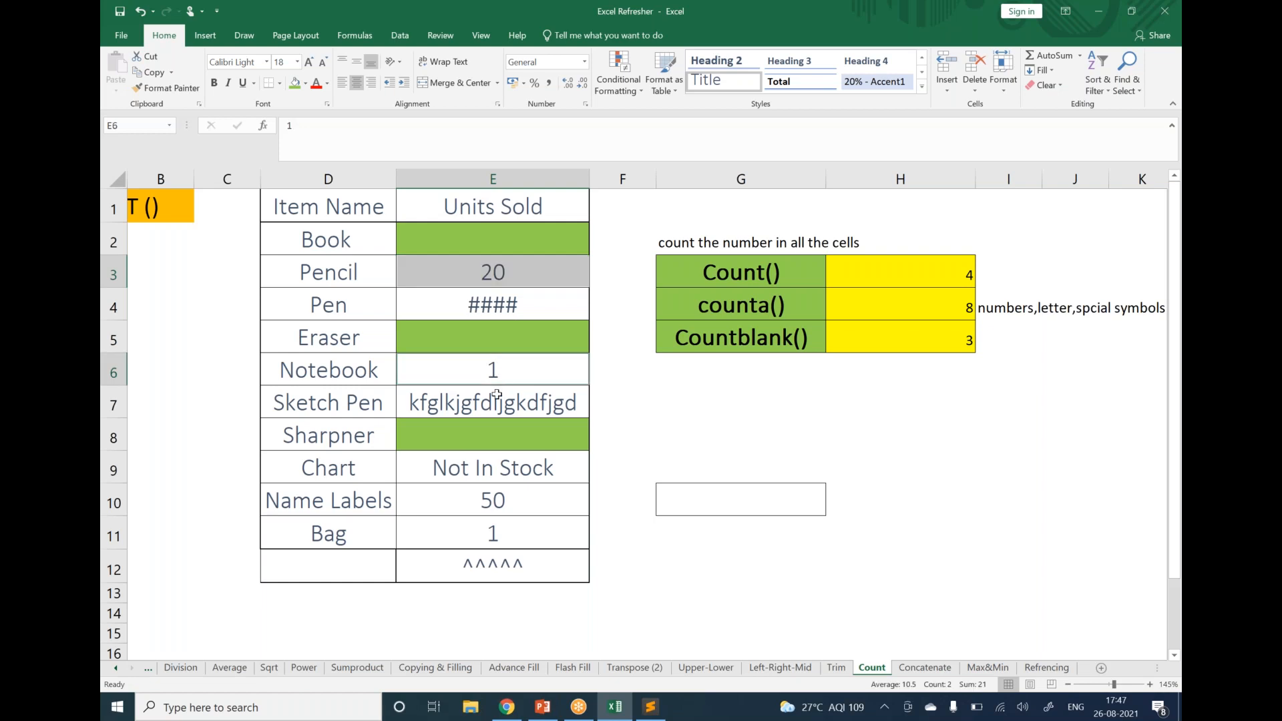
left_click(495, 506, "ctrl")
left_click(493, 535, "ctrl")
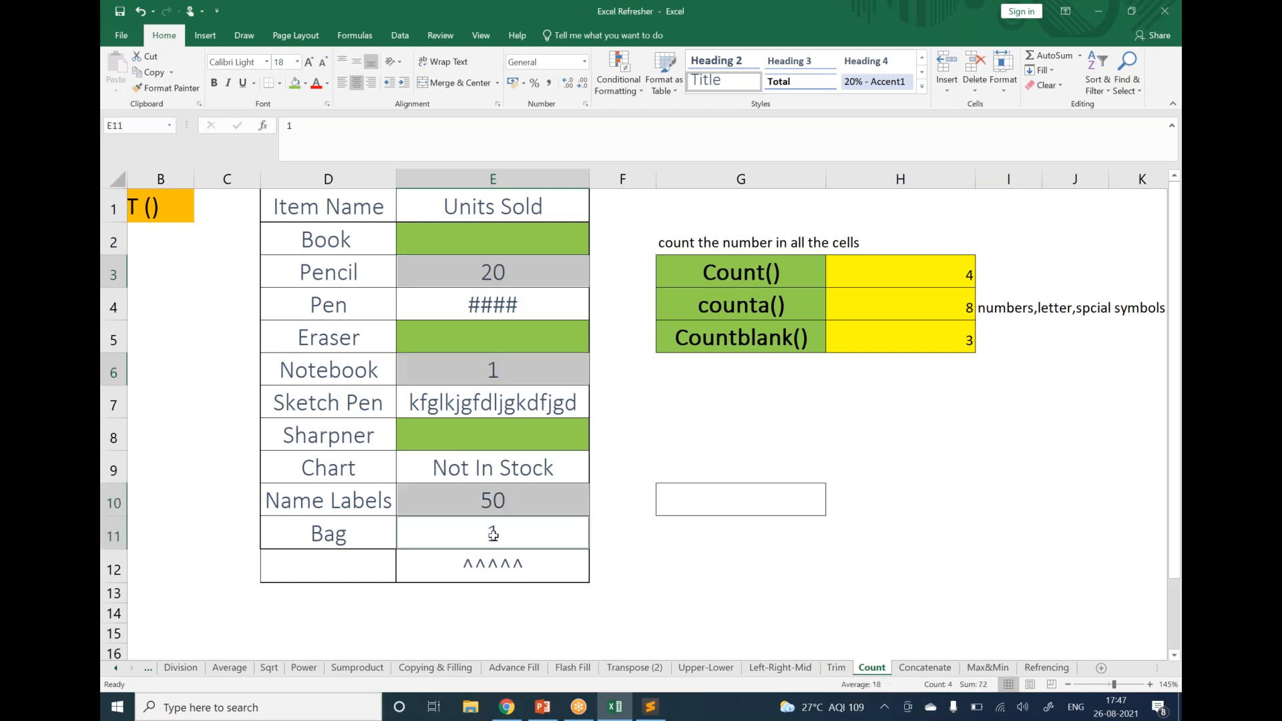
left_click(305, 86)
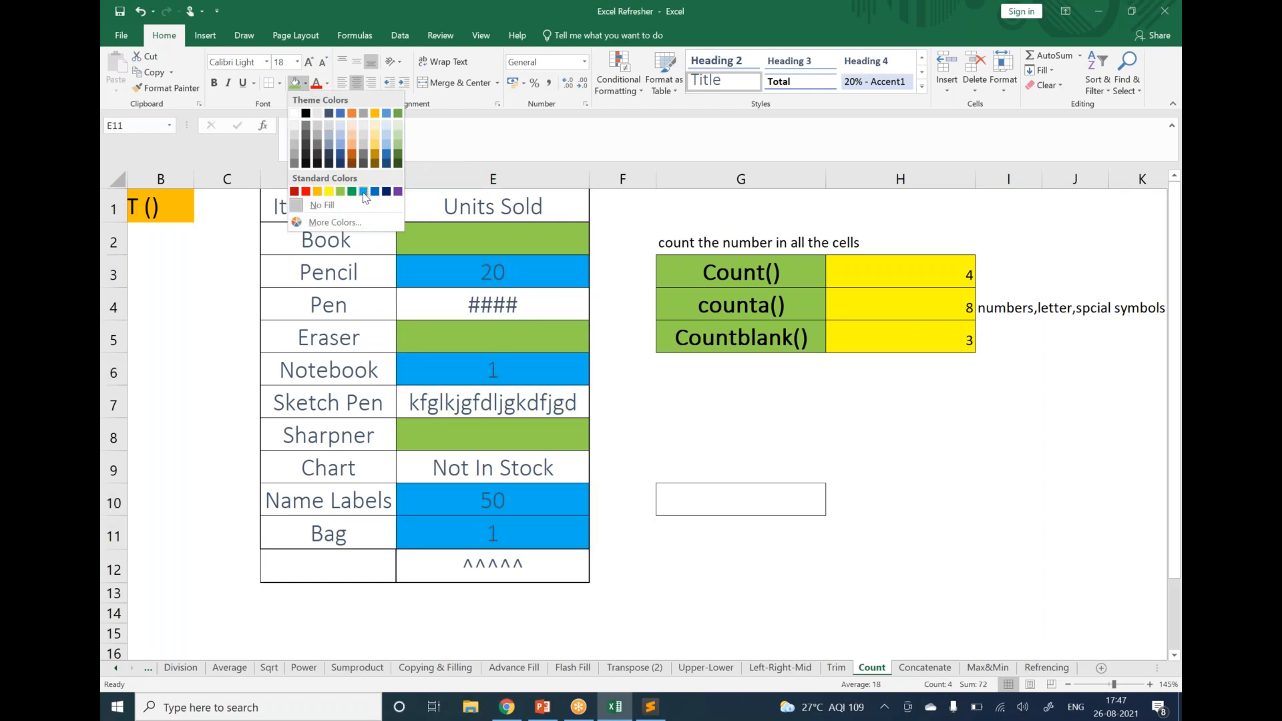
left_click(328, 192)
left_click(695, 402)
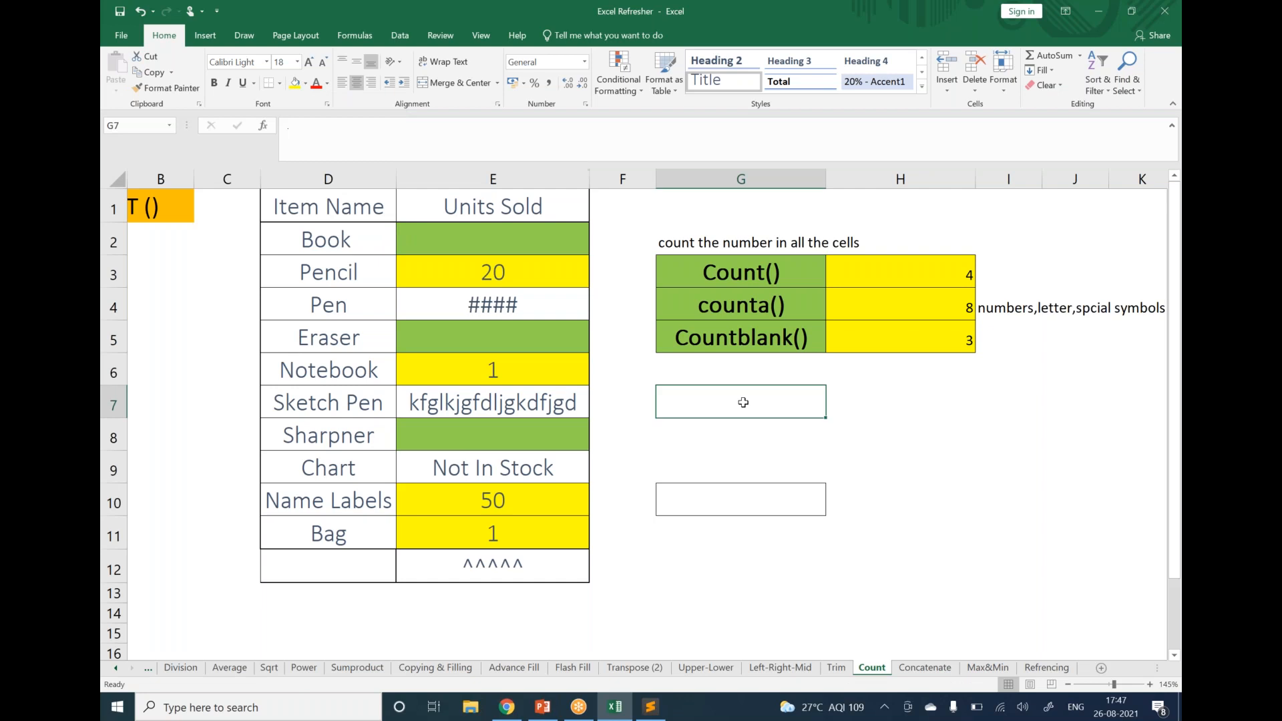
Step: Centre the three count results in cells H3:H5 horizontally
left_click(923, 267)
left_click_drag(922, 295, 911, 338)
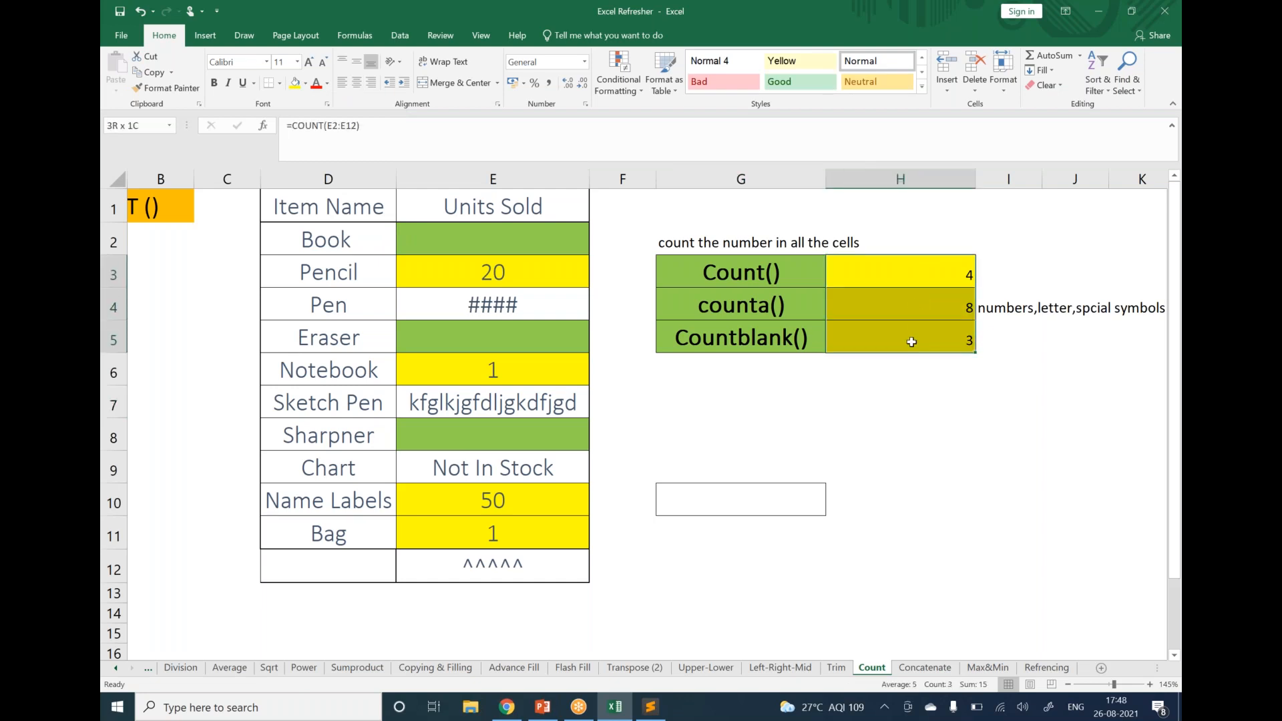
left_click(357, 82)
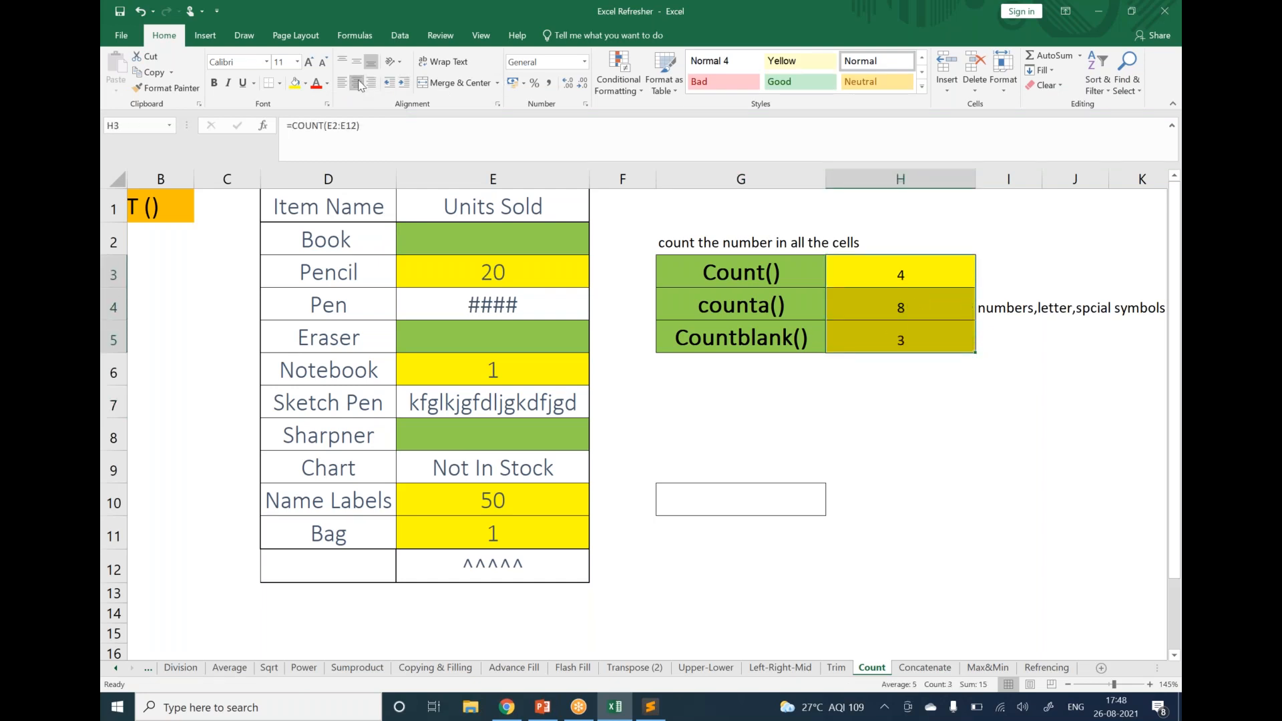
left_click(781, 388)
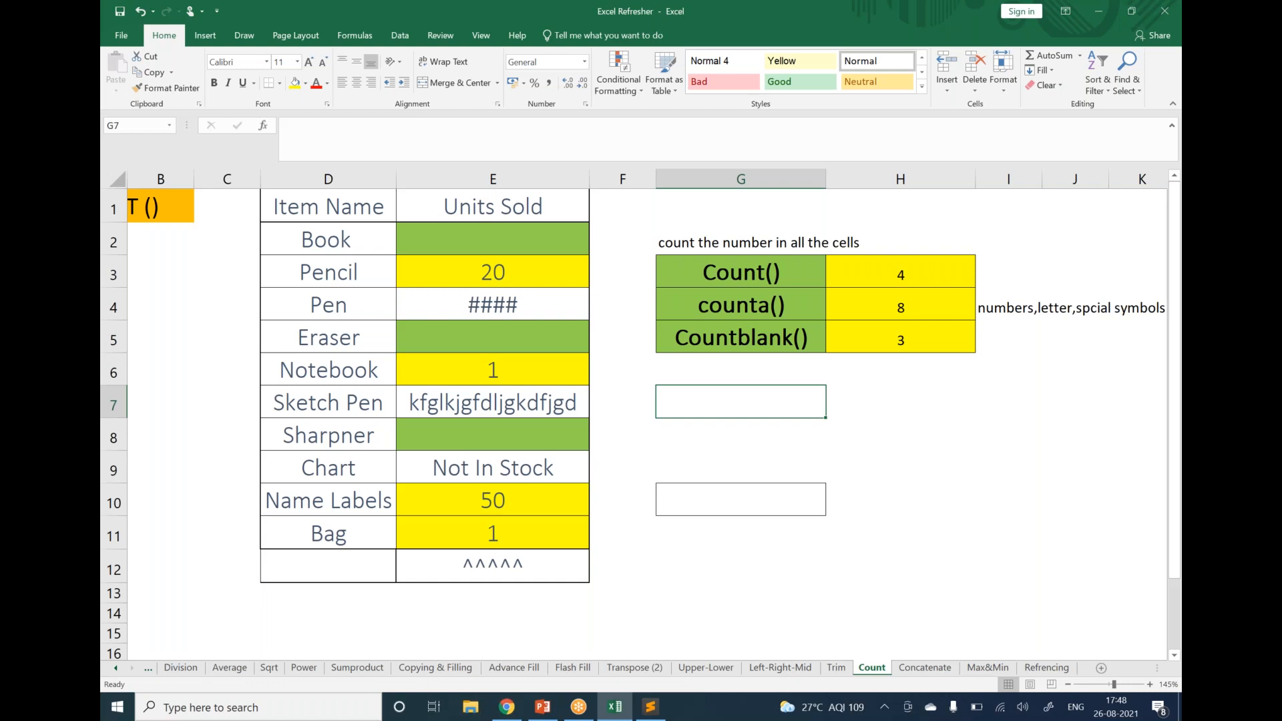
Step: On the Max&Min sheet, calculate the maximum English marks in cell F8 with =MAX(E2:E6)
left_click(930, 668)
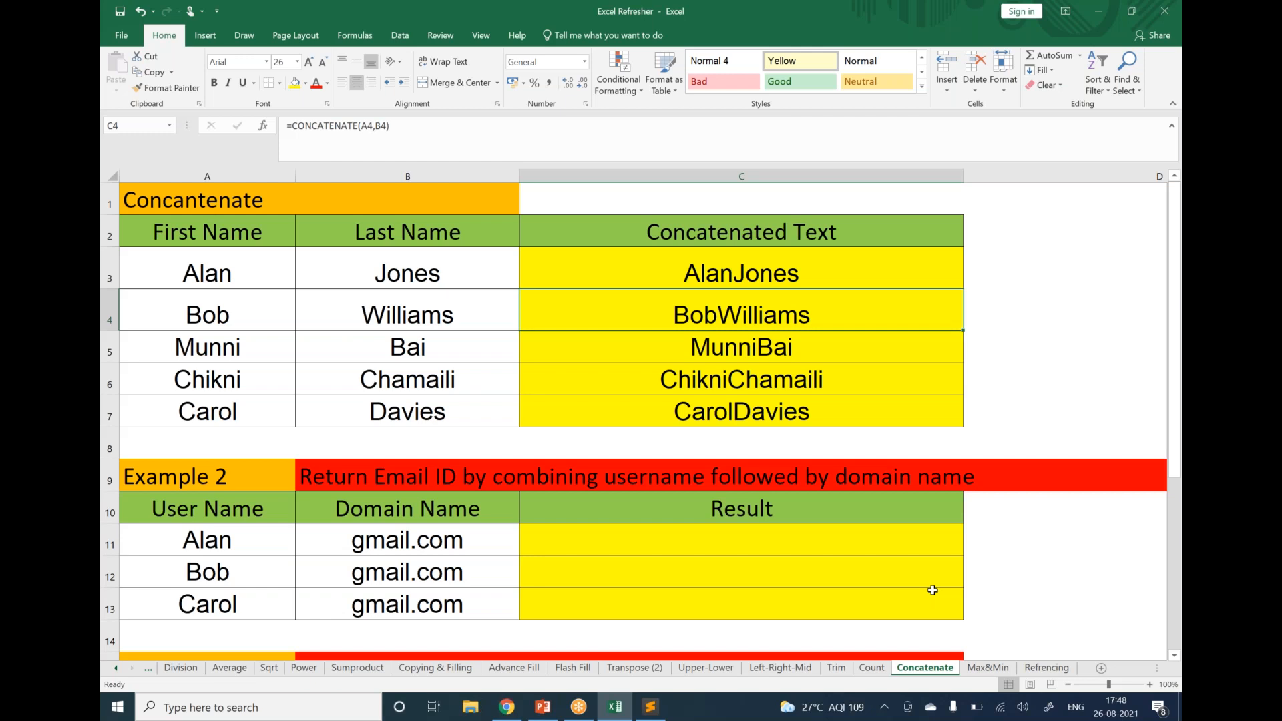
left_click(788, 446)
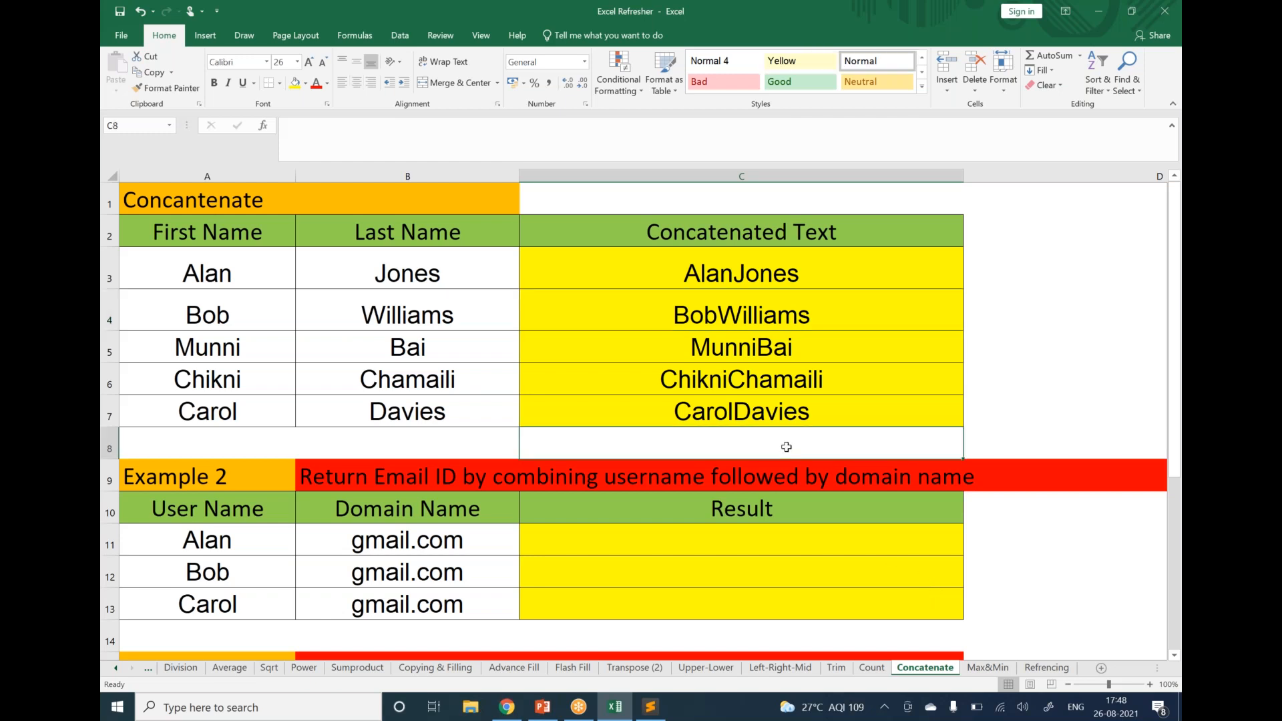
left_click(989, 668)
left_click(636, 374)
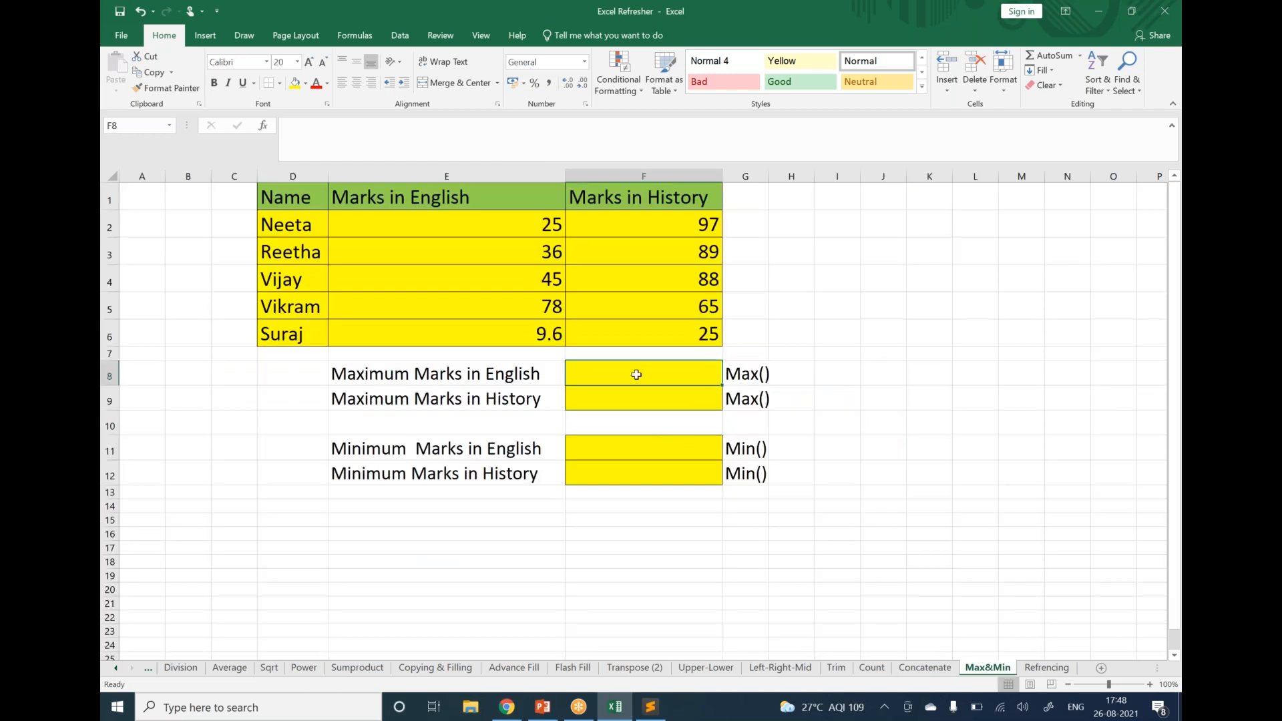
left_click(412, 380)
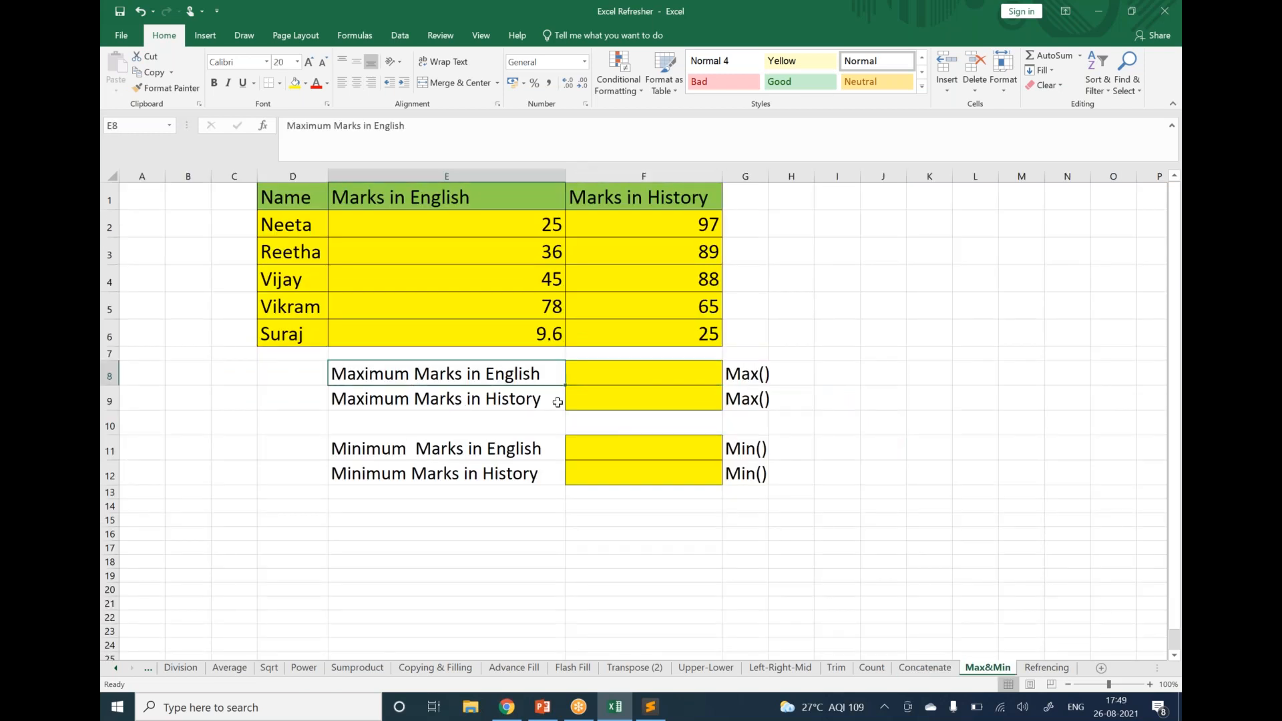
left_click(588, 382)
type("=max")
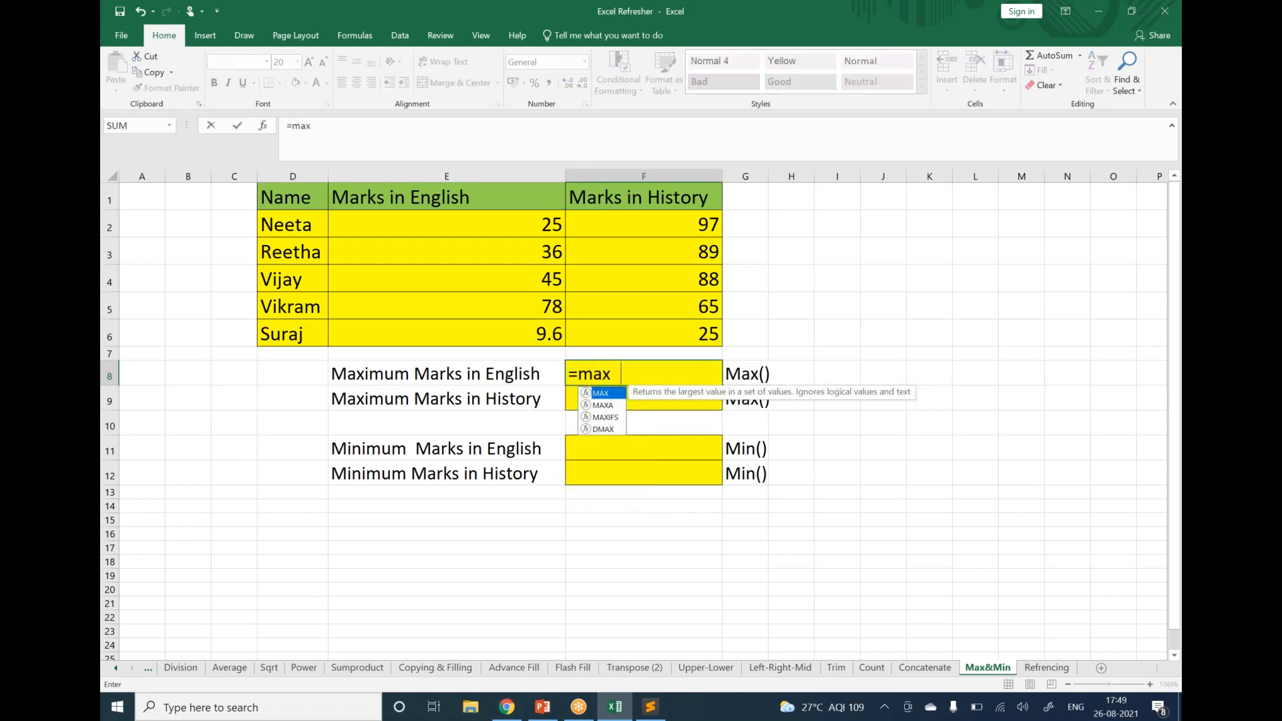
key("Tab")
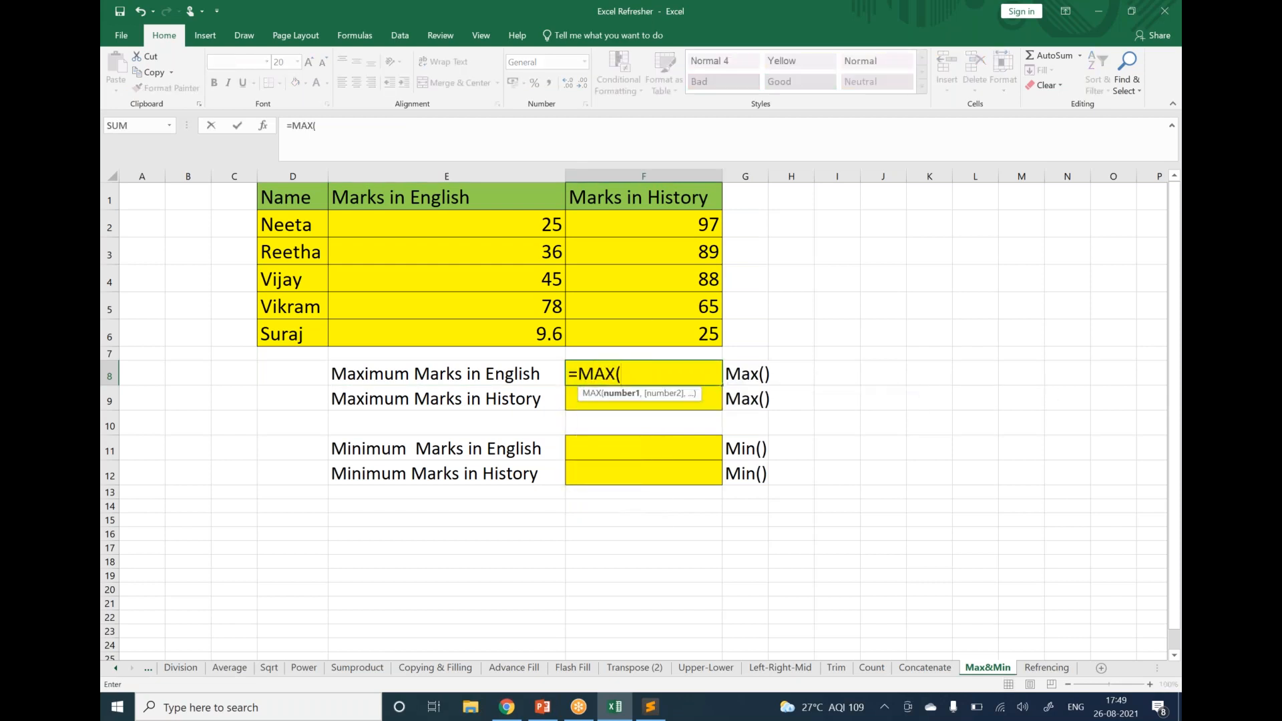
left_click_drag(518, 224, 507, 326)
type(")")
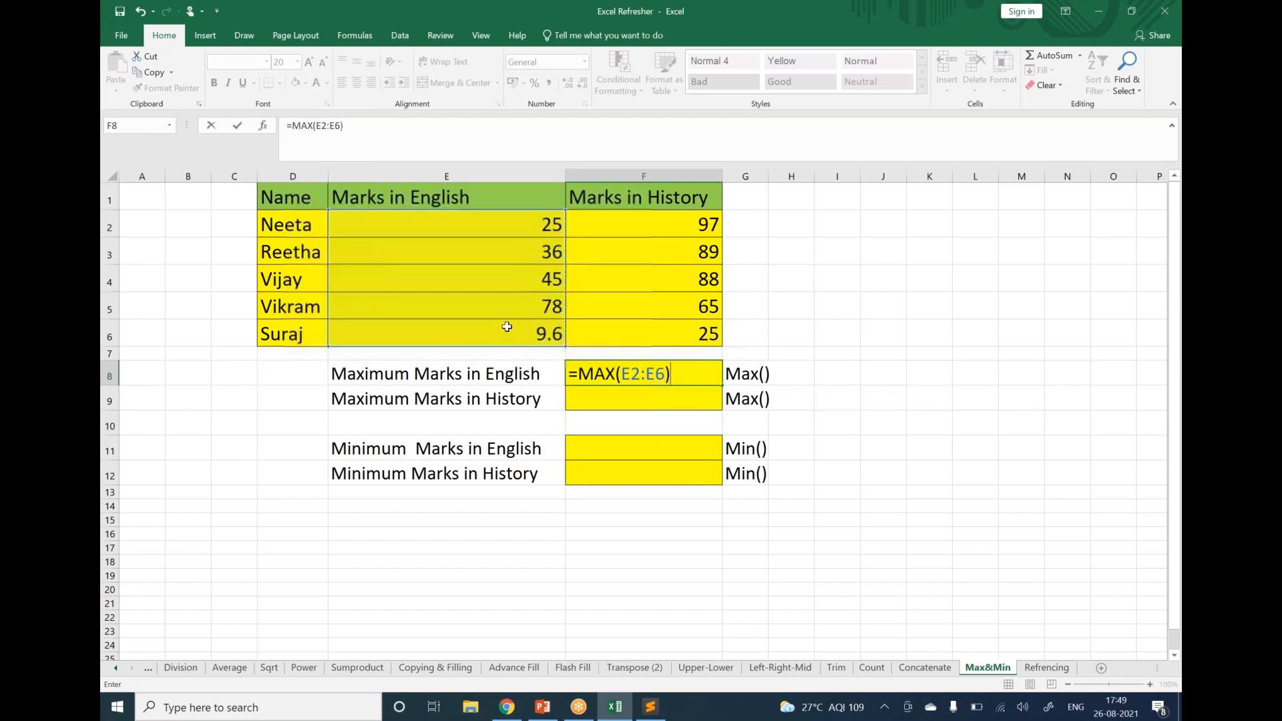
key("Return")
Step: Enter =MIN(E2:E6) in cell F9 to return the lowest English marks
type("=min")
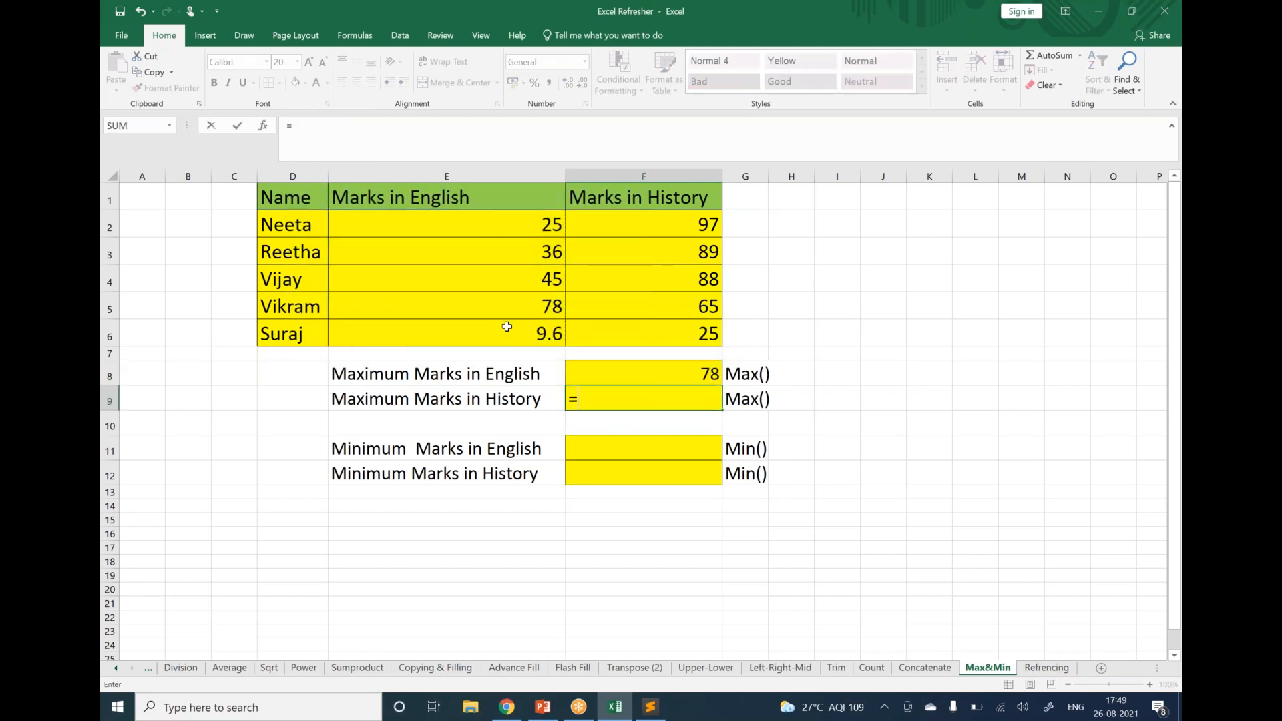
key("Tab")
left_click_drag(510, 220, 496, 332)
type(")")
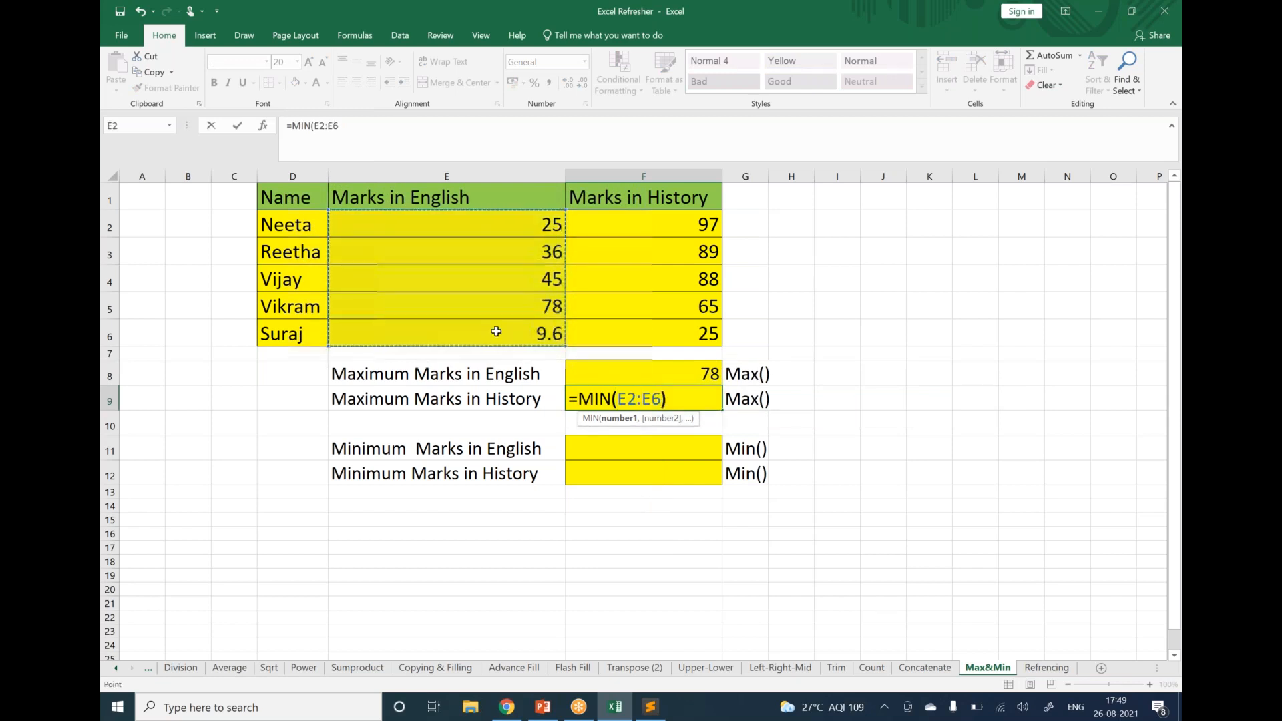
key("Return")
Step: Enter a MAX formula over the History marks F2:F6 in cell F11
left_click(653, 458)
type("=")
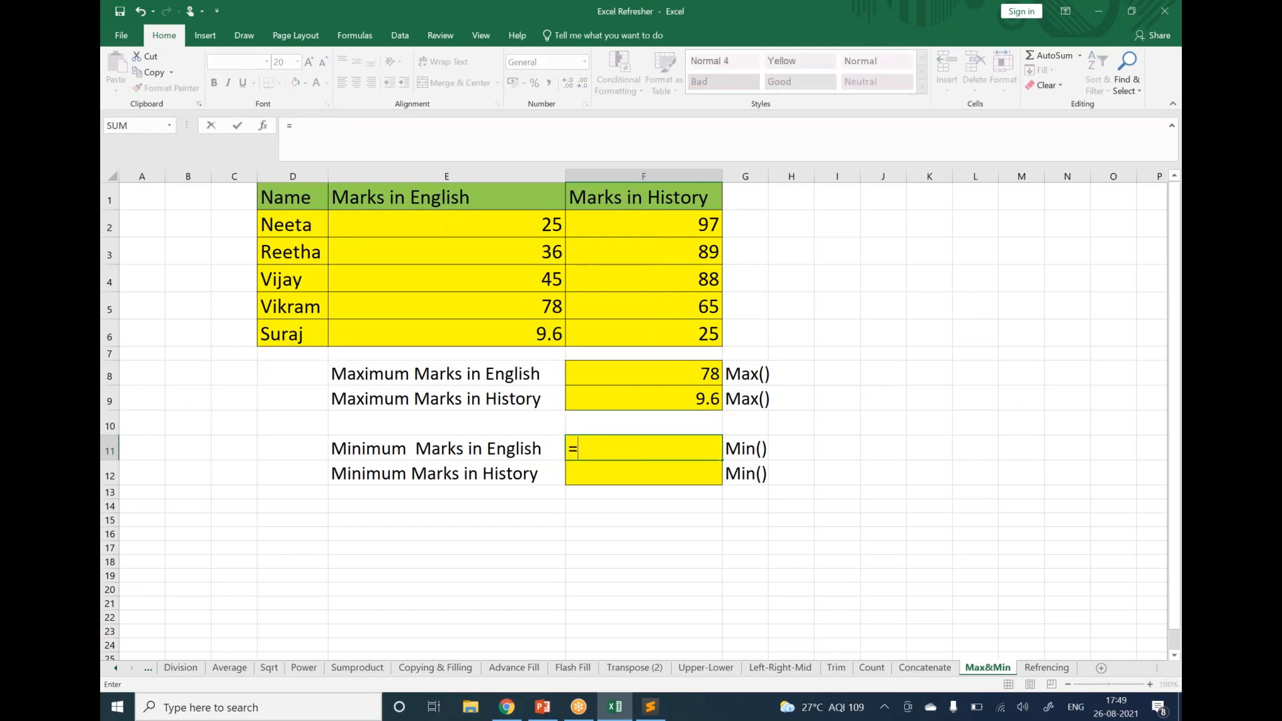
type("max")
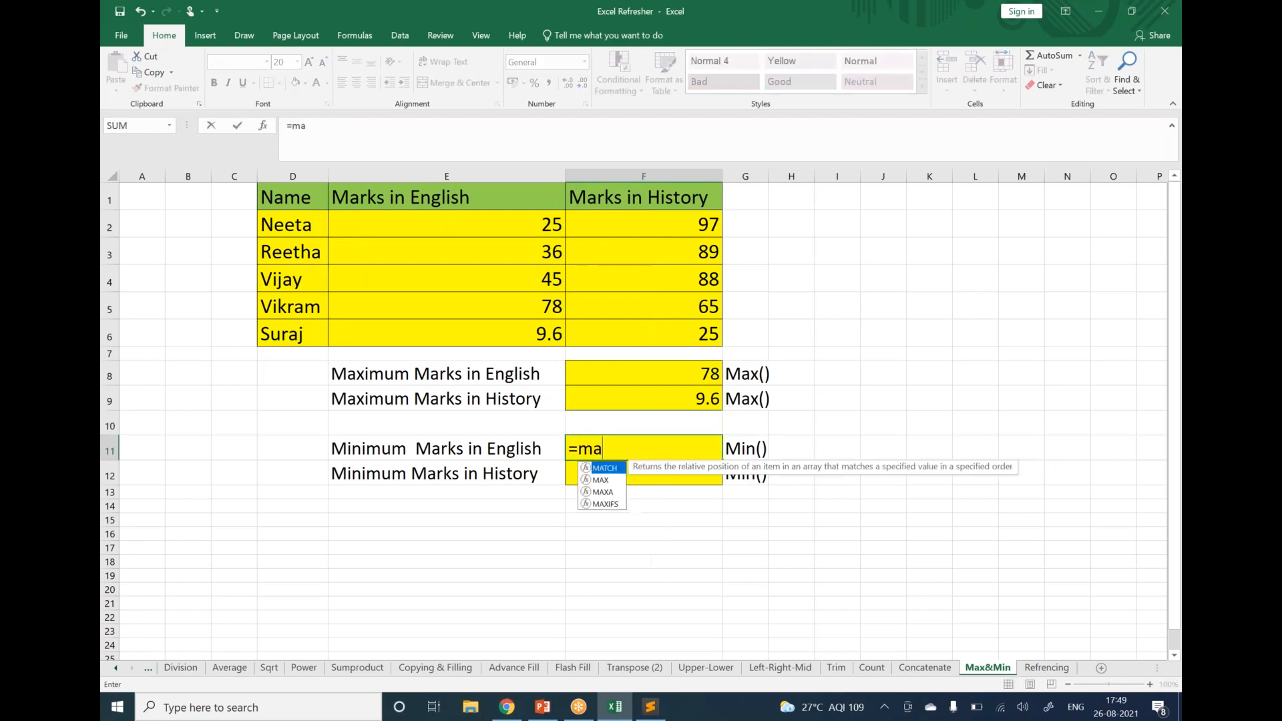
key("Tab")
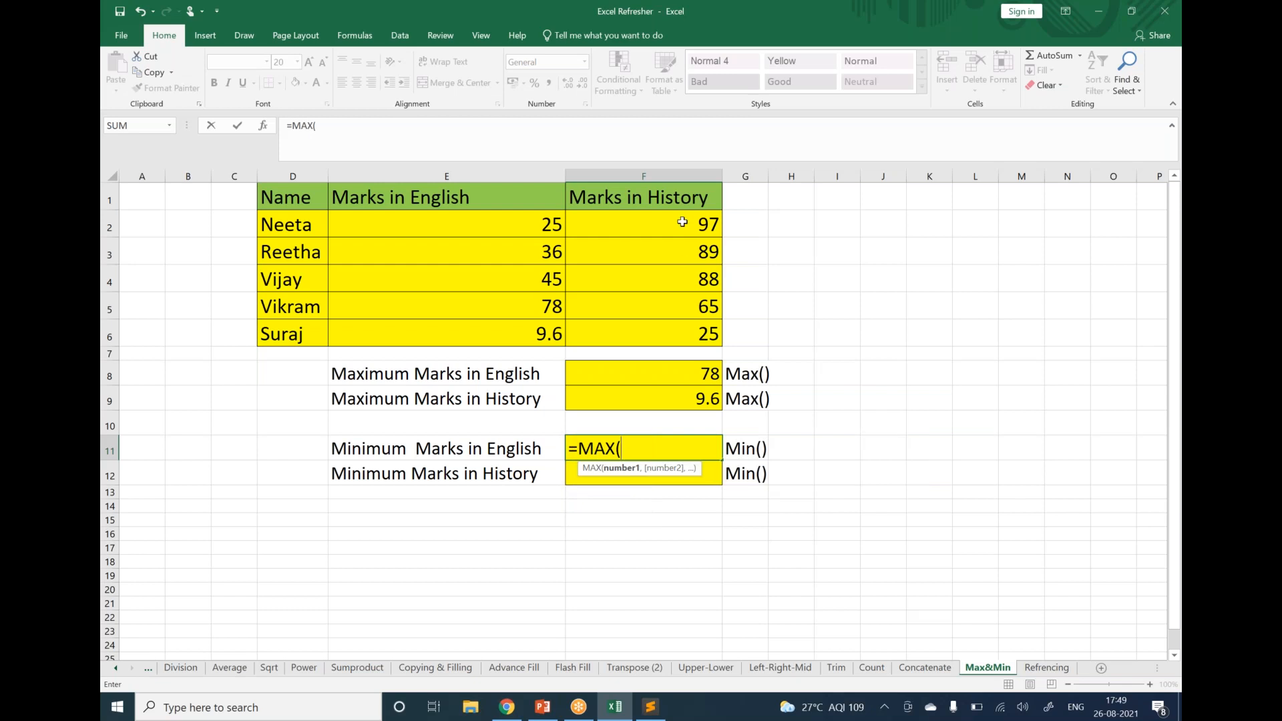
left_click_drag(682, 227, 667, 340)
key("Return")
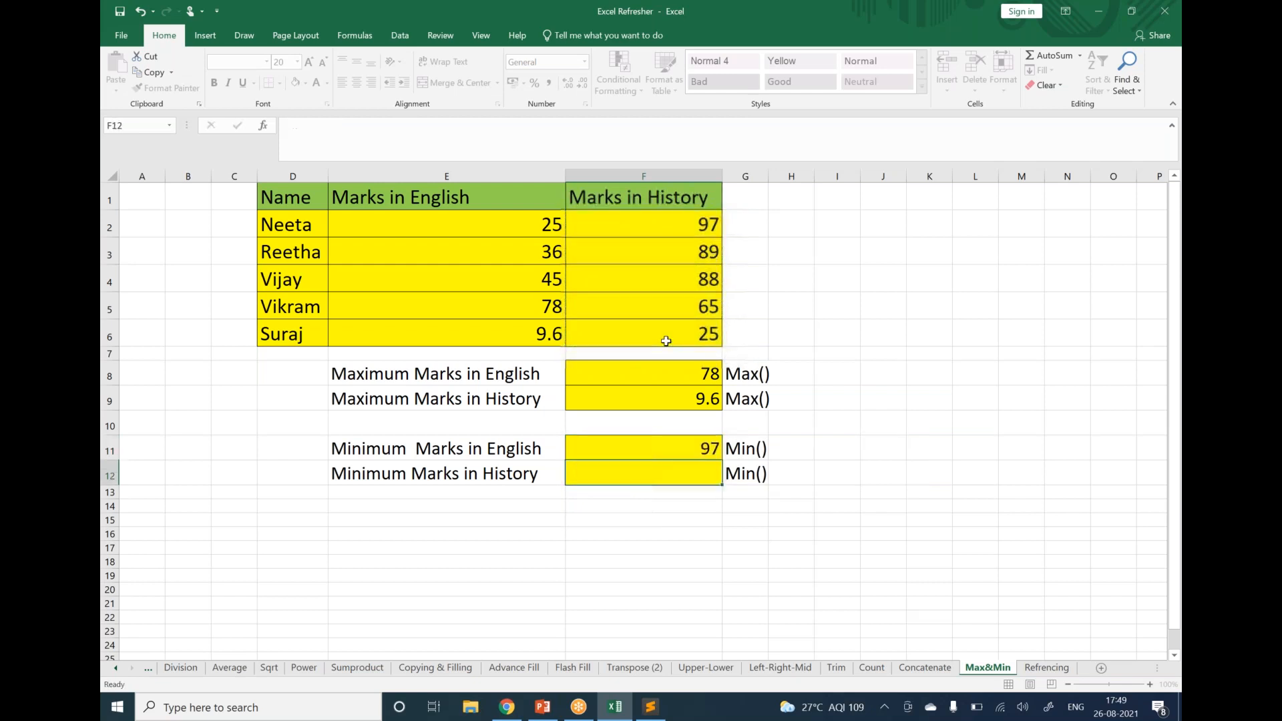
Step: Calculate the minimum History marks in cell F12 with a MIN formula over F2:F6
type("=min")
key("Tab")
left_click_drag(669, 216, 659, 339)
key("Return")
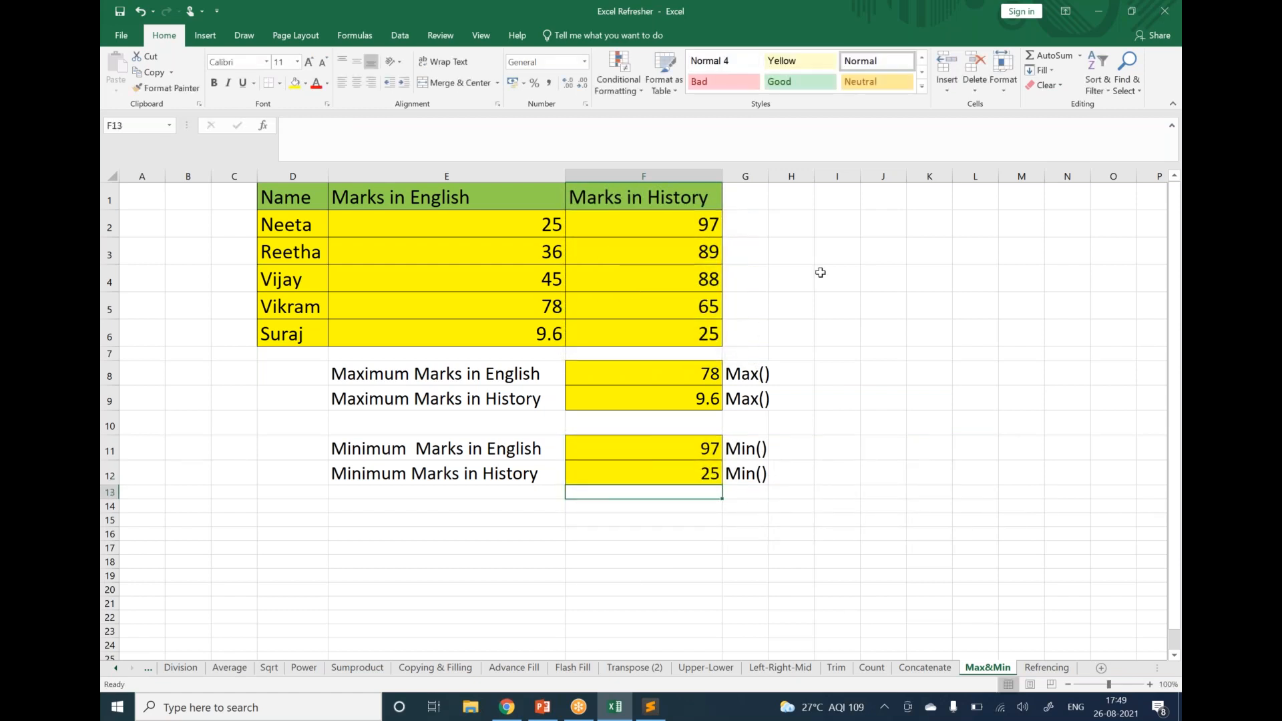
Step: Enter the note "manually" in cell J3 of the Max&Min sheet
left_click(869, 257)
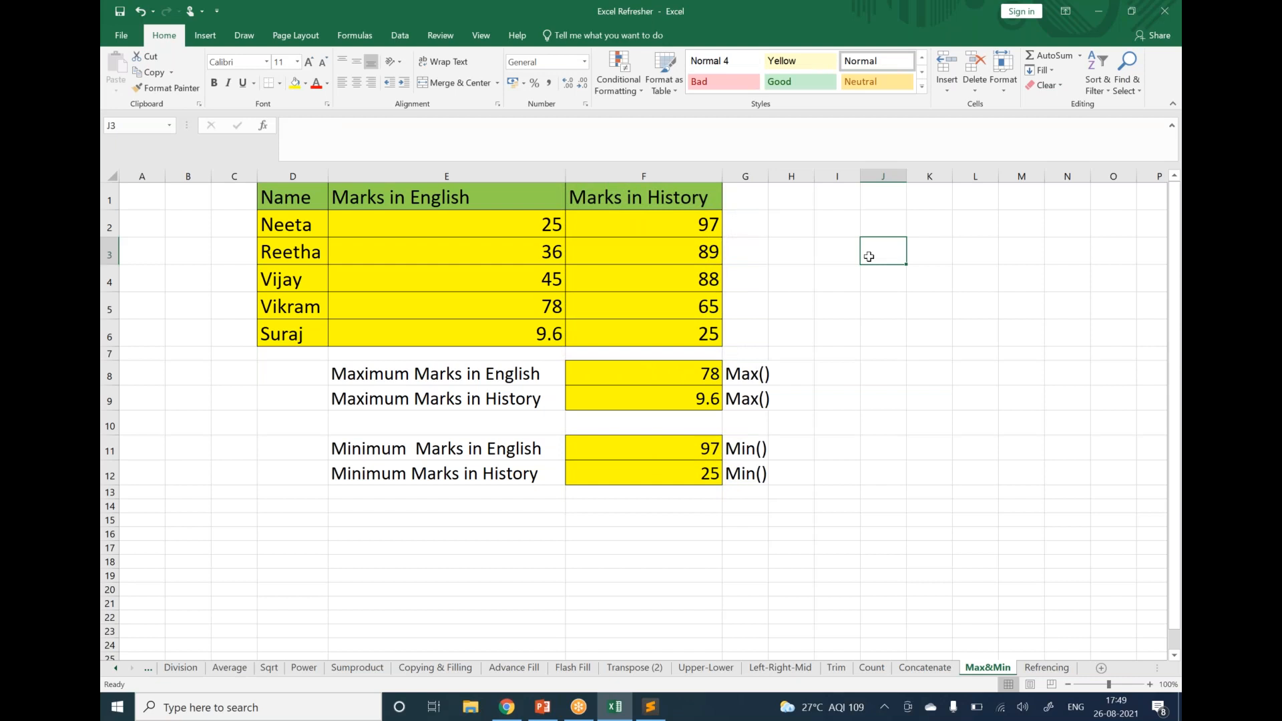
type("man")
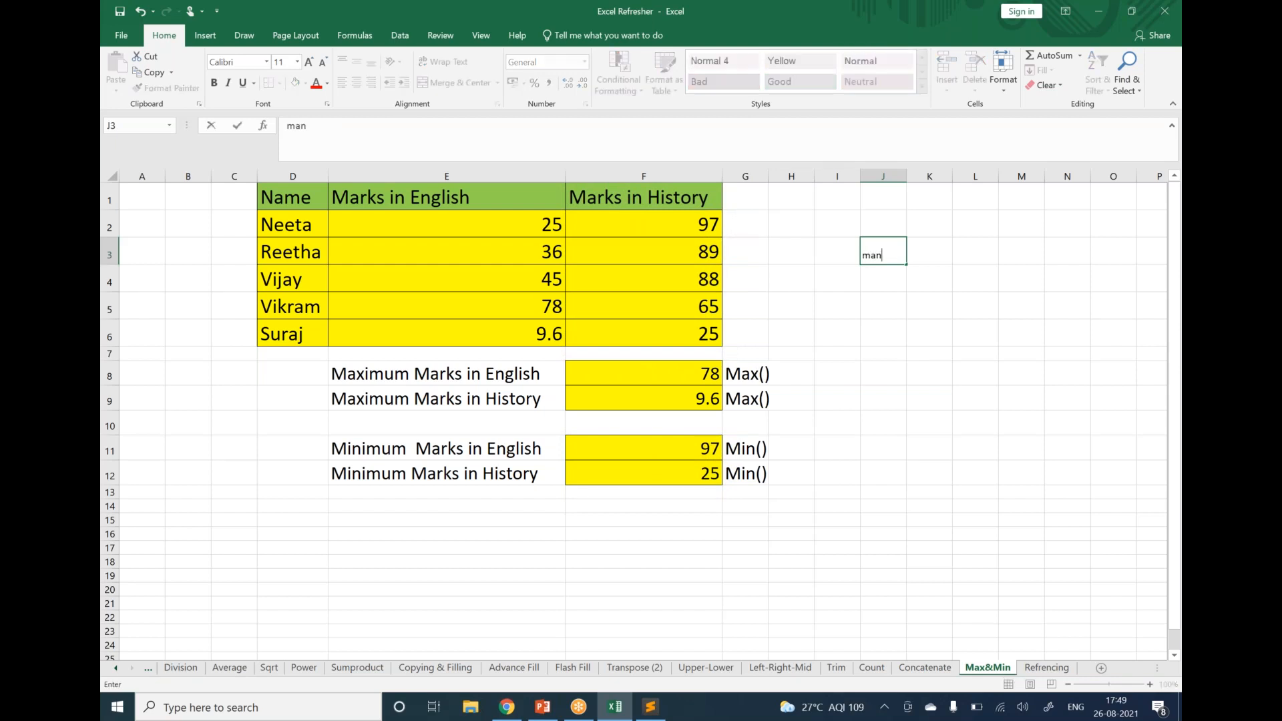
type("ually")
key("Return")
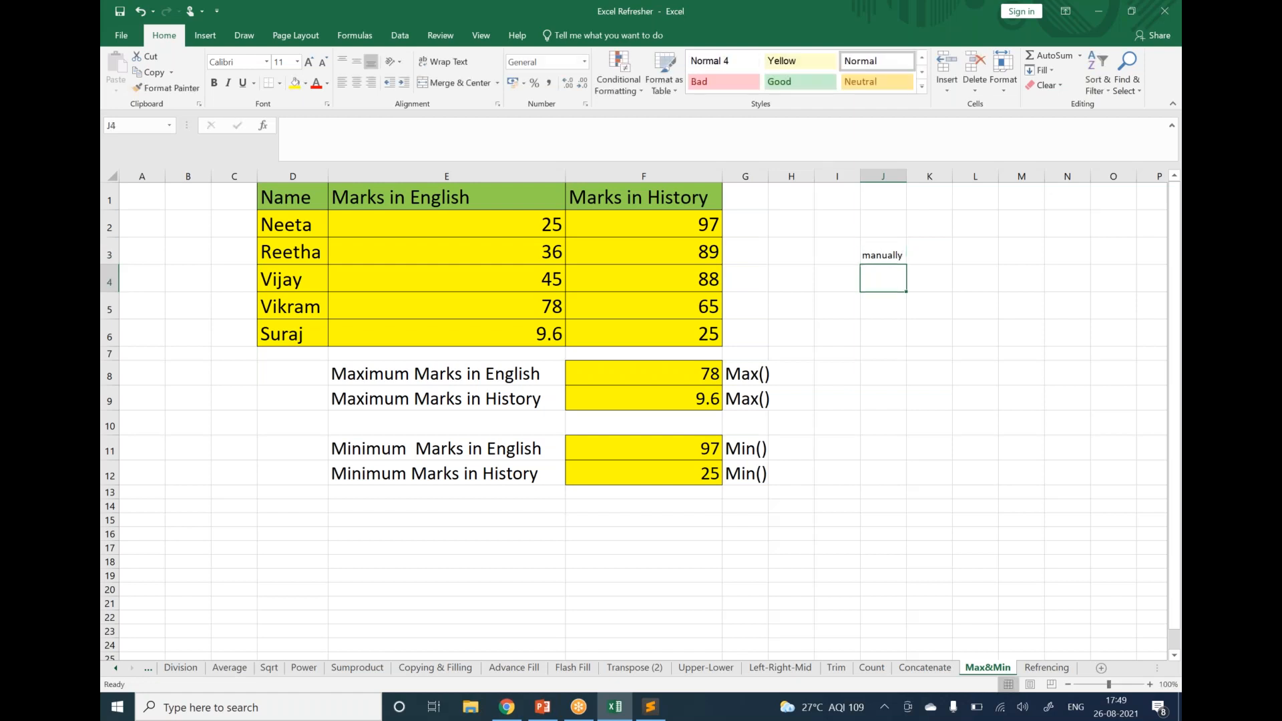
Step: Review the English and History marks in E2:F6 and the maximum and minimum result cells below them
left_click_drag(534, 226, 685, 325)
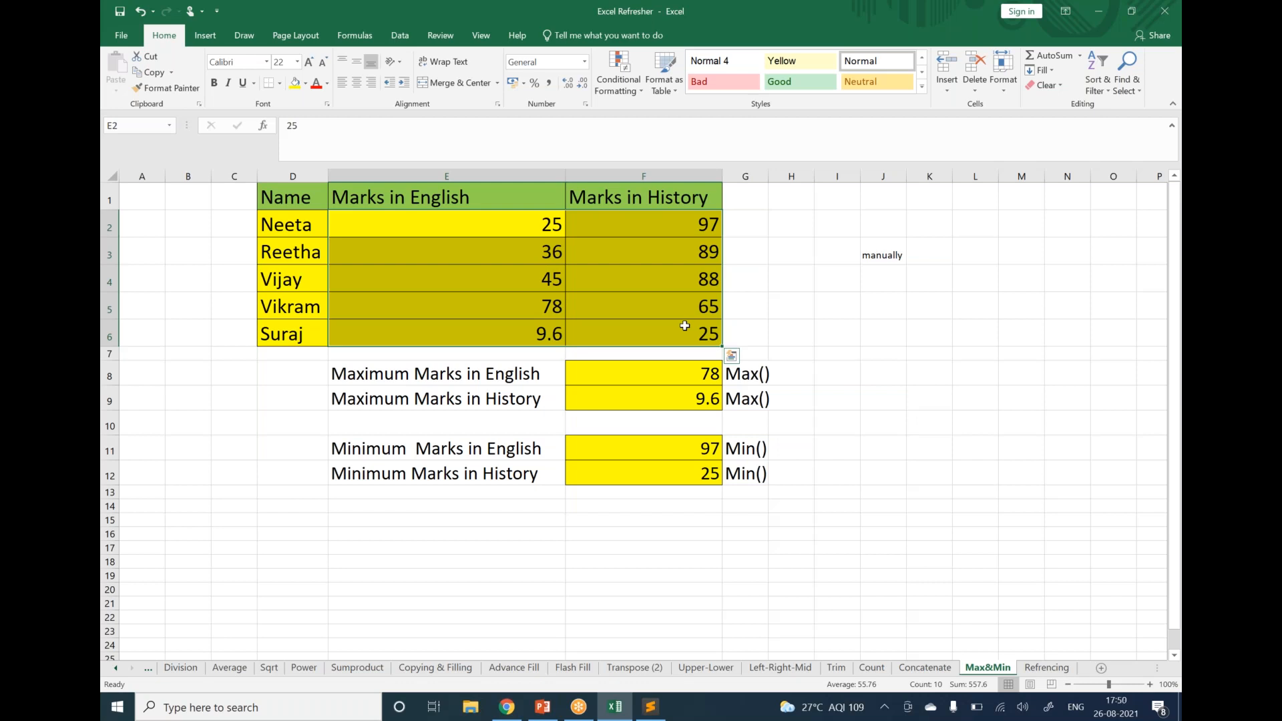
left_click_drag(522, 221, 609, 443)
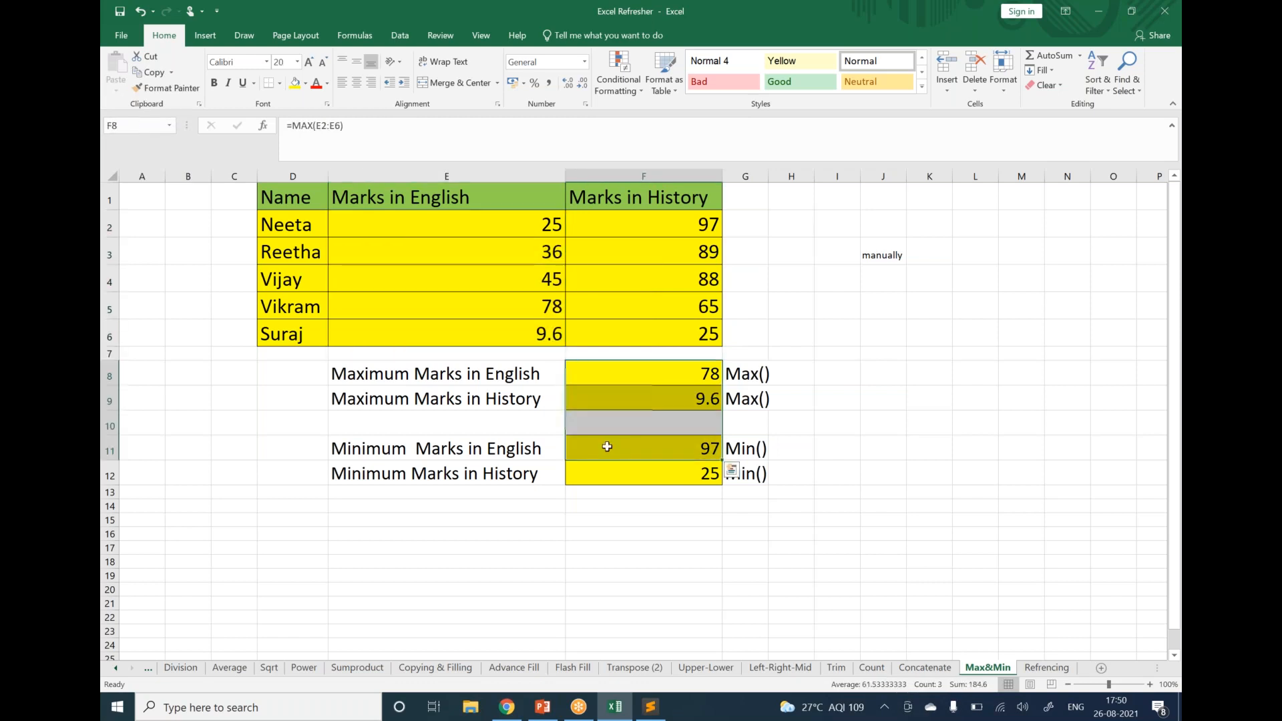
left_click(537, 316)
left_click(539, 334)
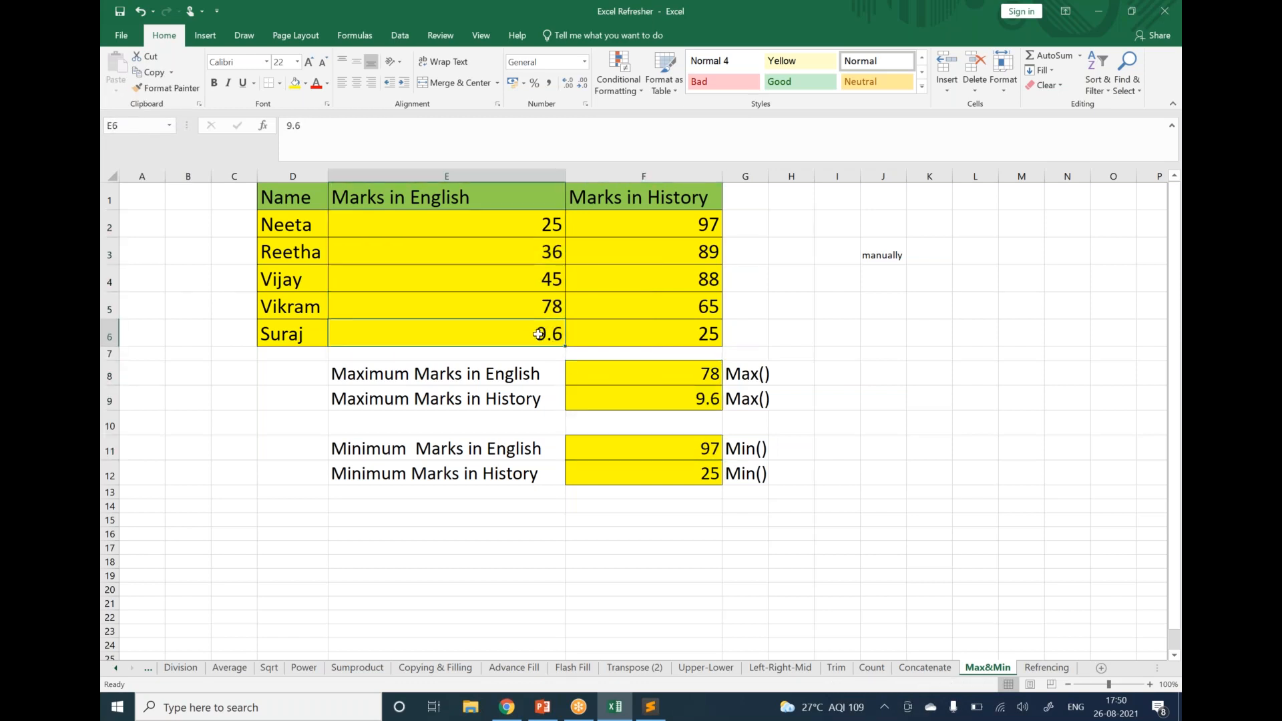
left_click(534, 284)
right_click(535, 284)
key("Escape")
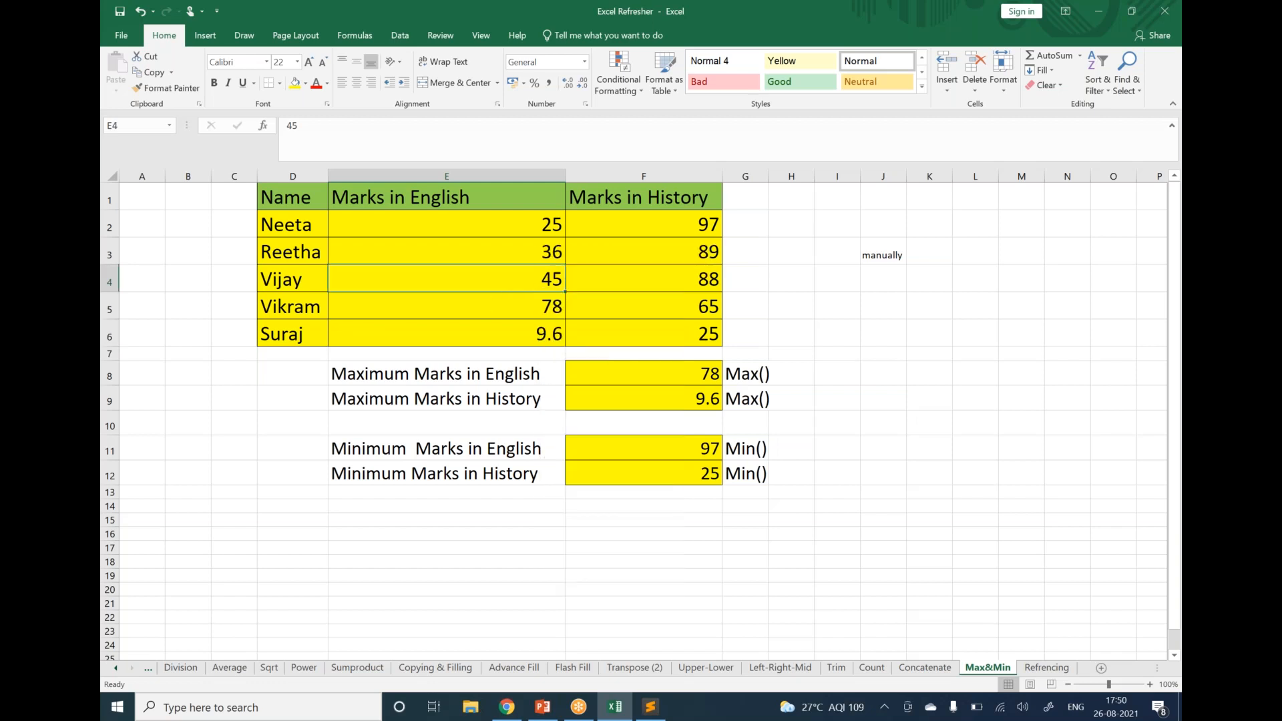
left_click(535, 308)
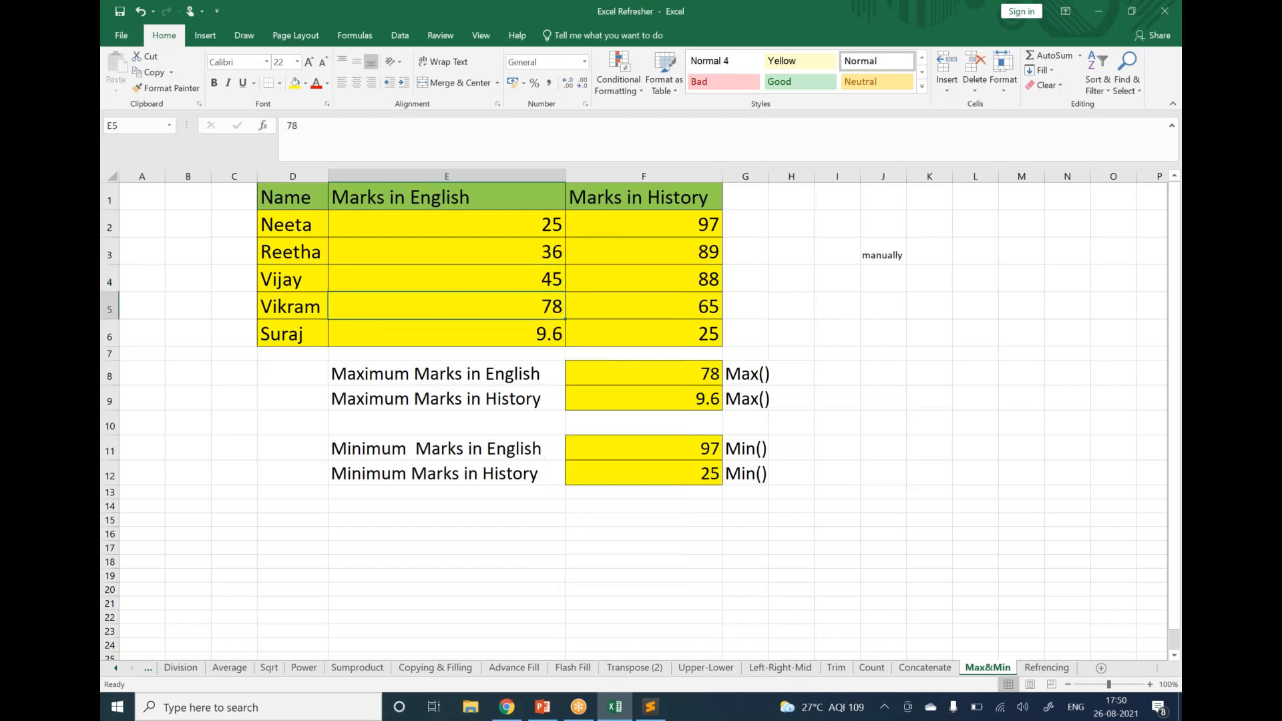
left_click(895, 313)
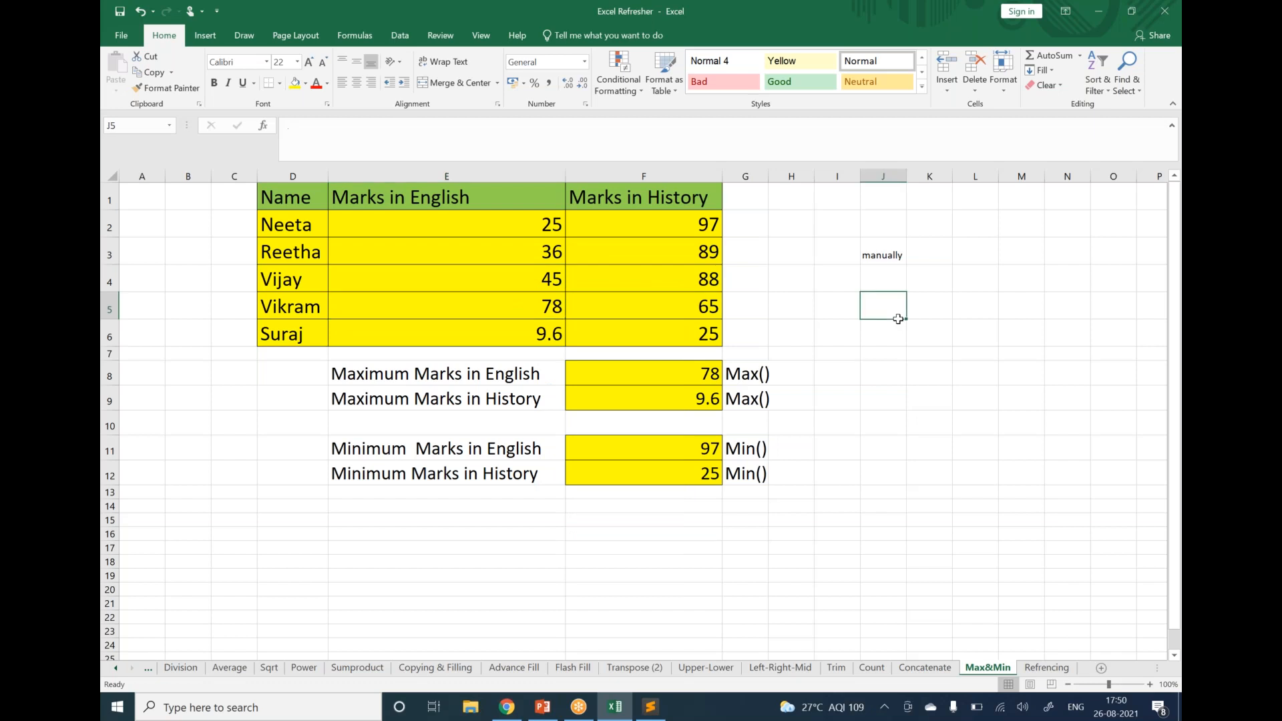
left_click(892, 18)
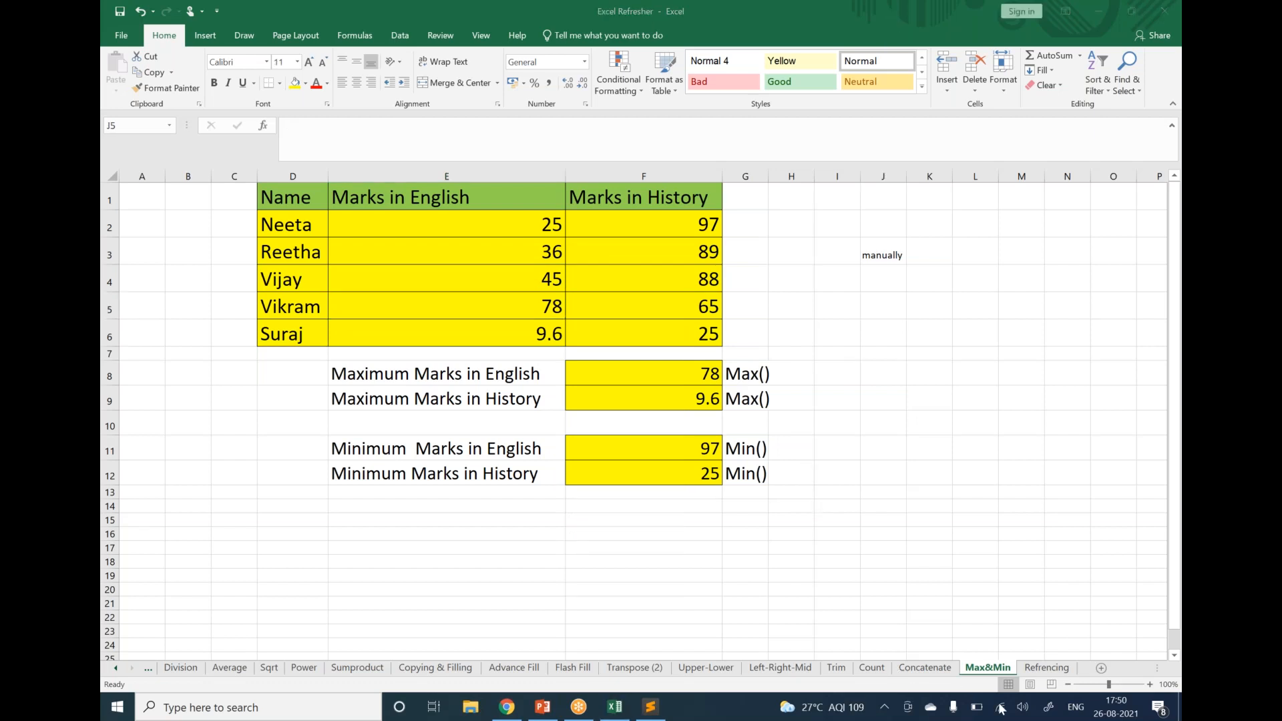
Step: Open the Refrencing sheet and point out its Relative Refrencing and Absolute Refrencing headings
left_click(1039, 667)
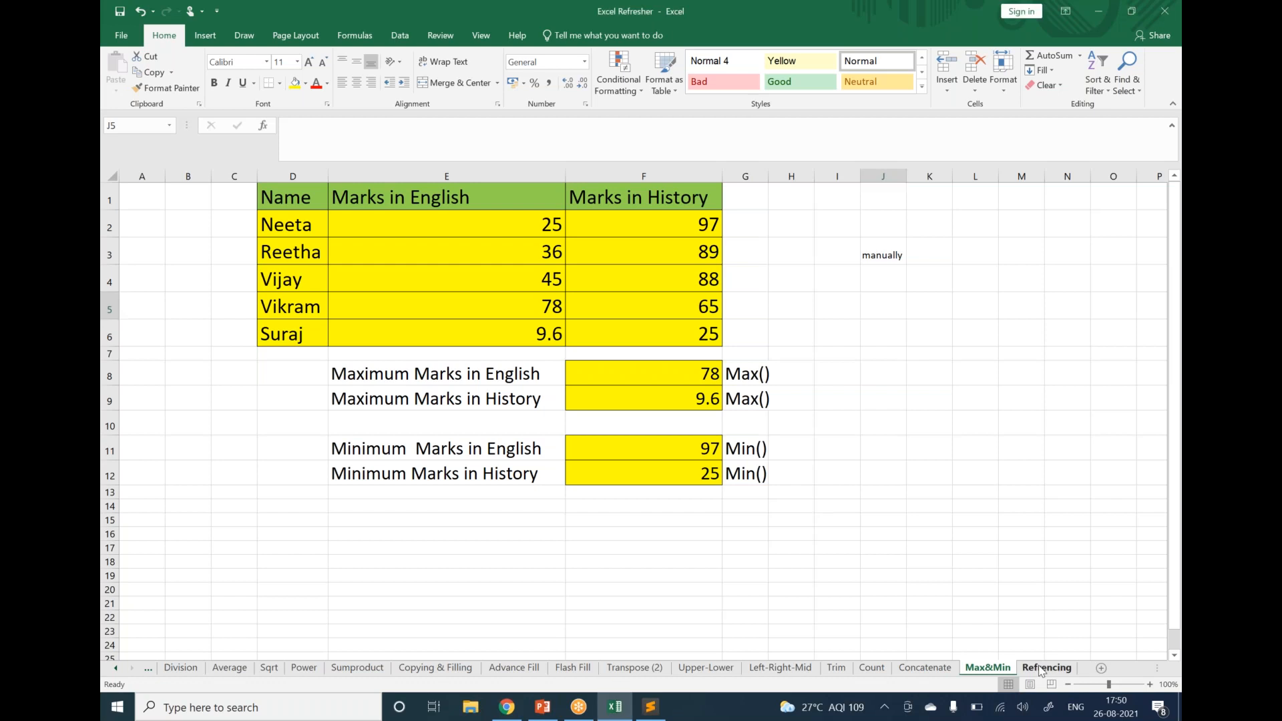
left_click(1039, 668)
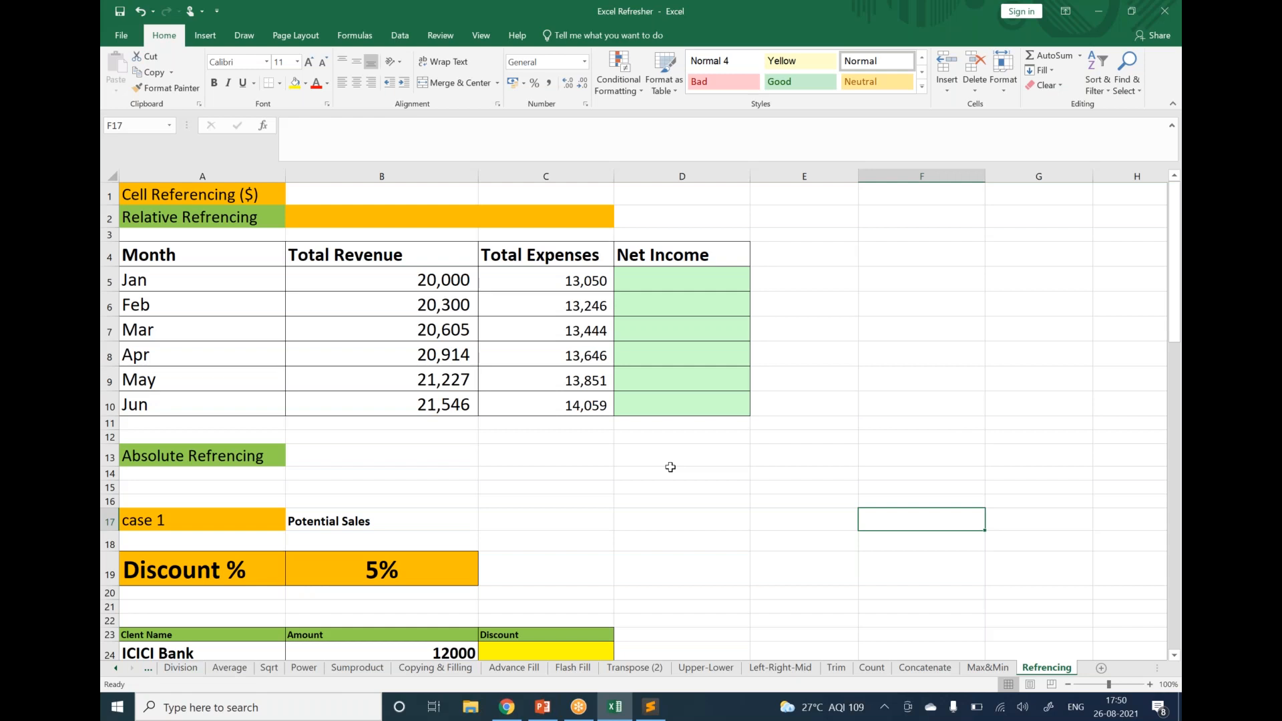
left_click(1038, 217)
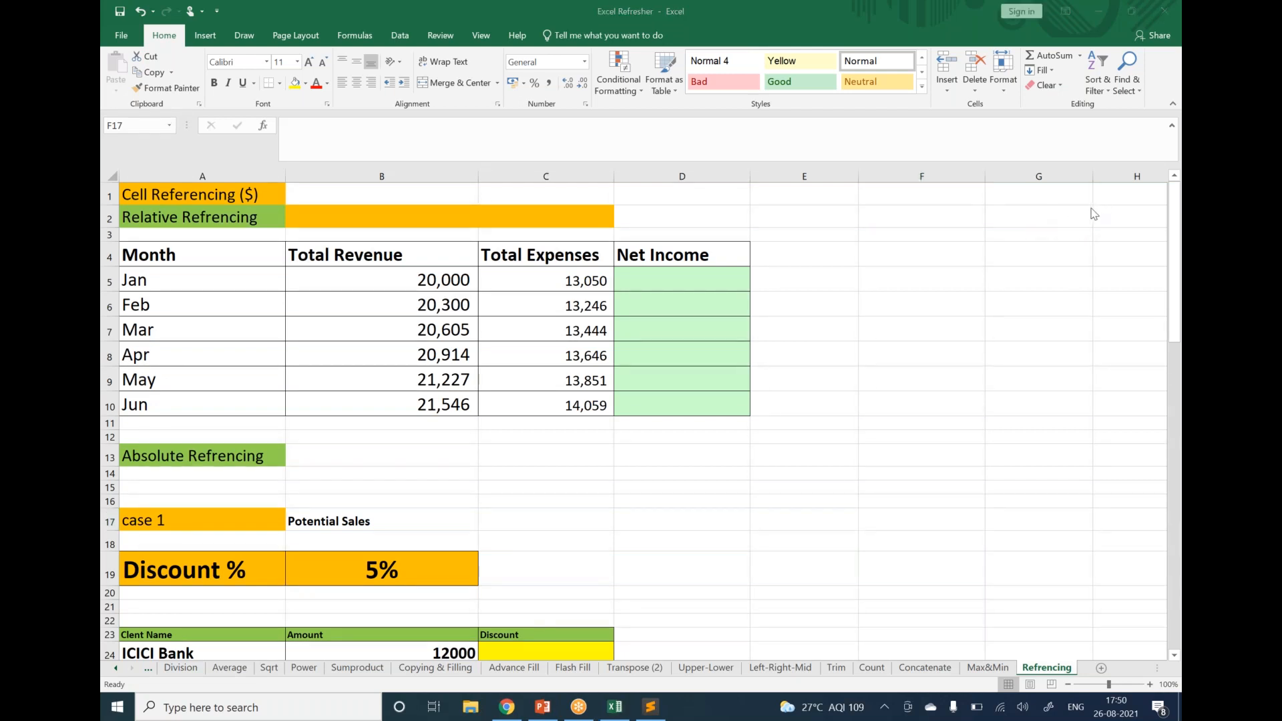
left_click(913, 442)
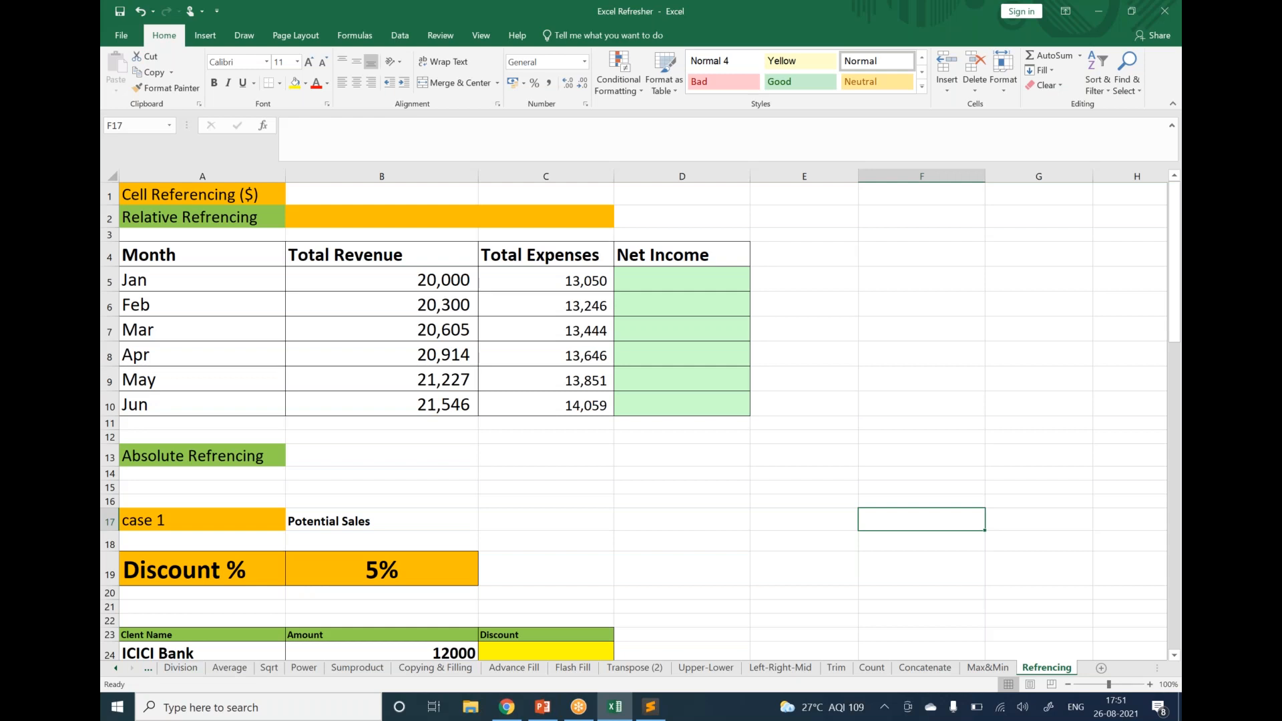
left_click(212, 218)
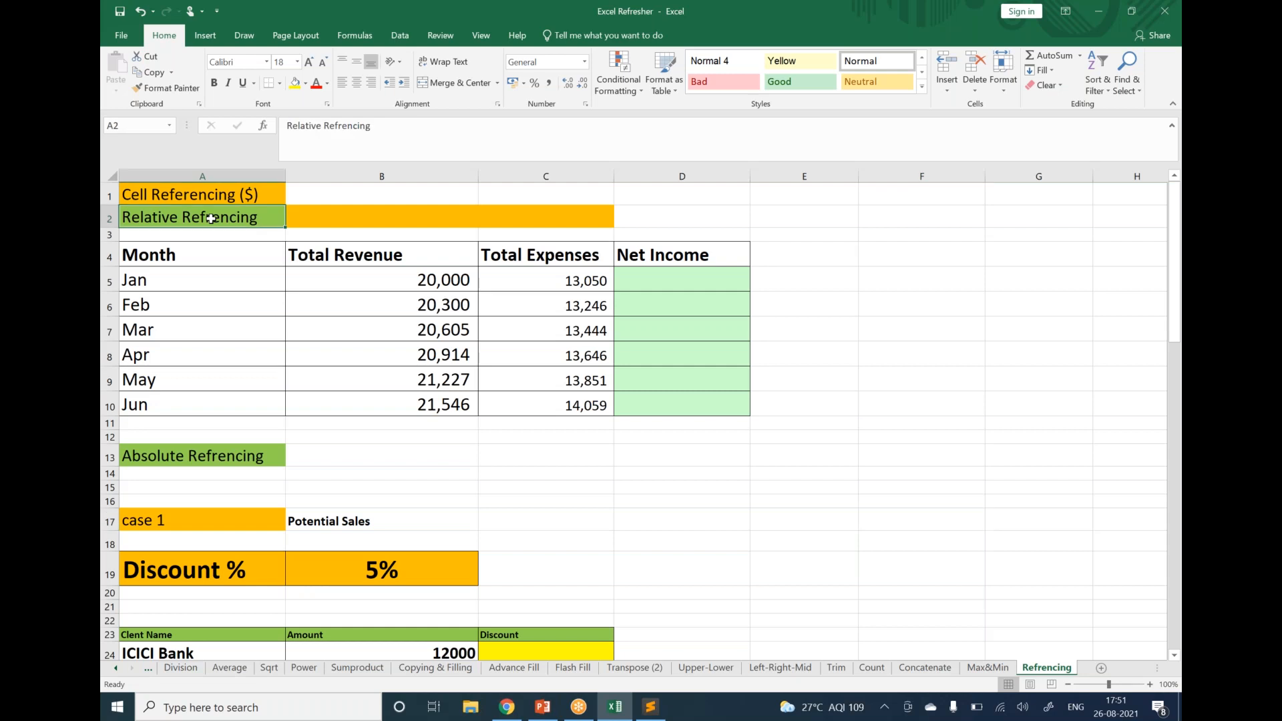
left_click(231, 454)
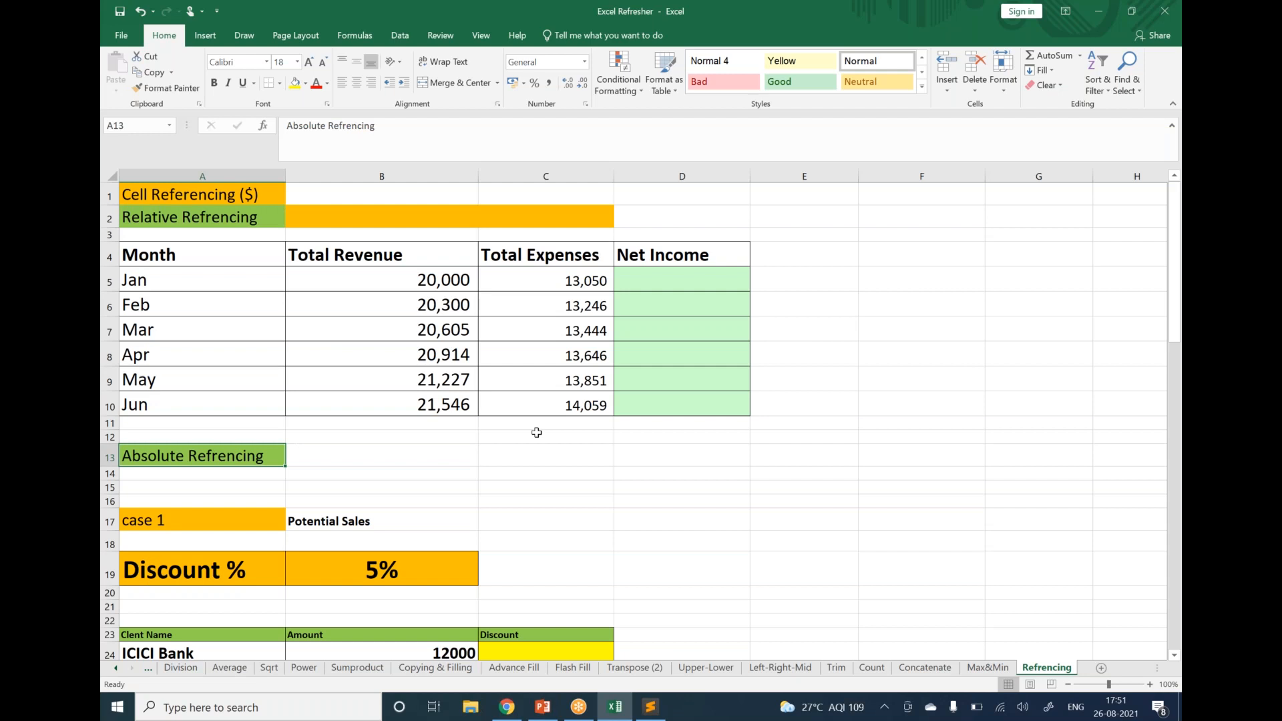
Step: Enter the sample words mom, dad and sis in cells E5 to E7 beside the Net Income column
left_click(788, 269)
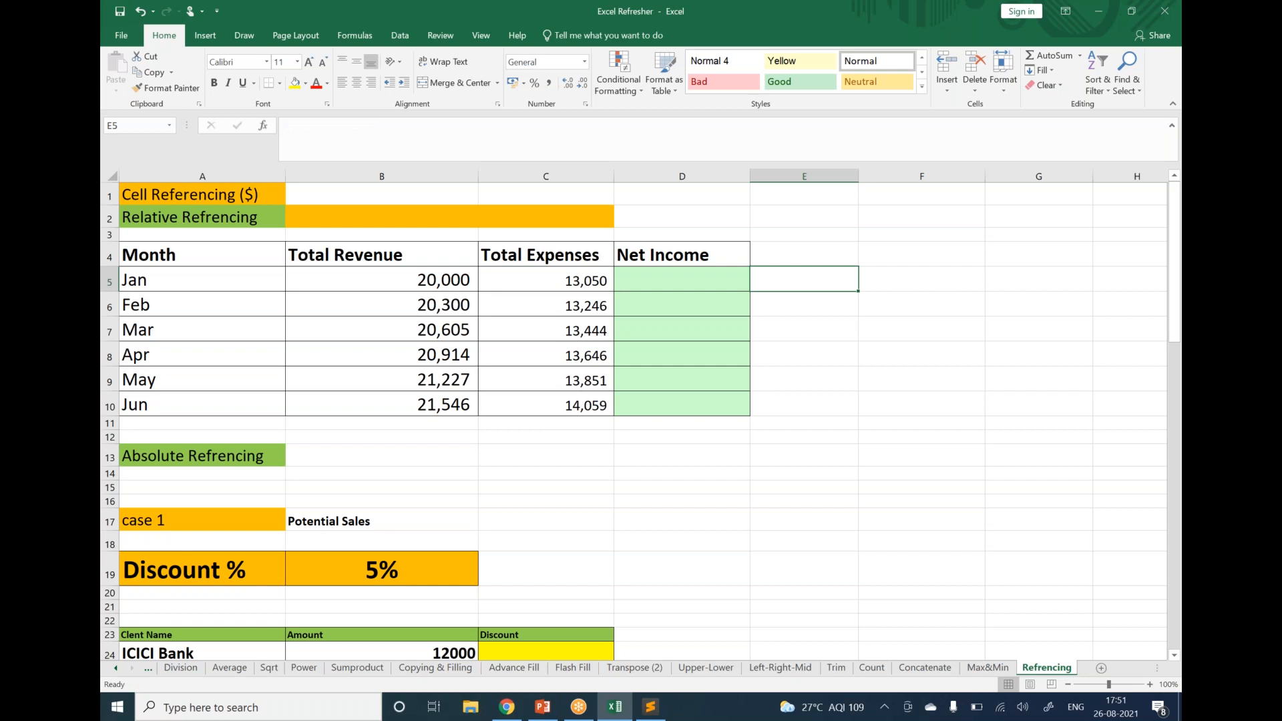
type("mon")
key("BackSpace")
type("m")
key("Return")
type("dad")
key("Return")
type("sis")
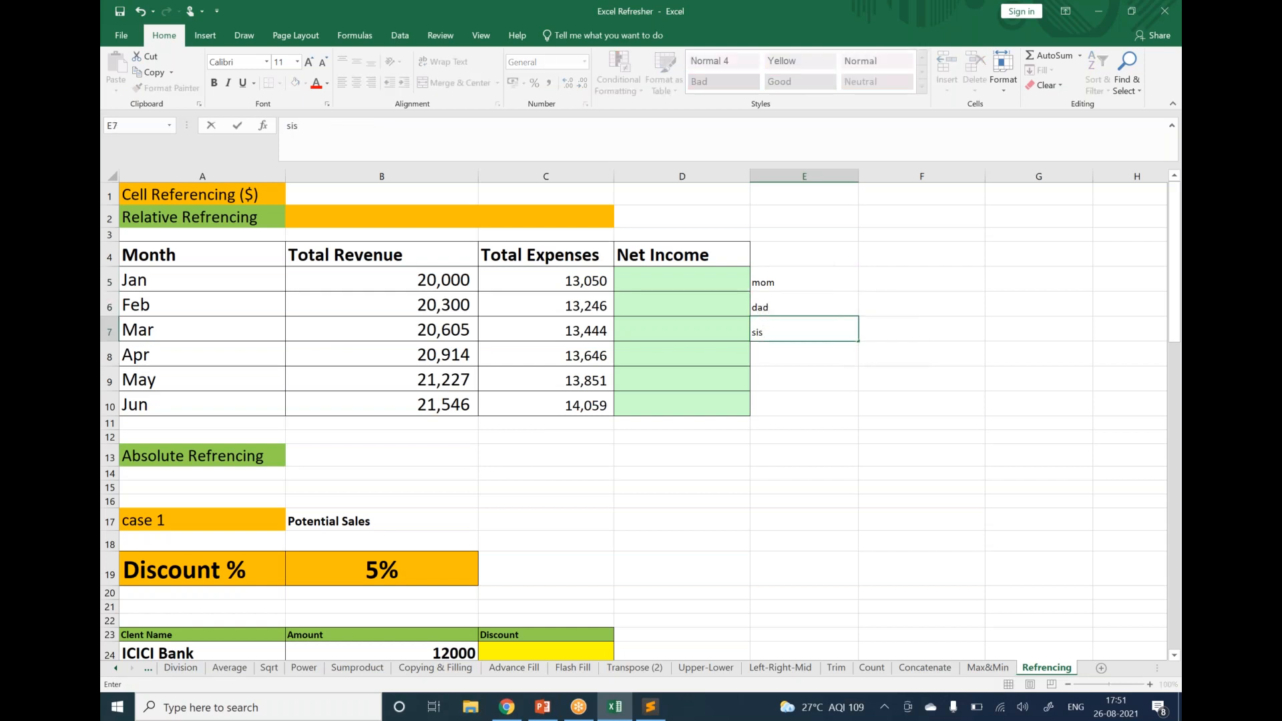
Step: Delete the sample words from cells E5:E7
key("Up")
key("Up")
key("shift+Down")
key("shift+Down")
key("Delete")
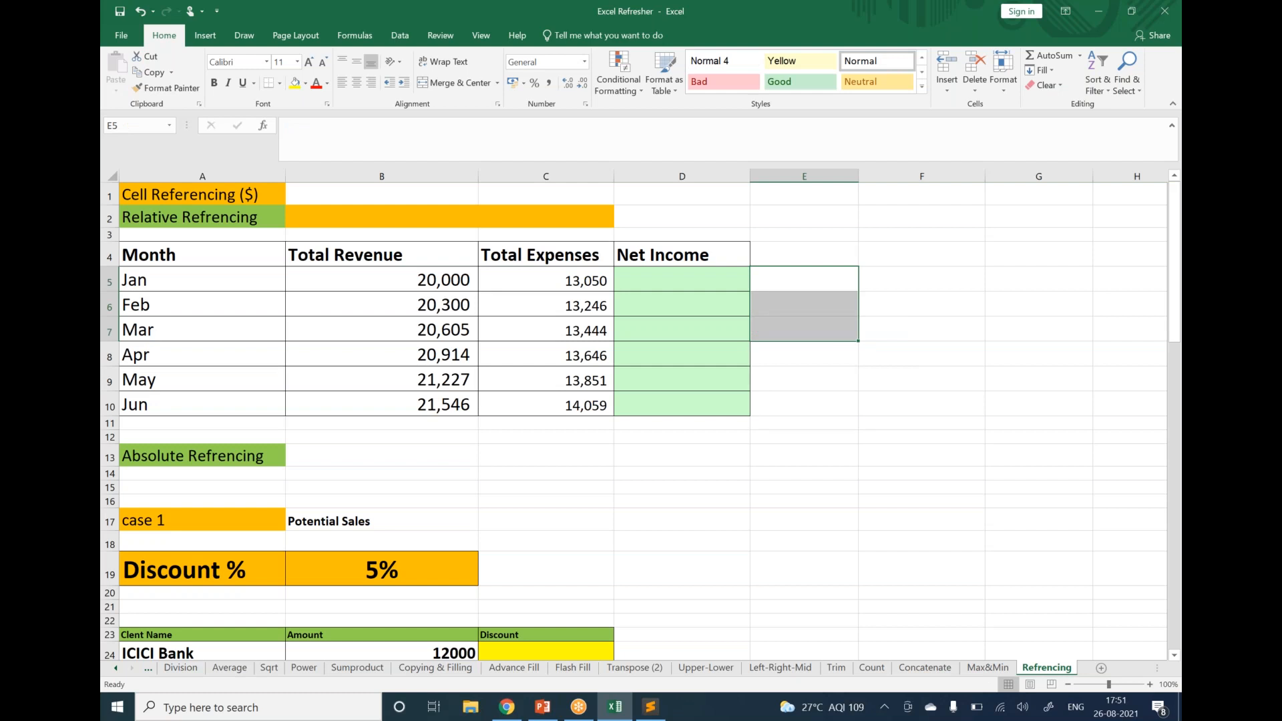
Step: Calculate January's net income in cell D5 by subtracting expenses from revenue with =B5-C5
left_click(460, 274)
left_click_drag(388, 254, 396, 270)
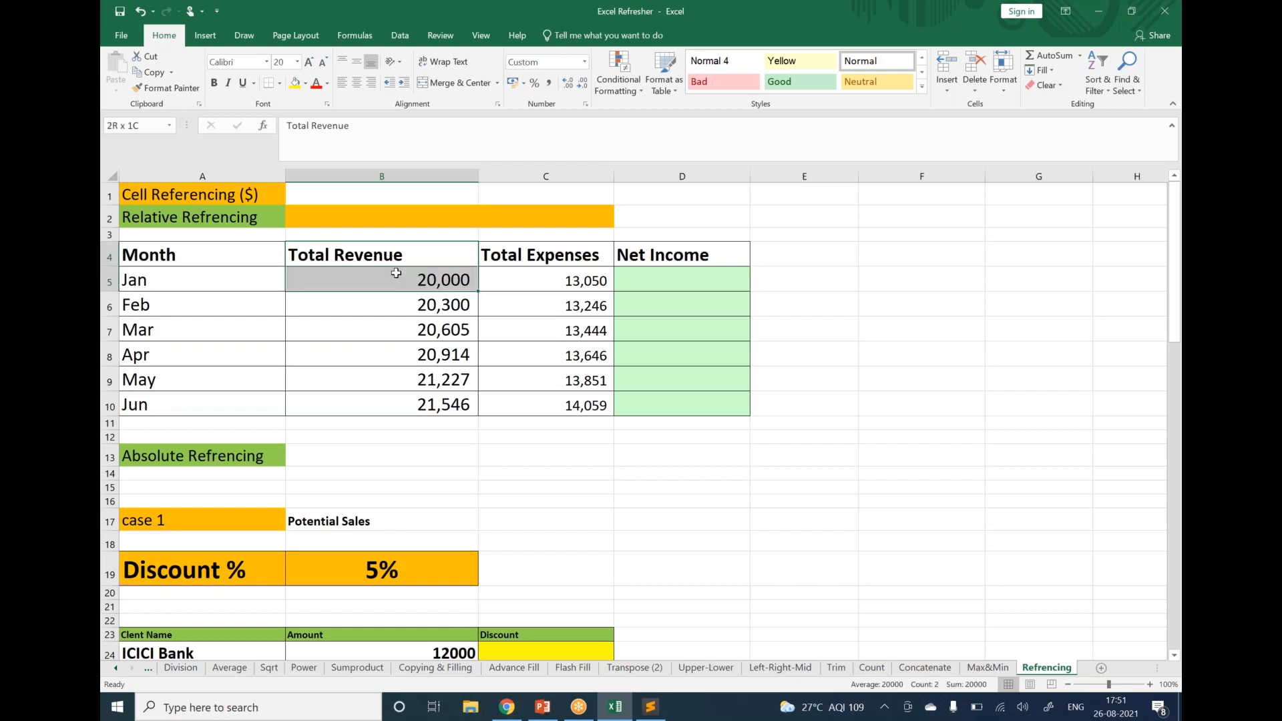
left_click_drag(518, 259, 522, 271)
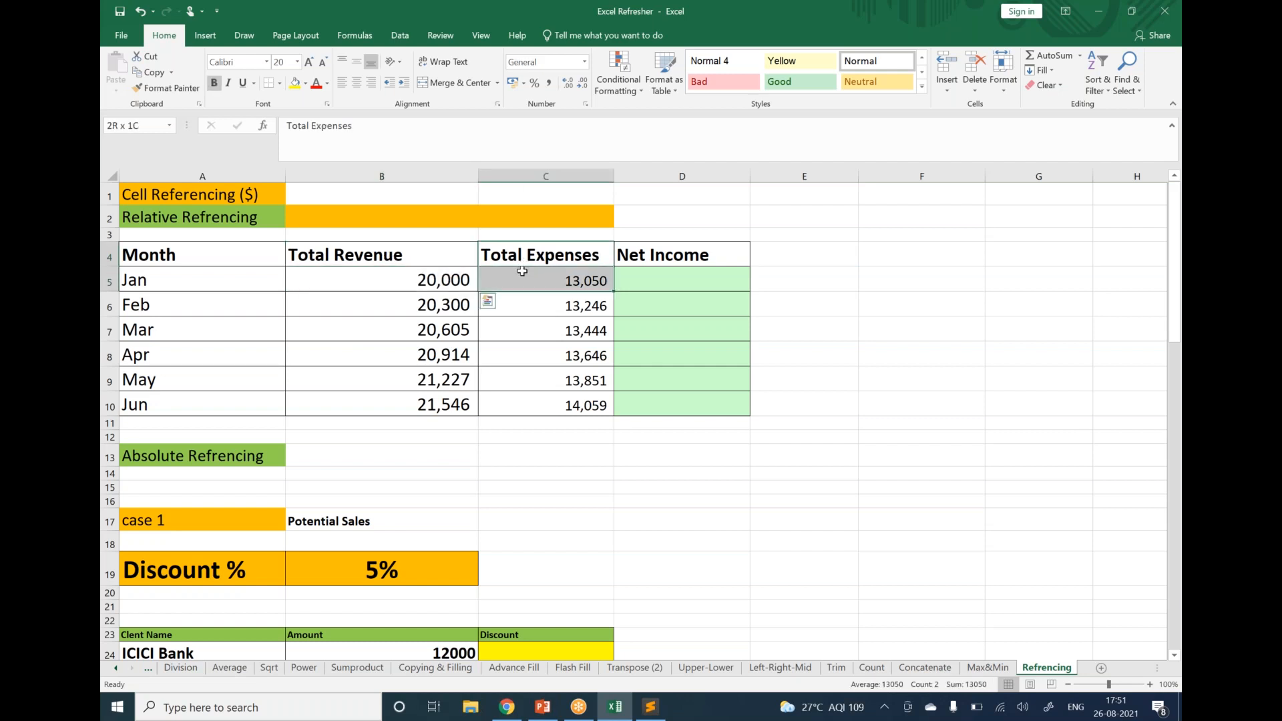
left_click(648, 277)
type("=")
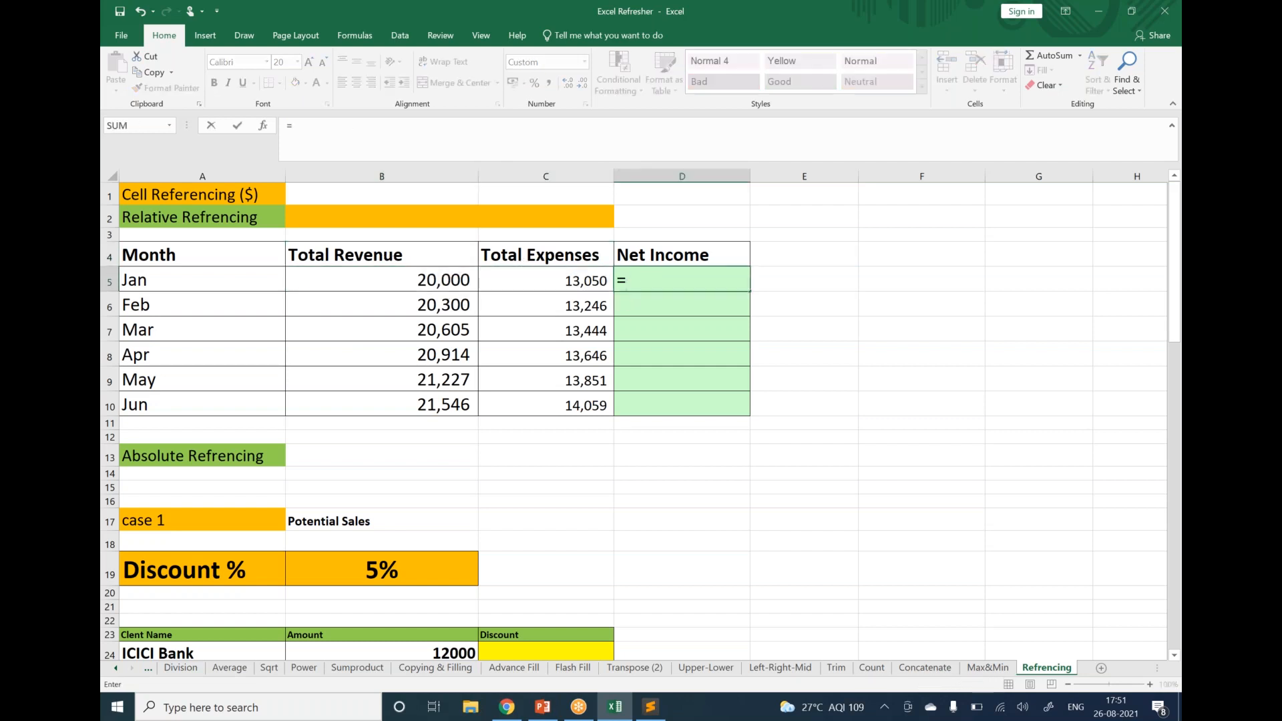
left_click(453, 274)
type("-")
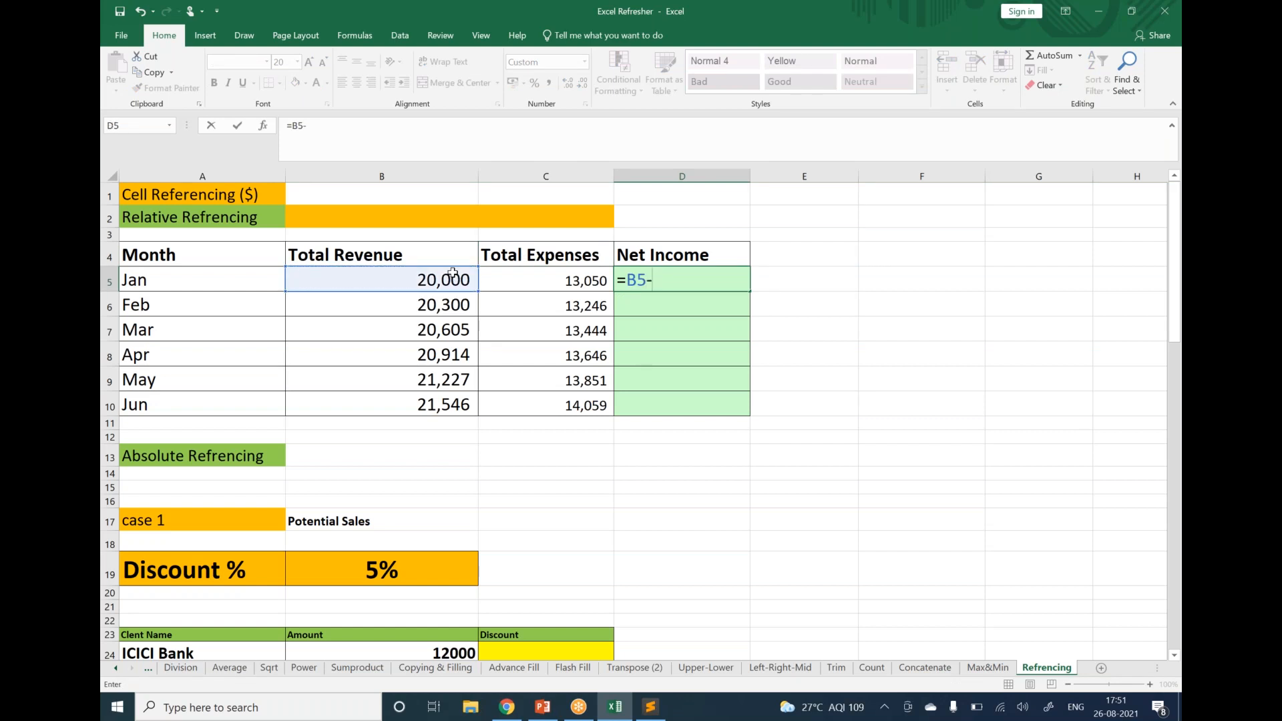
left_click(520, 281)
key("Return")
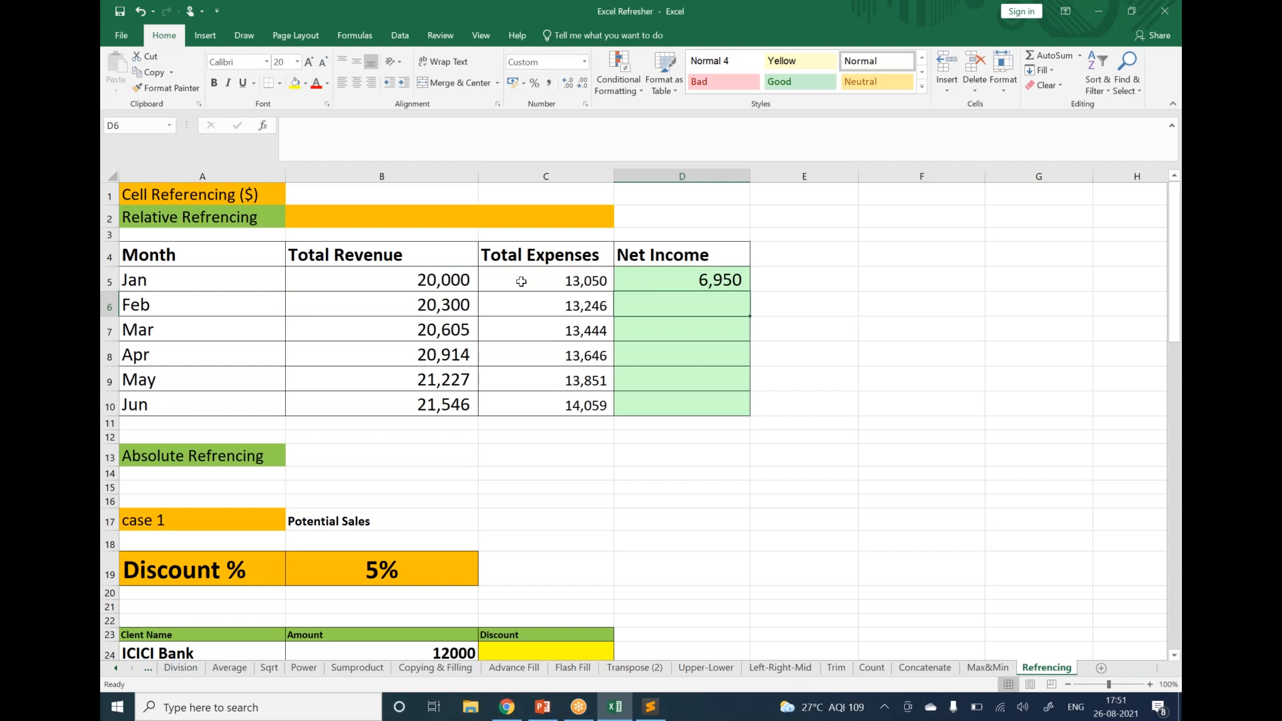
Step: Calculate the February and March net income individually with =B6-C6 in D6 and =B7-C7 in D7
type("=")
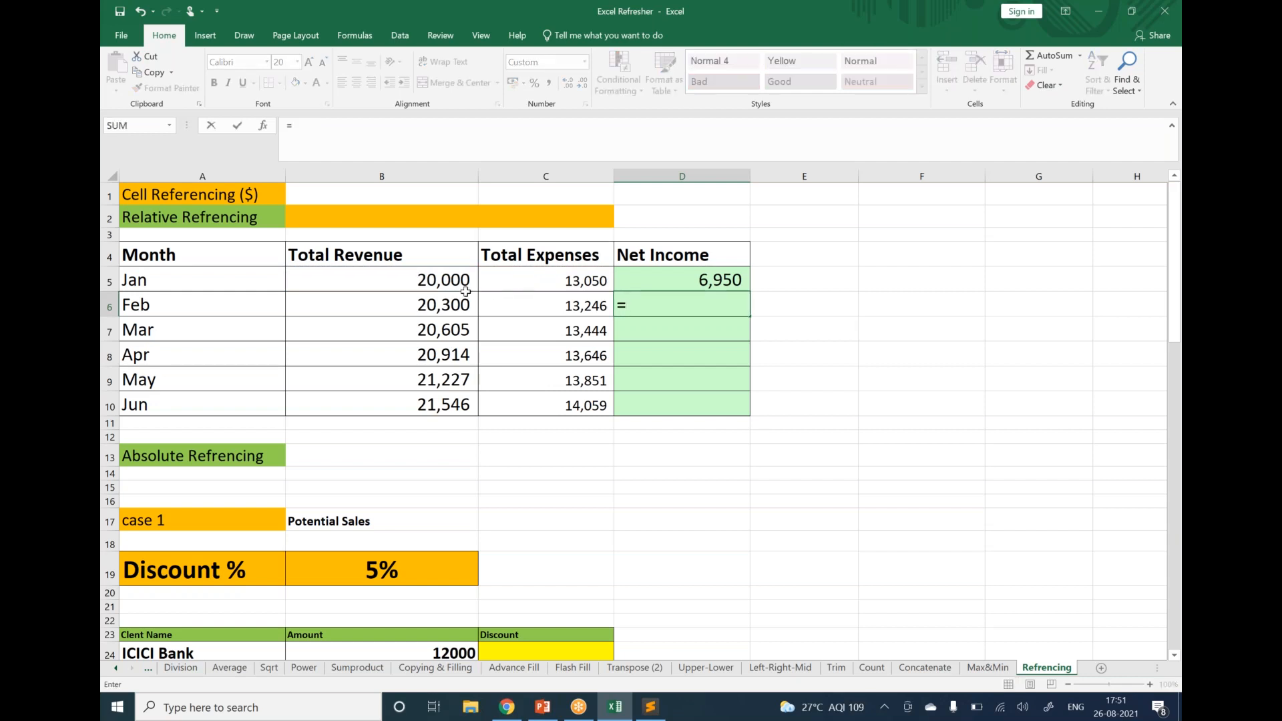
left_click(461, 298)
type("-")
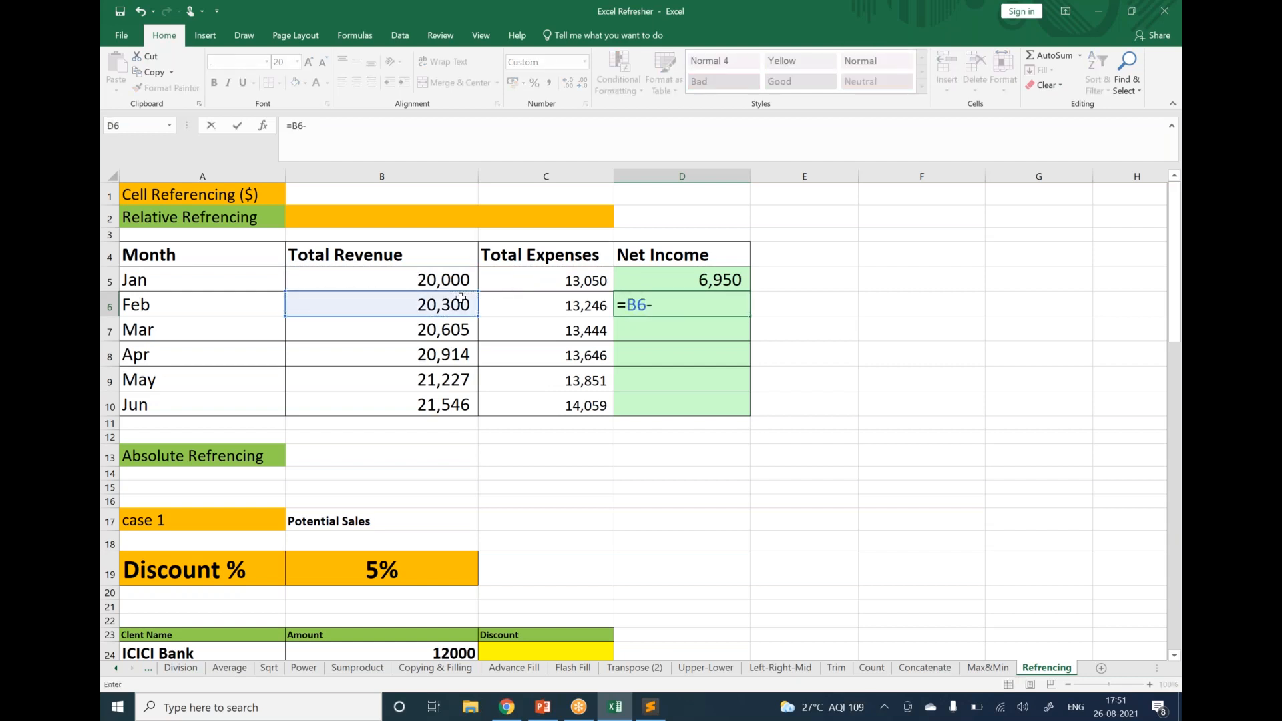
left_click(502, 298)
key("Return")
type("=")
left_click(450, 325)
type("-")
left_click(492, 337)
key("Return")
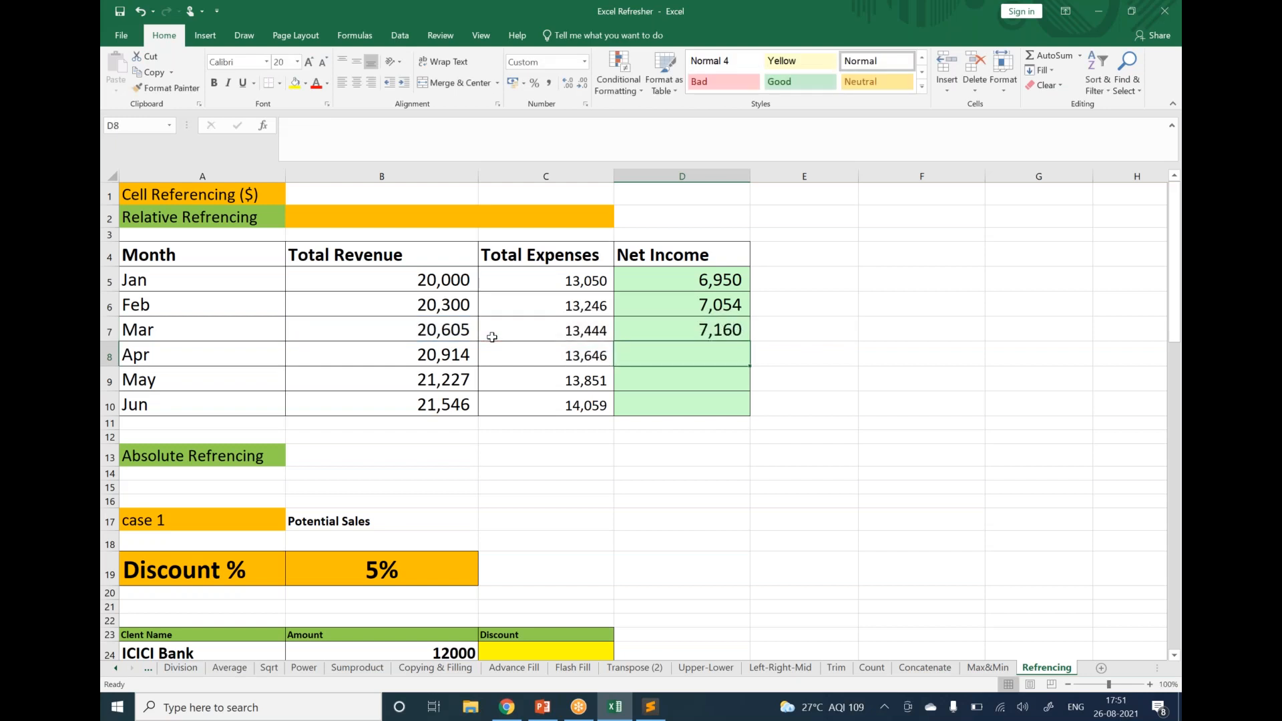
Step: Point out the revenue and expense ranges and undo the February and March net income formulas
left_click_drag(442, 292, 429, 420)
left_click_drag(531, 288, 527, 401)
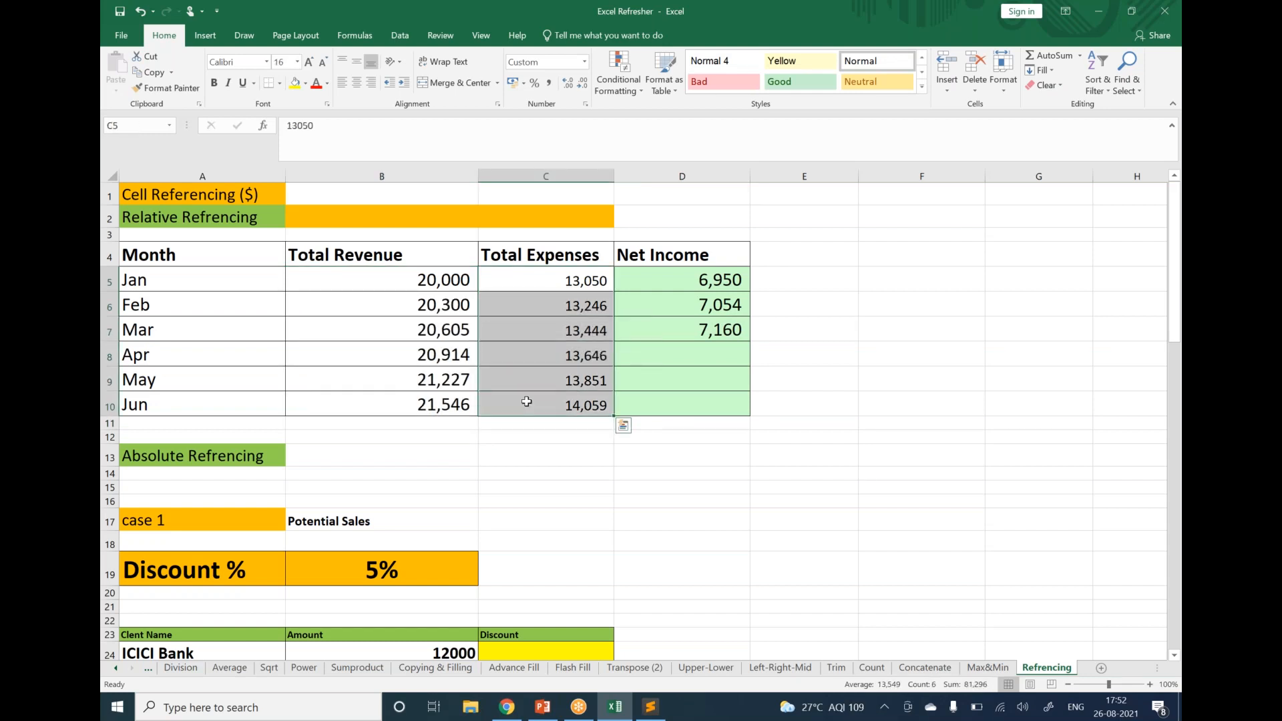
left_click(698, 311)
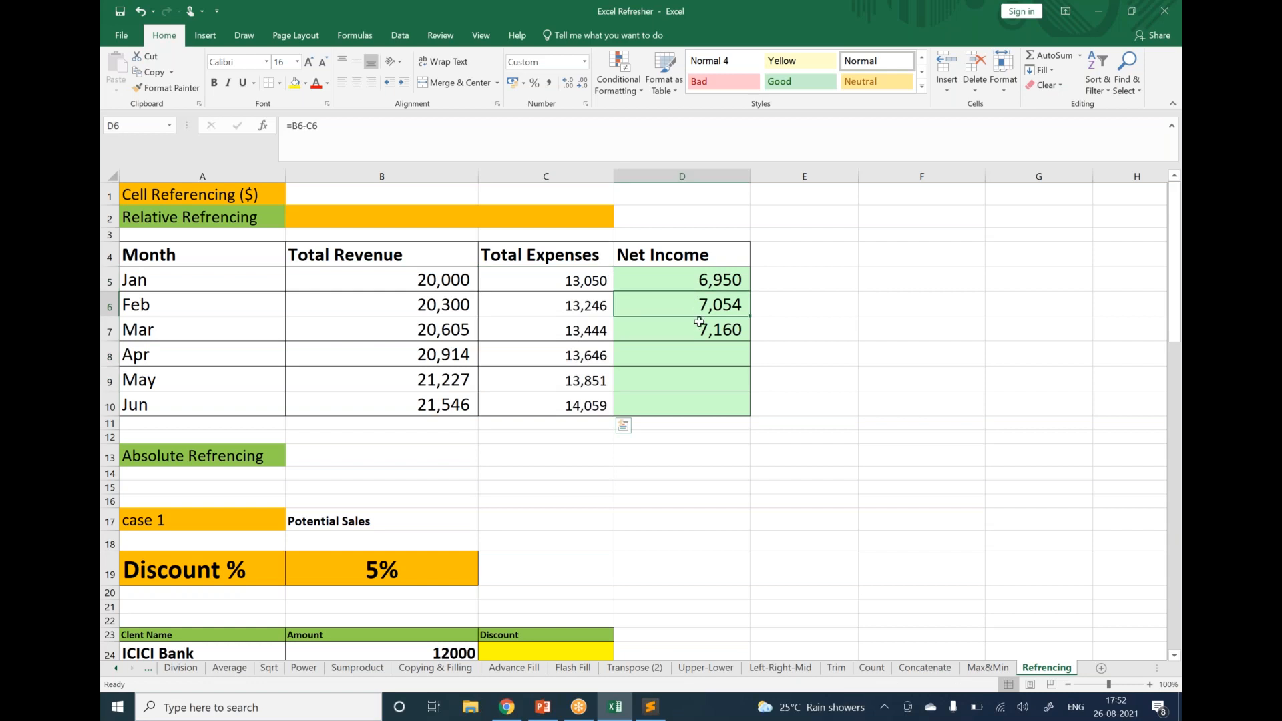
left_click(700, 323)
key("ctrl+z")
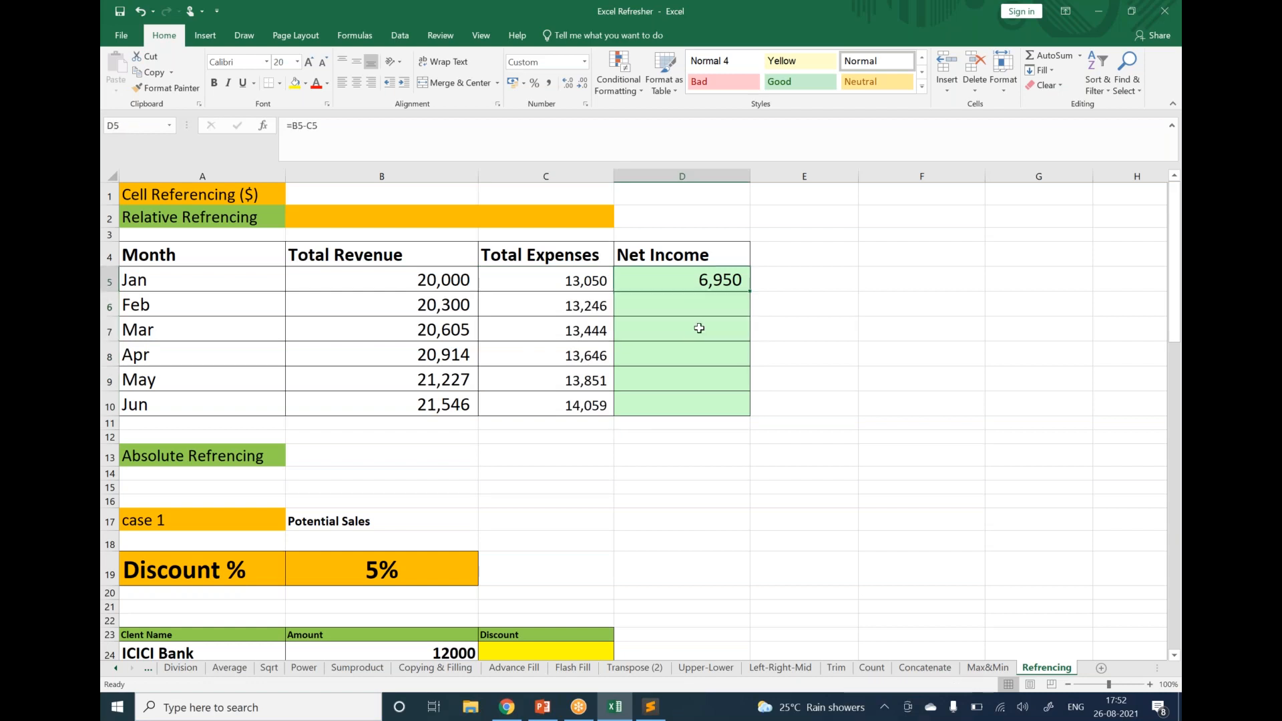
Step: Fill January's net income formula from D5 down to D10 to cover February through June
key("Down")
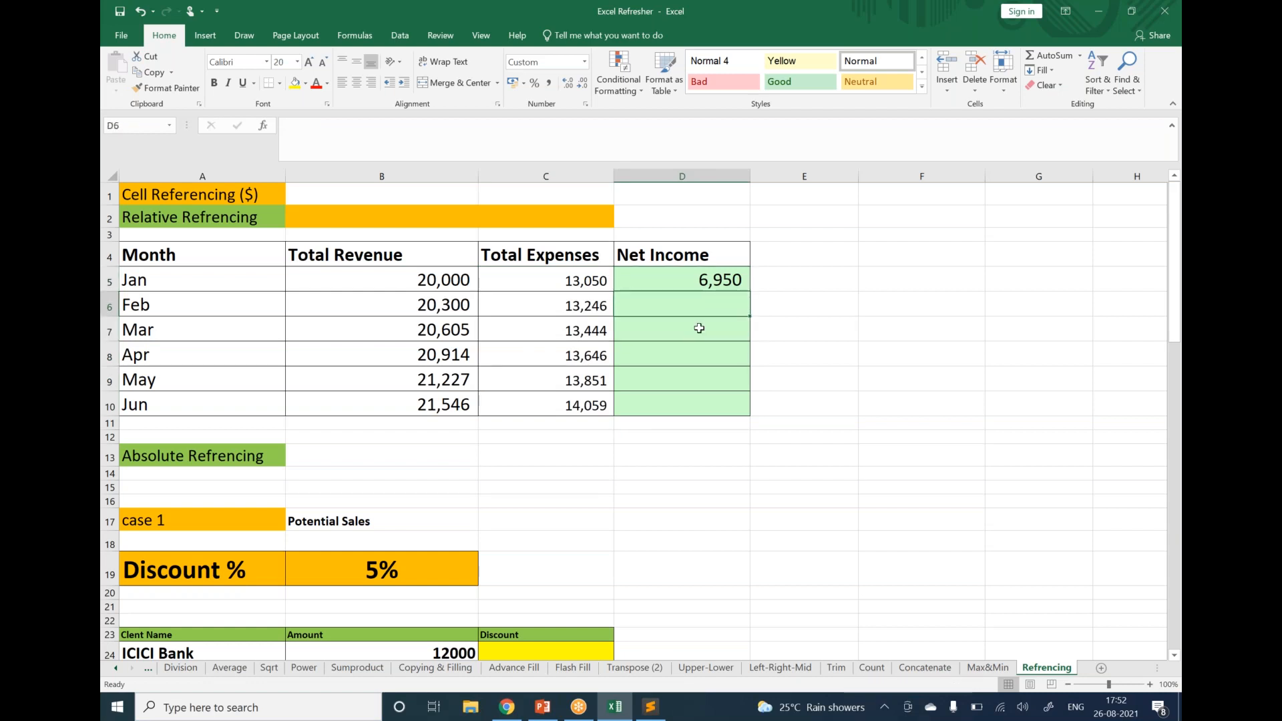
left_click(711, 270)
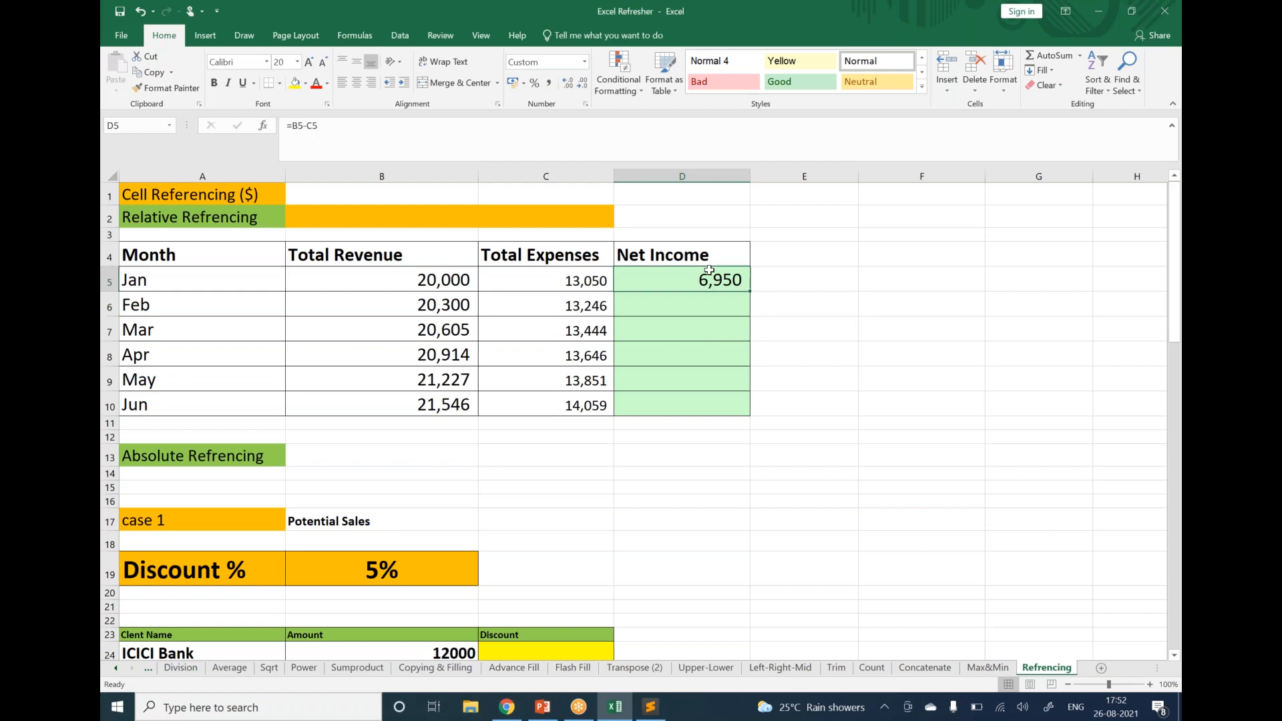
left_click_drag(752, 290, 744, 407)
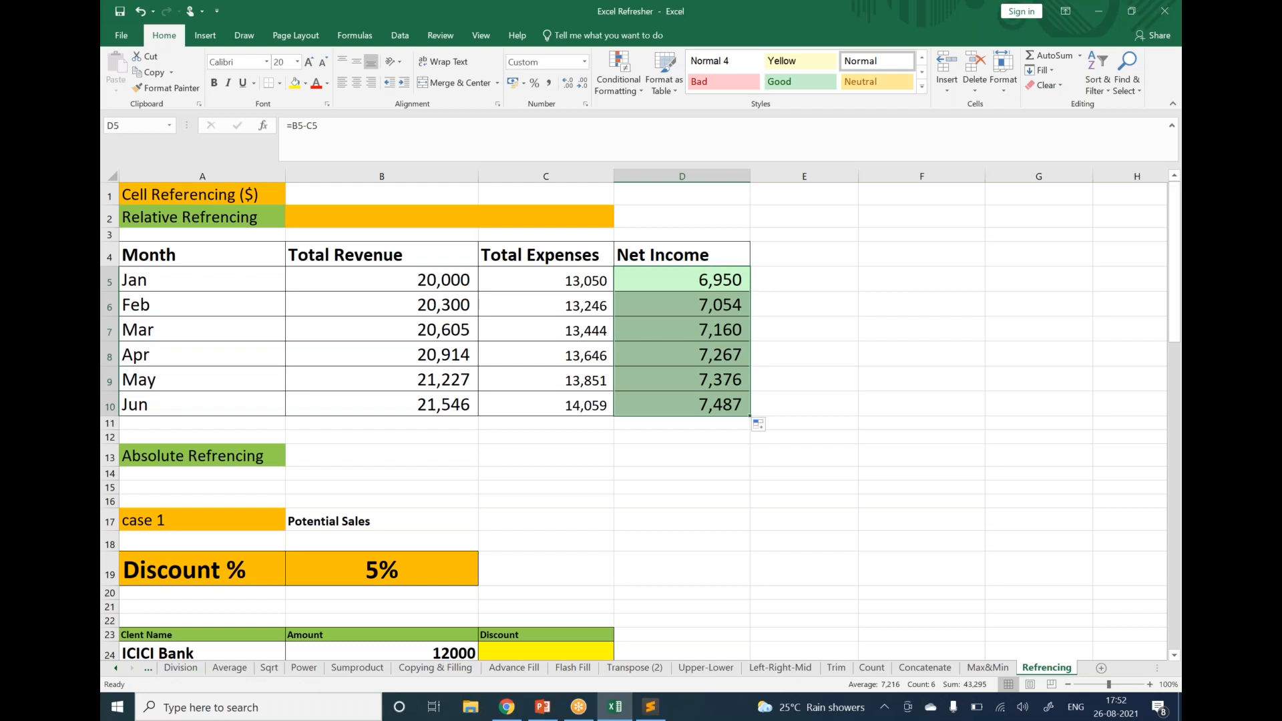
Step: Inspect the net income formula of each month from D5 to D10 to compare their relative references
left_click(704, 280)
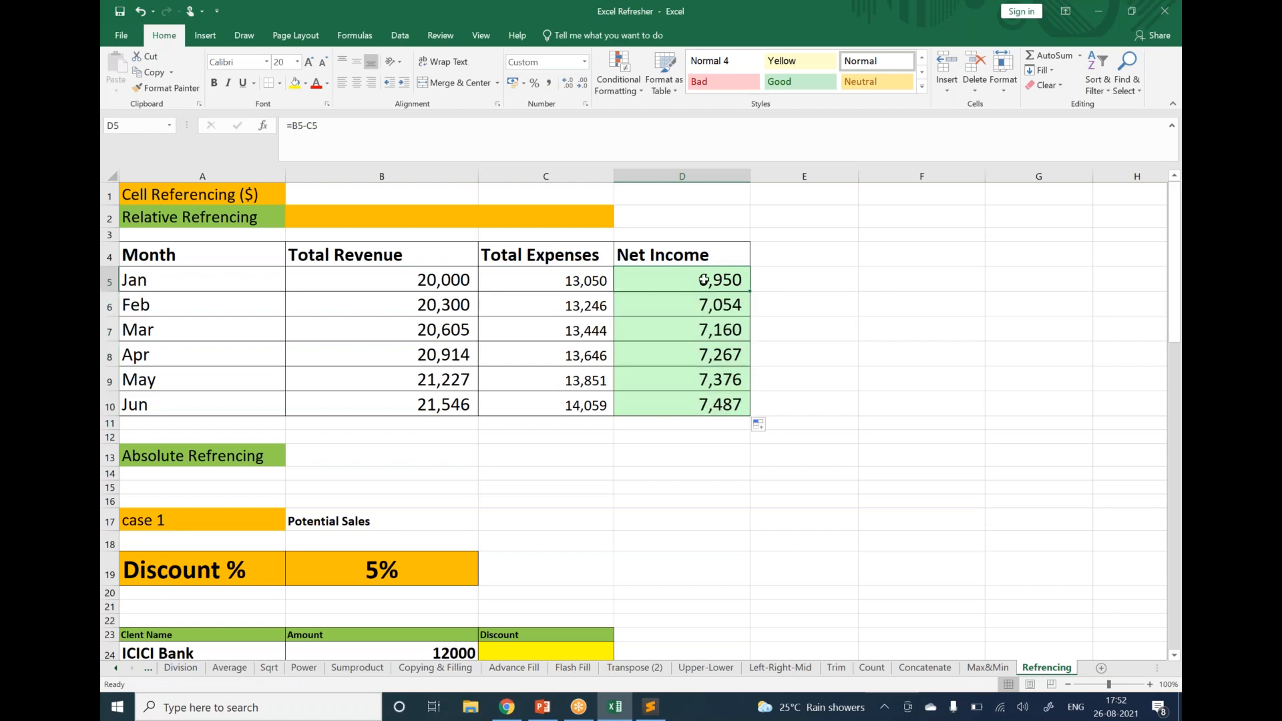
key("Down")
key("Down")
key("Down")
key("Down")
key("Down")
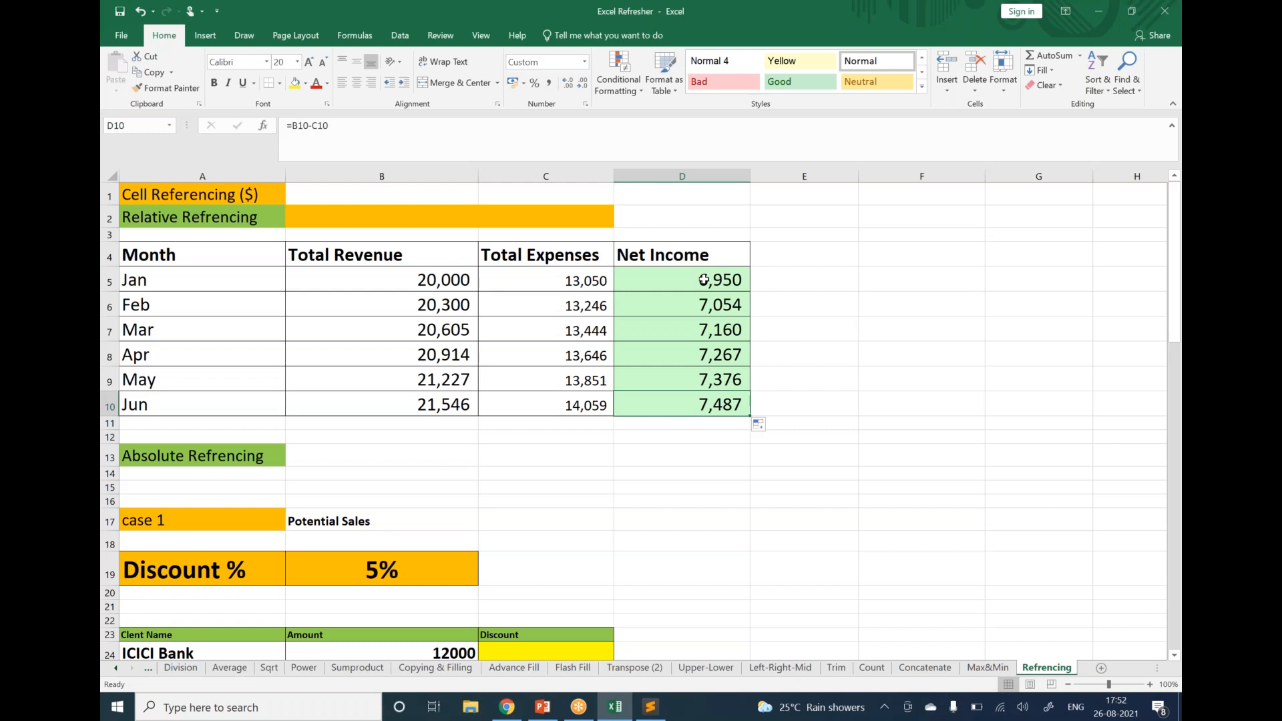
Step: Go to the SUM sheet and clear the Total Marks results from F3 to F7
left_click(118, 670)
left_click(118, 670)
left_click(117, 670)
left_click(118, 670)
left_click(239, 668)
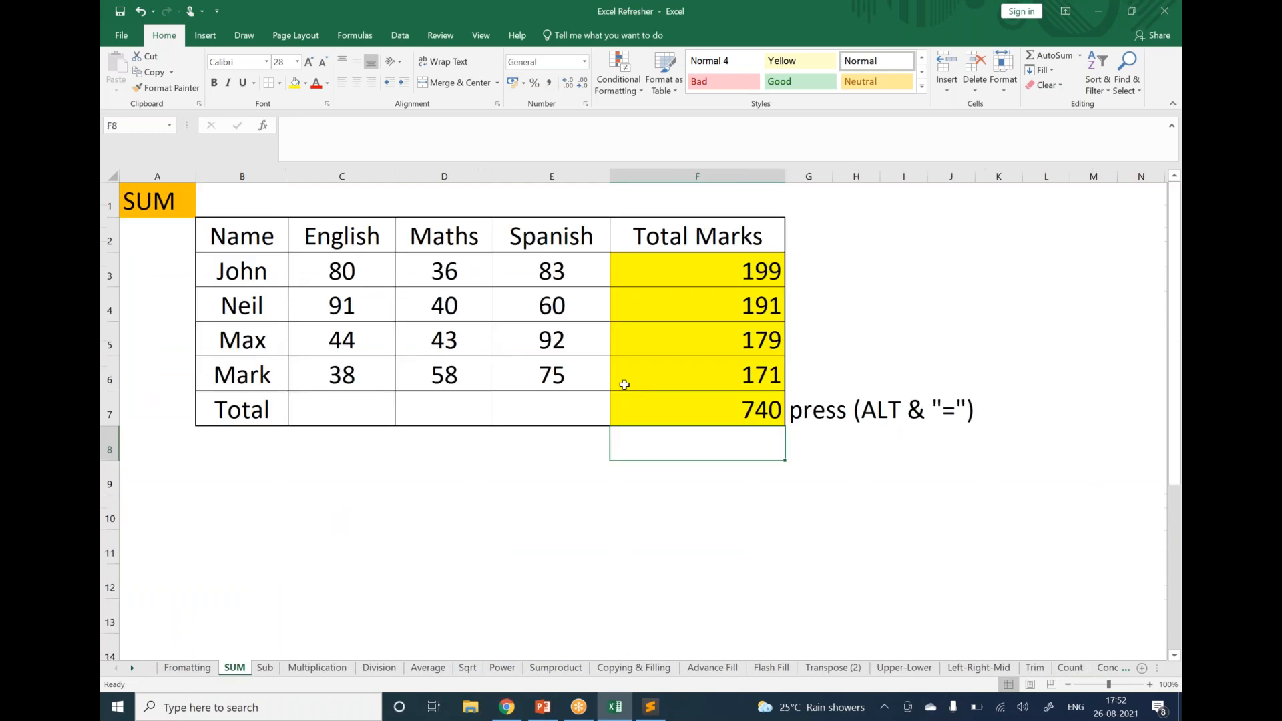
left_click_drag(701, 271, 678, 399)
key("Delete")
Step: Calculate the first student's total marks with =SUM(C3:E3) in F3 and fill the formula down to F6
left_click(726, 266)
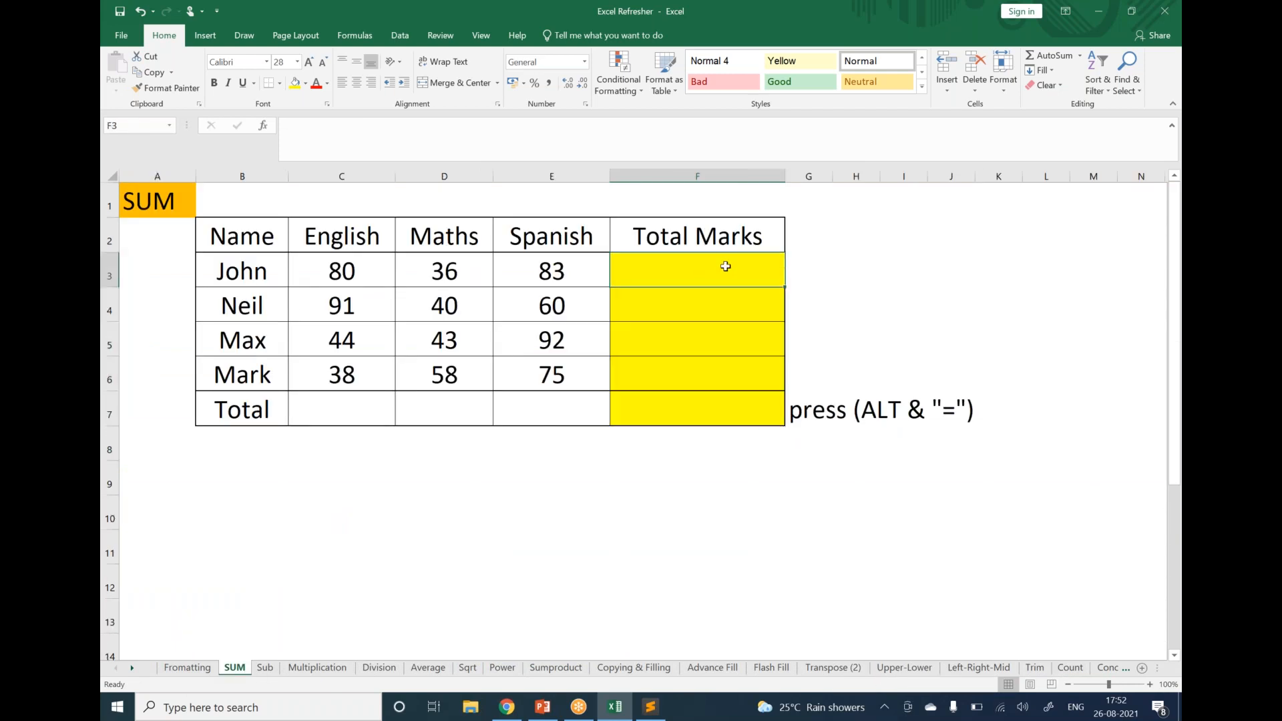
type("=sum")
key("Tab")
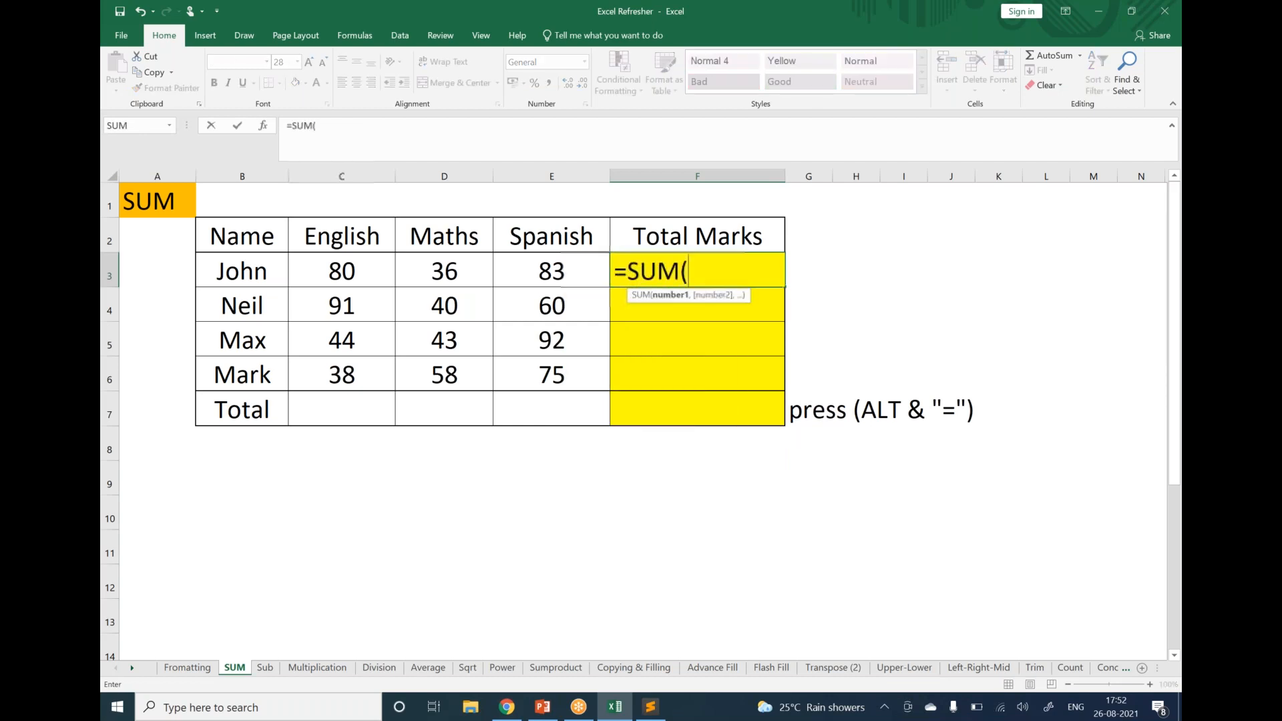
left_click_drag(372, 284, 588, 268)
key("Return")
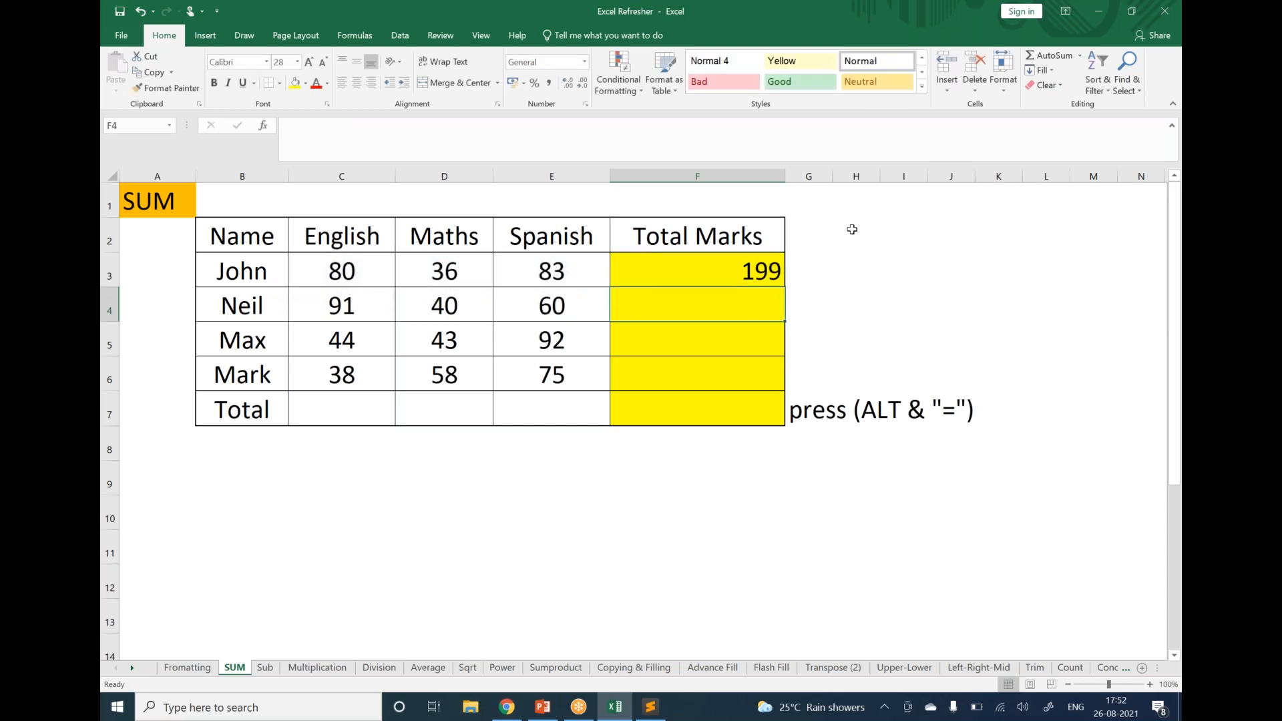
left_click(779, 269)
left_click_drag(786, 287, 777, 379)
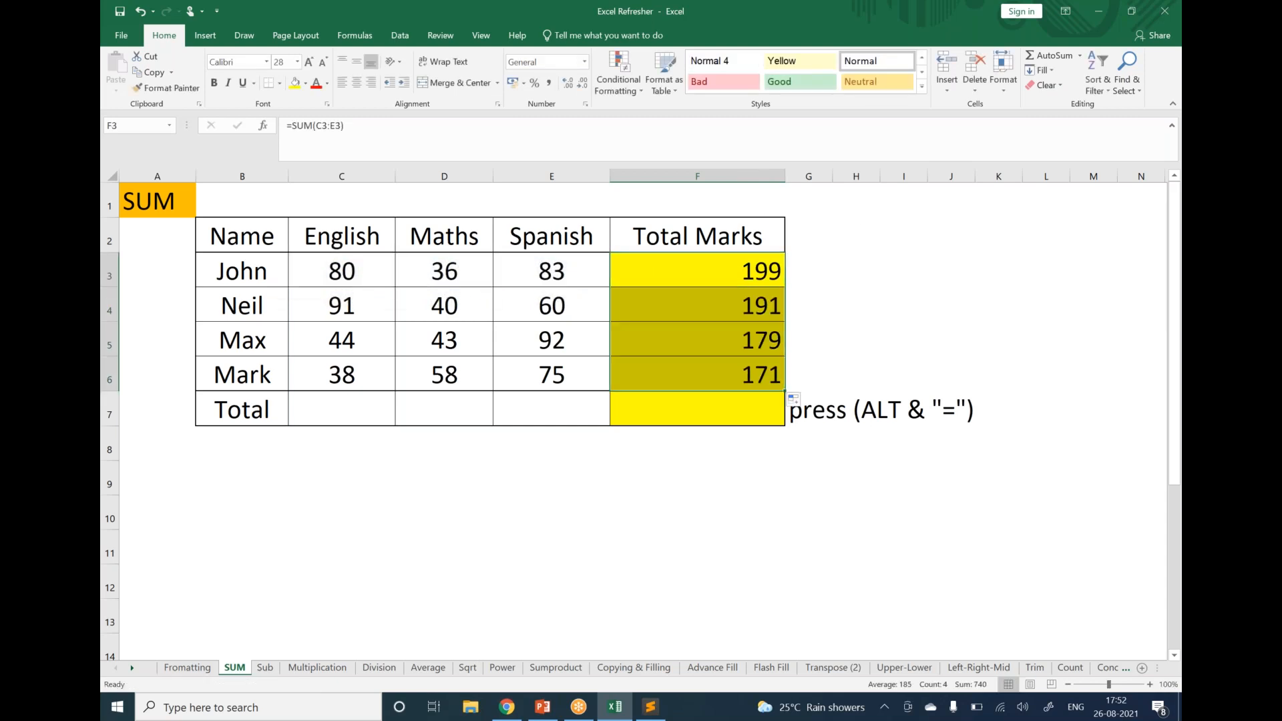
Step: Point out the marks in rows 4 and 5, and the revenue and expense figures B5:C10 on the Refrencing sheet
left_click_drag(360, 309, 534, 308)
left_click_drag(325, 342, 584, 348)
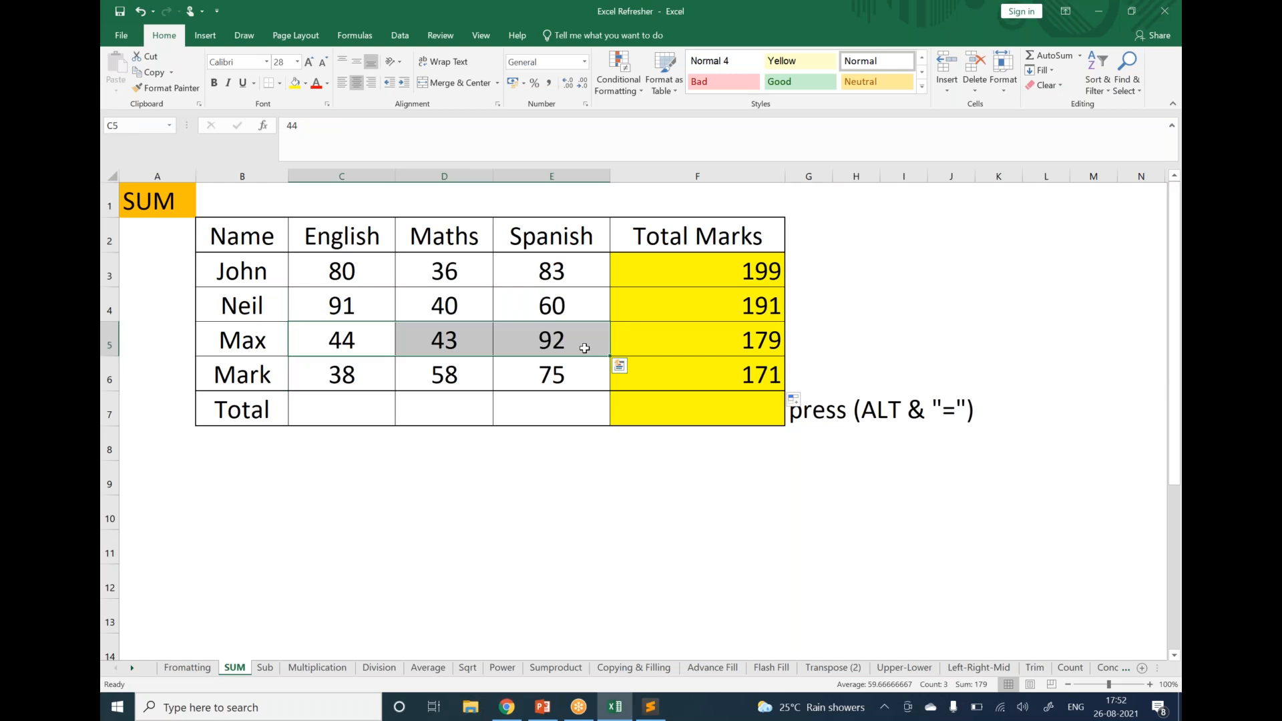
left_click(1105, 668)
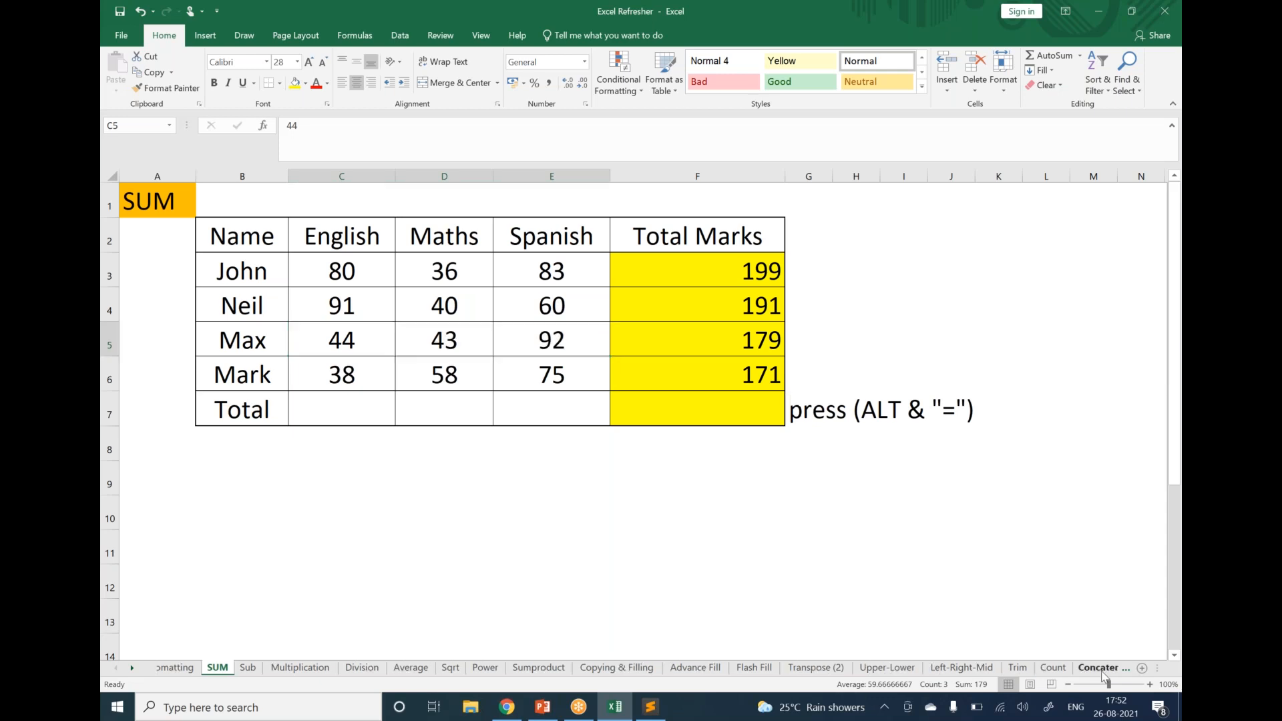
left_click(1103, 670)
left_click(1110, 670)
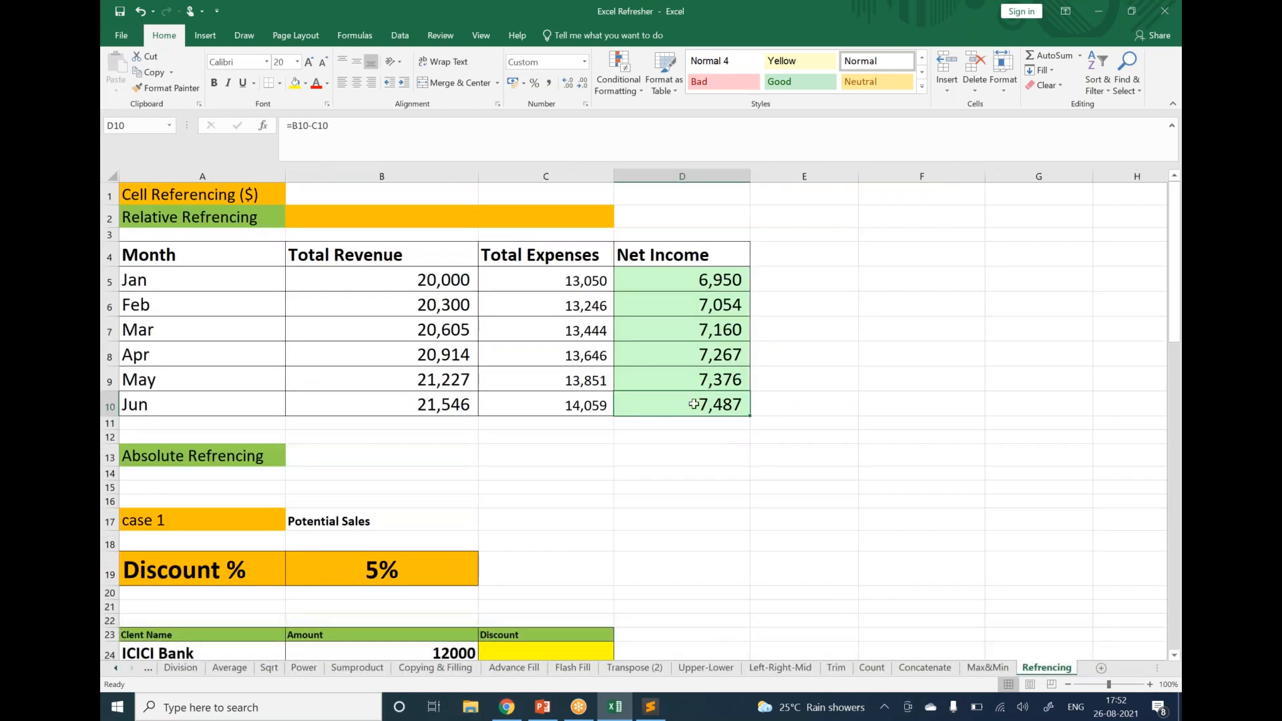
left_click_drag(439, 282, 520, 399)
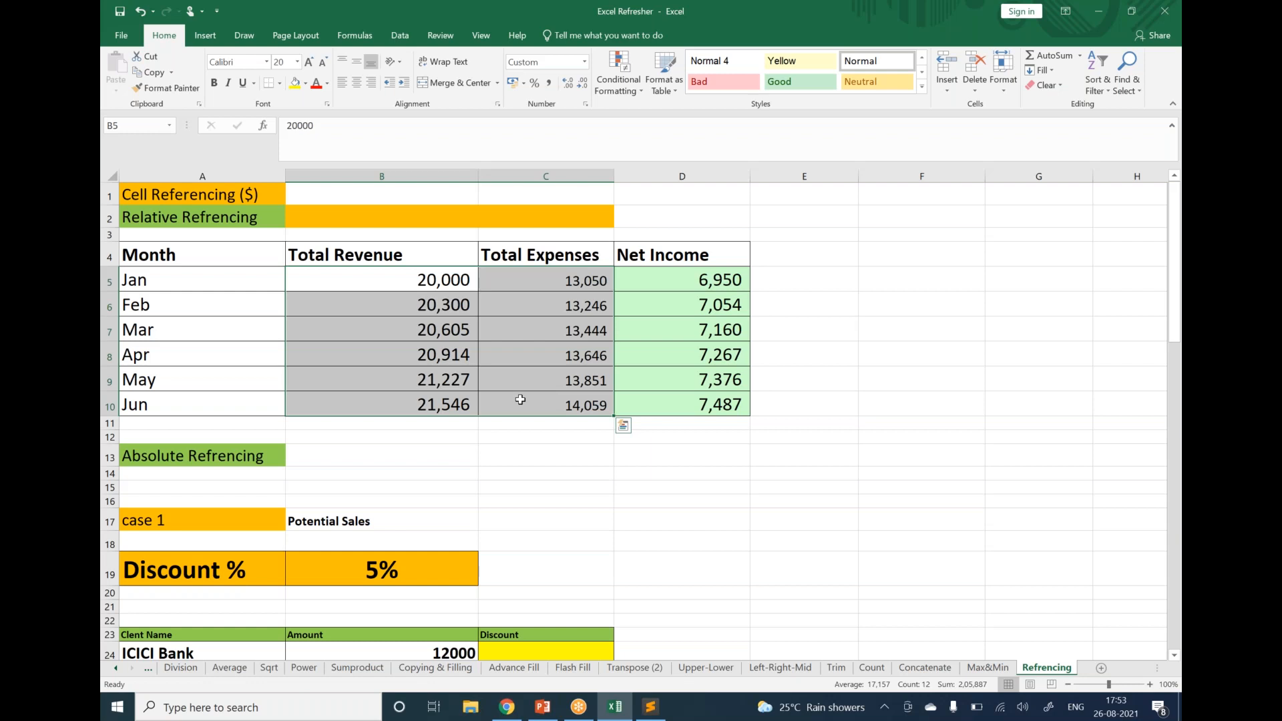
Step: Add the notes "1 teacher" in D17 and "100 students" in D18 beside the Absolute Refrencing case 1
scroll(520, 399, "down", 3)
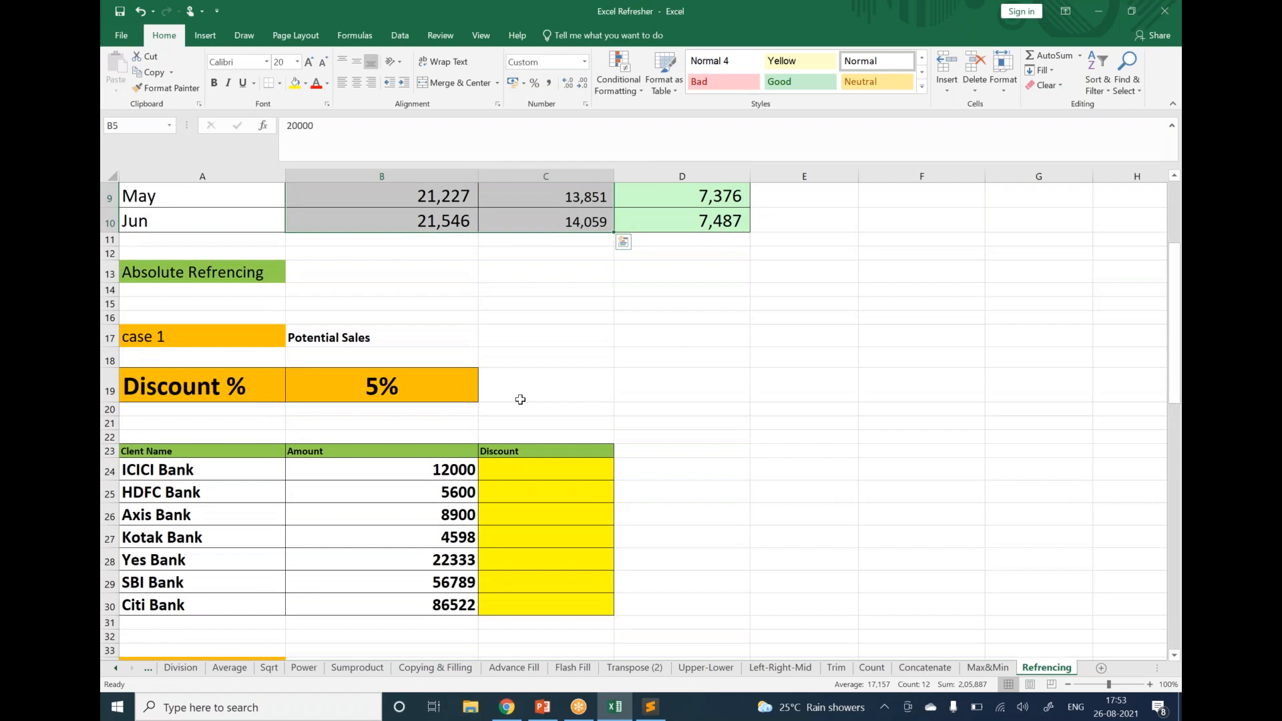
left_click(687, 265)
left_click(684, 332)
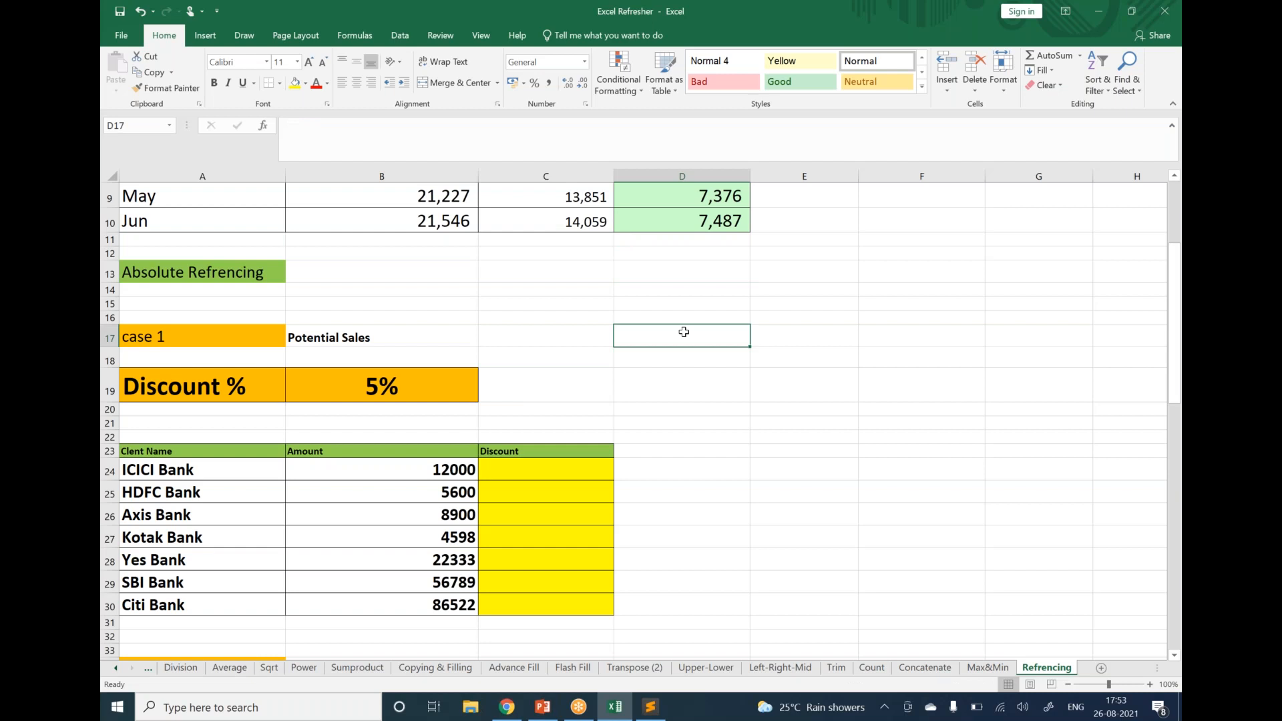
type("1 teacher")
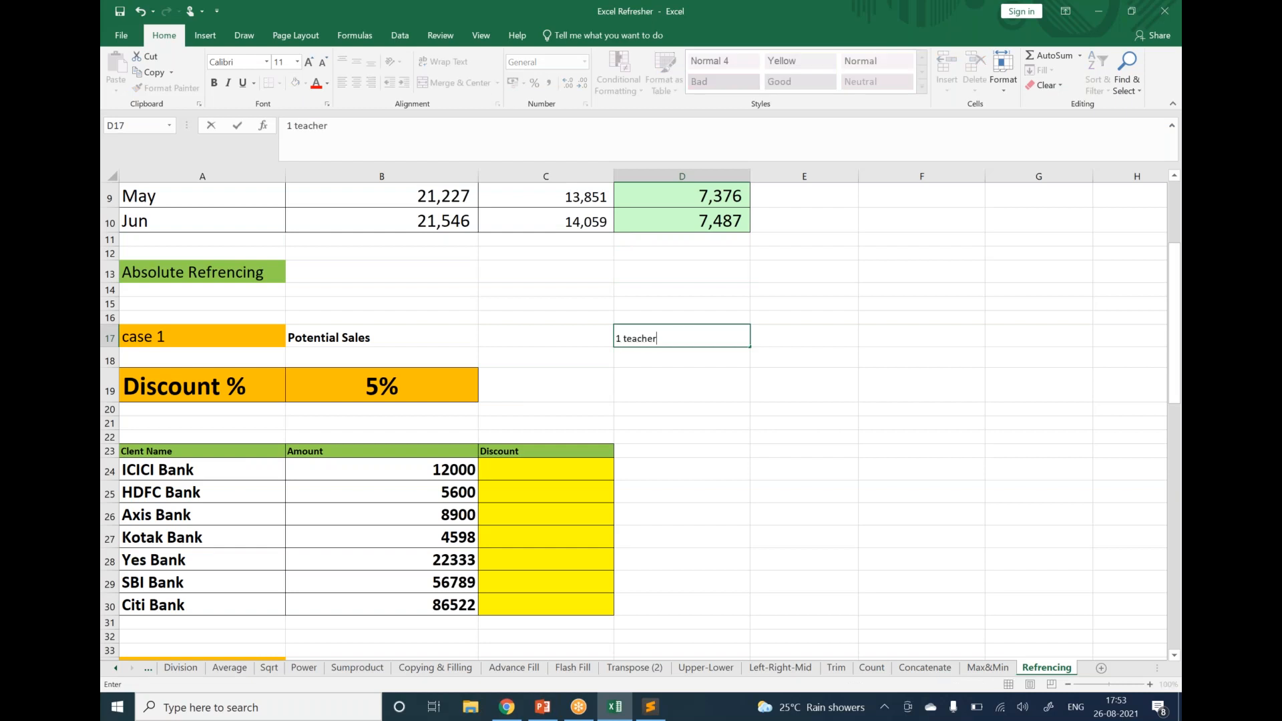
key("Return")
type("100 students")
key("Return")
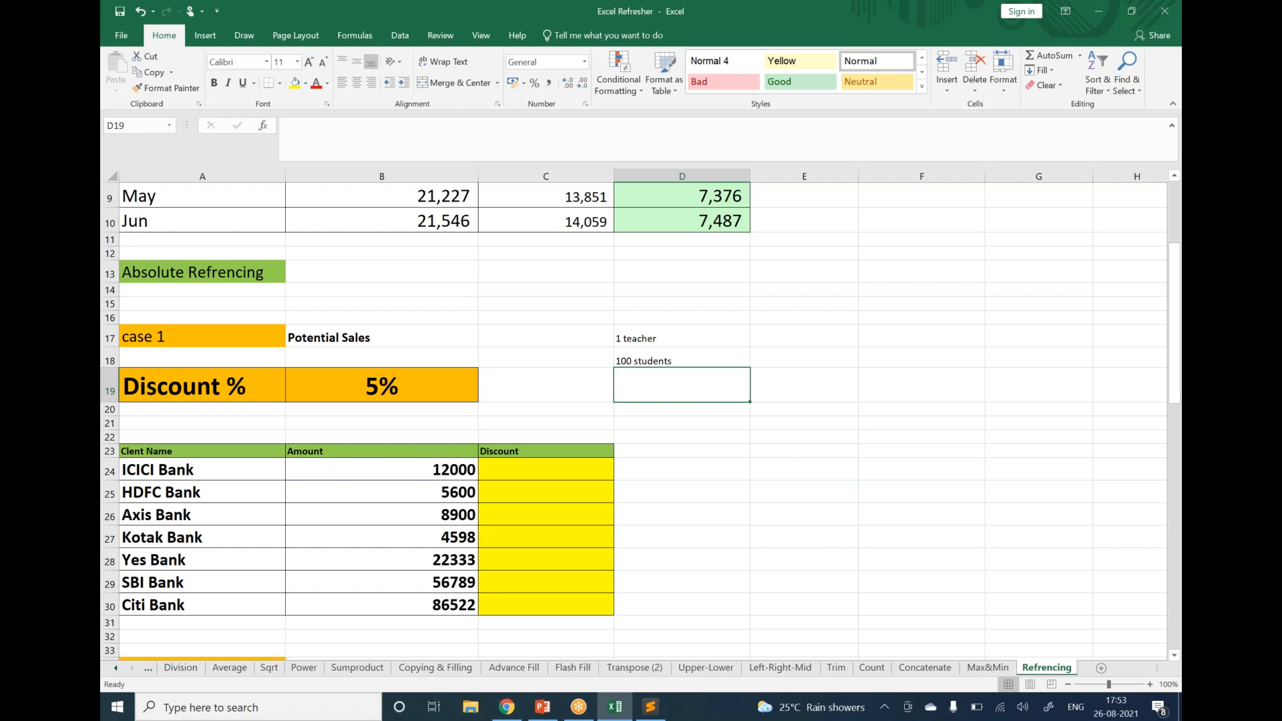
Step: Examine the Absolute Refrencing case 1 table, relating the client amounts in B24:B30 to the discount percentage in B19
left_click(198, 269)
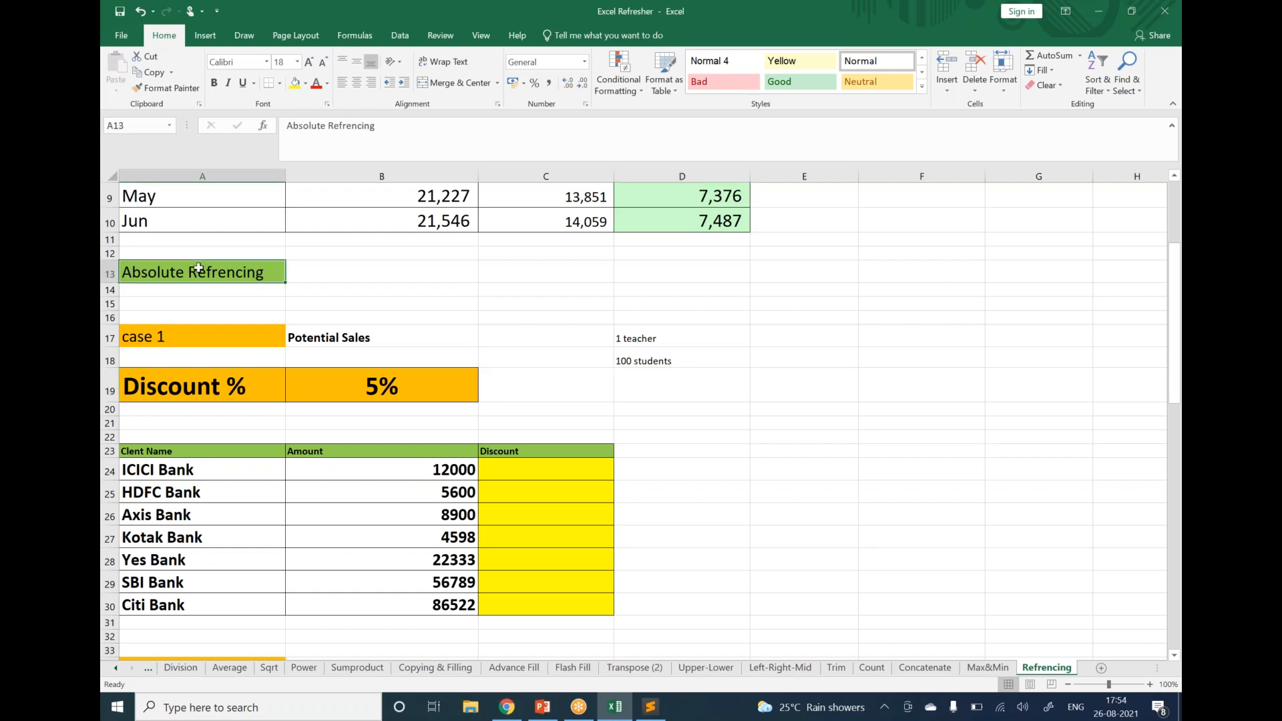
scroll(198, 269, "down", 1)
left_click(164, 419)
left_click(295, 421)
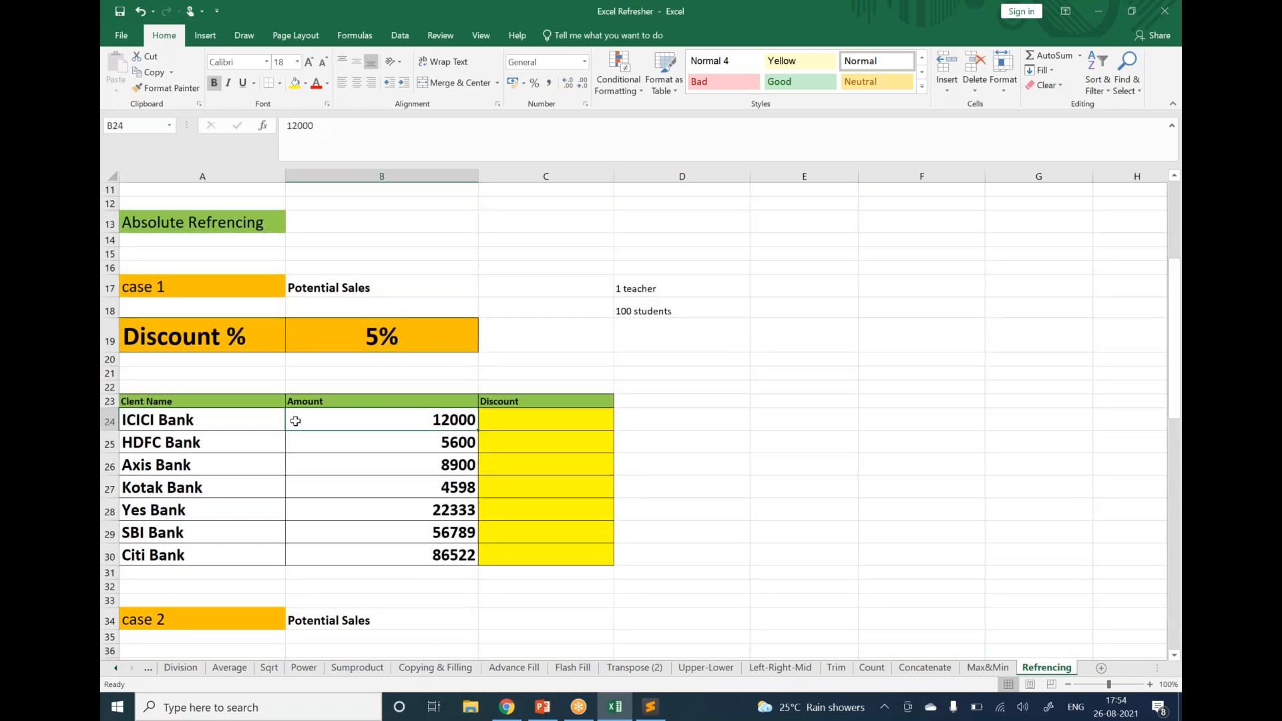
left_click(379, 344)
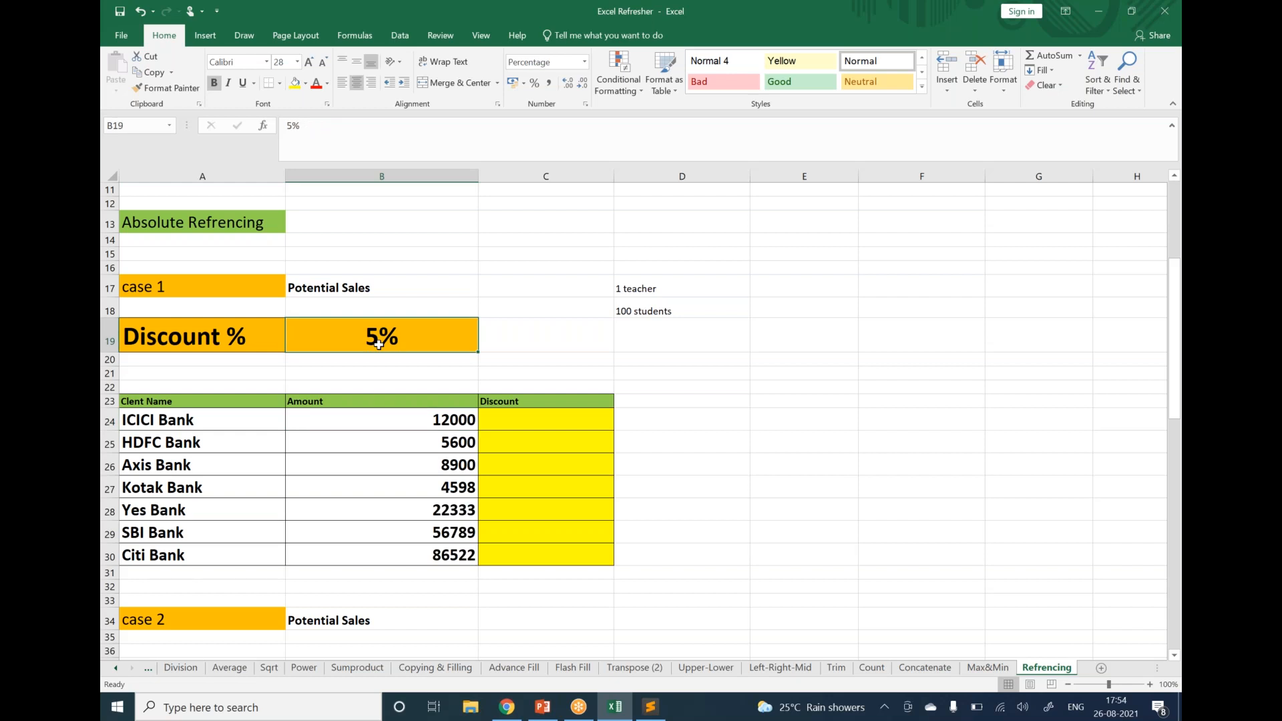
left_click(335, 459)
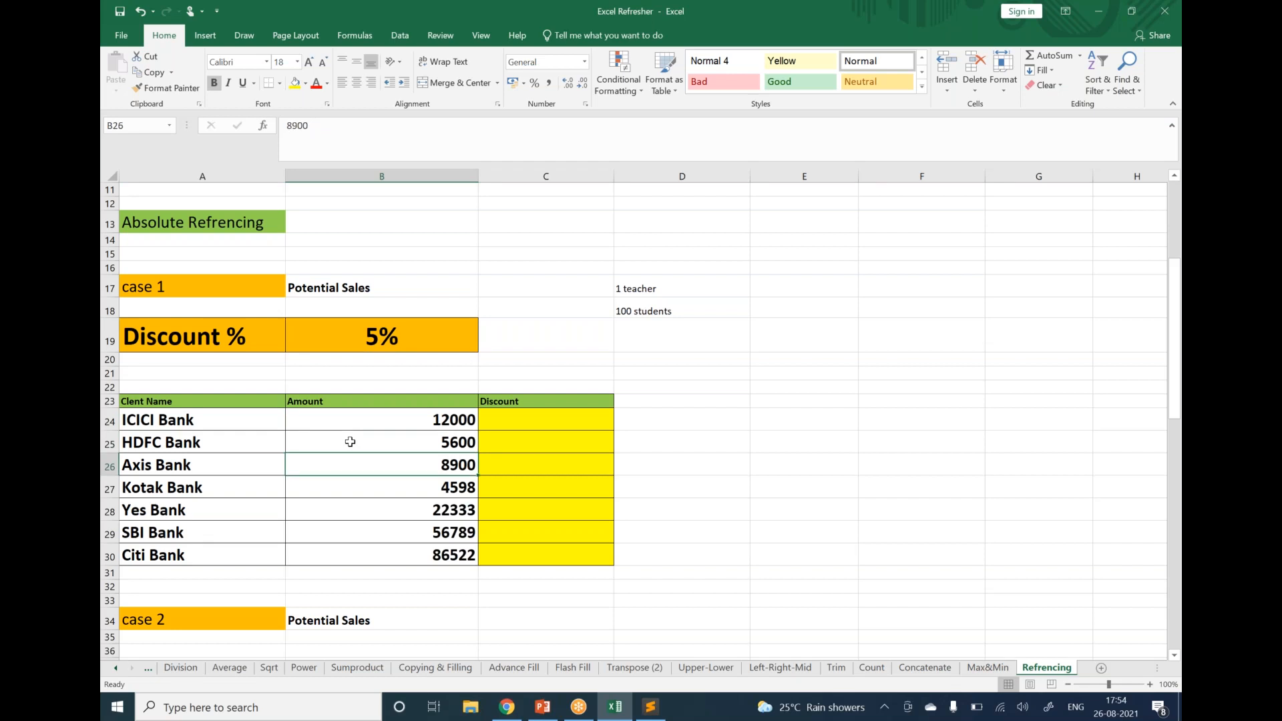
left_click_drag(410, 415, 400, 547)
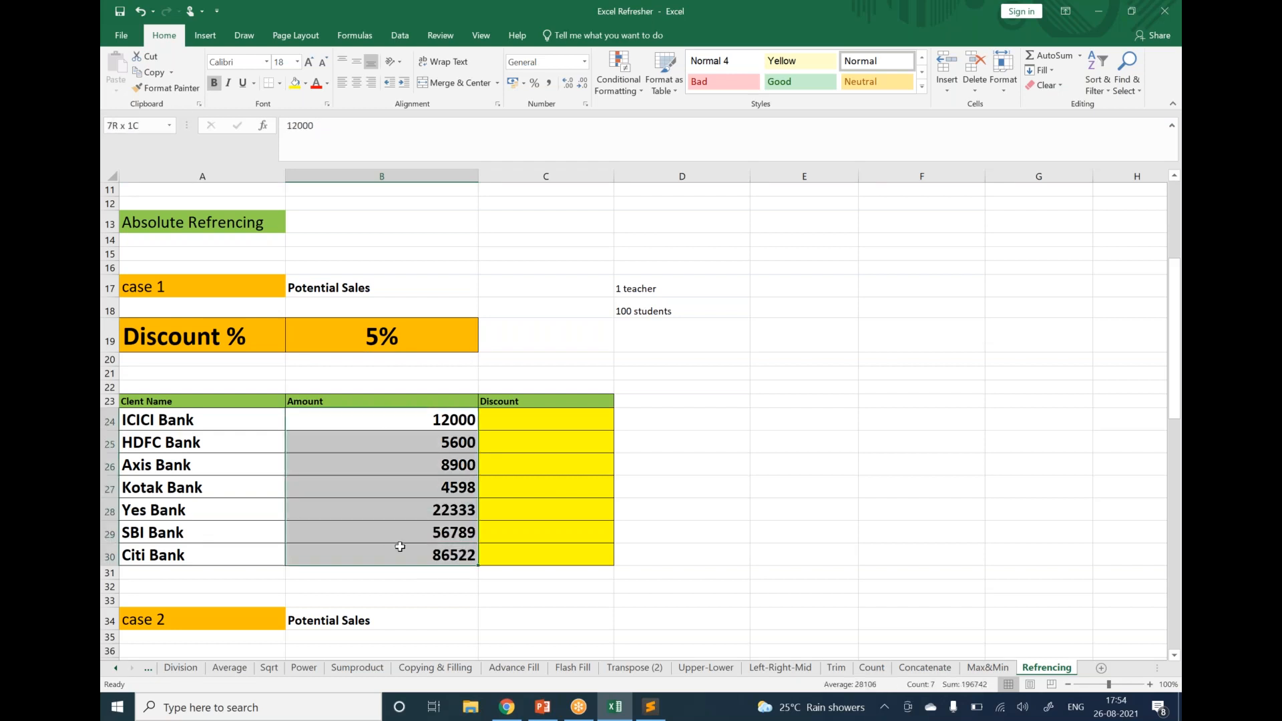
left_click(430, 345)
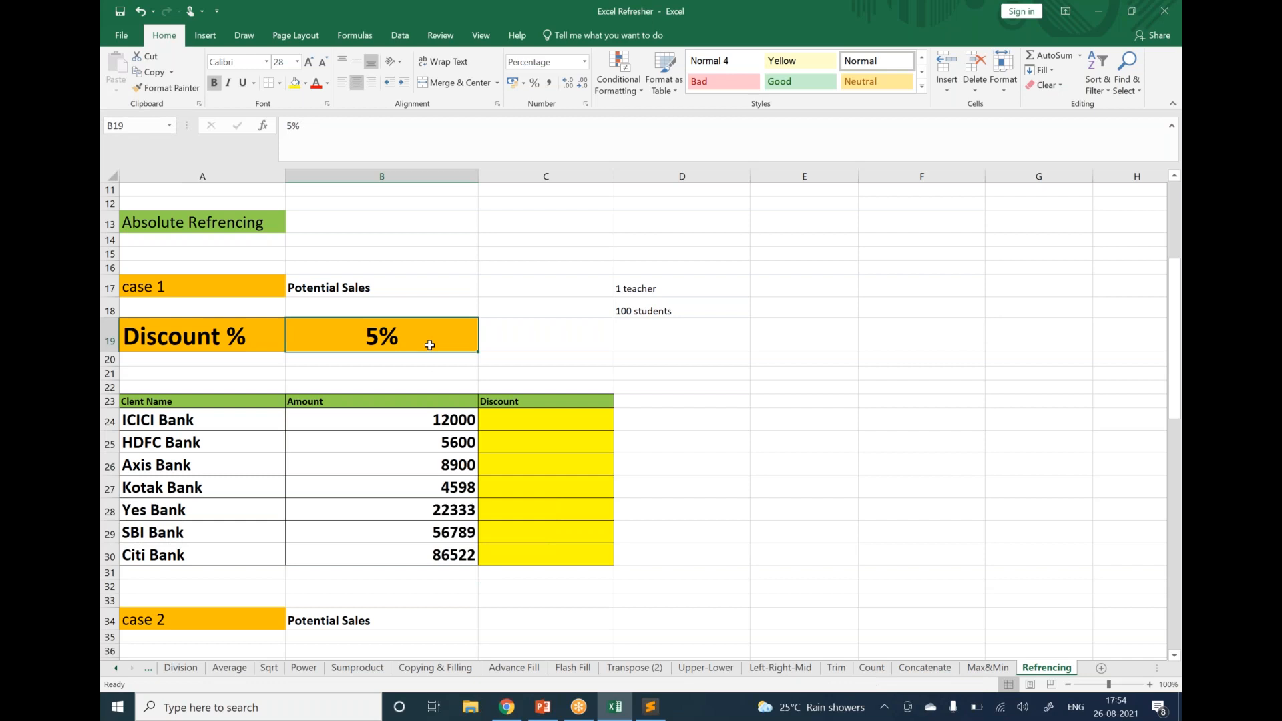
Step: Calculate the ICICI Bank discount in C24 with =B24*B19
left_click(531, 422)
type("=")
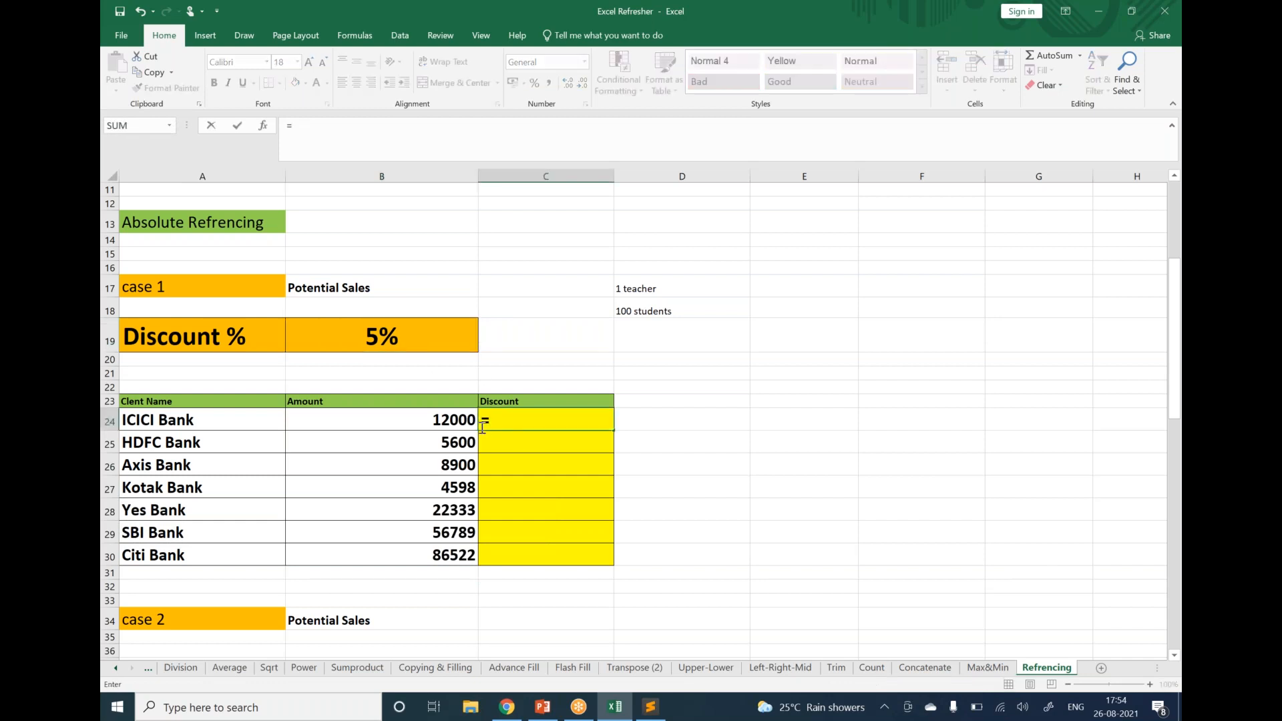
left_click(467, 420)
type("*")
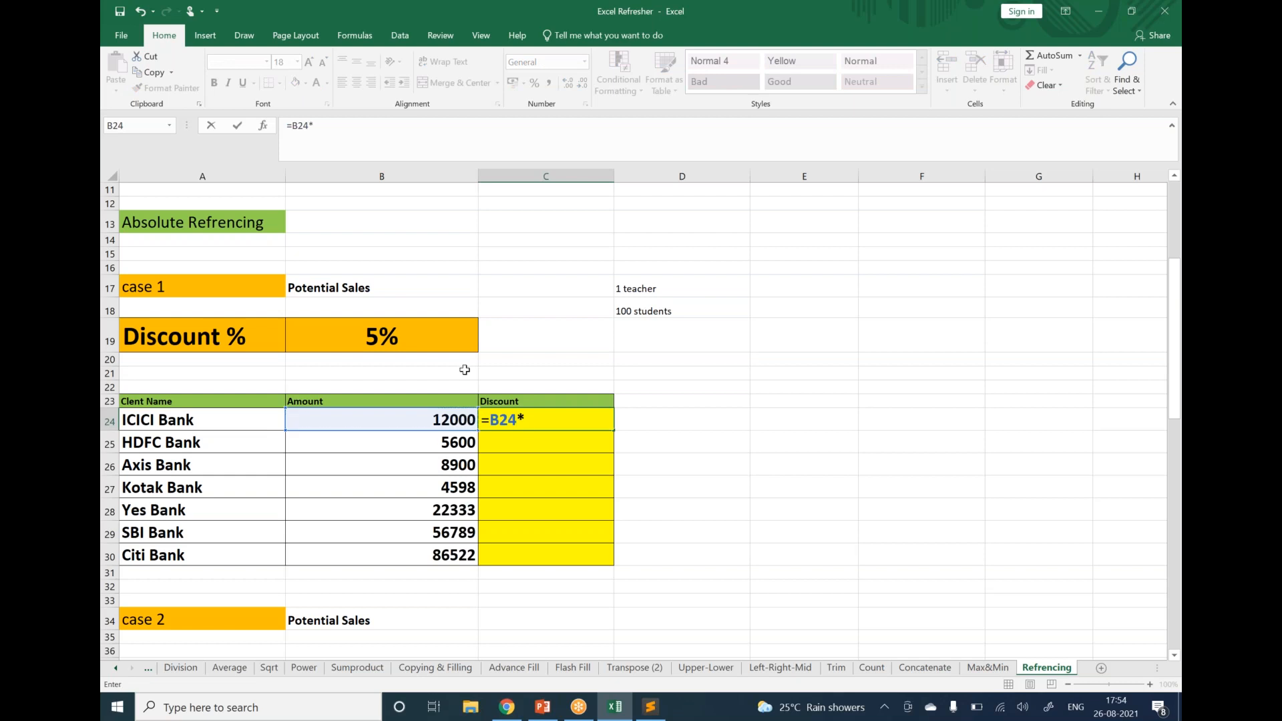
left_click(449, 342)
key("Return")
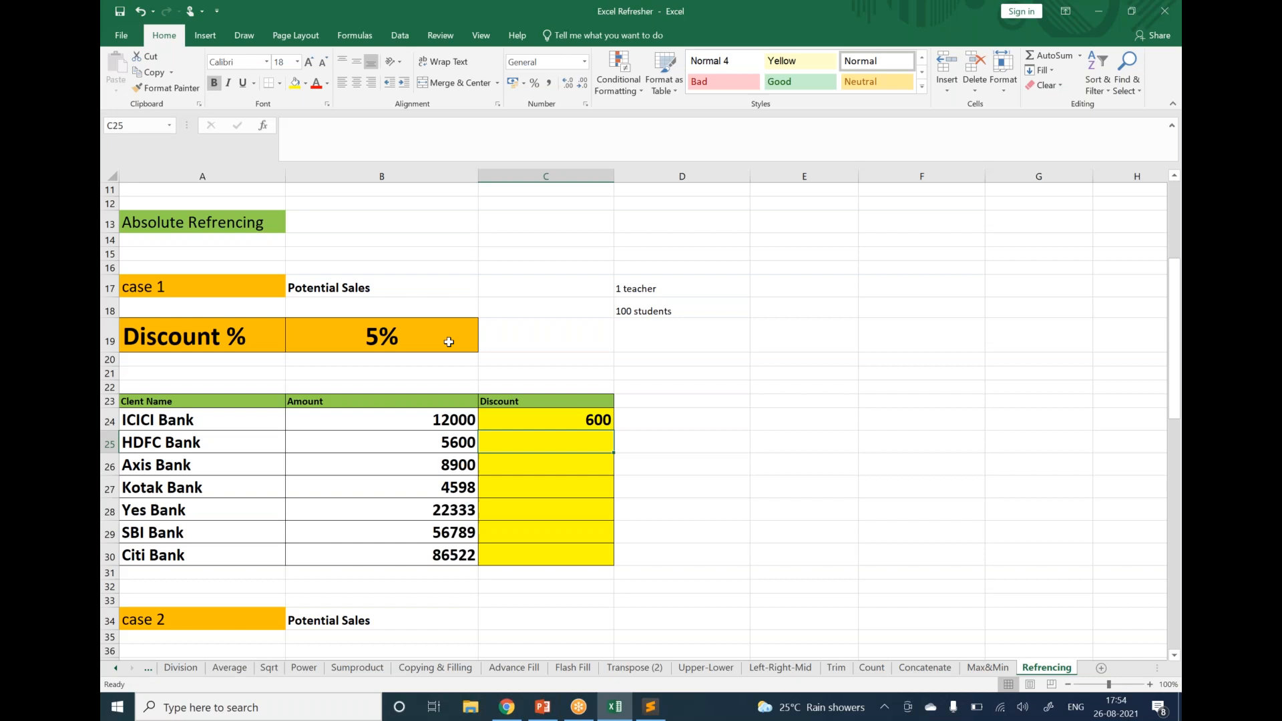
Step: Calculate the HDFC Bank and Axis Bank discounts individually with =B25*B19 in C25 and =B26*B19 in C26
type("=")
left_click(442, 448)
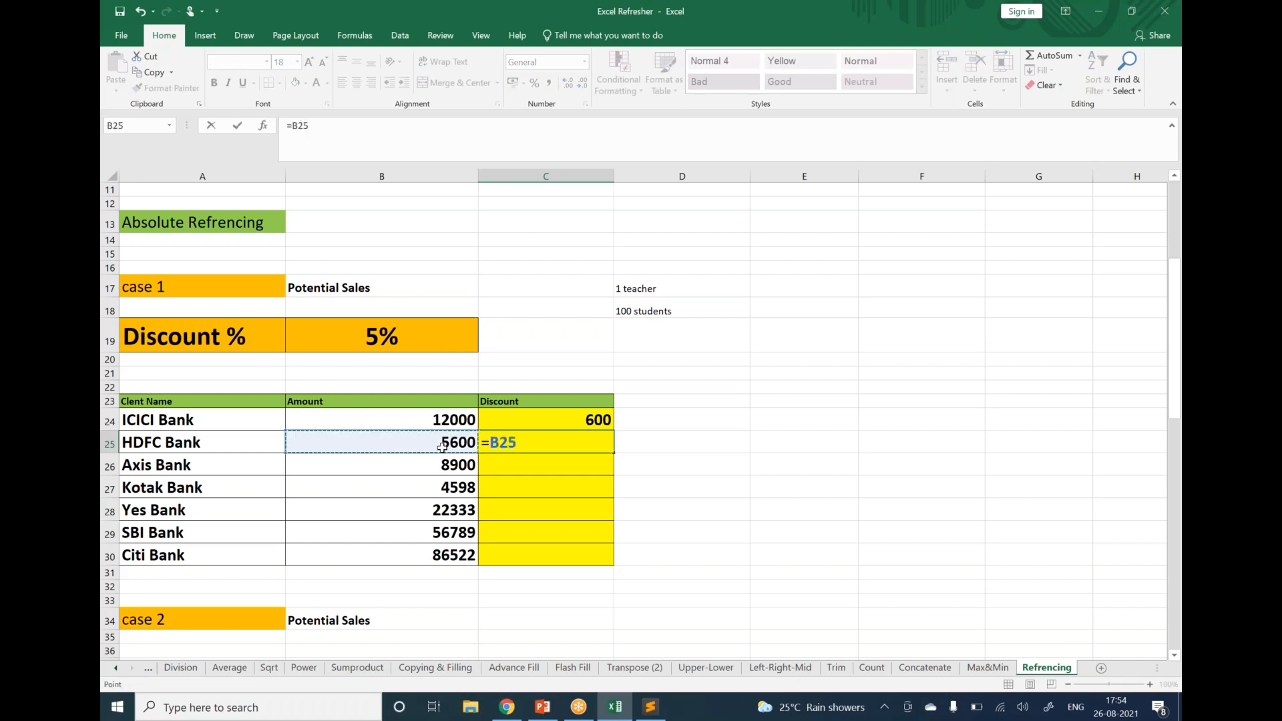
type("*")
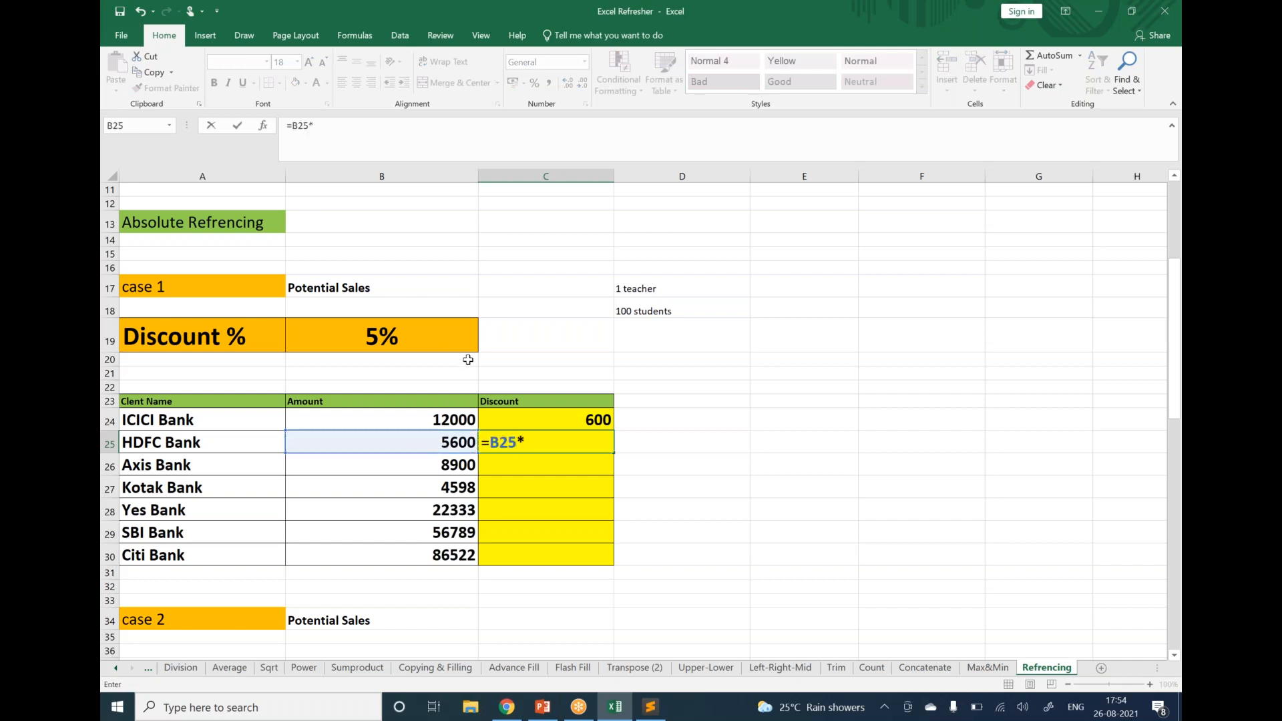
left_click(450, 341)
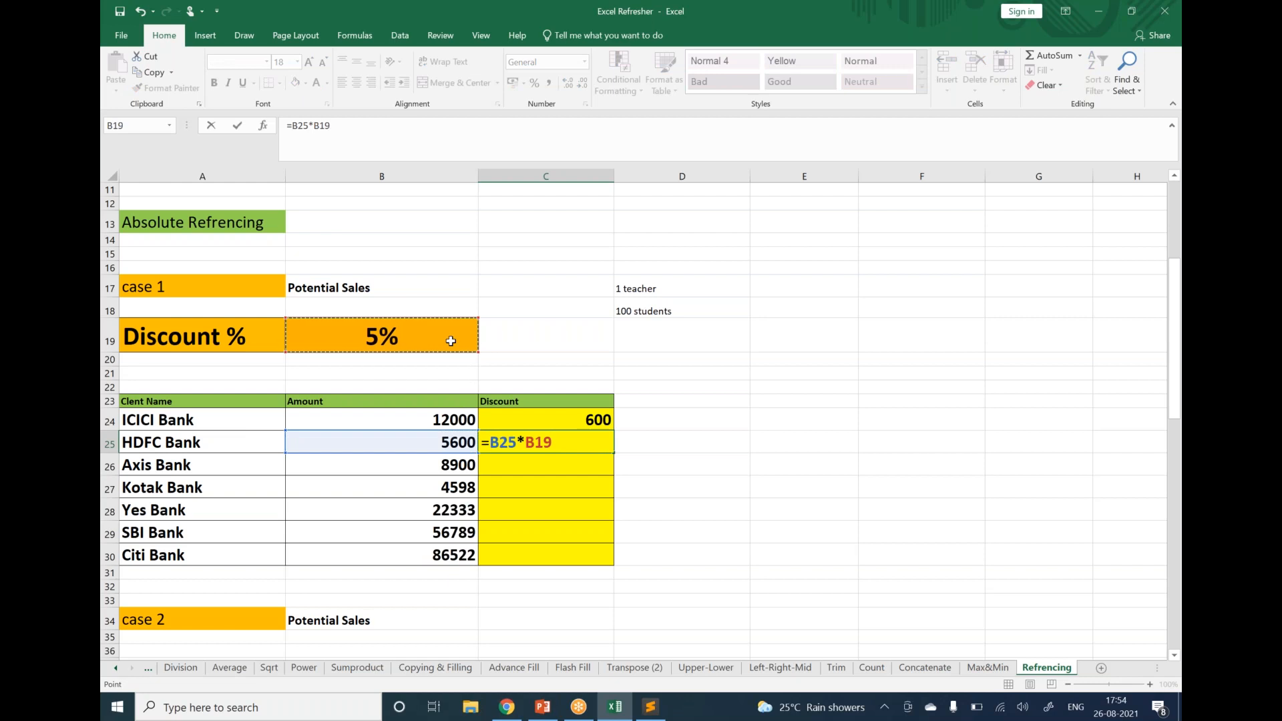
key("Return")
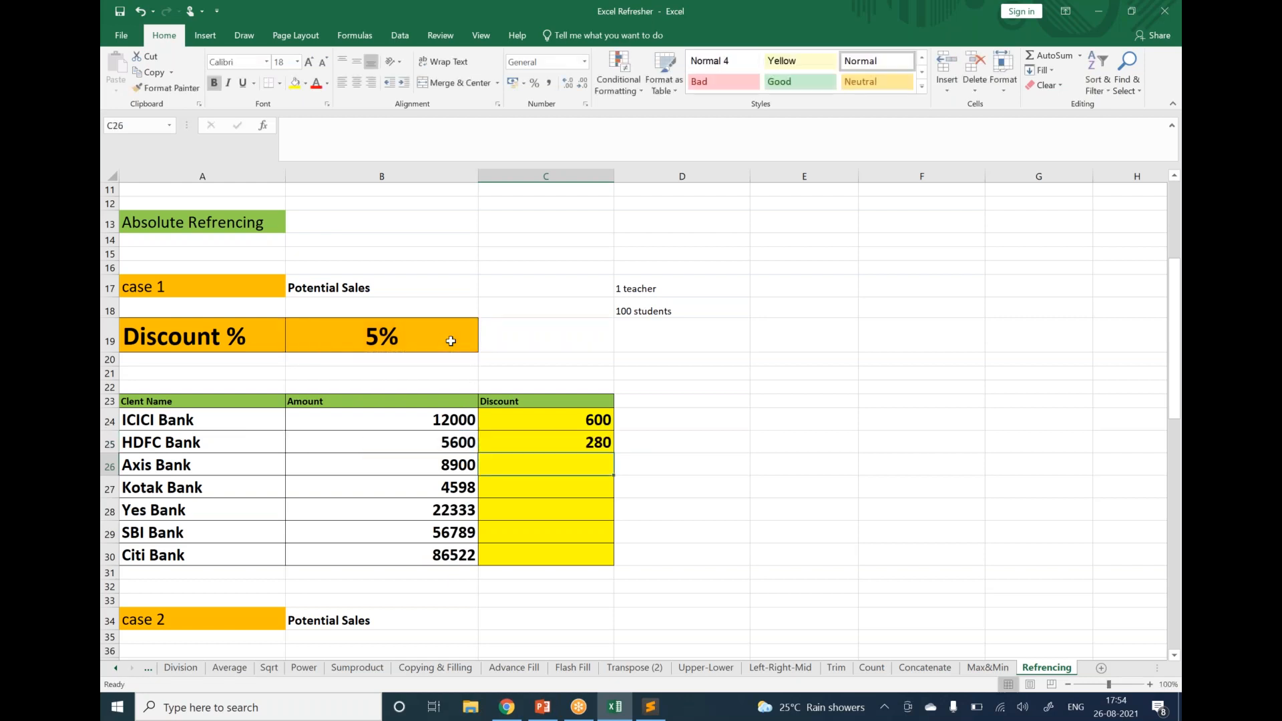
type("=")
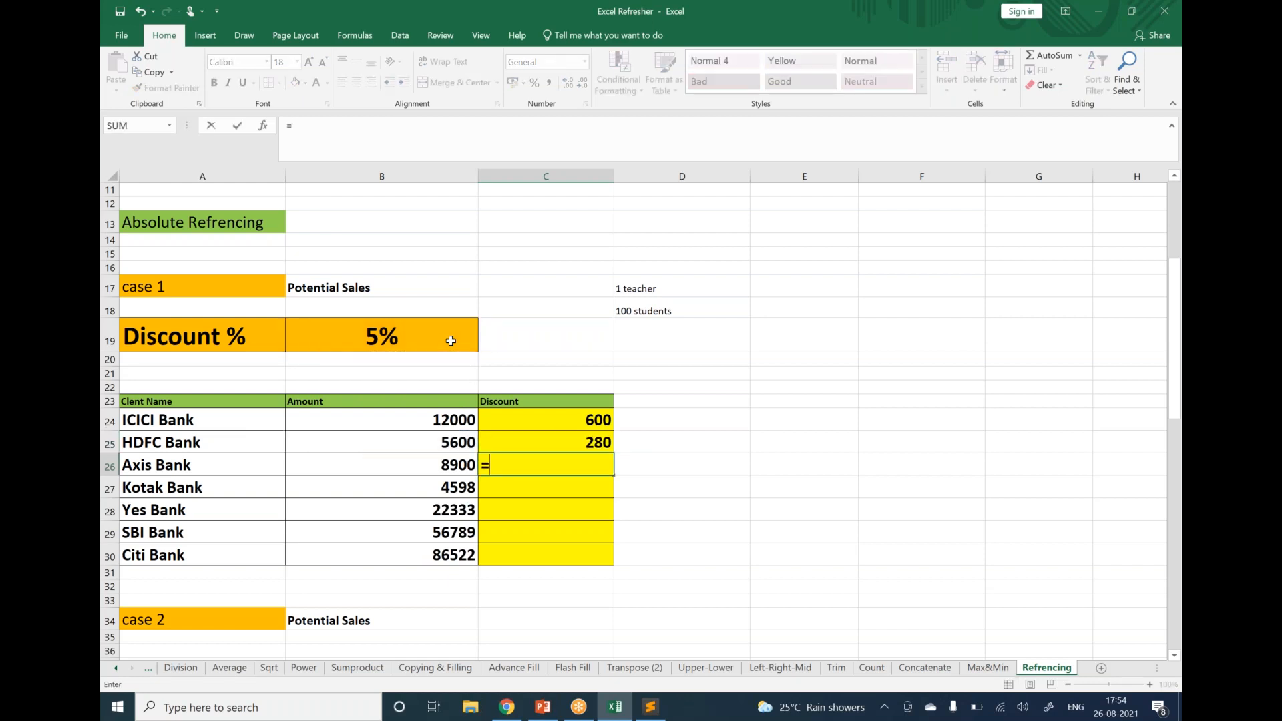
left_click(457, 460)
type("*")
left_click(439, 337)
key("Return")
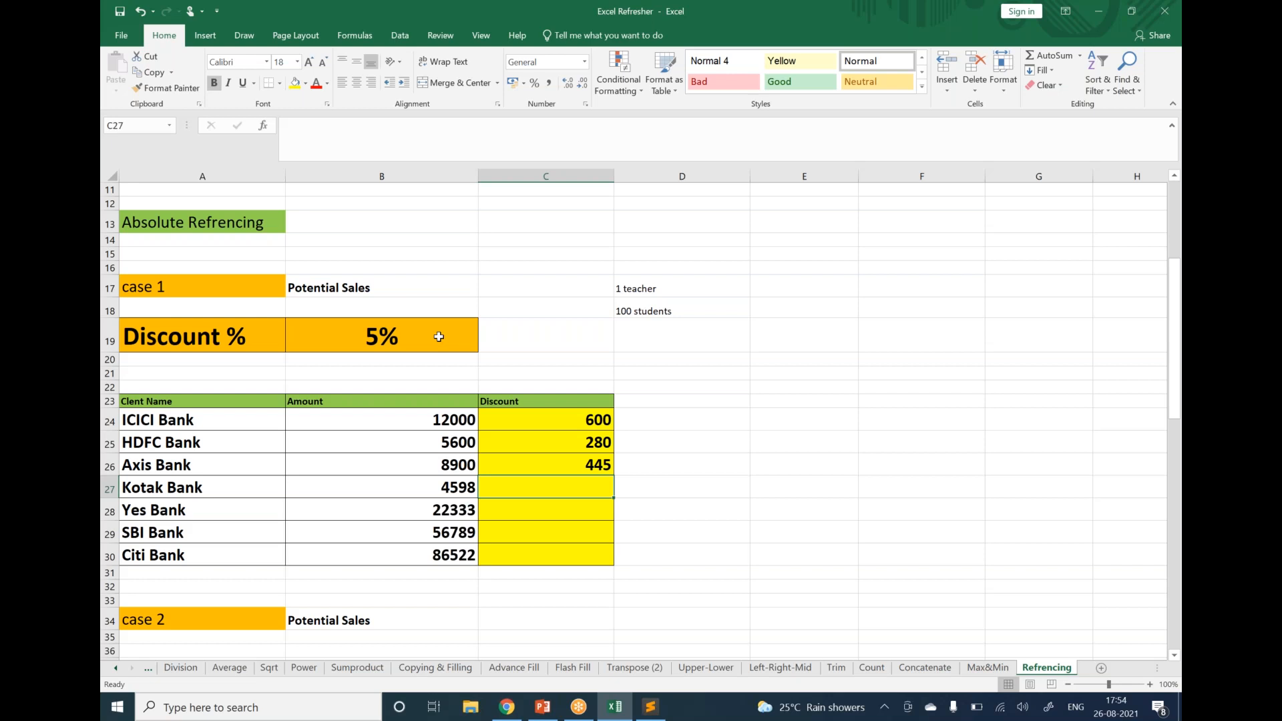
Step: Clear the three discount formulas from C24 to C26
left_click_drag(555, 423, 550, 465)
key("Delete")
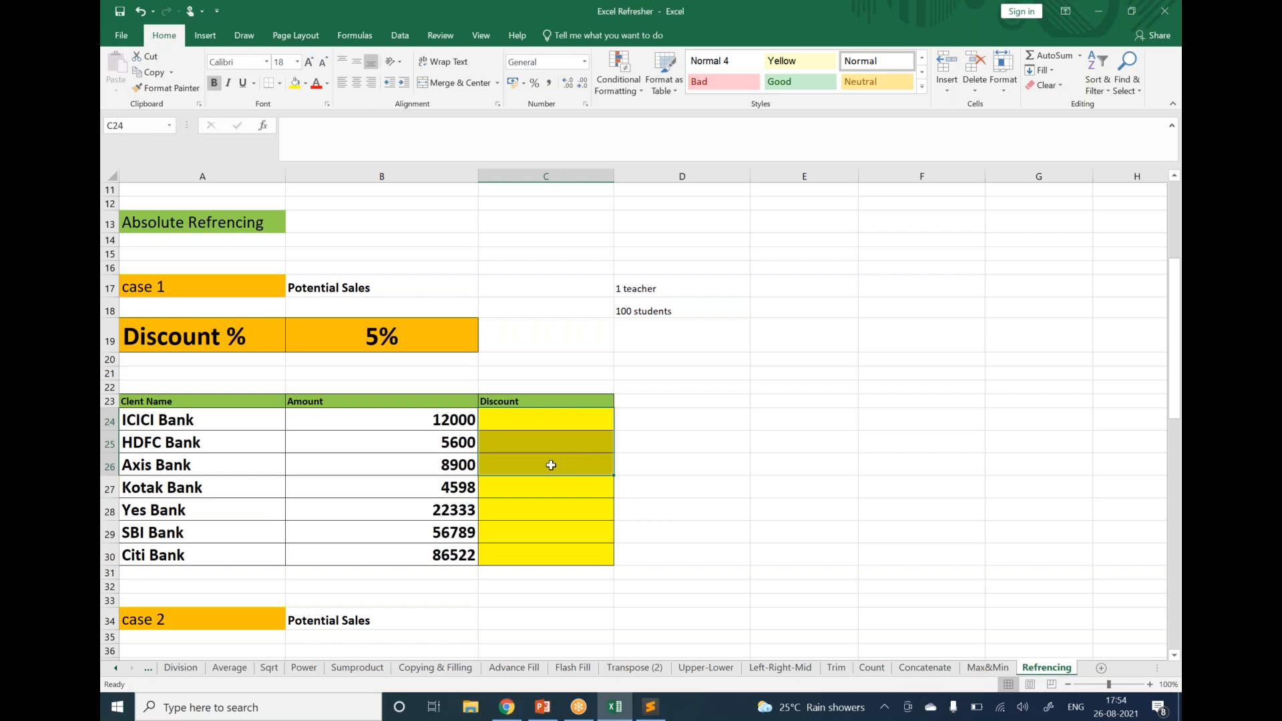
left_click(555, 418)
type("=")
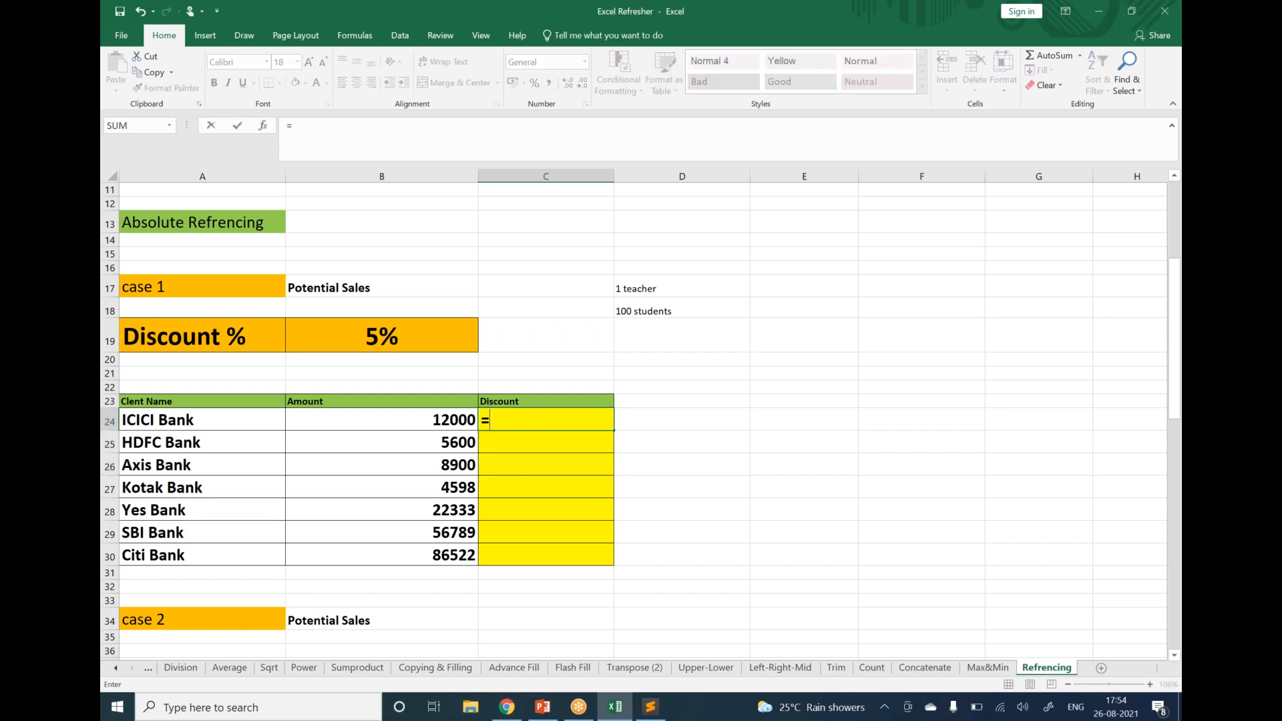
left_click(467, 419)
type("*")
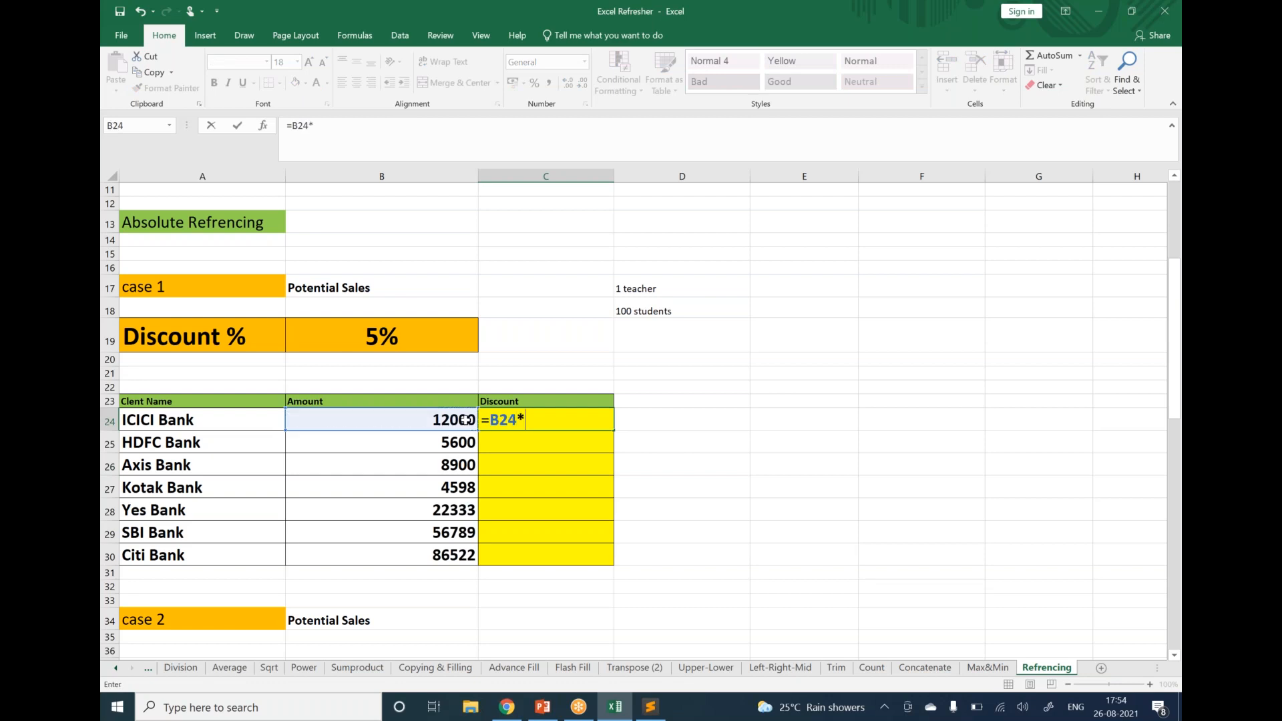
left_click(421, 327)
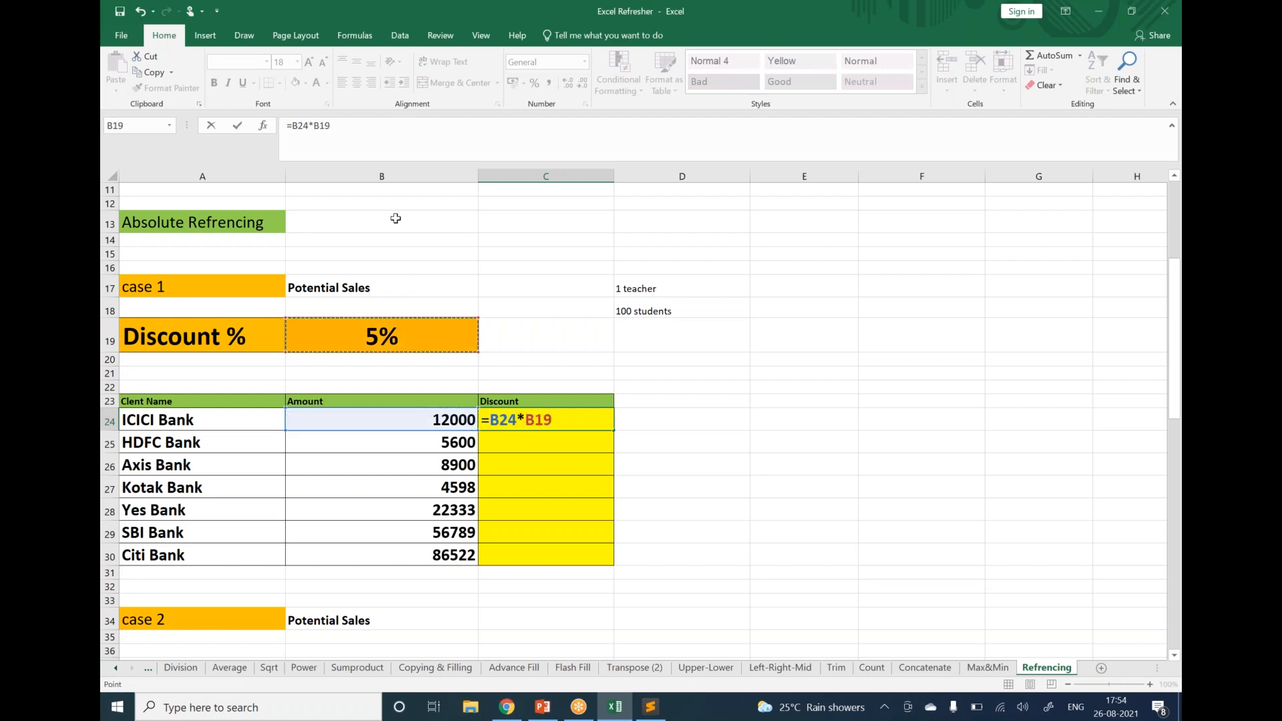
left_click(383, 176)
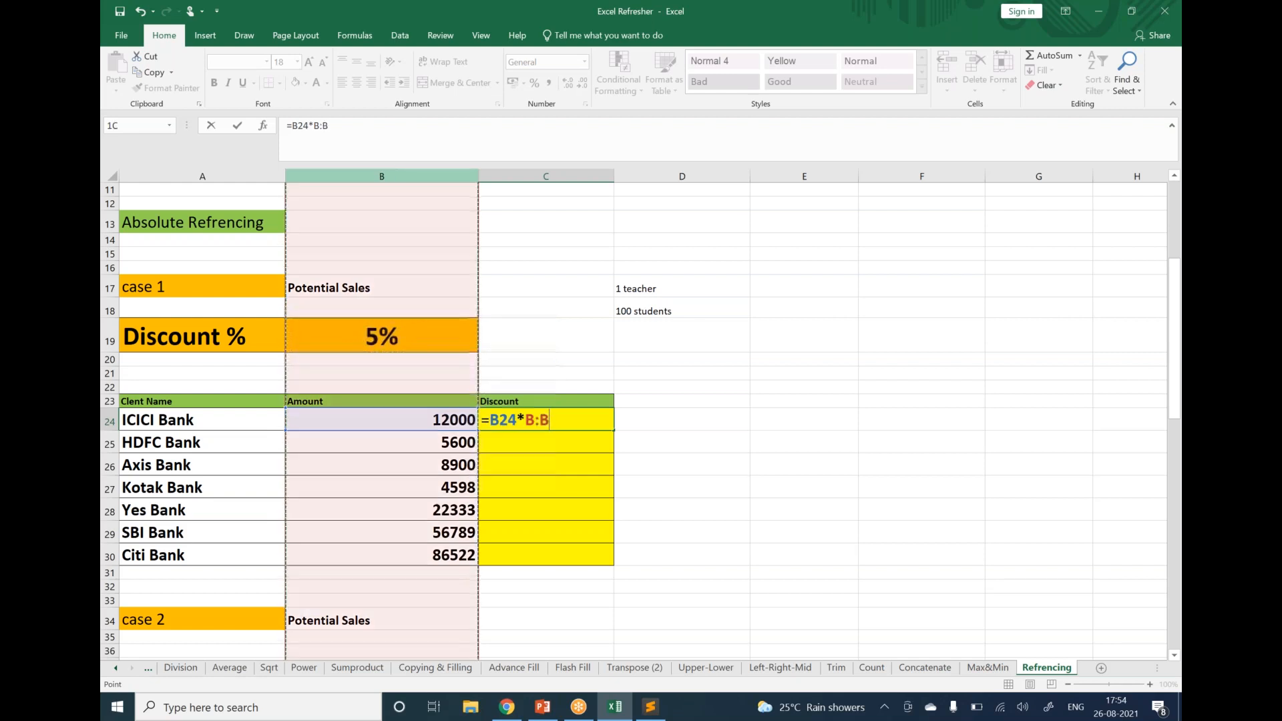
left_click(113, 339)
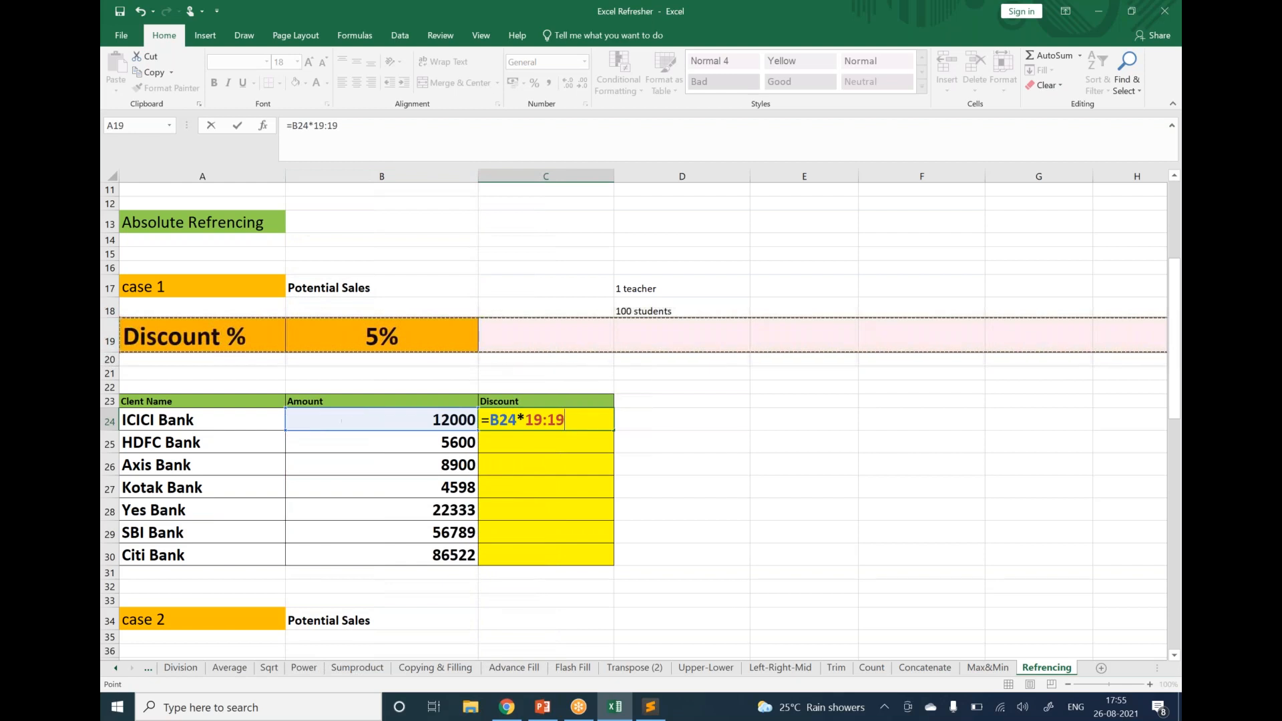
key("Escape")
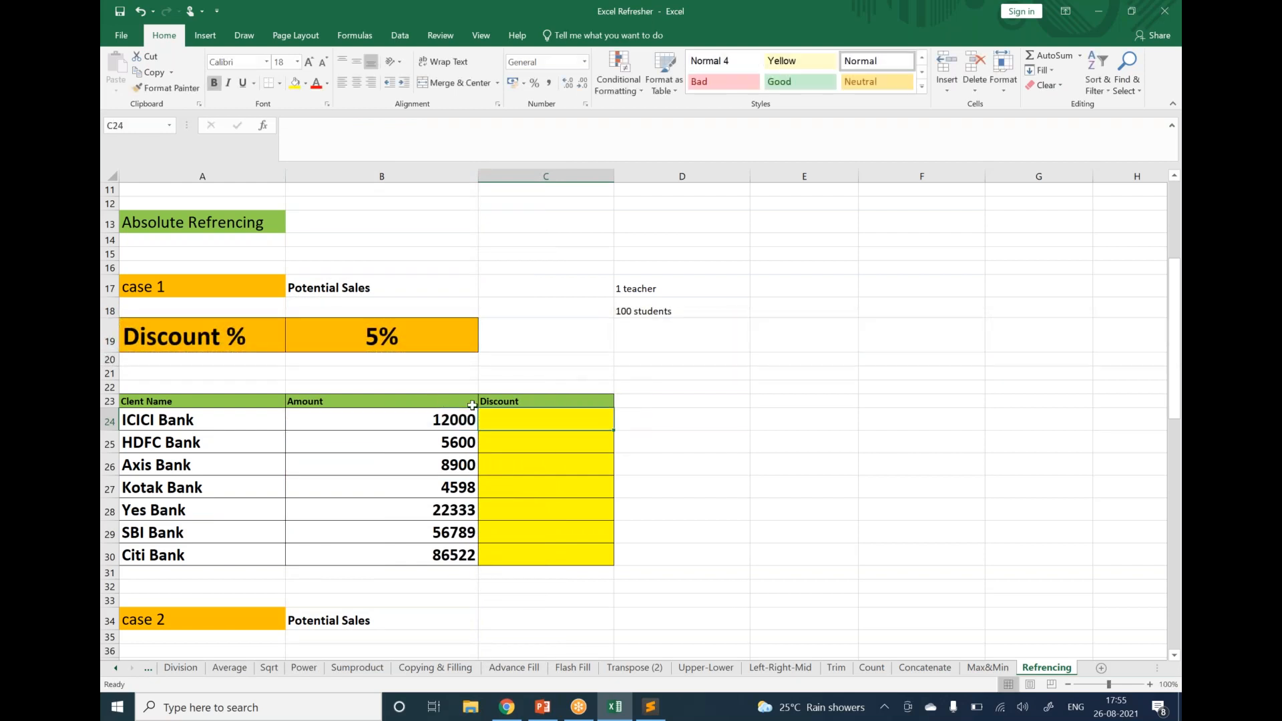
Step: Calculate the ICICI Bank discount in C24 with =B24*$B$19, locking the discount percentage cell as an absolute reference
type("=")
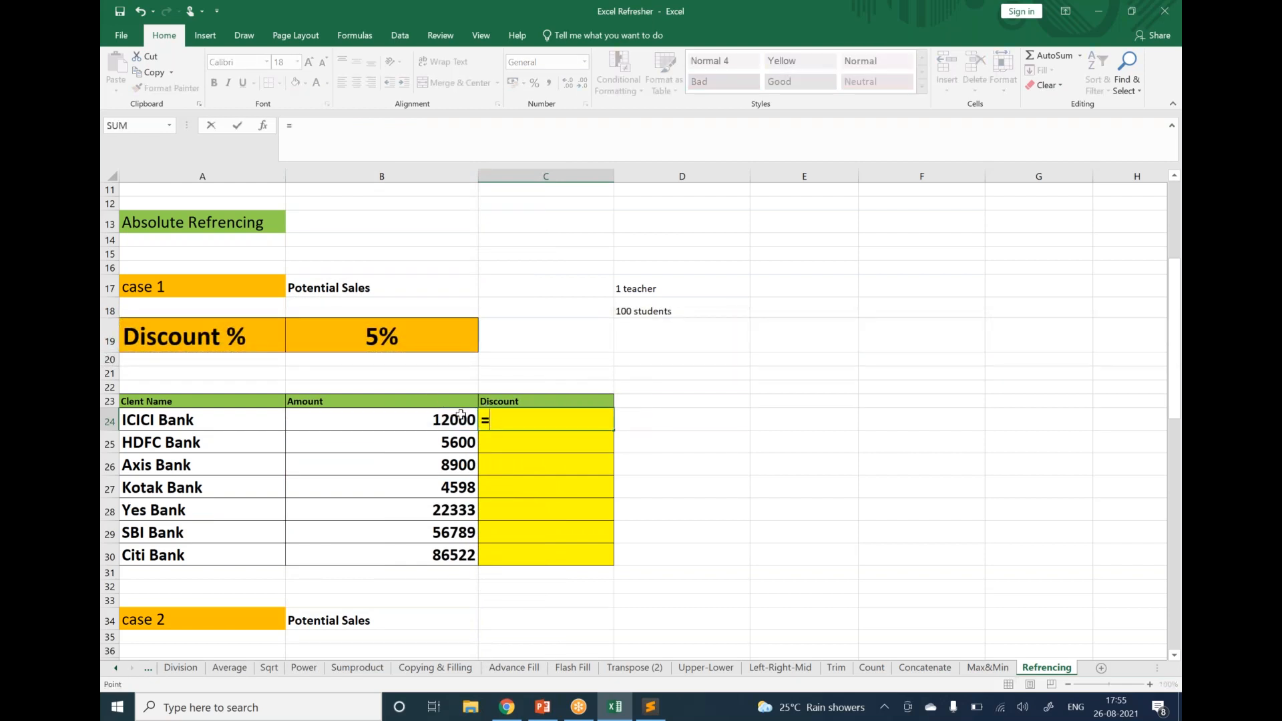
left_click(461, 414)
type("*")
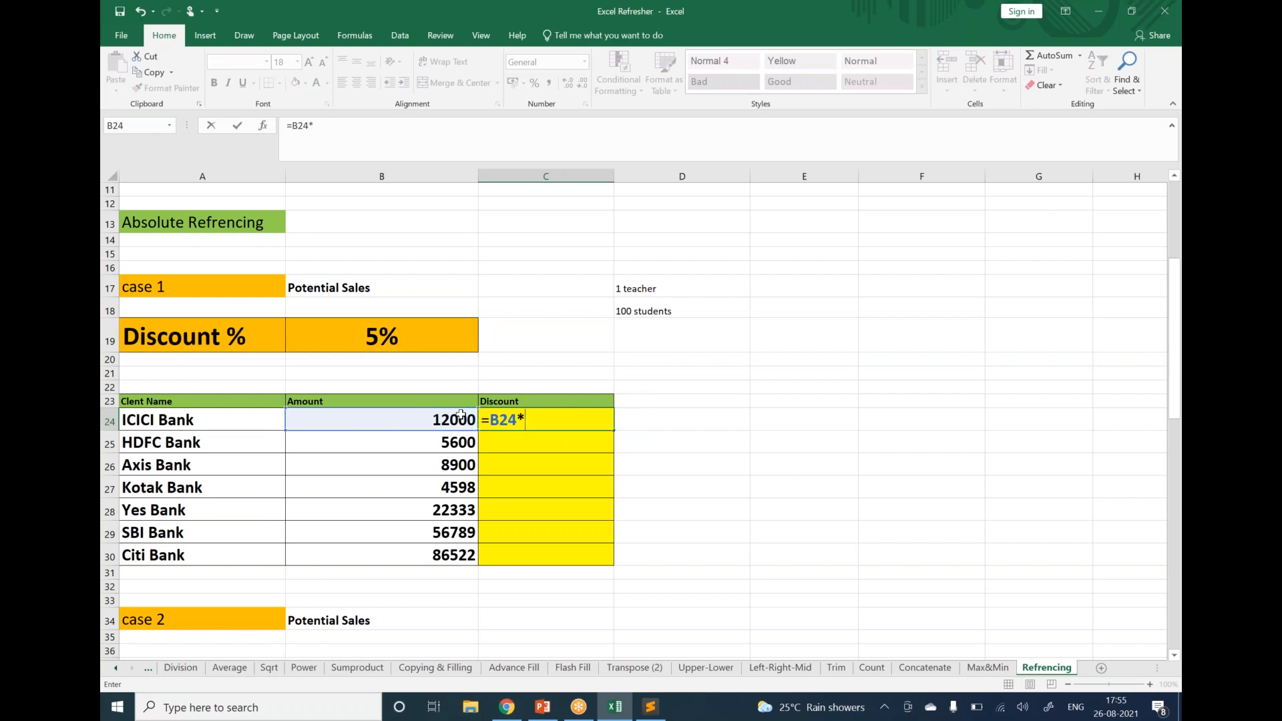
left_click(461, 341)
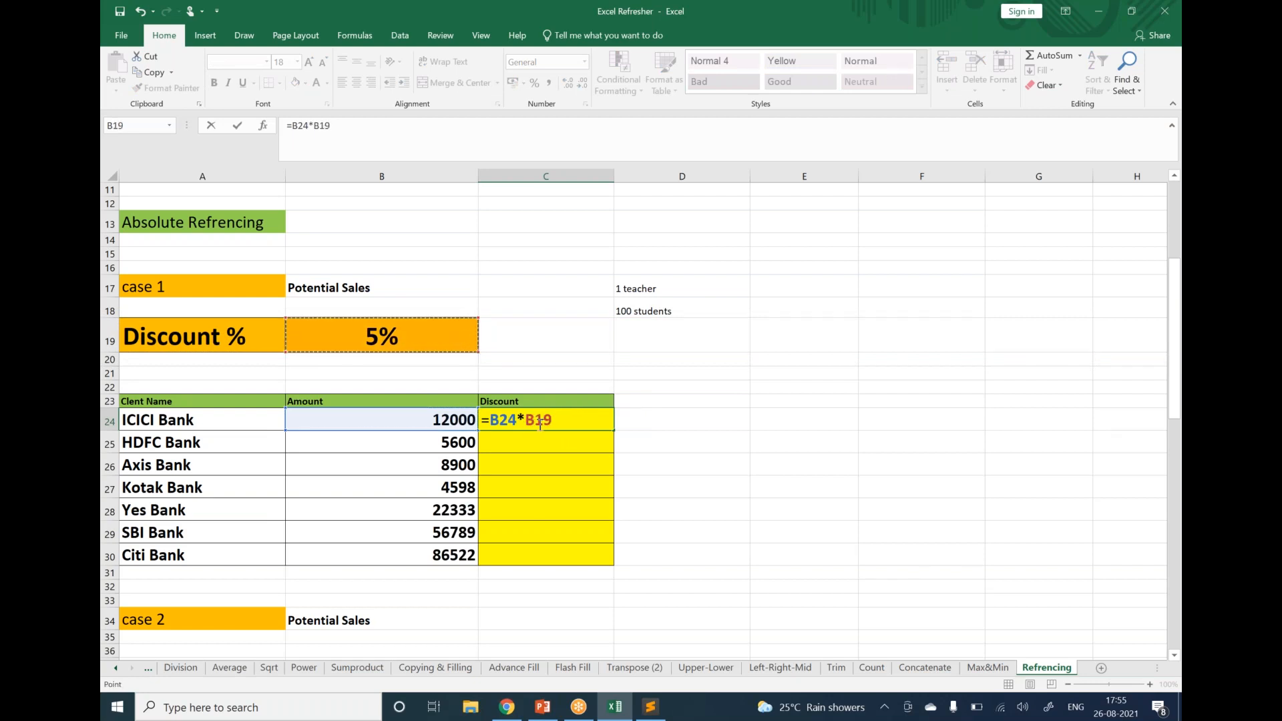
left_click_drag(552, 420, 526, 423)
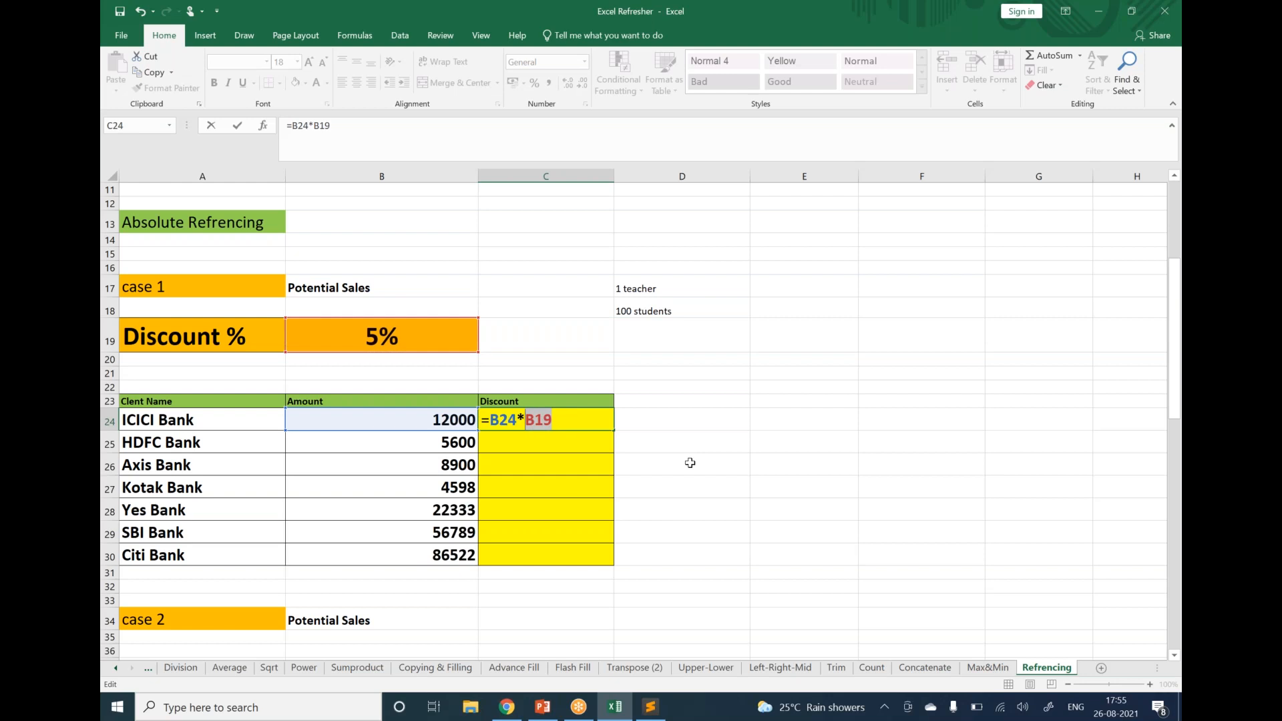
key("F4")
key("Return")
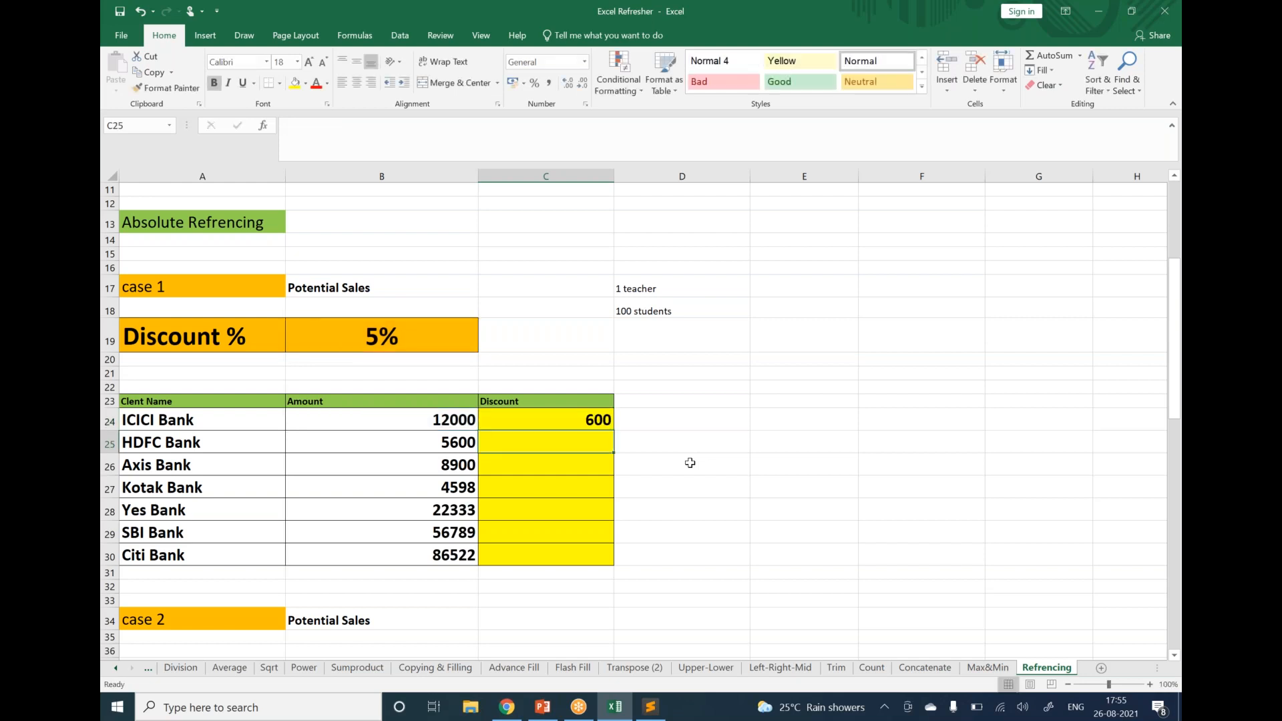
Step: Fill the ICICI Bank discount formula down to C30 and clear all discounts in C24:C30
left_click(604, 422)
left_click_drag(613, 431, 613, 561)
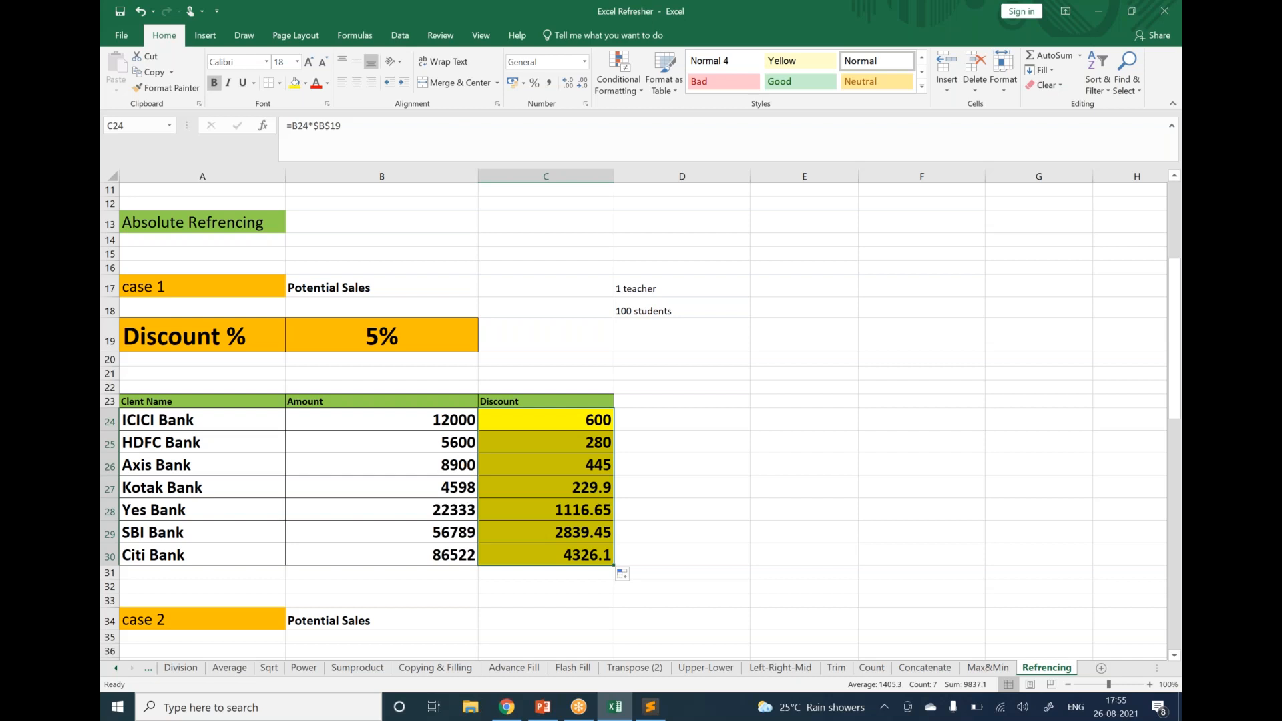
left_click_drag(571, 419, 566, 560)
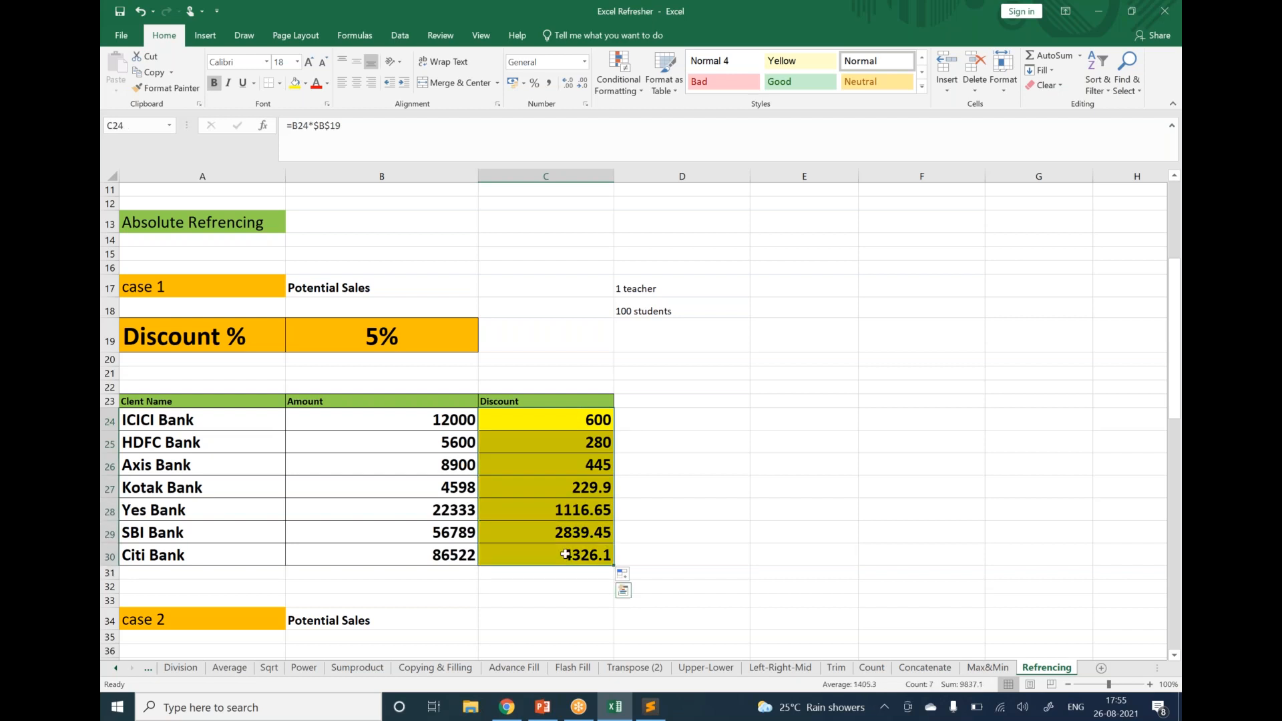
key("Delete")
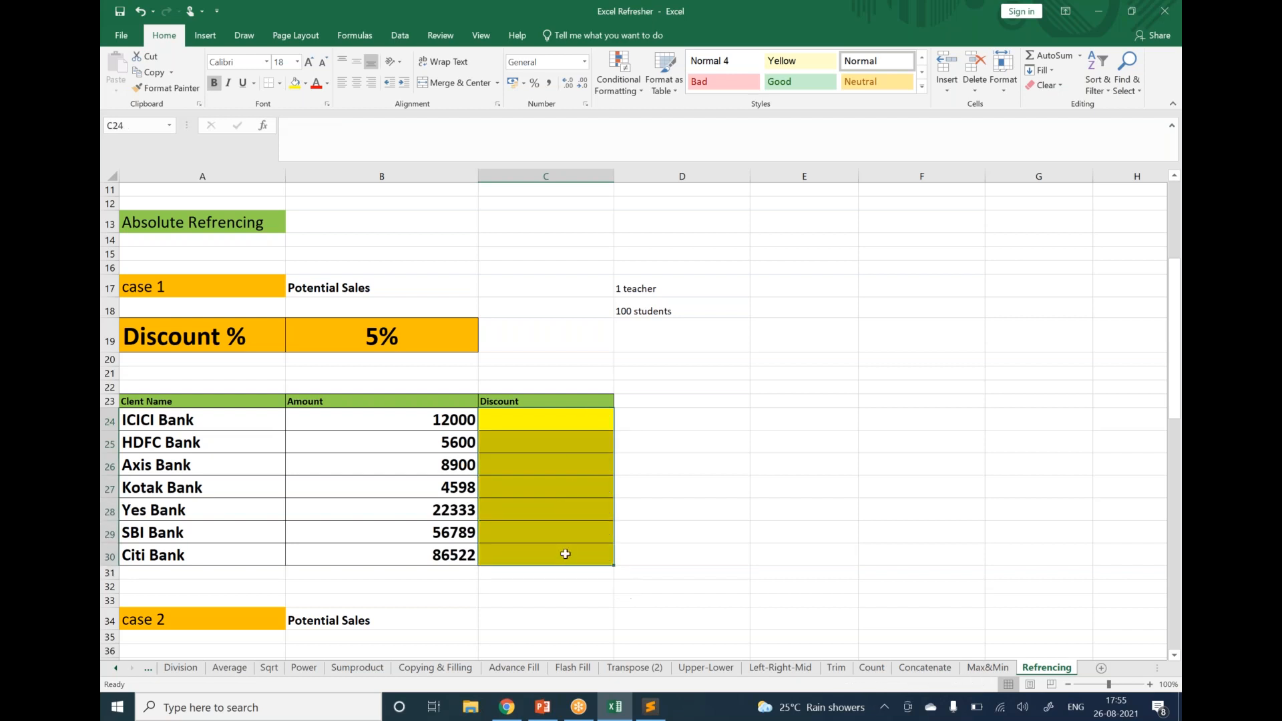
left_click(564, 418)
type("=")
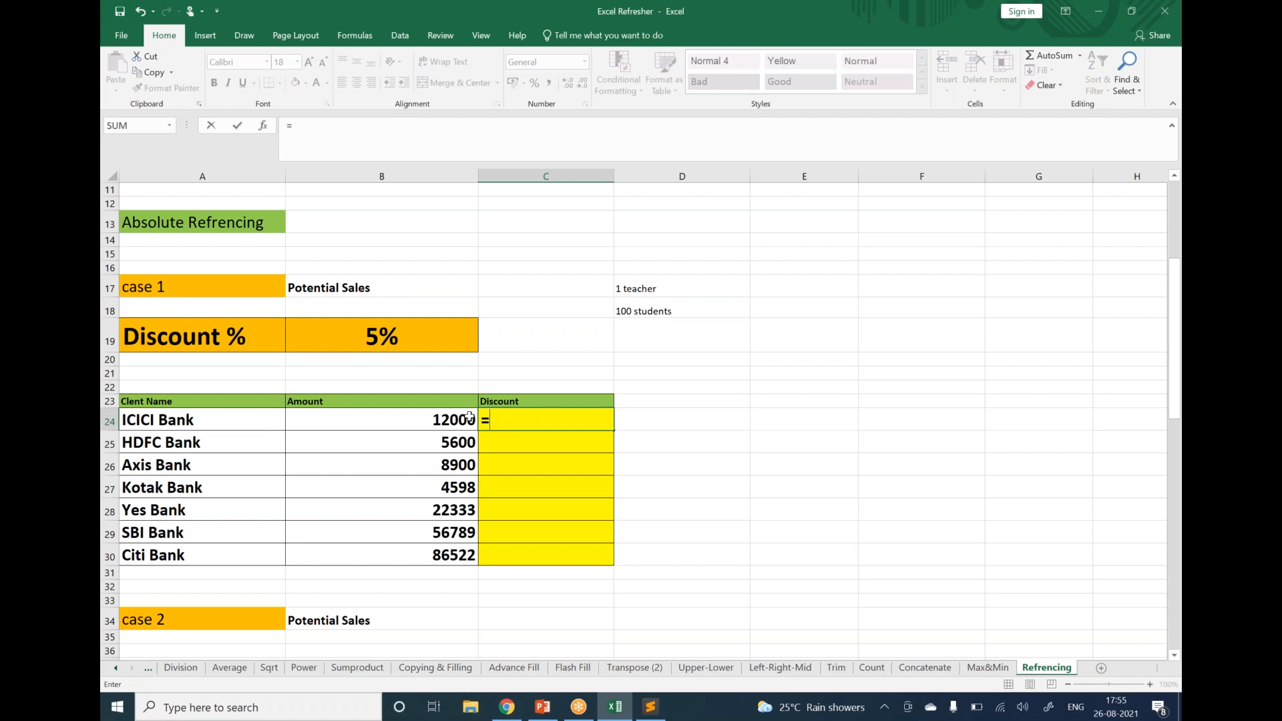
left_click(470, 417)
type("*")
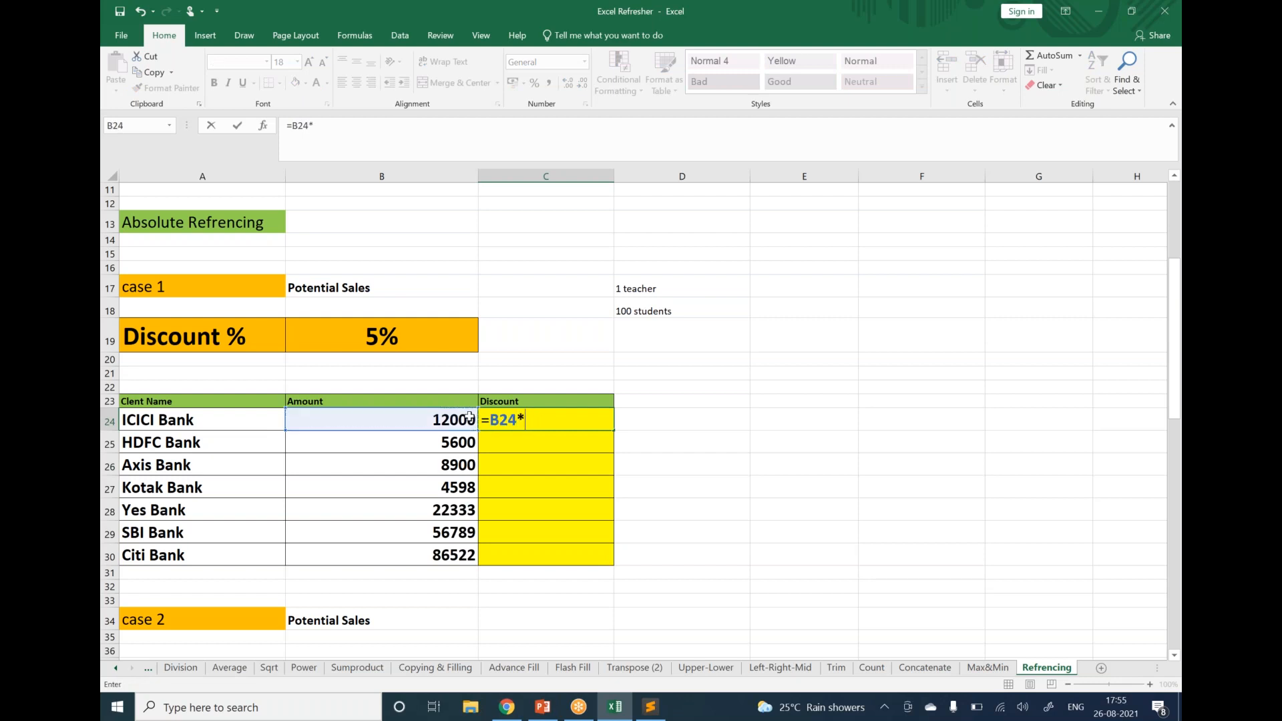
left_click(440, 330)
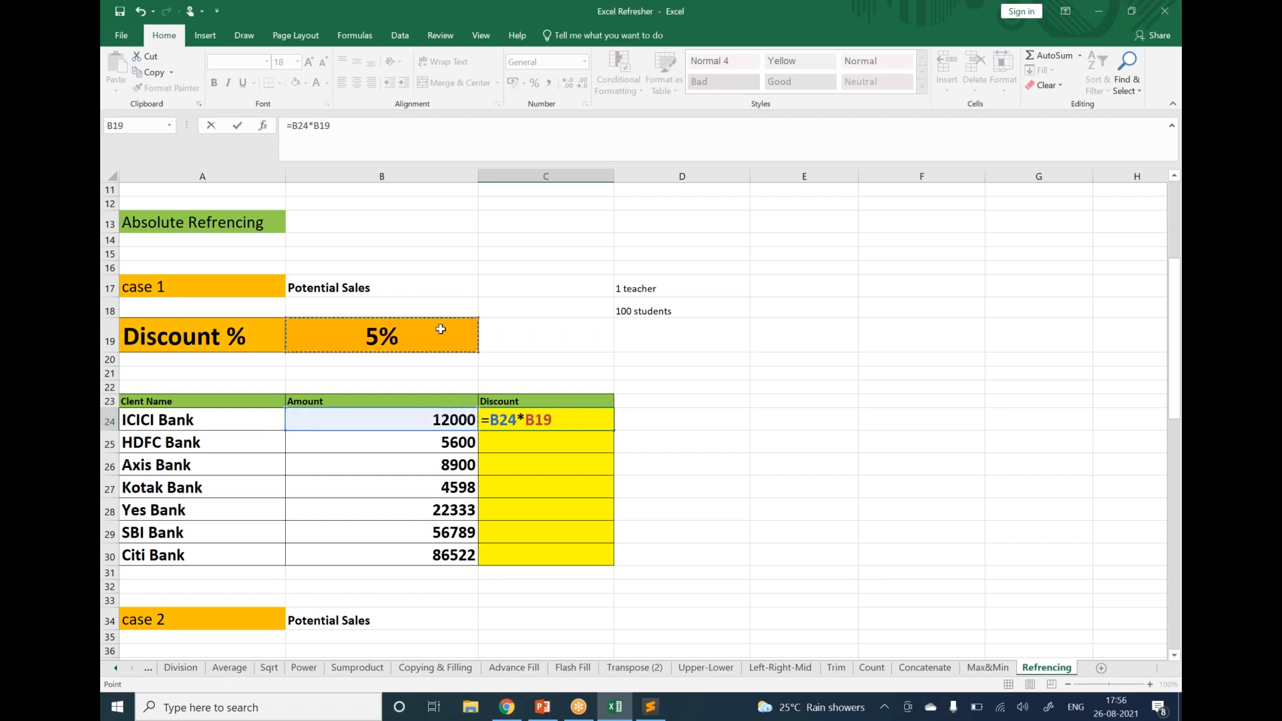
key("shift+Left")
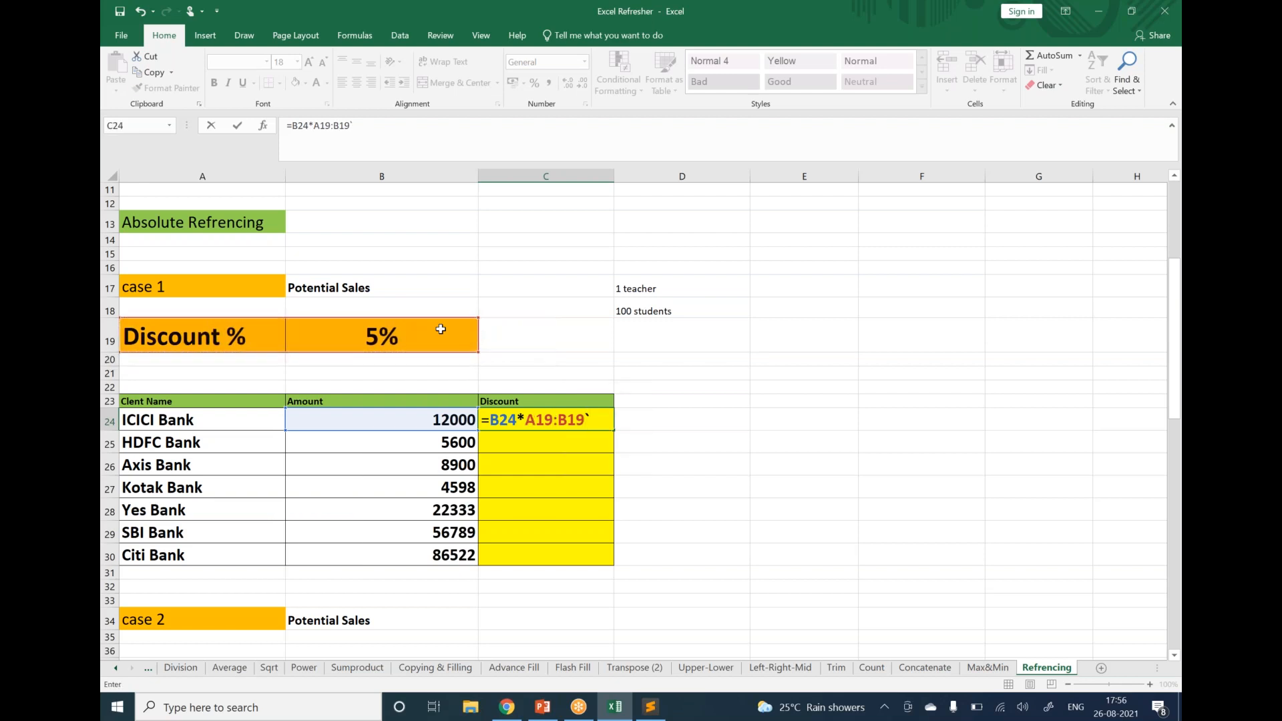
key("Escape")
Step: Enter =B24*$B$19 in C24 with an absolute reference to the discount percentage and fill it down to C30
type("=")
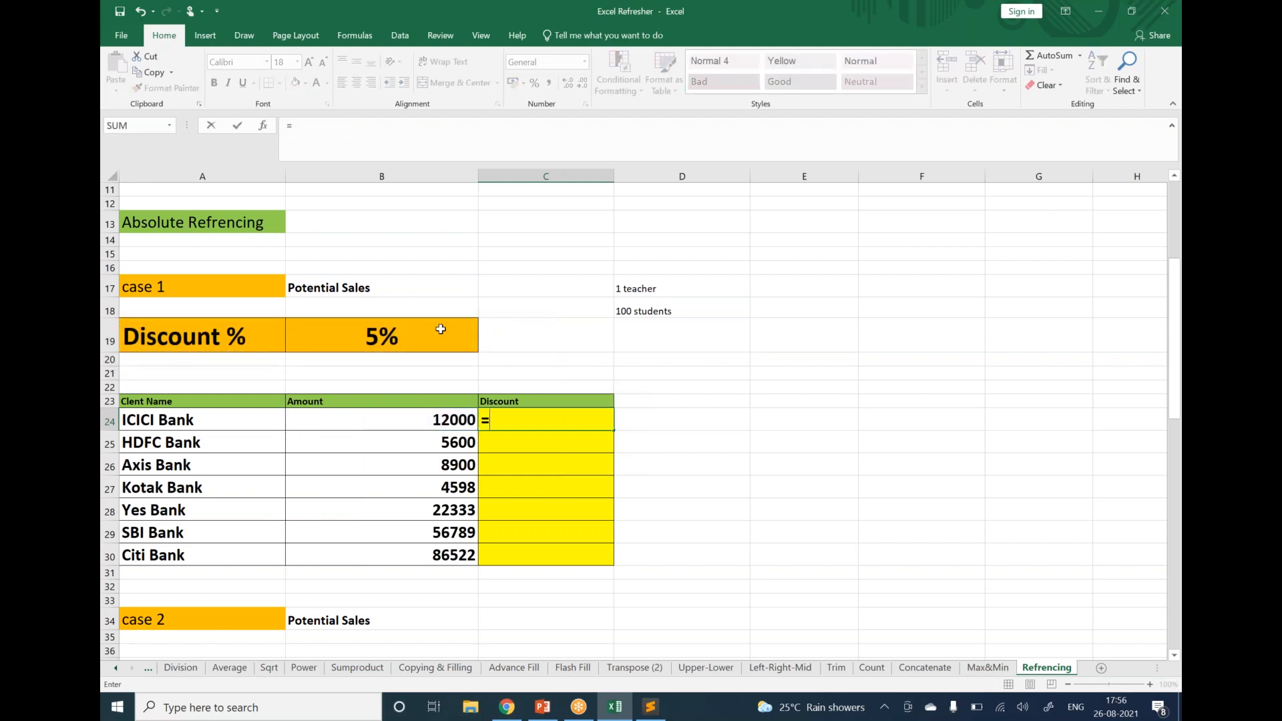
left_click(425, 408)
type("*")
left_click(467, 337)
left_click_drag(552, 422, 526, 421)
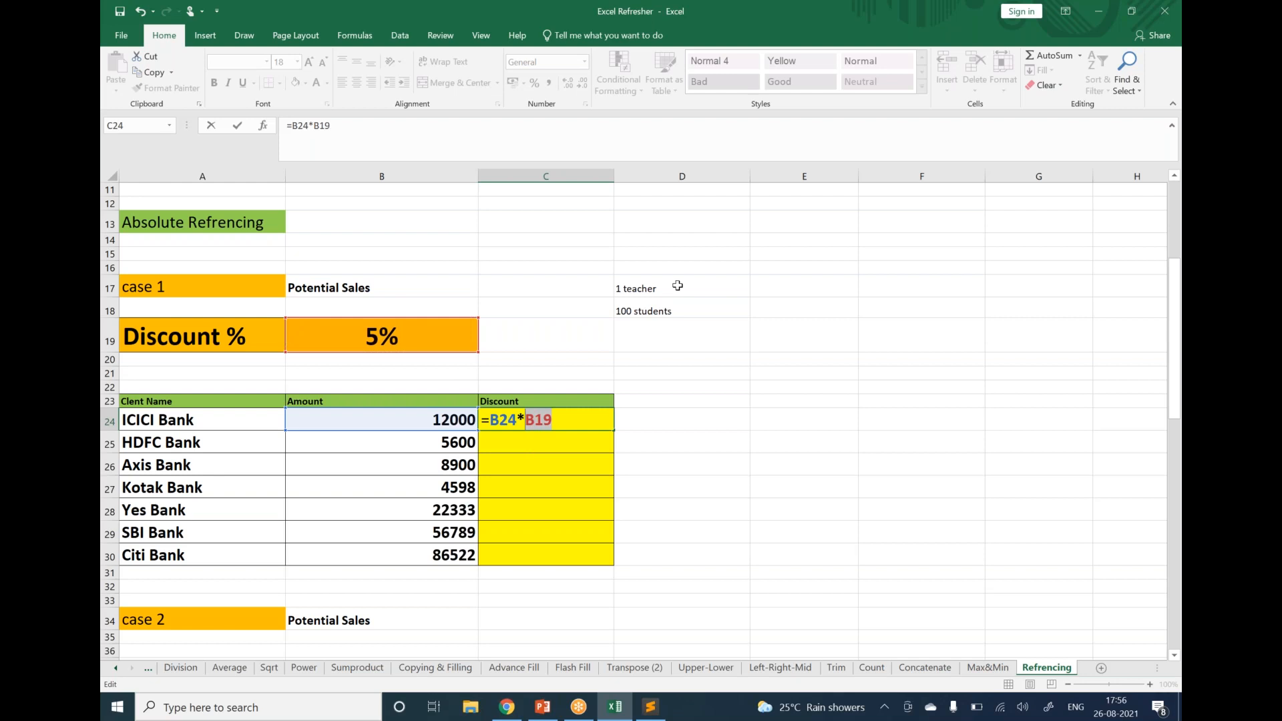
key("F4")
key("ctrl+Return")
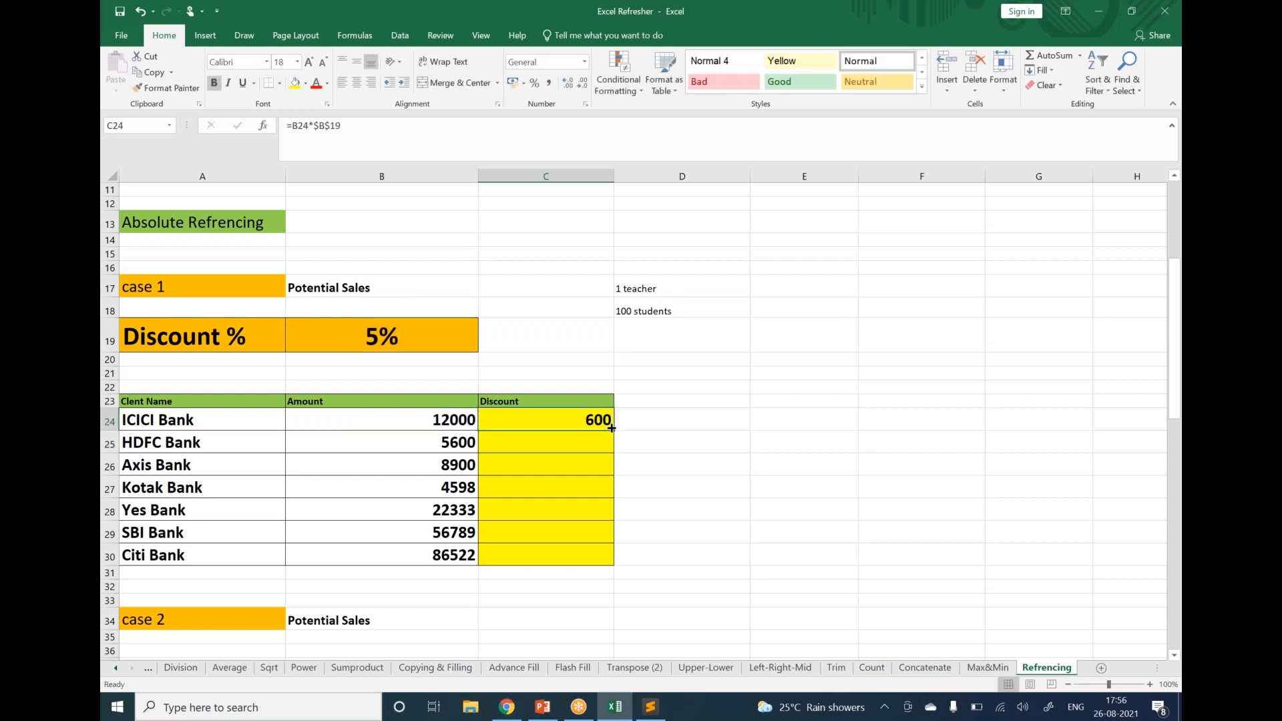
left_click_drag(613, 430, 605, 557)
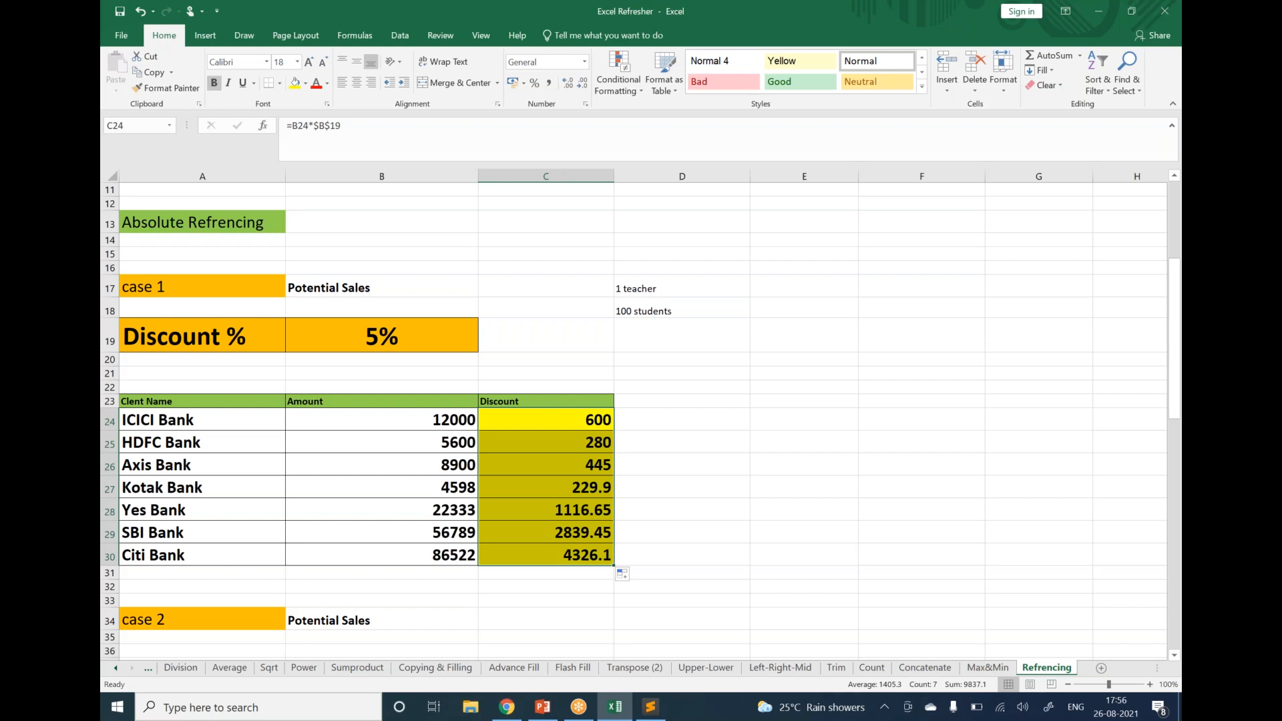
Step: Switch to Sublime Text and, after a blank line below the notes, list sum, product, subtract and division on separate lines
left_click(650, 707)
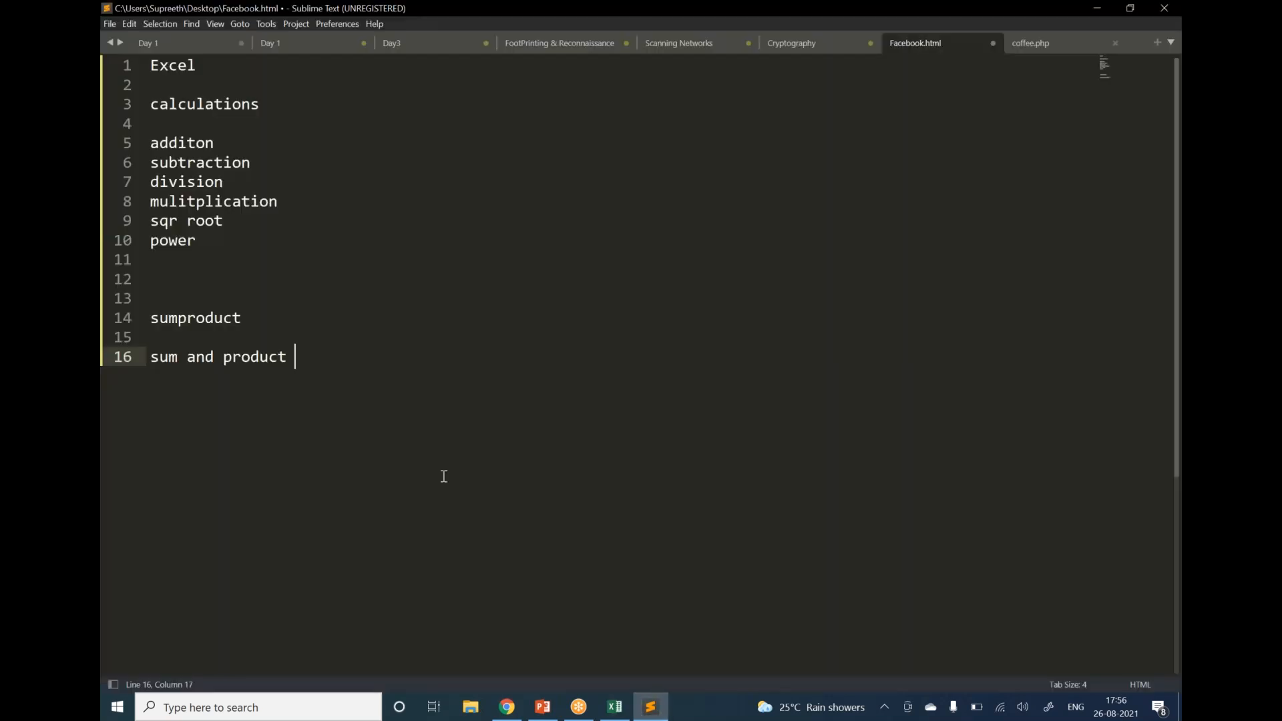
key("Return")
key("Return")
type("sum")
key("Return")
type("product")
key("Return")
type("subtract")
key("Return")
type("division")
key("Return")
Step: Add the lines "power", "average", "lower upper power" and "trim" to the topic list
type("power")
key("Return")
type("average")
key("Return")
type("lower upper power")
key("Return")
type("trim")
key("Return")
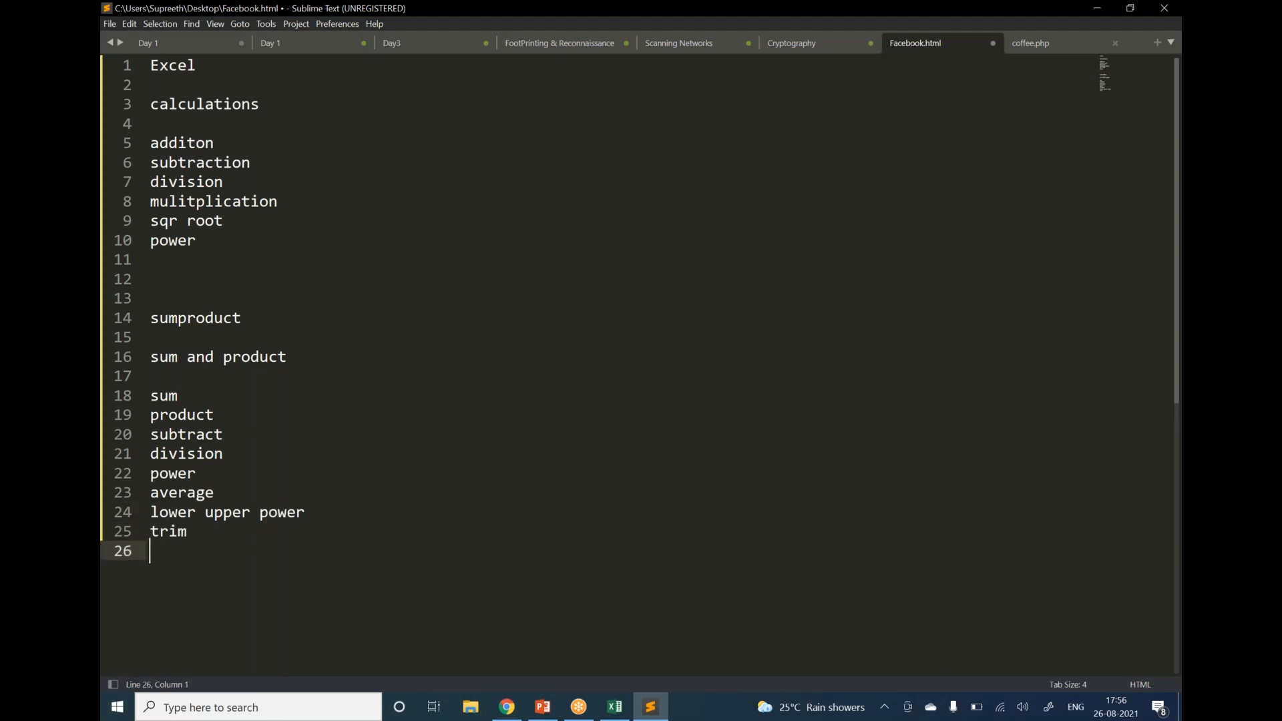
Step: Add the lines "flash fill copy cells", "extract", "max min" and "coutn counta countblank" to the topic list
type("flash fill copy cell")
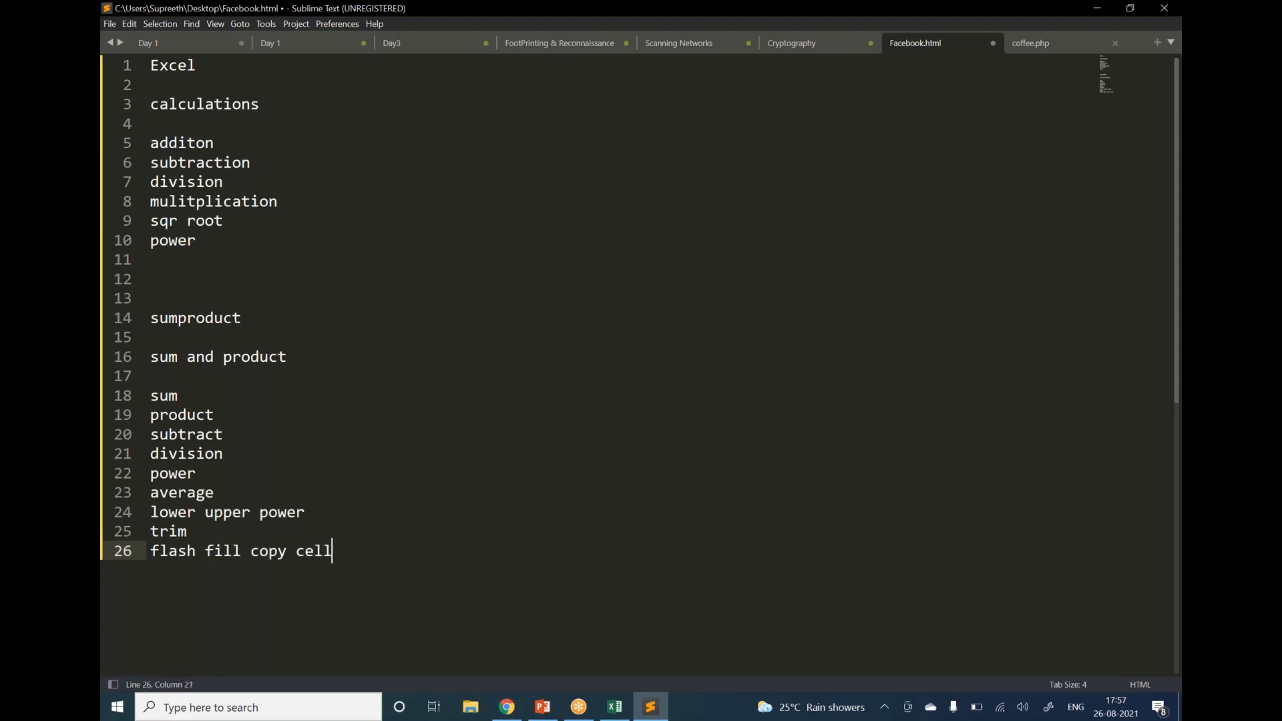
type("s")
key("Return")
type("ex")
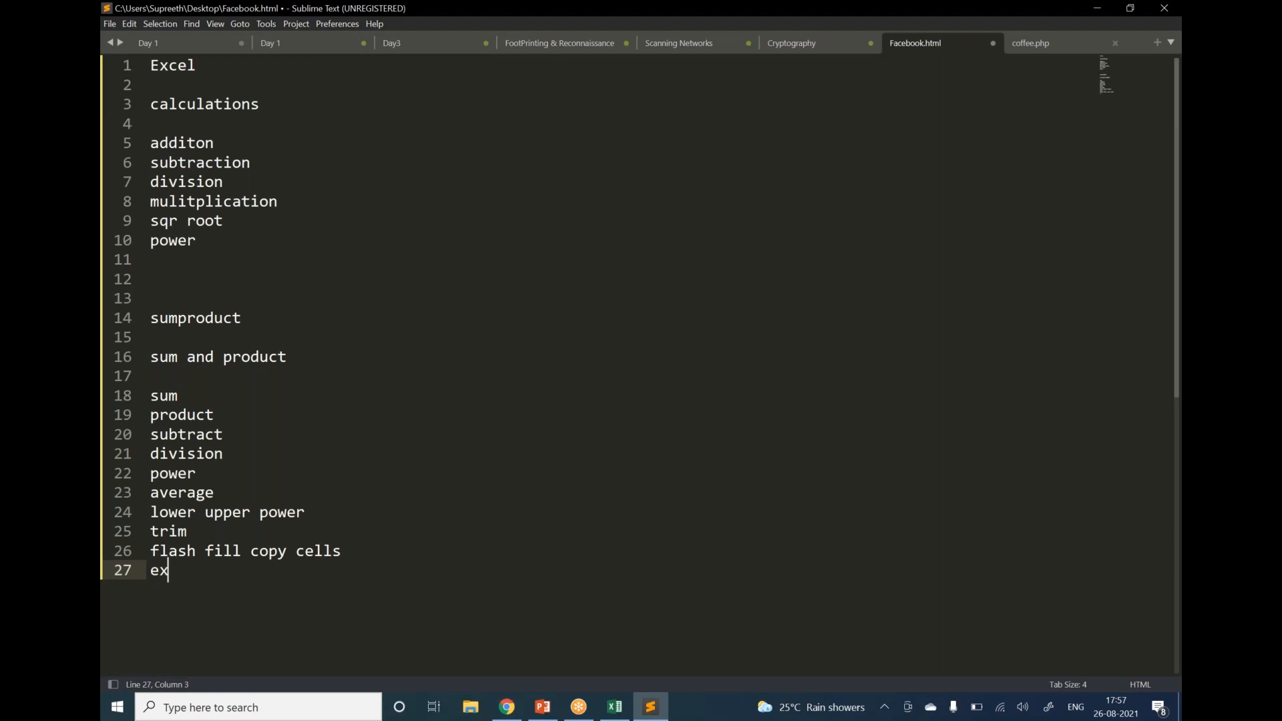
type("tract")
key("Return")
type("max min")
key("Return")
type("coutn counta countblank")
key("Return")
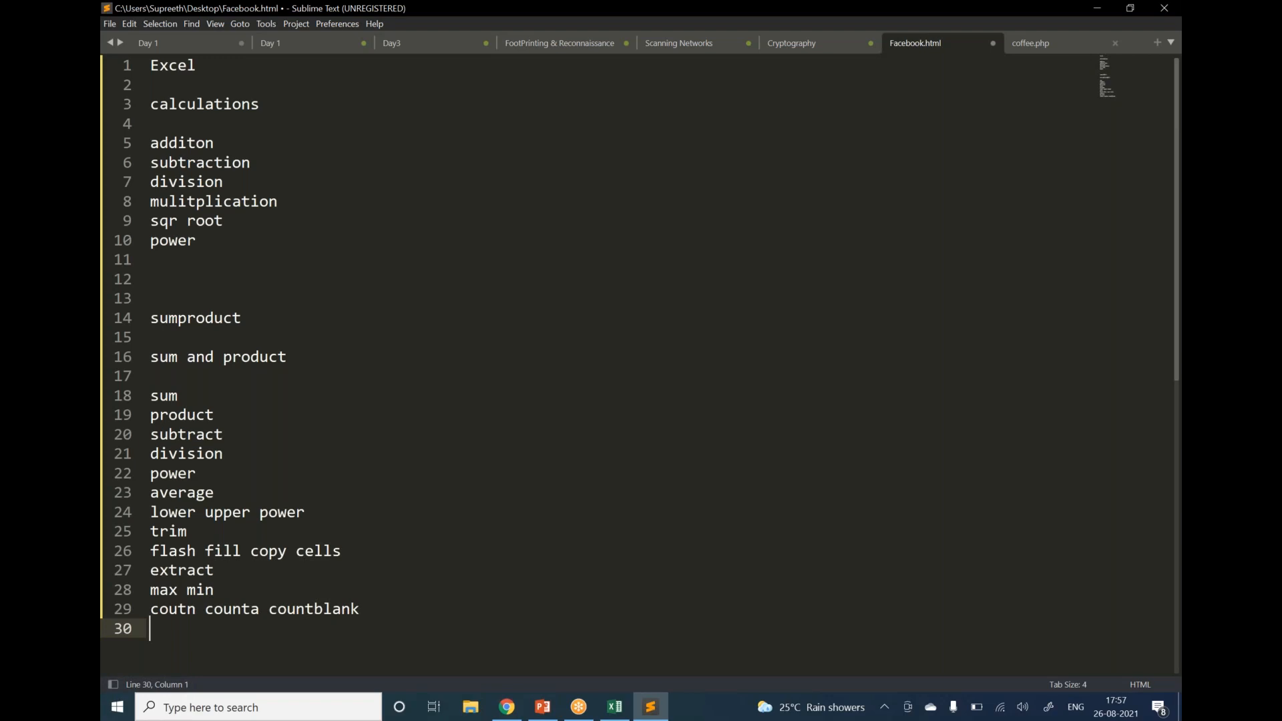
Step: Add the lines "relative & absolute refrencing", "transpose" and "sumproduct" to the topic list, glancing at the Excel sheet for topics
type("relative & absolute refrencing")
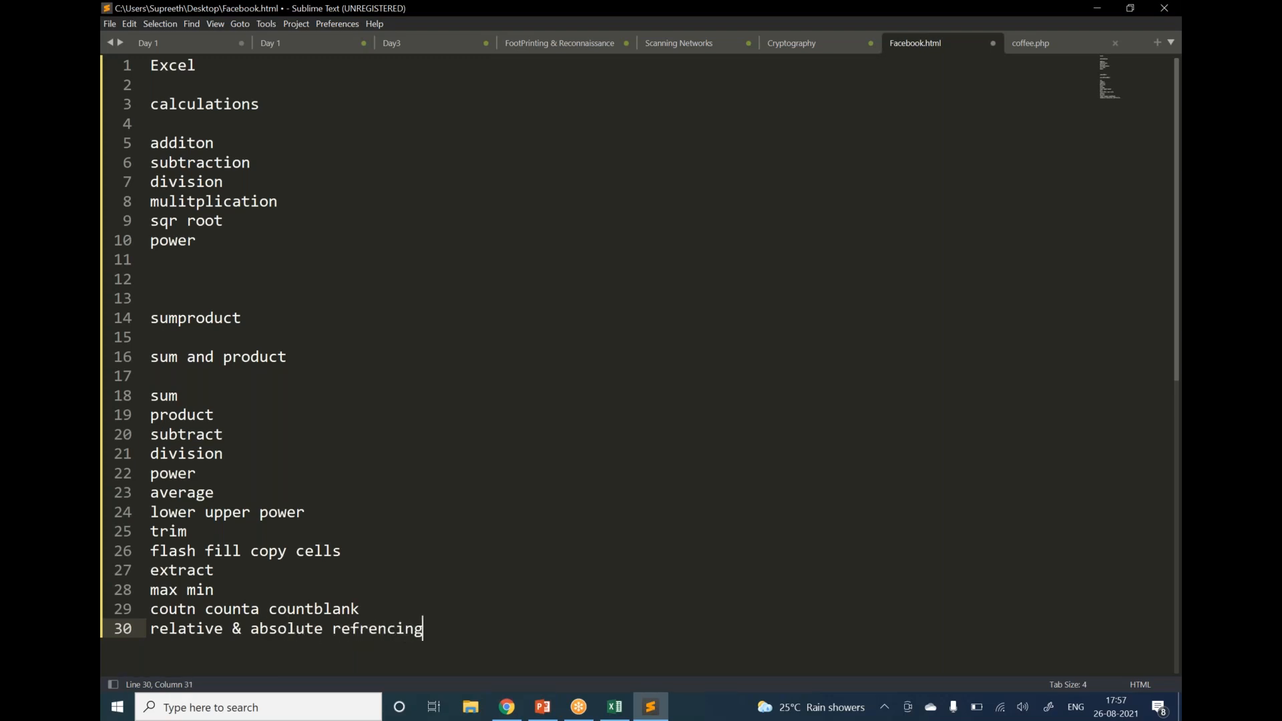
key("alt+Tab")
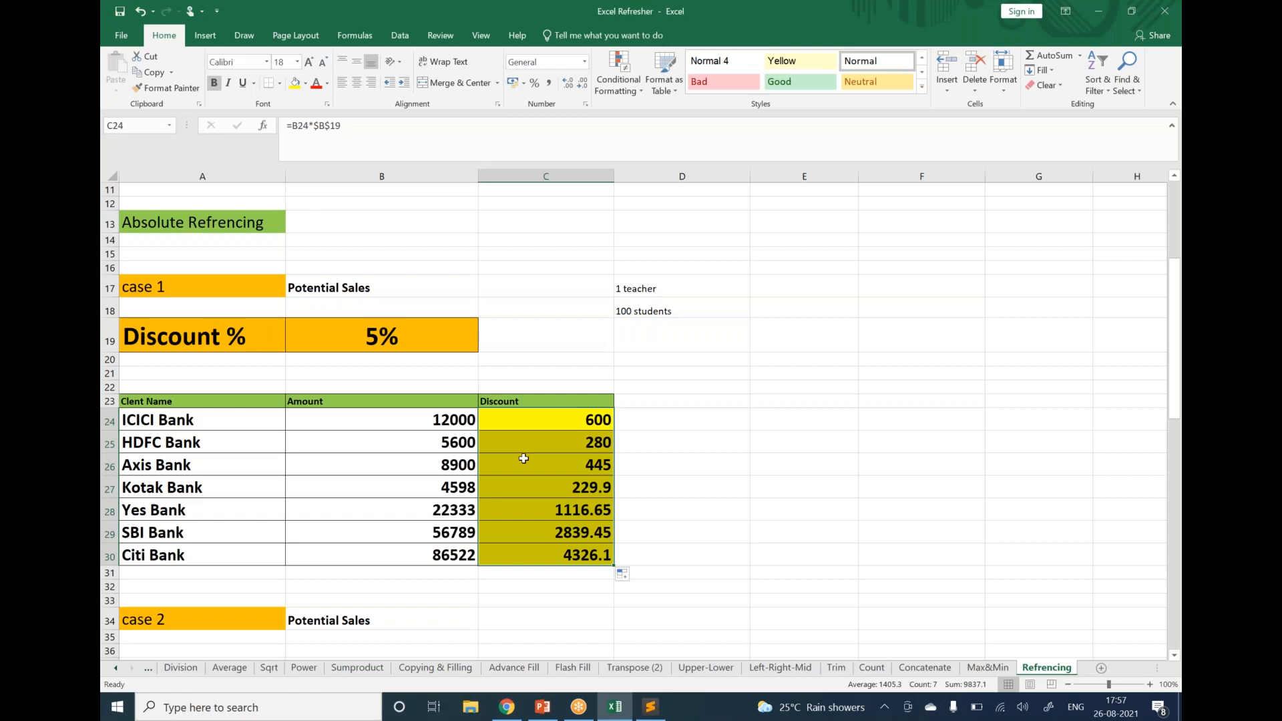
key("alt+Tab")
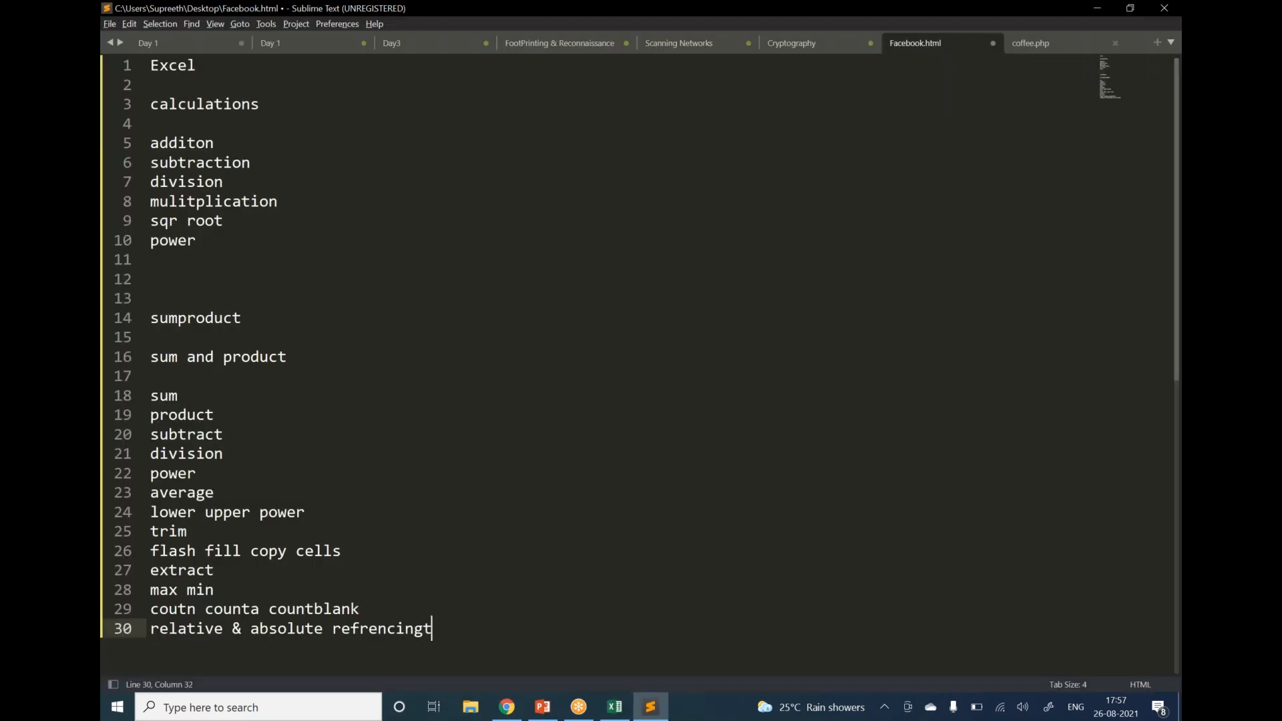
key("Return")
type("transpose")
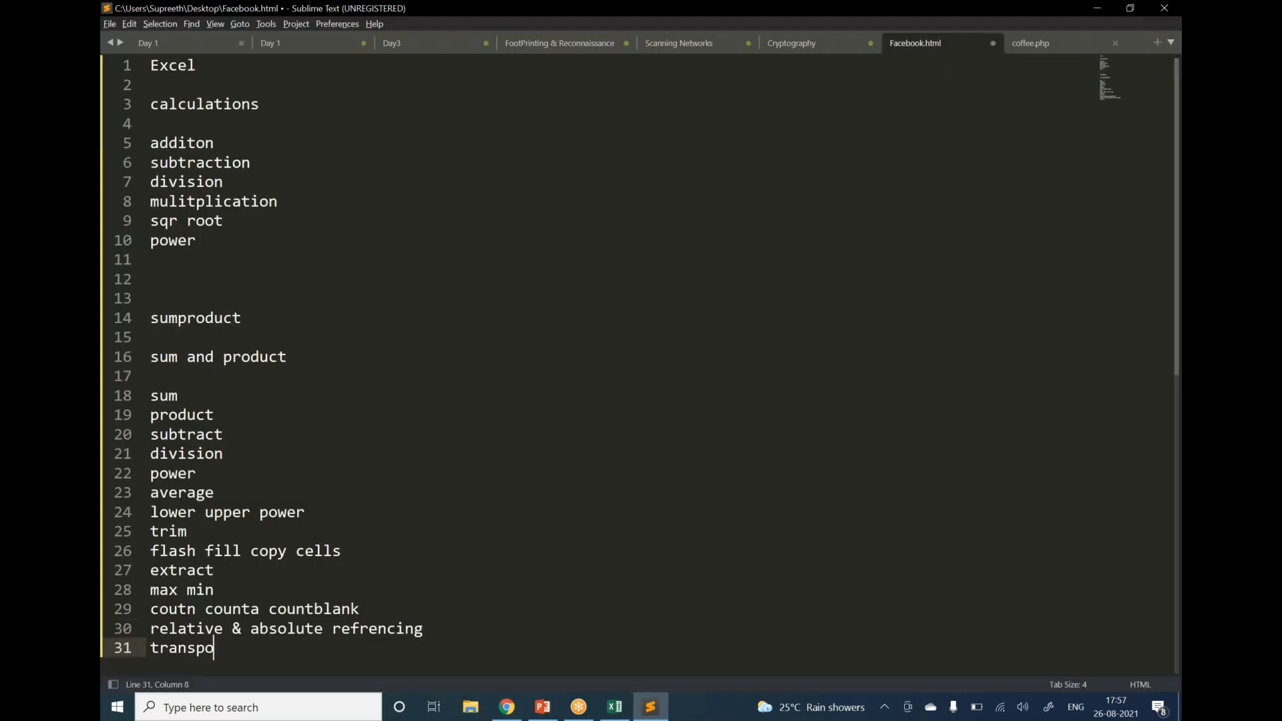
key("Return")
type("sumpro")
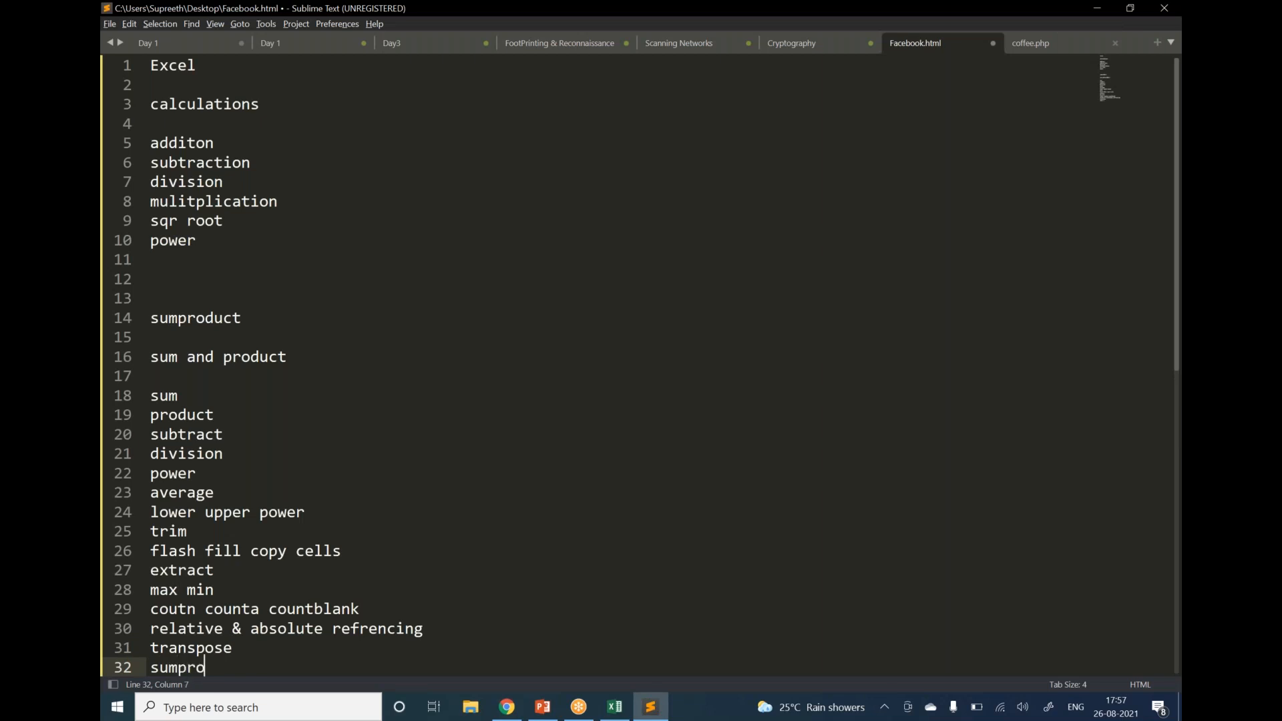
type("duct")
key("Return")
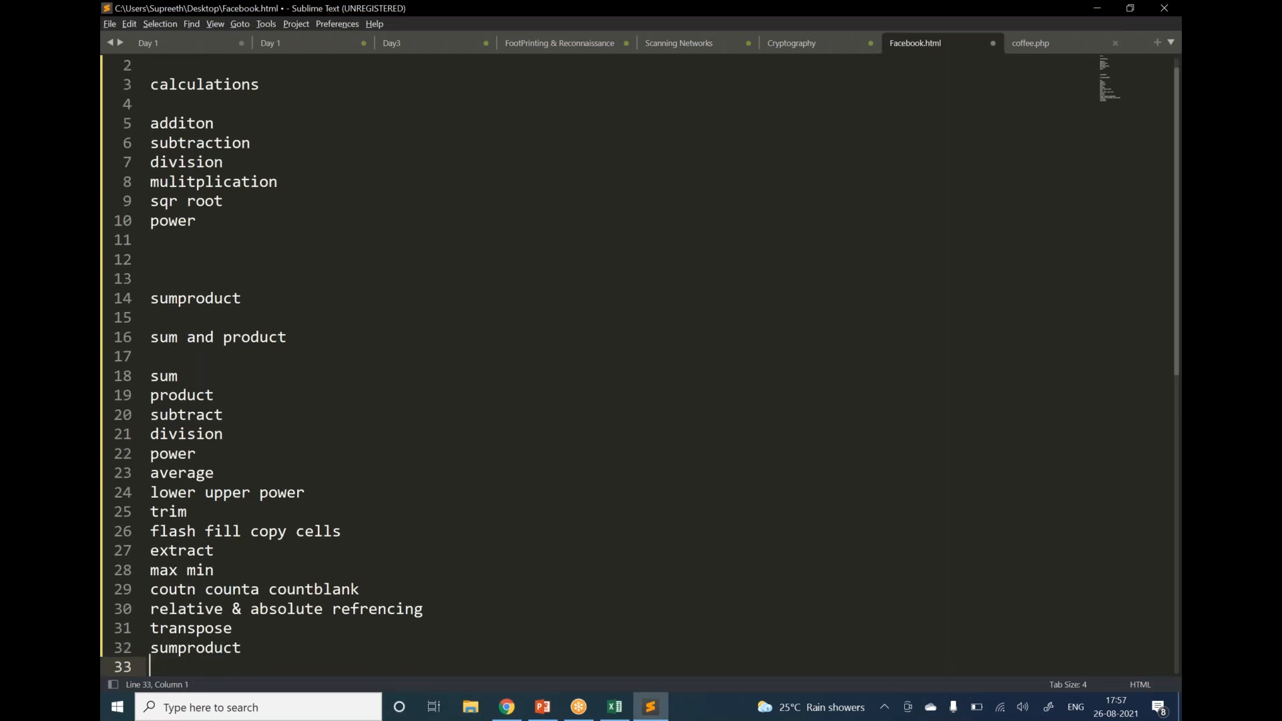
Step: Check the Excel workbook for remaining topics and end the Sublime Text list with "concatenate" followed by blank lines
key("alt+Tab")
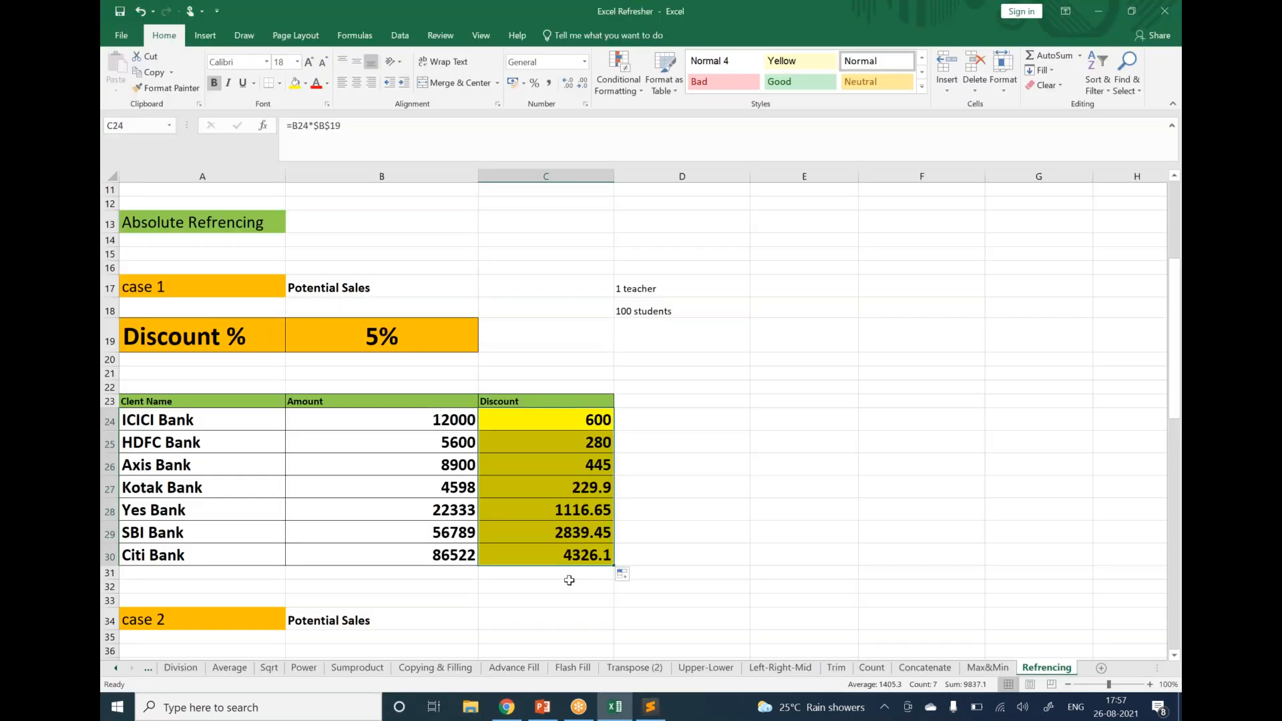
key("alt+Tab")
type("concatenate")
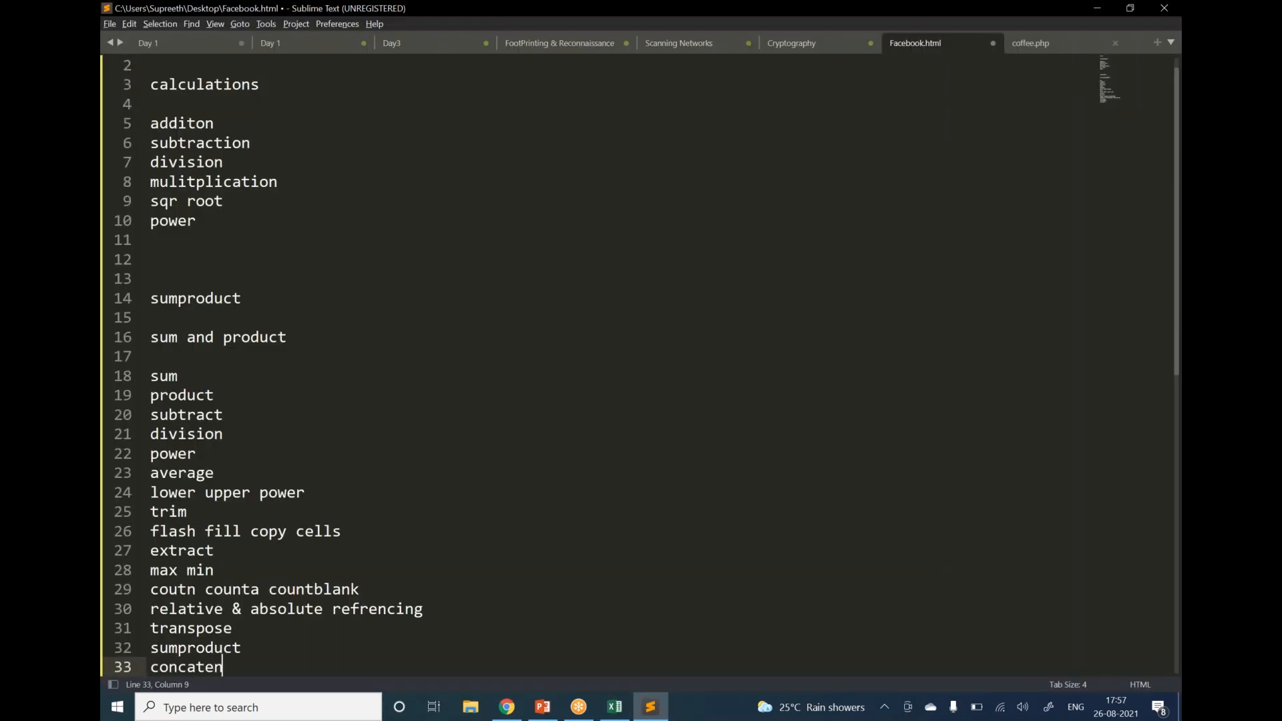
key("Return")
key("Return")
key("Return")
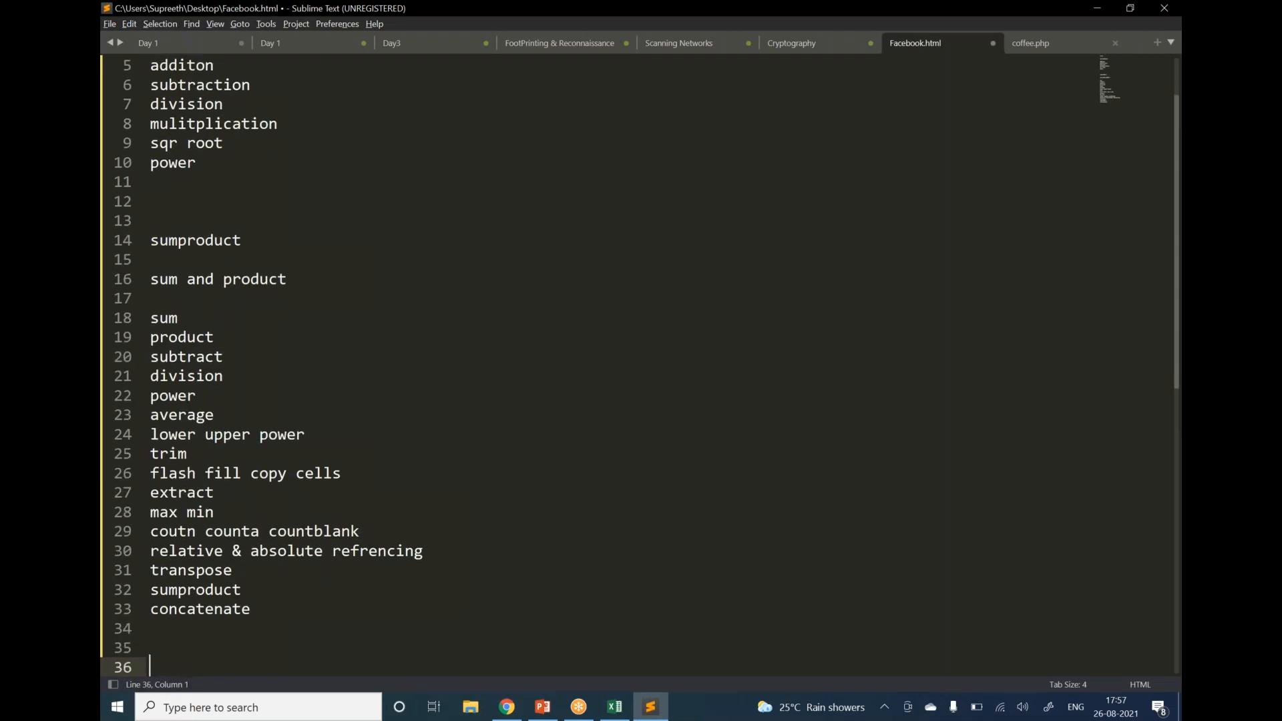